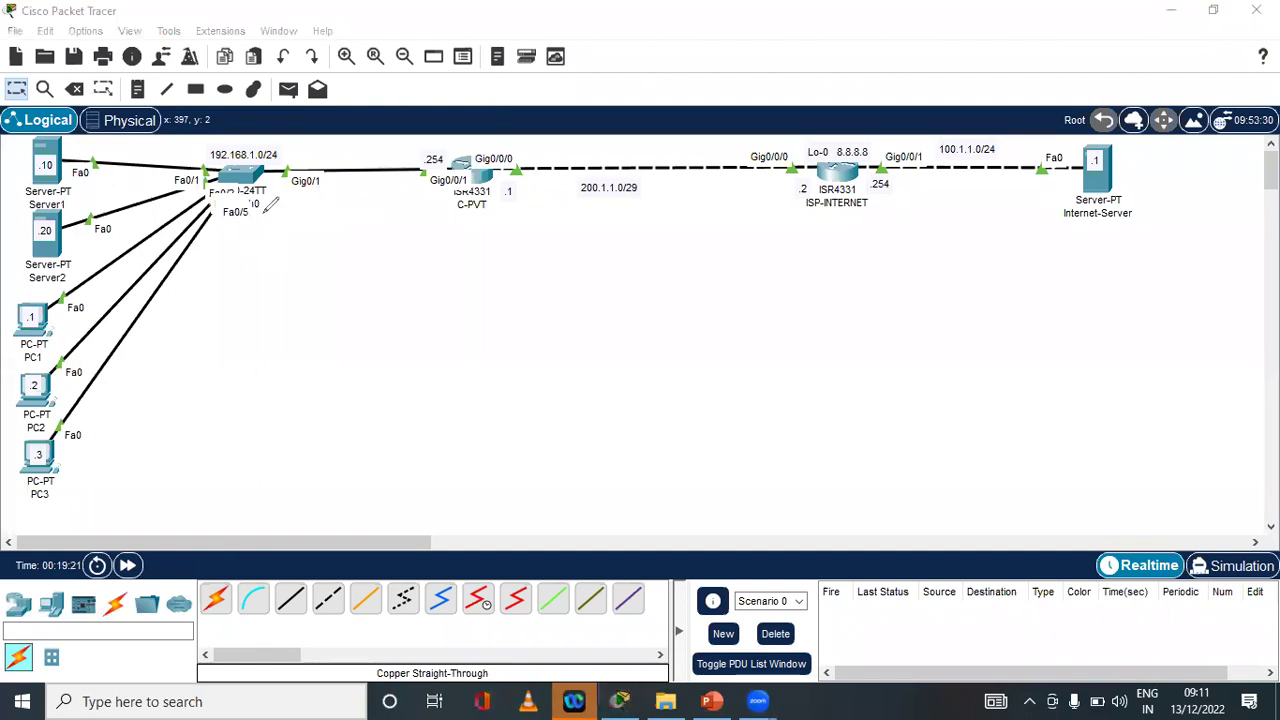
Mark the 192.168.1.0/24, C-PVT, ISP-INTERNET, 200.1.1.0/29 and 8.8.8.8 labels with ink
{"action": "mouse_move", "coordinate": [284, 145]}
{"action": "left_mouse_down"}
{"action": "mouse_move", "coordinate": [222, 141]}
{"action": "mouse_move", "coordinate": [201, 167]}
{"action": "mouse_move", "coordinate": [279, 170]}
{"action": "mouse_move", "coordinate": [287, 150]}
{"action": "left_mouse_up"}
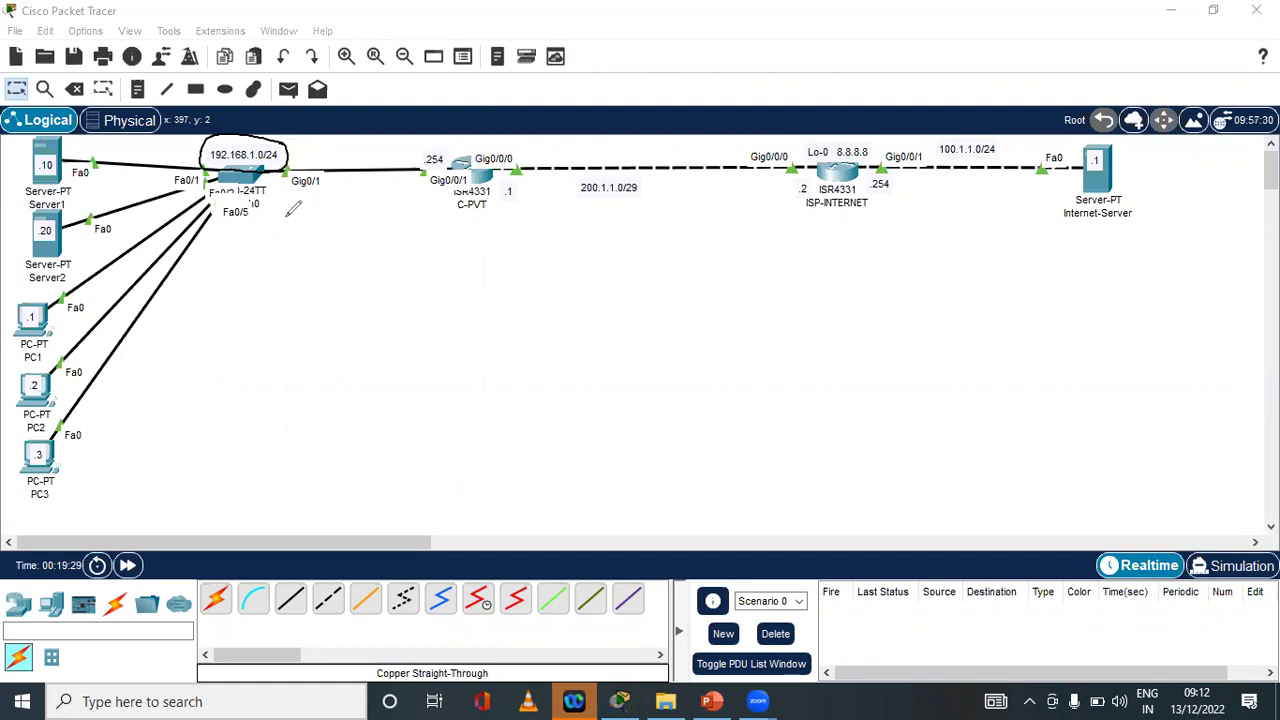
{"action": "left_click_drag", "start_coordinate": [455, 220], "coordinate": [505, 219]}
{"action": "left_click_drag", "start_coordinate": [800, 217], "coordinate": [873, 217]}
{"action": "mouse_move", "coordinate": [582, 198]}
{"action": "left_mouse_down"}
{"action": "mouse_move", "coordinate": [664, 190]}
{"action": "mouse_move", "coordinate": [608, 164]}
{"action": "mouse_move", "coordinate": [578, 202]}
{"action": "left_mouse_up"}
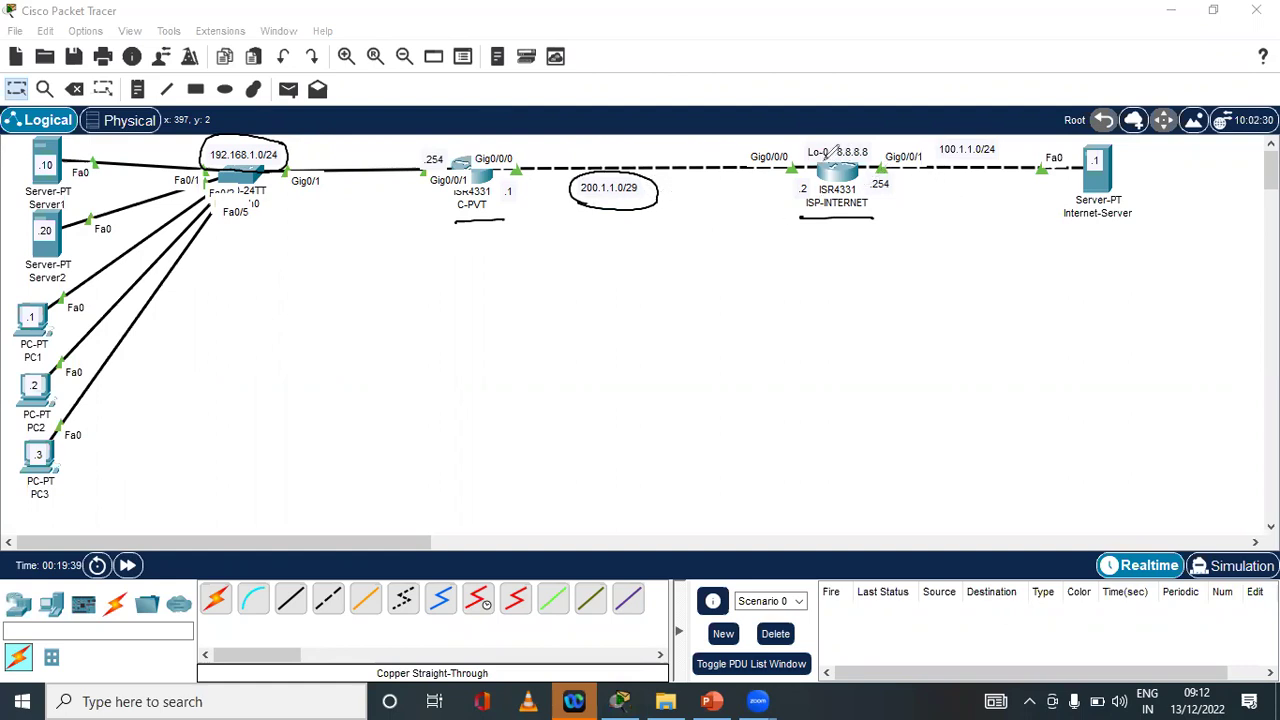
{"action": "mouse_move", "coordinate": [808, 158]}
{"action": "left_mouse_down"}
{"action": "mouse_move", "coordinate": [876, 156]}
{"action": "mouse_move", "coordinate": [858, 150]}
{"action": "left_mouse_up"}
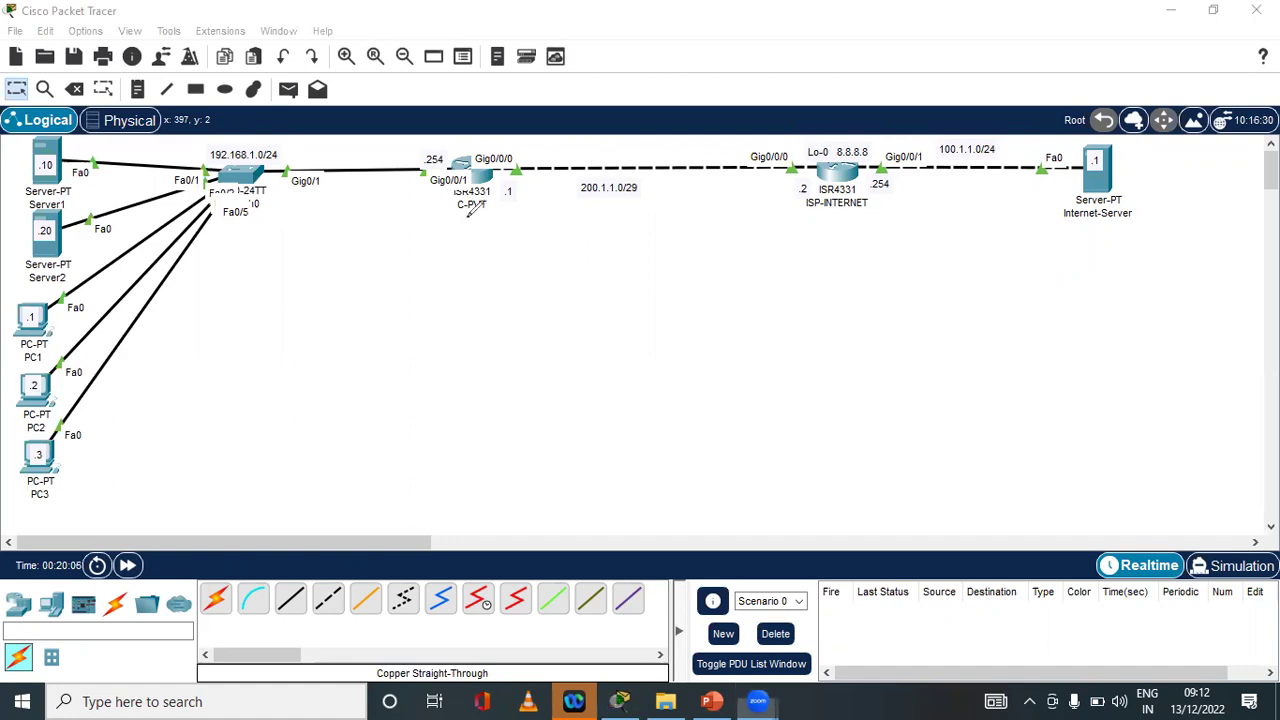
Sketch arrows from C-PVT toward the ISP and handwrite the default route 0.0.0.0/0
{"action": "mouse_move", "coordinate": [464, 219]}
{"action": "left_mouse_down"}
{"action": "mouse_move", "coordinate": [591, 220]}
{"action": "mouse_move", "coordinate": [584, 235]}
{"action": "left_mouse_up"}
{"action": "mouse_move", "coordinate": [512, 256]}
{"action": "left_mouse_down"}
{"action": "mouse_move", "coordinate": [626, 246]}
{"action": "mouse_move", "coordinate": [631, 289]}
{"action": "left_mouse_up"}
{"action": "left_click_drag", "start_coordinate": [660, 243], "coordinate": [657, 246]}
{"action": "left_click_drag", "start_coordinate": [497, 288], "coordinate": [673, 287]}
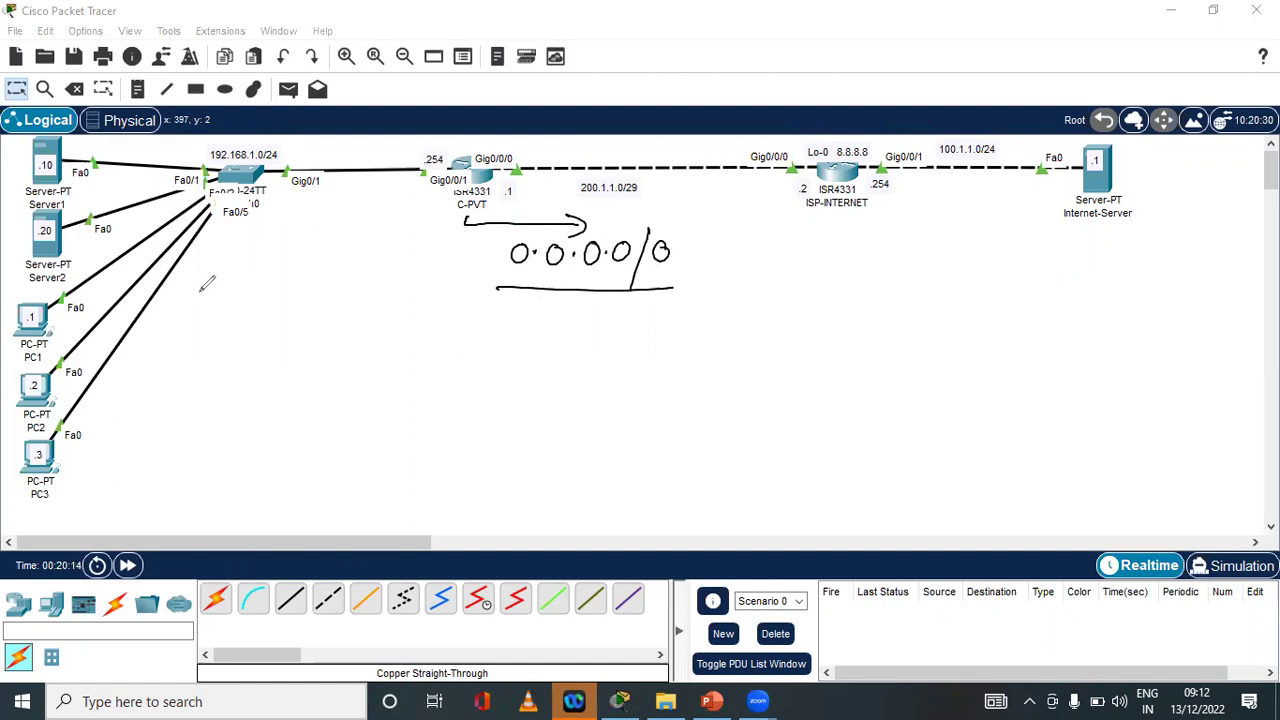
{"action": "mouse_move", "coordinate": [115, 403]}
{"action": "left_mouse_down"}
{"action": "mouse_move", "coordinate": [232, 298]}
{"action": "mouse_move", "coordinate": [400, 196]}
{"action": "mouse_move", "coordinate": [398, 224]}
{"action": "left_mouse_up"}
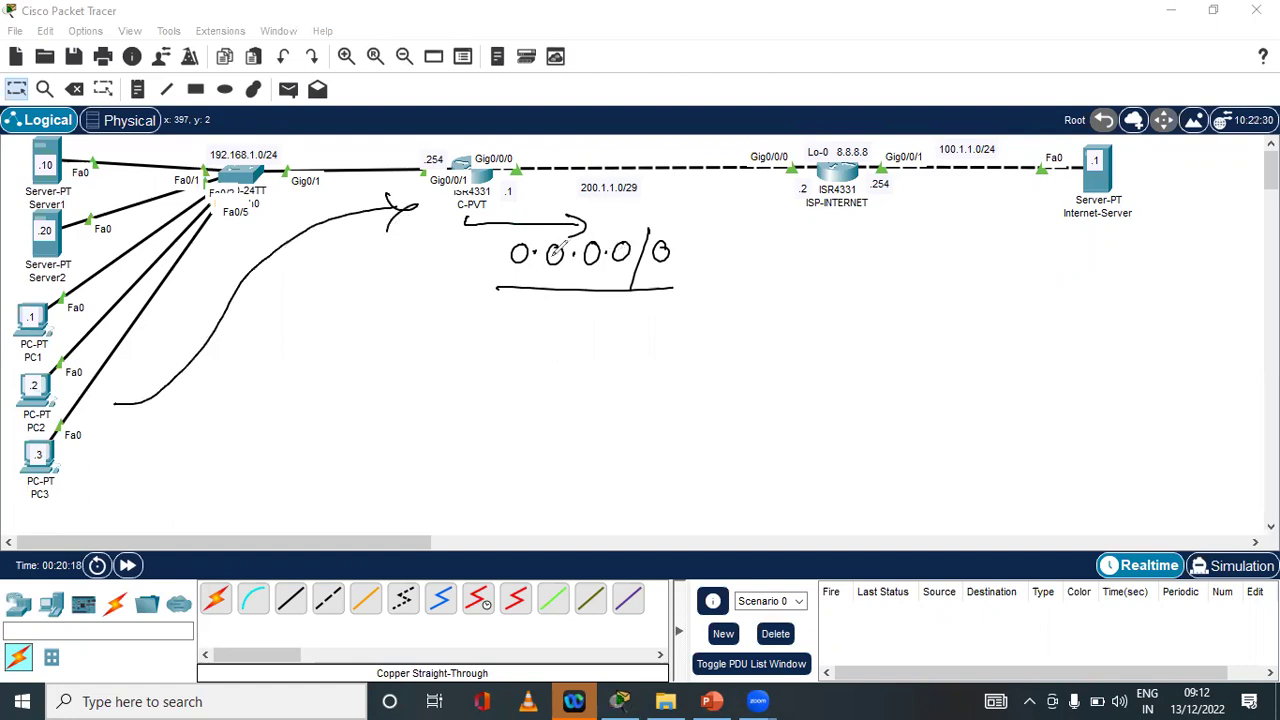
{"action": "mouse_move", "coordinate": [516, 262]}
{"action": "left_mouse_down"}
{"action": "mouse_move", "coordinate": [678, 260]}
{"action": "mouse_move", "coordinate": [614, 212]}
{"action": "mouse_move", "coordinate": [514, 234]}
{"action": "mouse_move", "coordinate": [514, 272]}
{"action": "left_mouse_up"}
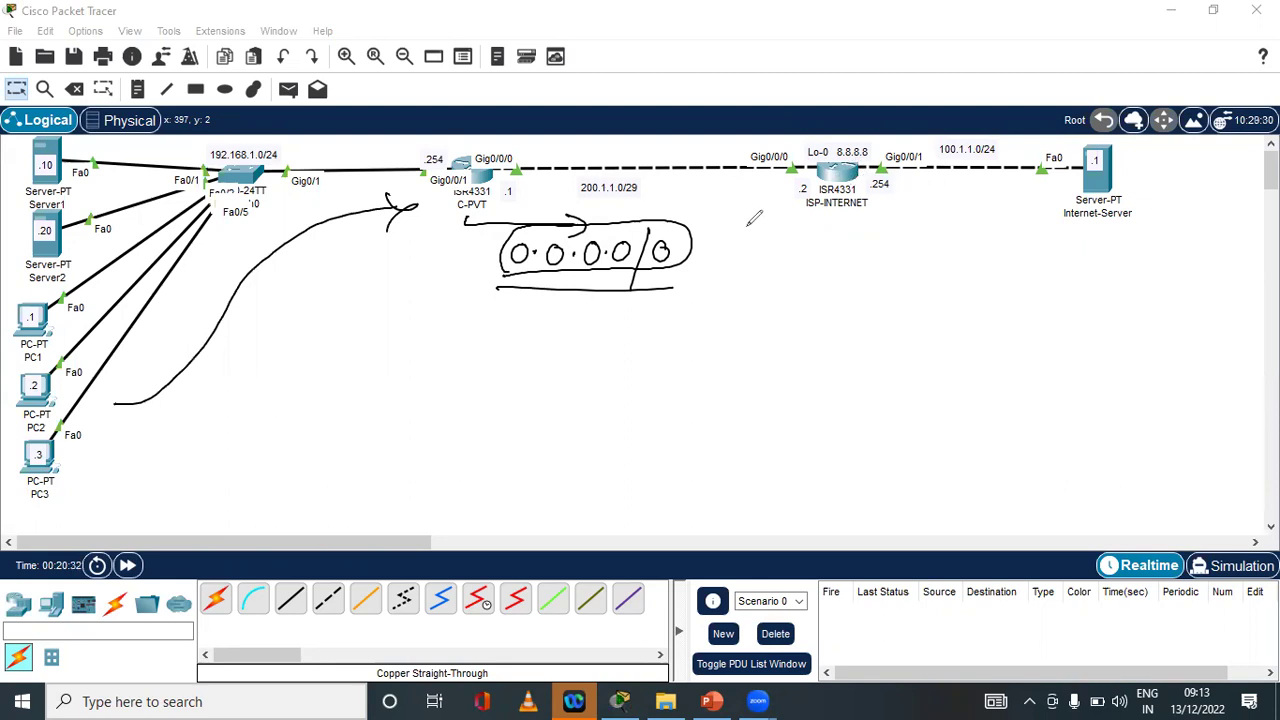
Undo the 0.0.0.0/0 annotation strokes
{"action": "key", "text": "ctrl+z"}
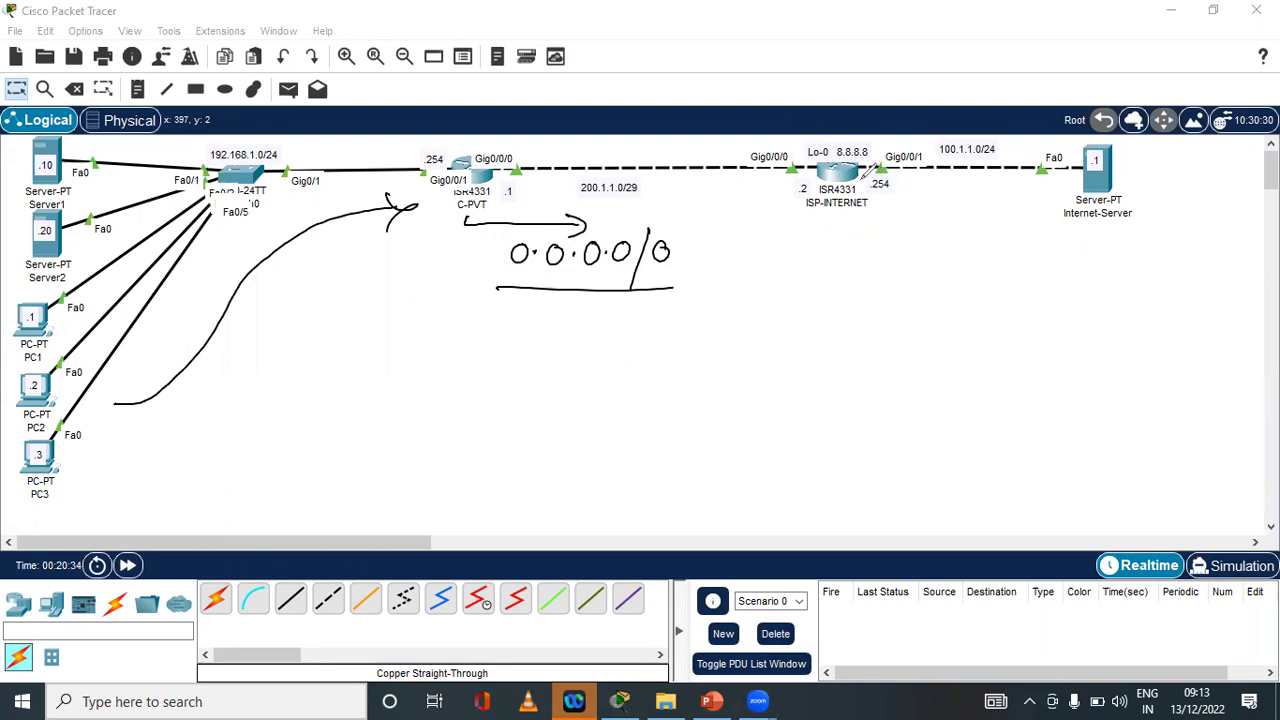
{"action": "key", "text": "ctrl+z"}
{"action": "key", "text": "ctrl+z"}
{"action": "key", "text": "ctrl+z"}
{"action": "key", "text": "ctrl+z"}
{"action": "key", "text": "ctrl+z"}
{"action": "key", "text": "ctrl+z"}
{"action": "key", "text": "ctrl+z"}
{"action": "key", "text": "ctrl+z"}
{"action": "key", "text": "ctrl+z"}
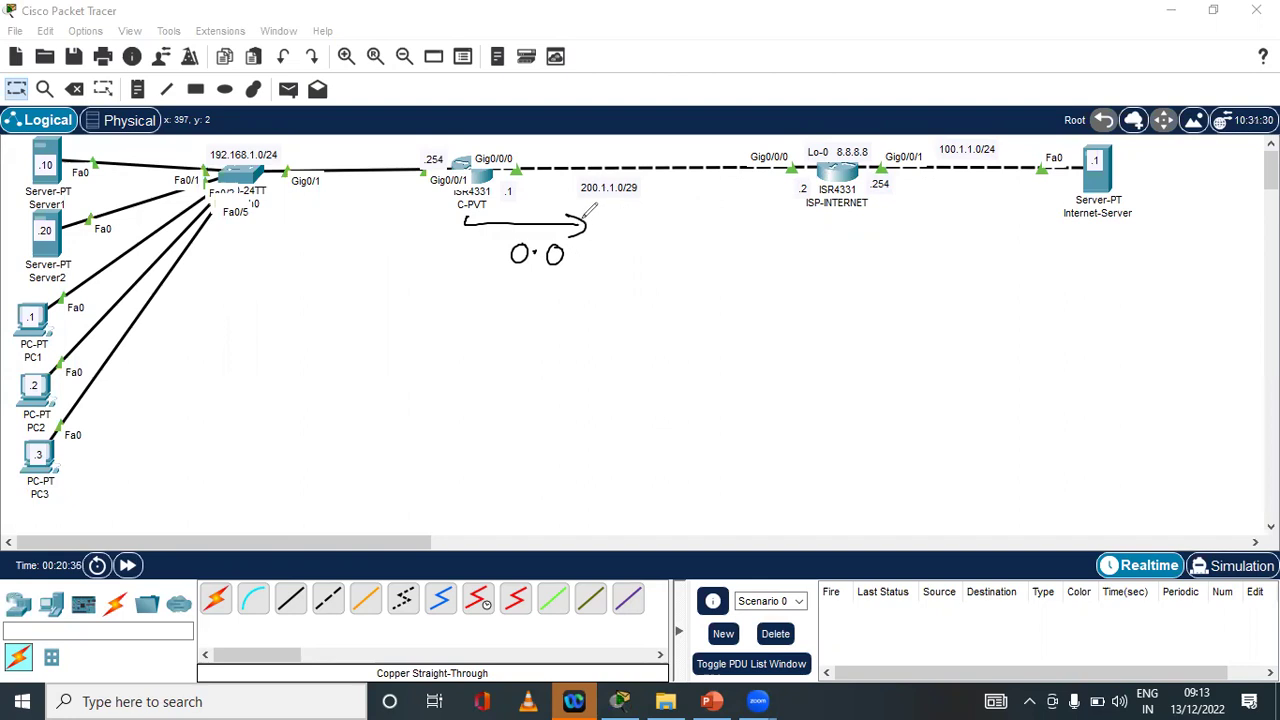
{"action": "key", "text": "ctrl+z"}
{"action": "key", "text": "ctrl+z"}
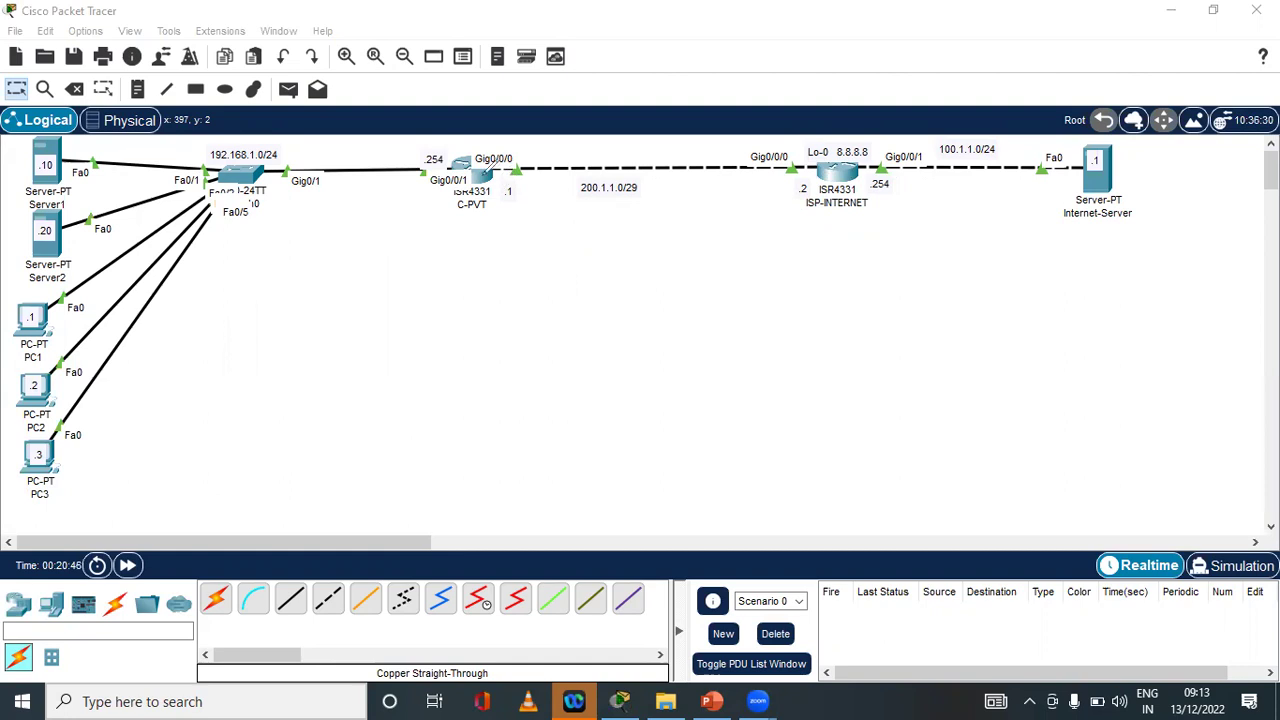
Draw a curve from the PCs to C-PVT and write an underlined NAT below it
{"action": "mouse_move", "coordinate": [123, 367]}
{"action": "left_mouse_down"}
{"action": "mouse_move", "coordinate": [181, 372]}
{"action": "mouse_move", "coordinate": [366, 210]}
{"action": "mouse_move", "coordinate": [535, 218]}
{"action": "mouse_move", "coordinate": [523, 243]}
{"action": "mouse_move", "coordinate": [558, 224]}
{"action": "left_mouse_up"}
{"action": "mouse_move", "coordinate": [417, 287]}
{"action": "left_mouse_down"}
{"action": "mouse_move", "coordinate": [441, 259]}
{"action": "mouse_move", "coordinate": [469, 286]}
{"action": "left_mouse_up"}
{"action": "left_click_drag", "start_coordinate": [451, 274], "coordinate": [503, 255]}
{"action": "left_click_drag", "start_coordinate": [491, 256], "coordinate": [490, 288]}
{"action": "left_click_drag", "start_coordinate": [392, 306], "coordinate": [487, 296]}
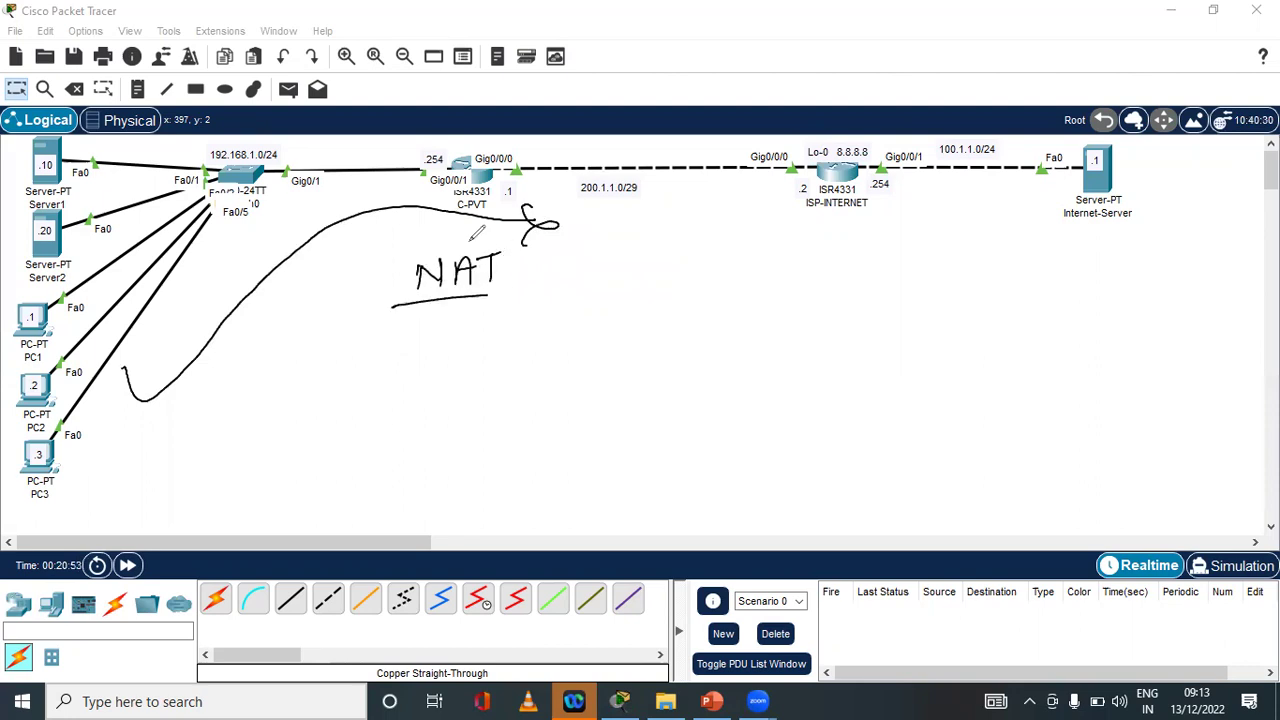
Handwrite 'Public IP' beneath the NAT note
{"action": "mouse_move", "coordinate": [458, 318]}
{"action": "left_mouse_down"}
{"action": "mouse_move", "coordinate": [458, 372]}
{"action": "mouse_move", "coordinate": [460, 342]}
{"action": "left_mouse_up"}
{"action": "mouse_move", "coordinate": [484, 318]}
{"action": "left_mouse_down"}
{"action": "mouse_move", "coordinate": [508, 320]}
{"action": "mouse_move", "coordinate": [518, 340]}
{"action": "left_mouse_up"}
{"action": "left_click_drag", "start_coordinate": [540, 296], "coordinate": [545, 338]}
{"action": "mouse_move", "coordinate": [552, 312]}
{"action": "left_mouse_down"}
{"action": "mouse_move", "coordinate": [553, 336]}
{"action": "mouse_move", "coordinate": [622, 292]}
{"action": "left_mouse_up"}
{"action": "mouse_move", "coordinate": [608, 296]}
{"action": "left_mouse_down"}
{"action": "mouse_move", "coordinate": [610, 324]}
{"action": "mouse_move", "coordinate": [622, 324]}
{"action": "left_mouse_up"}
{"action": "left_click_drag", "start_coordinate": [638, 284], "coordinate": [640, 326]}
{"action": "left_click_drag", "start_coordinate": [638, 284], "coordinate": [636, 306]}
{"action": "mouse_move", "coordinate": [450, 368]}
{"action": "left_mouse_down"}
{"action": "mouse_move", "coordinate": [571, 269]}
{"action": "mouse_move", "coordinate": [431, 316]}
{"action": "mouse_move", "coordinate": [500, 368]}
{"action": "left_mouse_up"}
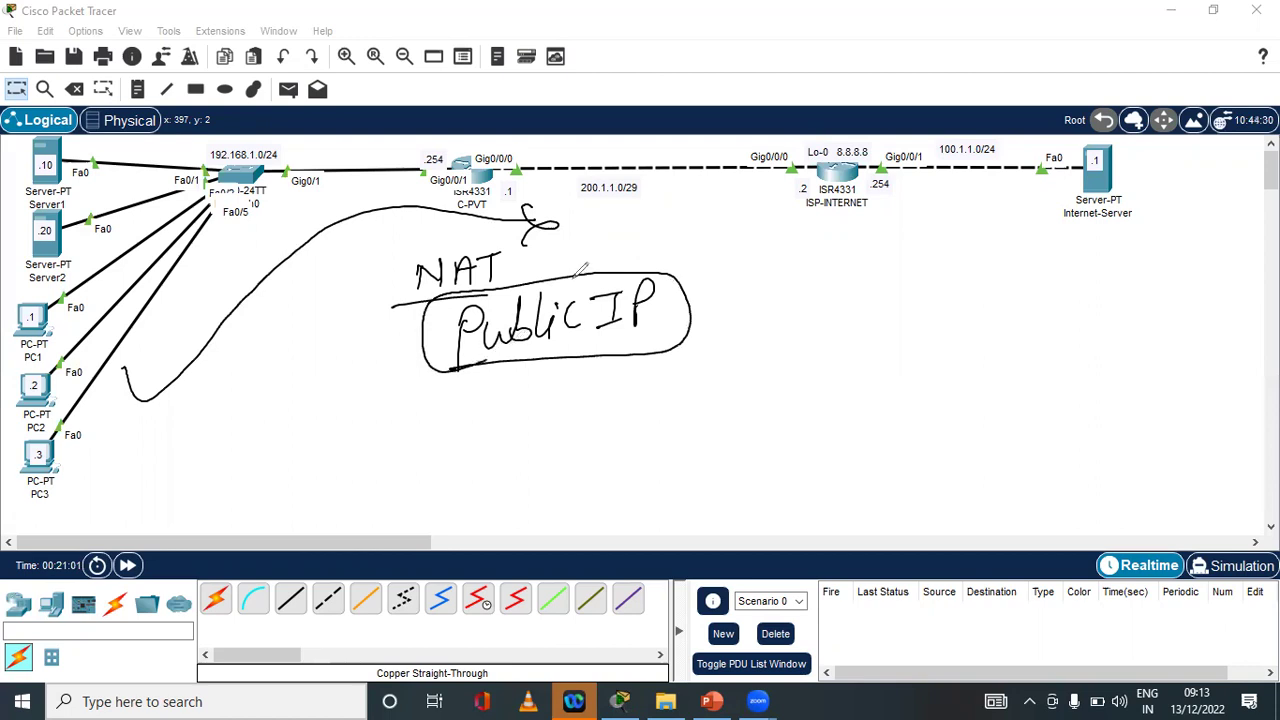
Box and loop the ISP-INTERNET label, arrow out from Gig0/0/0, then undo a stroke
{"action": "mouse_move", "coordinate": [828, 199]}
{"action": "left_mouse_down"}
{"action": "mouse_move", "coordinate": [798, 216]}
{"action": "mouse_move", "coordinate": [880, 215]}
{"action": "mouse_move", "coordinate": [830, 190]}
{"action": "mouse_move", "coordinate": [811, 212]}
{"action": "left_mouse_up"}
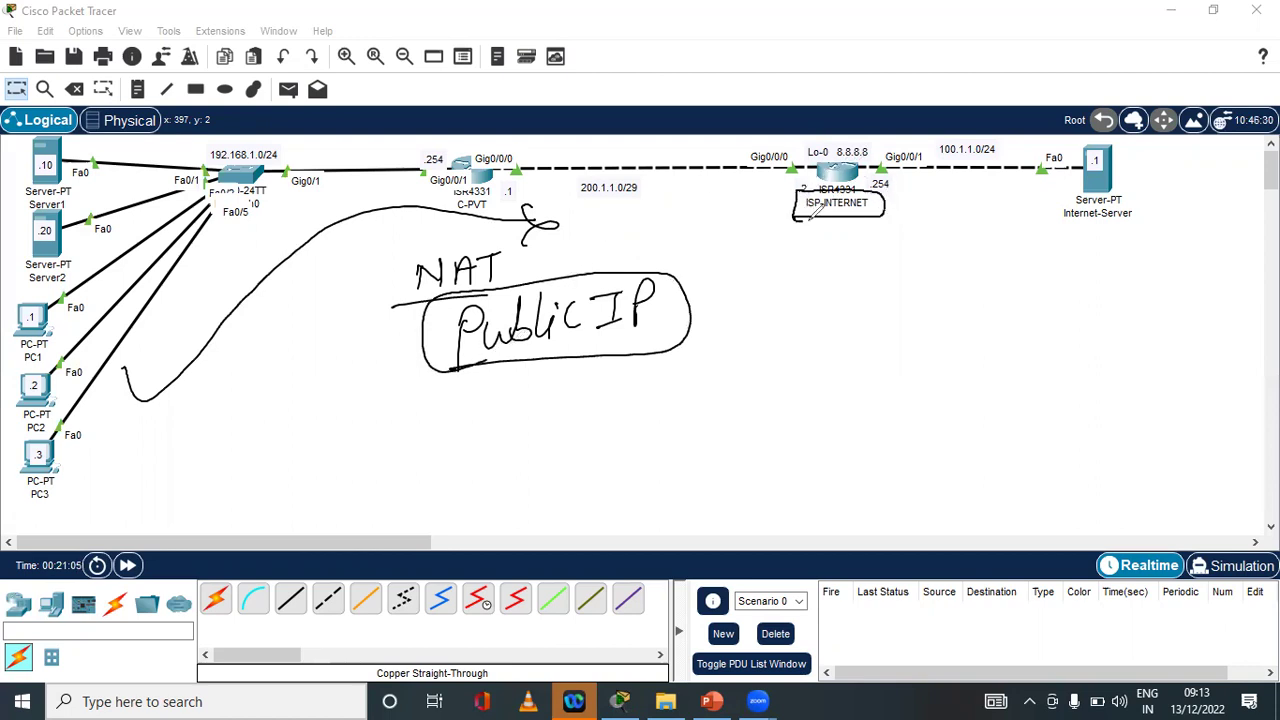
{"action": "mouse_move", "coordinate": [441, 144]}
{"action": "left_mouse_down"}
{"action": "mouse_move", "coordinate": [525, 140]}
{"action": "mouse_move", "coordinate": [519, 150]}
{"action": "left_mouse_up"}
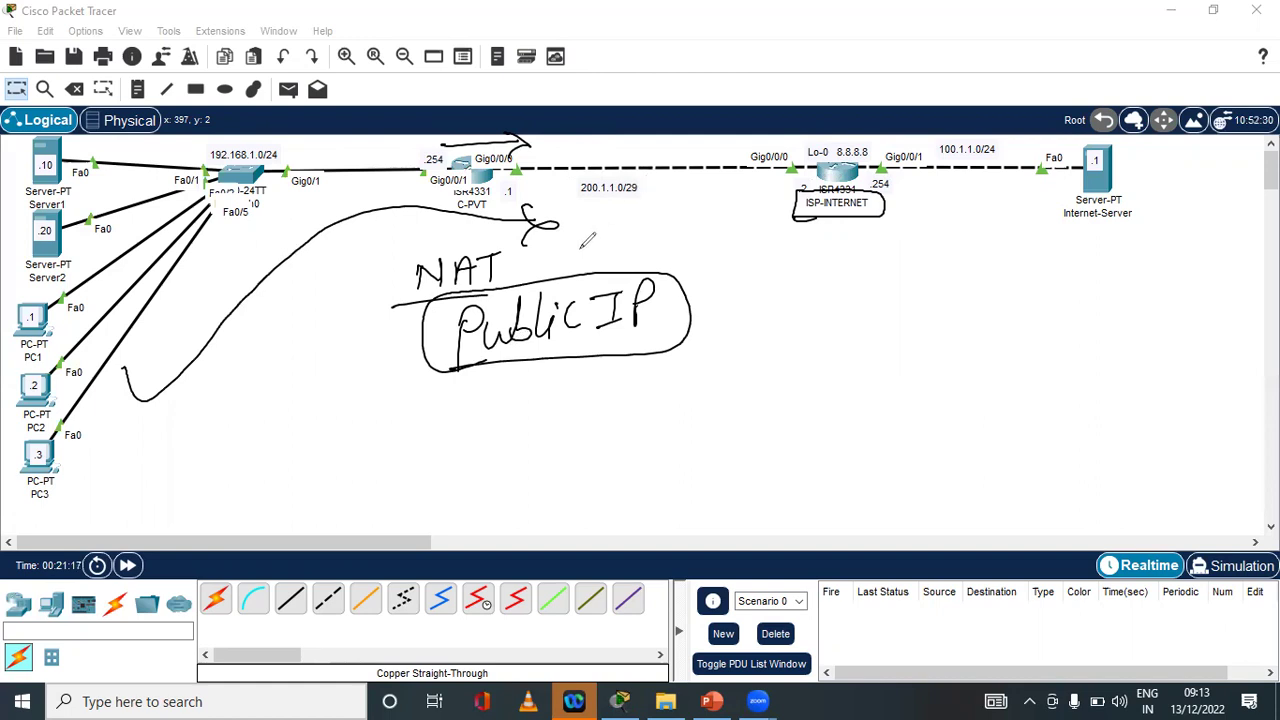
{"action": "mouse_move", "coordinate": [930, 192]}
{"action": "left_mouse_down"}
{"action": "mouse_move", "coordinate": [790, 236]}
{"action": "mouse_move", "coordinate": [818, 240]}
{"action": "left_mouse_up"}
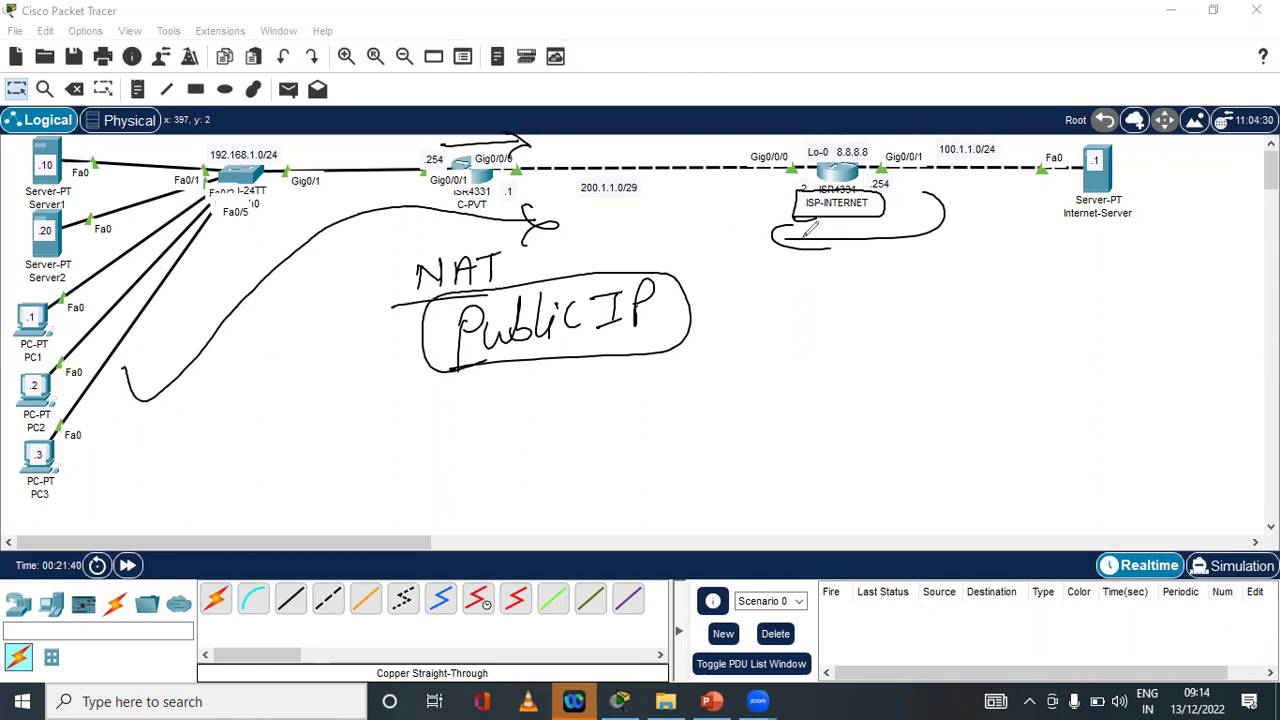
{"action": "key", "text": "ctrl+z"}
{"action": "key", "text": "ctrl+z"}
{"action": "key", "text": "ctrl+z"}
{"action": "key", "text": "ctrl+z"}
{"action": "key", "text": "ctrl+z"}
{"action": "key", "text": "ctrl+z"}
{"action": "key", "text": "ctrl+z"}
{"action": "key", "text": "ctrl+z"}
{"action": "key", "text": "ctrl+z"}
{"action": "key", "text": "ctrl+z"}
{"action": "key", "text": "ctrl+z"}
{"action": "key", "text": "ctrl+z"}
{"action": "key", "text": "ctrl+z"}
{"action": "key", "text": "ctrl+z"}
{"action": "key", "text": "ctrl+z"}
{"action": "key", "text": "ctrl+z"}
{"action": "key", "text": "ctrl+z"}
{"action": "key", "text": "ctrl+z"}
{"action": "key", "text": "ctrl+z"}
{"action": "key", "text": "ctrl+z"}
{"action": "key", "text": "ctrl+z"}
{"action": "key", "text": "ctrl+z"}
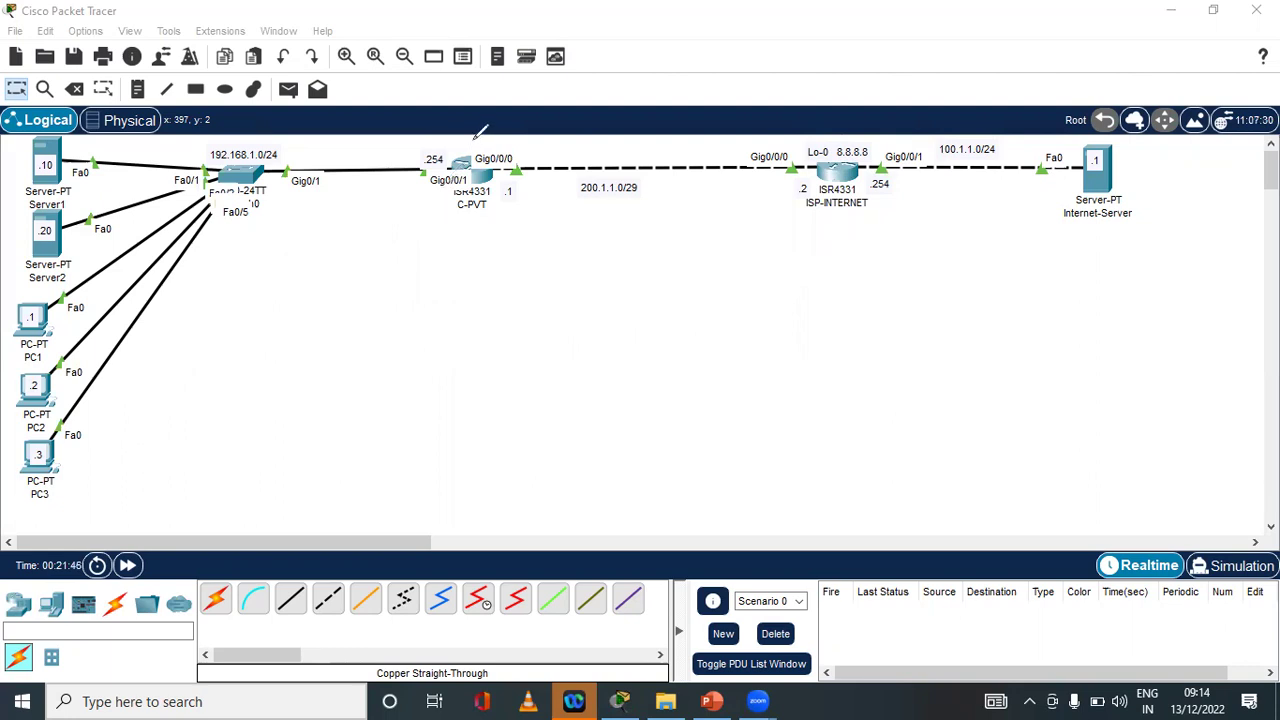
Write NAT above C-PVT and an underlined 192.168.1.0/24 below the switch
{"action": "mouse_move", "coordinate": [454, 145]}
{"action": "left_mouse_down"}
{"action": "mouse_move", "coordinate": [497, 122]}
{"action": "mouse_move", "coordinate": [511, 147]}
{"action": "left_mouse_up"}
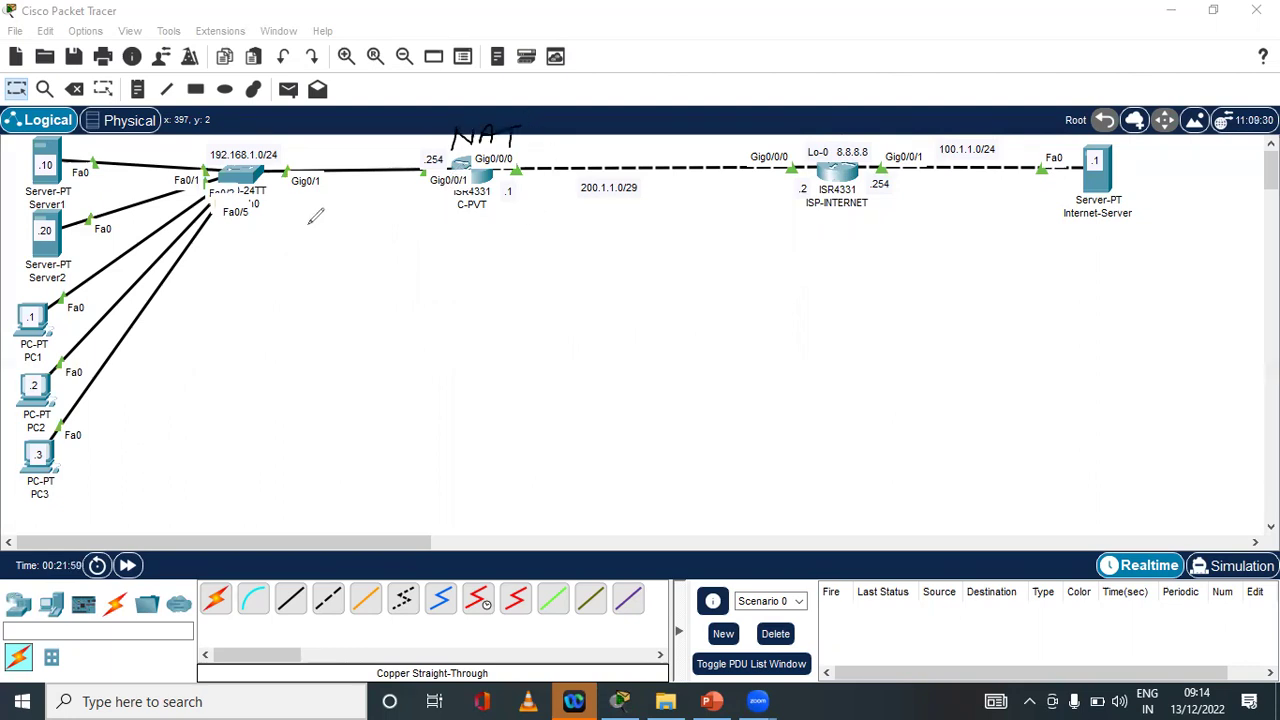
{"action": "mouse_move", "coordinate": [229, 268]}
{"action": "left_mouse_down"}
{"action": "mouse_move", "coordinate": [227, 298]}
{"action": "mouse_move", "coordinate": [311, 297]}
{"action": "mouse_move", "coordinate": [348, 268]}
{"action": "mouse_move", "coordinate": [372, 290]}
{"action": "mouse_move", "coordinate": [393, 271]}
{"action": "mouse_move", "coordinate": [398, 320]}
{"action": "left_mouse_up"}
{"action": "left_click", "coordinate": [294, 290]}
{"action": "left_click", "coordinate": [365, 290]}
{"action": "left_click", "coordinate": [380, 288]}
{"action": "left_click_drag", "start_coordinate": [412, 272], "coordinate": [440, 296]}
{"action": "mouse_move", "coordinate": [452, 258]}
{"action": "left_mouse_down"}
{"action": "mouse_move", "coordinate": [470, 284]}
{"action": "mouse_move", "coordinate": [466, 312]}
{"action": "left_mouse_up"}
{"action": "left_click_drag", "start_coordinate": [197, 324], "coordinate": [471, 318]}
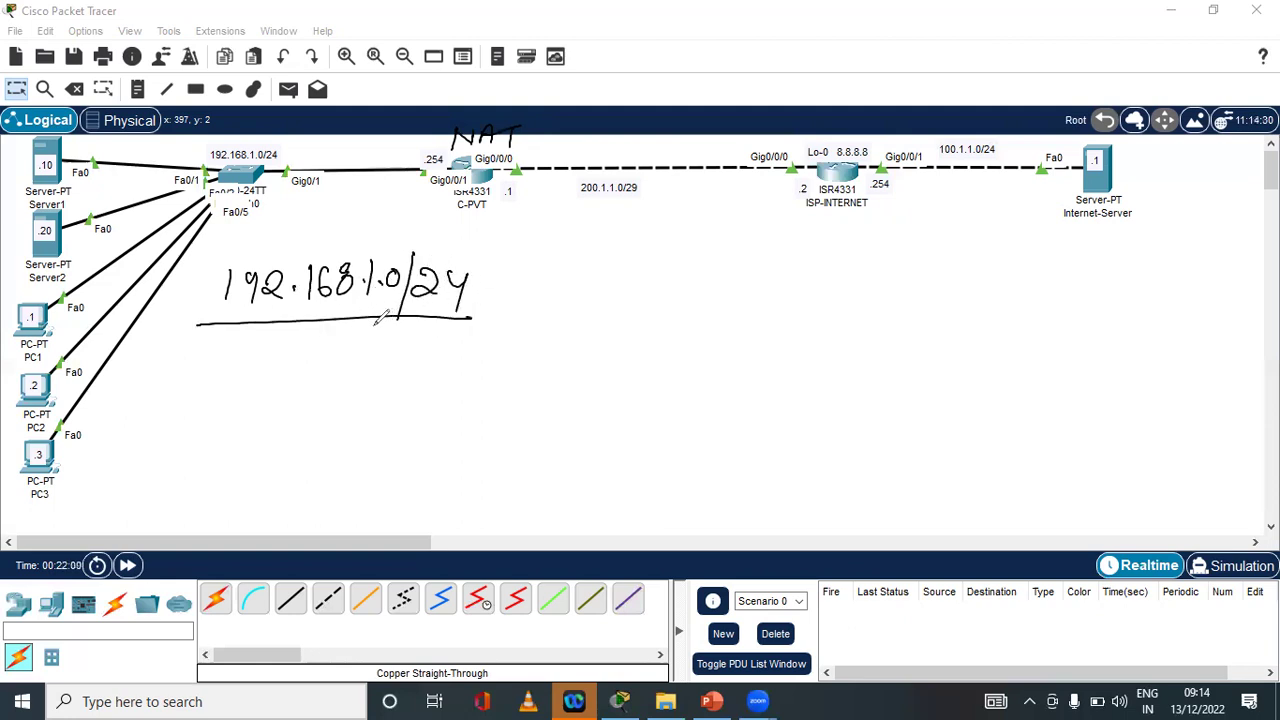
Draw an arrow from the LAN to an underlined 'public IP' note
{"action": "mouse_move", "coordinate": [394, 314]}
{"action": "left_mouse_down"}
{"action": "mouse_move", "coordinate": [390, 342]}
{"action": "mouse_move", "coordinate": [524, 320]}
{"action": "mouse_move", "coordinate": [502, 343]}
{"action": "mouse_move", "coordinate": [571, 330]}
{"action": "mouse_move", "coordinate": [601, 342]}
{"action": "mouse_move", "coordinate": [630, 308]}
{"action": "mouse_move", "coordinate": [668, 345]}
{"action": "mouse_move", "coordinate": [715, 318]}
{"action": "mouse_move", "coordinate": [692, 348]}
{"action": "left_mouse_up"}
{"action": "left_click_drag", "start_coordinate": [686, 349], "coordinate": [708, 346]}
{"action": "mouse_move", "coordinate": [733, 347]}
{"action": "left_mouse_down"}
{"action": "mouse_move", "coordinate": [737, 306]}
{"action": "mouse_move", "coordinate": [733, 328]}
{"action": "left_mouse_up"}
{"action": "left_click_drag", "start_coordinate": [564, 380], "coordinate": [772, 368]}
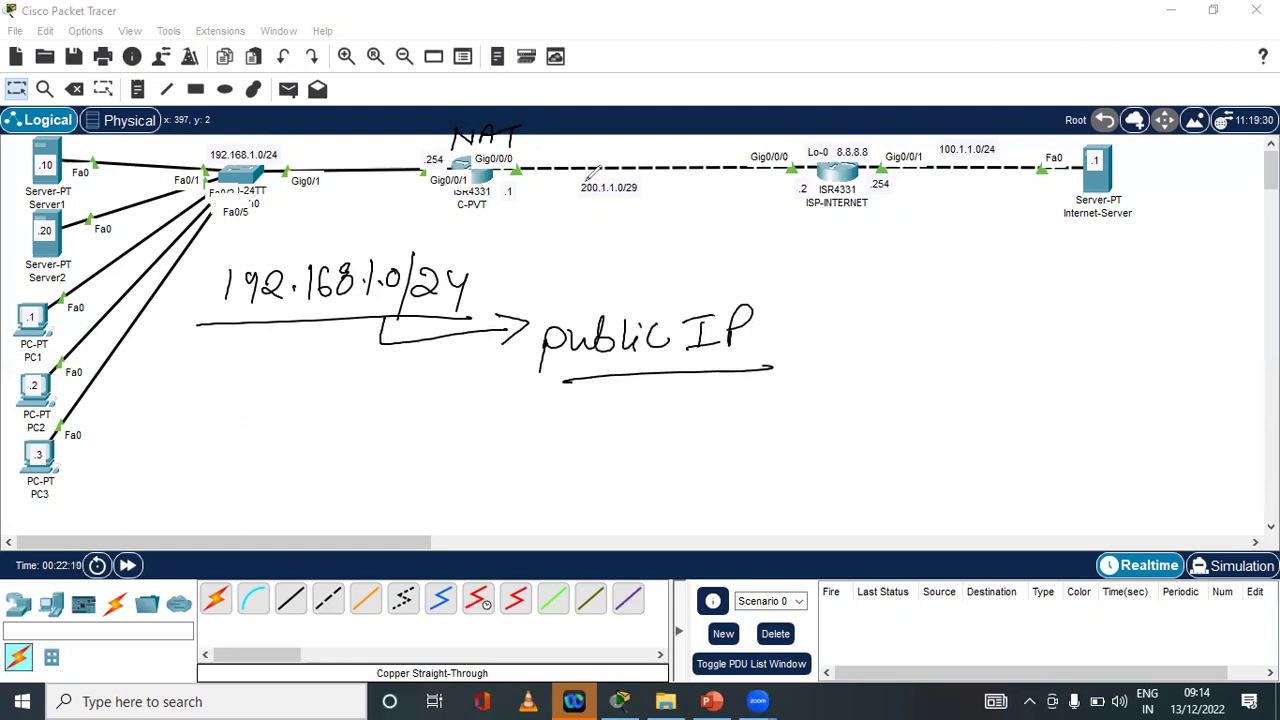
Box the 200.1.1.0/29 label, note /30 beneath it, then undo that note
{"action": "mouse_move", "coordinate": [652, 178]}
{"action": "left_mouse_down"}
{"action": "mouse_move", "coordinate": [576, 171]}
{"action": "mouse_move", "coordinate": [578, 205]}
{"action": "mouse_move", "coordinate": [648, 190]}
{"action": "mouse_move", "coordinate": [648, 172]}
{"action": "left_mouse_up"}
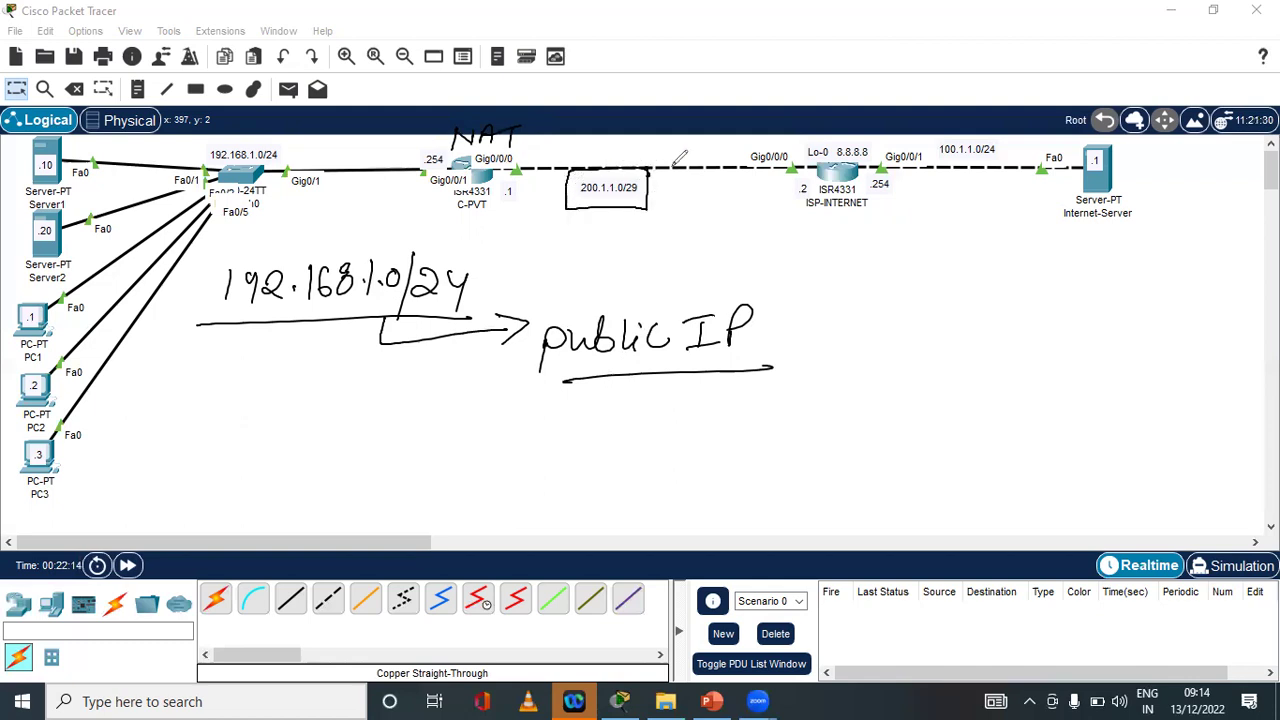
{"action": "mouse_move", "coordinate": [645, 226]}
{"action": "left_mouse_down"}
{"action": "mouse_move", "coordinate": [626, 268]}
{"action": "mouse_move", "coordinate": [686, 232]}
{"action": "left_mouse_up"}
{"action": "left_click_drag", "start_coordinate": [584, 285], "coordinate": [715, 265]}
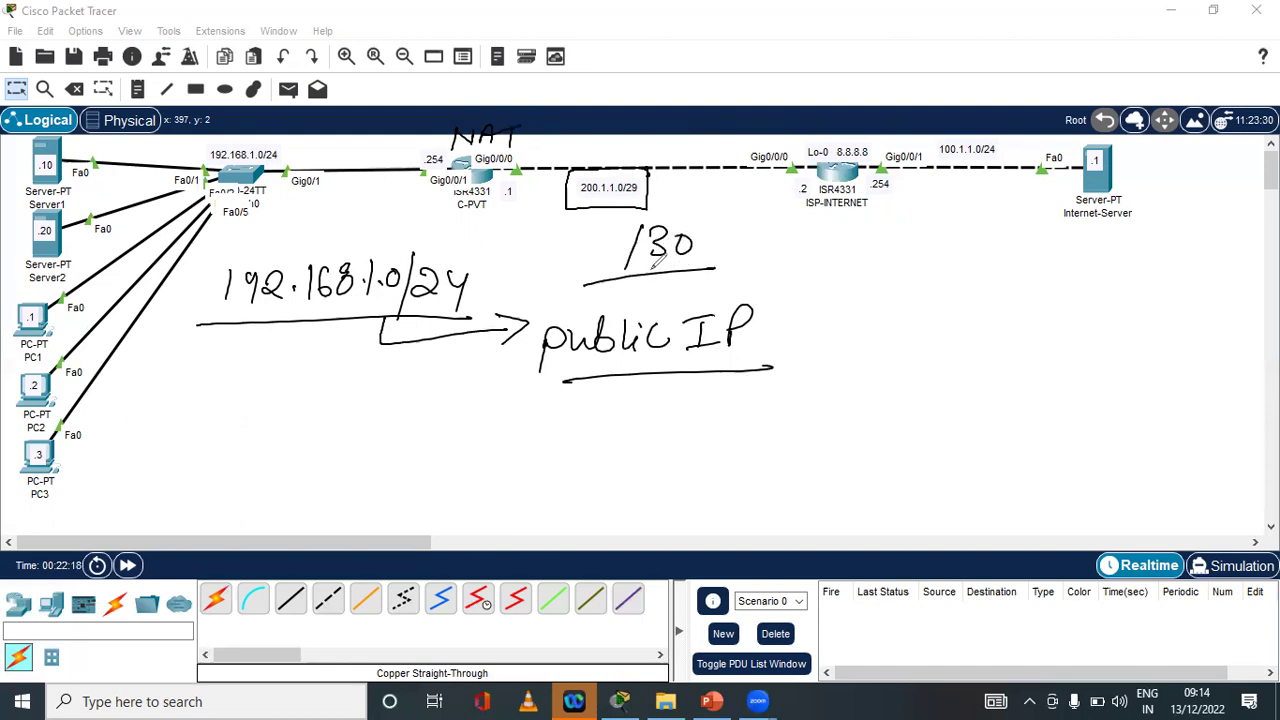
{"action": "key", "text": "ctrl+z"}
{"action": "key", "text": "ctrl+z"}
{"action": "key", "text": "ctrl+z"}
{"action": "key", "text": "ctrl+z"}
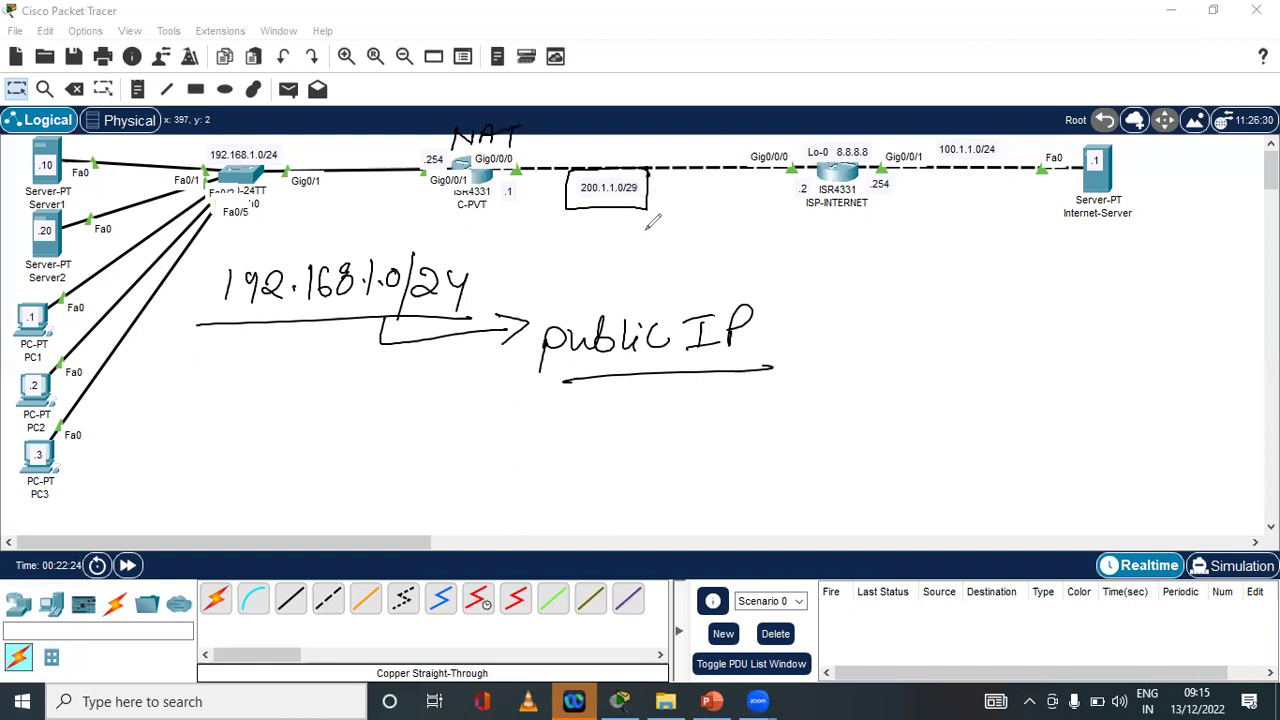
Write the usable range 200.1.1.1 to 200.1.1.6 and underline the .1 and .2 ends
{"action": "mouse_move", "coordinate": [556, 222]}
{"action": "left_mouse_down"}
{"action": "mouse_move", "coordinate": [566, 238]}
{"action": "mouse_move", "coordinate": [640, 231]}
{"action": "mouse_move", "coordinate": [663, 203]}
{"action": "mouse_move", "coordinate": [694, 246]}
{"action": "mouse_move", "coordinate": [598, 280]}
{"action": "mouse_move", "coordinate": [598, 298]}
{"action": "mouse_move", "coordinate": [622, 288]}
{"action": "left_mouse_up"}
{"action": "mouse_move", "coordinate": [650, 283]}
{"action": "left_mouse_down"}
{"action": "mouse_move", "coordinate": [686, 274]}
{"action": "mouse_move", "coordinate": [657, 285]}
{"action": "left_mouse_up"}
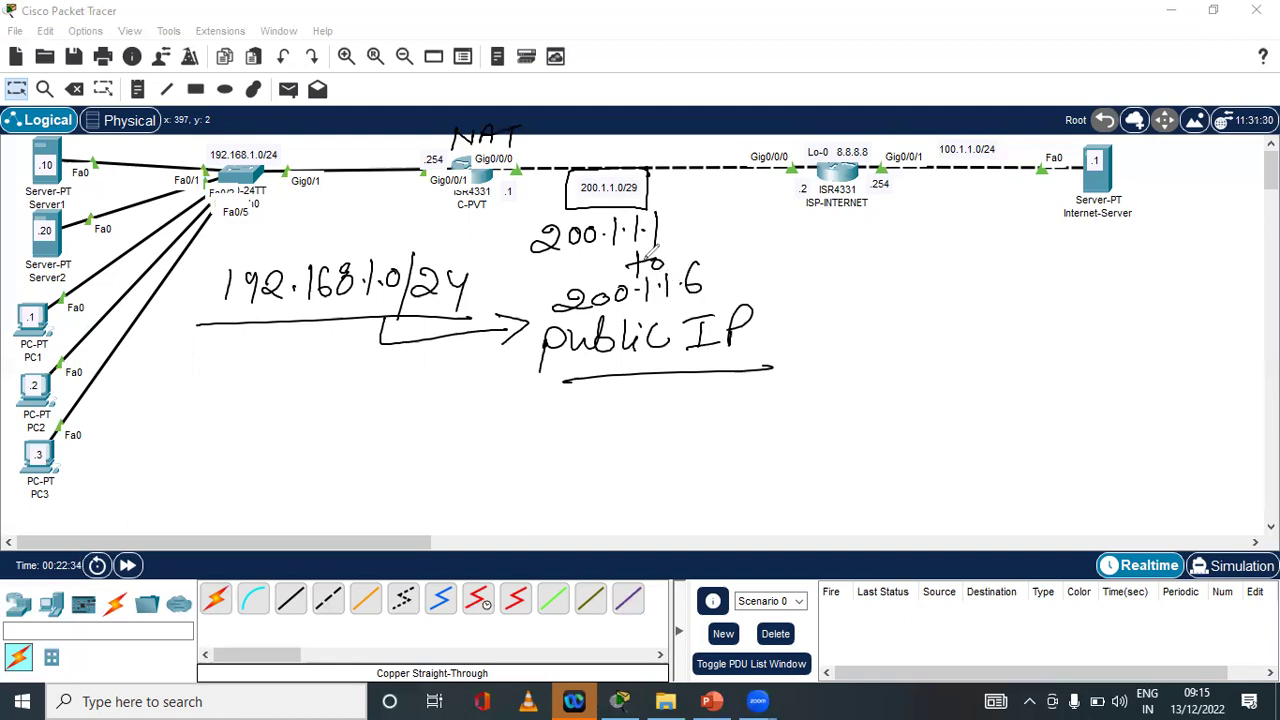
{"action": "left_click_drag", "start_coordinate": [516, 199], "coordinate": [525, 196]}
{"action": "left_click_drag", "start_coordinate": [788, 201], "coordinate": [808, 199]}
Note a circled 4 and boxed host numbers 3 through 6, then undo the box
{"action": "left_click_drag", "start_coordinate": [814, 238], "coordinate": [838, 262]}
{"action": "left_click_drag", "start_coordinate": [828, 240], "coordinate": [826, 291]}
{"action": "left_click_drag", "start_coordinate": [898, 258], "coordinate": [912, 334]}
{"action": "left_click_drag", "start_coordinate": [910, 336], "coordinate": [898, 404]}
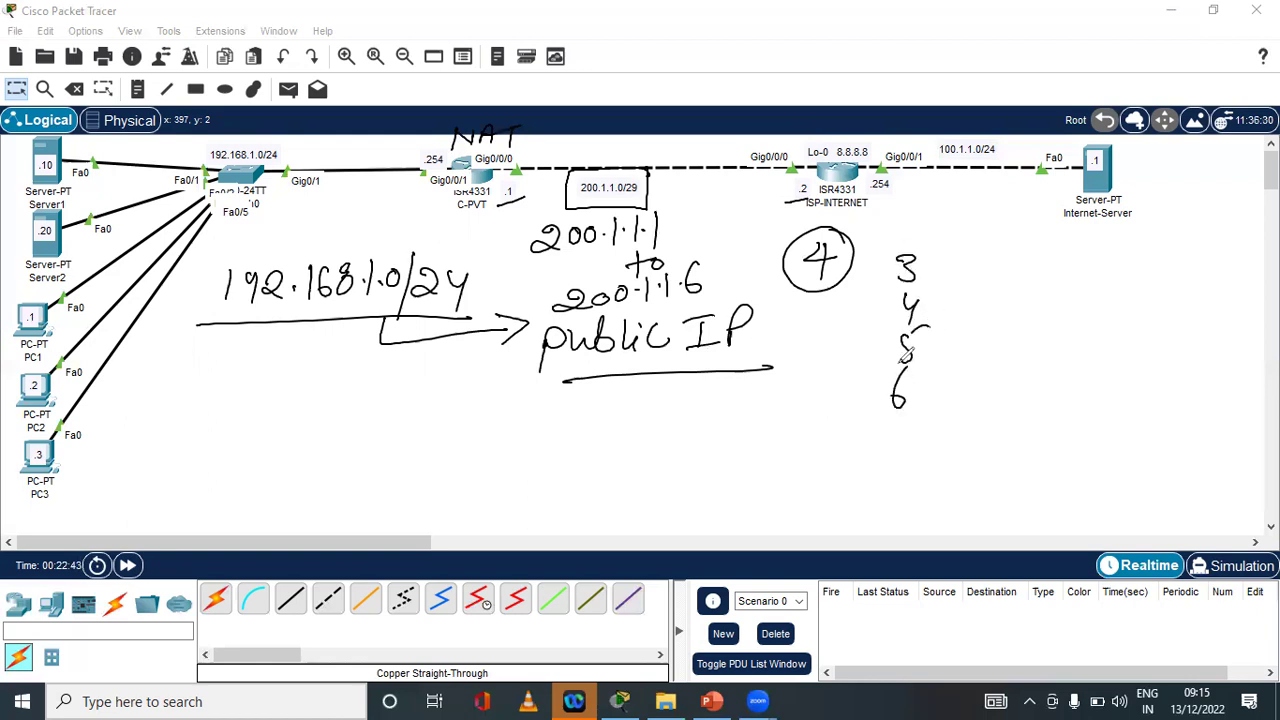
{"action": "mouse_move", "coordinate": [903, 242]}
{"action": "left_mouse_down"}
{"action": "mouse_move", "coordinate": [866, 416]}
{"action": "mouse_move", "coordinate": [944, 246]}
{"action": "left_mouse_up"}
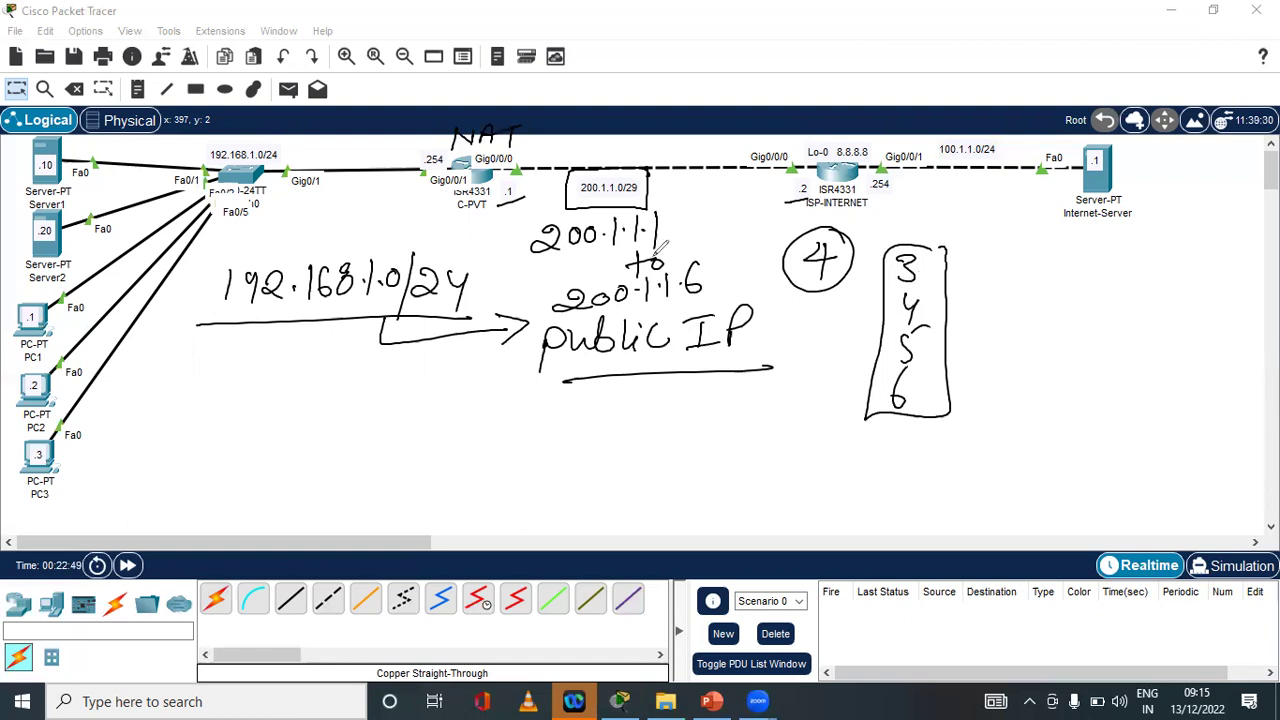
{"action": "key", "text": "ctrl+z"}
{"action": "key", "text": "ctrl+z"}
{"action": "key", "text": "ctrl+z"}
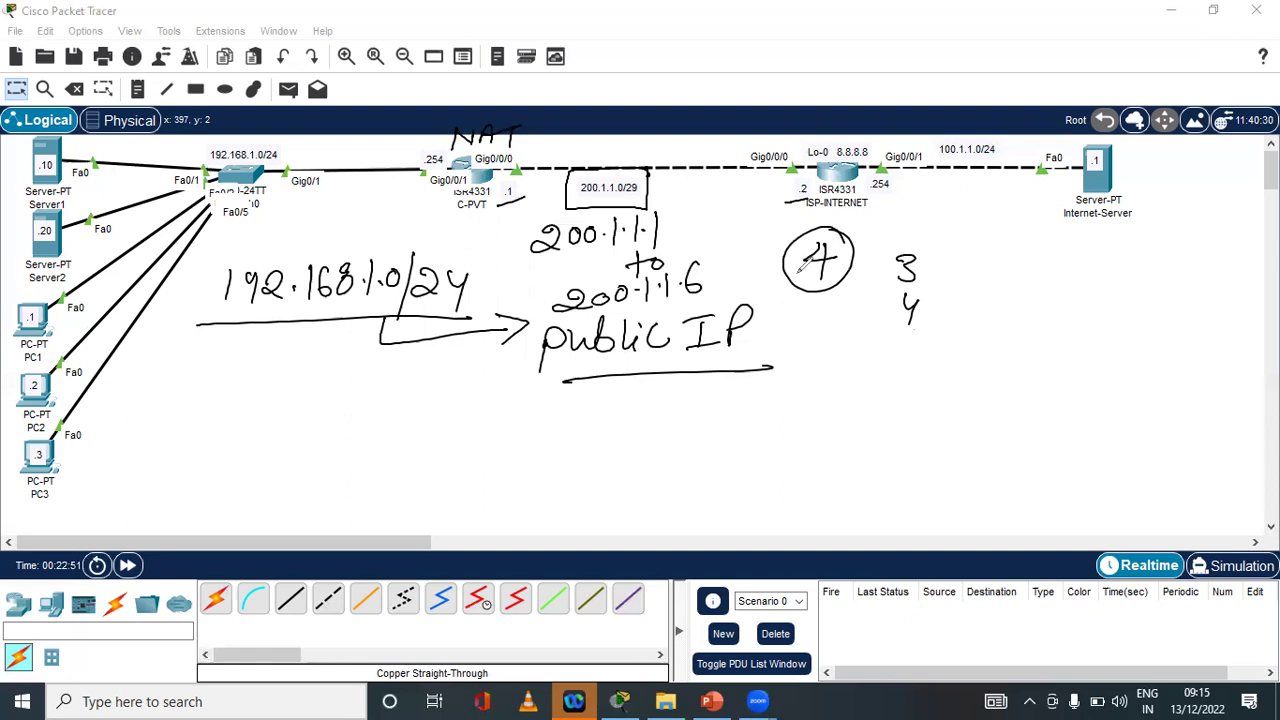
{"action": "key", "text": "ctrl+z"}
{"action": "key", "text": "ctrl+z"}
{"action": "key", "text": "ctrl+z"}
{"action": "key", "text": "ctrl+z"}
{"action": "key", "text": "ctrl+z"}
{"action": "key", "text": "ctrl+z"}
{"action": "key", "text": "ctrl+z"}
{"action": "key", "text": "ctrl+z"}
{"action": "key", "text": "ctrl+z"}
{"action": "key", "text": "ctrl+z"}
{"action": "key", "text": "ctrl+z"}
{"action": "key", "text": "ctrl+z"}
{"action": "key", "text": "ctrl+z"}
{"action": "key", "text": "ctrl+z"}
{"action": "key", "text": "ctrl+z"}
{"action": "key", "text": "ctrl+z"}
{"action": "key", "text": "ctrl+z"}
{"action": "key", "text": "ctrl+z"}
{"action": "key", "text": "ctrl+z"}
{"action": "key", "text": "ctrl+z"}
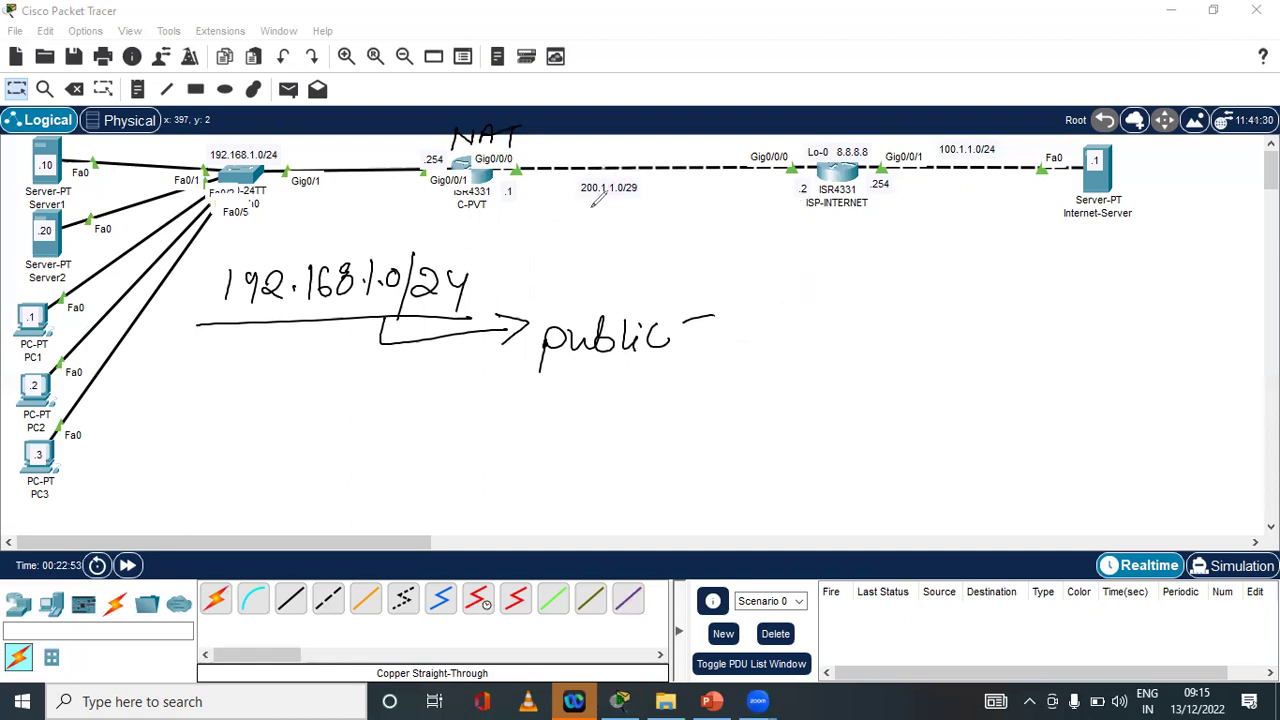
Circle 200.1.1.0/29, arrow from C-PVT's .1, and write a circled public address 200.1.1.5
{"action": "mouse_move", "coordinate": [656, 178]}
{"action": "left_mouse_down"}
{"action": "mouse_move", "coordinate": [605, 172]}
{"action": "mouse_move", "coordinate": [568, 192]}
{"action": "mouse_move", "coordinate": [650, 176]}
{"action": "left_mouse_up"}
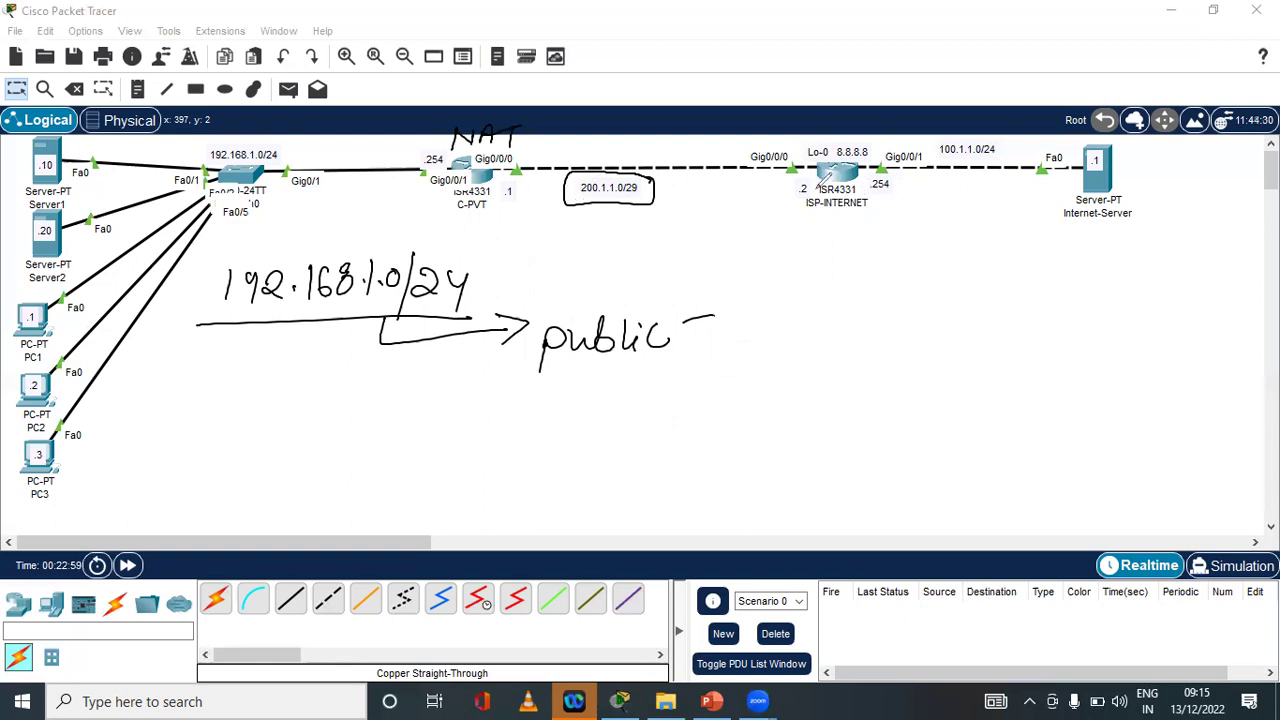
{"action": "mouse_move", "coordinate": [508, 206]}
{"action": "left_mouse_down"}
{"action": "mouse_move", "coordinate": [540, 228]}
{"action": "mouse_move", "coordinate": [605, 224]}
{"action": "left_mouse_up"}
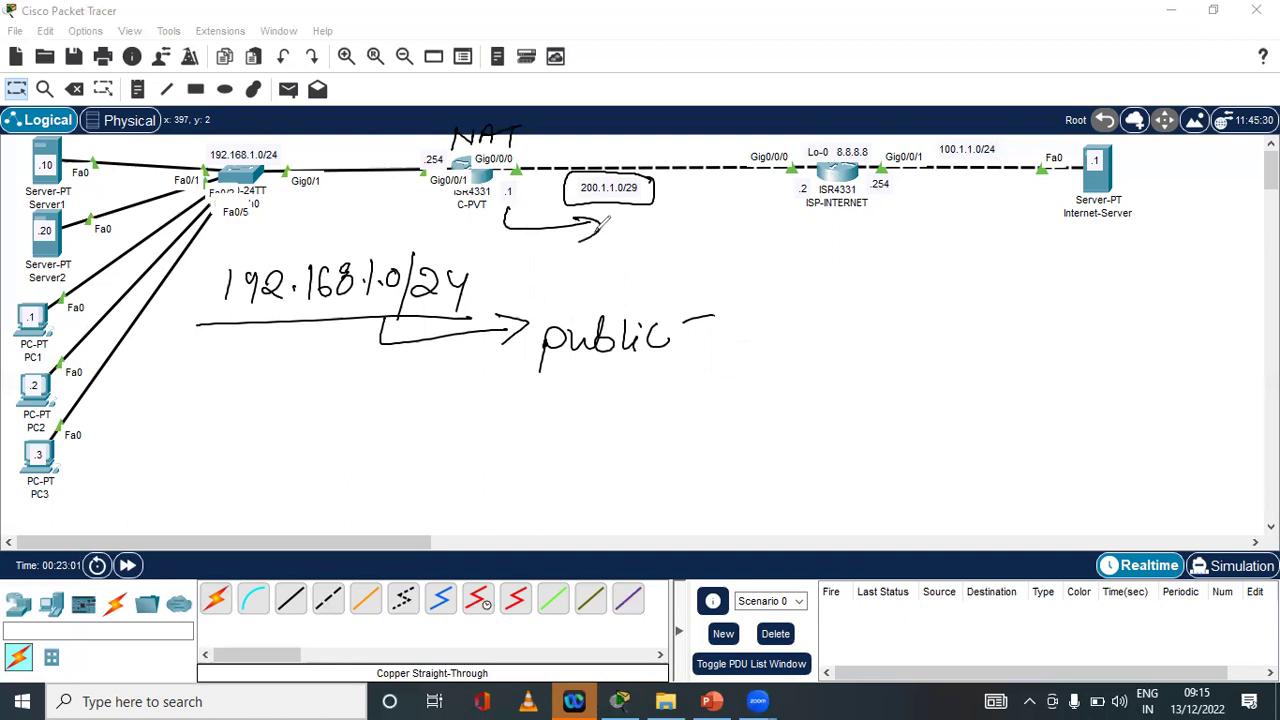
{"action": "mouse_move", "coordinate": [556, 396]}
{"action": "left_mouse_down"}
{"action": "mouse_move", "coordinate": [600, 420]}
{"action": "mouse_move", "coordinate": [616, 394]}
{"action": "mouse_move", "coordinate": [642, 410]}
{"action": "mouse_move", "coordinate": [646, 394]}
{"action": "mouse_move", "coordinate": [712, 403]}
{"action": "left_mouse_up"}
{"action": "left_click", "coordinate": [652, 399]}
{"action": "left_click", "coordinate": [682, 399]}
{"action": "left_click", "coordinate": [710, 399]}
{"action": "left_click_drag", "start_coordinate": [720, 374], "coordinate": [748, 372]}
{"action": "mouse_move", "coordinate": [585, 430]}
{"action": "left_mouse_down"}
{"action": "mouse_move", "coordinate": [540, 440]}
{"action": "mouse_move", "coordinate": [539, 370]}
{"action": "mouse_move", "coordinate": [578, 434]}
{"action": "left_mouse_up"}
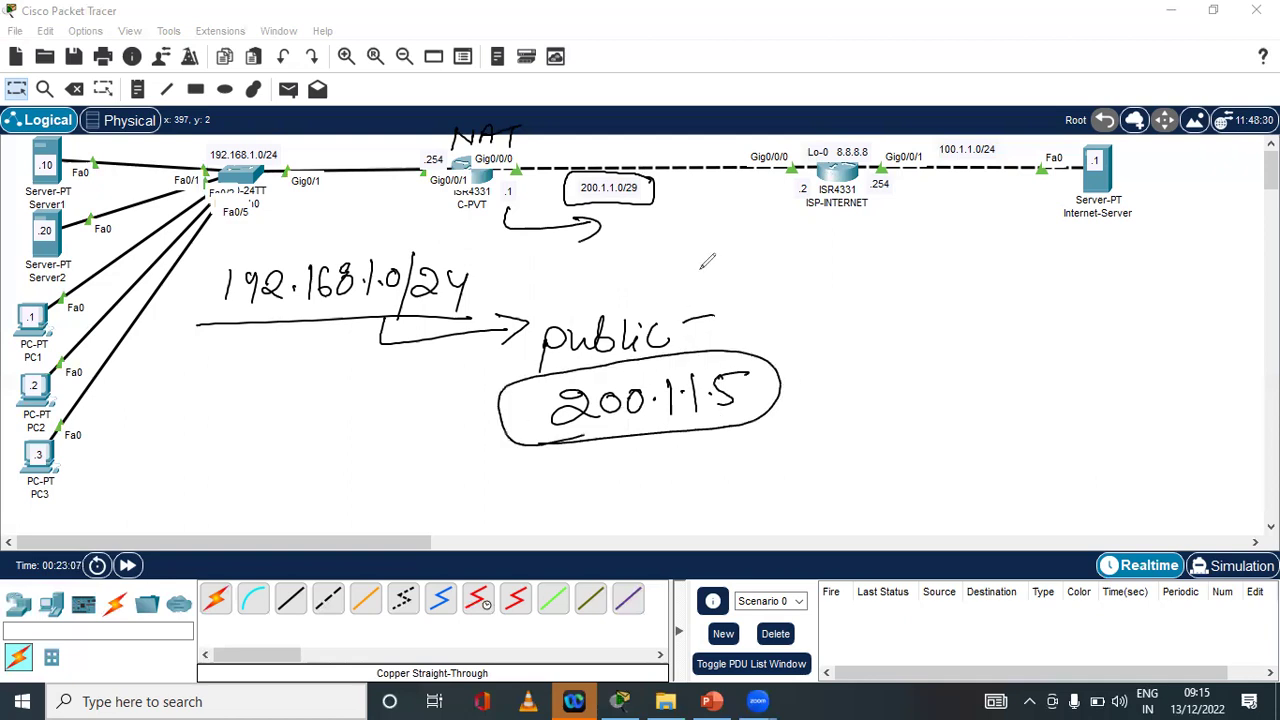
Draw arrows to ISP-INTERNET and back from Internet-Server, note 'dc', then undo the extras
{"action": "left_click_drag", "start_coordinate": [532, 260], "coordinate": [790, 251]}
{"action": "mouse_move", "coordinate": [746, 228]}
{"action": "left_mouse_down"}
{"action": "mouse_move", "coordinate": [793, 248]}
{"action": "mouse_move", "coordinate": [752, 263]}
{"action": "left_mouse_up"}
{"action": "left_click_drag", "start_coordinate": [1028, 229], "coordinate": [888, 240]}
{"action": "mouse_move", "coordinate": [912, 225]}
{"action": "left_mouse_down"}
{"action": "mouse_move", "coordinate": [885, 250]}
{"action": "mouse_move", "coordinate": [938, 256]}
{"action": "left_mouse_up"}
{"action": "mouse_move", "coordinate": [877, 140]}
{"action": "left_mouse_down"}
{"action": "mouse_move", "coordinate": [822, 130]}
{"action": "mouse_move", "coordinate": [803, 175]}
{"action": "mouse_move", "coordinate": [889, 170]}
{"action": "mouse_move", "coordinate": [878, 136]}
{"action": "left_mouse_up"}
{"action": "mouse_move", "coordinate": [766, 186]}
{"action": "left_mouse_down"}
{"action": "mouse_move", "coordinate": [740, 206]}
{"action": "mouse_move", "coordinate": [772, 208]}
{"action": "mouse_move", "coordinate": [762, 205]}
{"action": "left_mouse_up"}
{"action": "left_click_drag", "start_coordinate": [724, 222], "coordinate": [790, 214]}
{"action": "mouse_move", "coordinate": [743, 140]}
{"action": "left_mouse_down"}
{"action": "mouse_move", "coordinate": [692, 146]}
{"action": "mouse_move", "coordinate": [738, 157]}
{"action": "left_mouse_up"}
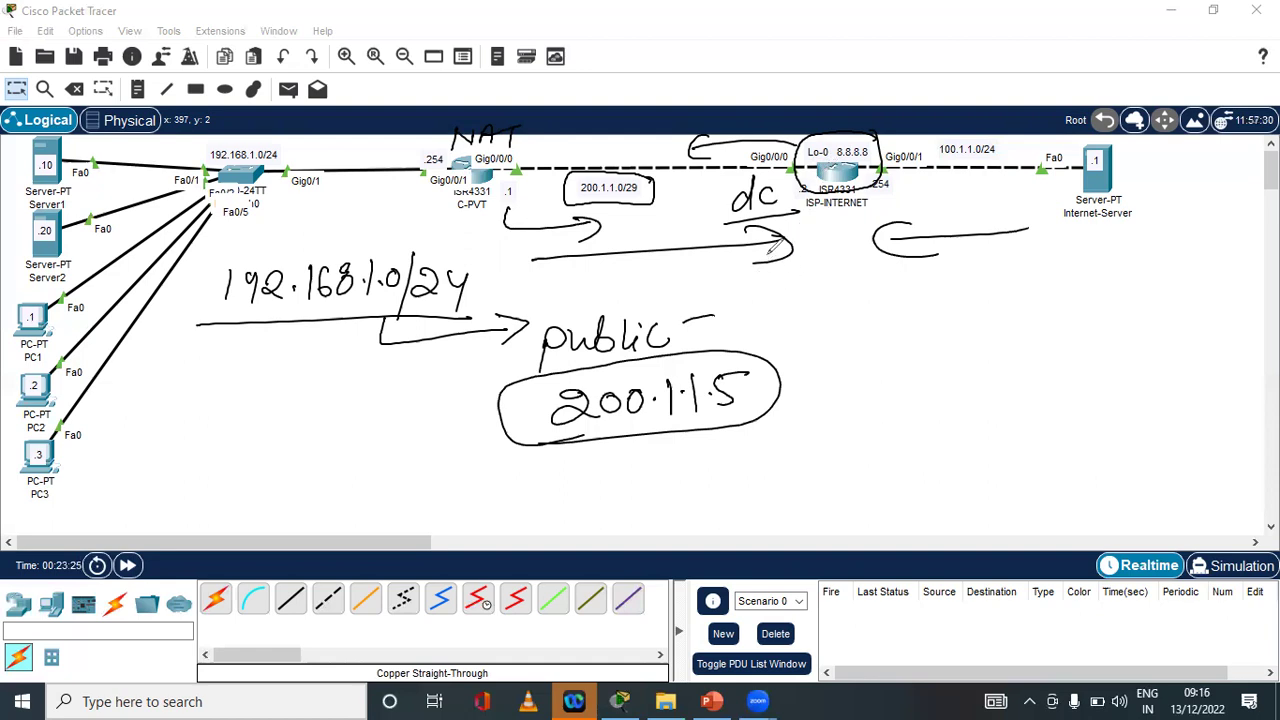
{"action": "key", "text": "ctrl+z"}
{"action": "key", "text": "ctrl+z"}
{"action": "key", "text": "ctrl+z"}
{"action": "key", "text": "ctrl+z"}
{"action": "key", "text": "ctrl+z"}
{"action": "key", "text": "ctrl+z"}
{"action": "key", "text": "ctrl+z"}
{"action": "key", "text": "ctrl+z"}
{"action": "key", "text": "ctrl+z"}
{"action": "key", "text": "ctrl+z"}
{"action": "key", "text": "ctrl+z"}
{"action": "key", "text": "ctrl+z"}
{"action": "key", "text": "ctrl+z"}
{"action": "key", "text": "ctrl+z"}
{"action": "key", "text": "ctrl+z"}
{"action": "key", "text": "ctrl+z"}
{"action": "key", "text": "ctrl+z"}
{"action": "key", "text": "ctrl+z"}
{"action": "key", "text": "ctrl+z"}
{"action": "key", "text": "ctrl+z"}
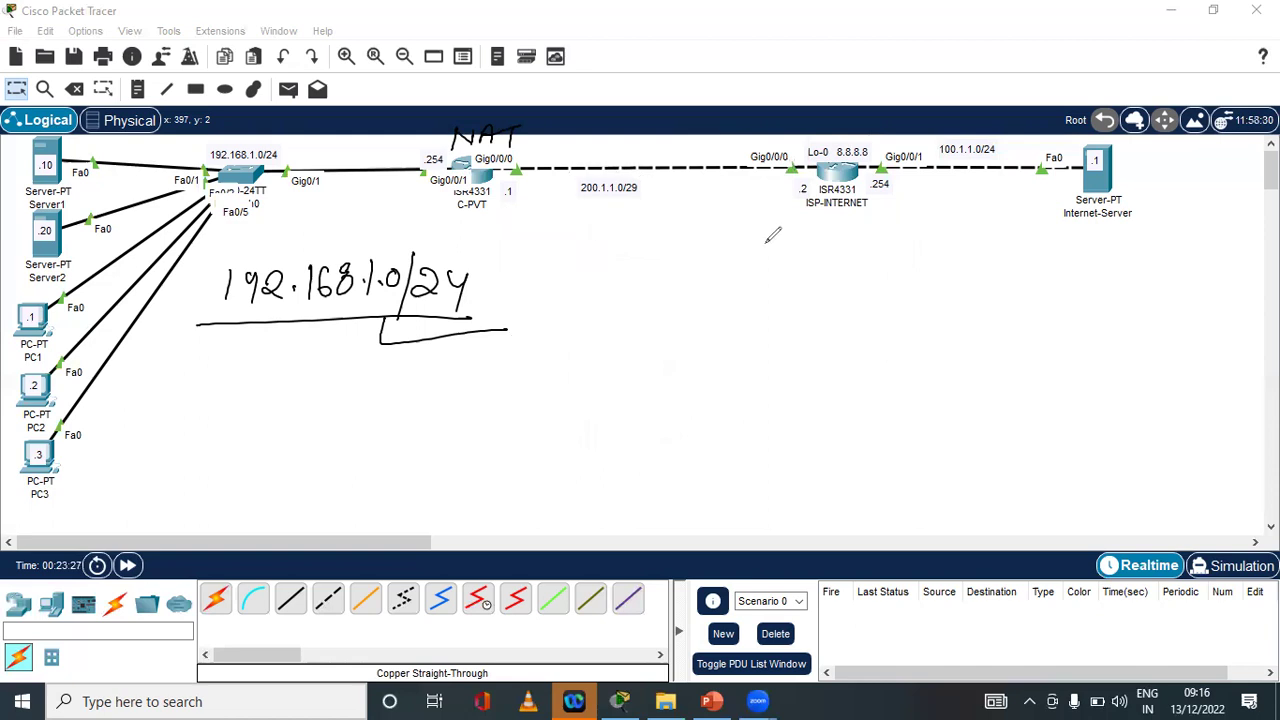
Circle 200.1.1.0/29 and sketch an underlined 201.1.1.0/29 pool with an arrow from 192.168.1.0/24
{"action": "mouse_move", "coordinate": [585, 202]}
{"action": "left_mouse_down"}
{"action": "mouse_move", "coordinate": [600, 204]}
{"action": "mouse_move", "coordinate": [632, 160]}
{"action": "mouse_move", "coordinate": [604, 197]}
{"action": "left_mouse_up"}
{"action": "mouse_move", "coordinate": [516, 228]}
{"action": "left_mouse_down"}
{"action": "mouse_move", "coordinate": [515, 246]}
{"action": "mouse_move", "coordinate": [620, 268]}
{"action": "mouse_move", "coordinate": [684, 253]}
{"action": "mouse_move", "coordinate": [683, 280]}
{"action": "mouse_move", "coordinate": [716, 240]}
{"action": "mouse_move", "coordinate": [740, 258]}
{"action": "mouse_move", "coordinate": [758, 245]}
{"action": "mouse_move", "coordinate": [752, 285]}
{"action": "left_mouse_up"}
{"action": "mouse_move", "coordinate": [566, 318]}
{"action": "left_mouse_down"}
{"action": "mouse_move", "coordinate": [672, 206]}
{"action": "mouse_move", "coordinate": [592, 306]}
{"action": "mouse_move", "coordinate": [626, 310]}
{"action": "left_mouse_up"}
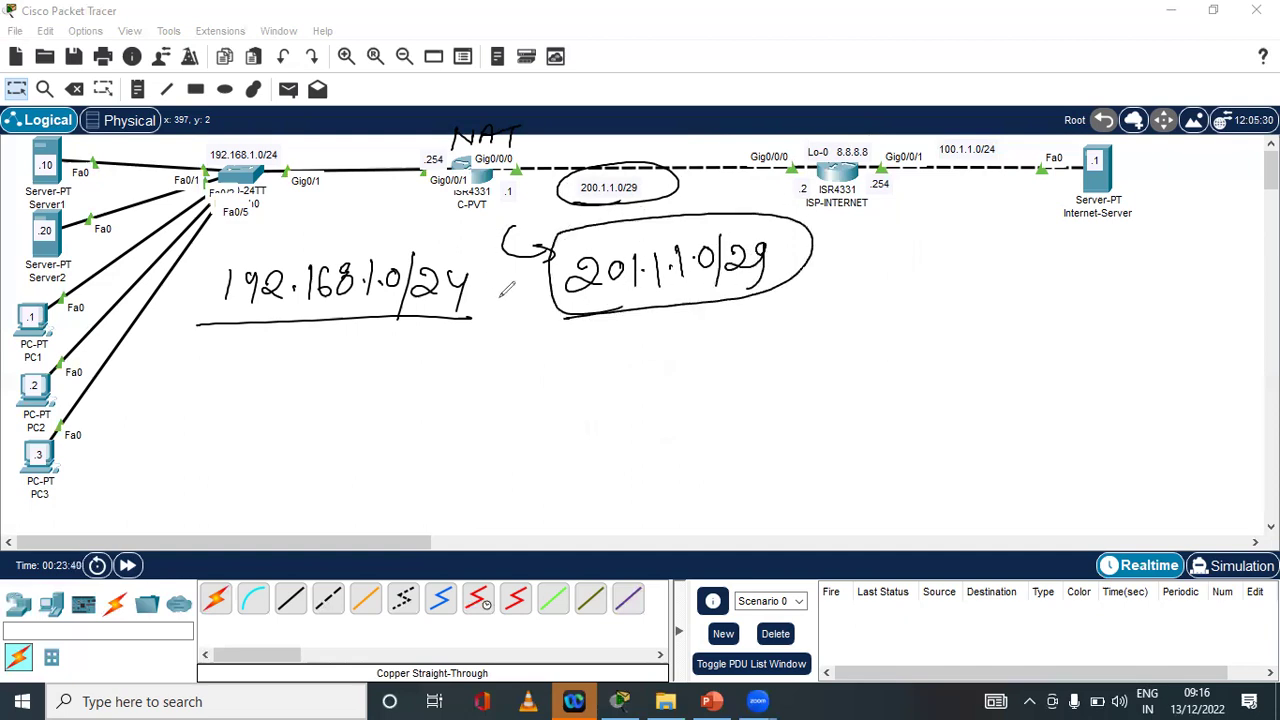
{"action": "mouse_move", "coordinate": [343, 329]}
{"action": "left_mouse_down"}
{"action": "mouse_move", "coordinate": [334, 350]}
{"action": "mouse_move", "coordinate": [522, 353]}
{"action": "mouse_move", "coordinate": [483, 368]}
{"action": "mouse_move", "coordinate": [522, 354]}
{"action": "left_mouse_up"}
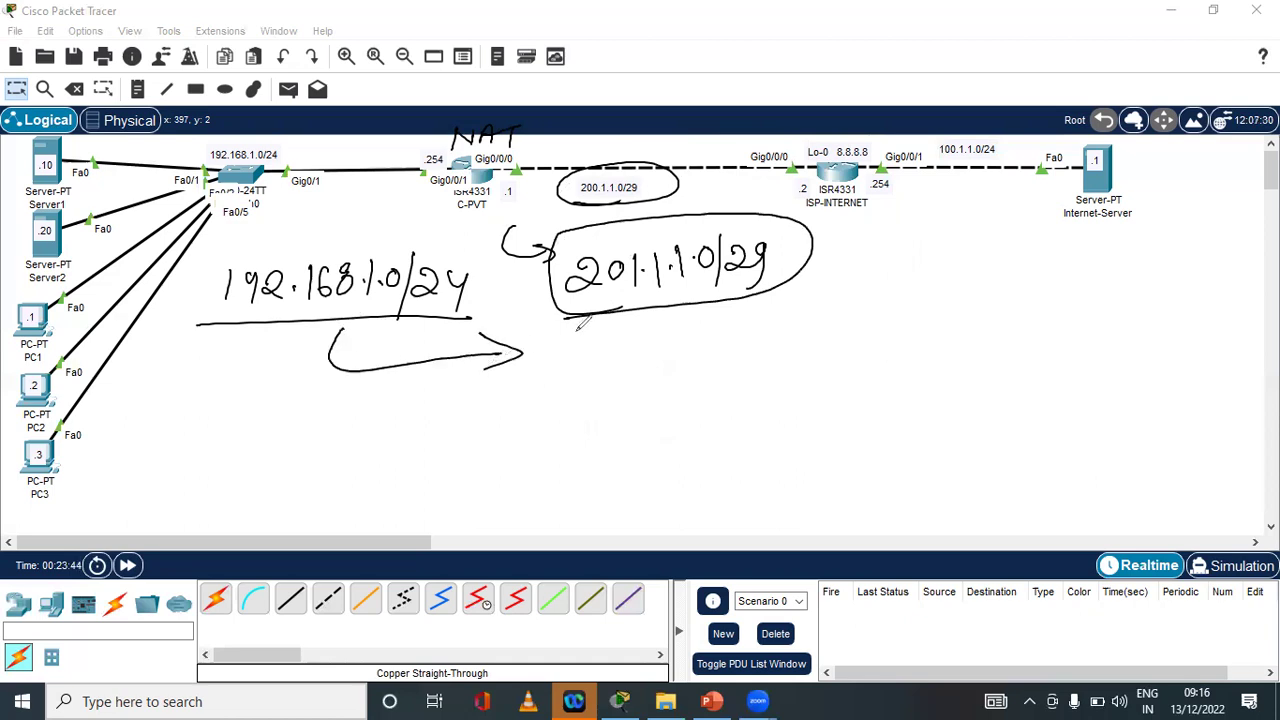
{"action": "mouse_move", "coordinate": [578, 298]}
{"action": "left_mouse_down"}
{"action": "mouse_move", "coordinate": [702, 289]}
{"action": "mouse_move", "coordinate": [660, 298]}
{"action": "left_mouse_up"}
{"action": "mouse_move", "coordinate": [574, 355]}
{"action": "left_mouse_down"}
{"action": "mouse_move", "coordinate": [615, 379]}
{"action": "mouse_move", "coordinate": [606, 362]}
{"action": "left_mouse_up"}
Handwrite and underline the pool address 201.1.1.1
{"action": "mouse_move", "coordinate": [641, 350]}
{"action": "left_mouse_down"}
{"action": "mouse_move", "coordinate": [640, 376]}
{"action": "mouse_move", "coordinate": [700, 376]}
{"action": "left_mouse_up"}
{"action": "left_click", "coordinate": [651, 367]}
{"action": "left_click", "coordinate": [687, 366]}
{"action": "left_click", "coordinate": [714, 353]}
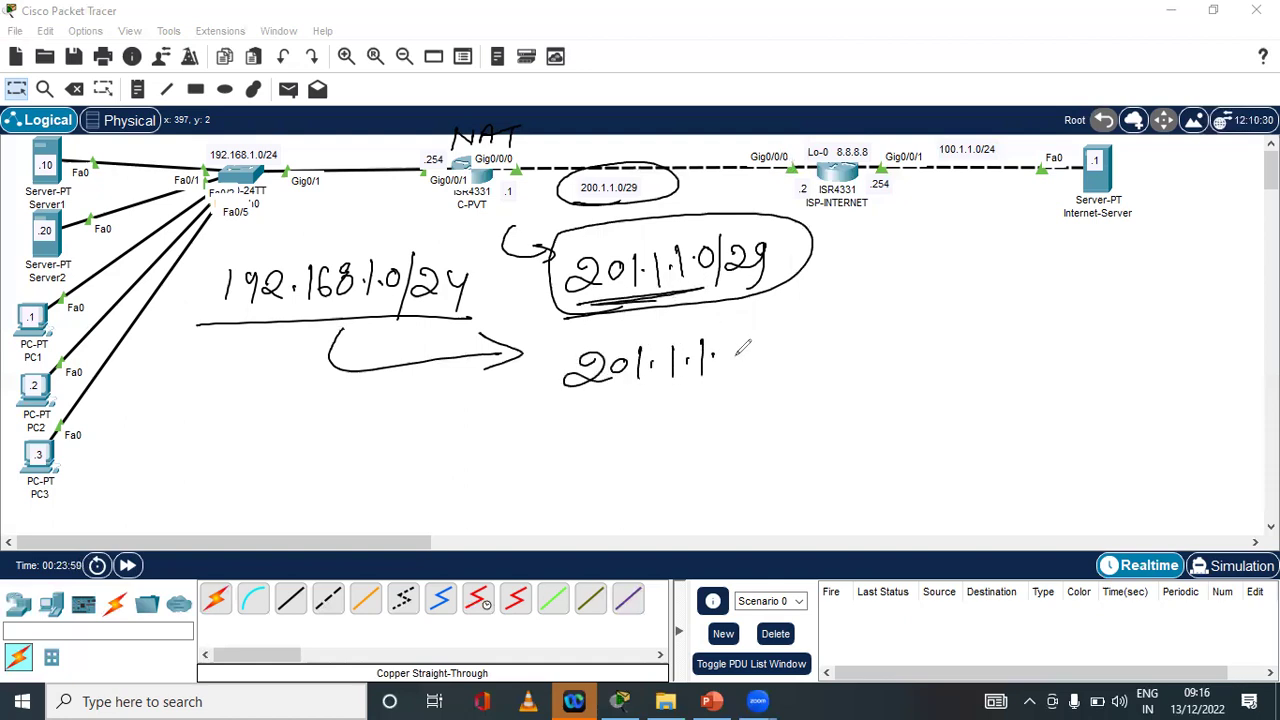
{"action": "left_click_drag", "start_coordinate": [733, 330], "coordinate": [733, 372]}
{"action": "left_click_drag", "start_coordinate": [577, 408], "coordinate": [760, 382]}
Sketch arrows around ISP-INTERNET and Internet-Server, circle 8.8.8.8, then undo the last stroke
{"action": "left_click_drag", "start_coordinate": [696, 198], "coordinate": [802, 196]}
{"action": "mouse_move", "coordinate": [1062, 207]}
{"action": "left_mouse_down"}
{"action": "mouse_move", "coordinate": [900, 216]}
{"action": "mouse_move", "coordinate": [926, 227]}
{"action": "left_mouse_up"}
{"action": "mouse_move", "coordinate": [866, 133]}
{"action": "left_mouse_down"}
{"action": "mouse_move", "coordinate": [812, 166]}
{"action": "mouse_move", "coordinate": [870, 152]}
{"action": "mouse_move", "coordinate": [862, 142]}
{"action": "left_mouse_up"}
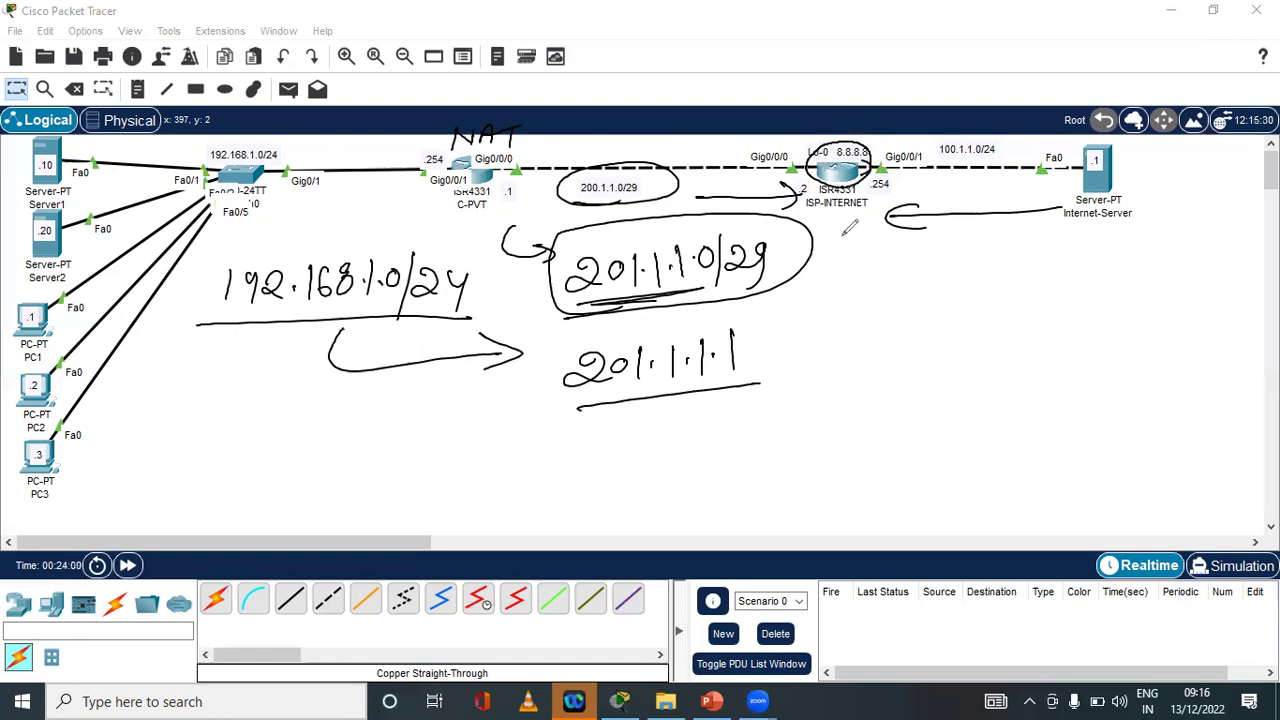
{"action": "mouse_move", "coordinate": [848, 212]}
{"action": "left_mouse_down"}
{"action": "mouse_move", "coordinate": [866, 240]}
{"action": "mouse_move", "coordinate": [856, 244]}
{"action": "left_mouse_up"}
{"action": "mouse_move", "coordinate": [828, 140]}
{"action": "left_mouse_down"}
{"action": "mouse_move", "coordinate": [640, 155]}
{"action": "mouse_move", "coordinate": [665, 141]}
{"action": "left_mouse_up"}
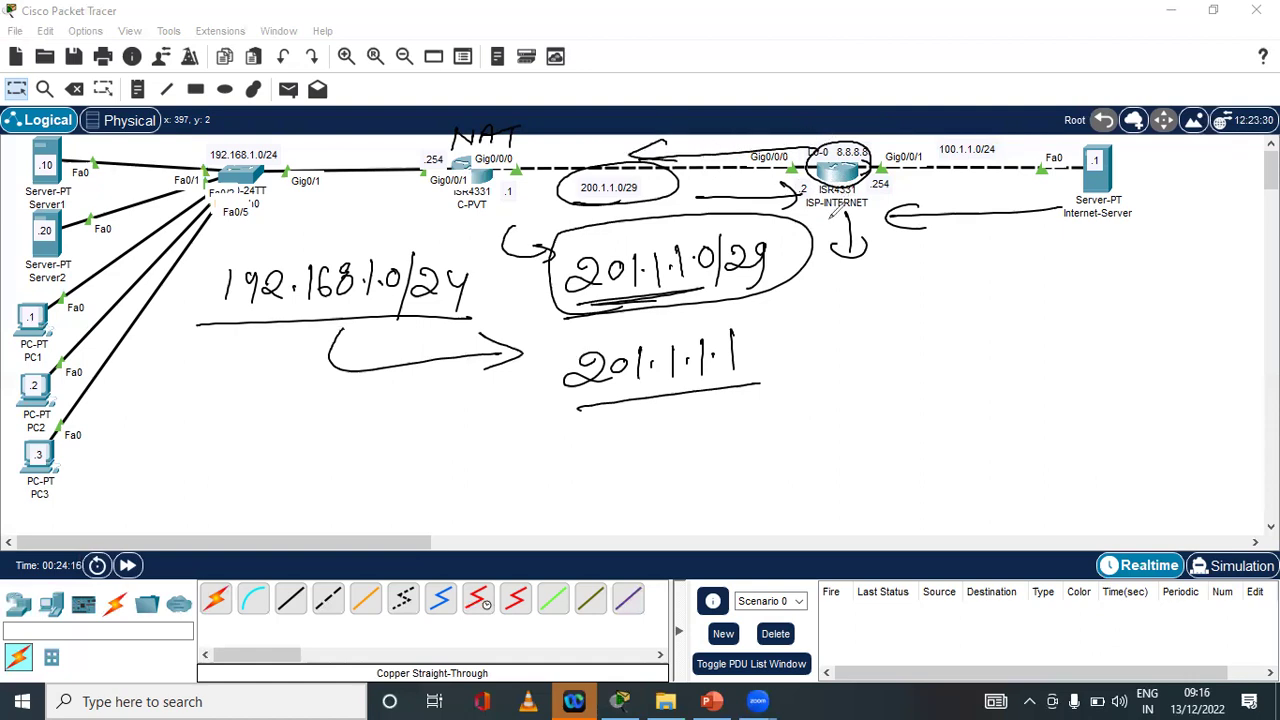
{"action": "key", "text": "ctrl+z"}
{"action": "key", "text": "ctrl+z"}
{"action": "key", "text": "ctrl+z"}
{"action": "key", "text": "ctrl+z"}
{"action": "key", "text": "ctrl+z"}
{"action": "key", "text": "ctrl+z"}
{"action": "key", "text": "ctrl+z"}
{"action": "key", "text": "ctrl+z"}
{"action": "key", "text": "ctrl+z"}
{"action": "key", "text": "ctrl+z"}
{"action": "key", "text": "ctrl+z"}
{"action": "key", "text": "ctrl+z"}
{"action": "key", "text": "ctrl+z"}
{"action": "key", "text": "ctrl+z"}
{"action": "key", "text": "ctrl+z"}
{"action": "key", "text": "ctrl+z"}
{"action": "key", "text": "ctrl+z"}
{"action": "key", "text": "ctrl+z"}
{"action": "key", "text": "ctrl+z"}
{"action": "key", "text": "ctrl+z"}
{"action": "key", "text": "ctrl+z"}
{"action": "key", "text": "ctrl+z"}
{"action": "key", "text": "ctrl+z"}
{"action": "key", "text": "ctrl+z"}
{"action": "key", "text": "ctrl+z"}
{"action": "key", "text": "ctrl+z"}
{"action": "key", "text": "ctrl+z"}
{"action": "key", "text": "ctrl+z"}
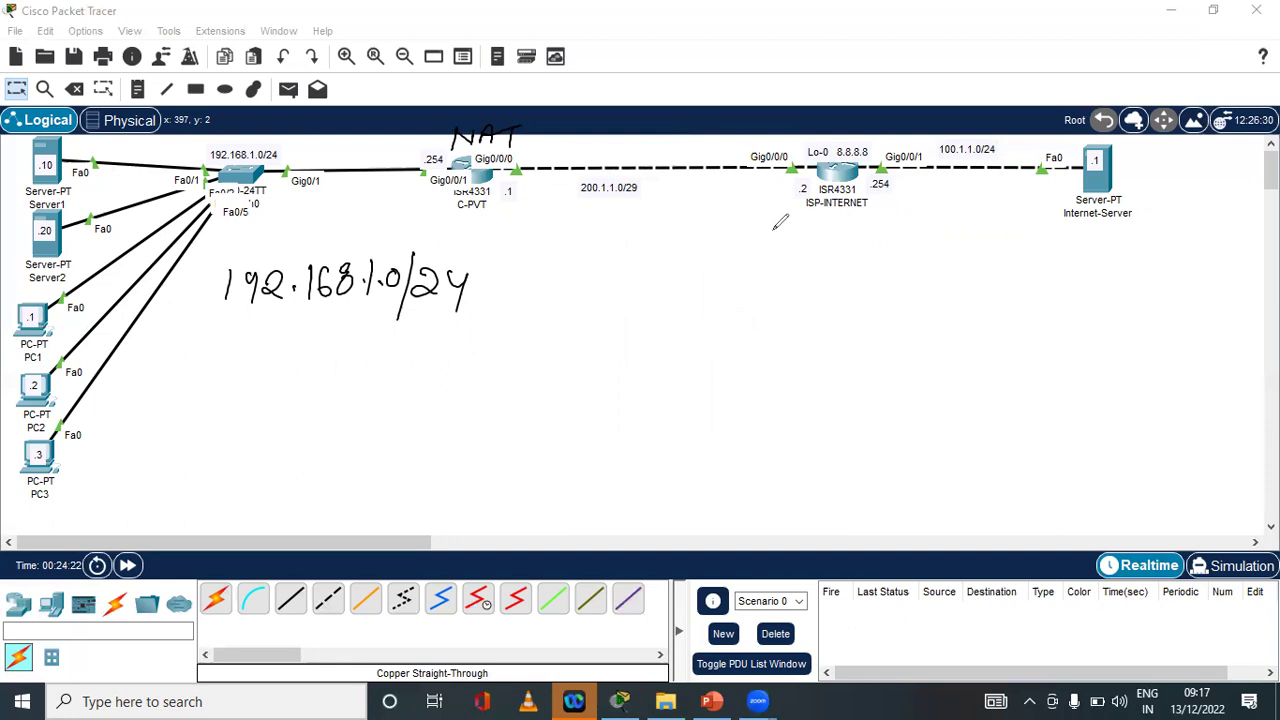
Remove the 192.168.1.0/24 note and circle 200.1.1.0/29 and ISP-INTERNET's Gig0/0/0 end
{"action": "key", "text": "ctrl+z"}
{"action": "key", "text": "ctrl+z"}
{"action": "key", "text": "ctrl+z"}
{"action": "key", "text": "ctrl+z"}
{"action": "key", "text": "ctrl+z"}
{"action": "key", "text": "ctrl+z"}
{"action": "key", "text": "ctrl+z"}
{"action": "key", "text": "ctrl+z"}
{"action": "key", "text": "ctrl+z"}
{"action": "key", "text": "ctrl+z"}
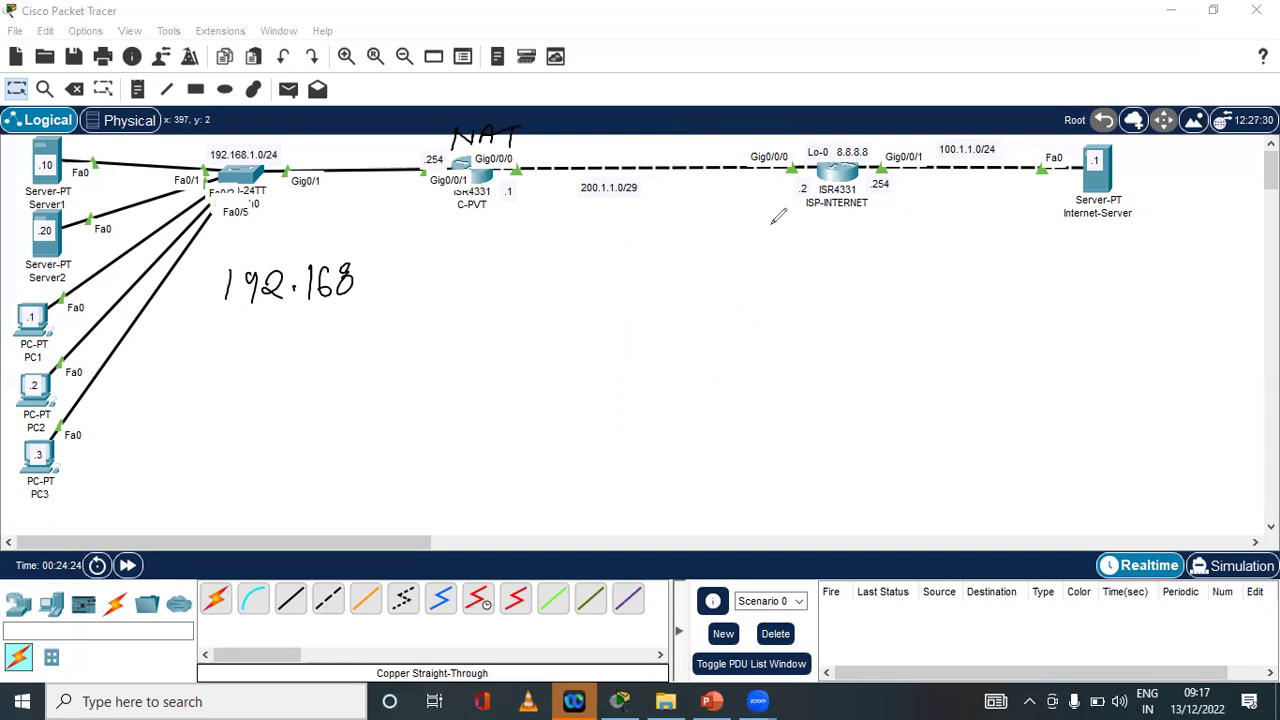
{"action": "key", "text": "ctrl+z"}
{"action": "key", "text": "ctrl+z"}
{"action": "key", "text": "ctrl+z"}
{"action": "key", "text": "ctrl+z"}
{"action": "key", "text": "ctrl+z"}
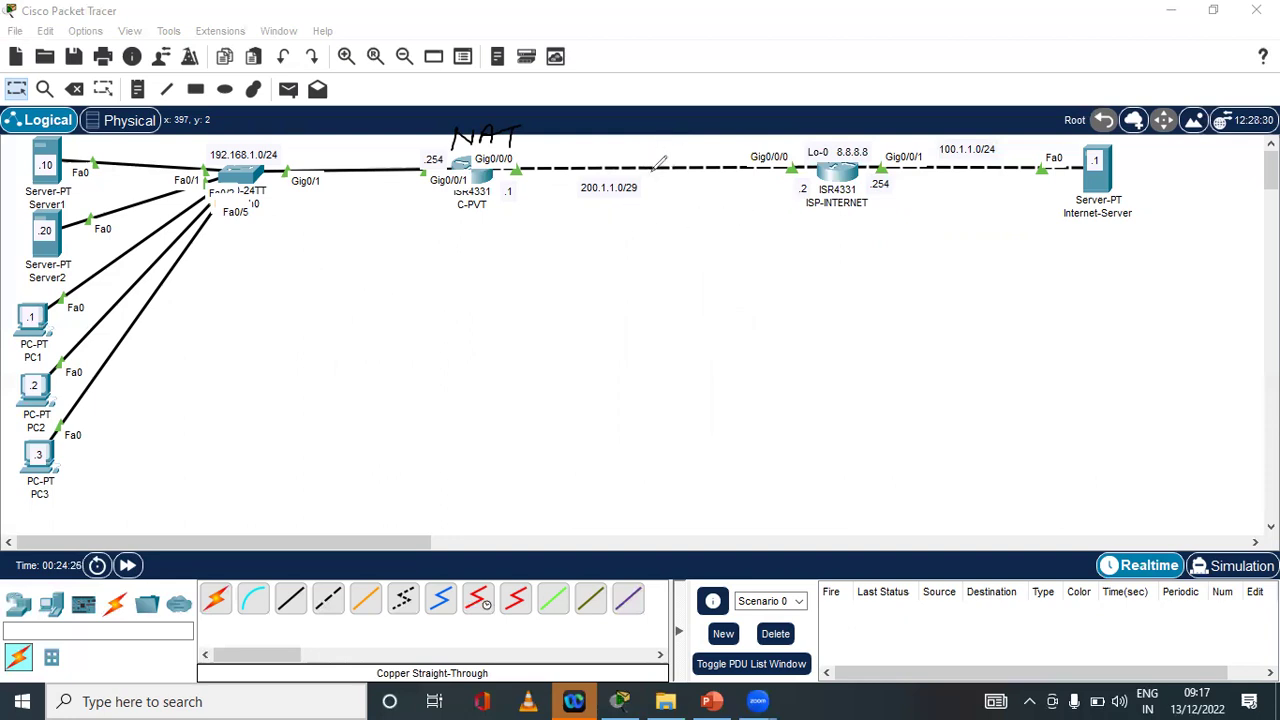
{"action": "mouse_move", "coordinate": [647, 181]}
{"action": "left_mouse_down"}
{"action": "mouse_move", "coordinate": [588, 168]}
{"action": "mouse_move", "coordinate": [570, 206]}
{"action": "mouse_move", "coordinate": [652, 195]}
{"action": "mouse_move", "coordinate": [645, 179]}
{"action": "left_mouse_up"}
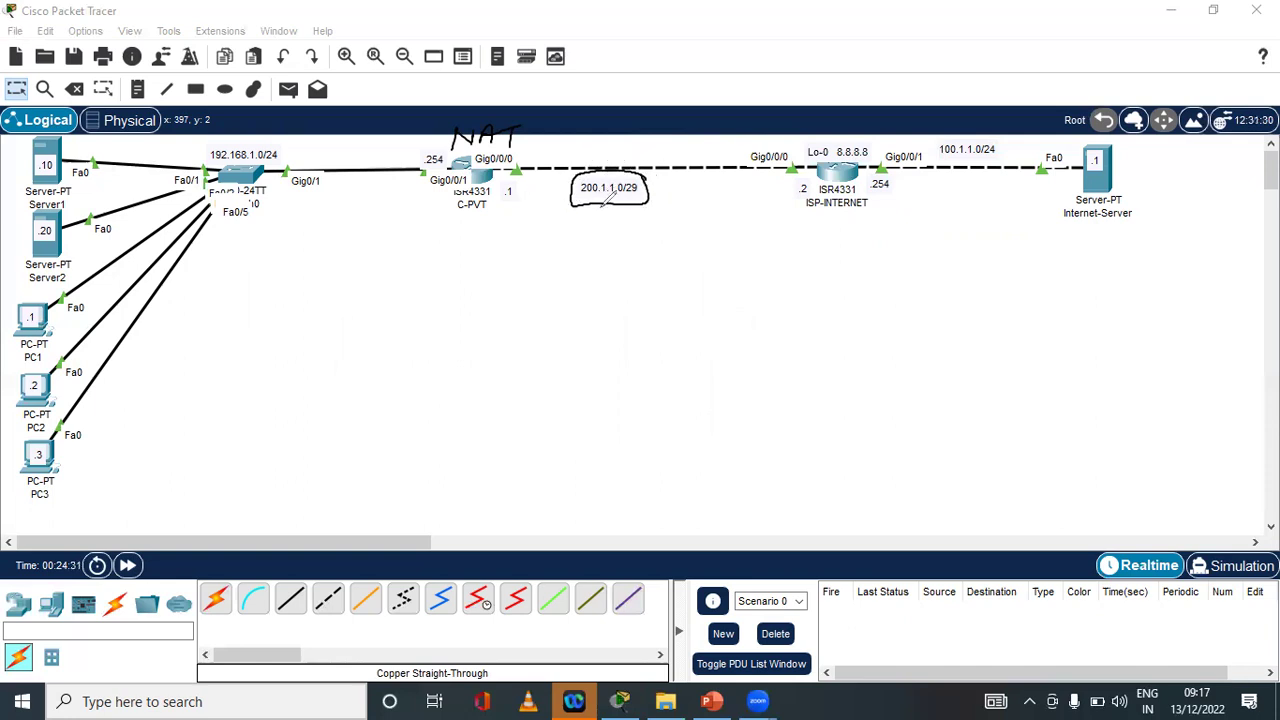
{"action": "left_click_drag", "start_coordinate": [823, 166], "coordinate": [820, 170]}
Underline the 200.1.1.0/29 label and draw a return arrow below ISP-INTERNET
{"action": "mouse_move", "coordinate": [587, 199]}
{"action": "left_mouse_down"}
{"action": "mouse_move", "coordinate": [575, 201]}
{"action": "mouse_move", "coordinate": [676, 199]}
{"action": "left_mouse_up"}
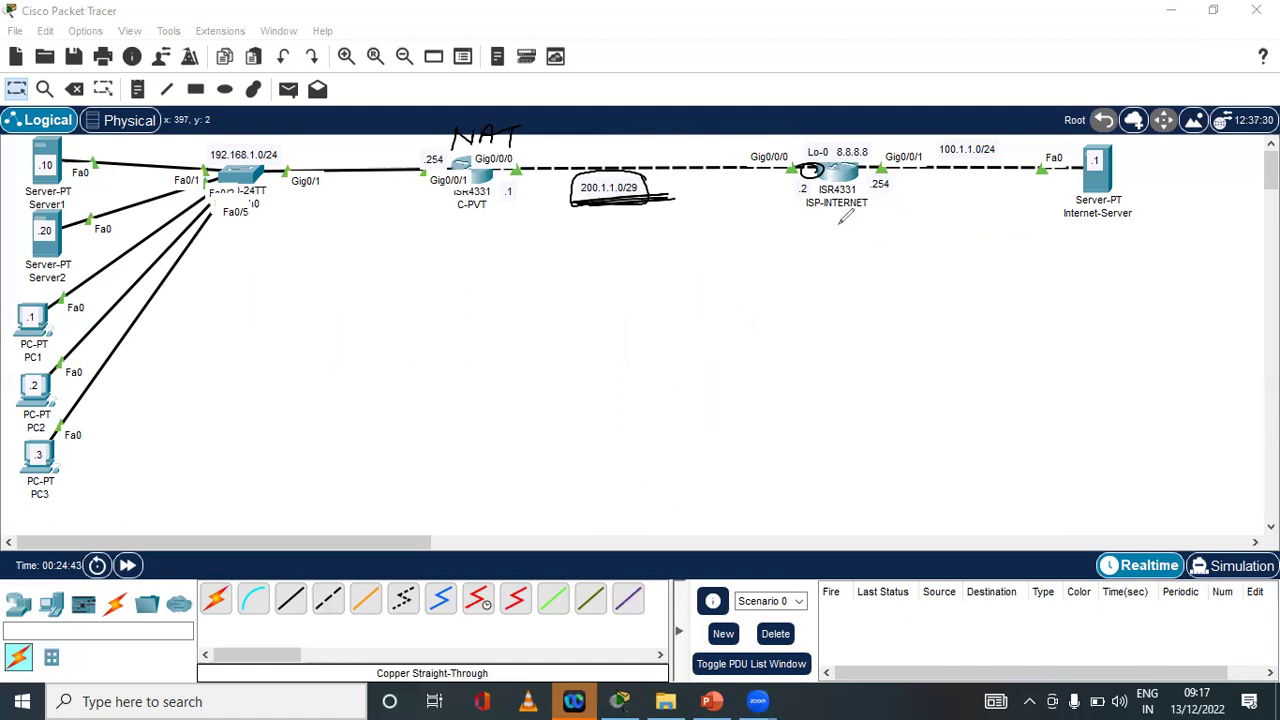
{"action": "left_click_drag", "start_coordinate": [862, 220], "coordinate": [780, 238]}
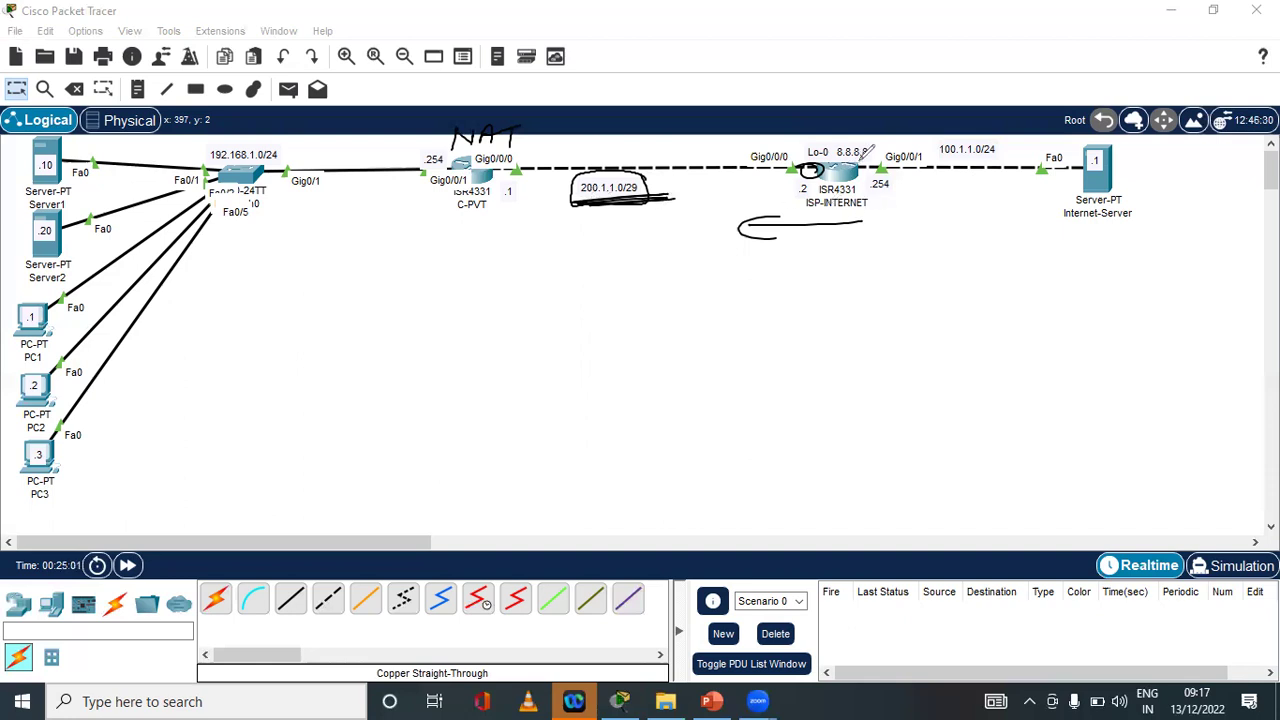
{"action": "mouse_move", "coordinate": [866, 213]}
{"action": "left_mouse_down"}
{"action": "mouse_move", "coordinate": [858, 224]}
{"action": "mouse_move", "coordinate": [866, 214]}
{"action": "mouse_move", "coordinate": [762, 214]}
{"action": "mouse_move", "coordinate": [742, 230]}
{"action": "mouse_move", "coordinate": [785, 227]}
{"action": "left_mouse_up"}
Undo the link marks, then write and remove an underlined 'Static NAT' heading
{"action": "key", "text": "ctrl+z"}
{"action": "key", "text": "ctrl+z"}
{"action": "key", "text": "ctrl+z"}
{"action": "key", "text": "ctrl+z"}
{"action": "key", "text": "ctrl+z"}
{"action": "key", "text": "ctrl+z"}
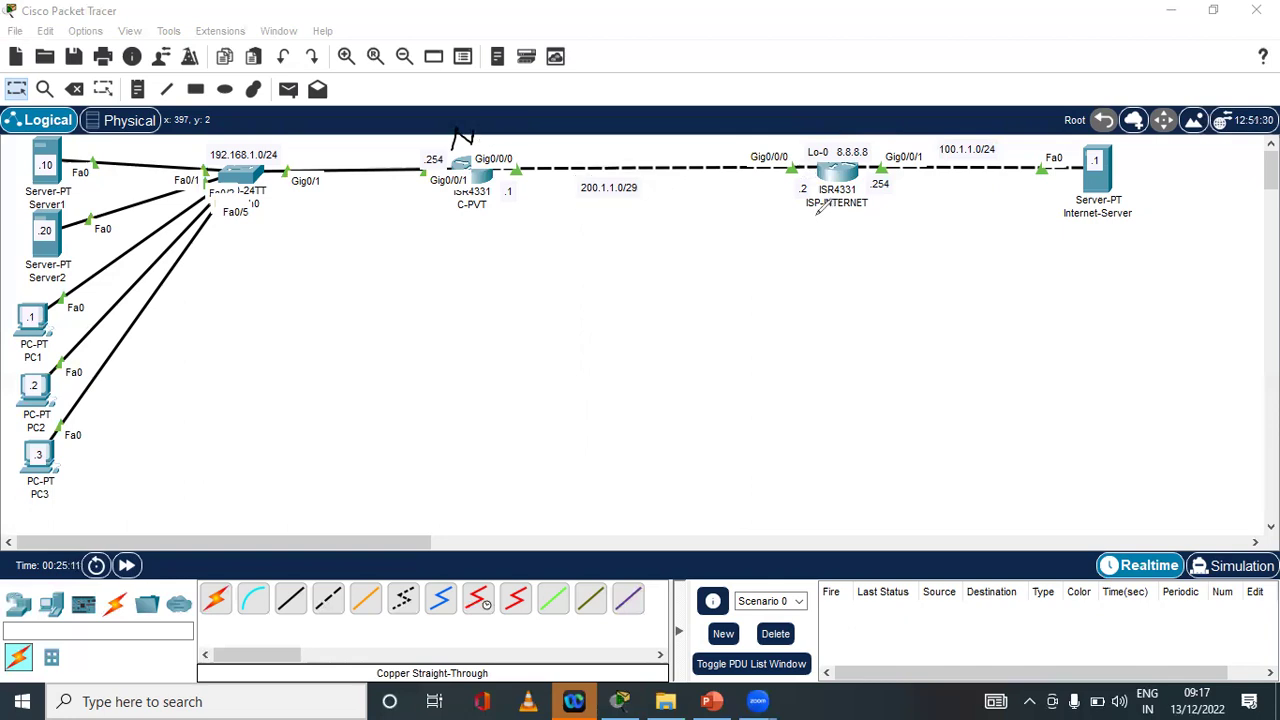
{"action": "key", "text": "ctrl+z"}
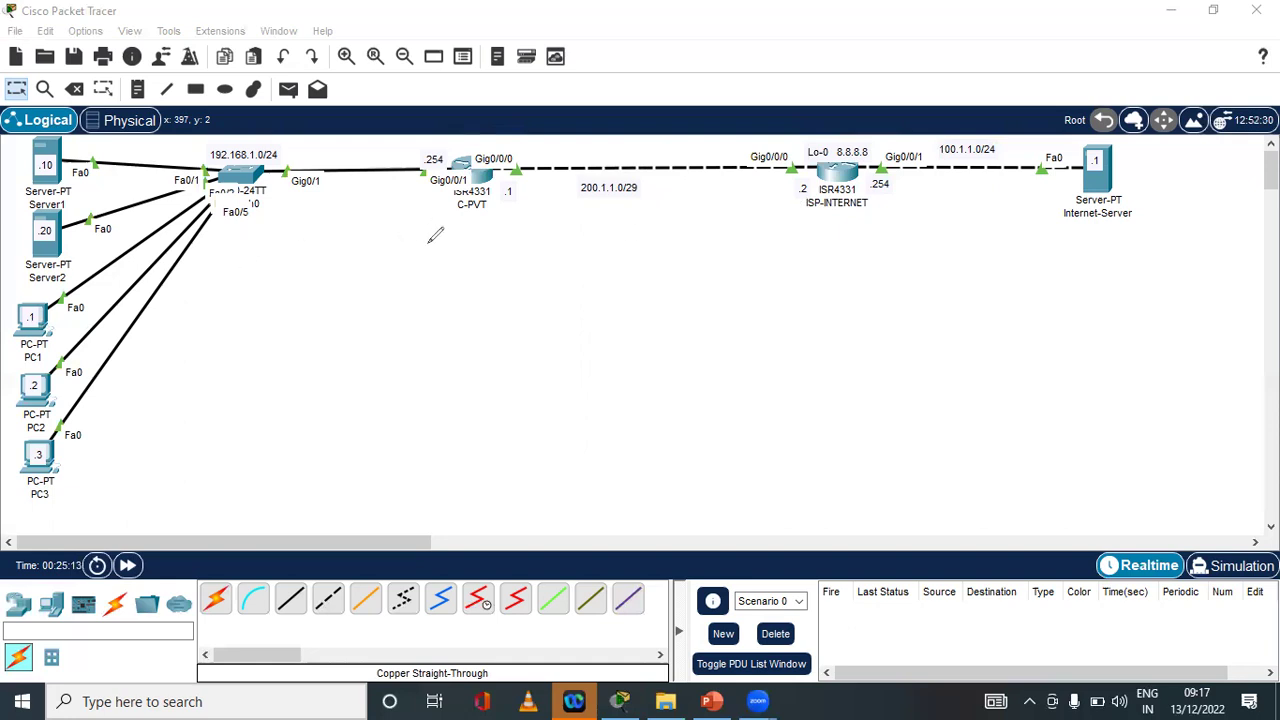
{"action": "mouse_move", "coordinate": [451, 264]}
{"action": "left_mouse_down"}
{"action": "mouse_move", "coordinate": [420, 272]}
{"action": "mouse_move", "coordinate": [537, 251]}
{"action": "mouse_move", "coordinate": [555, 265]}
{"action": "mouse_move", "coordinate": [604, 264]}
{"action": "left_mouse_up"}
{"action": "mouse_move", "coordinate": [622, 260]}
{"action": "left_mouse_down"}
{"action": "mouse_move", "coordinate": [650, 260]}
{"action": "mouse_move", "coordinate": [648, 247]}
{"action": "left_mouse_up"}
{"action": "mouse_move", "coordinate": [658, 232]}
{"action": "left_mouse_down"}
{"action": "mouse_move", "coordinate": [686, 226]}
{"action": "mouse_move", "coordinate": [668, 266]}
{"action": "left_mouse_up"}
{"action": "left_click_drag", "start_coordinate": [413, 307], "coordinate": [666, 274]}
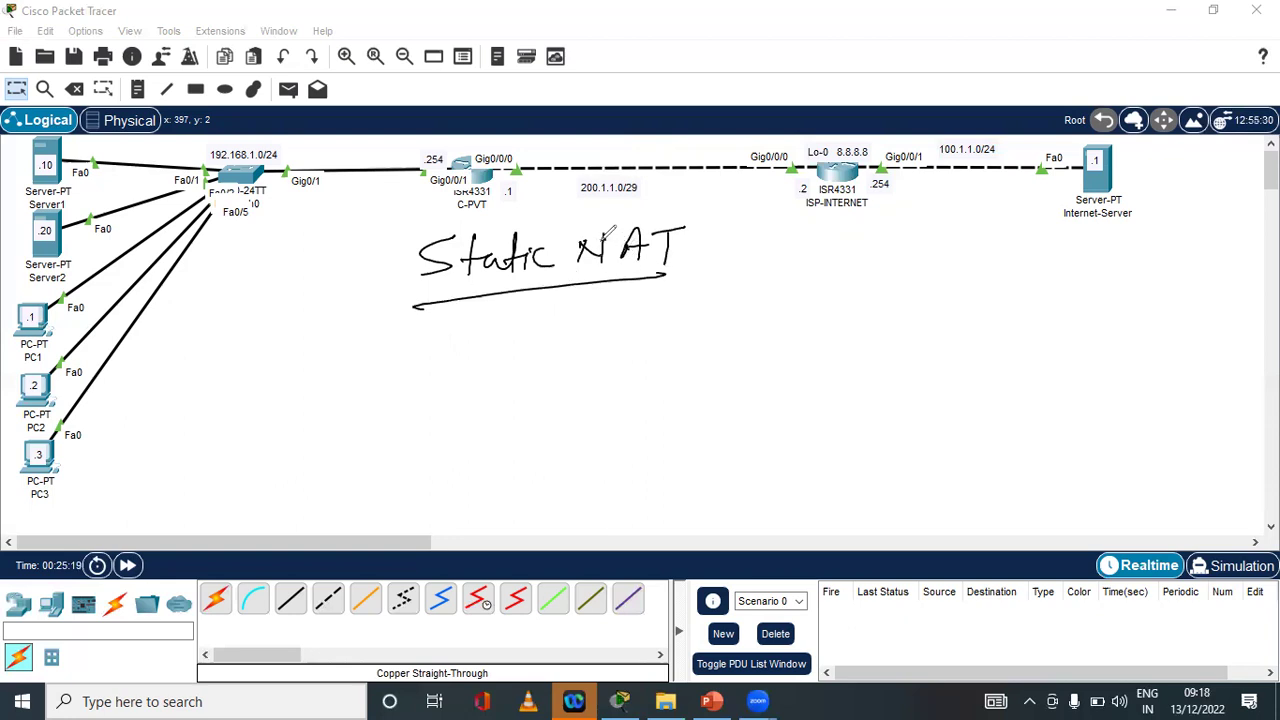
{"action": "key", "text": "ctrl+z"}
{"action": "key", "text": "ctrl+z"}
{"action": "key", "text": "ctrl+z"}
{"action": "key", "text": "ctrl+z"}
{"action": "key", "text": "ctrl+z"}
{"action": "key", "text": "ctrl+z"}
{"action": "key", "text": "ctrl+z"}
{"action": "key", "text": "ctrl+z"}
{"action": "key", "text": "ctrl+z"}
{"action": "key", "text": "ctrl+z"}
{"action": "key", "text": "ctrl+z"}
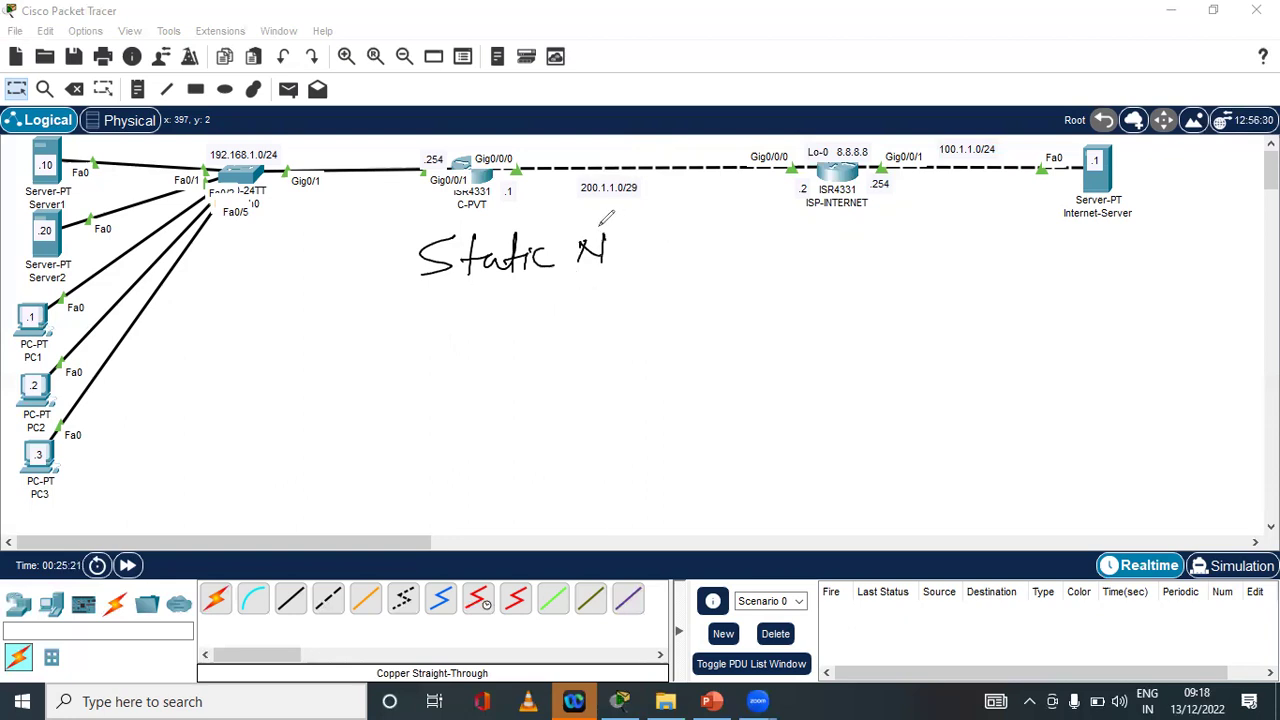
{"action": "key", "text": "ctrl+z"}
{"action": "key", "text": "ctrl+z"}
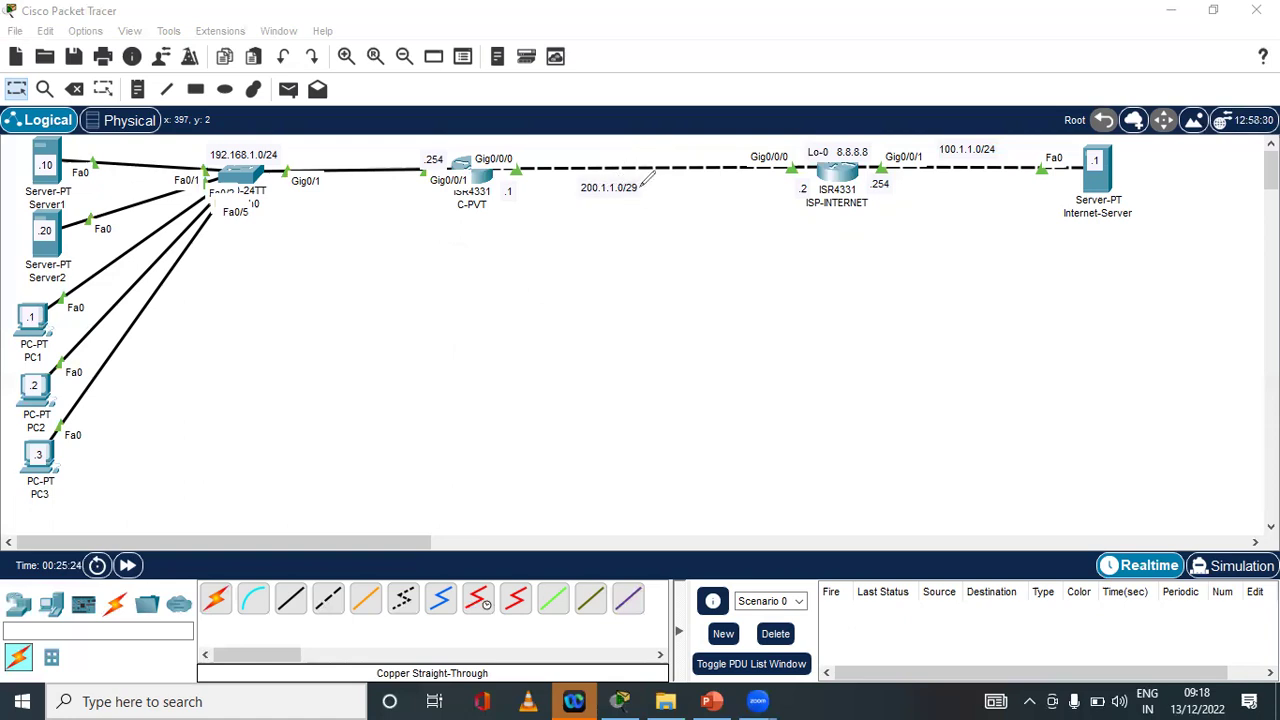
Box then erase 200.1.1.0/29, and mark Server1, Server2, PC1 and PC3 switch links
{"action": "mouse_move", "coordinate": [647, 177]}
{"action": "left_mouse_down"}
{"action": "mouse_move", "coordinate": [600, 179]}
{"action": "mouse_move", "coordinate": [575, 200]}
{"action": "mouse_move", "coordinate": [652, 198]}
{"action": "mouse_move", "coordinate": [649, 181]}
{"action": "left_mouse_up"}
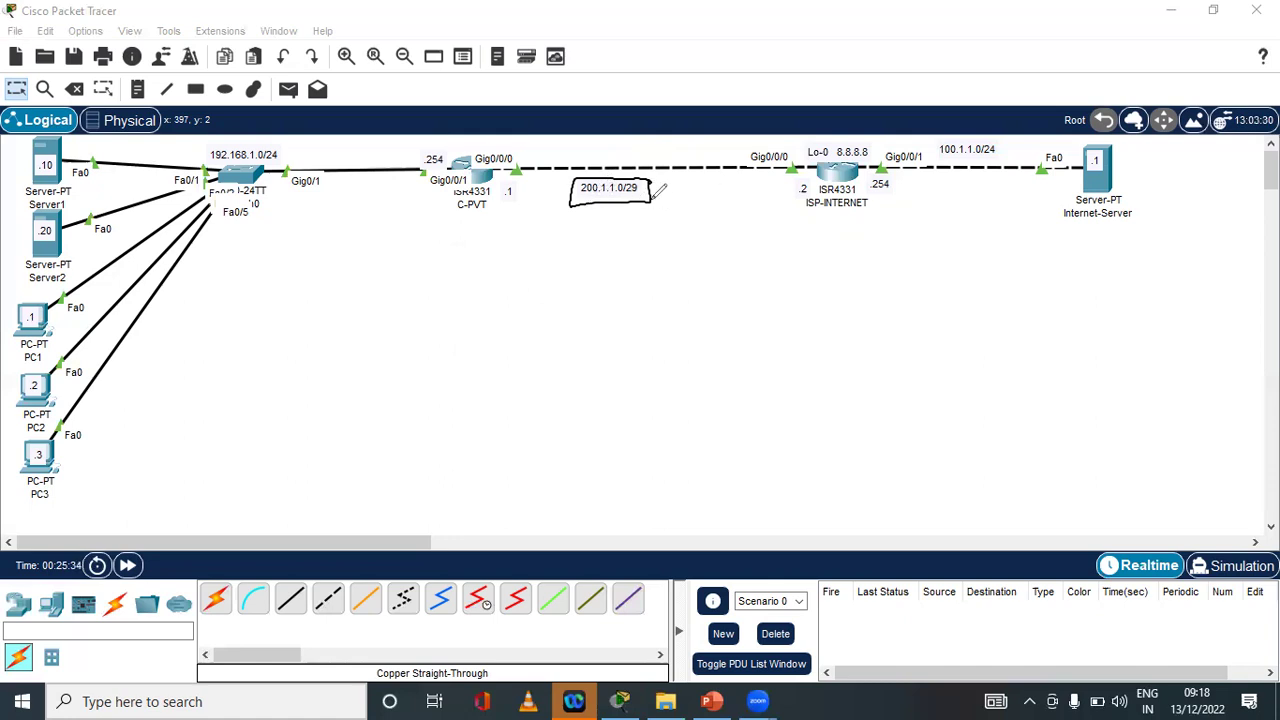
{"action": "key", "text": "e"}
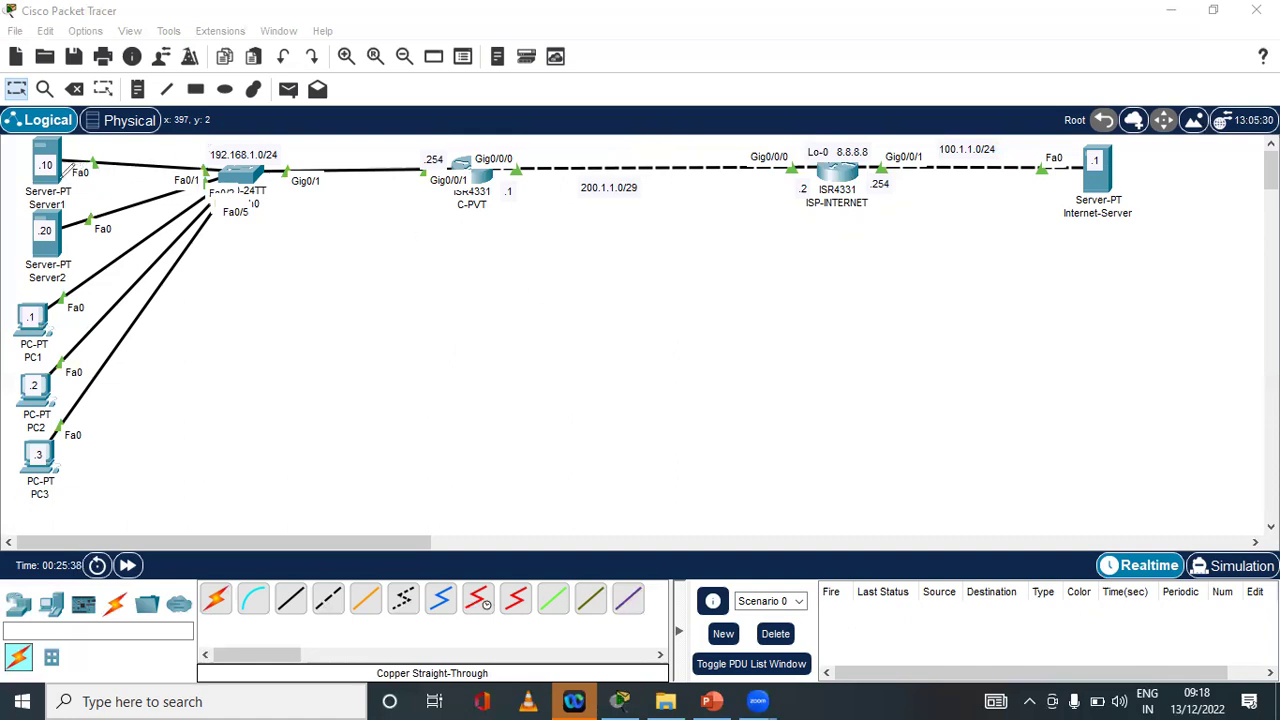
{"action": "left_click_drag", "start_coordinate": [90, 166], "coordinate": [130, 134]}
{"action": "left_click_drag", "start_coordinate": [54, 248], "coordinate": [126, 186]}
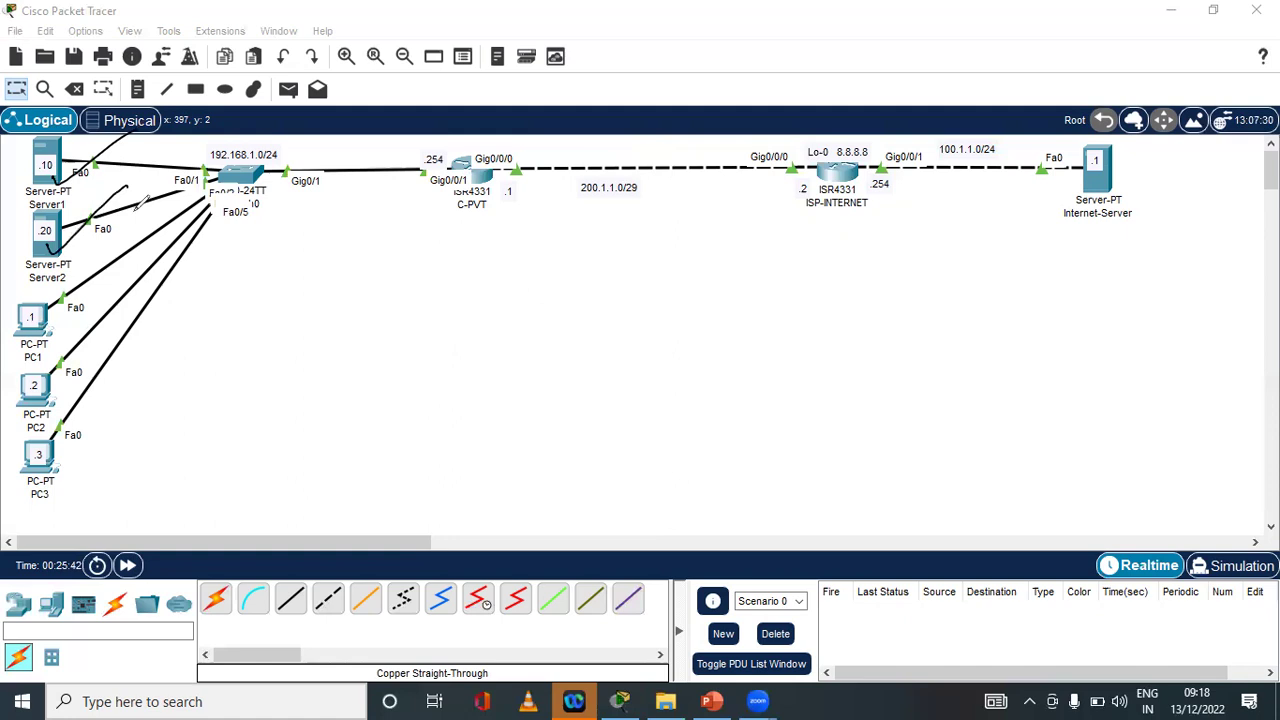
{"action": "left_click_drag", "start_coordinate": [45, 333], "coordinate": [88, 302]}
{"action": "left_click_drag", "start_coordinate": [52, 467], "coordinate": [91, 434]}
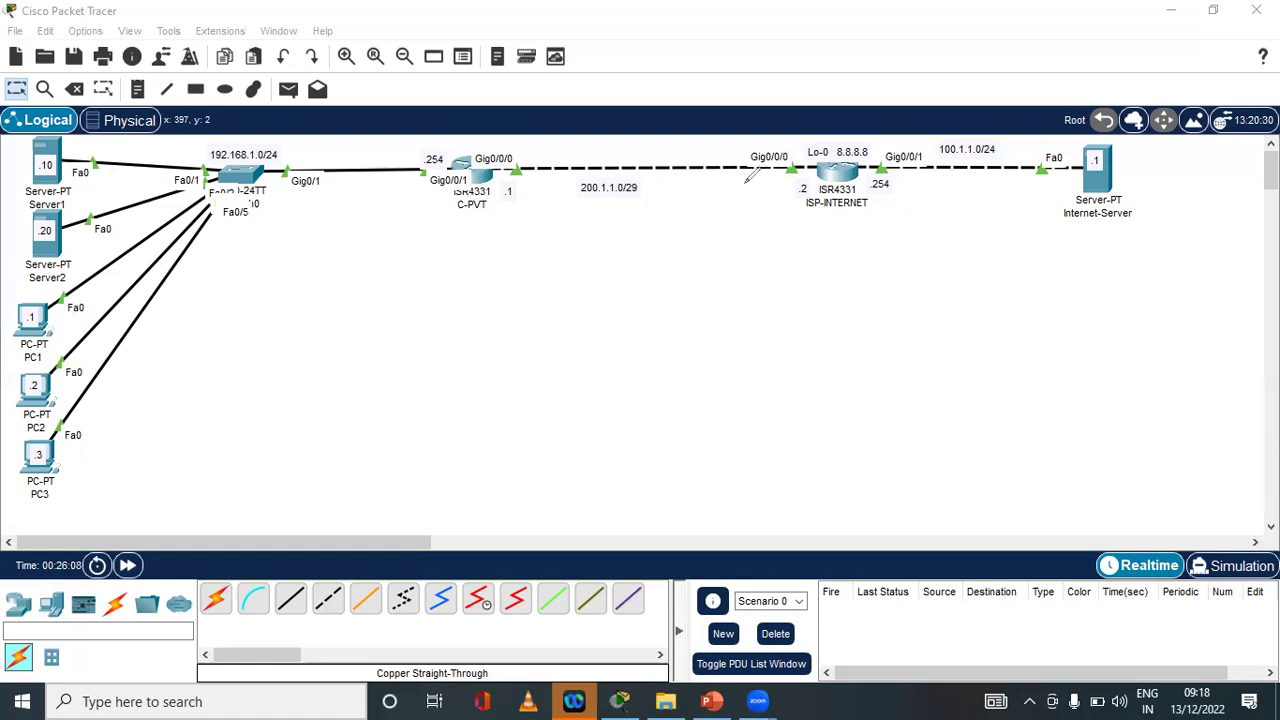
Handwrite the first mapping 192.168.1.10 → 200.1.1.3 with an arrow and underlines
{"action": "mouse_move", "coordinate": [552, 242]}
{"action": "left_mouse_down"}
{"action": "mouse_move", "coordinate": [571, 259]}
{"action": "mouse_move", "coordinate": [589, 239]}
{"action": "mouse_move", "coordinate": [705, 256]}
{"action": "left_mouse_up"}
{"action": "left_click", "coordinate": [630, 244]}
{"action": "left_click", "coordinate": [661, 240]}
{"action": "left_click", "coordinate": [688, 241]}
{"action": "left_click_drag", "start_coordinate": [296, 256], "coordinate": [293, 294]}
{"action": "mouse_move", "coordinate": [323, 257]}
{"action": "left_mouse_down"}
{"action": "mouse_move", "coordinate": [319, 281]}
{"action": "mouse_move", "coordinate": [366, 282]}
{"action": "left_mouse_up"}
{"action": "left_click", "coordinate": [357, 268]}
{"action": "mouse_move", "coordinate": [393, 236]}
{"action": "left_mouse_down"}
{"action": "mouse_move", "coordinate": [384, 262]}
{"action": "mouse_move", "coordinate": [414, 241]}
{"action": "mouse_move", "coordinate": [435, 270]}
{"action": "mouse_move", "coordinate": [464, 268]}
{"action": "mouse_move", "coordinate": [483, 237]}
{"action": "mouse_move", "coordinate": [534, 252]}
{"action": "left_mouse_up"}
{"action": "left_click", "coordinate": [426, 257]}
{"action": "left_click", "coordinate": [452, 258]}
{"action": "left_click_drag", "start_coordinate": [512, 238], "coordinate": [520, 265]}
{"action": "left_click_drag", "start_coordinate": [273, 316], "coordinate": [735, 257]}
{"action": "left_click", "coordinate": [287, 334]}
Handwrite the second mapping 192.168.1.20 → 200.1.1.4 on the line below
{"action": "left_click_drag", "start_coordinate": [287, 333], "coordinate": [285, 362]}
{"action": "mouse_move", "coordinate": [320, 330]}
{"action": "left_mouse_down"}
{"action": "mouse_move", "coordinate": [314, 350]}
{"action": "mouse_move", "coordinate": [388, 340]}
{"action": "left_mouse_up"}
{"action": "left_click", "coordinate": [352, 341]}
{"action": "mouse_move", "coordinate": [405, 300]}
{"action": "left_mouse_down"}
{"action": "mouse_move", "coordinate": [400, 336]}
{"action": "mouse_move", "coordinate": [478, 300]}
{"action": "mouse_move", "coordinate": [484, 312]}
{"action": "left_mouse_up"}
{"action": "left_click", "coordinate": [424, 321]}
{"action": "left_click", "coordinate": [451, 318]}
{"action": "left_click_drag", "start_coordinate": [500, 292], "coordinate": [592, 306]}
{"action": "mouse_move", "coordinate": [568, 291]}
{"action": "left_mouse_down"}
{"action": "mouse_move", "coordinate": [572, 314]}
{"action": "mouse_move", "coordinate": [634, 310]}
{"action": "mouse_move", "coordinate": [650, 286]}
{"action": "mouse_move", "coordinate": [713, 306]}
{"action": "mouse_move", "coordinate": [772, 292]}
{"action": "left_mouse_up"}
{"action": "left_click", "coordinate": [701, 292]}
{"action": "left_click", "coordinate": [725, 294]}
{"action": "left_click", "coordinate": [743, 292]}
{"action": "left_click_drag", "start_coordinate": [768, 276], "coordinate": [768, 320]}
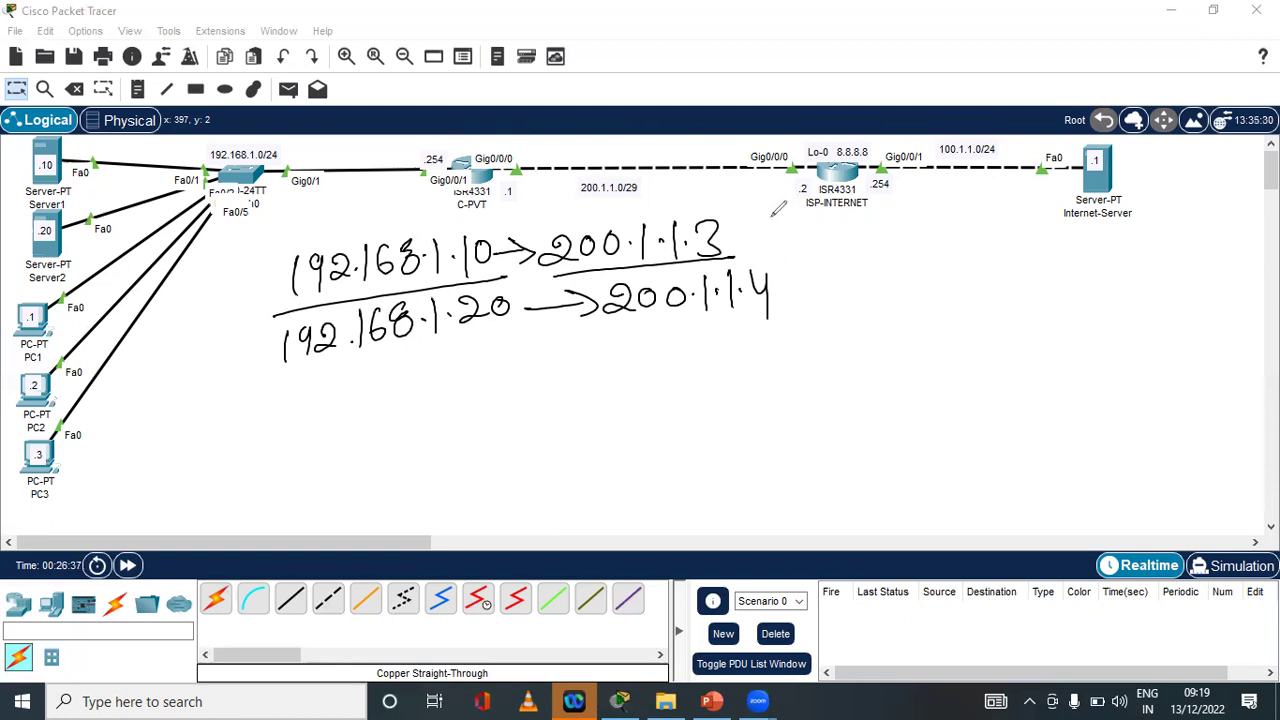
Undo the mapping ink strokes, leaving only a stray handwritten 2
{"action": "key", "text": "ctrl+z"}
{"action": "key", "text": "ctrl+z"}
{"action": "key", "text": "ctrl+z"}
{"action": "key", "text": "ctrl+z"}
{"action": "key", "text": "ctrl+z"}
{"action": "key", "text": "ctrl+z"}
{"action": "key", "text": "ctrl+z"}
{"action": "key", "text": "ctrl+z"}
{"action": "key", "text": "ctrl+z"}
{"action": "key", "text": "ctrl+z"}
{"action": "key", "text": "ctrl+z"}
{"action": "key", "text": "ctrl+z"}
{"action": "key", "text": "ctrl+z"}
{"action": "key", "text": "ctrl+z"}
{"action": "key", "text": "ctrl+z"}
{"action": "key", "text": "ctrl+z"}
{"action": "key", "text": "ctrl+z"}
{"action": "key", "text": "ctrl+z"}
{"action": "key", "text": "ctrl+z"}
{"action": "key", "text": "ctrl+z"}
{"action": "key", "text": "ctrl+z"}
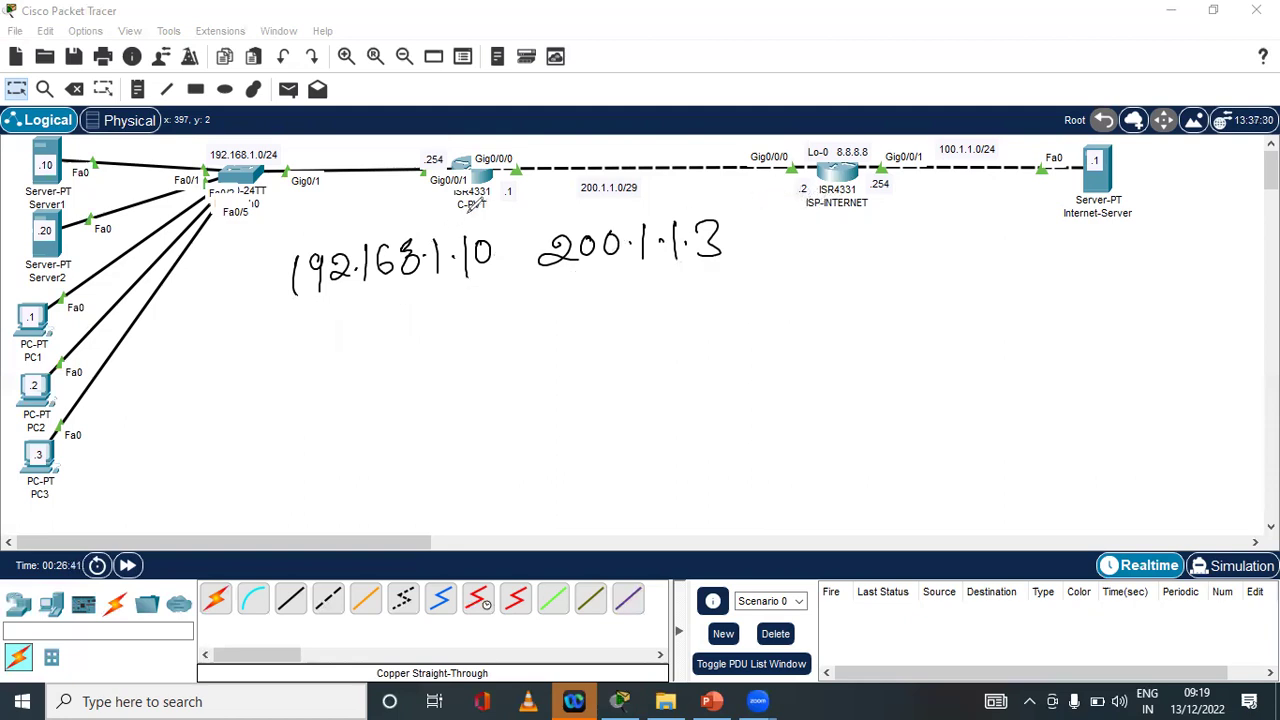
{"action": "key", "text": "ctrl+z"}
{"action": "key", "text": "ctrl+z"}
{"action": "key", "text": "ctrl+z"}
{"action": "key", "text": "ctrl+z"}
{"action": "key", "text": "ctrl+z"}
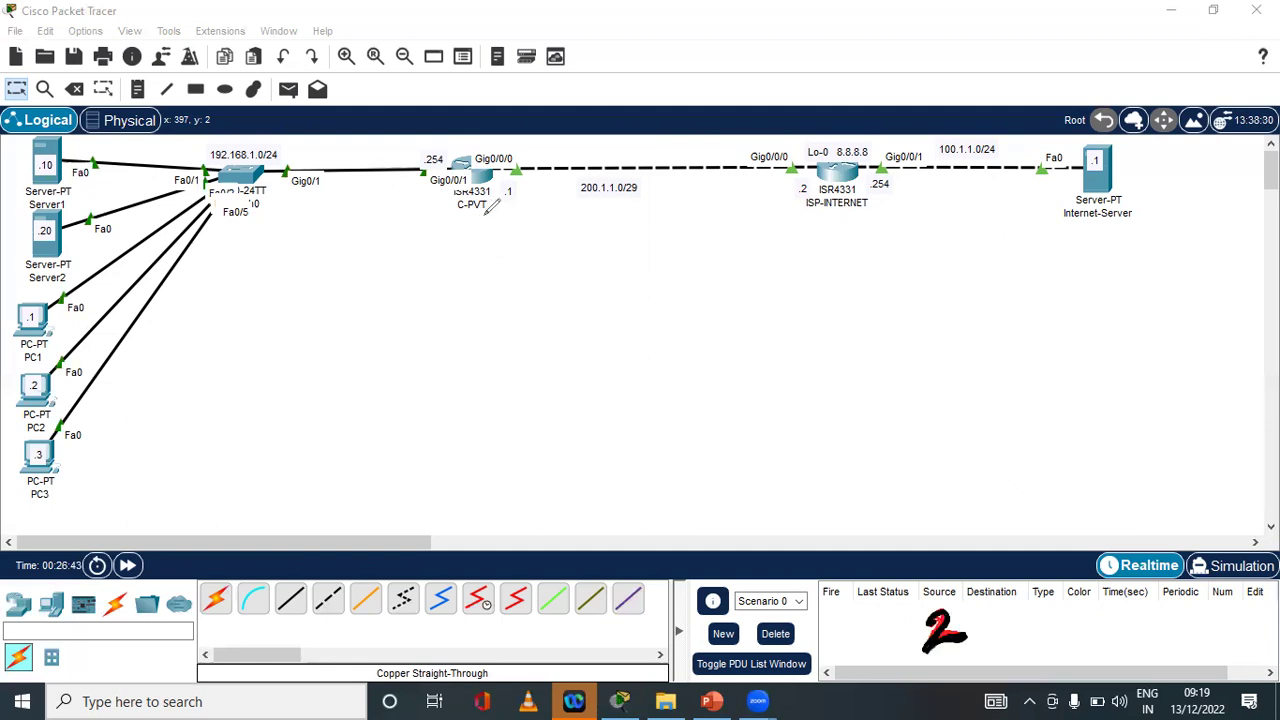
Sketch and undo pen marks around C-PVT, ISP-INTERNET and 200.1.1.0/29, then bring up Server1's Desktop
{"action": "left_click_drag", "start_coordinate": [478, 214], "coordinate": [524, 228]}
{"action": "key", "text": "ctrl+z"}
{"action": "key", "text": "ctrl+z"}
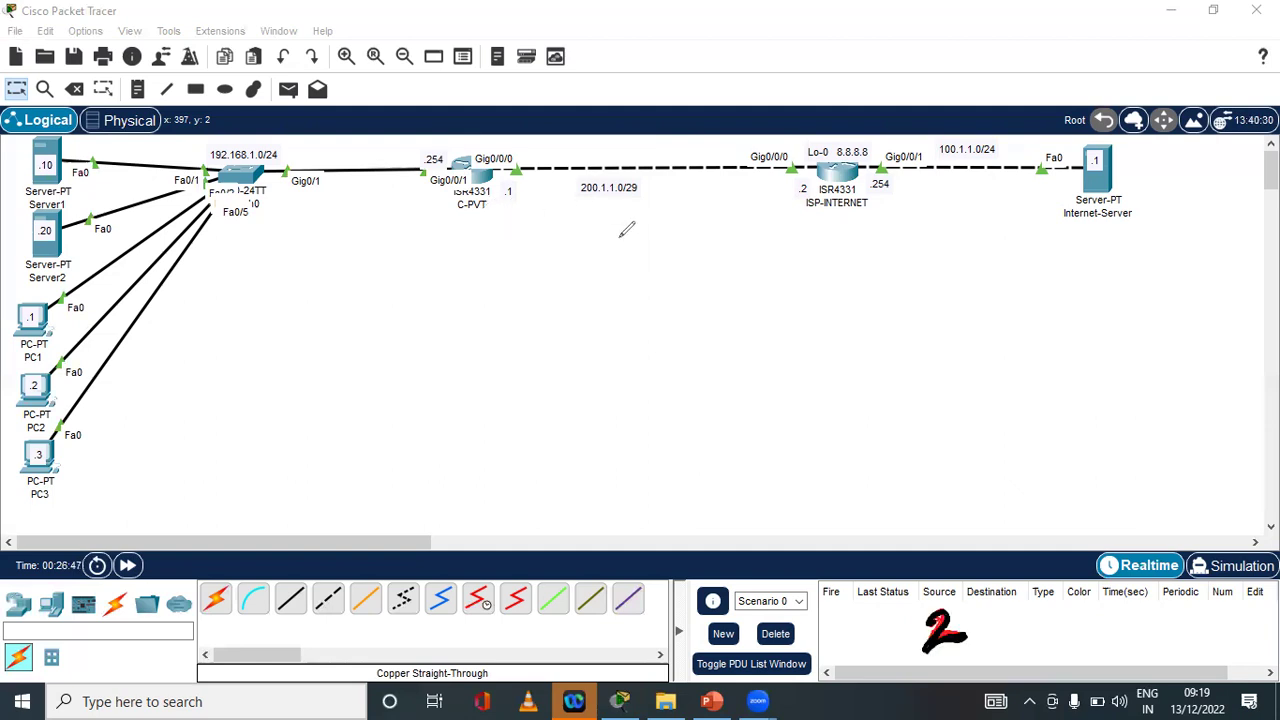
{"action": "mouse_move", "coordinate": [882, 138]}
{"action": "left_mouse_down"}
{"action": "mouse_move", "coordinate": [850, 132]}
{"action": "mouse_move", "coordinate": [830, 210]}
{"action": "mouse_move", "coordinate": [884, 150]}
{"action": "left_mouse_up"}
{"action": "key", "text": "ctrl+z"}
{"action": "mouse_move", "coordinate": [586, 200]}
{"action": "left_mouse_down"}
{"action": "mouse_move", "coordinate": [620, 163]}
{"action": "mouse_move", "coordinate": [650, 209]}
{"action": "left_mouse_up"}
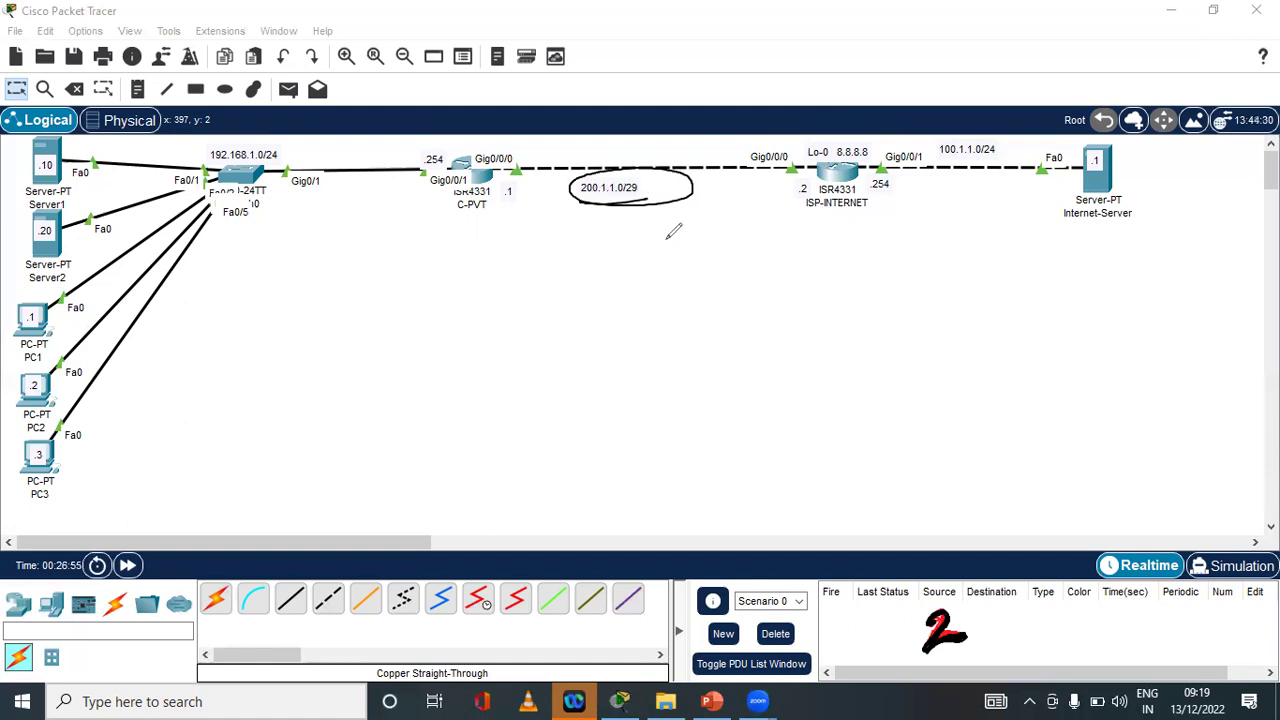
{"action": "key", "text": "ctrl+z"}
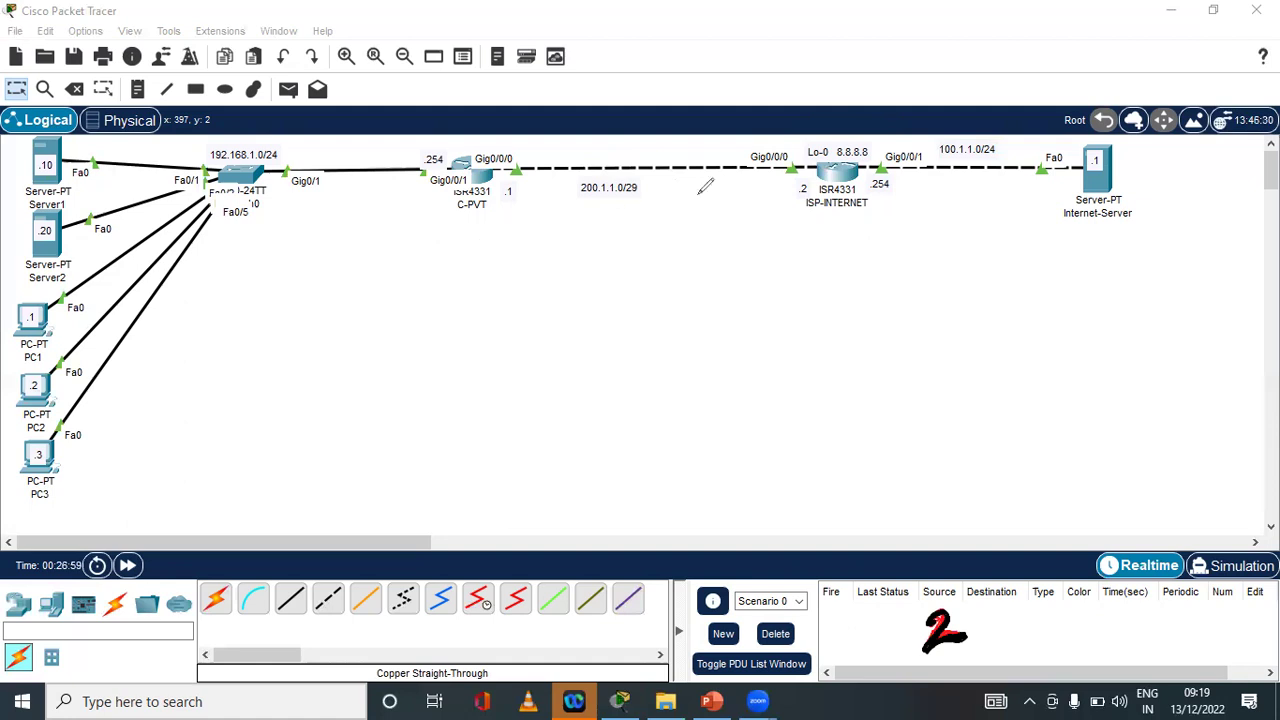
{"action": "mouse_move", "coordinate": [820, 222]}
{"action": "left_mouse_down"}
{"action": "mouse_move", "coordinate": [738, 226]}
{"action": "mouse_move", "coordinate": [742, 236]}
{"action": "left_mouse_up"}
{"action": "key", "text": "ctrl+z"}
{"action": "key", "text": "ctrl+z"}
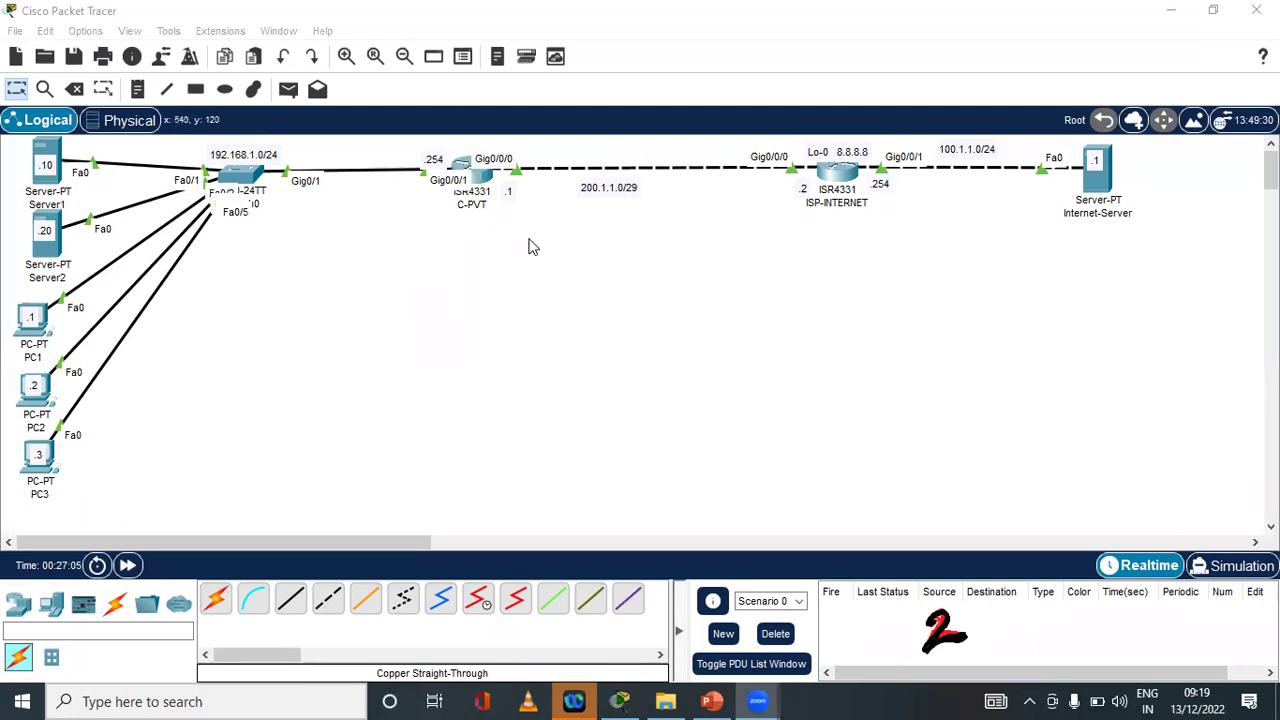
{"action": "left_click", "coordinate": [44, 185]}
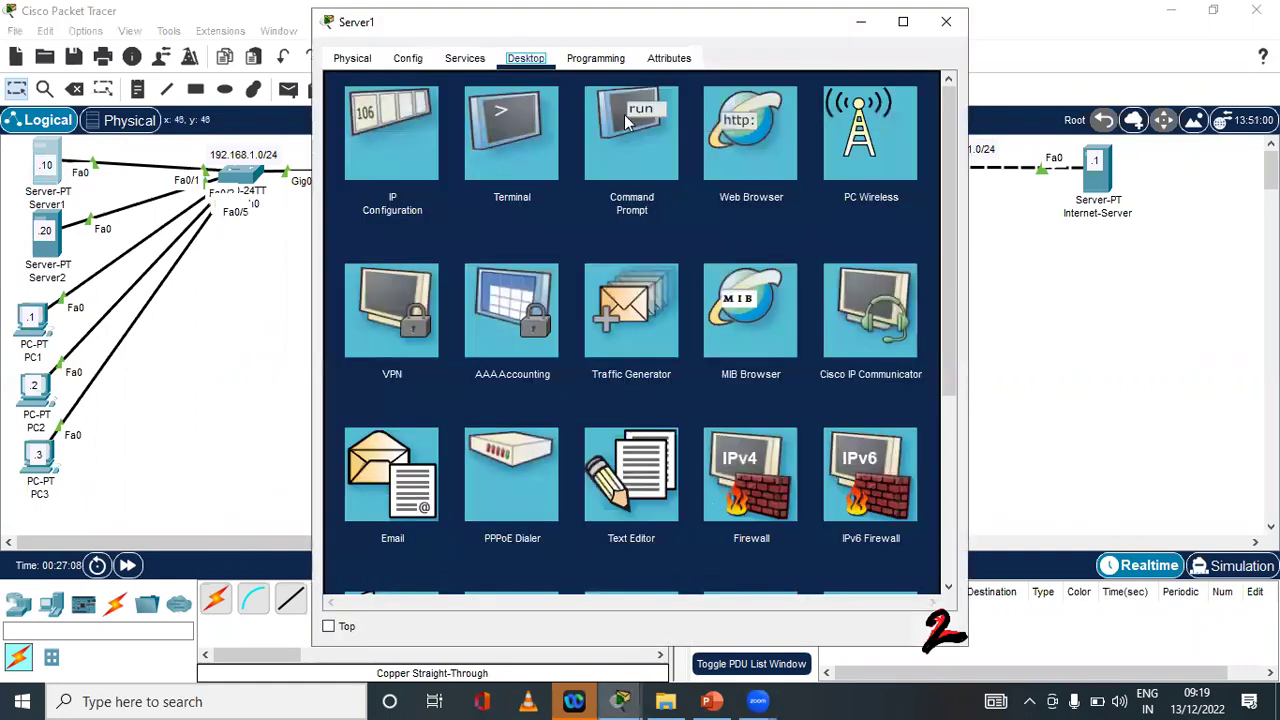
Check Server1's IP Configuration shows static 192.168.1.10/24 with gateway 192.168.1.254, then close Server1
{"action": "left_click", "coordinate": [668, 137]}
{"action": "left_click", "coordinate": [929, 91]}
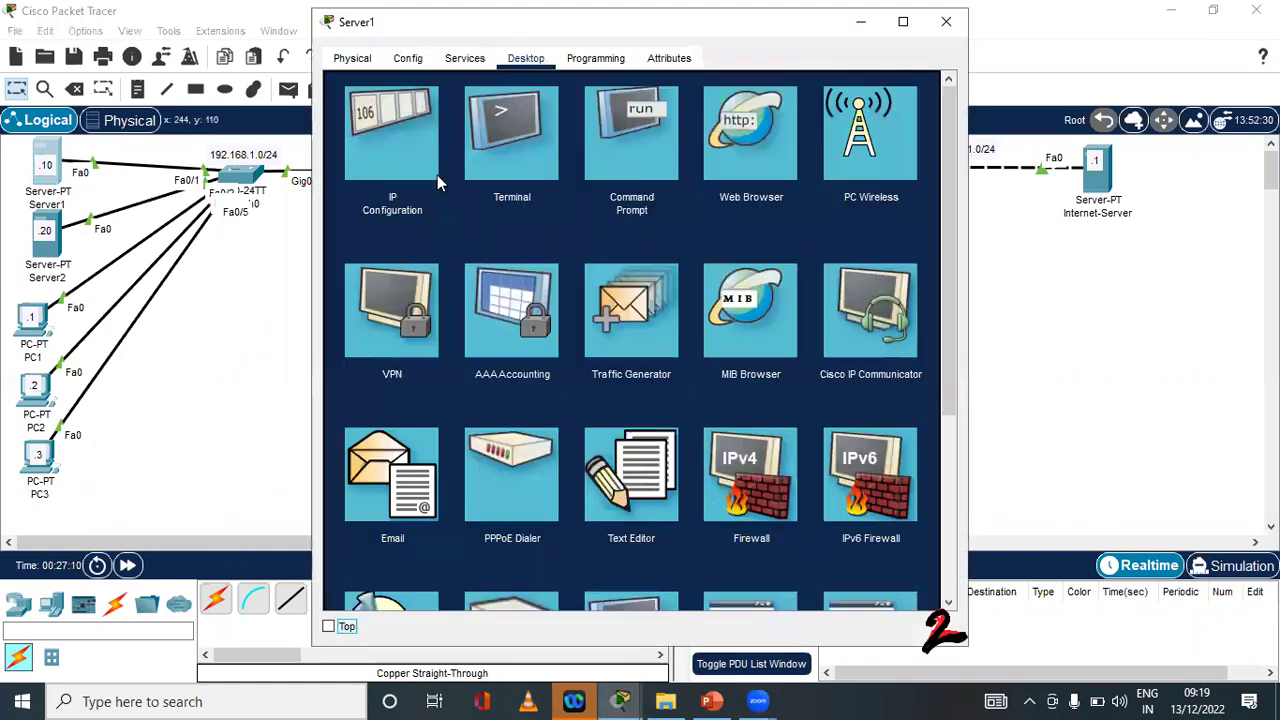
{"action": "left_click", "coordinate": [401, 137]}
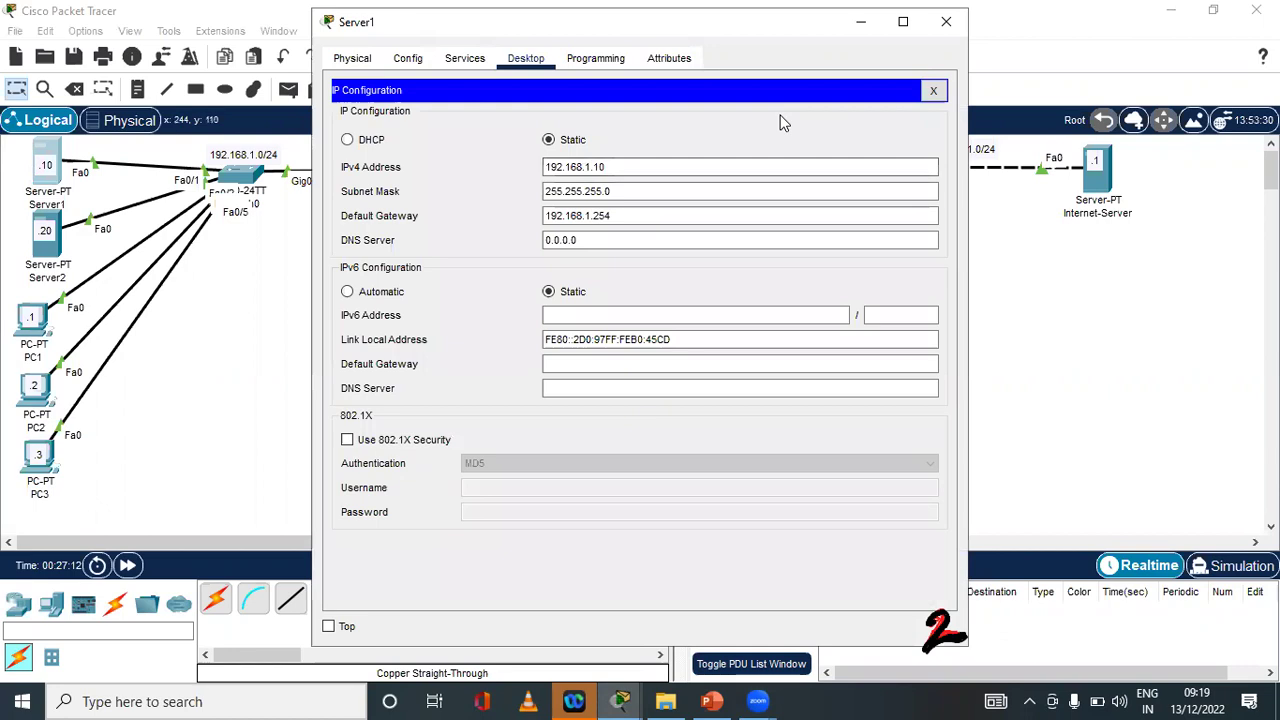
{"action": "left_click", "coordinate": [946, 21]}
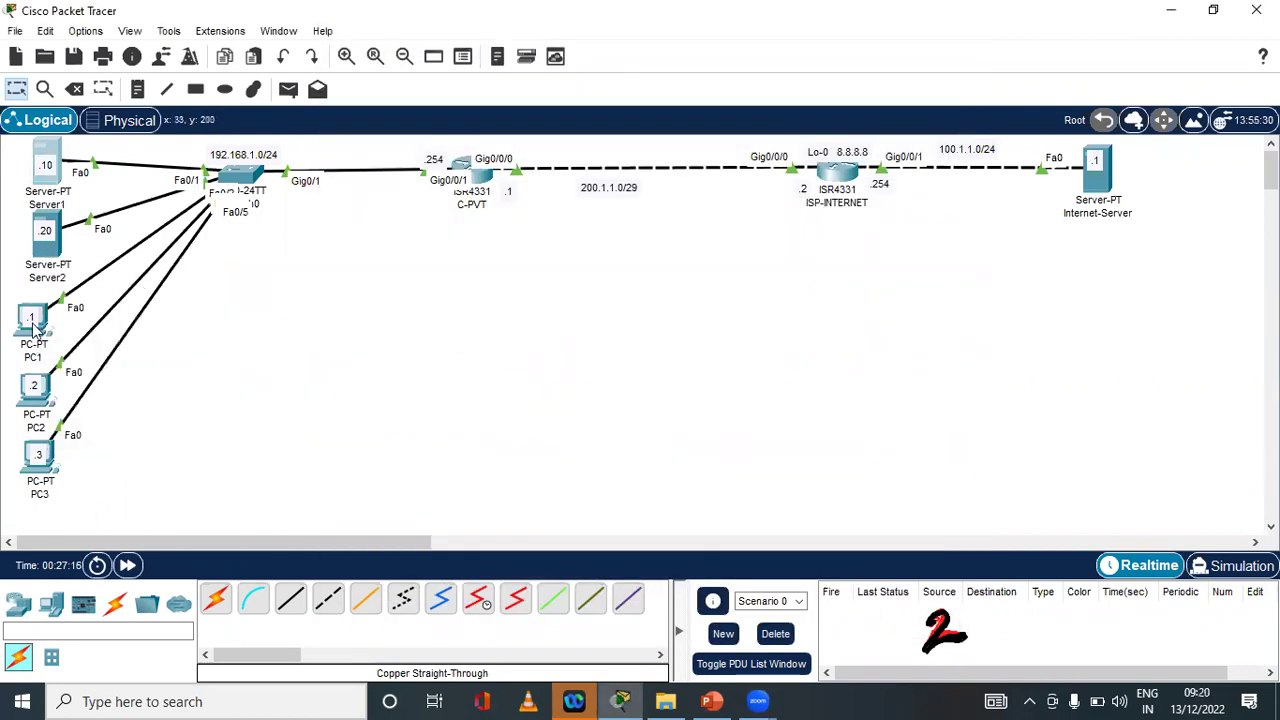
{"action": "mouse_move", "coordinate": [40, 405]}
On C-PVT's CLI, enter enable and run show ip interface brief | ex unass
{"action": "left_click", "coordinate": [466, 185]}
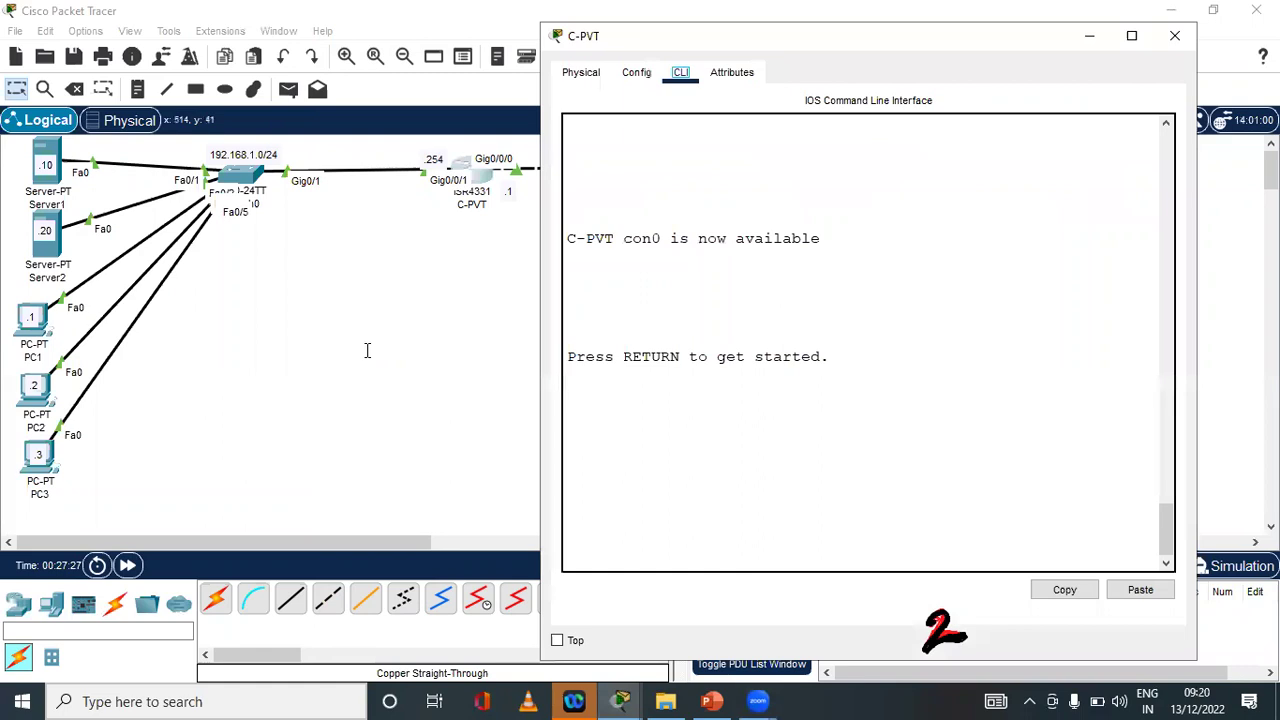
{"action": "key", "text": "Return"}
{"action": "key", "text": "Return"}
{"action": "key", "text": "Return"}
{"action": "key", "text": "Return"}
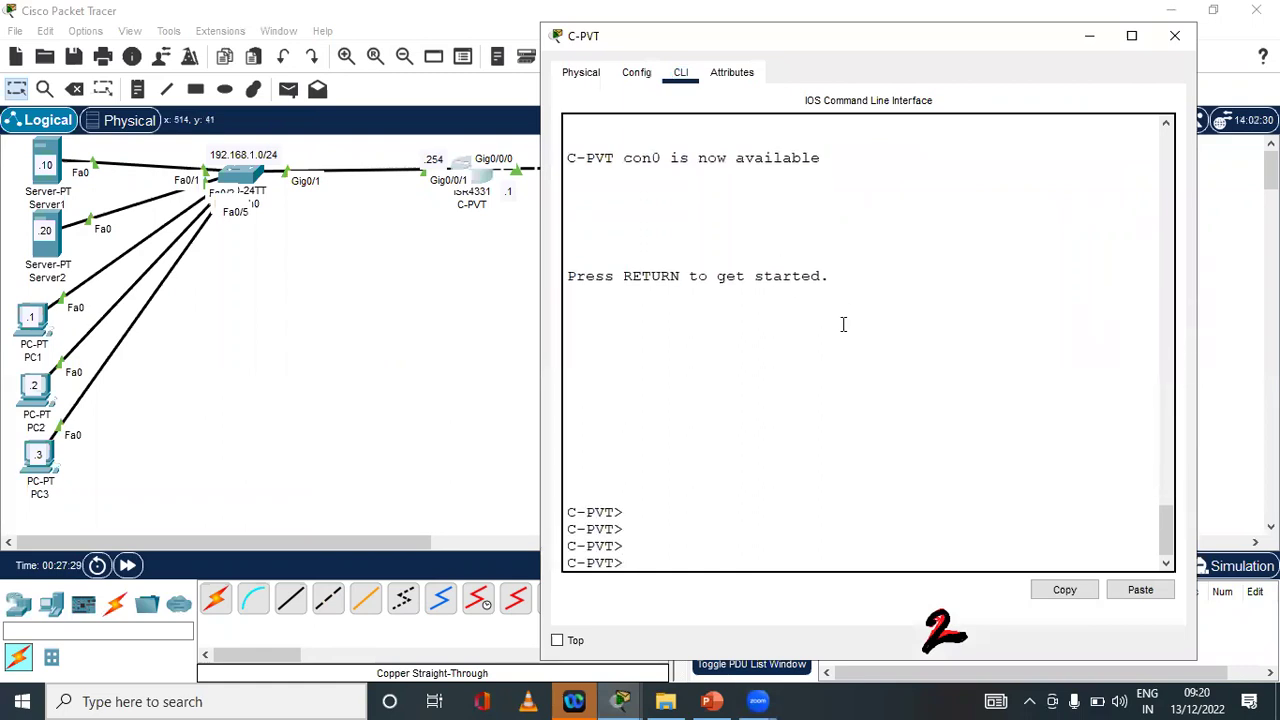
{"action": "key", "text": "Return"}
{"action": "key", "text": "Return"}
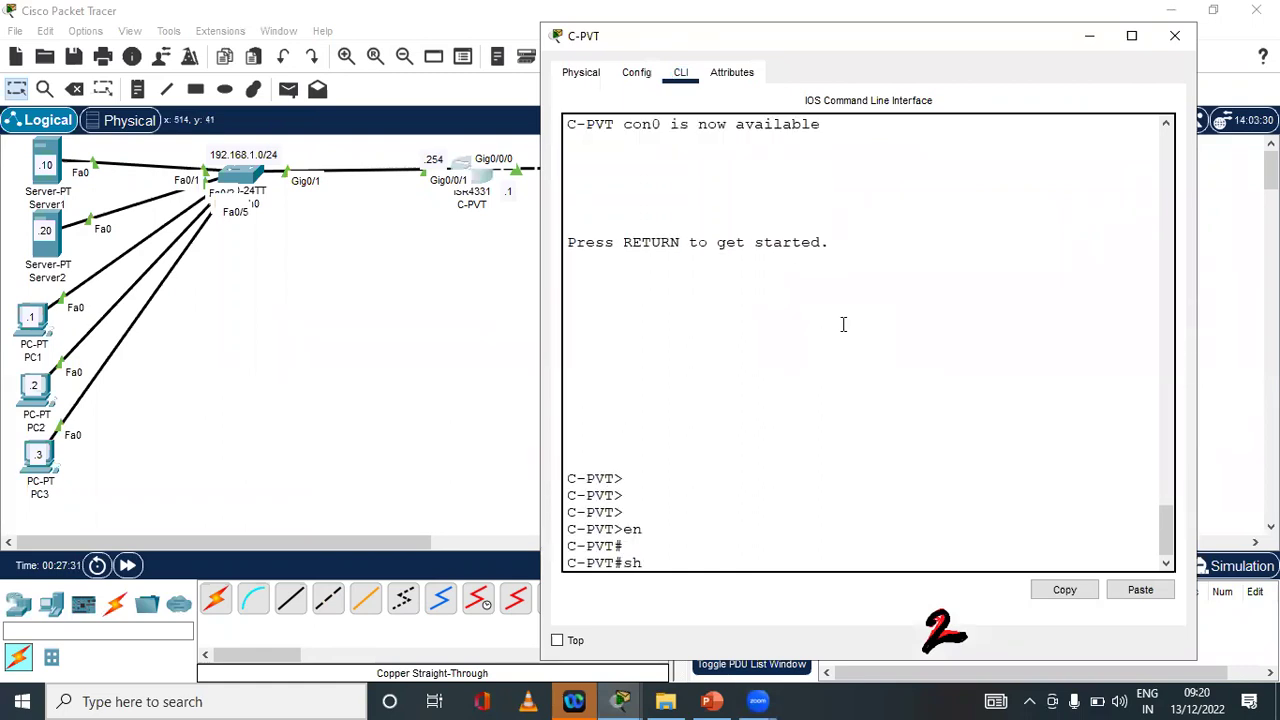
{"action": "type", "text": "sh"}
{"action": "key", "text": "Tab"}
{"action": "type", "text": "ip inter"}
{"action": "key", "text": "Tab"}
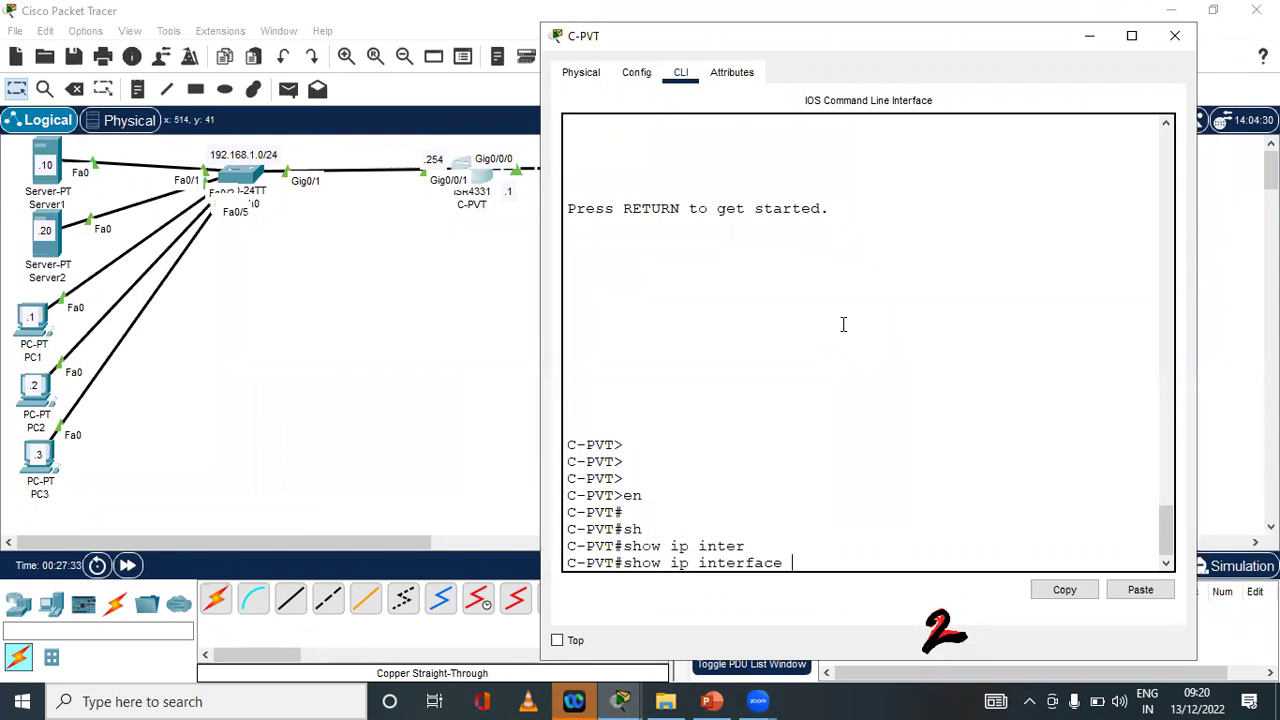
{"action": "type", "text": "br"}
{"action": "key", "text": "Tab"}
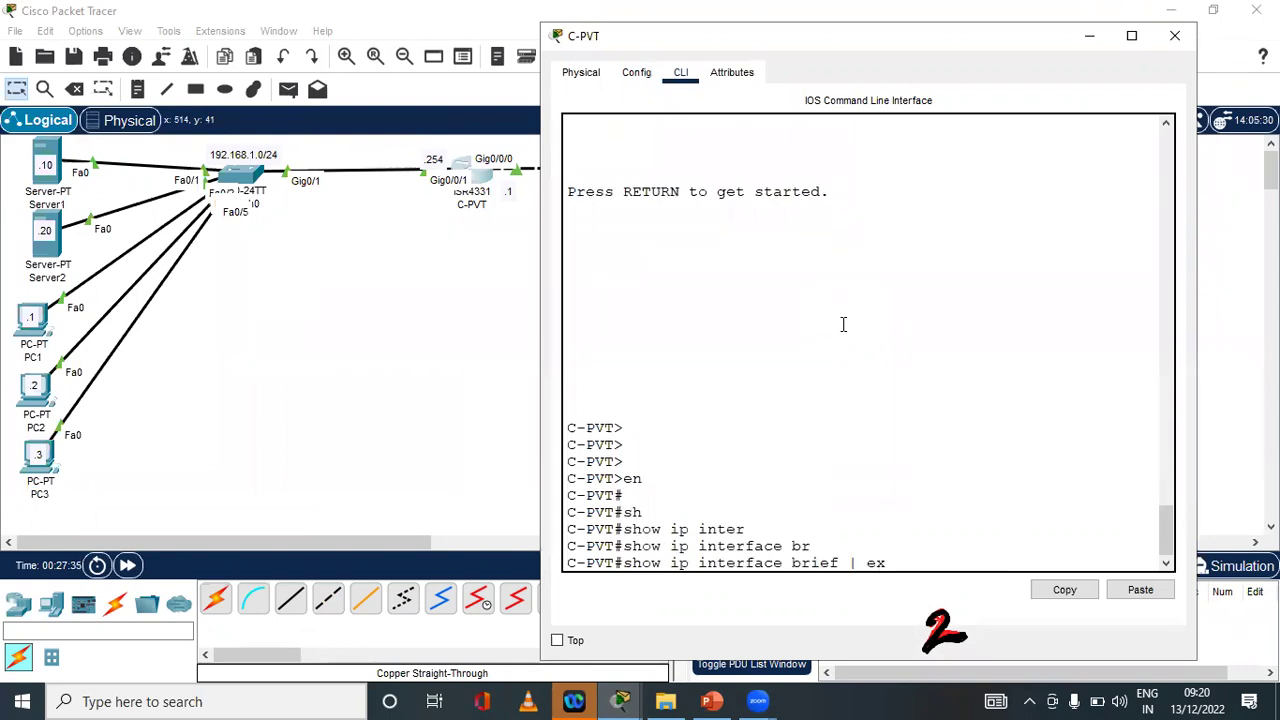
{"action": "type", "text": "| ex unass"}
{"action": "key", "text": "Return"}
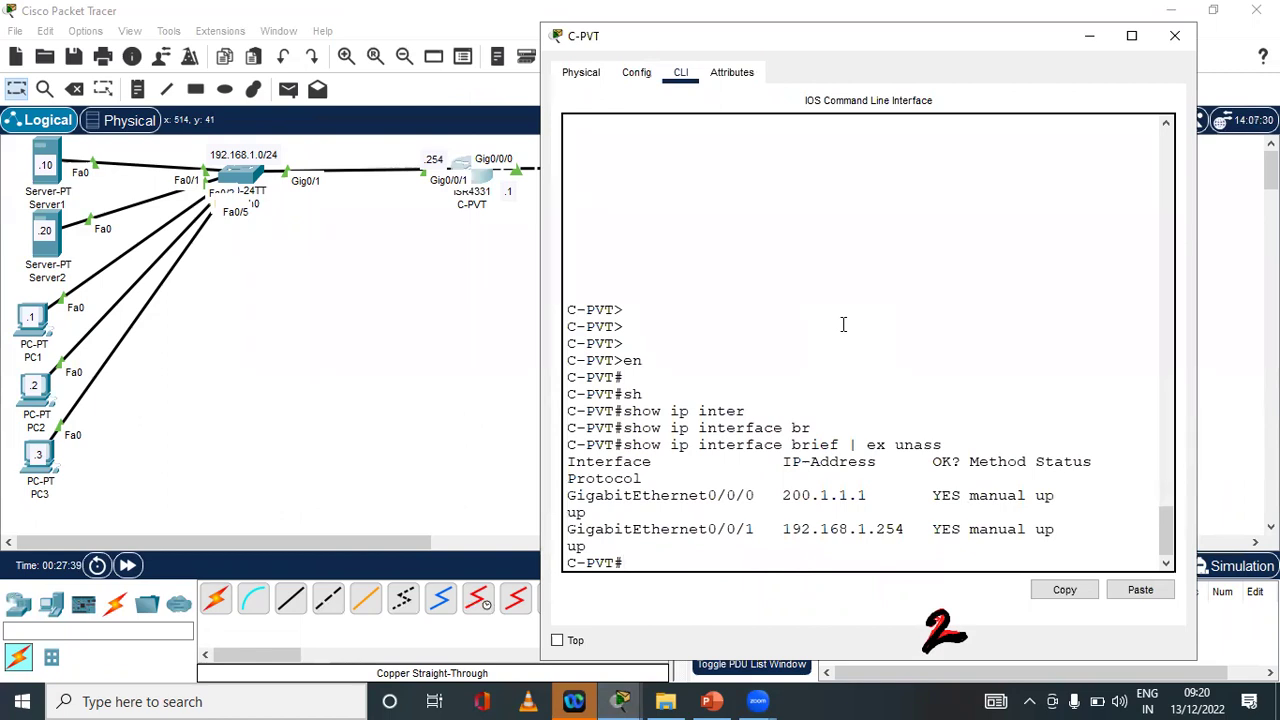
Review C-PVT's running-config, highlighting G0/0/0 200.1.1.1 and G0/0/1 192.168.1.254
{"action": "type", "text": "sh"}
{"action": "key", "text": "Tab"}
{"action": "type", "text": "ru"}
{"action": "key", "text": "Tab"}
{"action": "type", "text": "inter"}
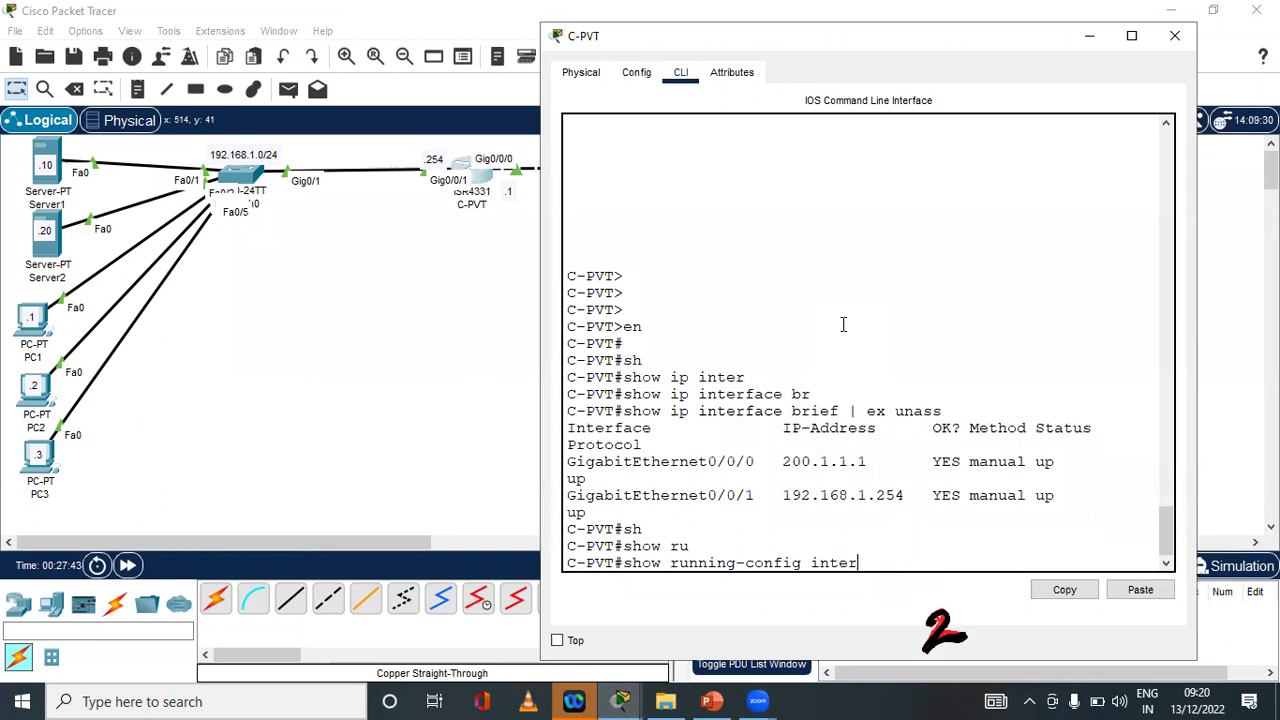
{"action": "key", "text": "Tab"}
{"action": "key", "text": "BackSpace"}
{"action": "key", "text": "BackSpace"}
{"action": "key", "text": "BackSpace"}
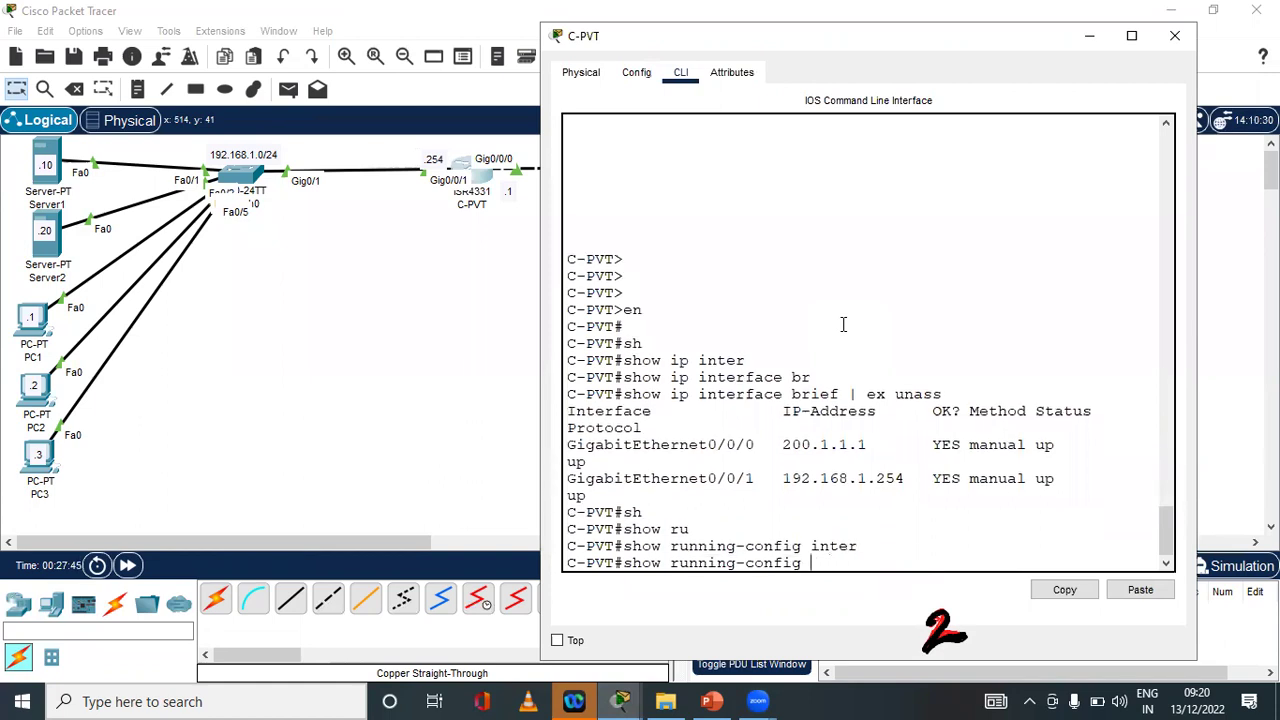
{"action": "key", "text": "Return"}
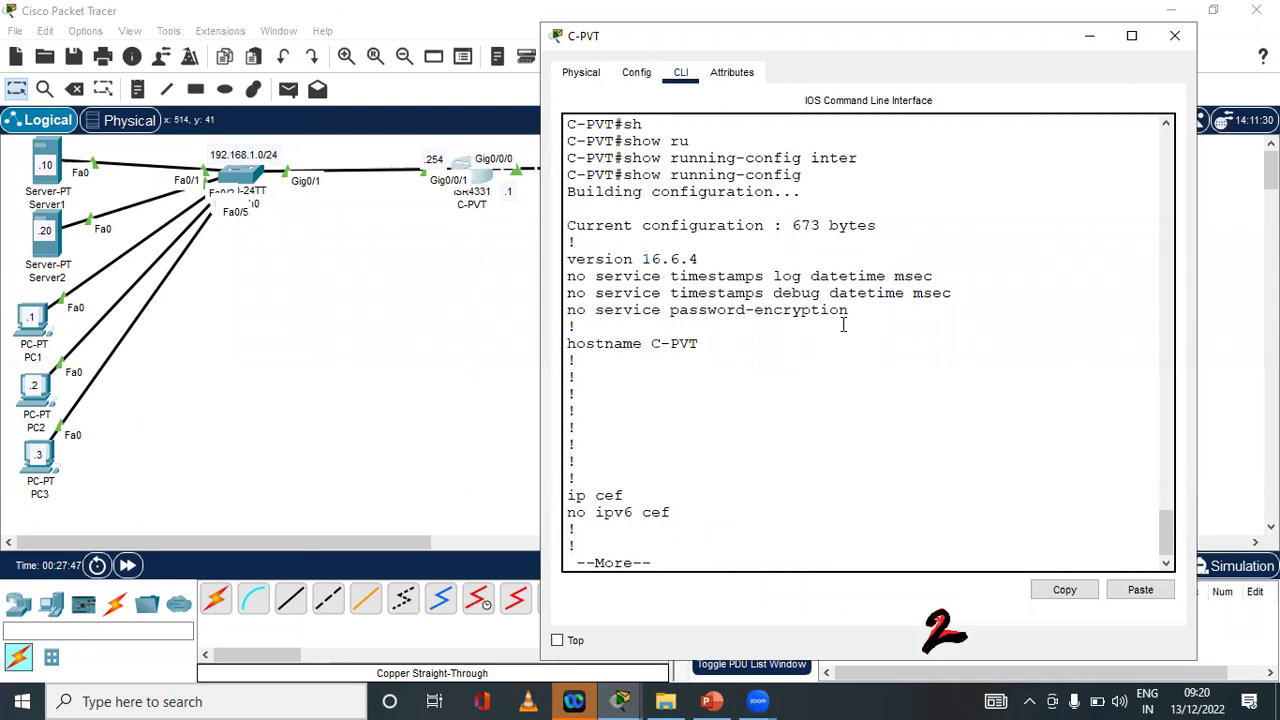
{"action": "key", "text": "space"}
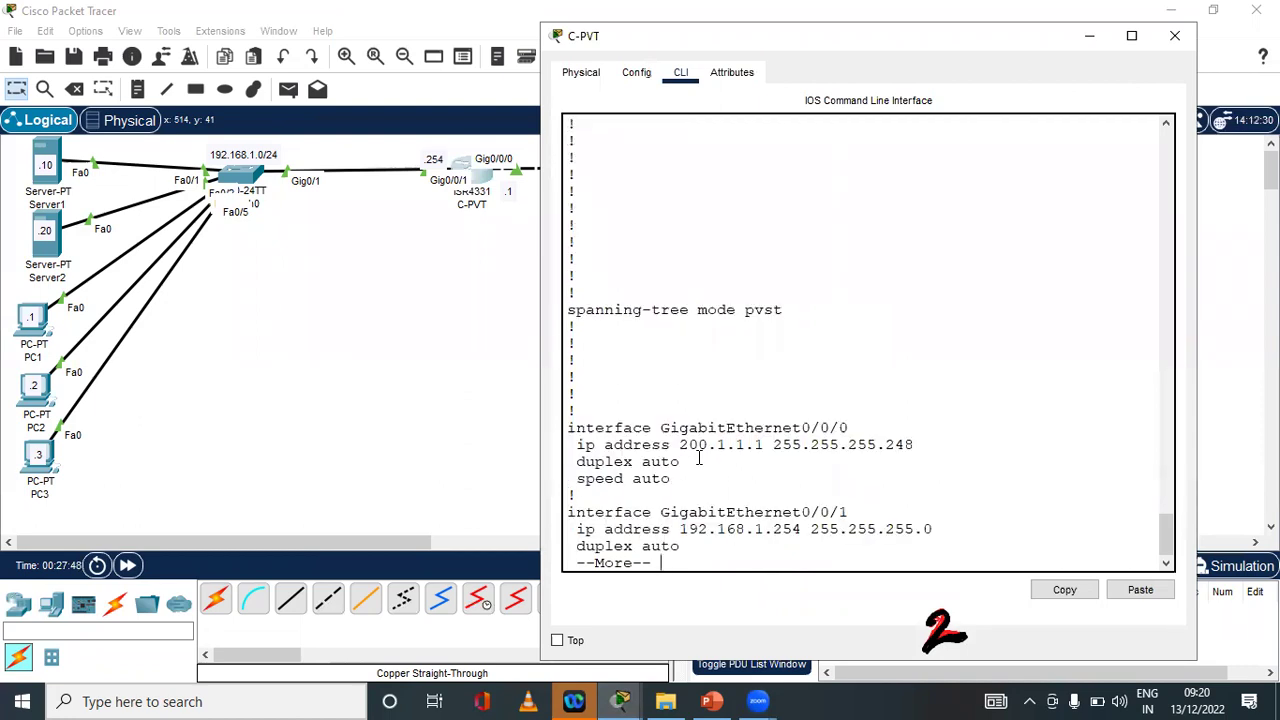
{"action": "left_click_drag", "start_coordinate": [617, 428], "coordinate": [903, 446]}
{"action": "left_click", "coordinate": [660, 433]}
{"action": "left_click_drag", "start_coordinate": [678, 445], "coordinate": [931, 449]}
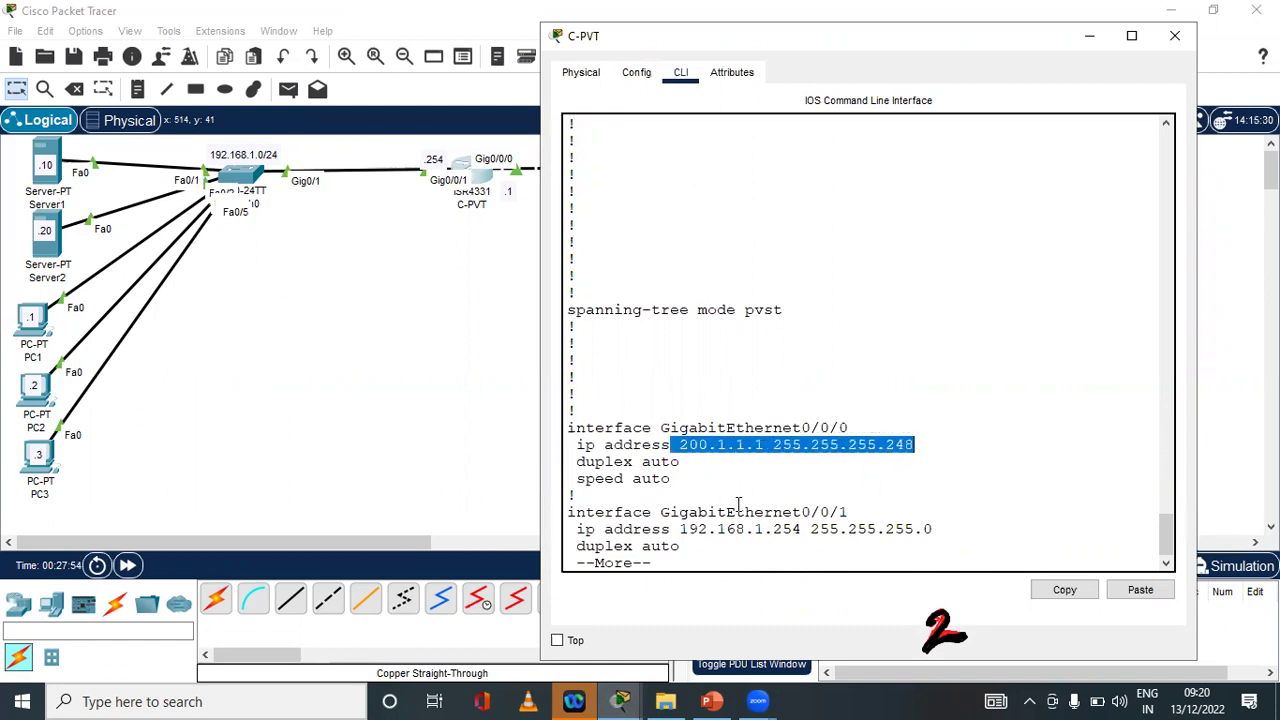
{"action": "left_click_drag", "start_coordinate": [661, 512], "coordinate": [959, 527]}
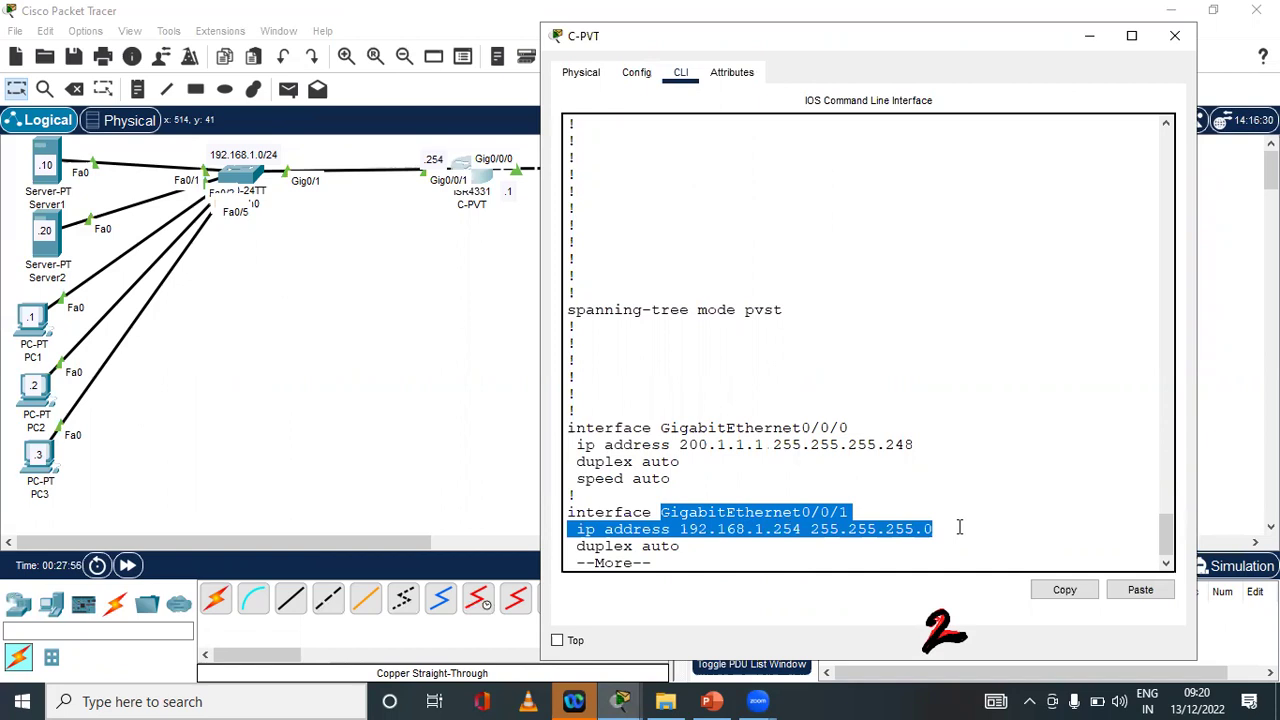
{"action": "left_click", "coordinate": [959, 527]}
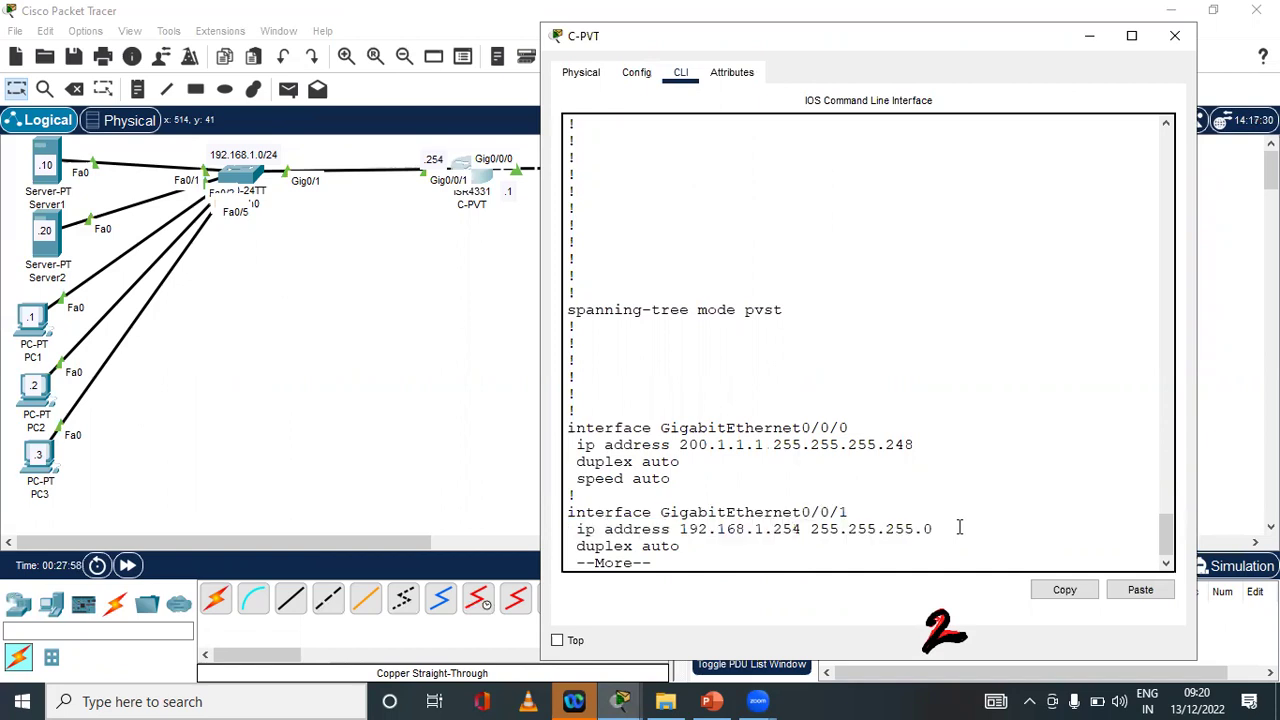
{"action": "key", "text": "q"}
Show C-PVT's routing table with only connected 192.168.1.0/24 and 200.1.1.0/29 routes
{"action": "key", "text": "Return"}
{"action": "key", "text": "Return"}
{"action": "key", "text": "Return"}
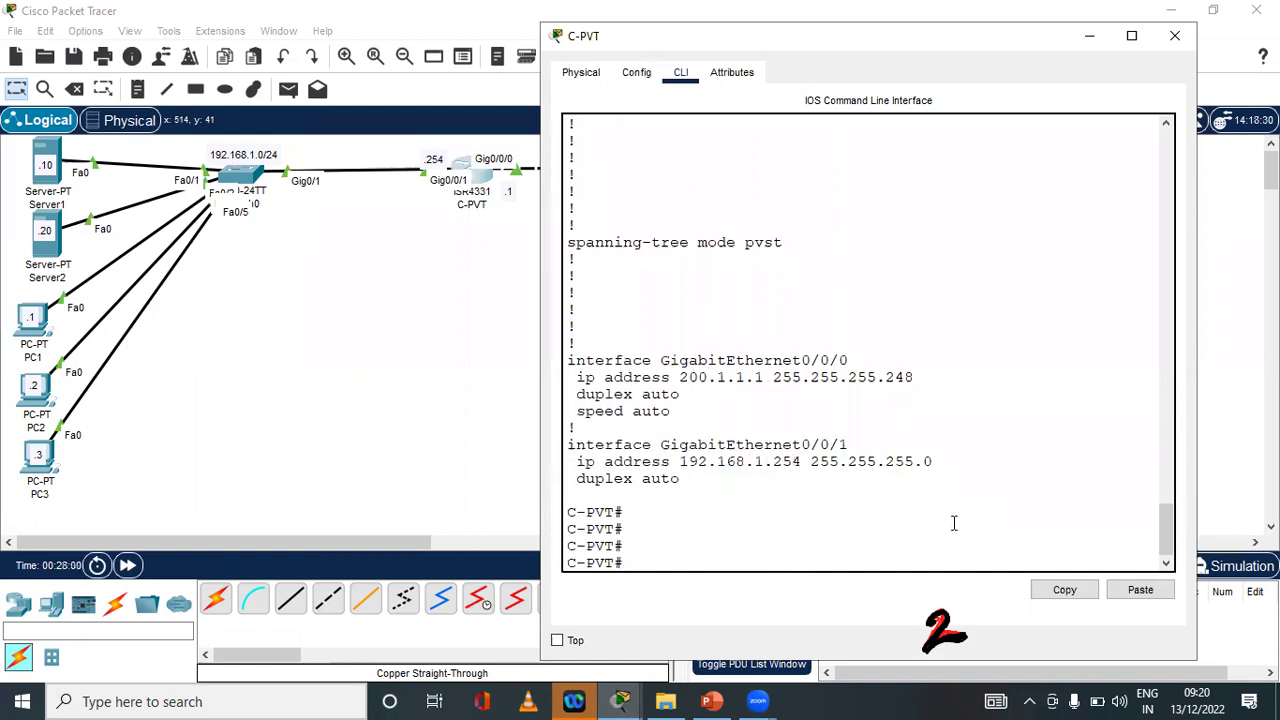
{"action": "type", "text": "sh"}
{"action": "key", "text": "Tab"}
{"action": "type", "text": "ip rou"}
{"action": "key", "text": "Tab"}
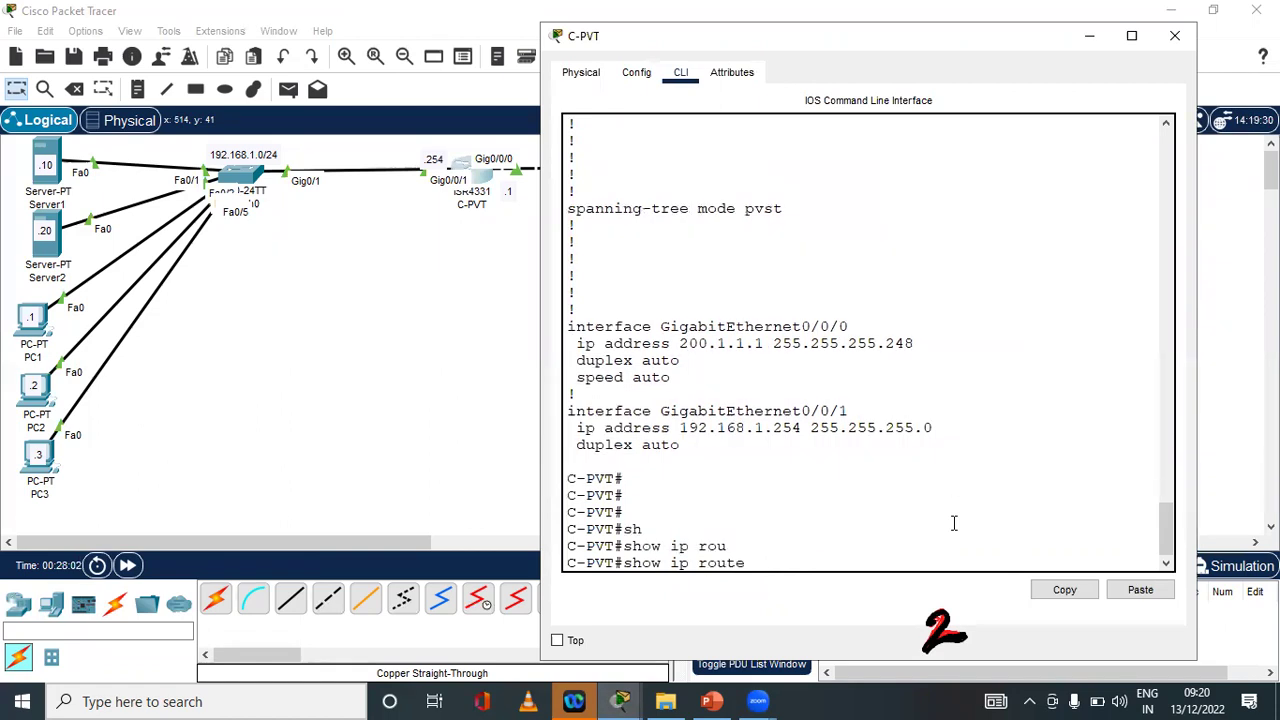
{"action": "key", "text": "Return"}
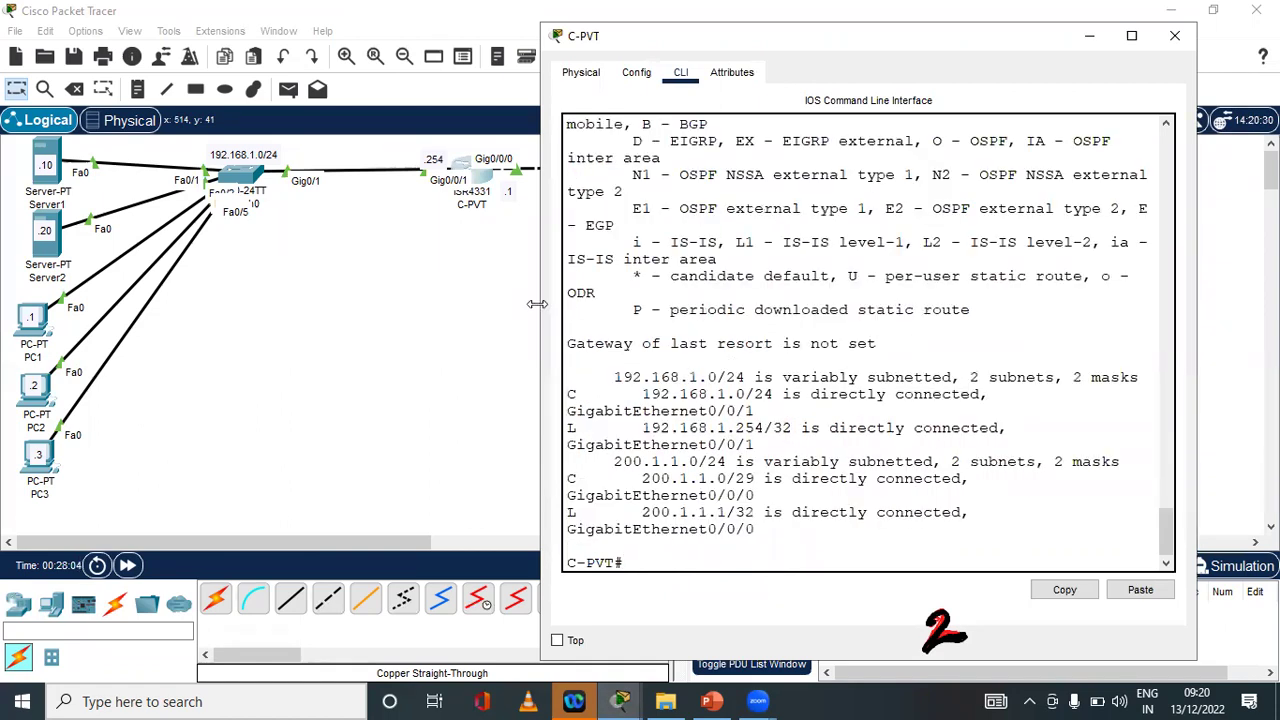
{"action": "left_click_drag", "start_coordinate": [542, 316], "coordinate": [278, 316]}
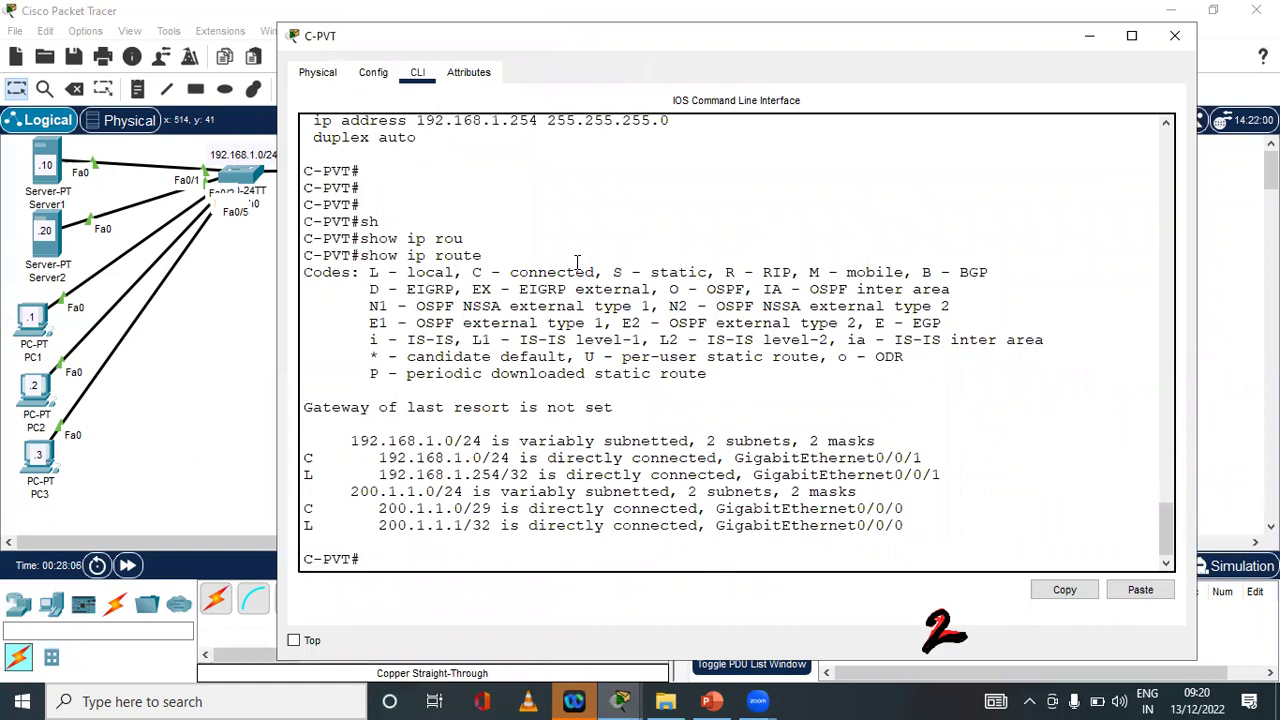
{"action": "key", "text": "Return"}
{"action": "key", "text": "Return"}
{"action": "key", "text": "Return"}
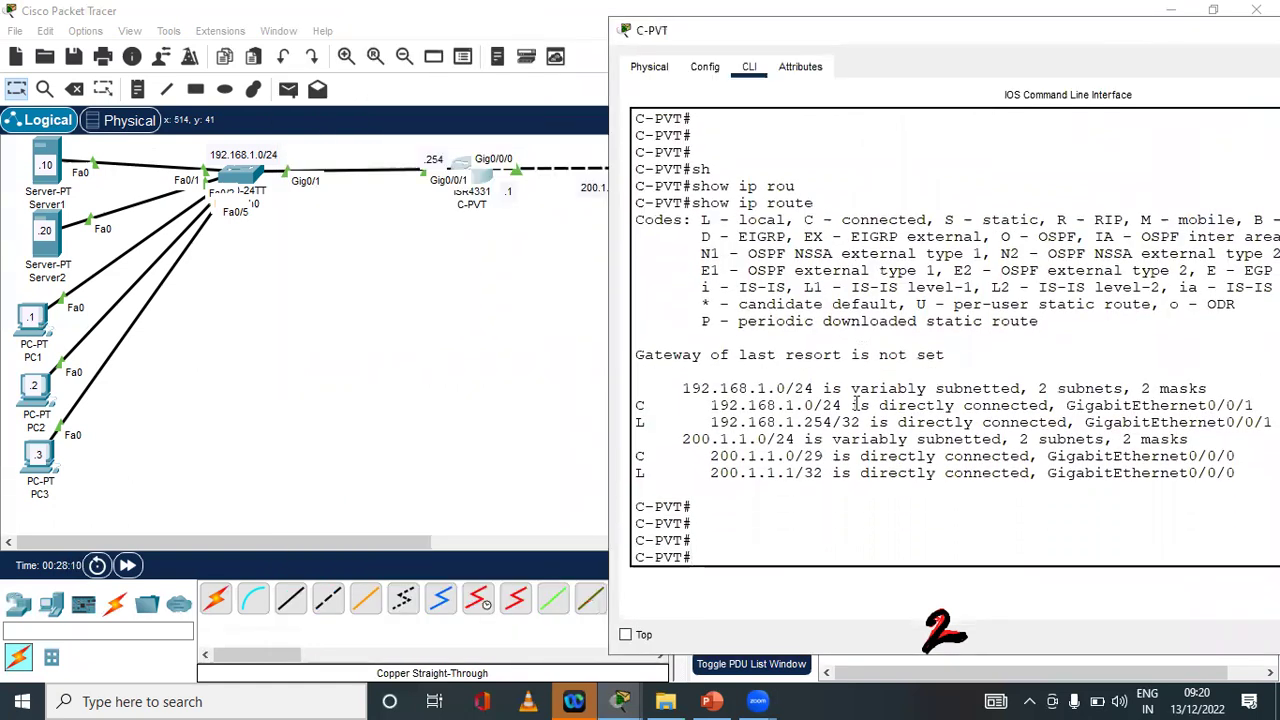
{"action": "left_click", "coordinate": [500, 314]}
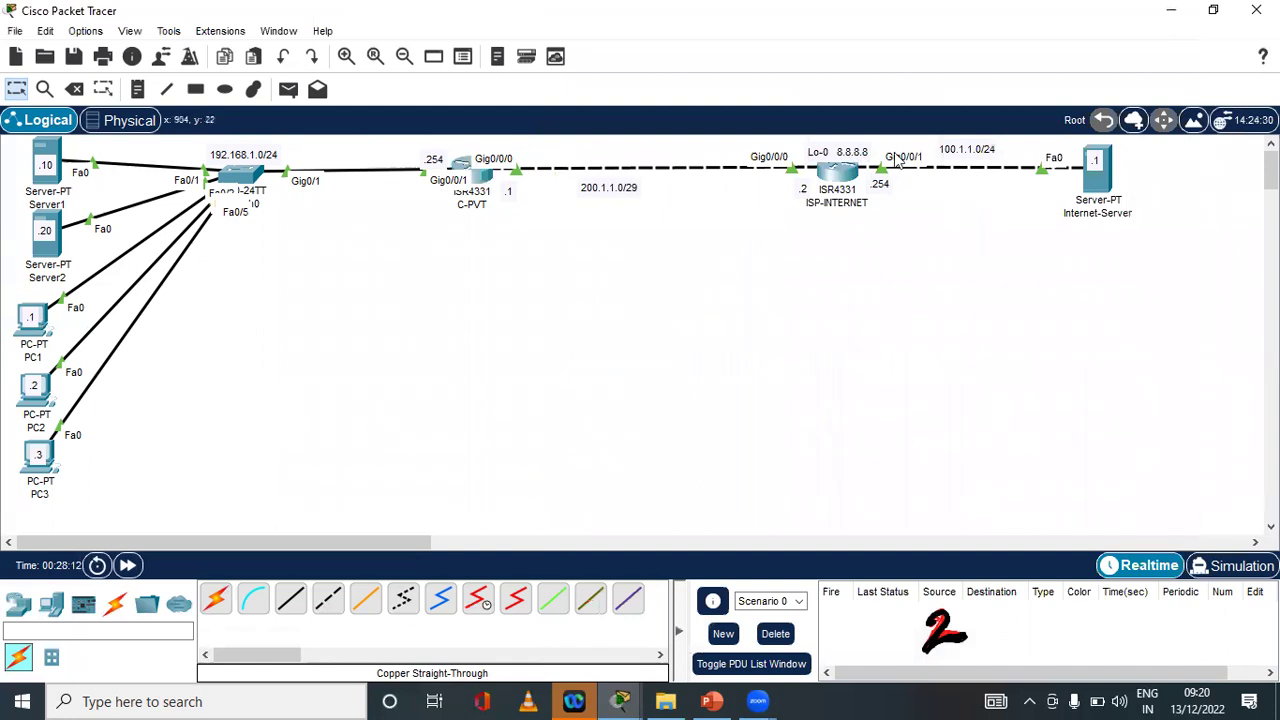
{"action": "left_click", "coordinate": [480, 180]}
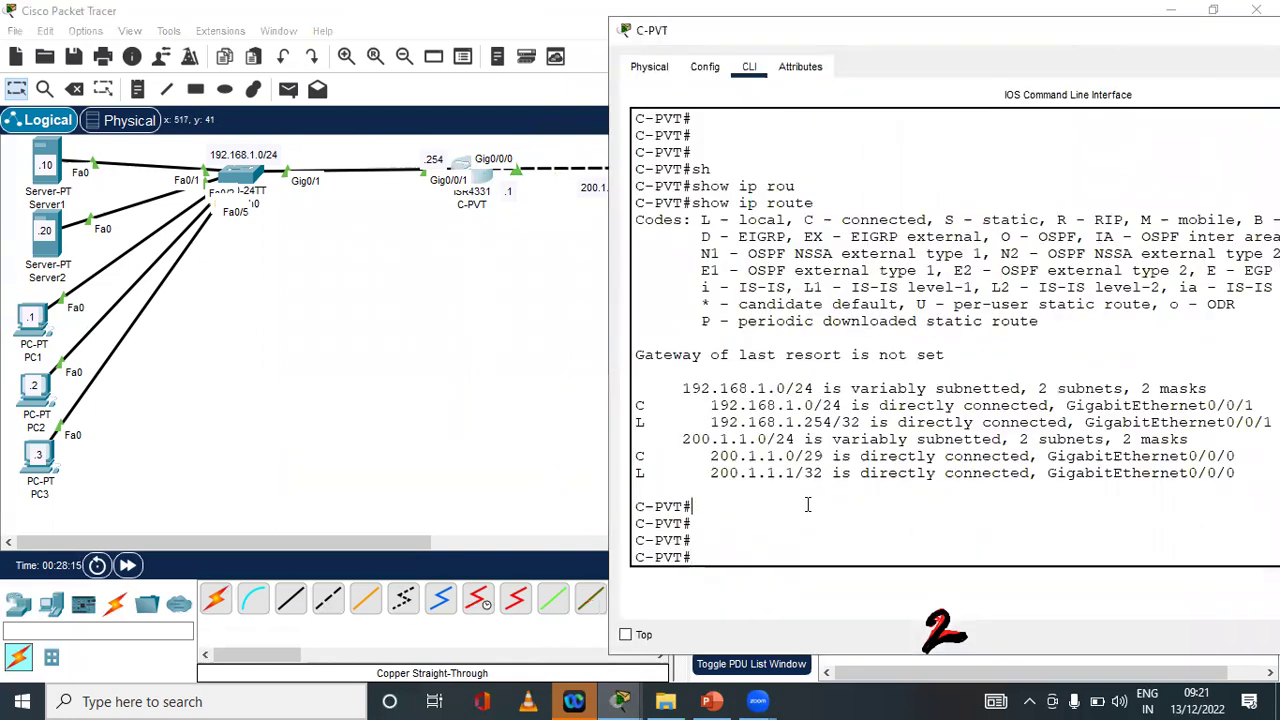
In configuration mode, try an ip route default route via GigabitEthernet0/0/0, which is rejected
{"action": "type", "text": "conf t"}
{"action": "key", "text": "Return"}
{"action": "key", "text": "Return"}
{"action": "key", "text": "Return"}
{"action": "type", "text": "ip route"}
{"action": "key", "text": "Tab"}
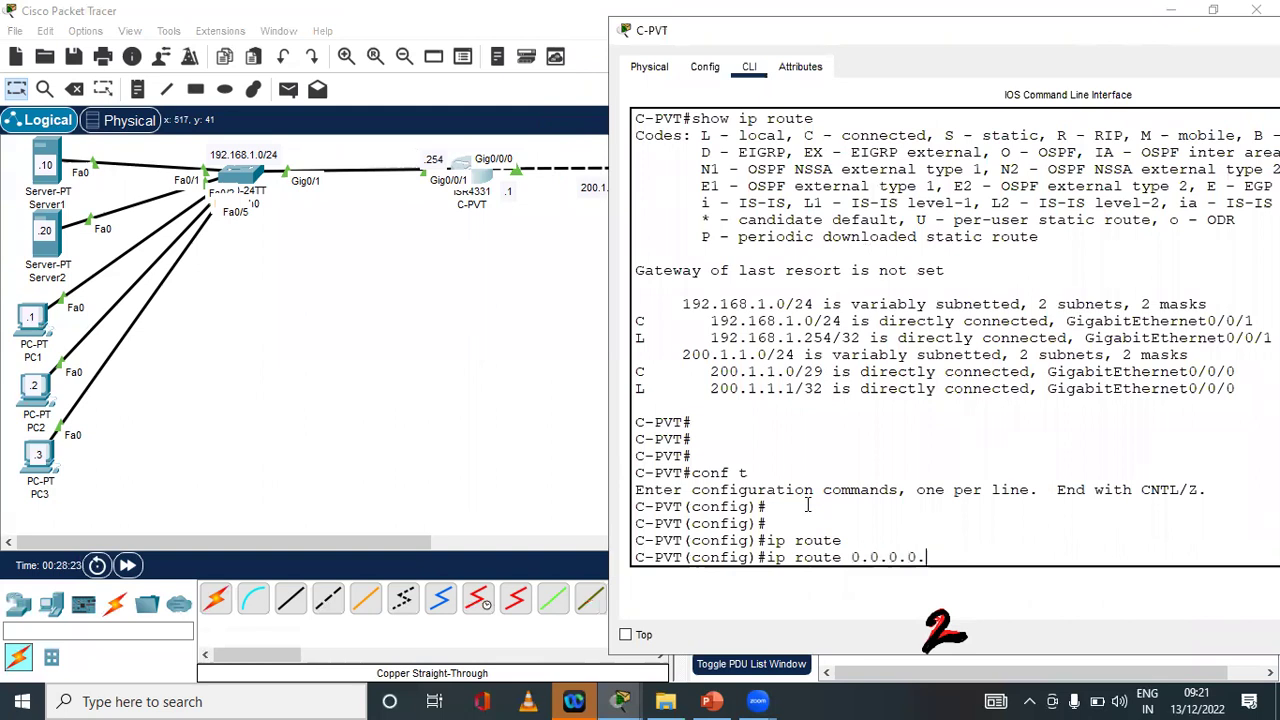
{"action": "type", "text": "."}
{"action": "type", "text": "?"}
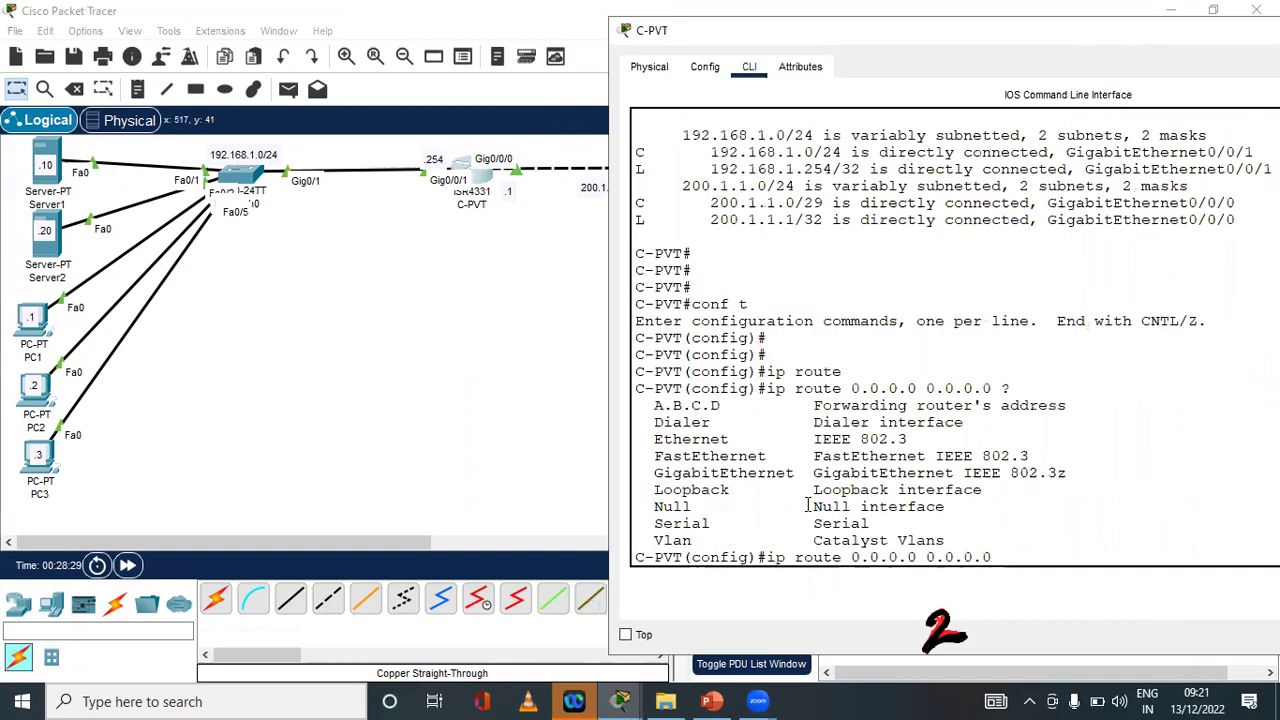
{"action": "type", "text": "200.1.1.2 ?"}
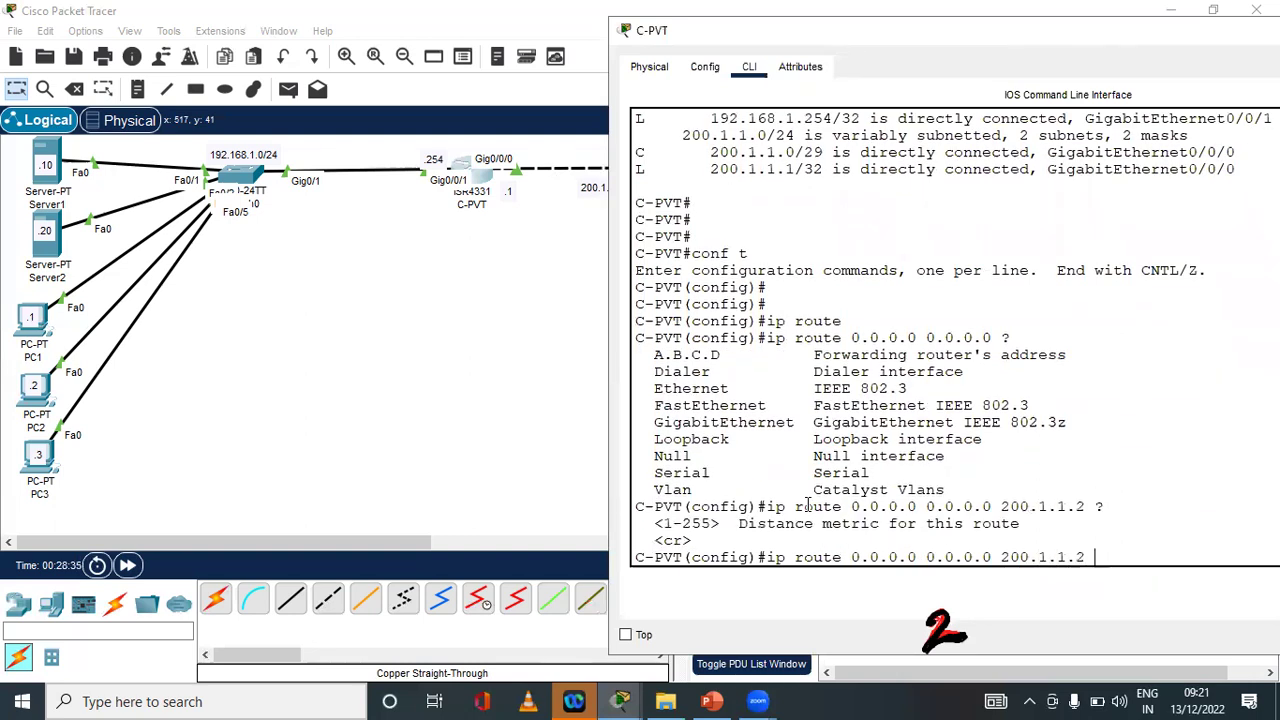
{"action": "key", "text": "BackSpace"}
{"action": "key", "text": "BackSpace"}
{"action": "key", "text": "BackSpace"}
{"action": "type", "text": "gi"}
{"action": "key", "text": "Tab"}
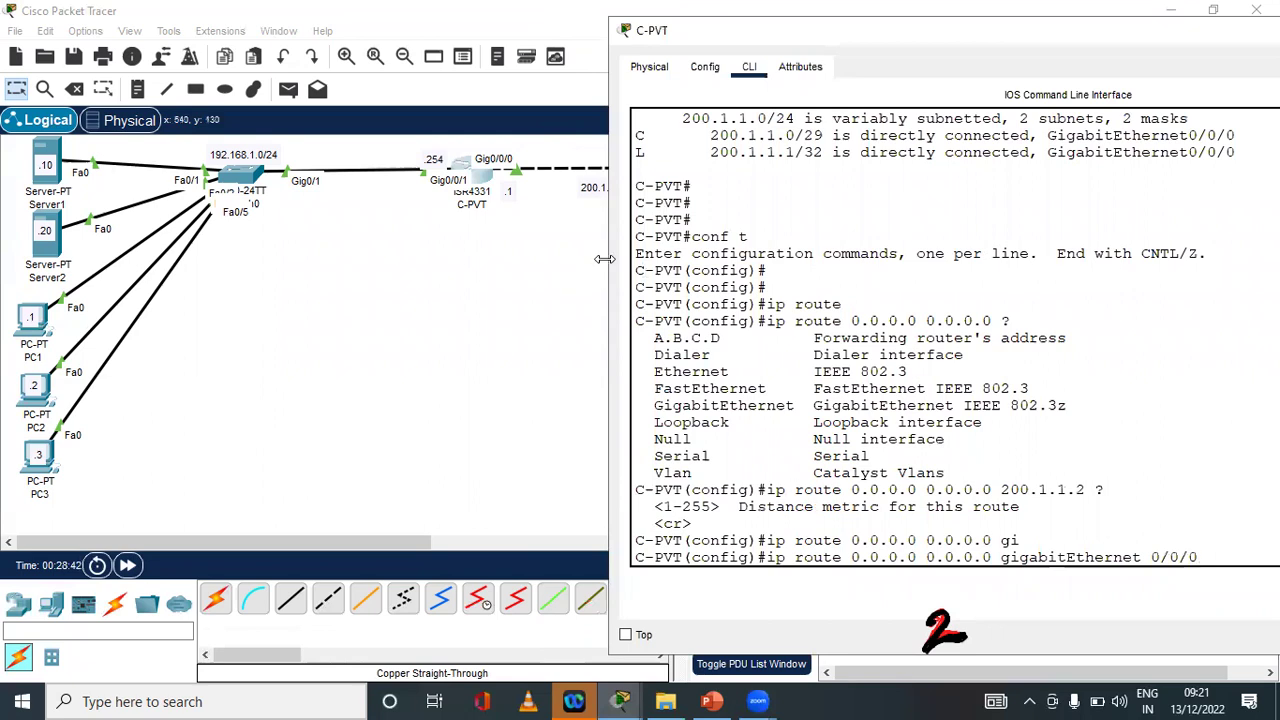
{"action": "left_click_drag", "start_coordinate": [604, 259], "coordinate": [414, 259]}
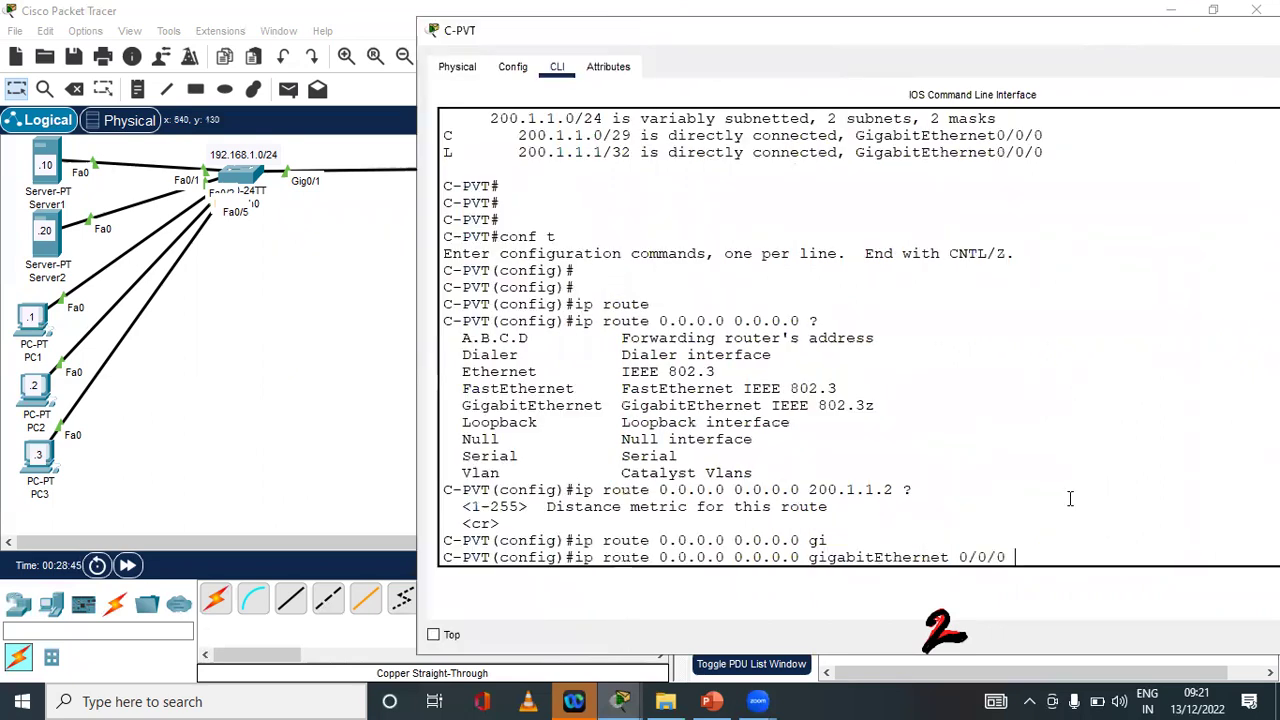
{"action": "type", "text": "0/0/0 200.1.1.2"}
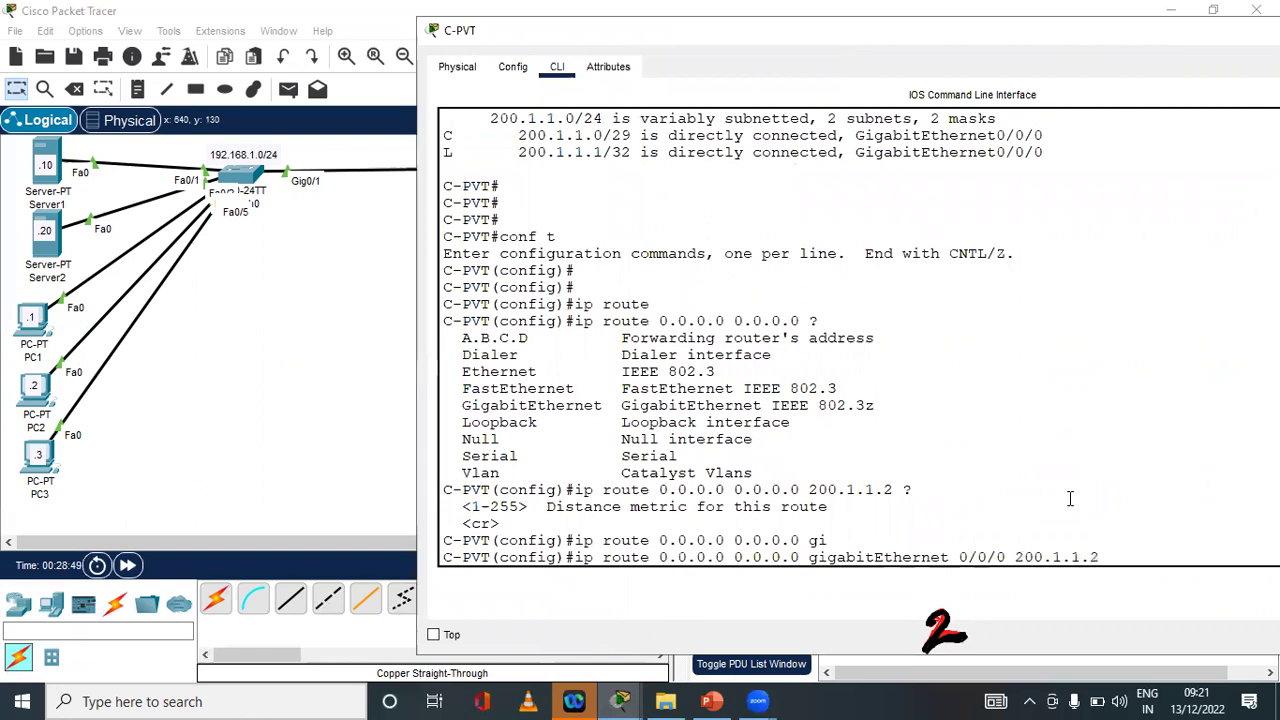
{"action": "key", "text": "Return"}
Correct the command to ip route 0.0.0.0 0.0.0.0 200.1.1.2 and submit it
{"action": "key", "text": "Up"}
{"action": "key", "text": "BackSpace"}
{"action": "key", "text": "BackSpace"}
{"action": "key", "text": "BackSpace"}
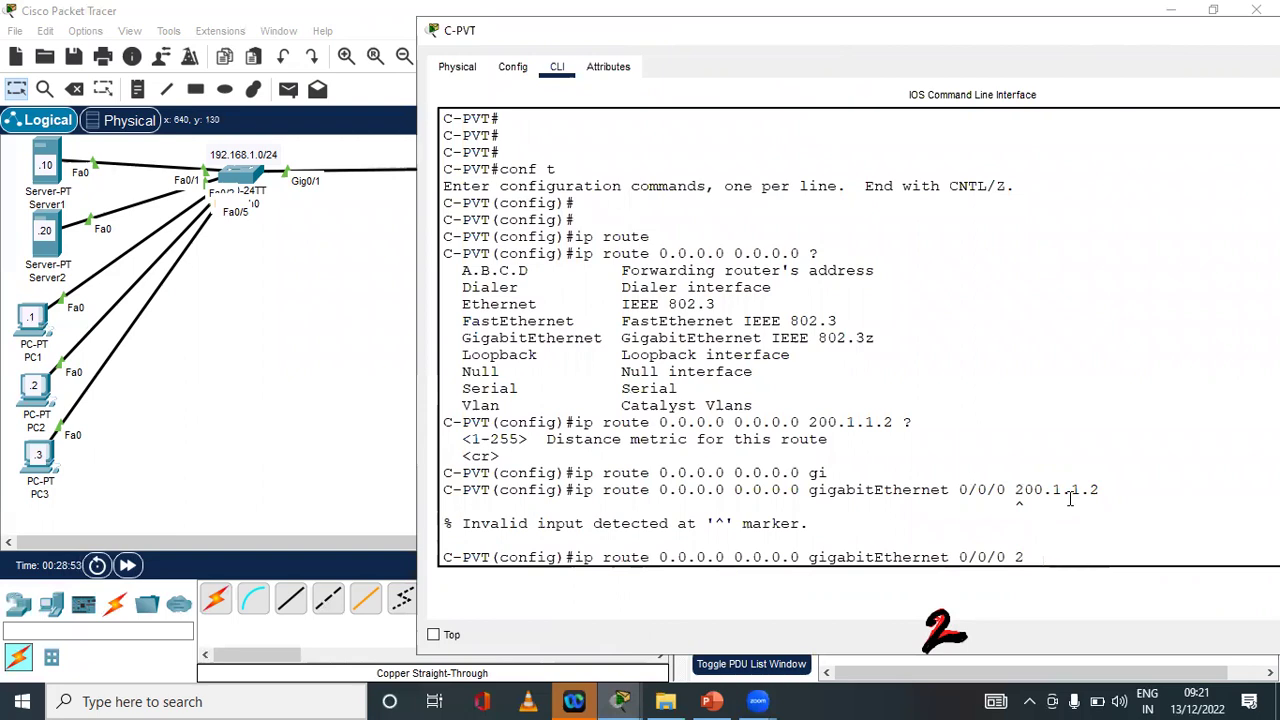
{"action": "type", "text": "?"}
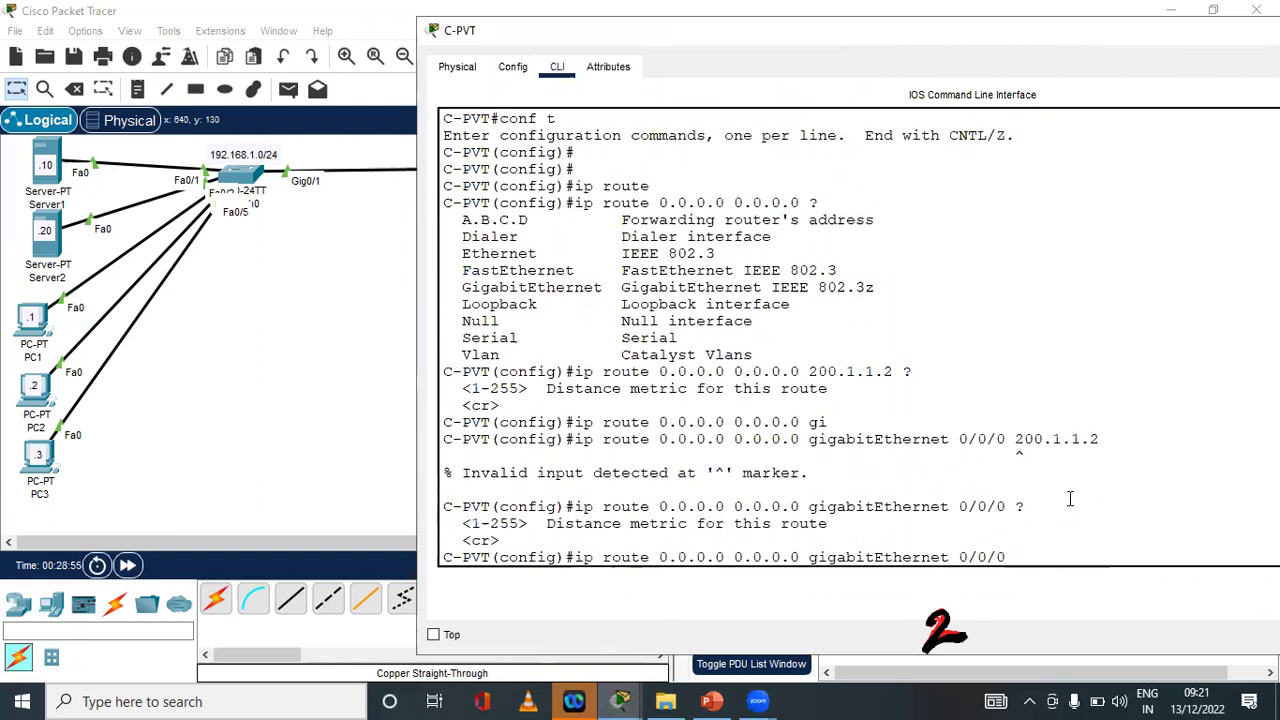
{"action": "key", "text": "BackSpace"}
{"action": "key", "text": "BackSpace"}
{"action": "key", "text": "BackSpace"}
{"action": "type", "text": "?"}
{"action": "key", "text": "BackSpace"}
{"action": "key", "text": "BackSpace"}
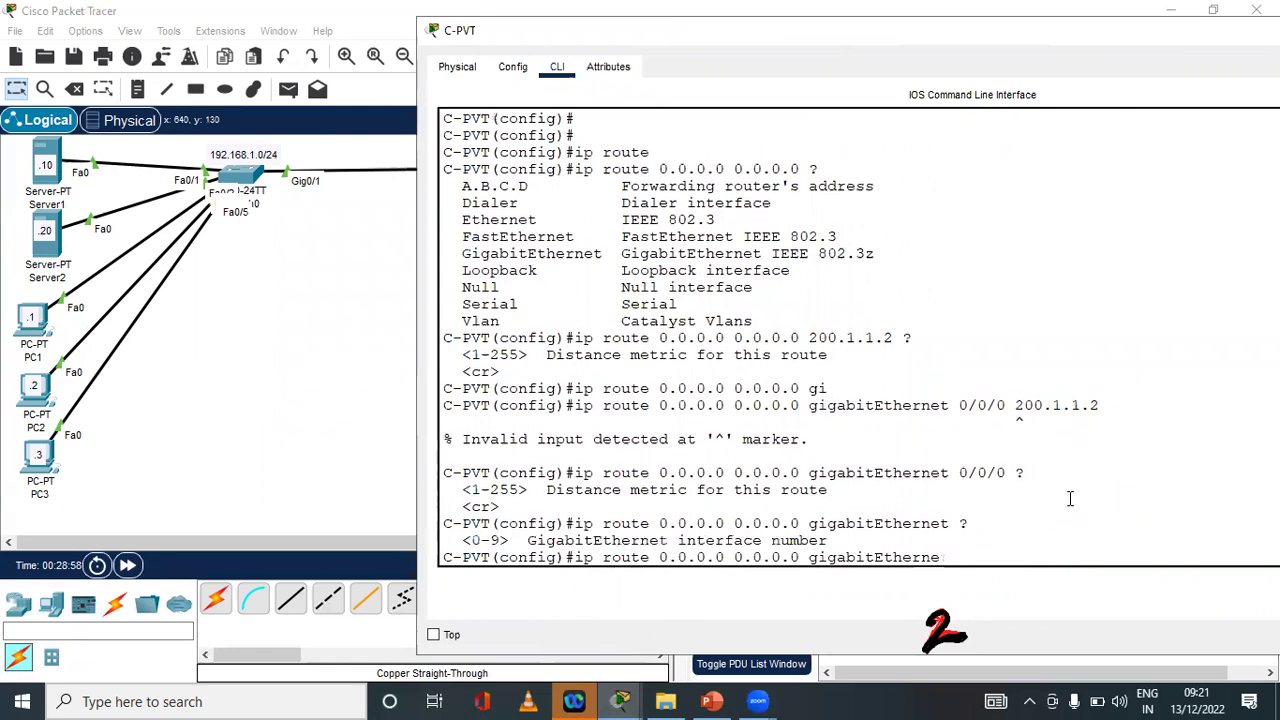
{"action": "key", "text": "BackSpace"}
{"action": "key", "text": "BackSpace"}
{"action": "key", "text": "BackSpace"}
{"action": "key", "text": "BackSpace"}
{"action": "key", "text": "BackSpace"}
{"action": "key", "text": "BackSpace"}
{"action": "type", "text": "200.1.1."}
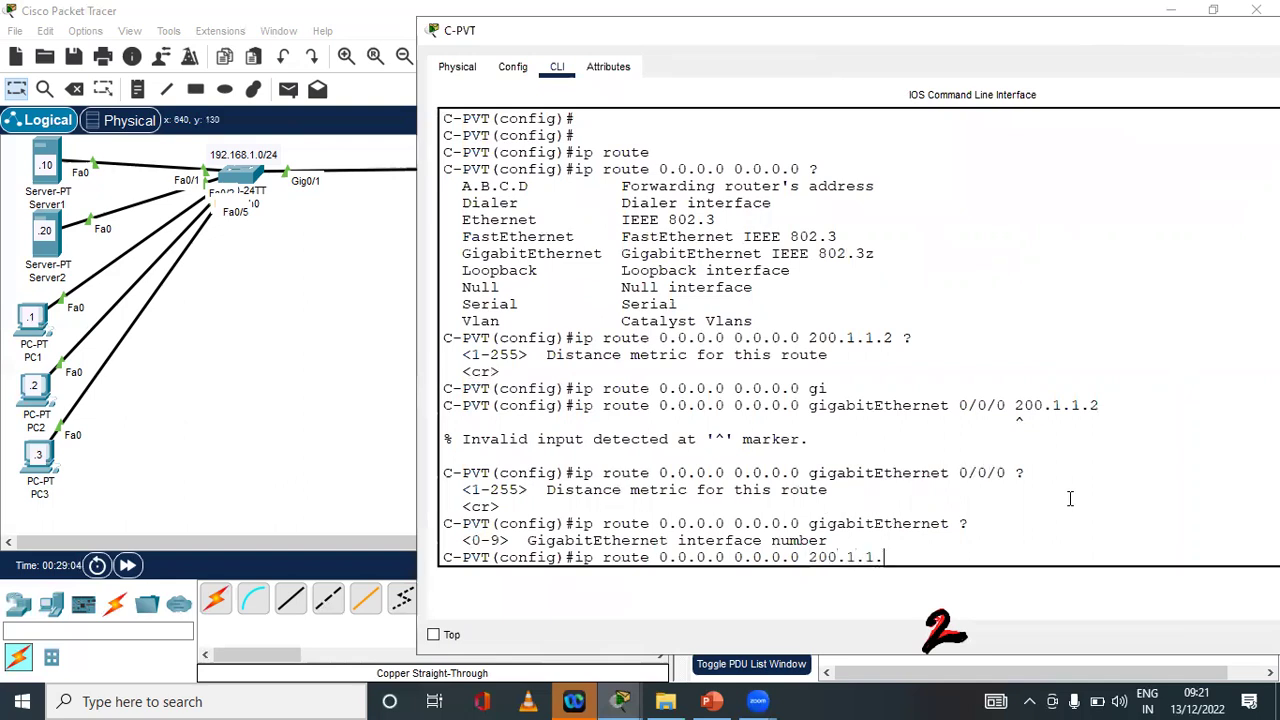
{"action": "type", "text": "2 ?"}
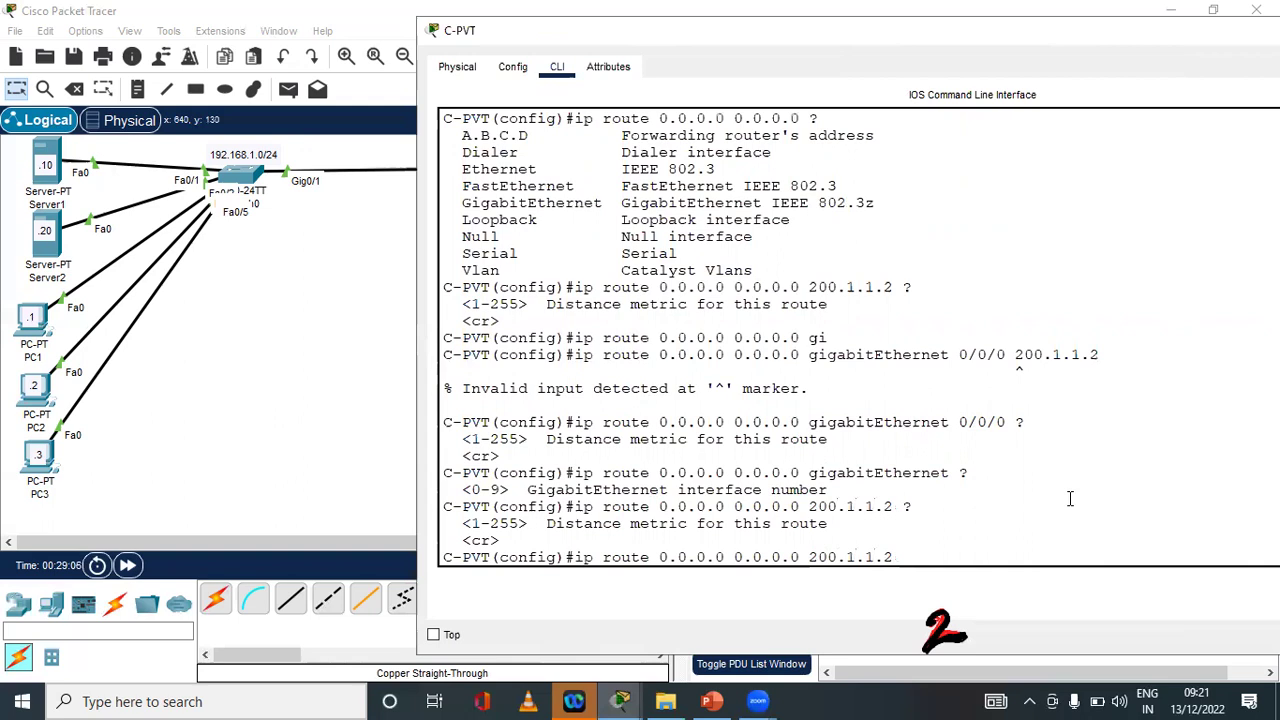
{"action": "key", "text": "Return"}
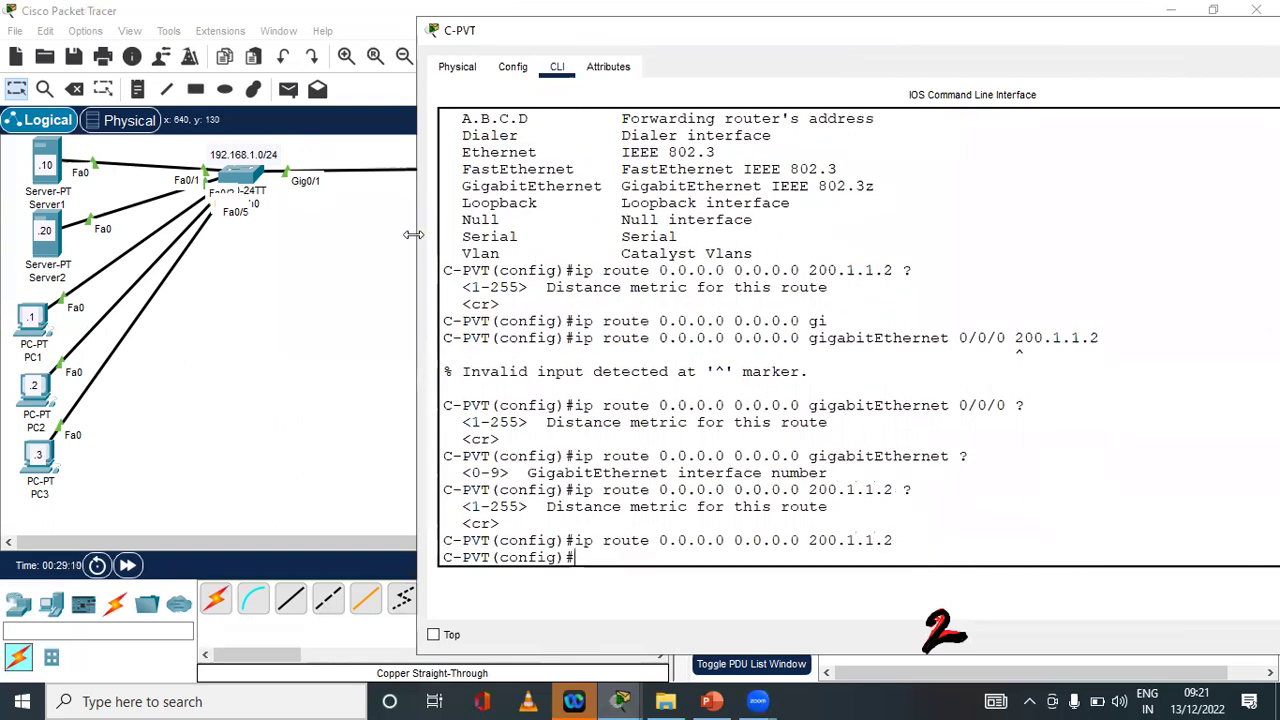
{"action": "left_click_drag", "start_coordinate": [413, 234], "coordinate": [498, 234]}
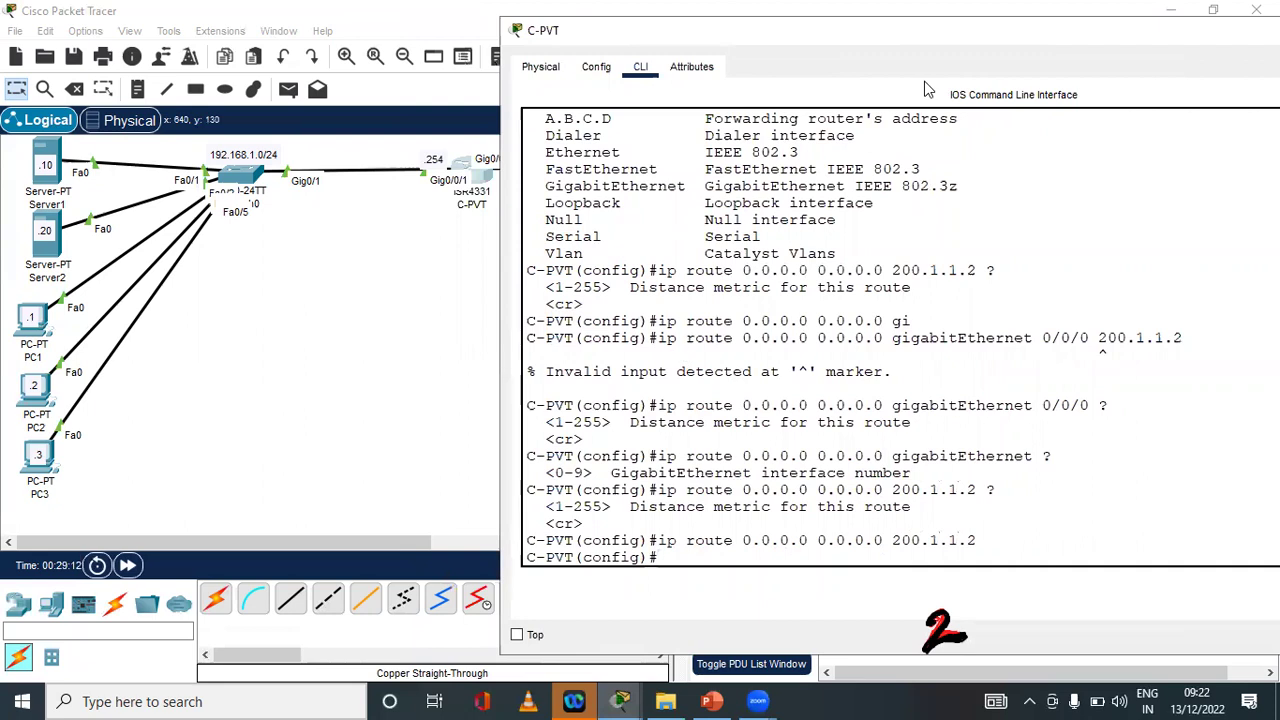
{"action": "left_click_drag", "start_coordinate": [926, 30], "coordinate": [1132, 14]}
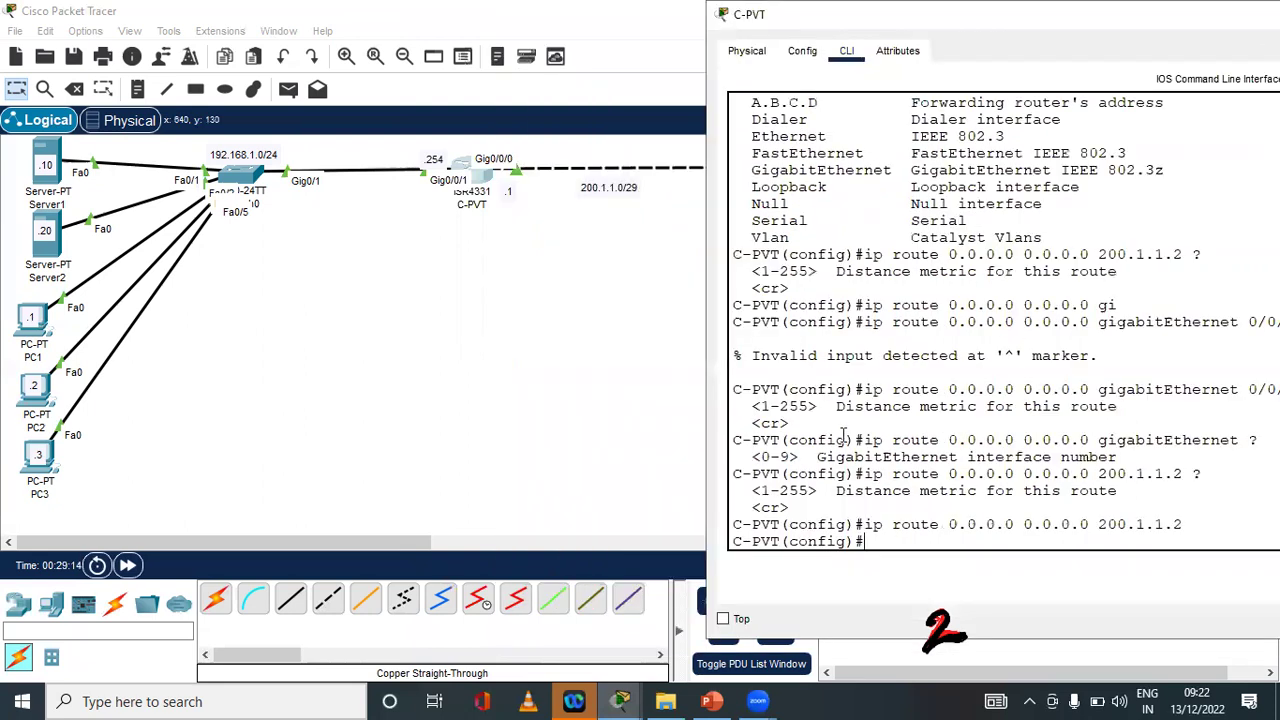
Leave configuration mode and save C-PVT's configuration with write
{"action": "key", "text": "Return"}
{"action": "key", "text": "Return"}
{"action": "key", "text": "ctrl+z"}
{"action": "key", "text": "Return"}
{"action": "key", "text": "Return"}
{"action": "key", "text": "Return"}
{"action": "type", "text": "wr"}
{"action": "key", "text": "Tab"}
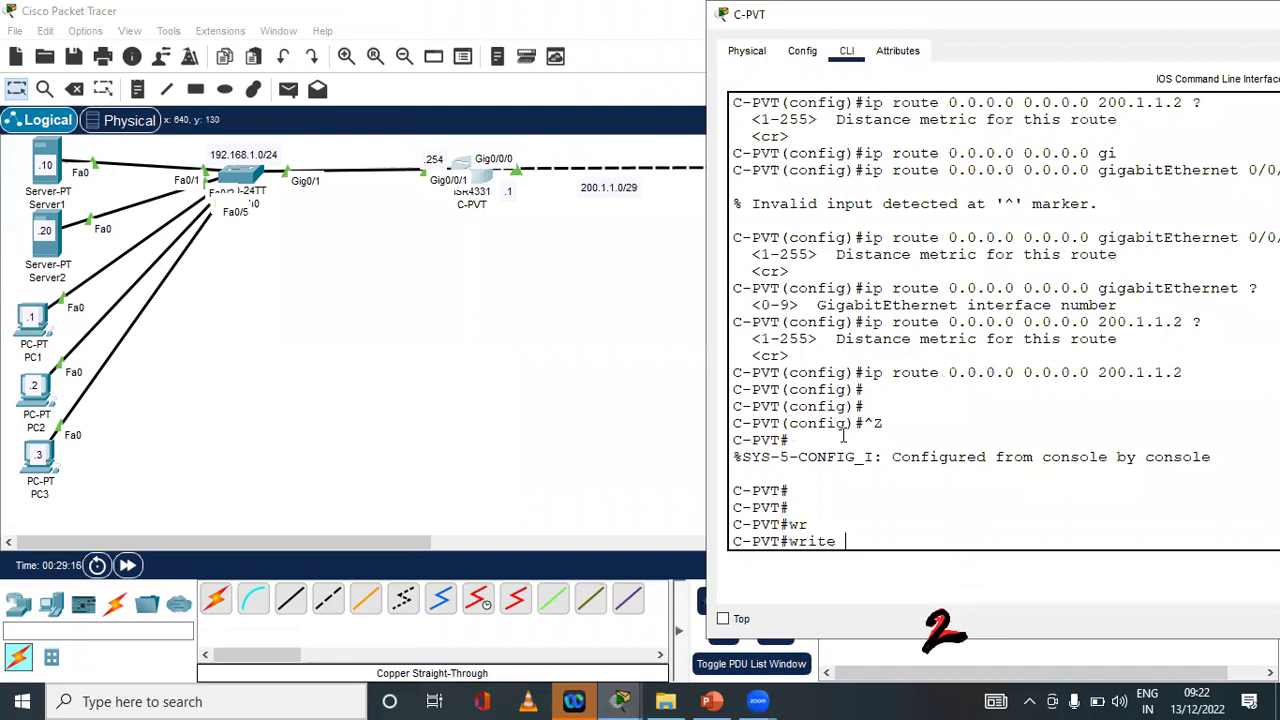
{"action": "key", "text": "Return"}
{"action": "key", "text": "Return"}
{"action": "key", "text": "Return"}
Show the routing table, highlighting the S* 0.0.0.0/0 via 200.1.1.2 entry, and close C-PVT
{"action": "key", "text": "Return"}
{"action": "key", "text": "Return"}
{"action": "key", "text": "Return"}
{"action": "type", "text": "sh"}
{"action": "key", "text": "Tab"}
{"action": "type", "text": "ip roui"}
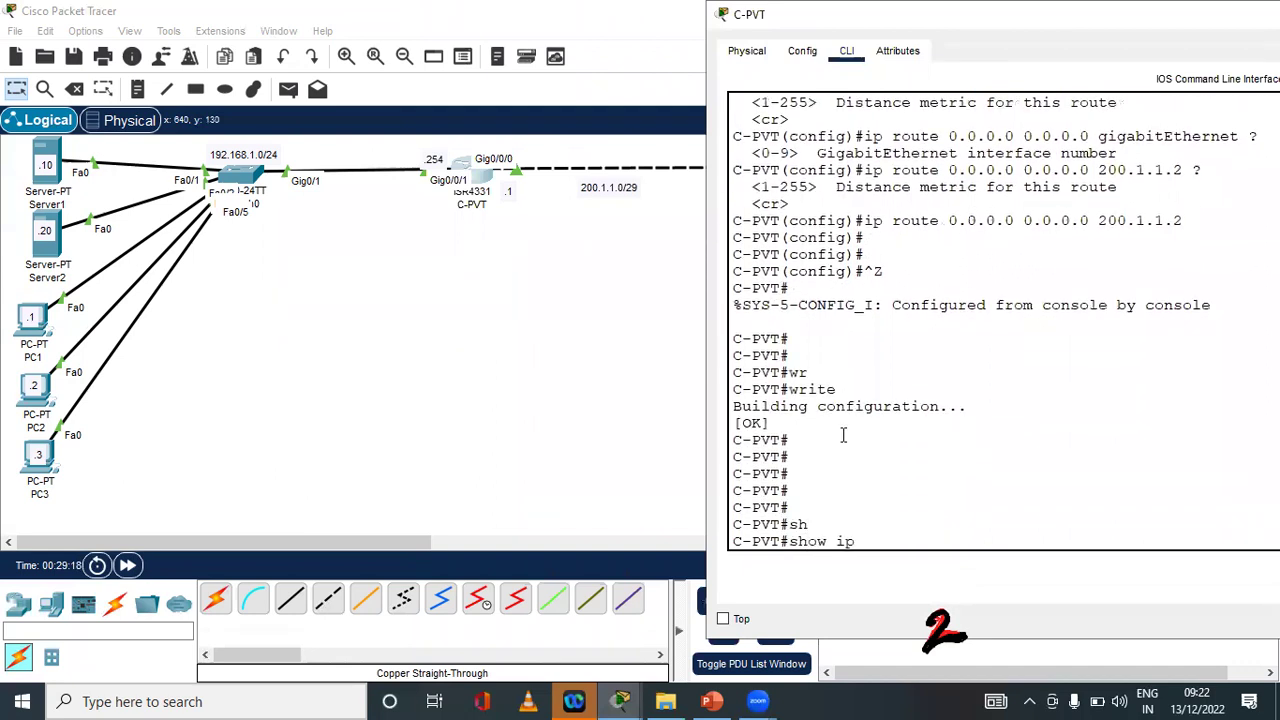
{"action": "key", "text": "Tab"}
{"action": "key", "text": "BackSpace"}
{"action": "key", "text": "Tab"}
{"action": "key", "text": "Return"}
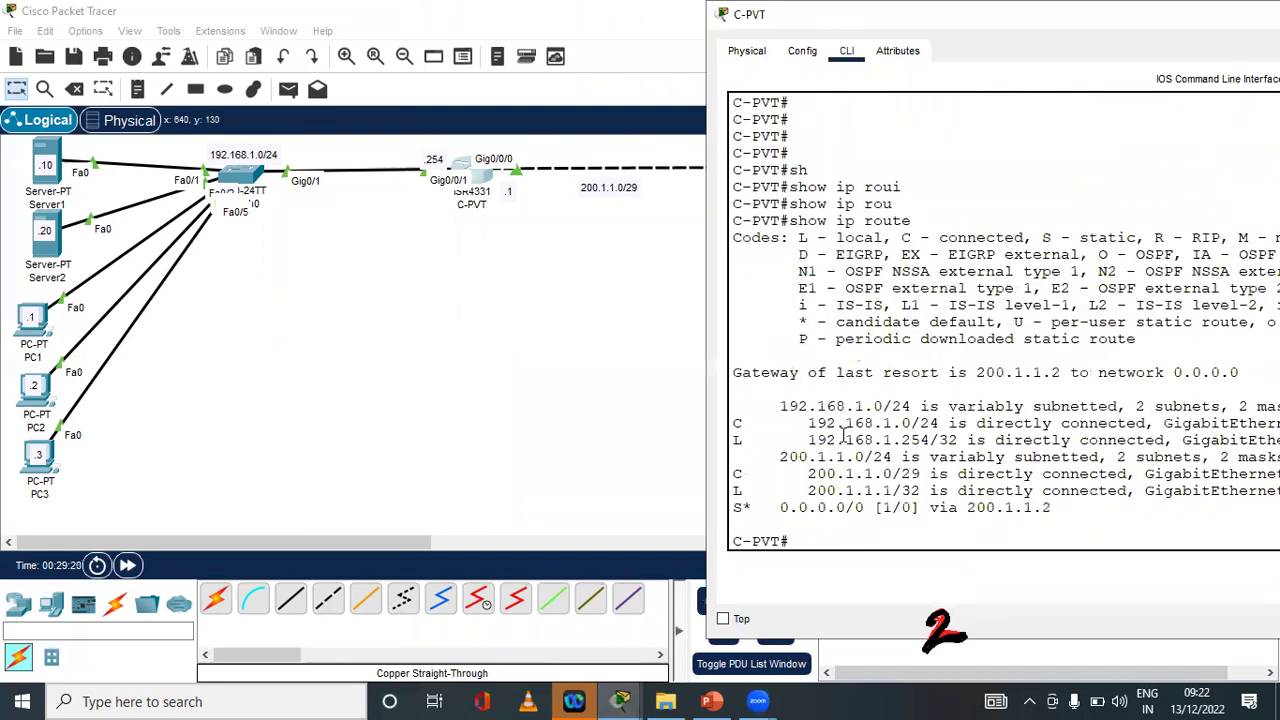
{"action": "left_click_drag", "start_coordinate": [1236, 372], "coordinate": [930, 442]}
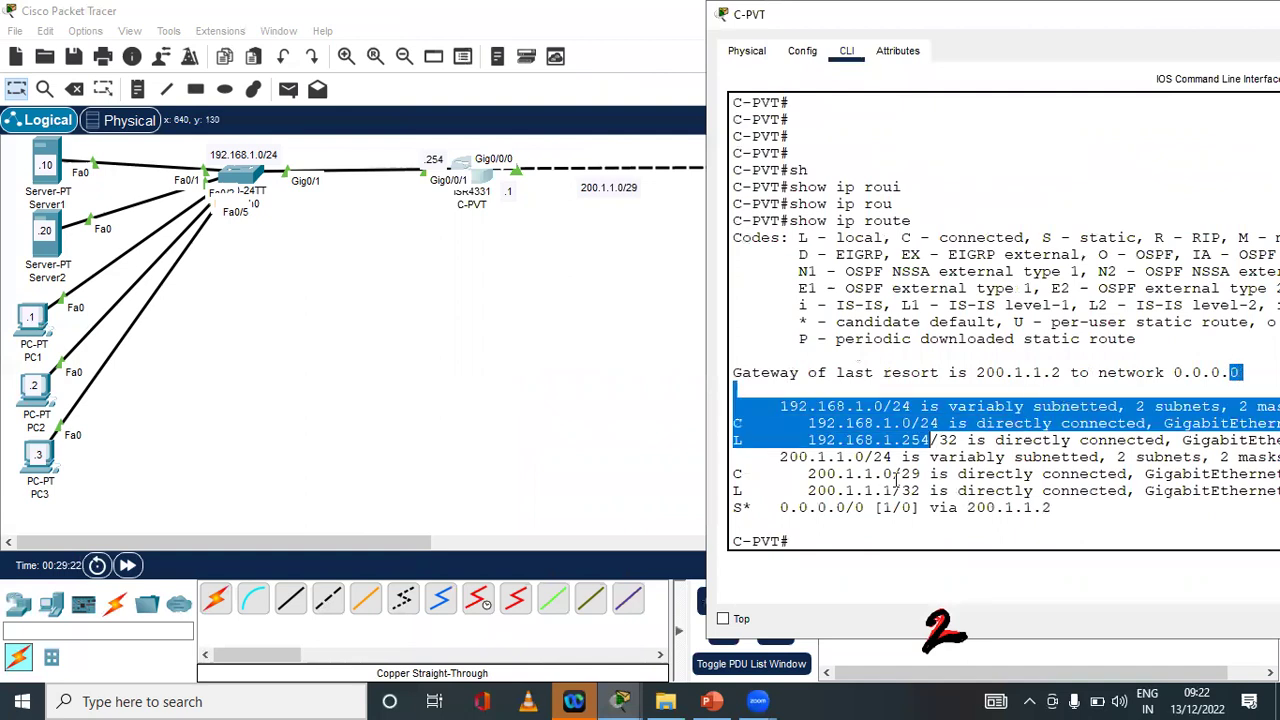
{"action": "left_click", "coordinate": [787, 510]}
{"action": "left_click_drag", "start_coordinate": [824, 505], "coordinate": [1094, 506]}
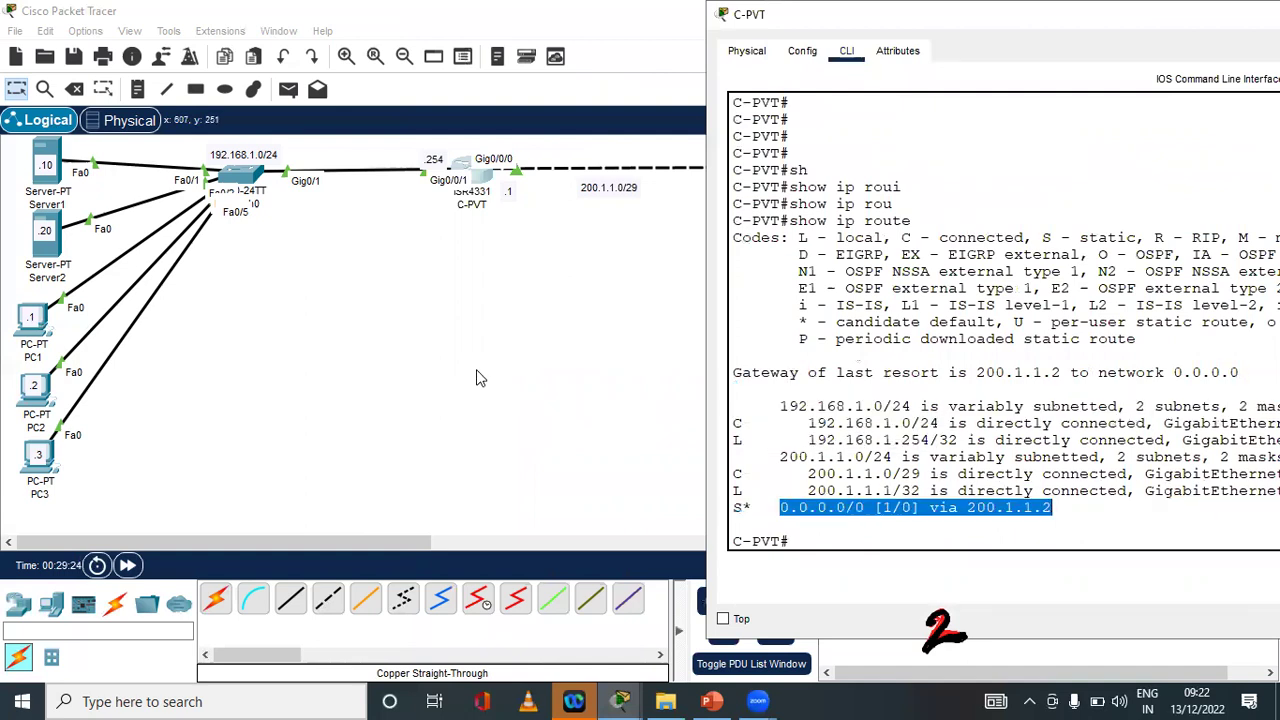
{"action": "key", "text": "alt+F4"}
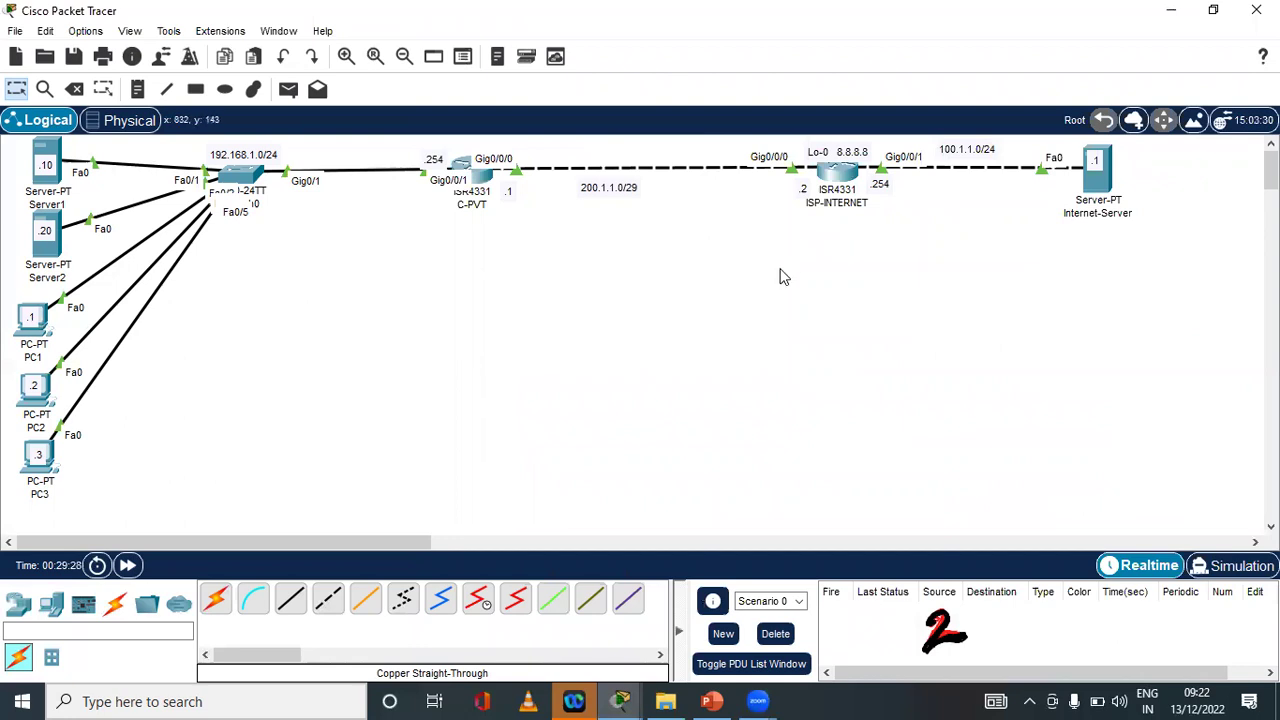
Open index.html from Server1's HTTP service for editing
{"action": "left_click", "coordinate": [45, 168]}
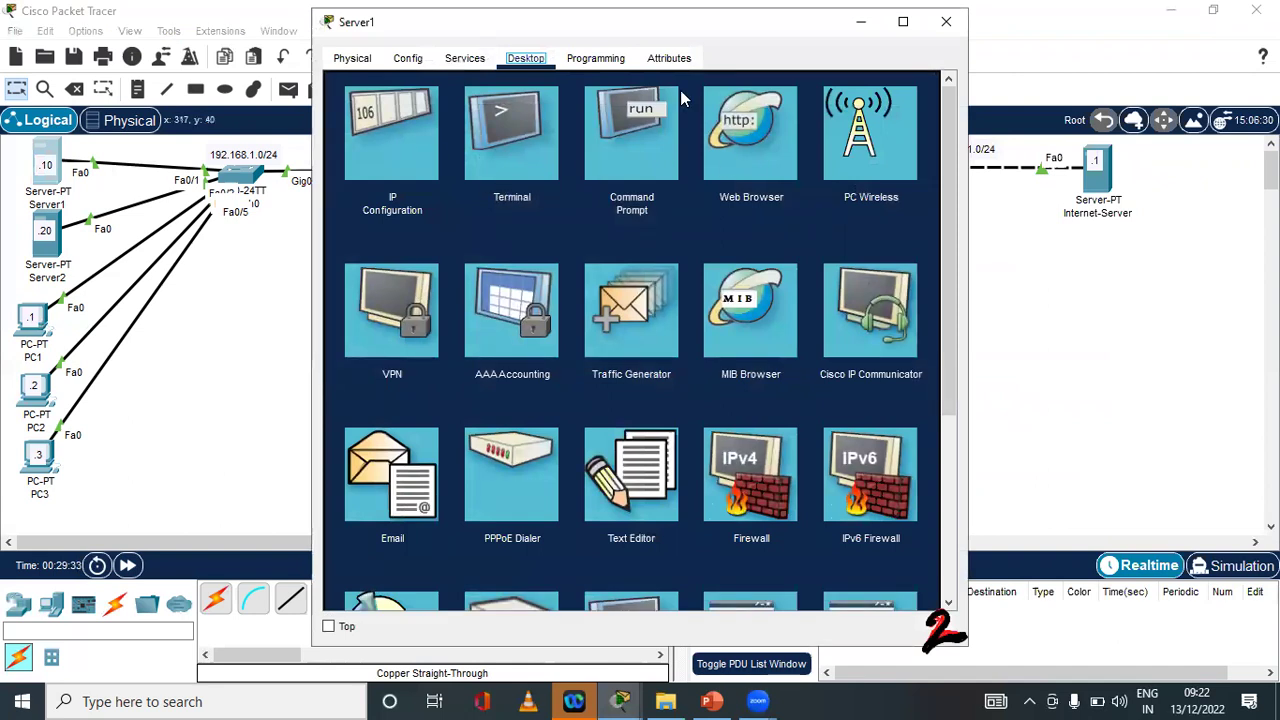
{"action": "left_click", "coordinate": [407, 58]}
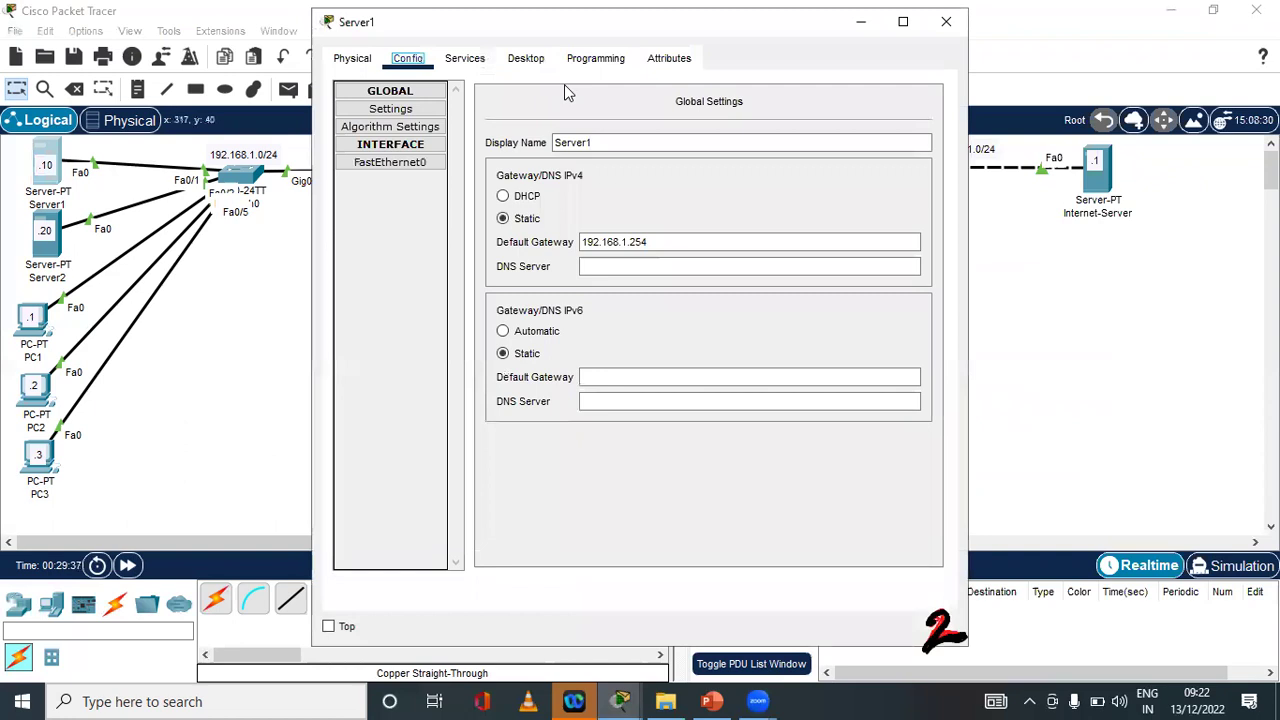
{"action": "left_click_drag", "start_coordinate": [775, 21], "coordinate": [748, 181]}
{"action": "left_click", "coordinate": [447, 218]}
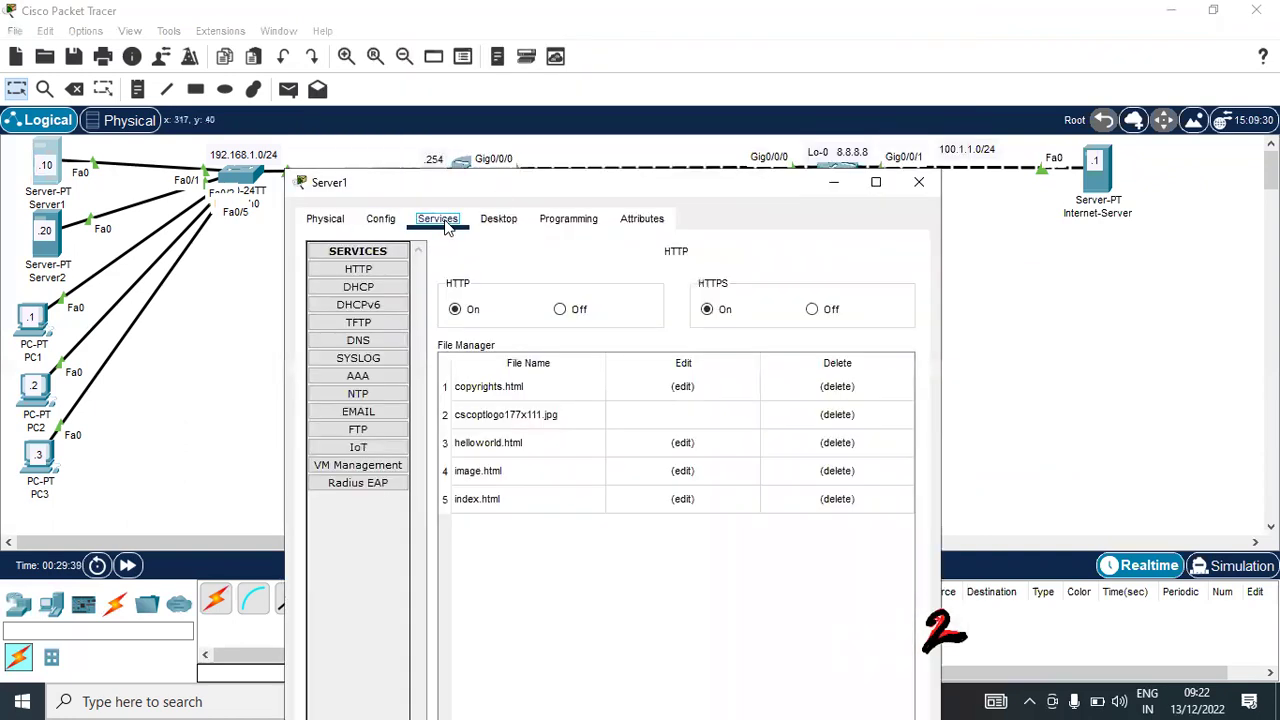
{"action": "left_click", "coordinate": [358, 270]}
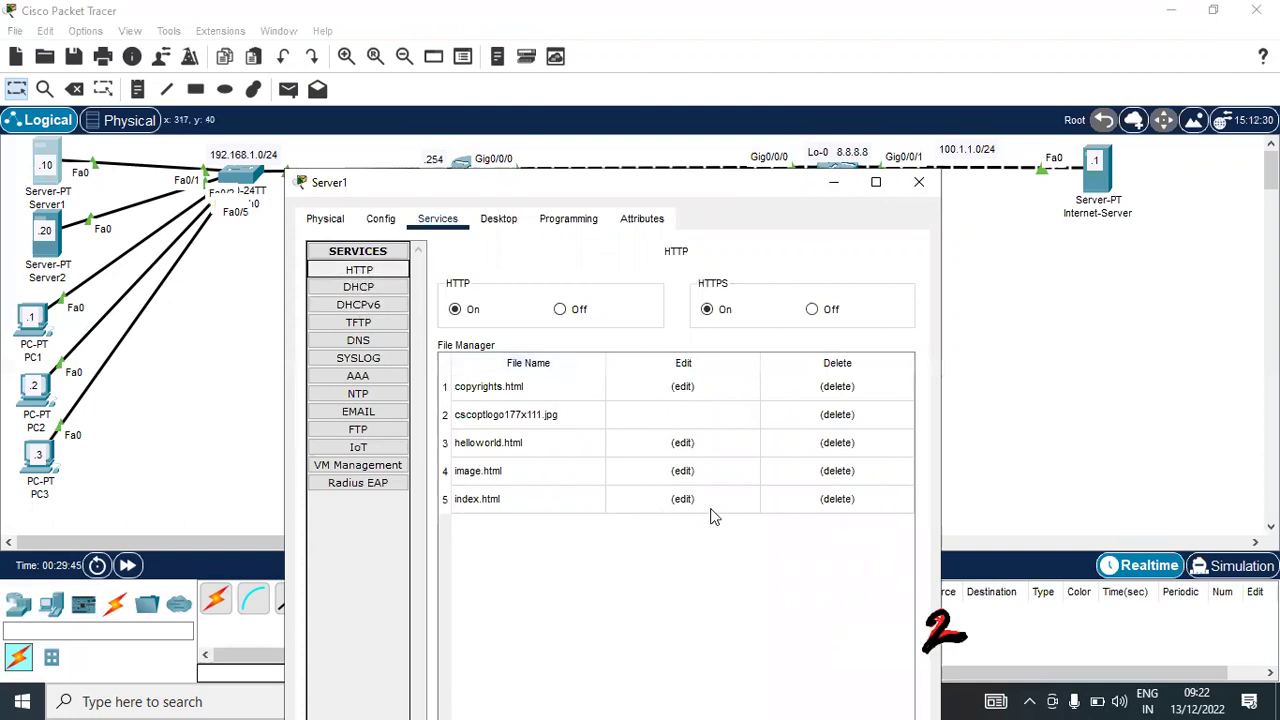
{"action": "left_click", "coordinate": [684, 499]}
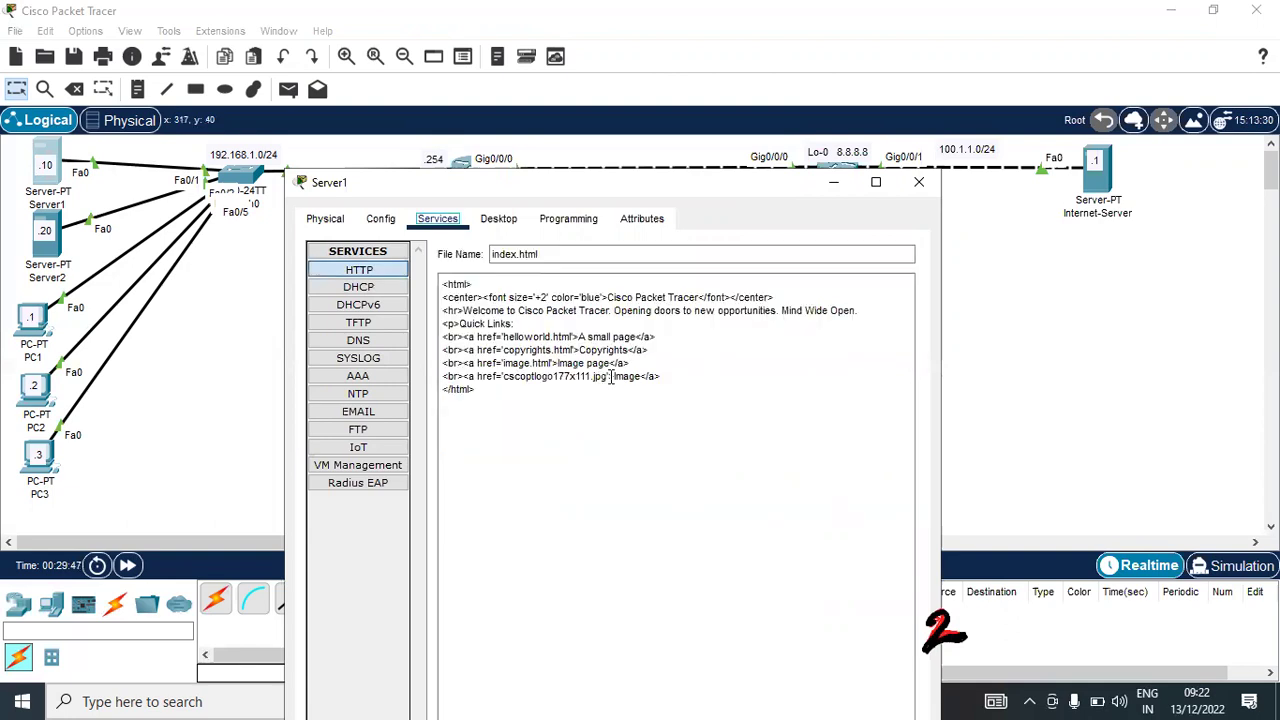
Add 'Server 192.168.1.10' after the welcome line, save over index.html, and close Server1
{"action": "left_click", "coordinate": [857, 310]}
{"action": "type", "text": "."}
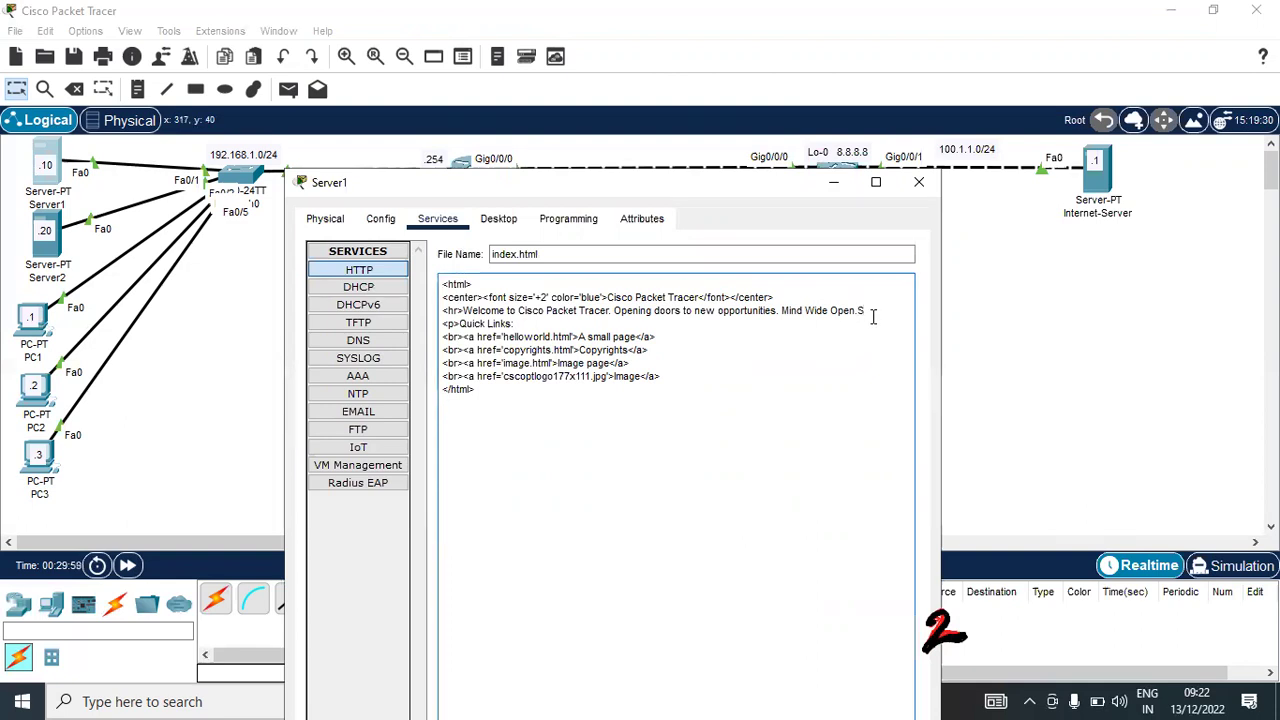
{"action": "type", "text": "rver"}
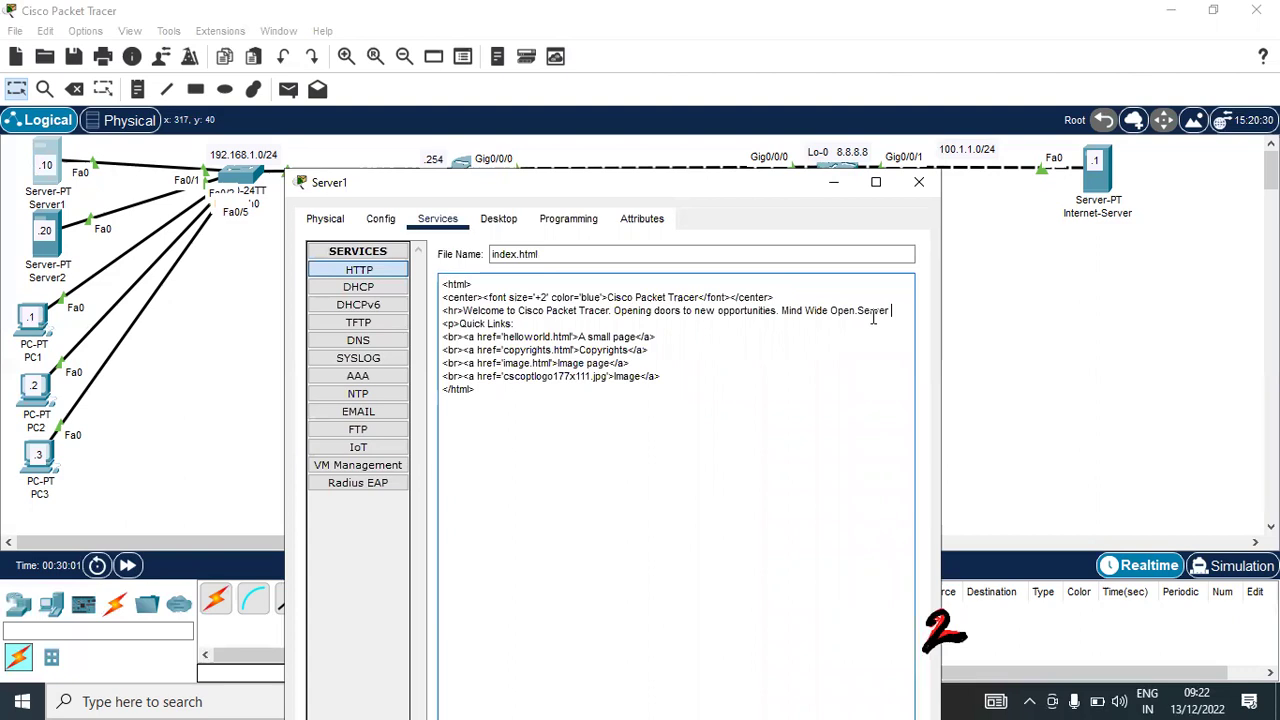
{"action": "type", "text": " 192.1"}
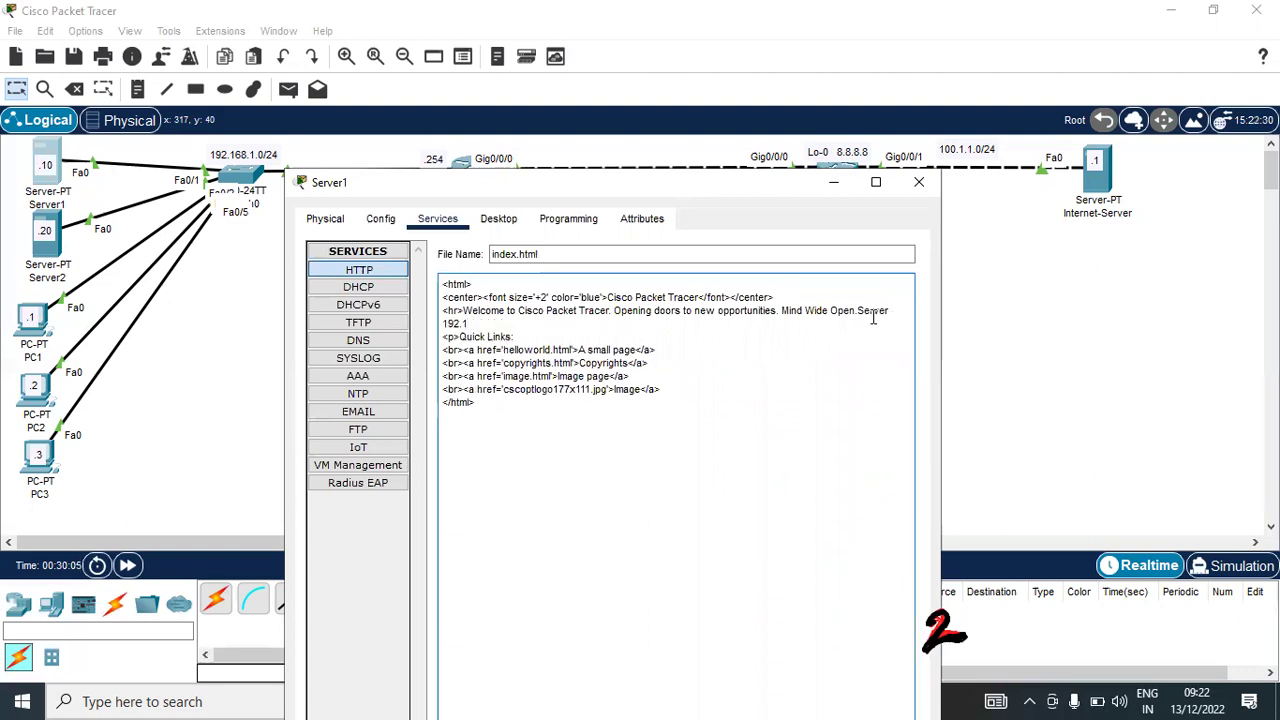
{"action": "type", "text": "68.1.10"}
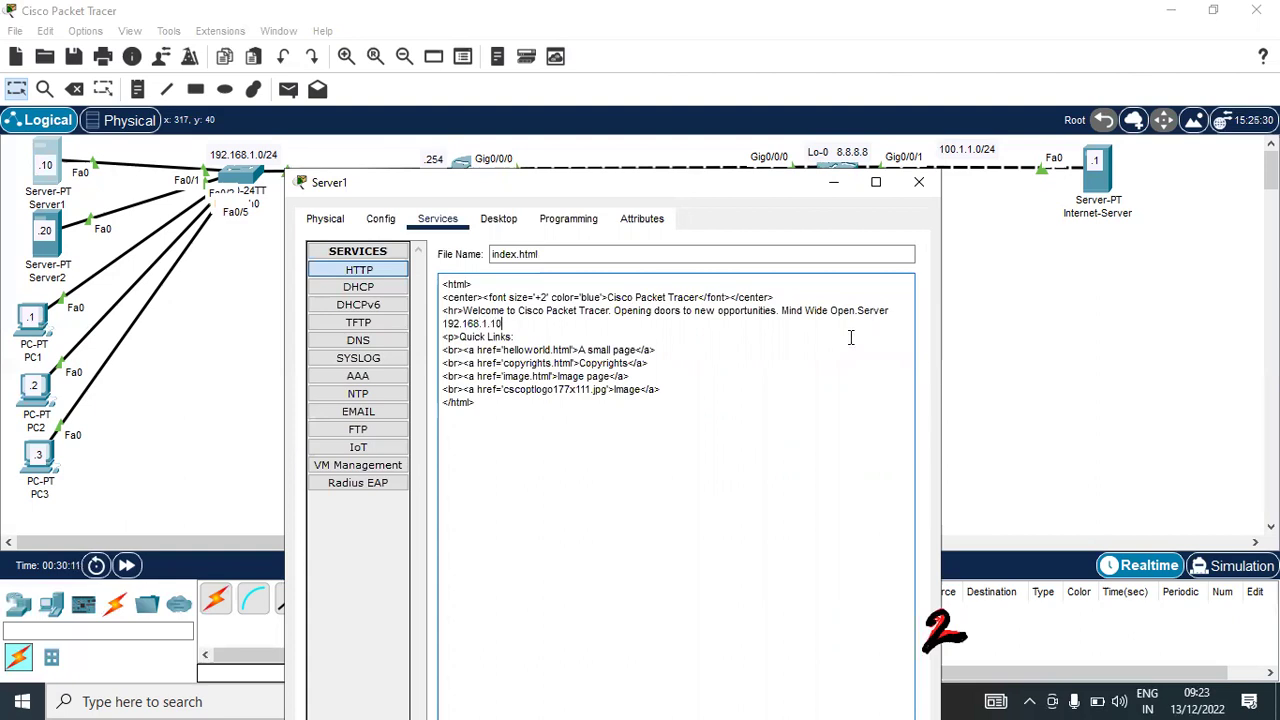
{"action": "left_click_drag", "start_coordinate": [742, 184], "coordinate": [727, 90]}
{"action": "left_click", "coordinate": [850, 606]}
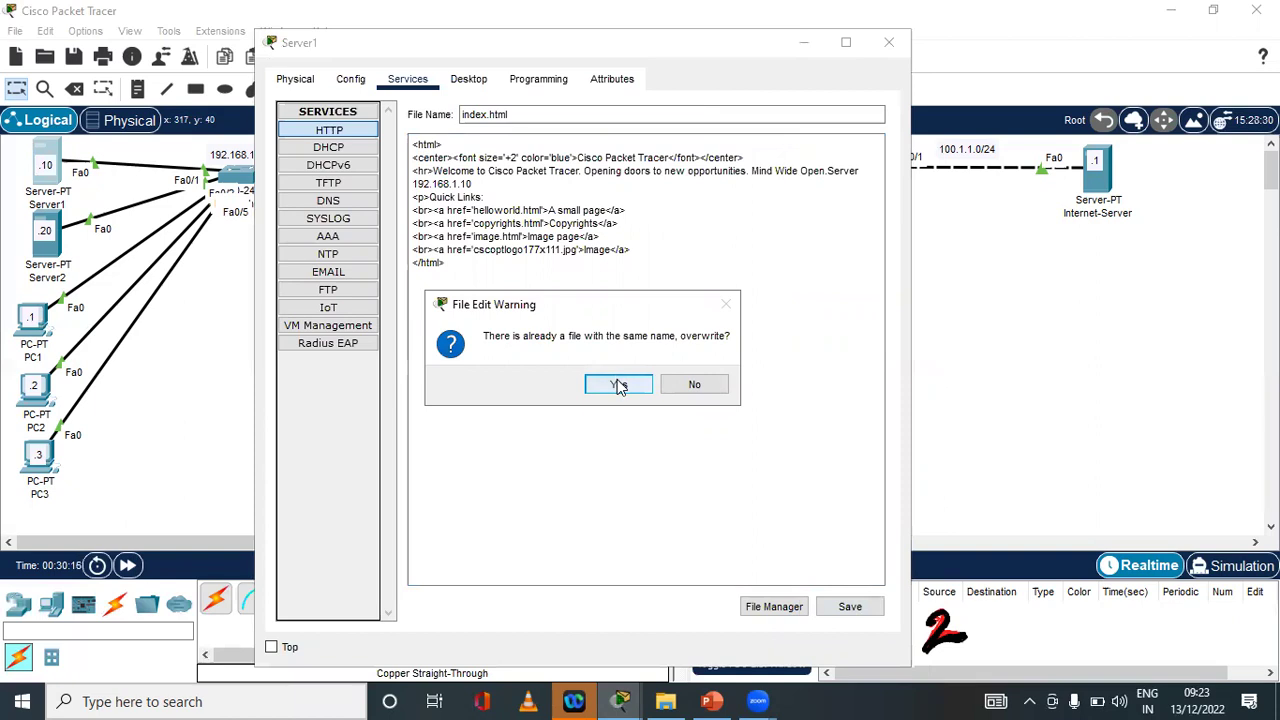
{"action": "left_click", "coordinate": [618, 384]}
{"action": "left_click", "coordinate": [50, 250]}
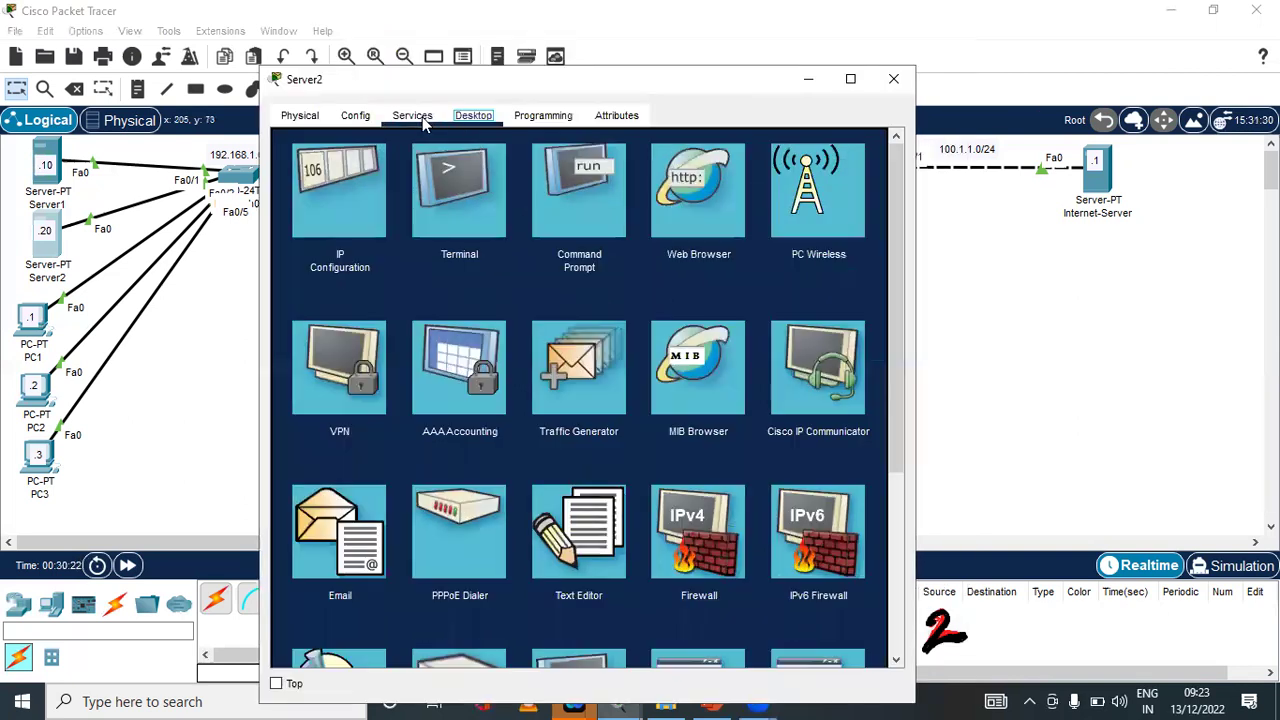
Add 'Server 2' and '192.168.1.20' to Server2's index.html and save it over the original
{"action": "left_click", "coordinate": [414, 115]}
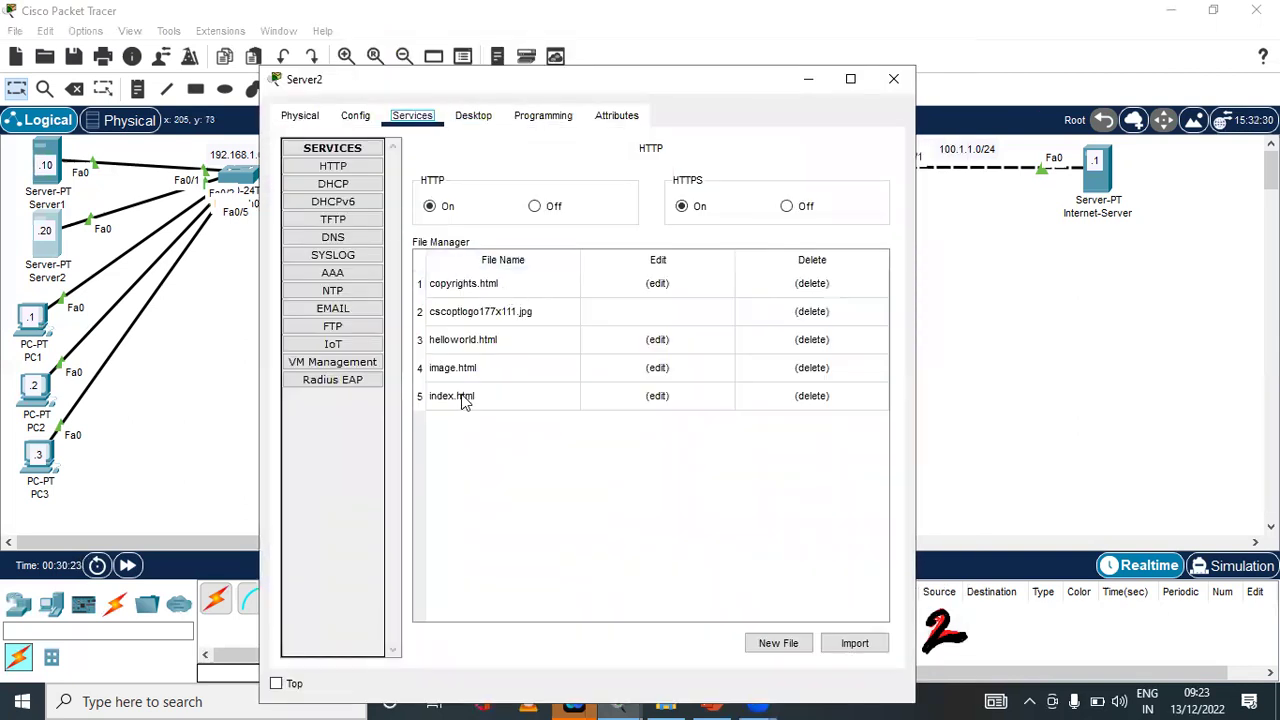
{"action": "left_click", "coordinate": [657, 396]}
{"action": "left_click", "coordinate": [838, 208]}
{"action": "type", "text": "Ser"}
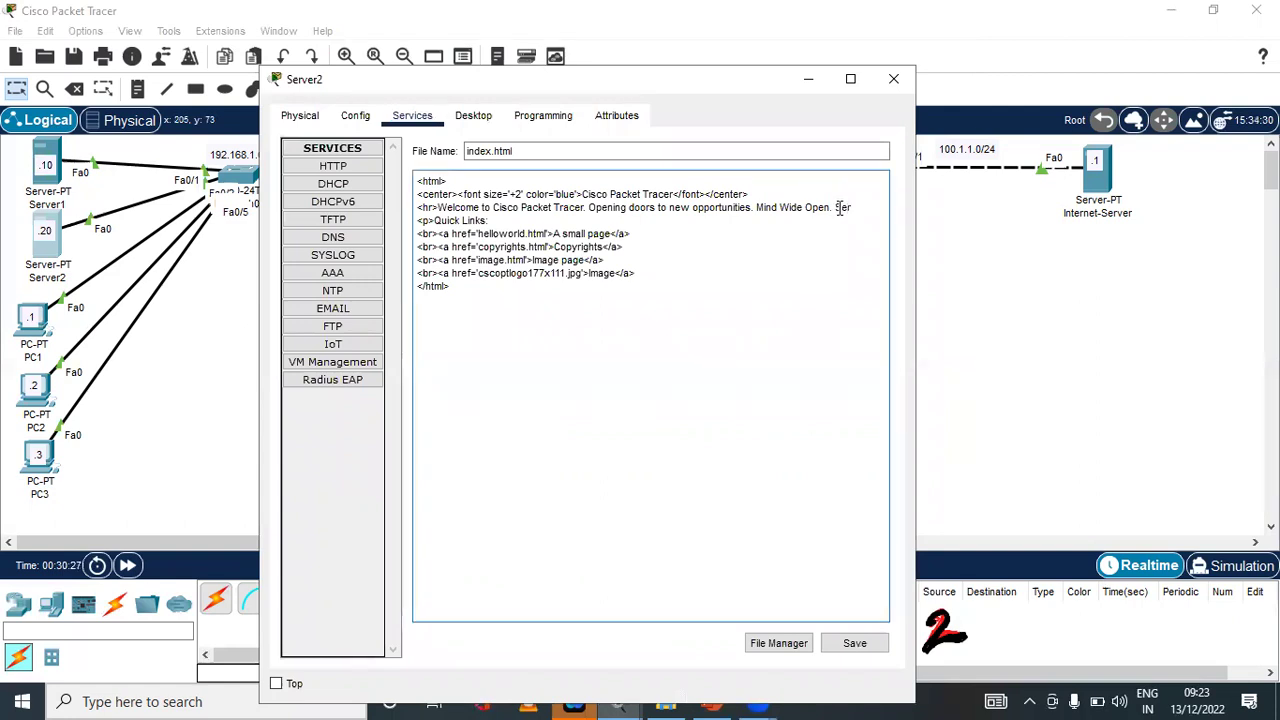
{"action": "type", "text": "ver 2"}
{"action": "key", "text": "Return"}
{"action": "type", "text": "192.168.1"}
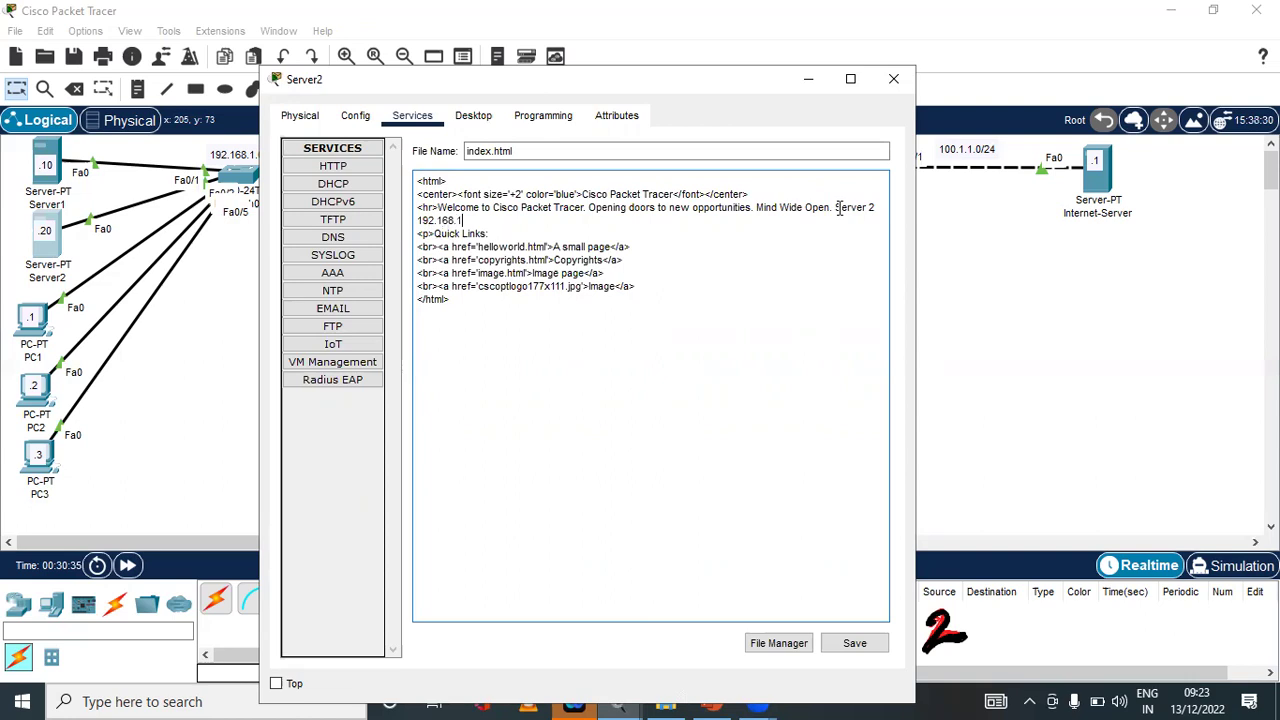
{"action": "type", "text": ".20"}
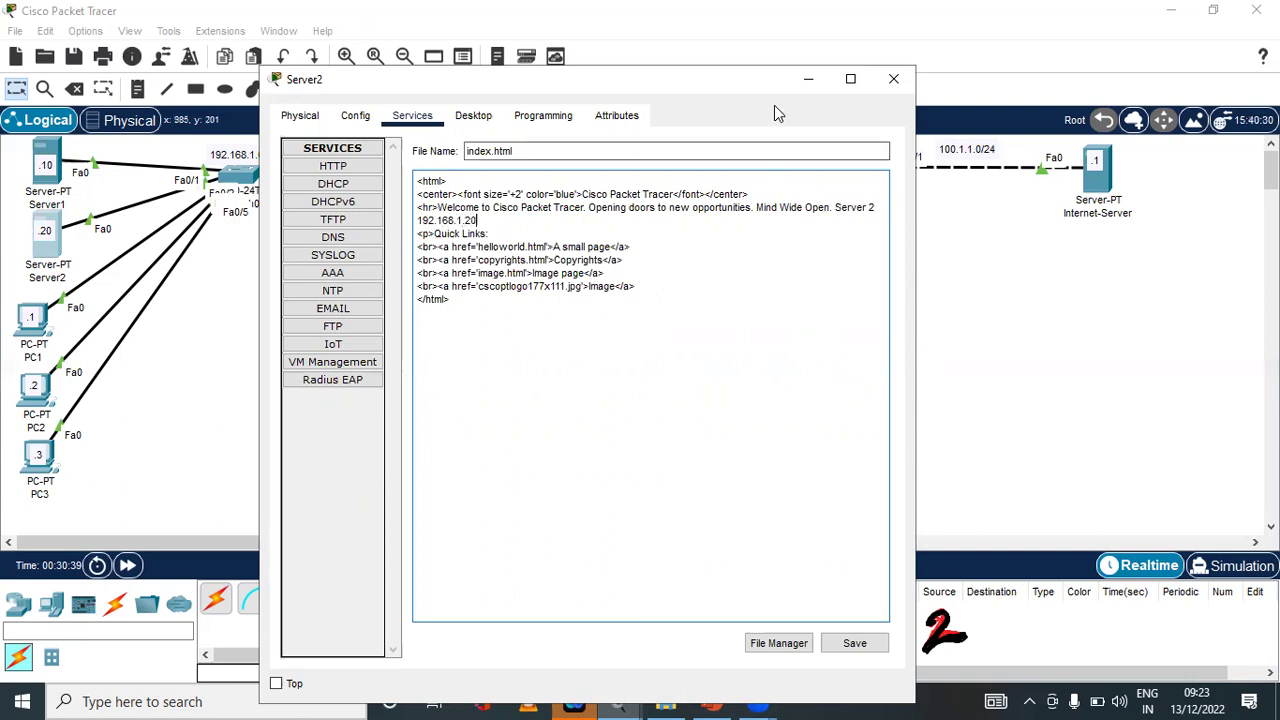
{"action": "left_click_drag", "start_coordinate": [767, 92], "coordinate": [823, 27]}
{"action": "left_click", "coordinate": [908, 580]}
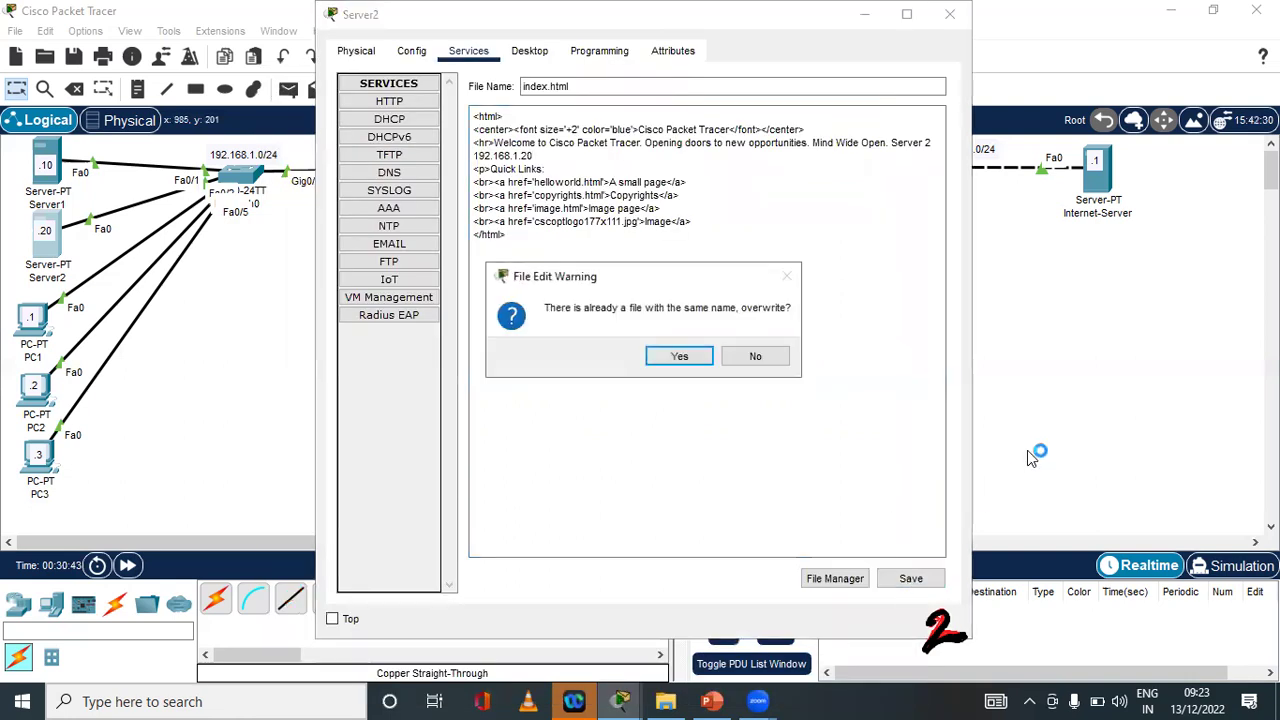
{"action": "key", "text": "Return"}
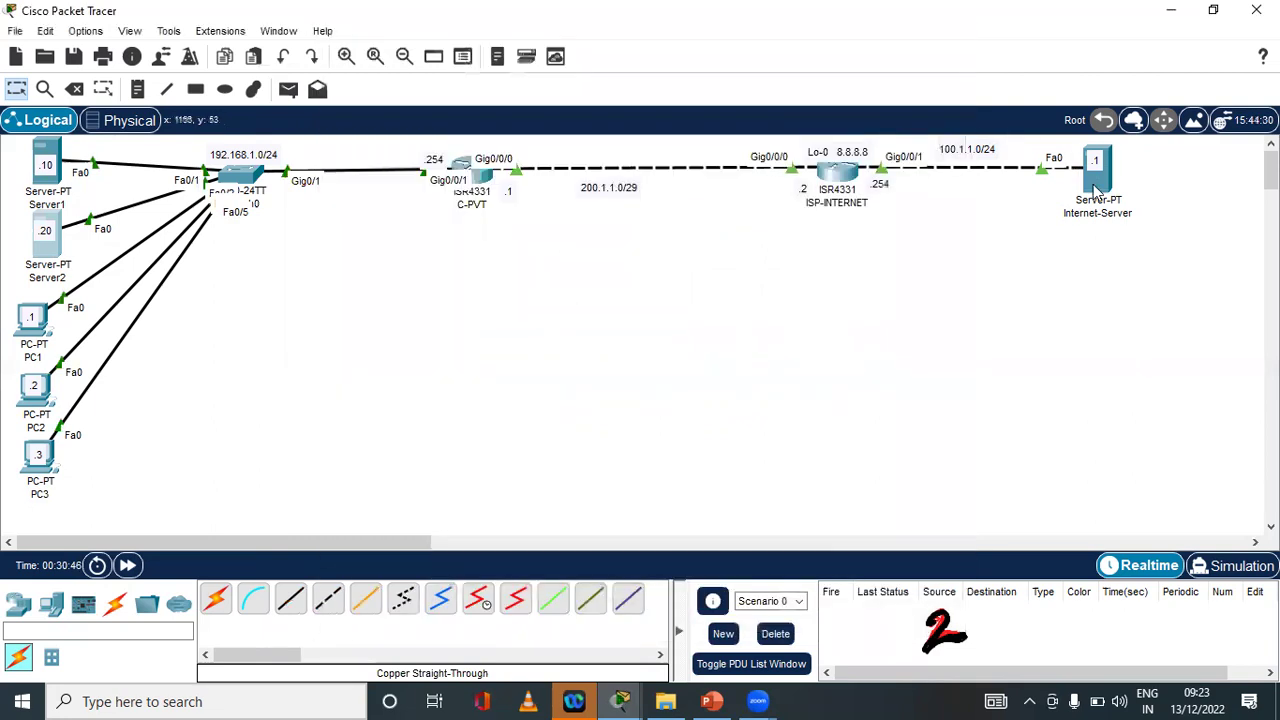
Open the Internet-Server's HTTP index.html file for editing
{"action": "left_click", "coordinate": [1097, 172]}
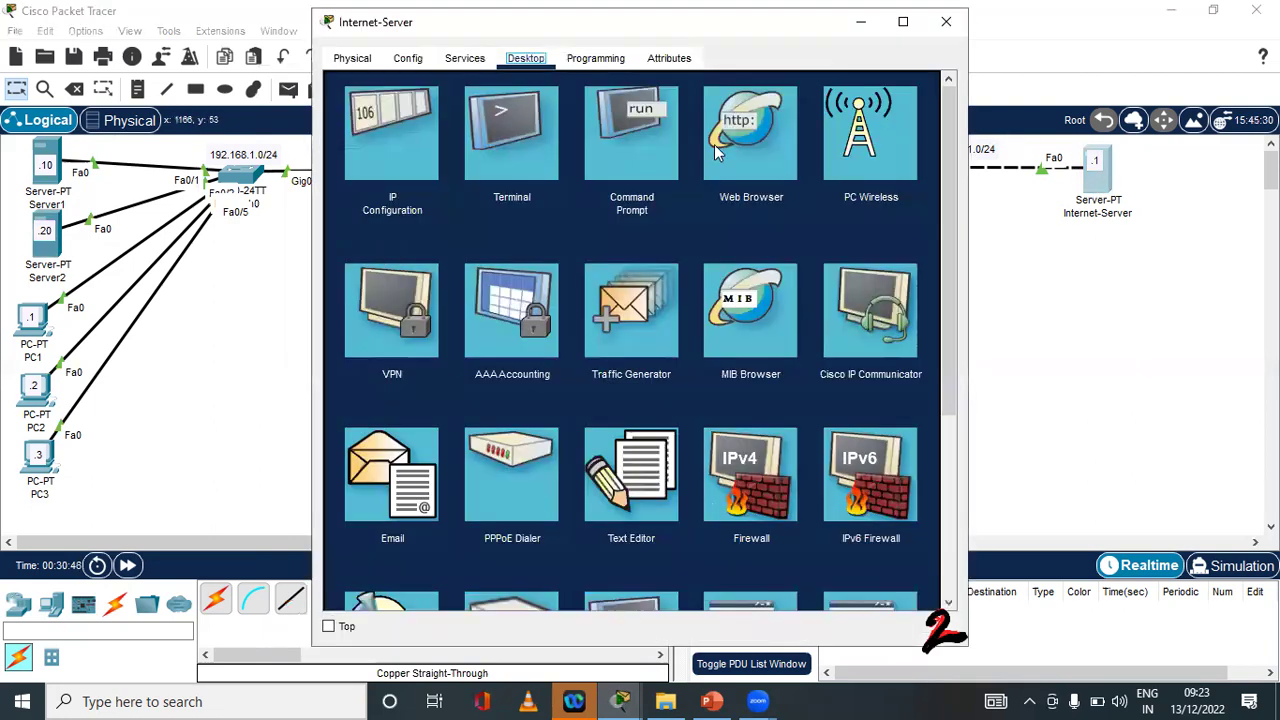
{"action": "left_click_drag", "start_coordinate": [478, 22], "coordinate": [360, 85]}
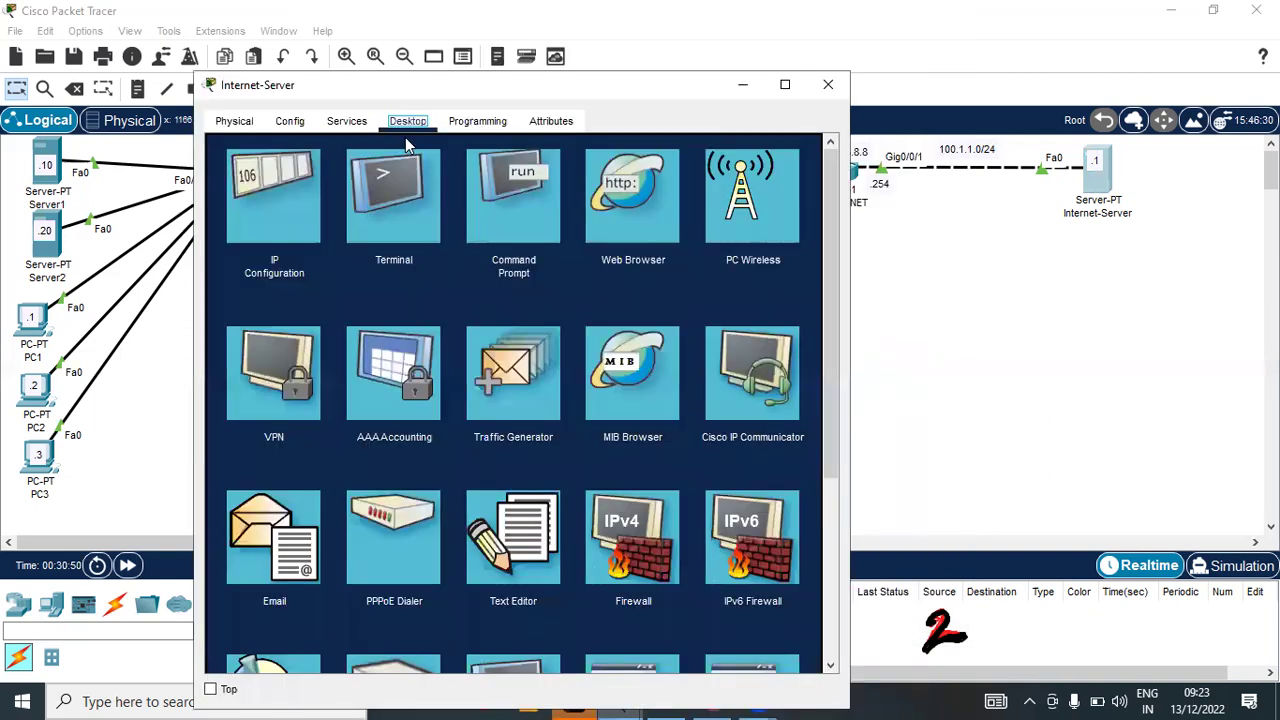
{"action": "left_click", "coordinate": [347, 121]}
{"action": "left_click", "coordinate": [388, 410]}
{"action": "left_click", "coordinate": [591, 402]}
Add 'Public Server 100.1.1.1' after the welcome text, save index.html and close the window
{"action": "left_click", "coordinate": [770, 212]}
{"action": "type", "text": "Public Serever"}
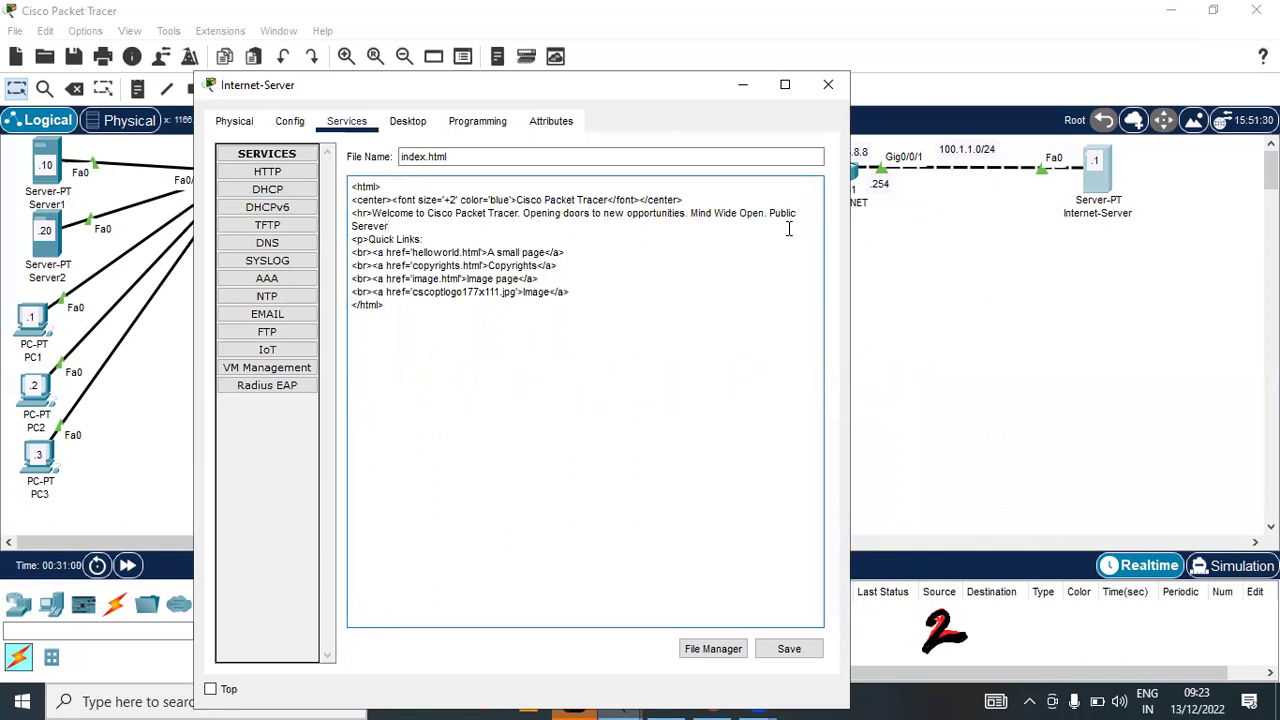
{"action": "key", "text": "BackSpace"}
{"action": "key", "text": "BackSpace"}
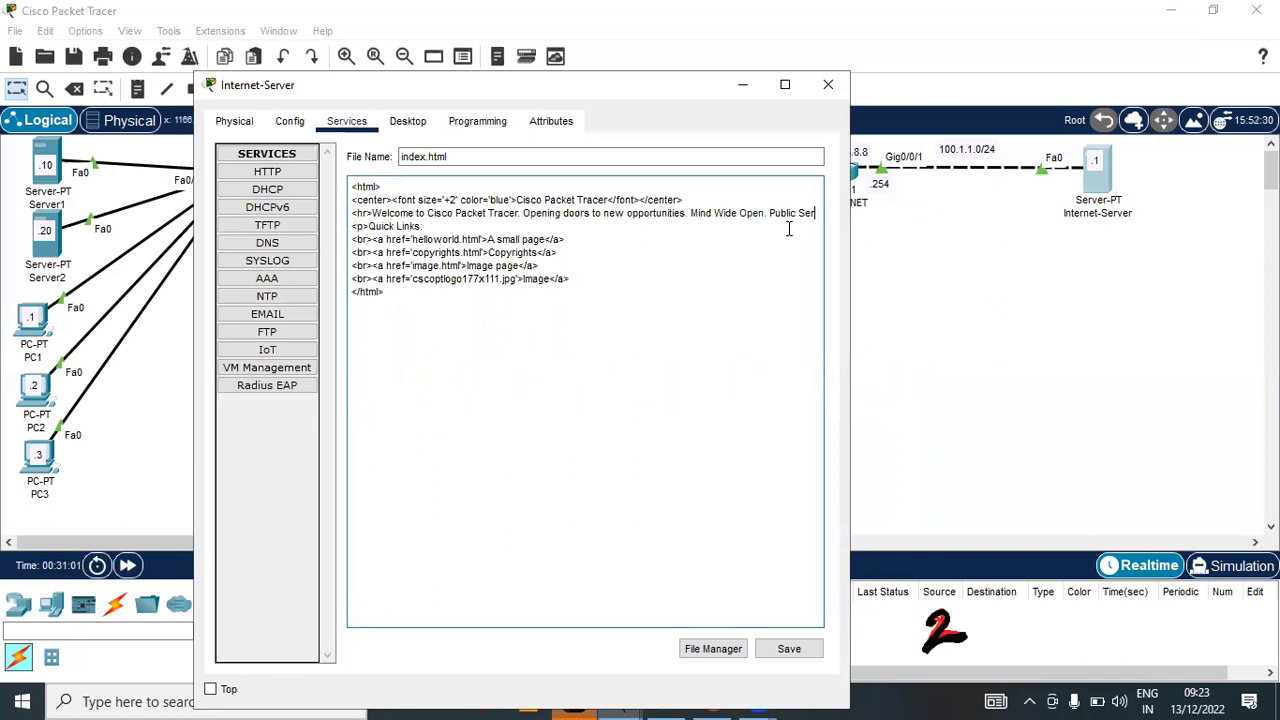
{"action": "type", "text": "ver 1"}
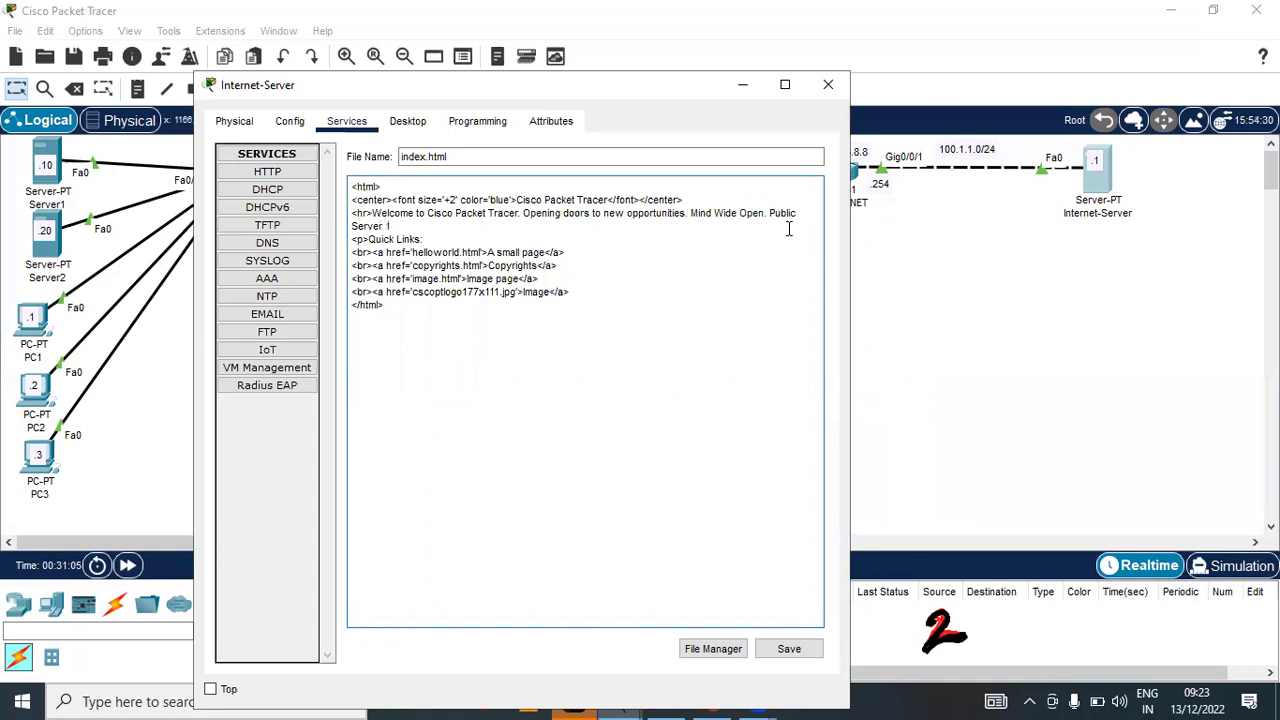
{"action": "type", "text": "00.1.1."}
{"action": "left_click_drag", "start_coordinate": [675, 88], "coordinate": [683, 17]}
{"action": "left_click", "coordinate": [812, 585]}
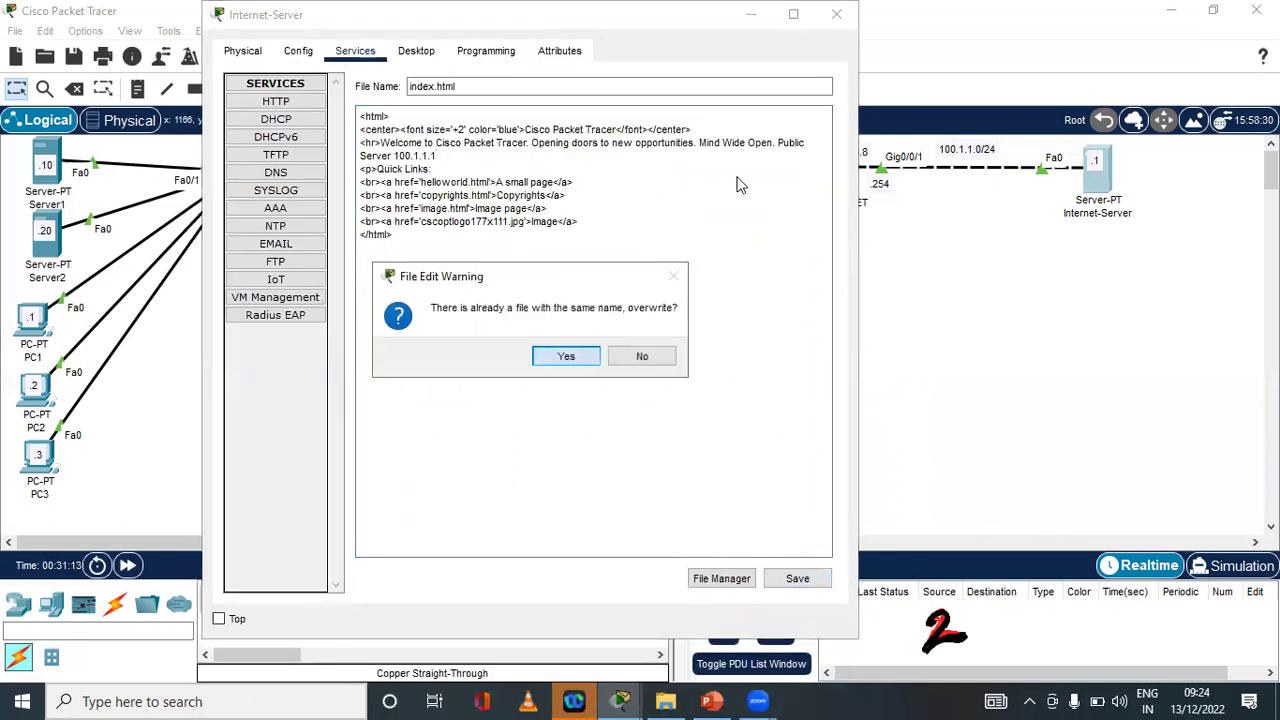
{"action": "key", "text": "Return"}
{"action": "left_click", "coordinate": [836, 14]}
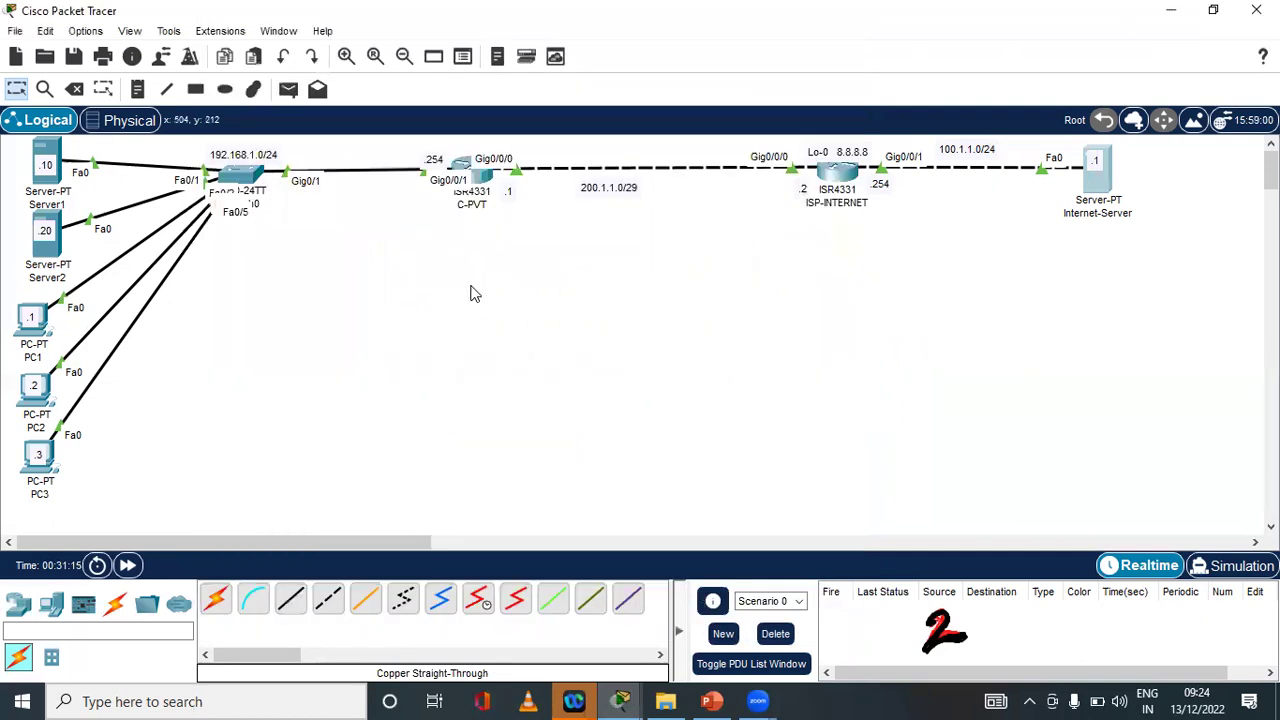
Check C-PVT's routing table for the default route via 200.1.1.2, then close it
{"action": "left_click", "coordinate": [487, 186]}
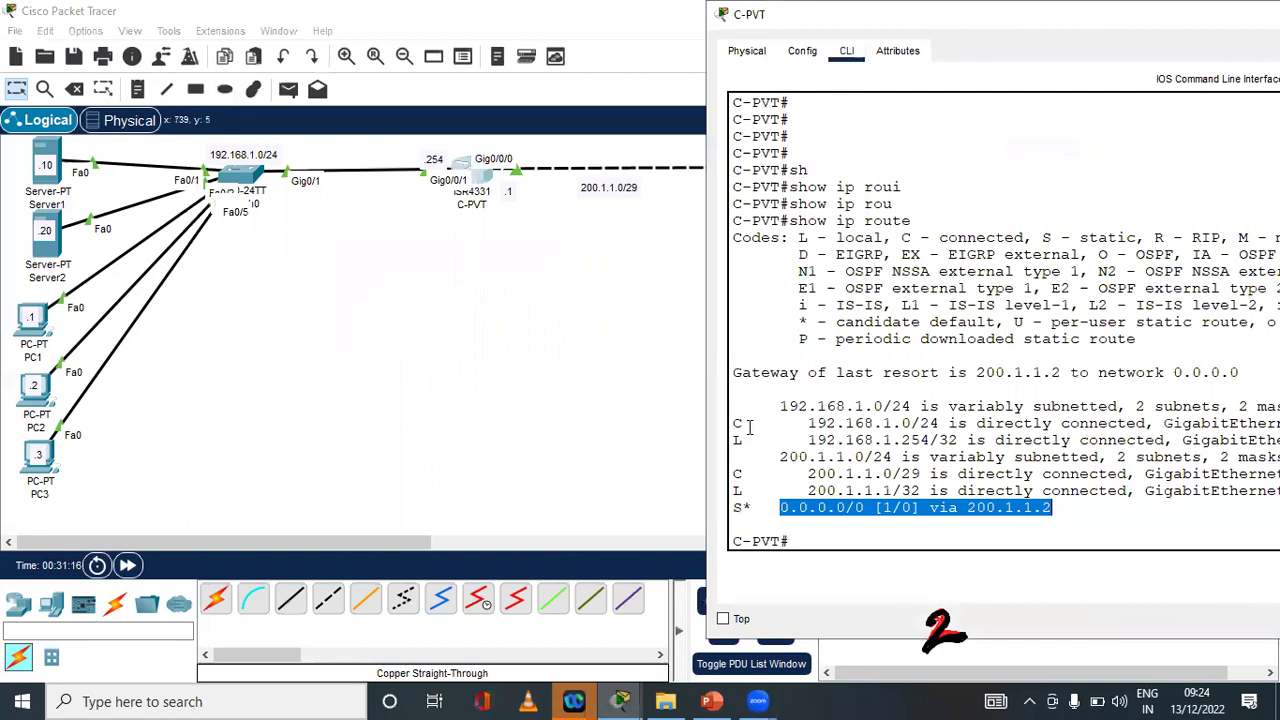
{"action": "left_click_drag", "start_coordinate": [800, 14], "coordinate": [459, 53]}
{"action": "key", "text": "Return"}
{"action": "key", "text": "Return"}
{"action": "key", "text": "Return"}
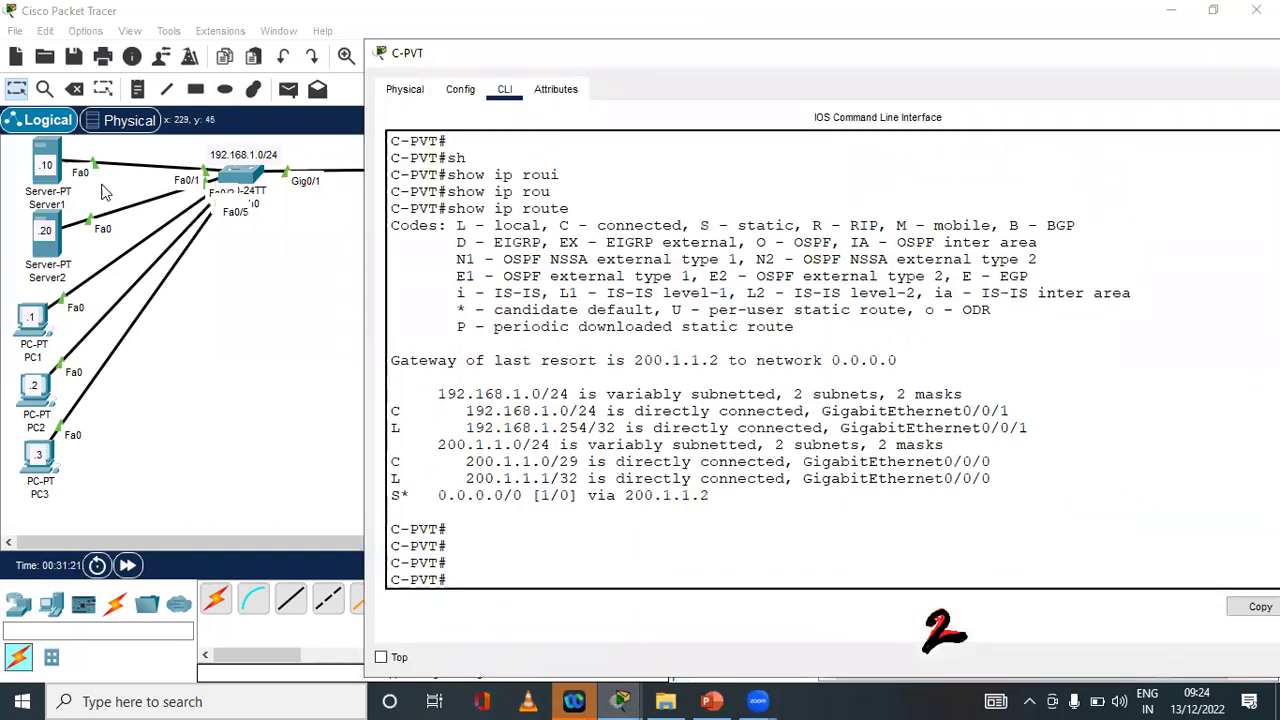
{"action": "left_click", "coordinate": [55, 180]}
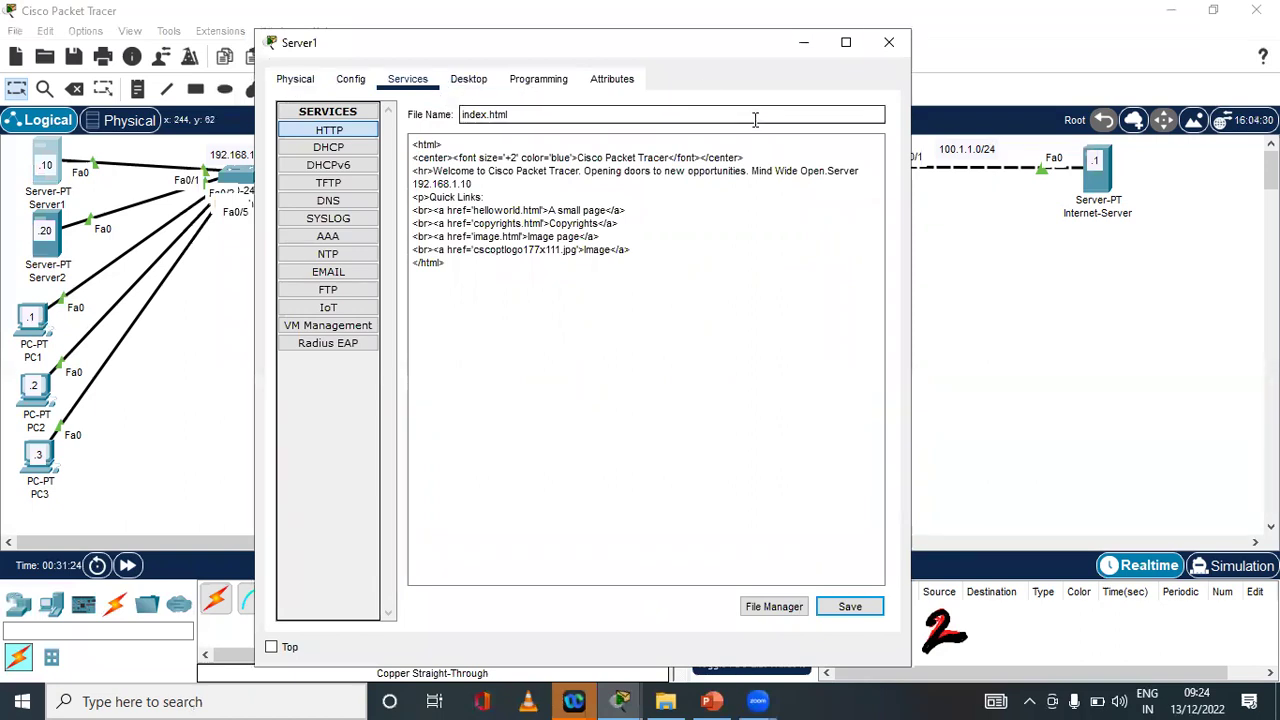
Browse to 100.1.1.1 in Server1's web browser, then put the window away
{"action": "left_click", "coordinate": [468, 80]}
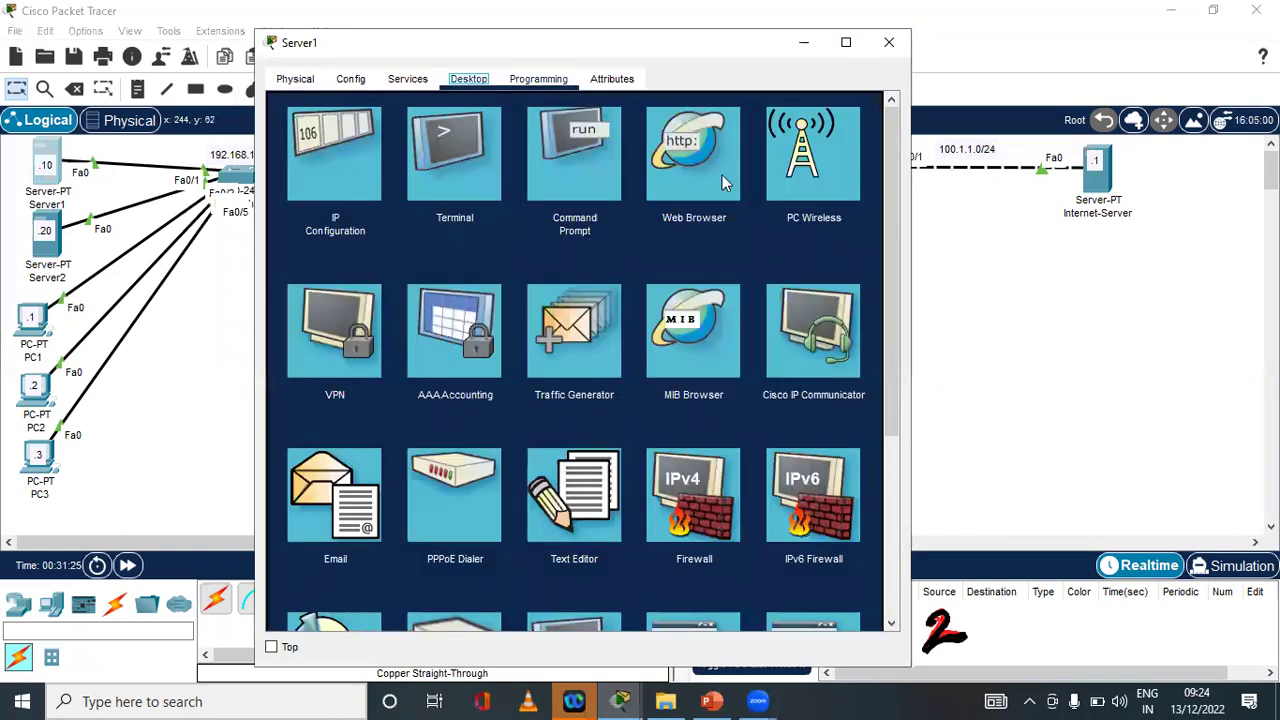
{"action": "left_click", "coordinate": [668, 190]}
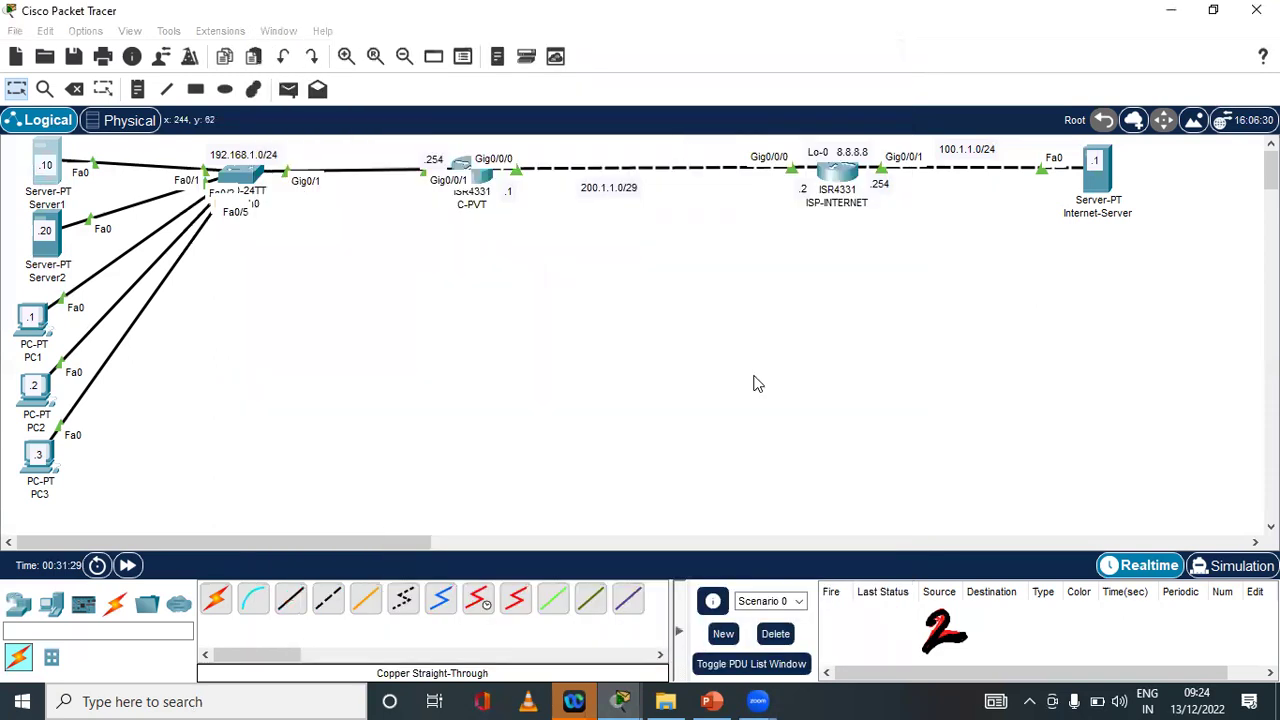
{"action": "left_click", "coordinate": [43, 152]}
{"action": "left_click", "coordinate": [517, 117]}
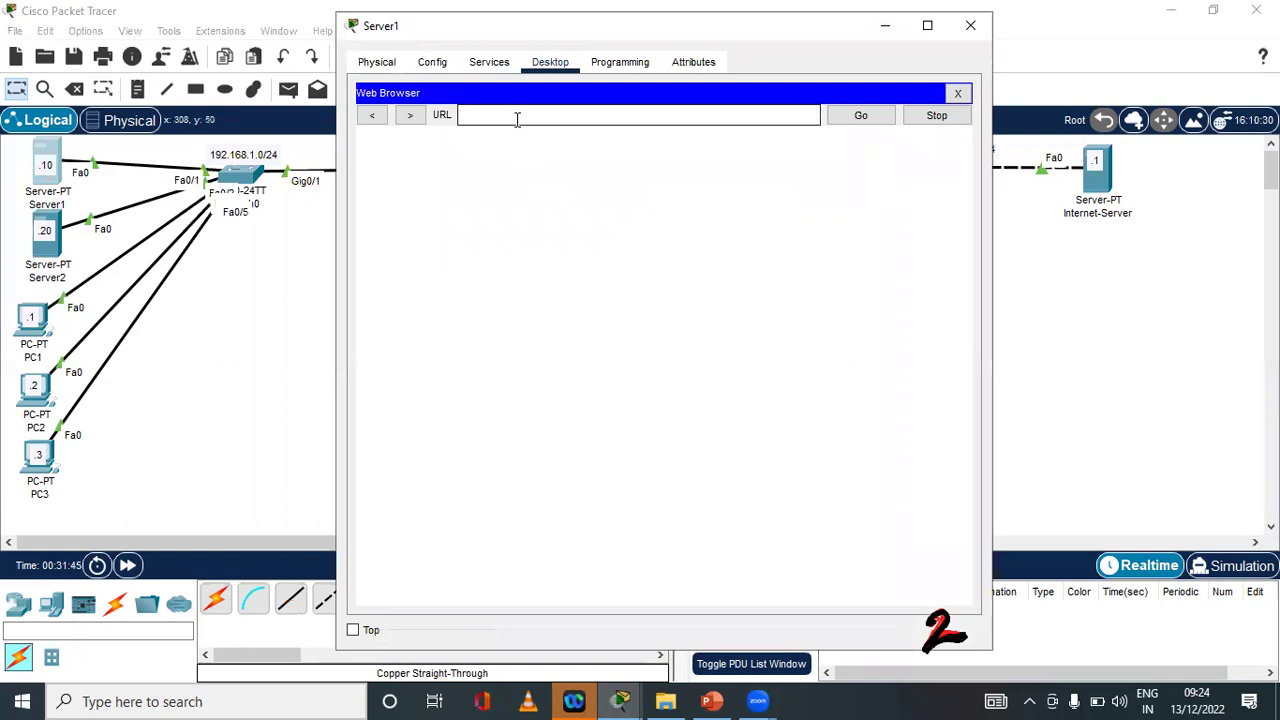
{"action": "type", "text": "100.1.1.1"}
{"action": "key", "text": "Return"}
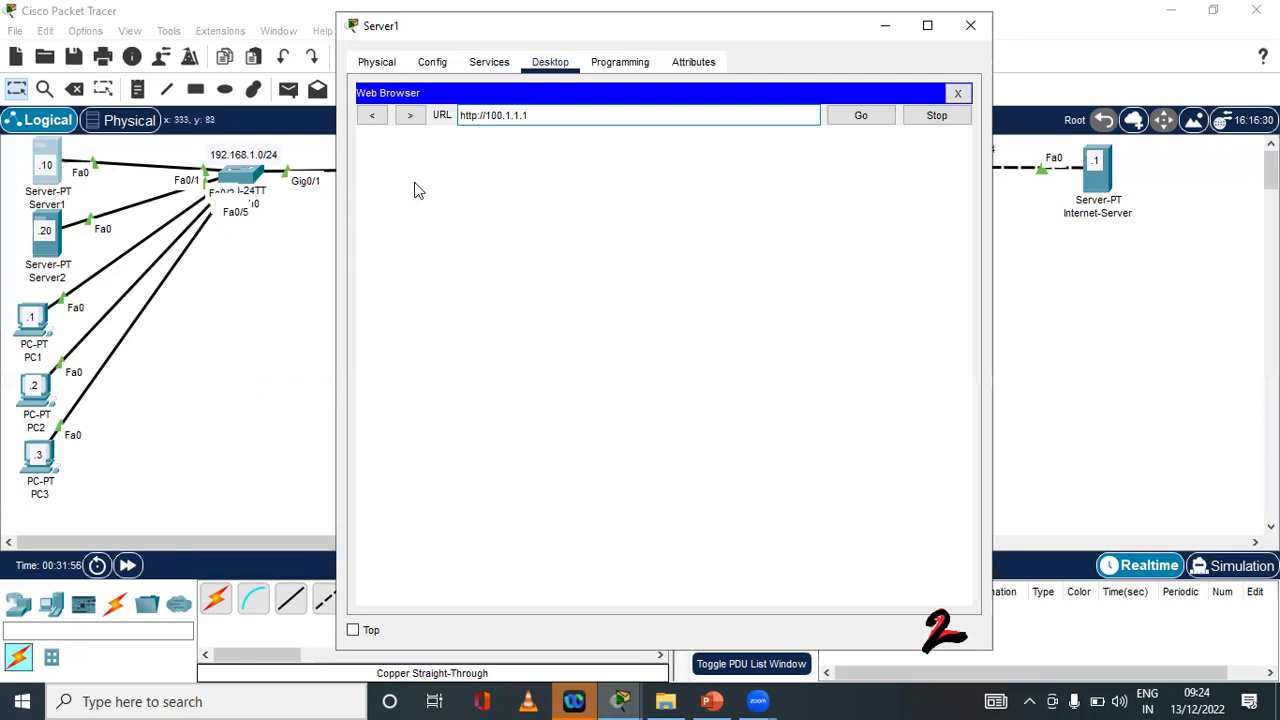
{"action": "left_click", "coordinate": [40, 258]}
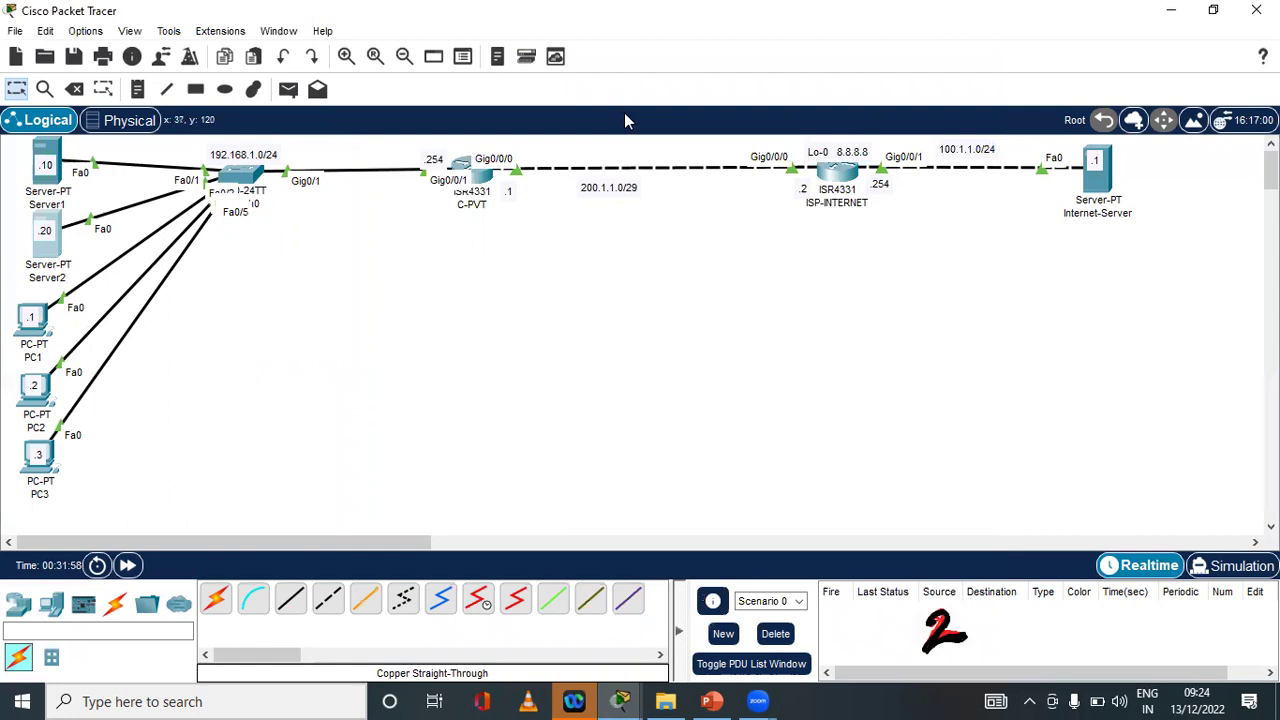
Ping 100.1.1.1 from Server2's command prompt, which returns 'Request timed out'
{"action": "left_click", "coordinate": [48, 255]}
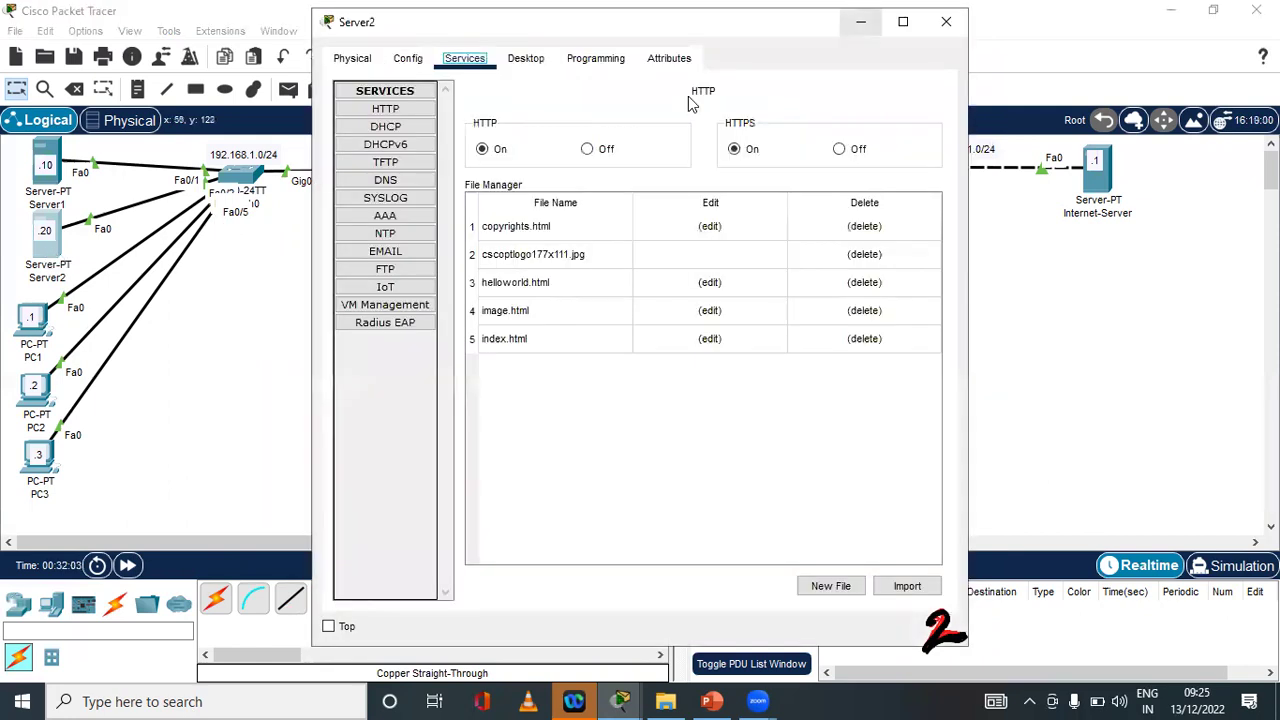
{"action": "left_click", "coordinate": [535, 156]}
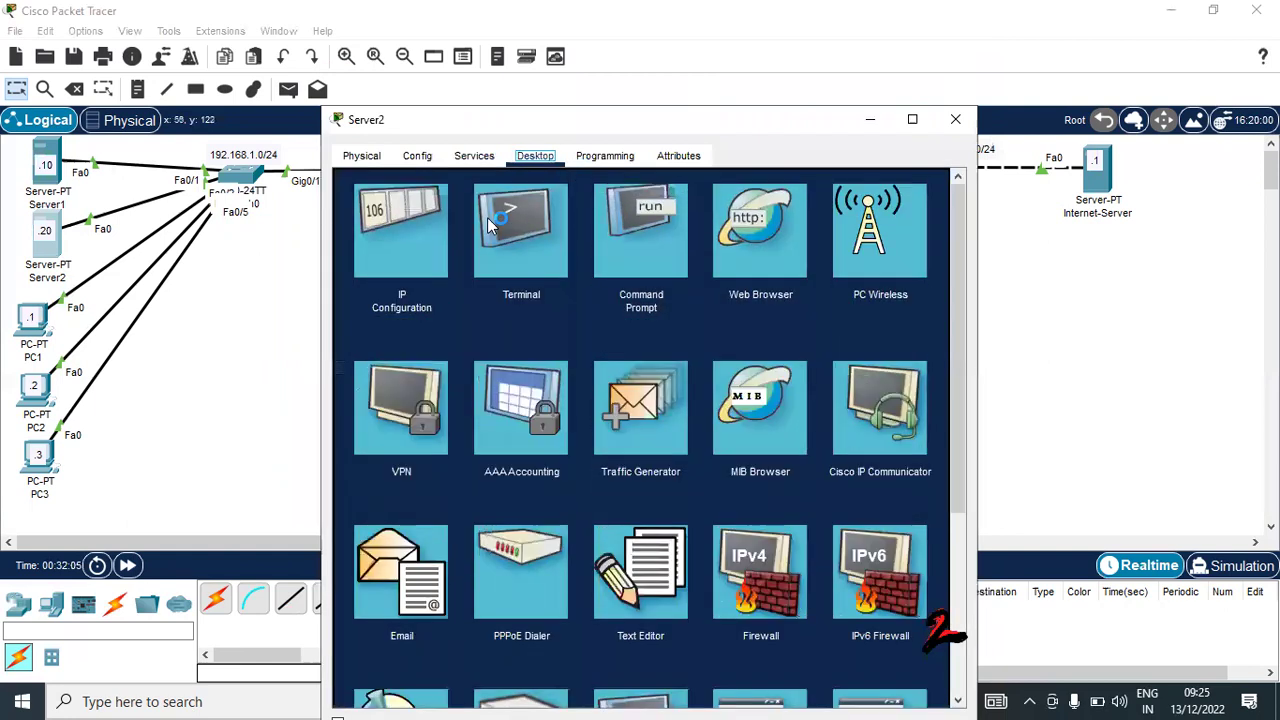
{"action": "left_click", "coordinate": [636, 240]}
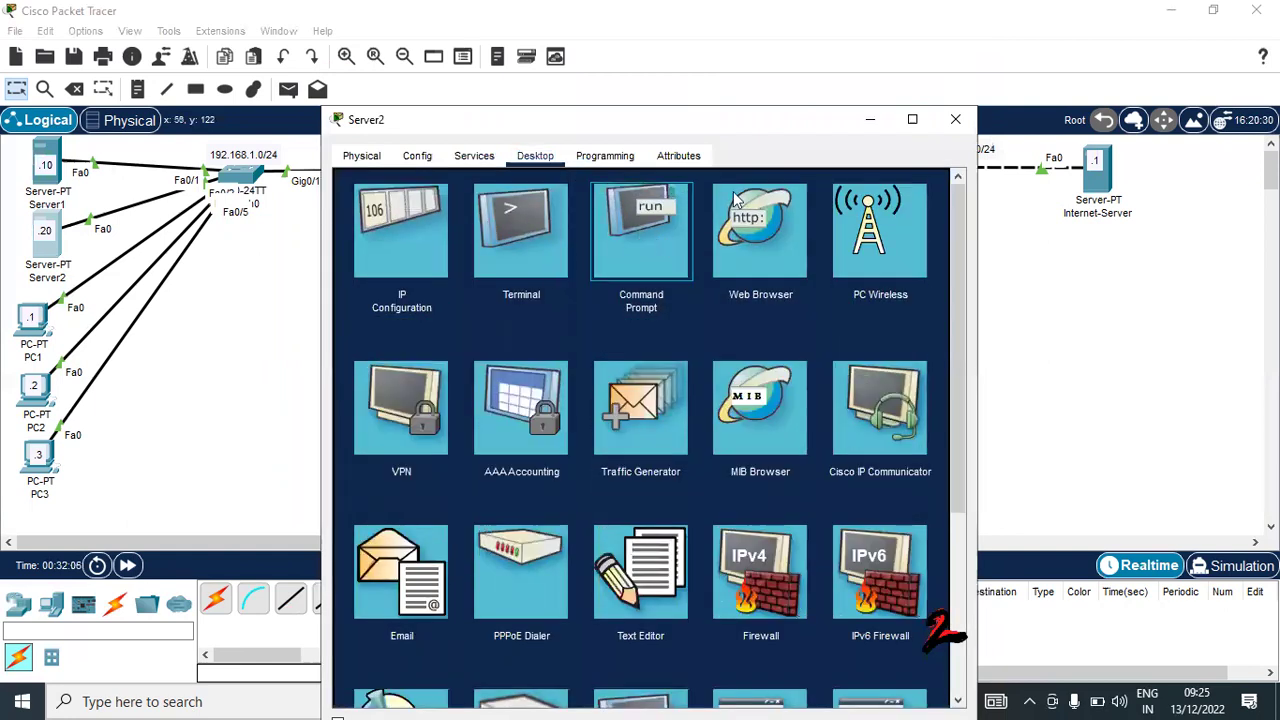
{"action": "type", "text": "pi"}
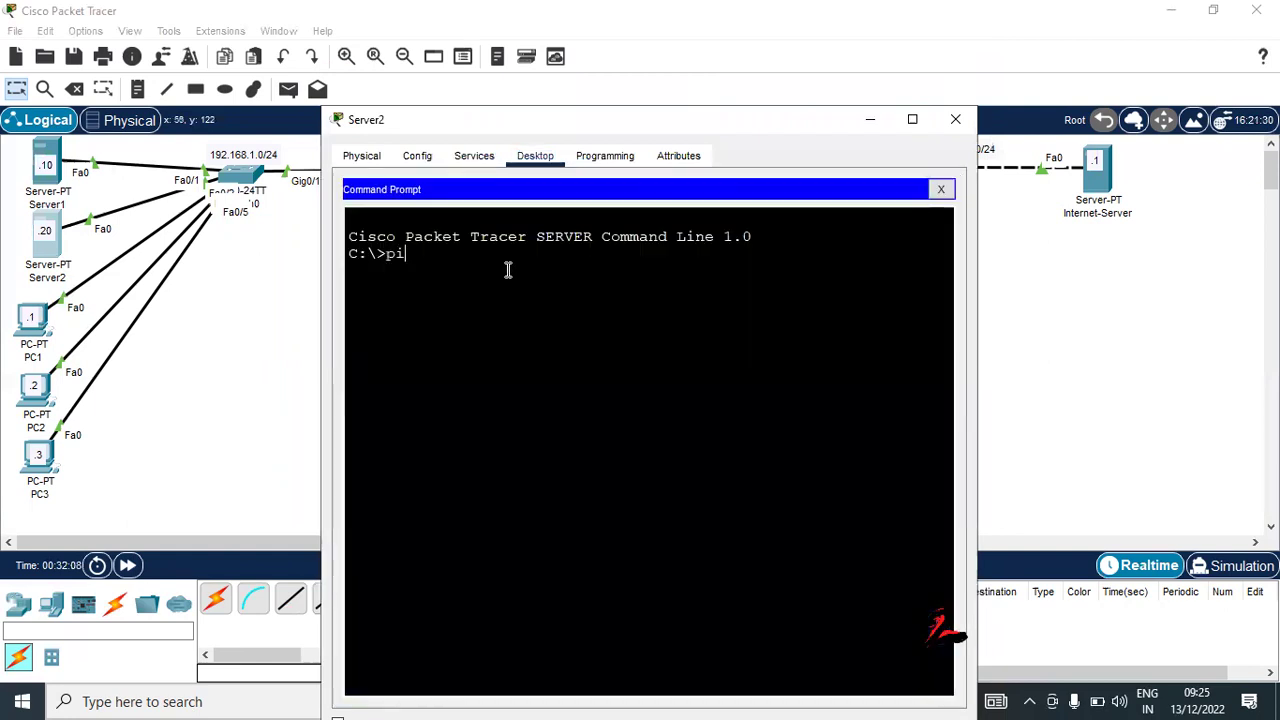
{"action": "type", "text": "ng"}
{"action": "type", "text": "100.1.1.1"}
{"action": "key", "text": "Return"}
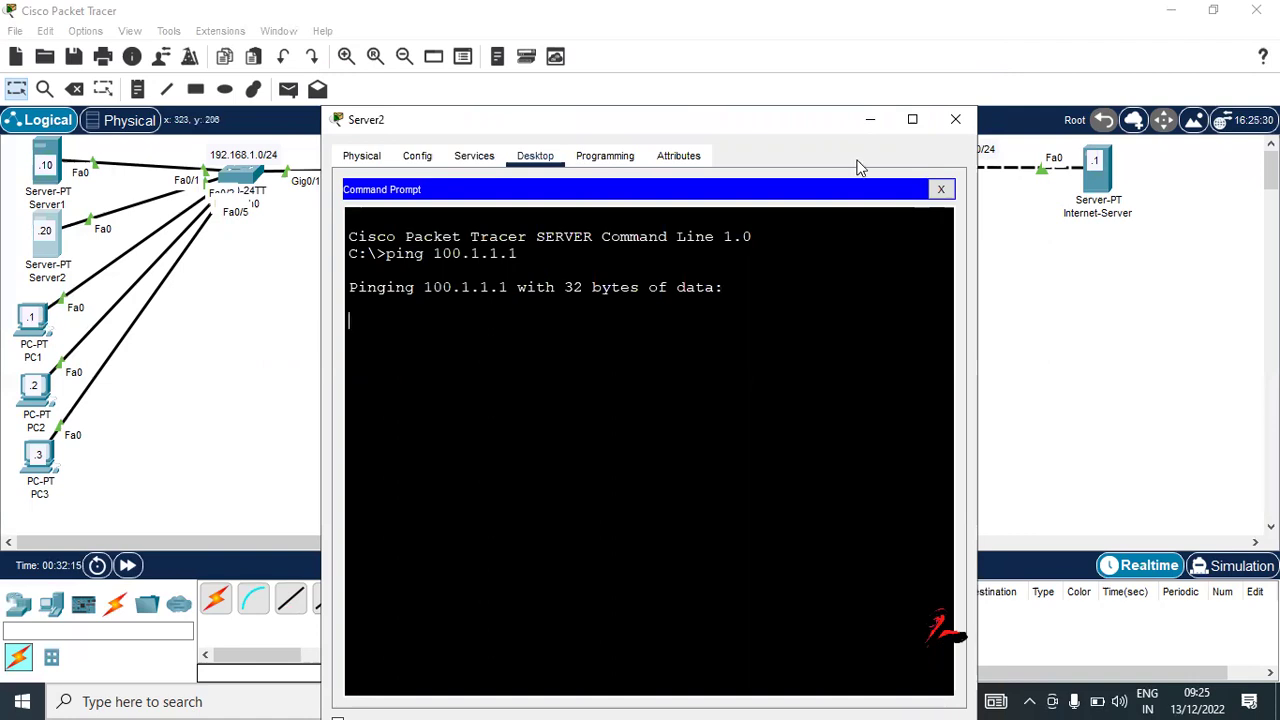
{"action": "left_click", "coordinate": [1026, 293]}
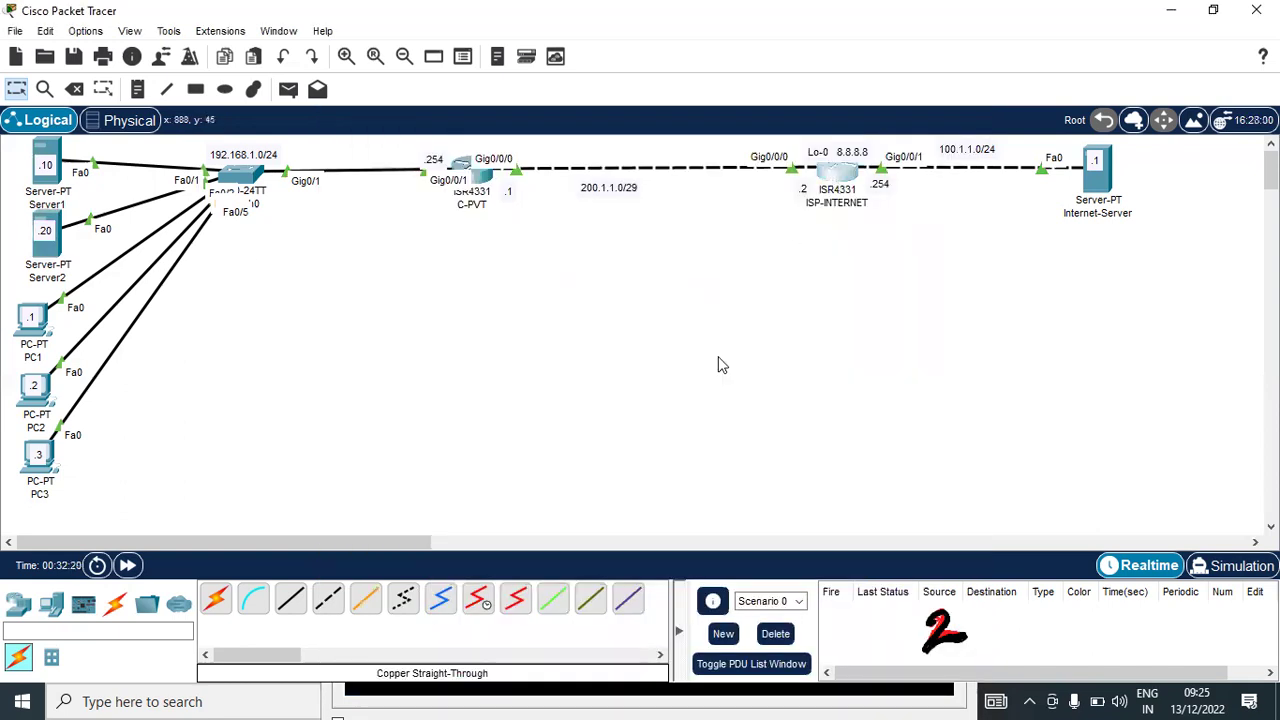
Run show ip route on ISP-INTERNET and highlight its connected routes
{"action": "left_click", "coordinate": [838, 178]}
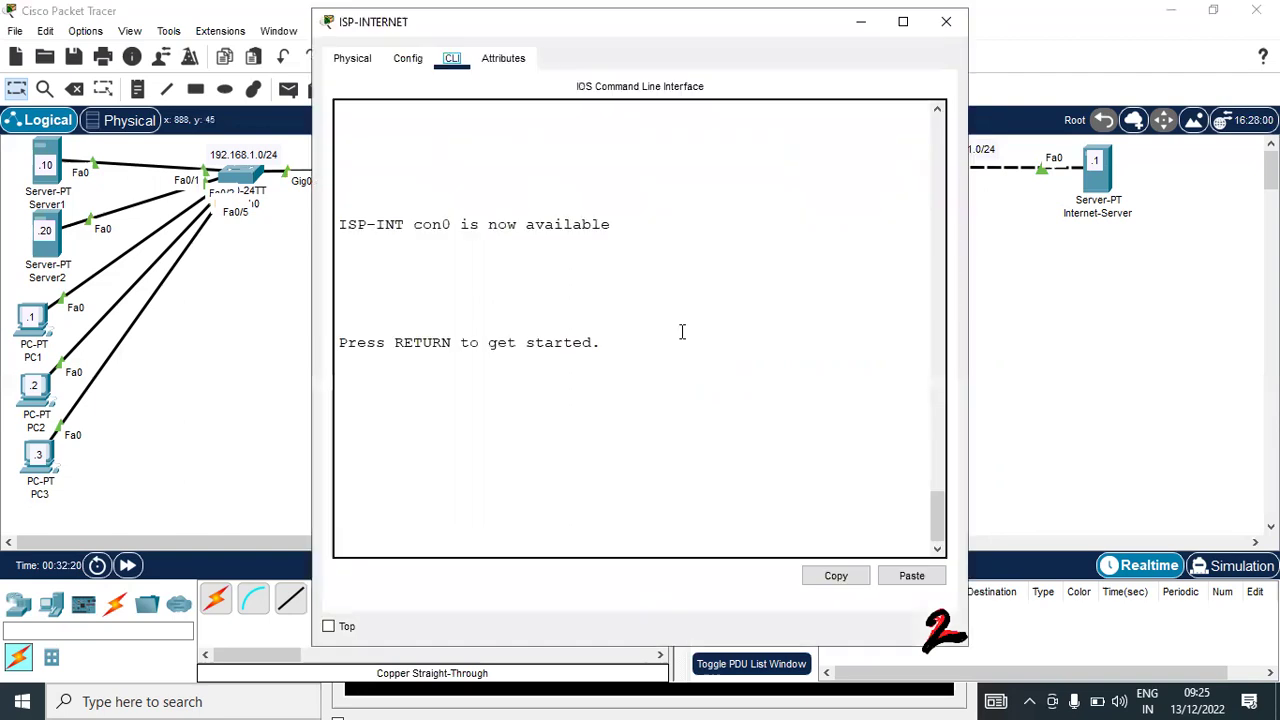
{"action": "left_click", "coordinate": [682, 331]}
{"action": "key", "text": "Return"}
{"action": "key", "text": "Return"}
{"action": "key", "text": "Return"}
{"action": "key", "text": "Return"}
{"action": "type", "text": "en"}
{"action": "key", "text": "Return"}
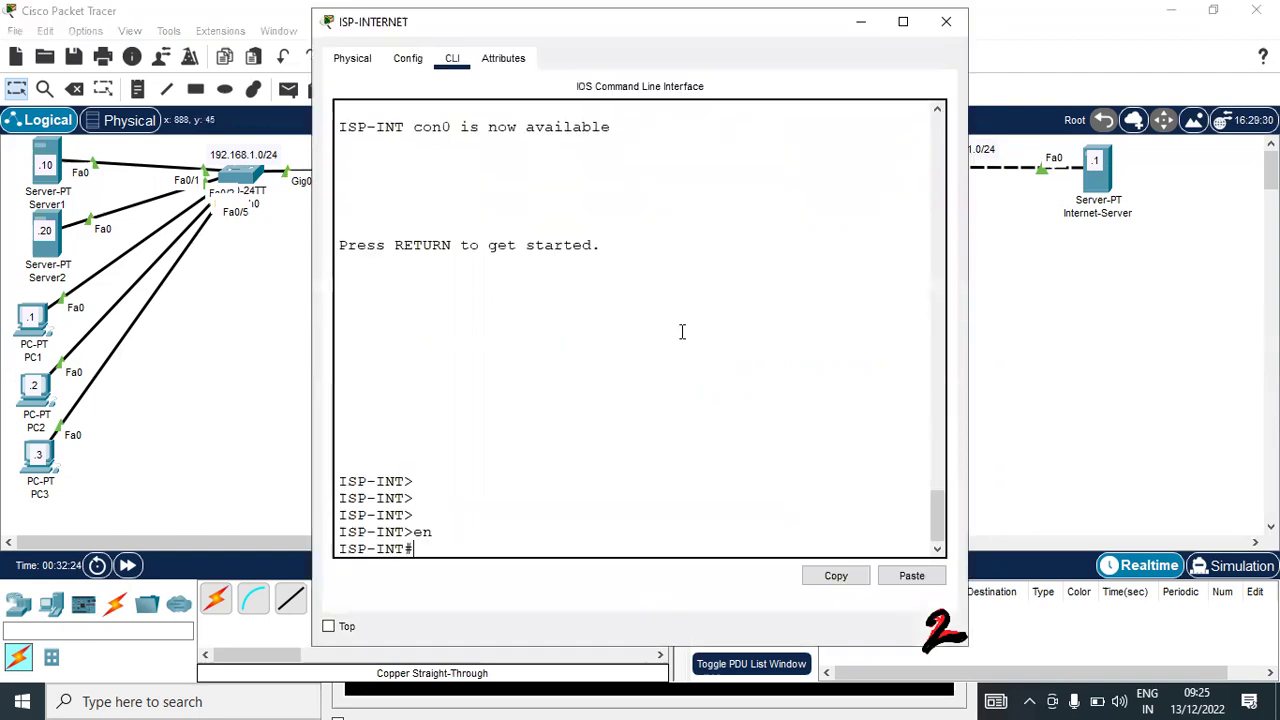
{"action": "type", "text": "sh"}
{"action": "key", "text": "Tab"}
{"action": "type", "text": "ip route"}
{"action": "key", "text": "Return"}
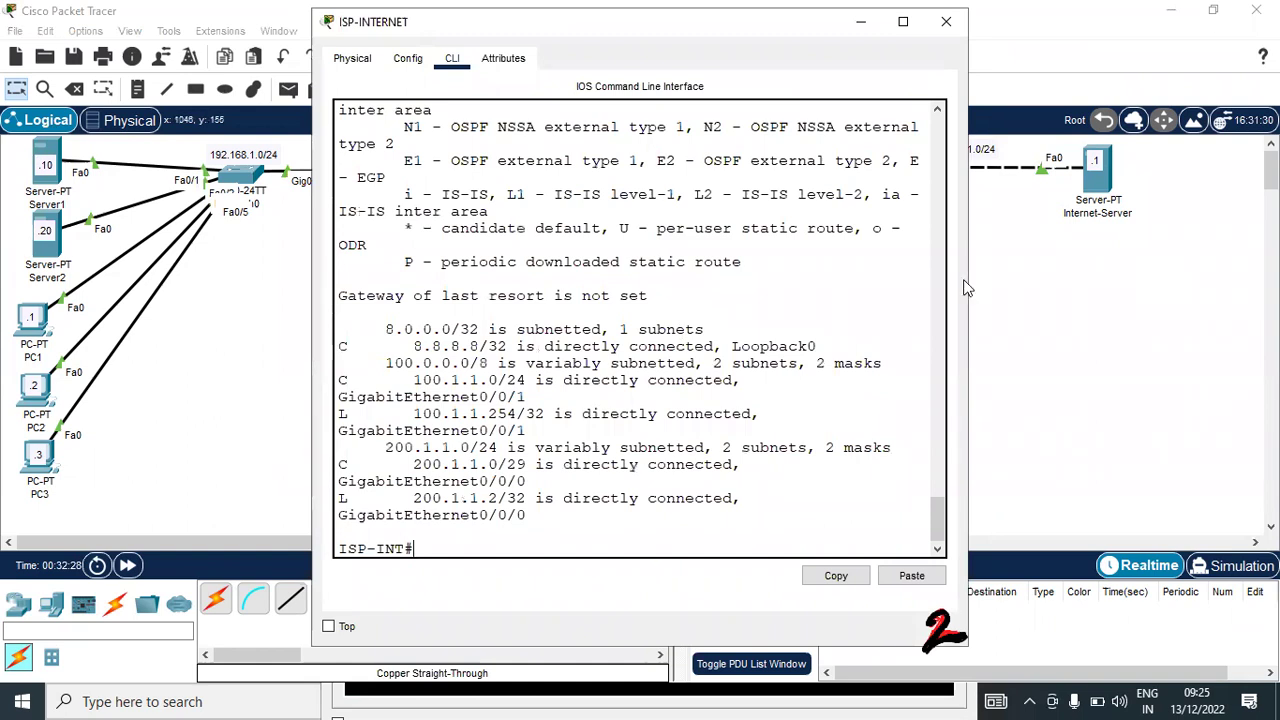
{"action": "left_click_drag", "start_coordinate": [968, 280], "coordinate": [1276, 280]}
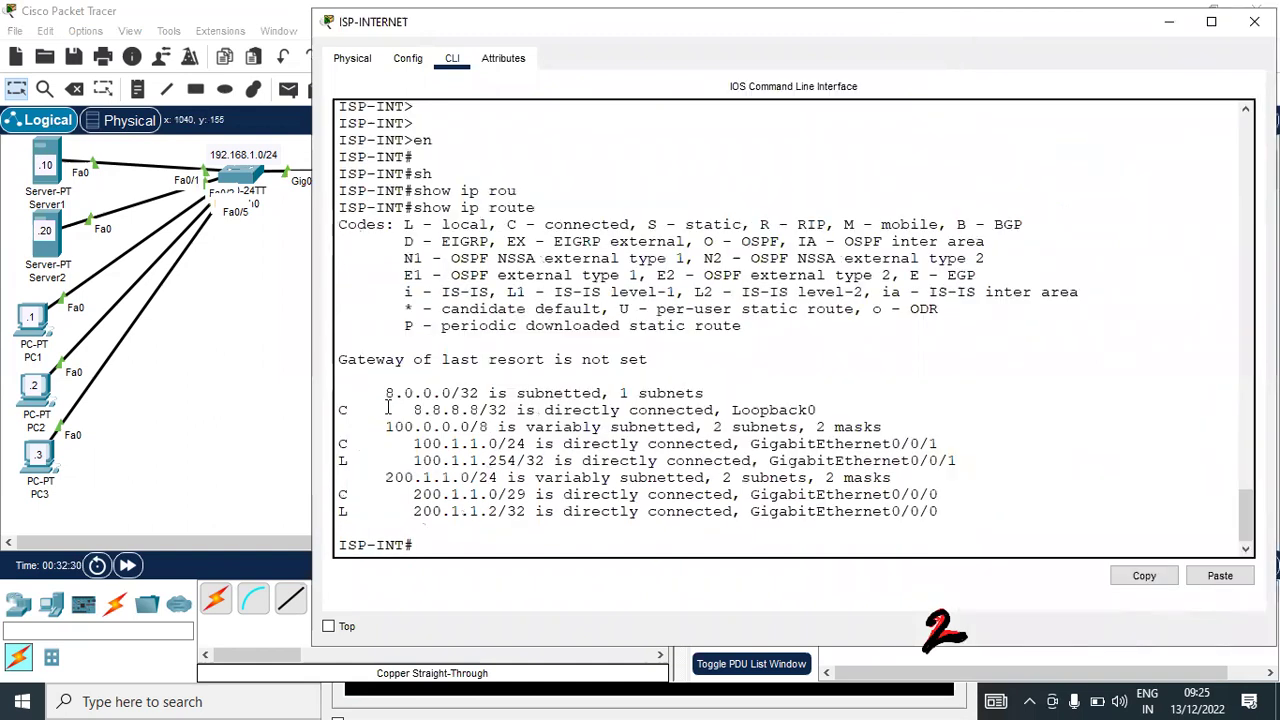
{"action": "left_click_drag", "start_coordinate": [366, 393], "coordinate": [968, 522]}
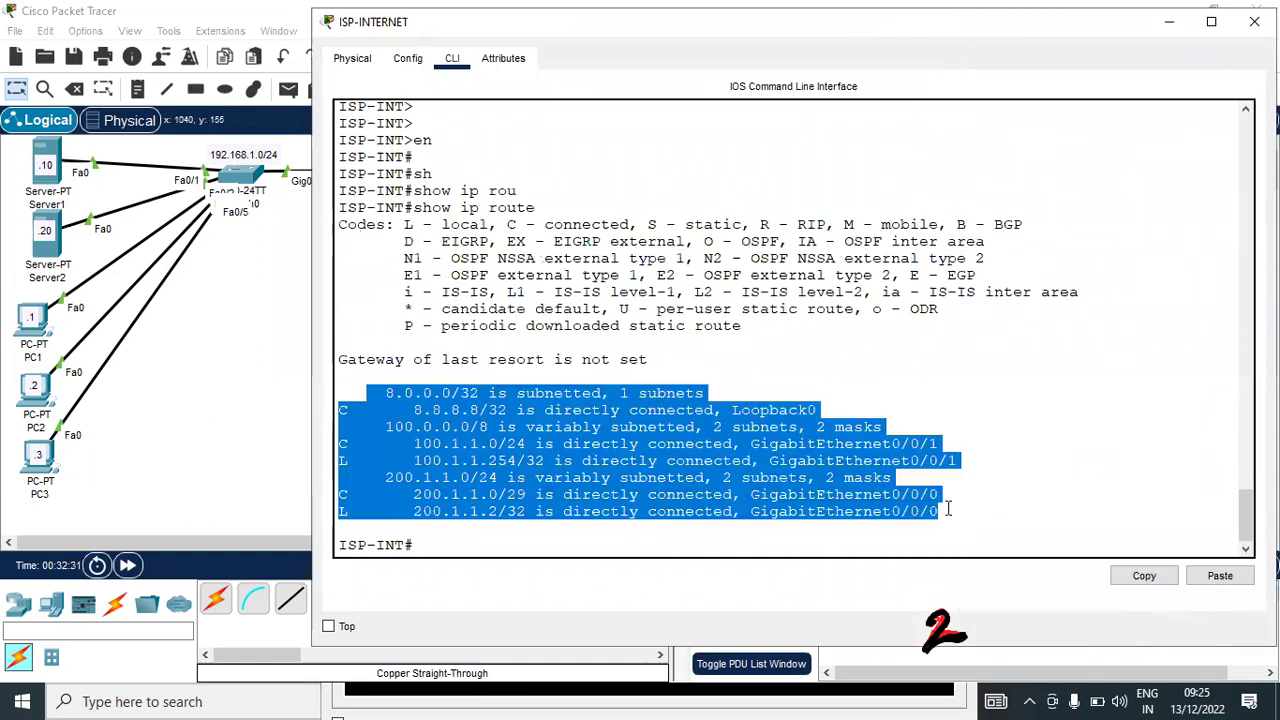
{"action": "left_click", "coordinate": [214, 351]}
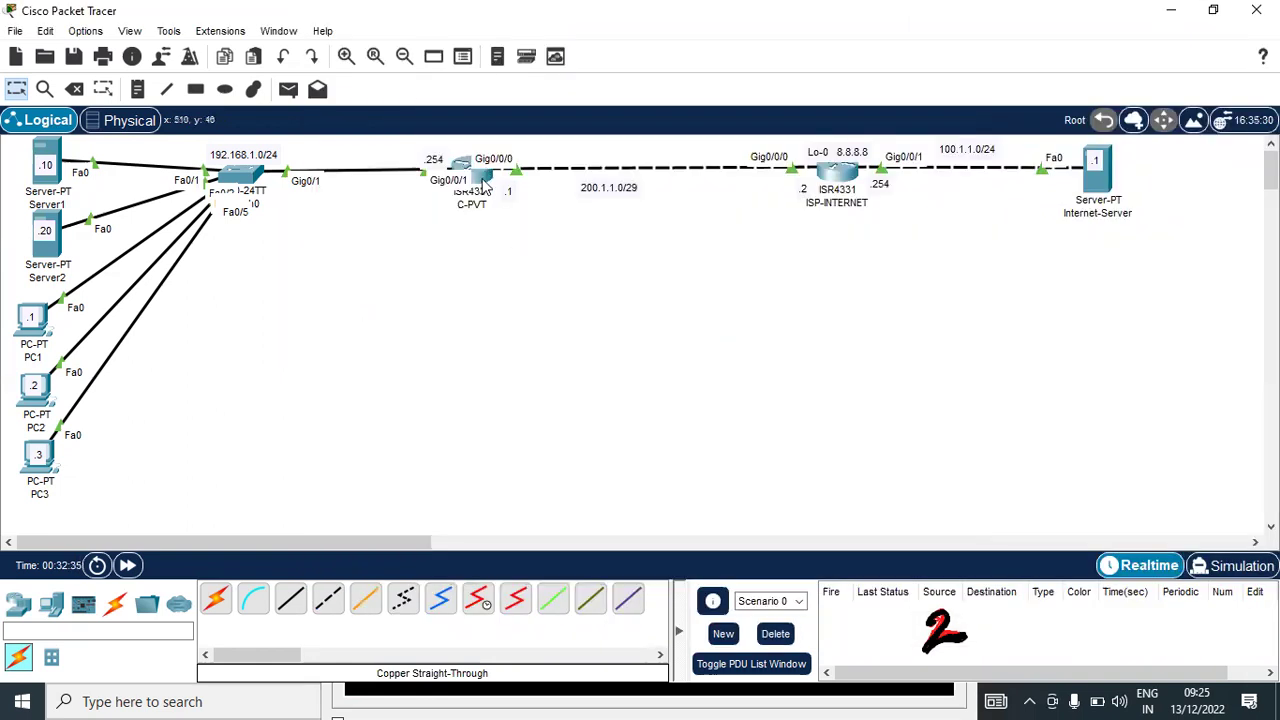
Run show ip nat statistics on C-PVT
{"action": "key", "text": "alt+Tab"}
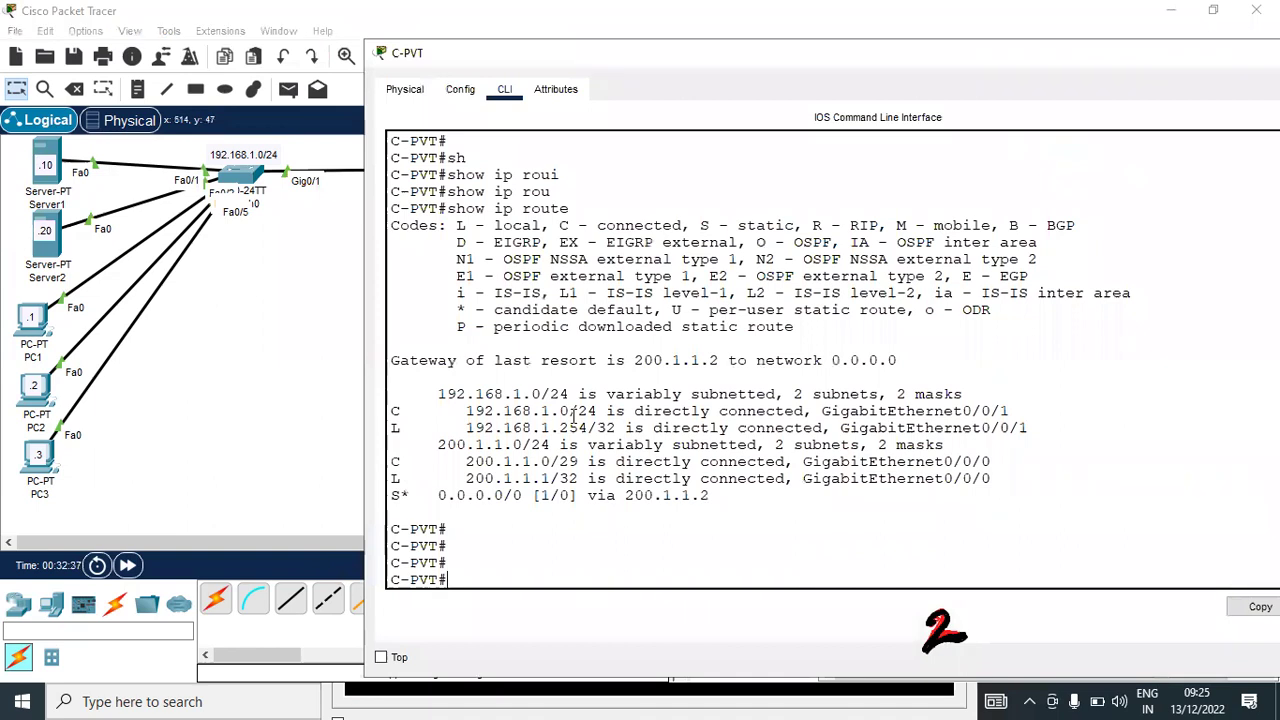
{"action": "type", "text": "sh"}
{"action": "key", "text": "Tab"}
{"action": "type", "text": "ip nat"}
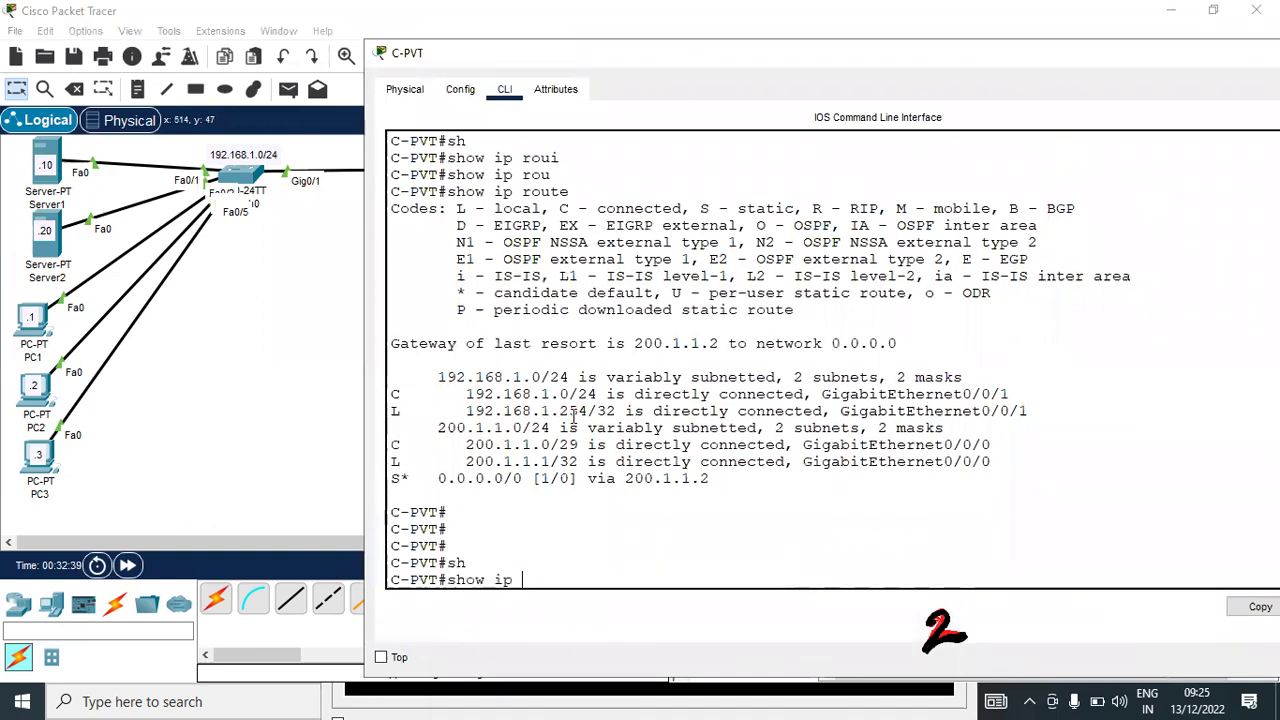
{"action": "key", "text": "Tab"}
{"action": "type", "text": "s"}
{"action": "type", "text": "tat"}
{"action": "key", "text": "Tab"}
{"action": "key", "text": "Return"}
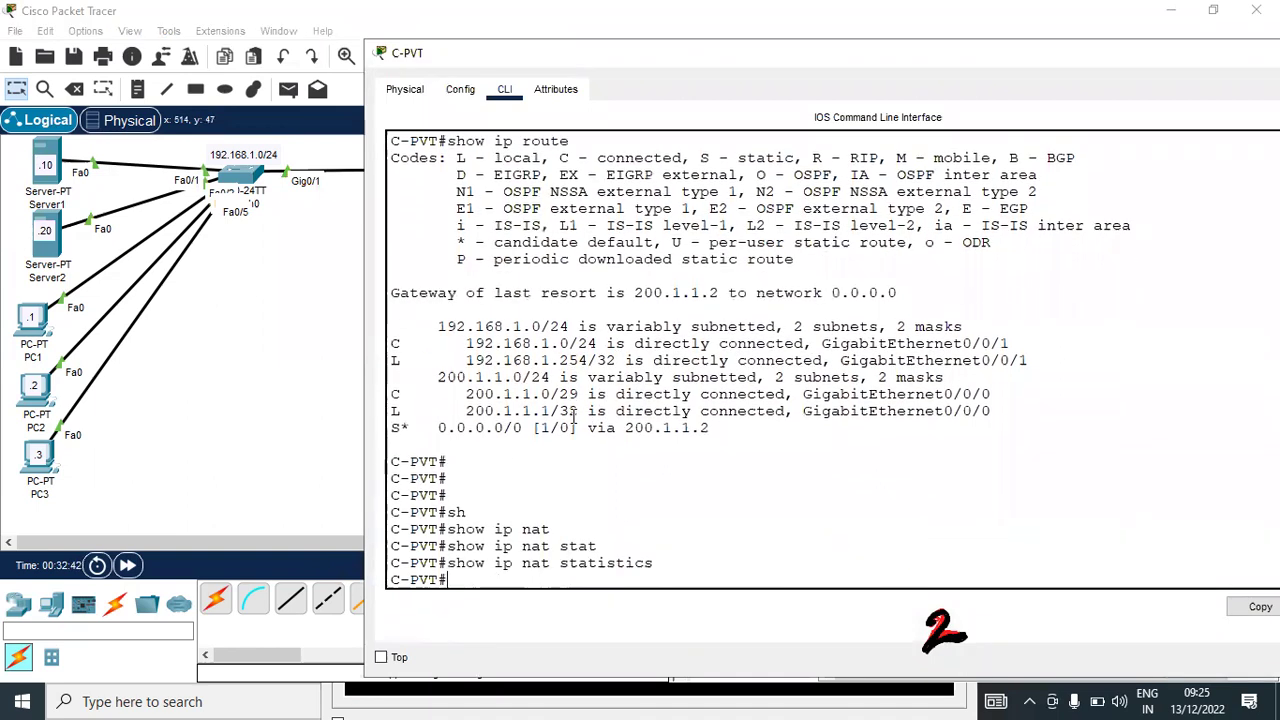
{"action": "key", "text": "Return"}
{"action": "key", "text": "Return"}
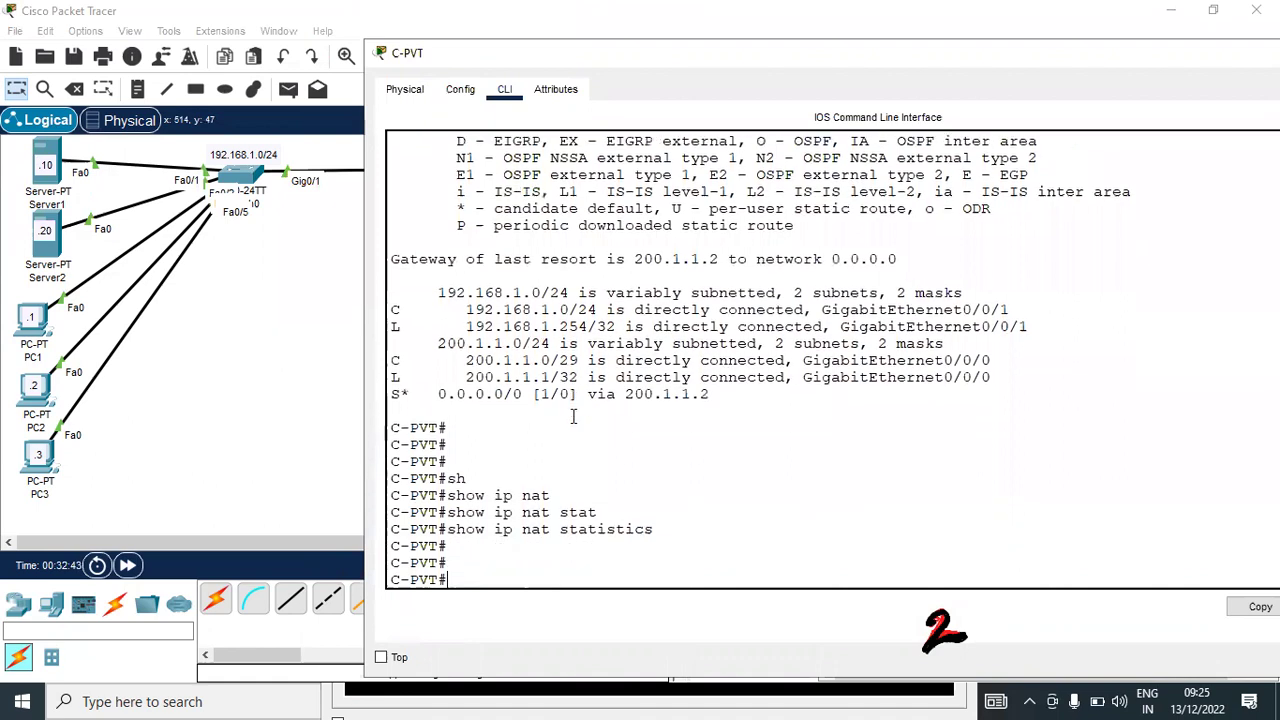
Run show ip nat translations on C-PVT, which lists no entries
{"action": "type", "text": "sh"}
{"action": "key", "text": "Tab"}
{"action": "type", "text": "ip nat"}
{"action": "key", "text": "Tab"}
{"action": "type", "text": "t"}
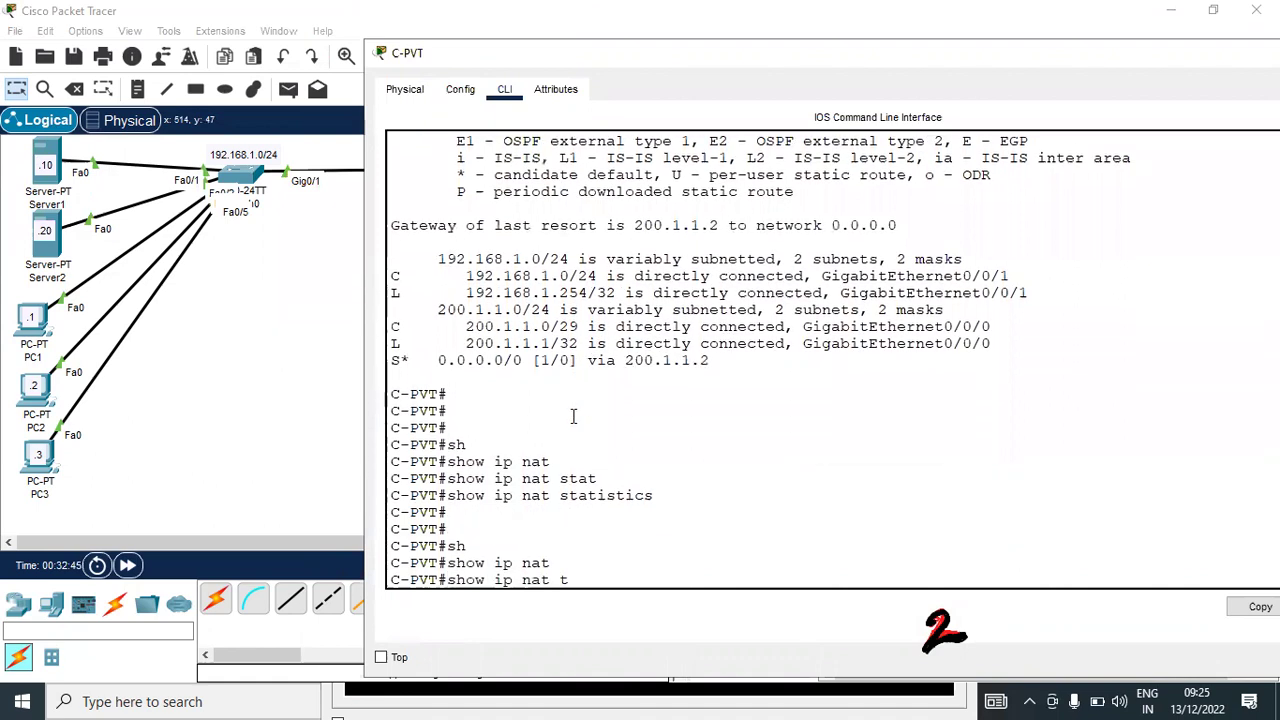
{"action": "type", "text": "r"}
{"action": "key", "text": "Tab"}
{"action": "key", "text": "Return"}
{"action": "key", "text": "Return"}
{"action": "key", "text": "Return"}
{"action": "key", "text": "Return"}
{"action": "key", "text": "Return"}
{"action": "key", "text": "Return"}
{"action": "key", "text": "Return"}
{"action": "key", "text": "Return"}
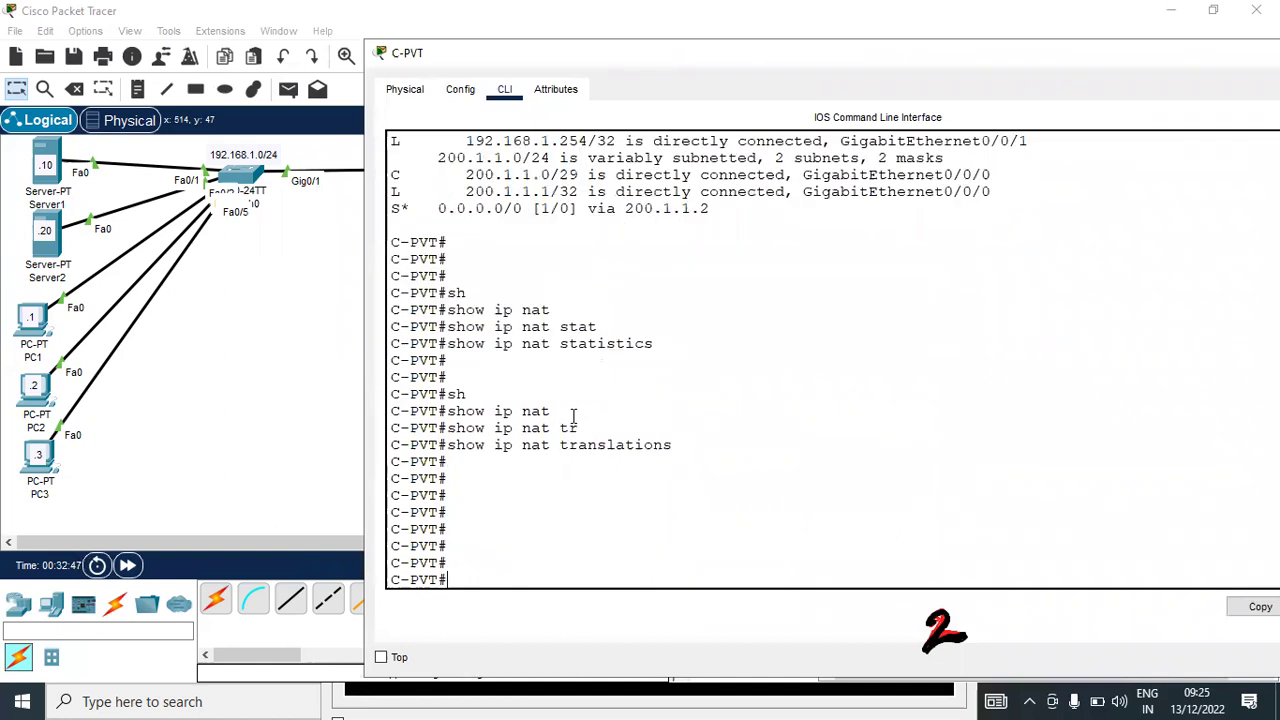
{"action": "key", "text": "Return"}
{"action": "key", "text": "Return"}
{"action": "key", "text": "Return"}
{"action": "key", "text": "Return"}
{"action": "key", "text": "Return"}
{"action": "key", "text": "Return"}
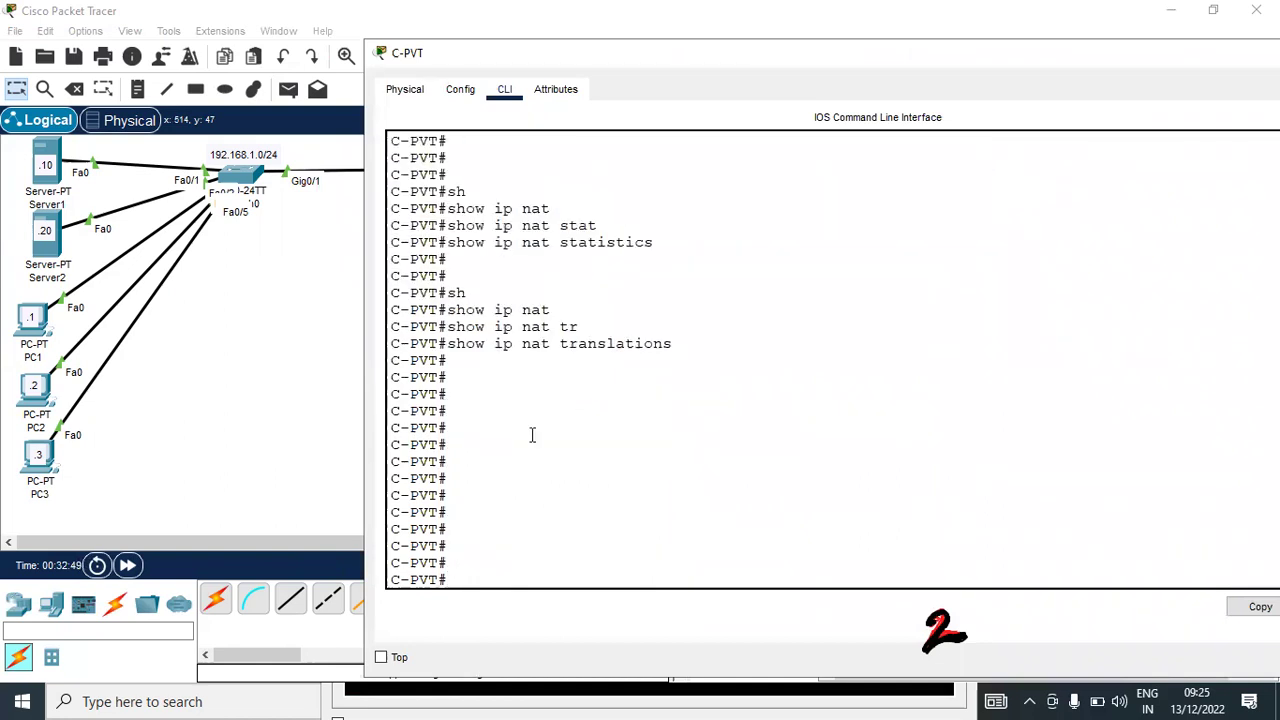
{"action": "left_click", "coordinate": [532, 434]}
{"action": "left_click_drag", "start_coordinate": [450, 52], "coordinate": [705, 45]}
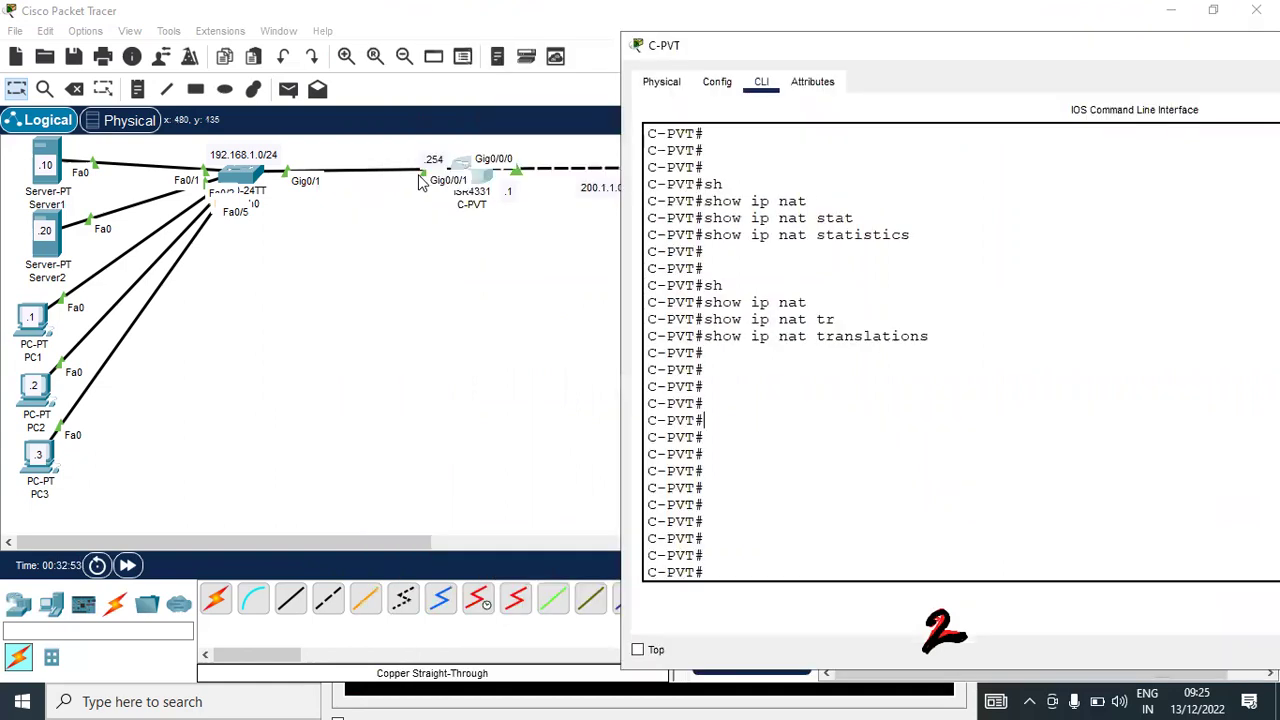
{"action": "left_click", "coordinate": [838, 469]}
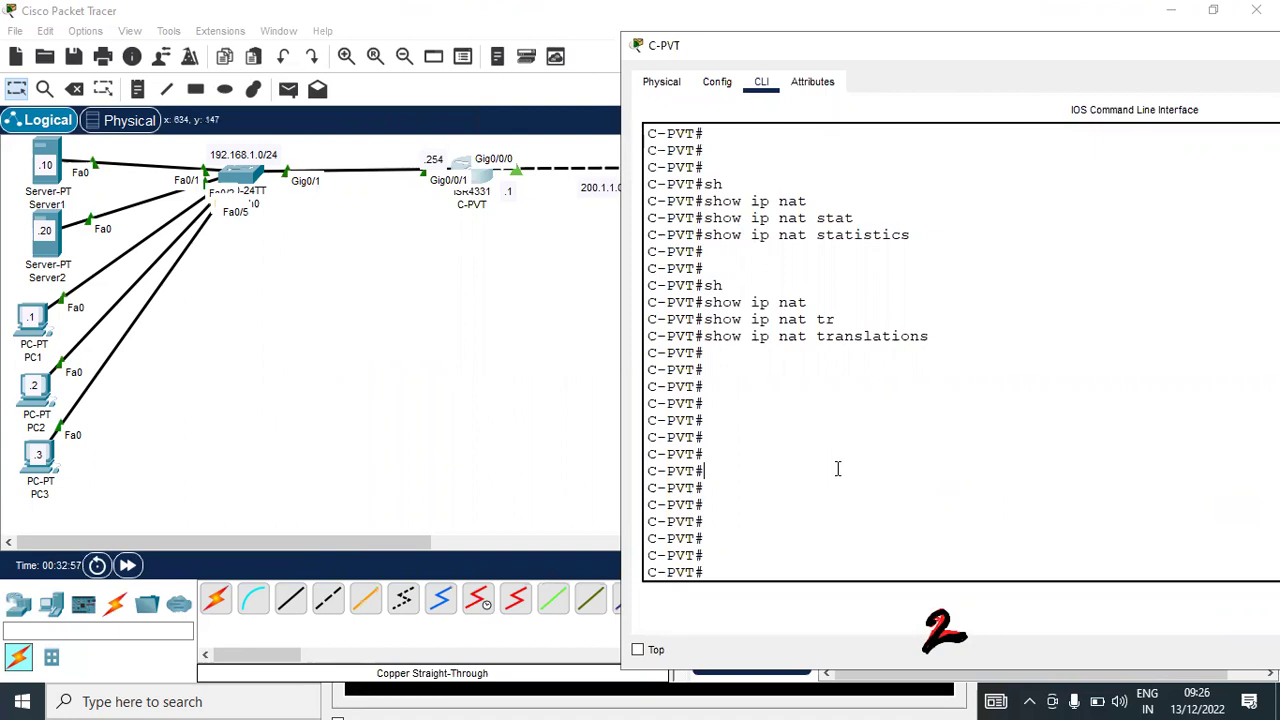
Enter configuration mode and mark GigabitEthernet 0/0/1 as the NAT inside interface
{"action": "type", "text": "conf t"}
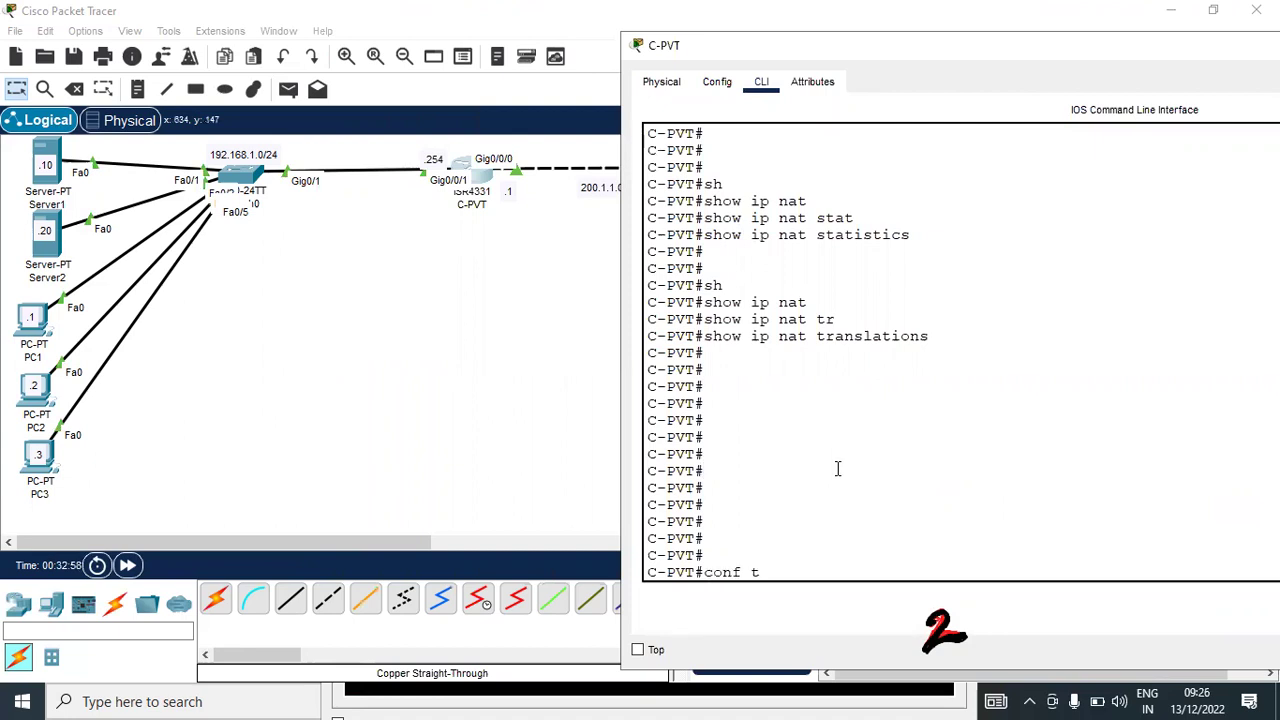
{"action": "key", "text": "Return"}
{"action": "key", "text": "Return"}
{"action": "key", "text": "Return"}
{"action": "type", "text": "int"}
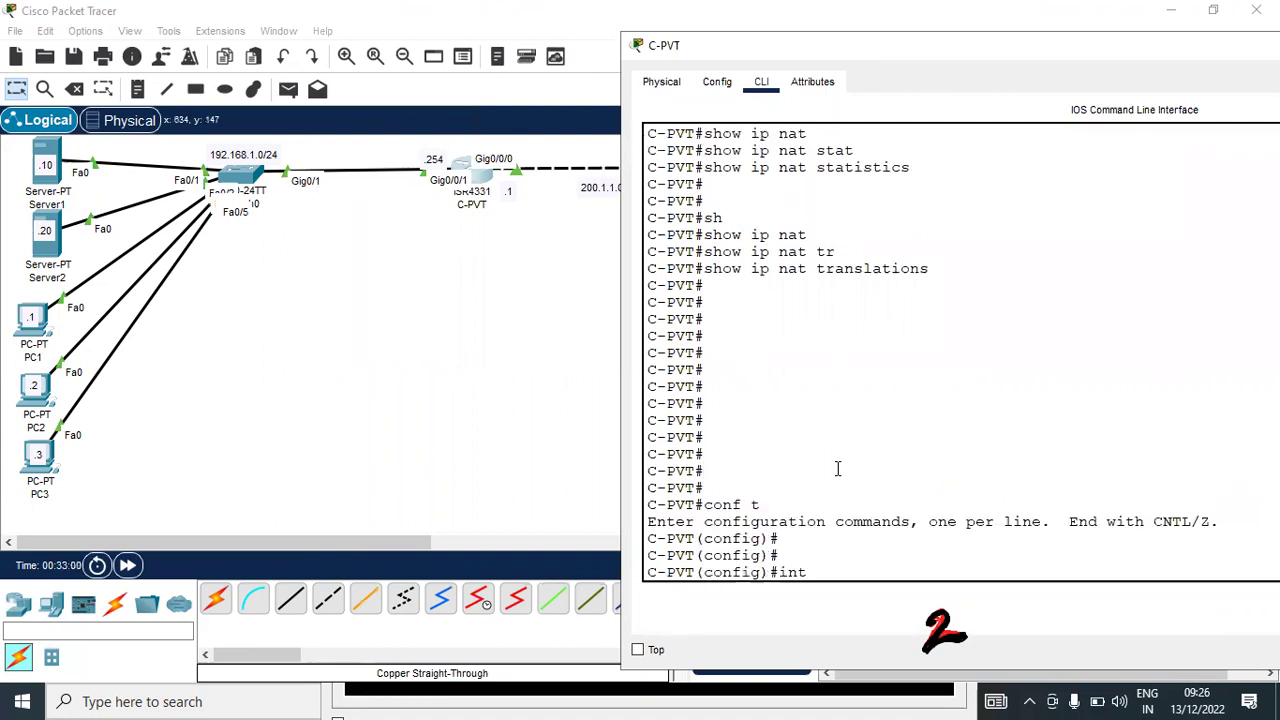
{"action": "type", "text": "er"}
{"action": "key", "text": "Tab"}
{"action": "type", "text": "gi"}
{"action": "key", "text": "Tab"}
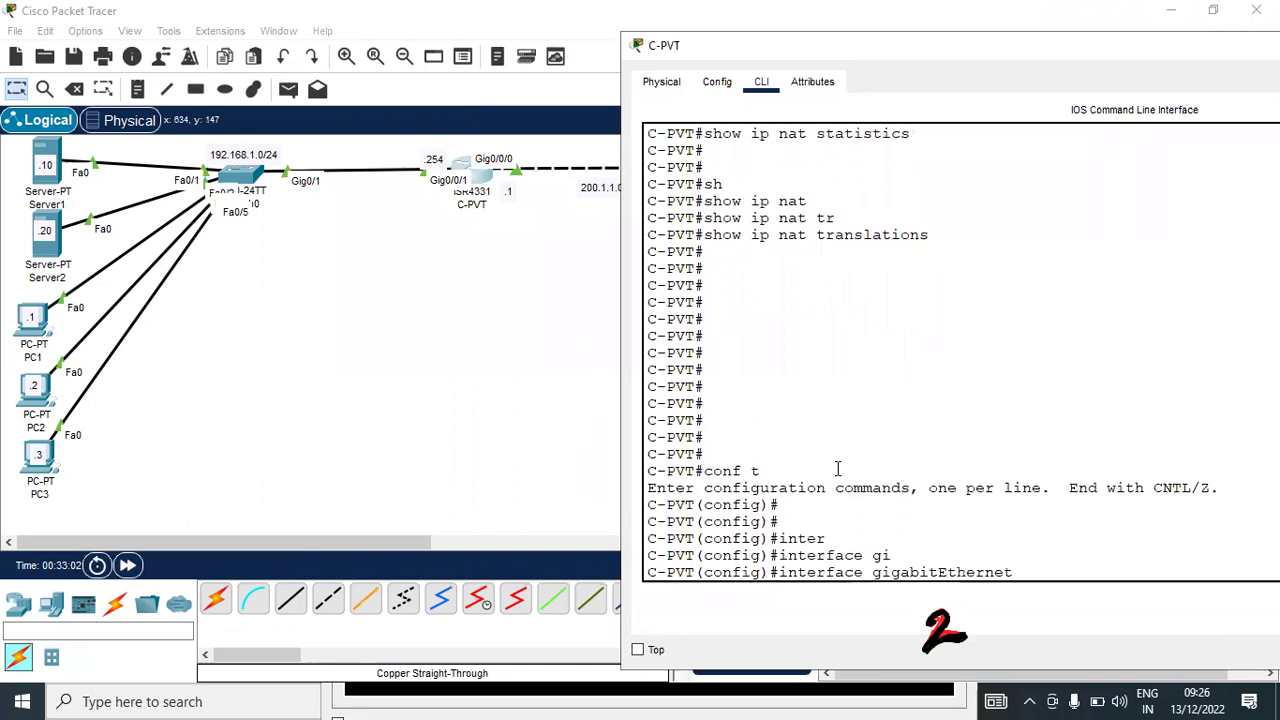
{"action": "type", "text": "0/0/1"}
{"action": "key", "text": "Return"}
{"action": "type", "text": "ip nat"}
{"action": "key", "text": "Tab"}
{"action": "type", "text": "ins"}
{"action": "key", "text": "Tab"}
{"action": "key", "text": "Return"}
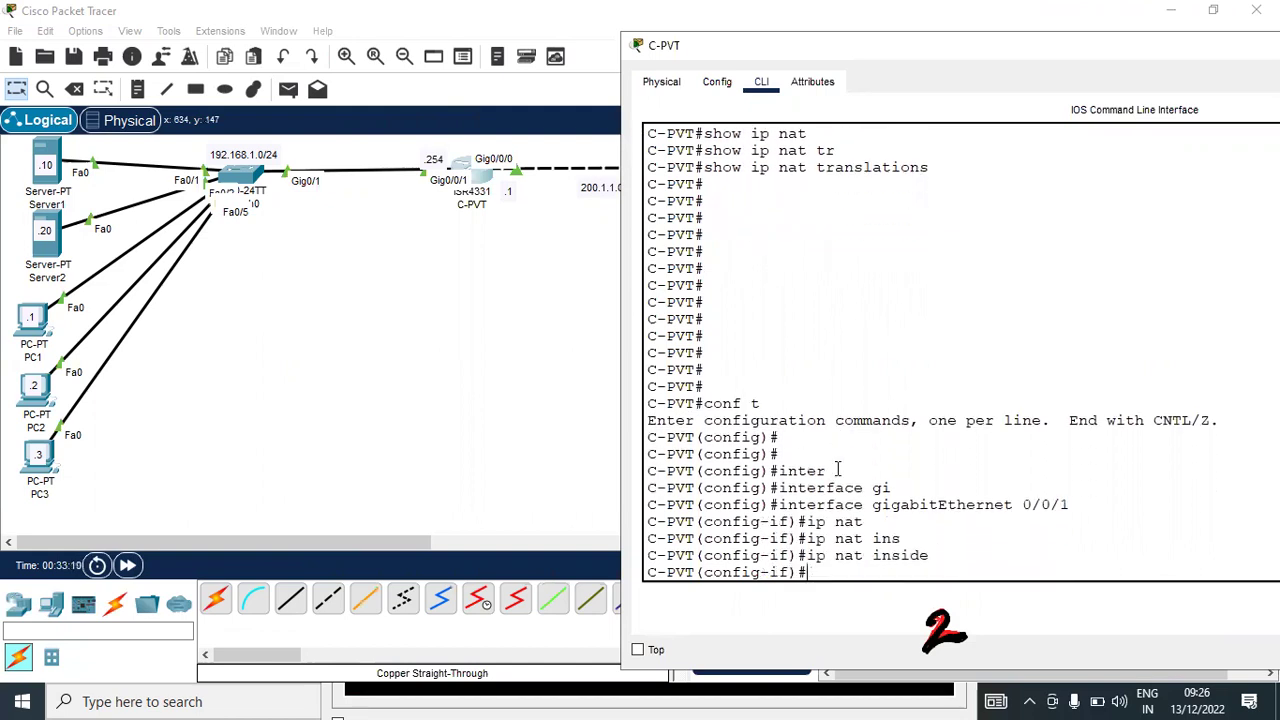
Mark GigabitEthernet 0/0/0 as the NAT outside interface
{"action": "key", "text": "Up"}
{"action": "key", "text": "Up"}
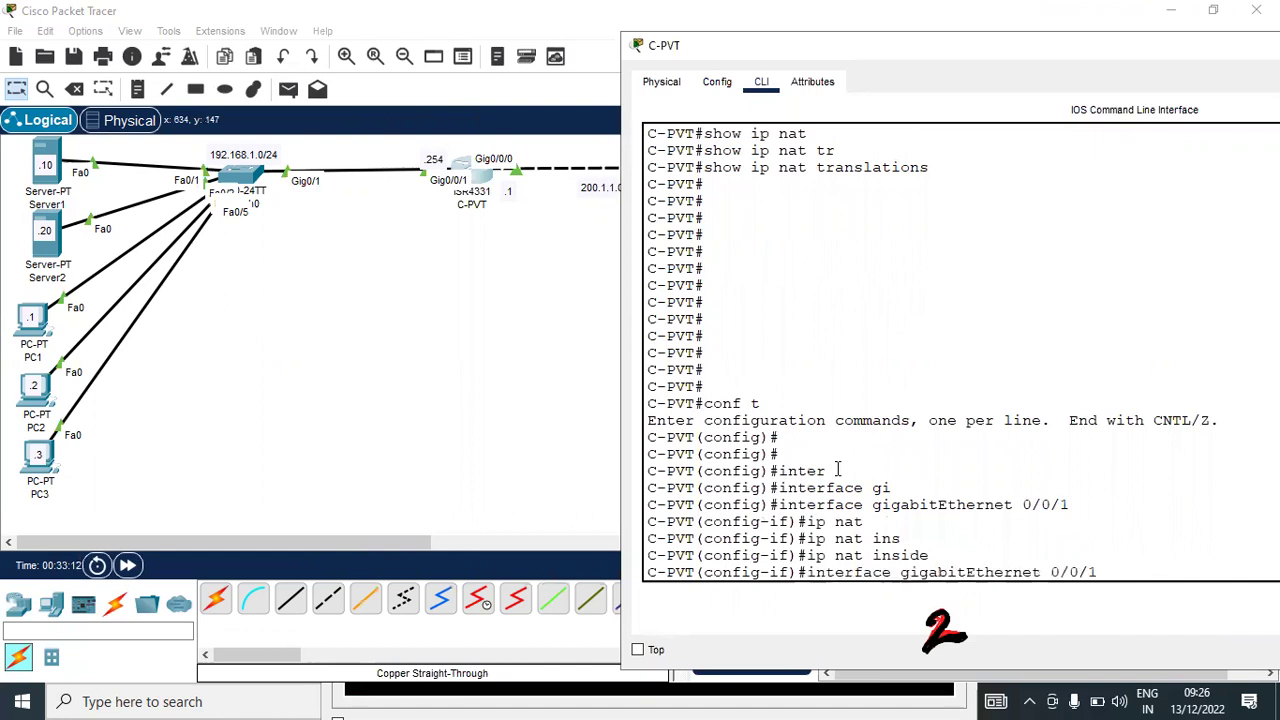
{"action": "key", "text": "Up"}
{"action": "key", "text": "Down"}
{"action": "key", "text": "BackSpace"}
{"action": "type", "text": "0"}
{"action": "key", "text": "Return"}
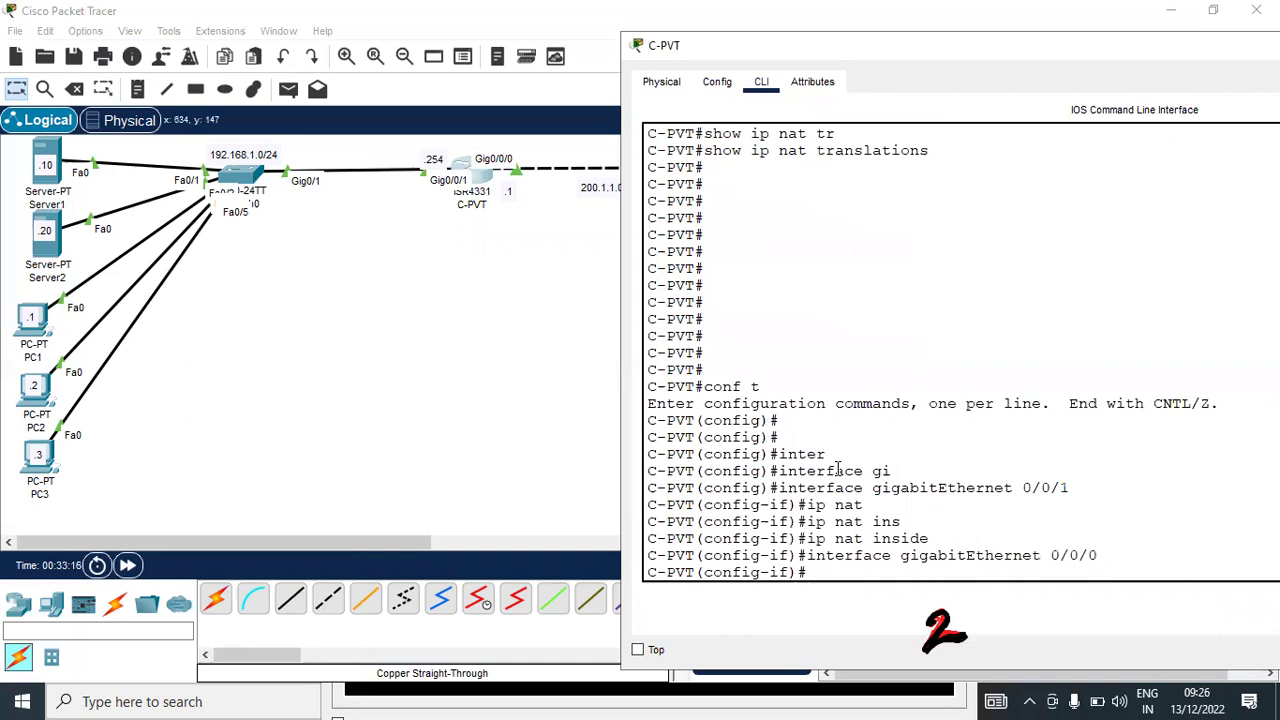
{"action": "key", "text": "Up"}
{"action": "key", "text": "Up"}
{"action": "key", "text": "BackSpace"}
{"action": "key", "text": "BackSpace"}
{"action": "key", "text": "BackSpace"}
{"action": "key", "text": "BackSpace"}
{"action": "key", "text": "BackSpace"}
{"action": "type", "text": "ou"}
{"action": "key", "text": "Tab"}
{"action": "key", "text": "Return"}
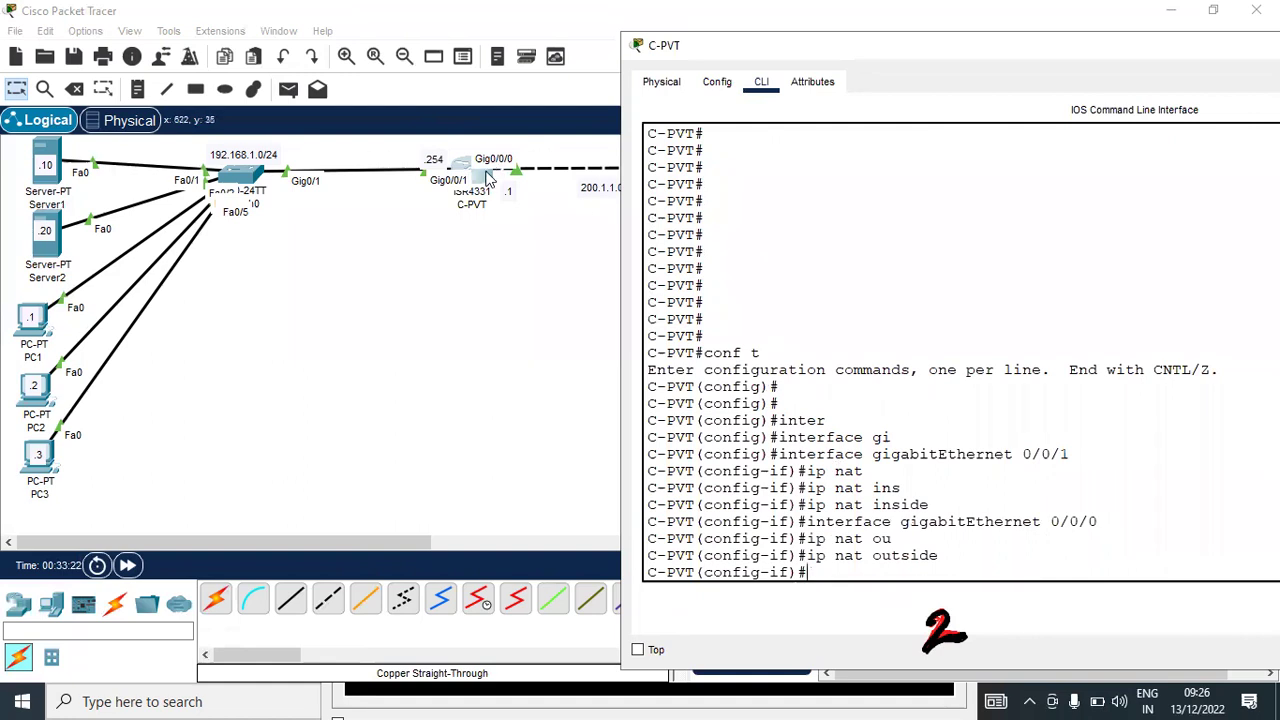
Close Server1's web browser window
{"action": "left_click", "coordinate": [60, 155]}
{"action": "left_click", "coordinate": [48, 160]}
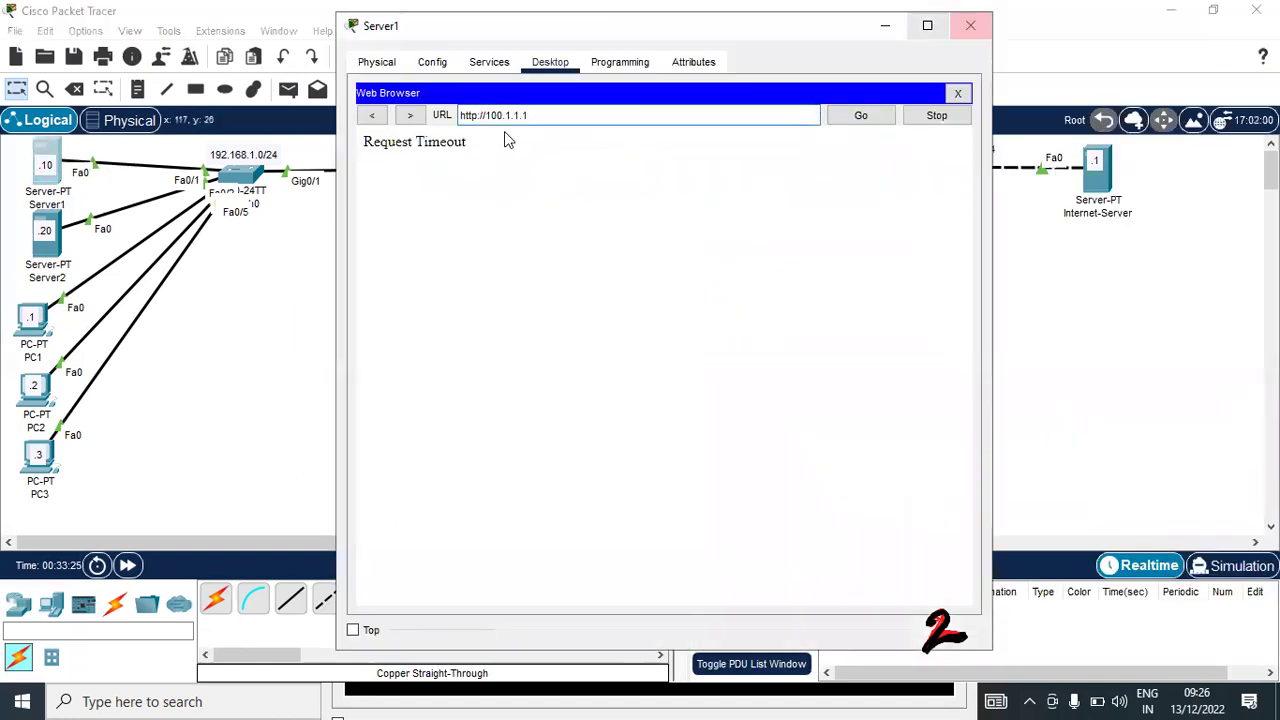
{"action": "key", "text": "alt+F4"}
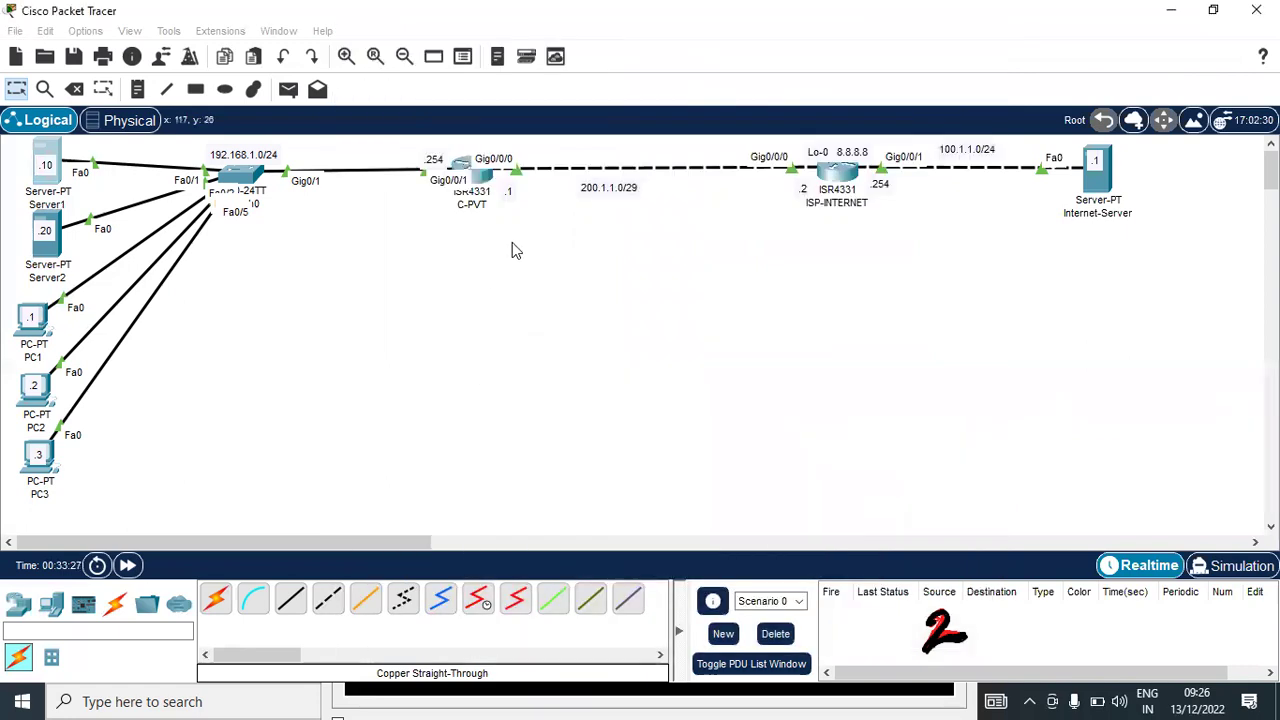
Exit C-PVT's interface configuration mode back to global configuration
{"action": "left_click", "coordinate": [485, 178]}
{"action": "key", "text": "Return"}
{"action": "key", "text": "Return"}
{"action": "key", "text": "Return"}
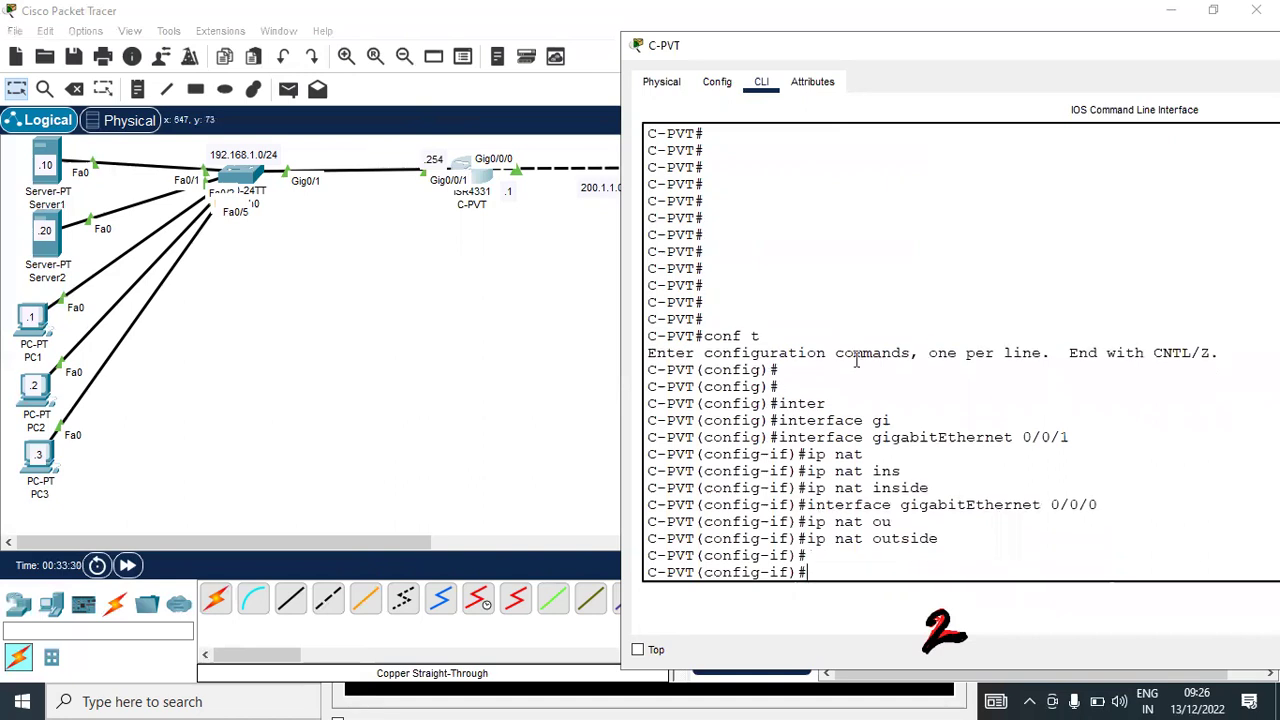
{"action": "type", "text": "ip nat"}
{"action": "key", "text": "Tab"}
{"action": "key", "text": "BackSpace"}
{"action": "key", "text": "BackSpace"}
{"action": "key", "text": "BackSpace"}
{"action": "key", "text": "BackSpace"}
{"action": "key", "text": "BackSpace"}
{"action": "key", "text": "BackSpace"}
{"action": "type", "text": "exit"}
{"action": "key", "text": "Return"}
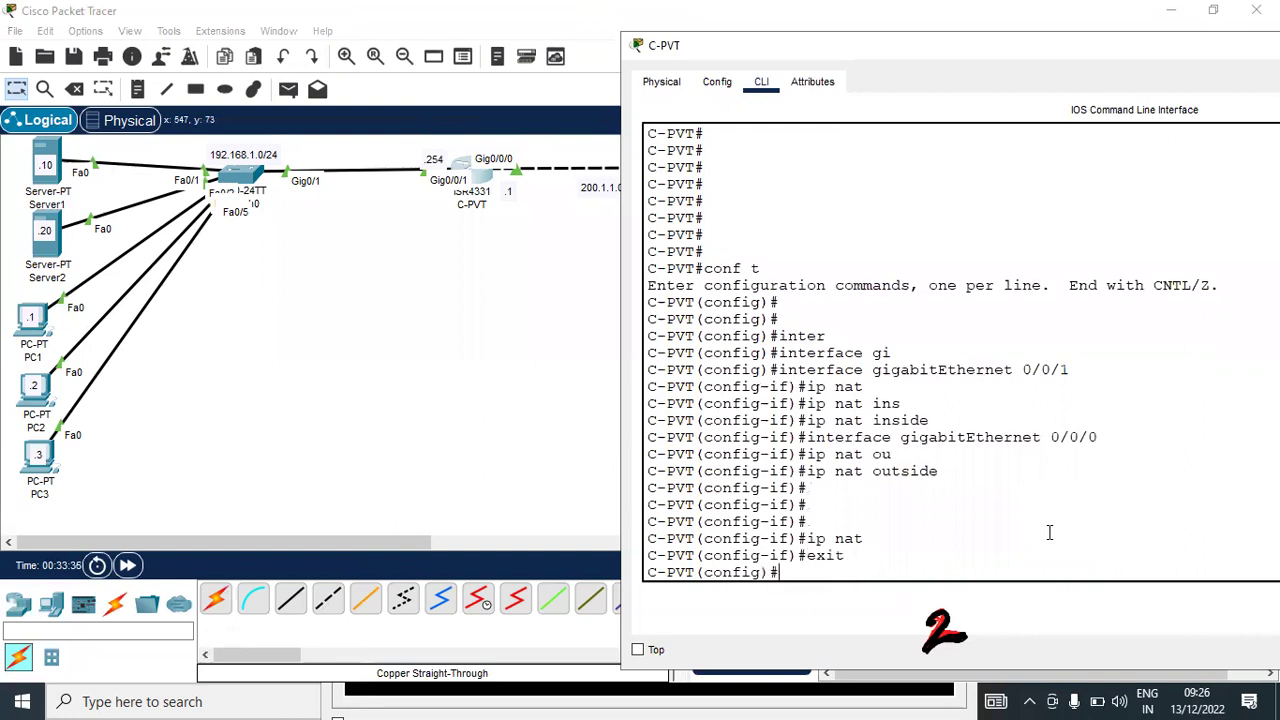
{"action": "key", "text": "Return"}
Statically translate inside address 192.168.1.10 to 200.1.1.3 with ip nat inside source static
{"action": "type", "text": "ip nat"}
{"action": "key", "text": "Tab"}
{"action": "type", "text": "ins"}
{"action": "key", "text": "Tab"}
{"action": "type", "text": "s"}
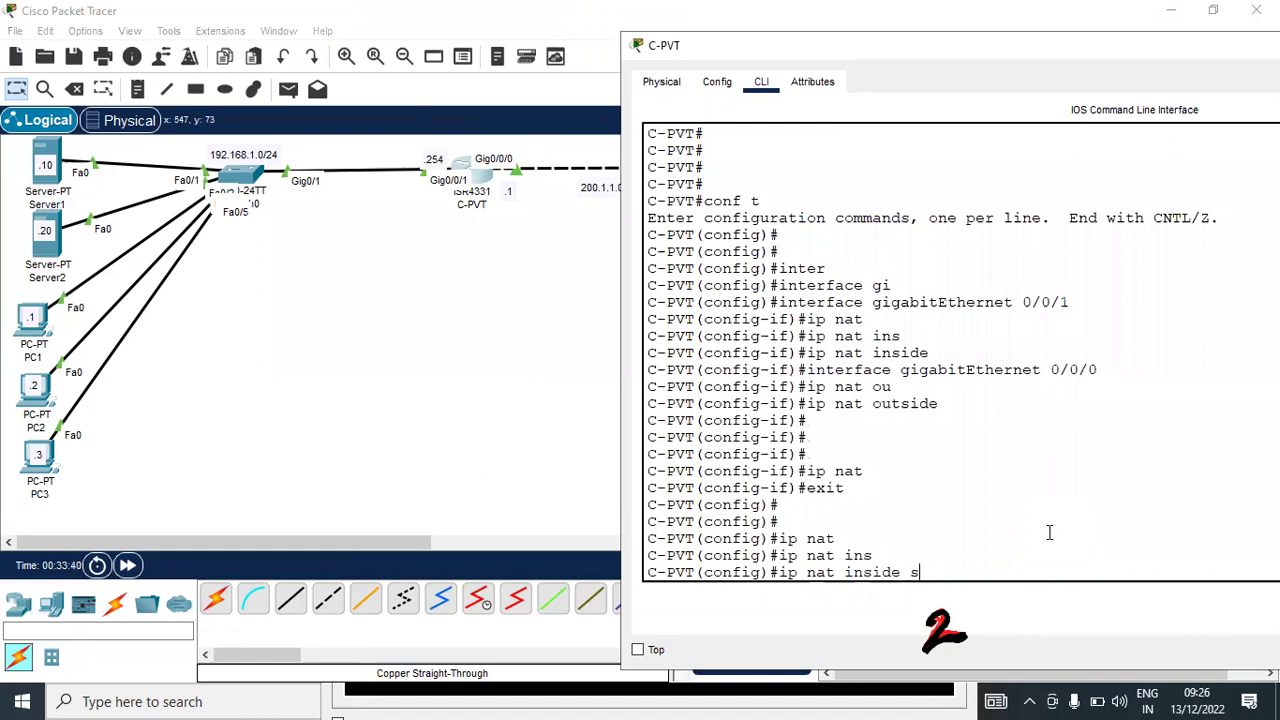
{"action": "type", "text": "o"}
{"action": "key", "text": "Tab"}
{"action": "type", "text": "sta"}
{"action": "key", "text": "Tab"}
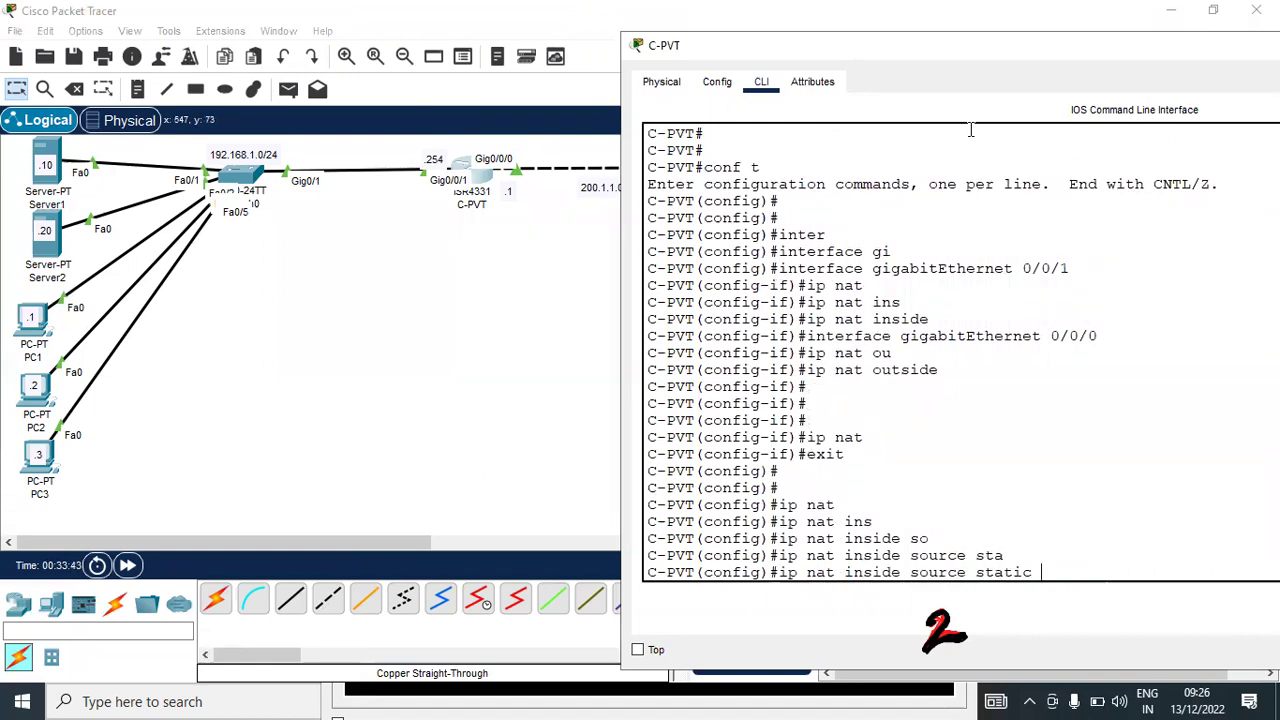
{"action": "left_click_drag", "start_coordinate": [800, 45], "coordinate": [635, 54]}
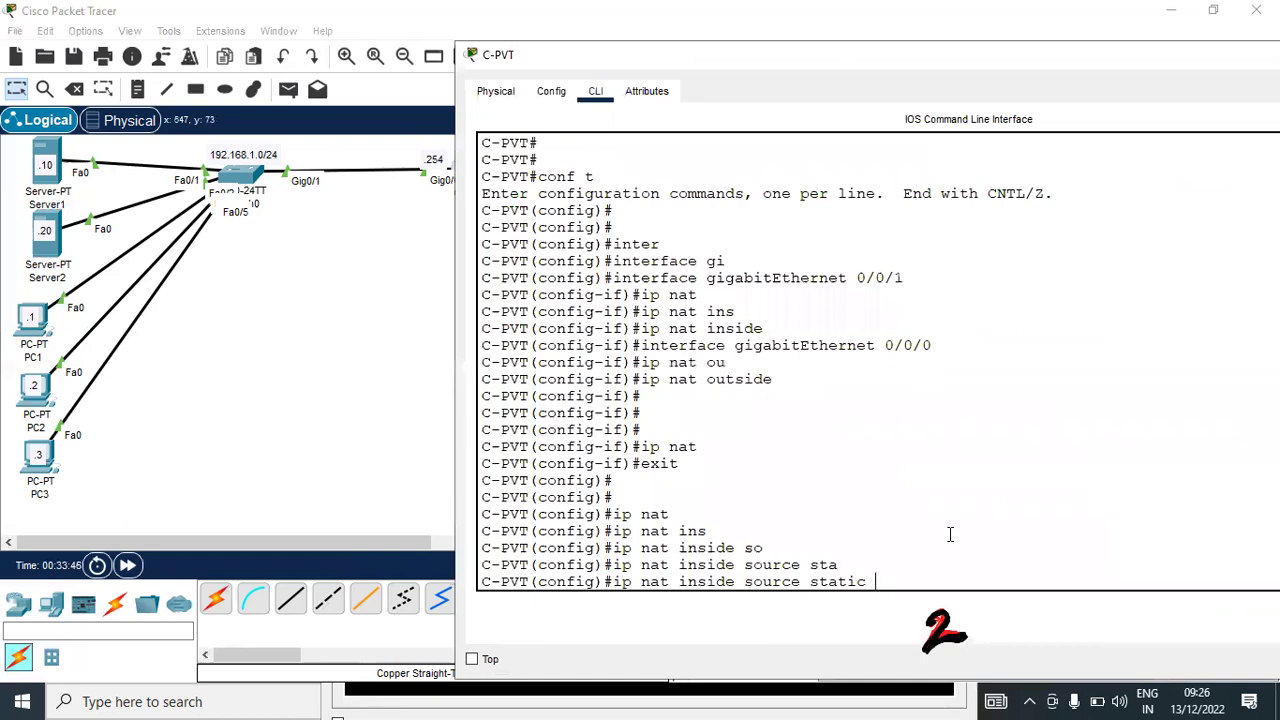
{"action": "type", "text": "?"}
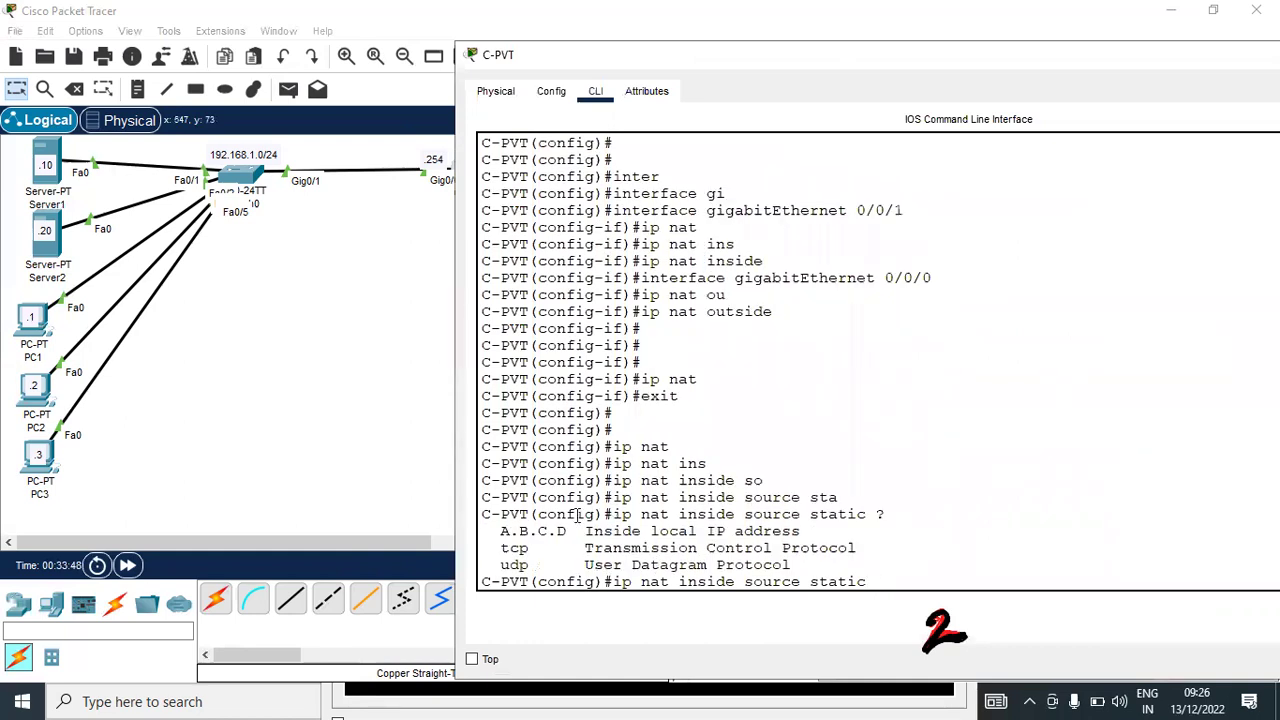
{"action": "left_click_drag", "start_coordinate": [500, 531], "coordinate": [834, 530]}
{"action": "left_click", "coordinate": [922, 585]}
{"action": "type", "text": "192.168.1.10 ?"}
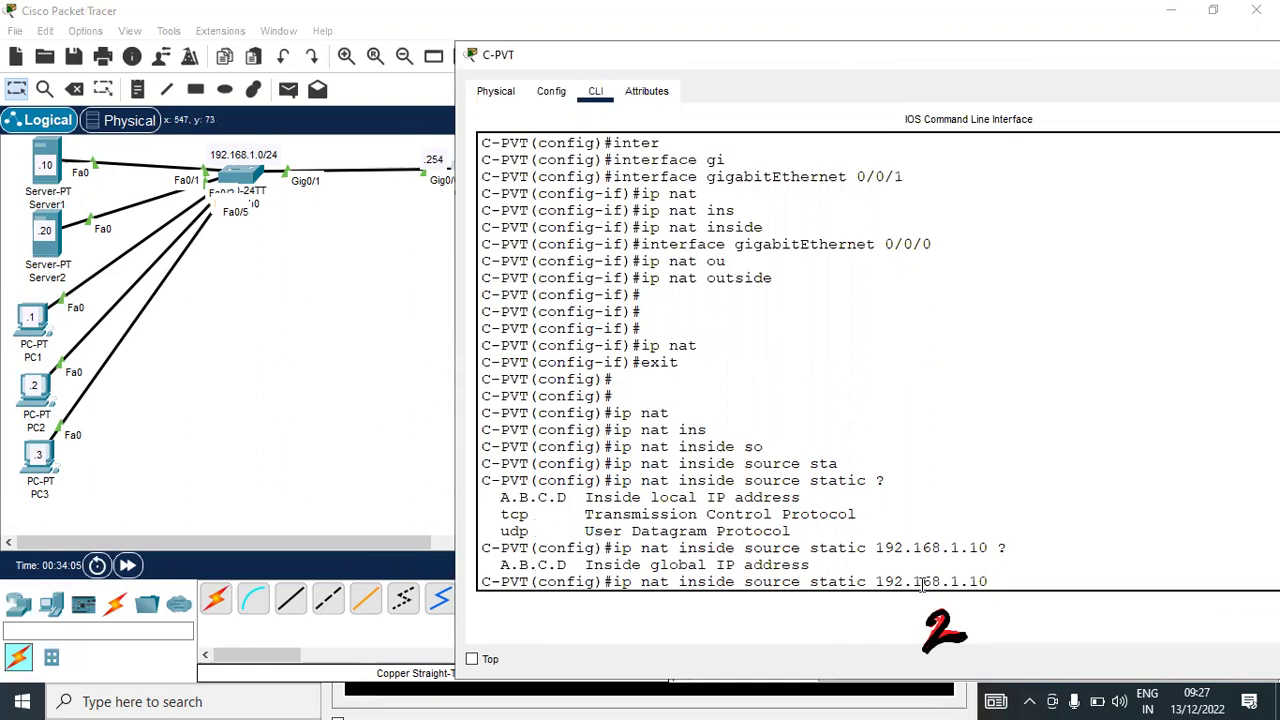
{"action": "type", "text": "200.1.1.3"}
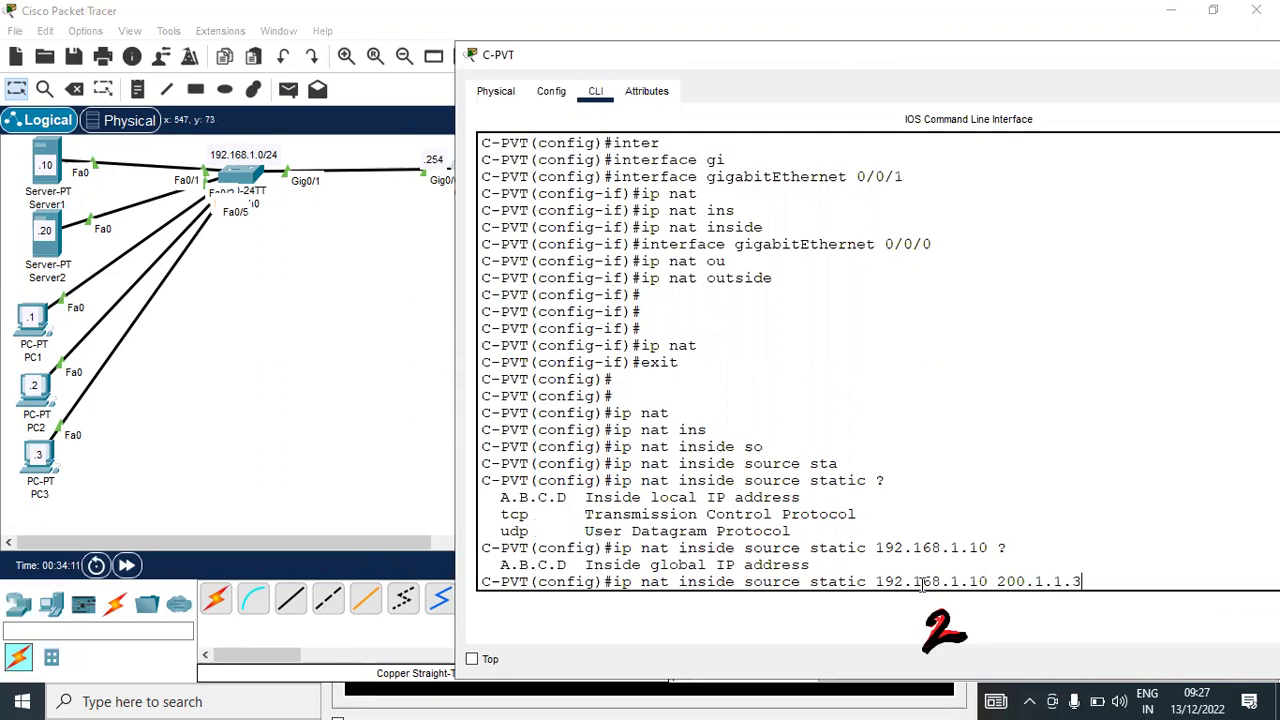
{"action": "type", "text": " ?"}
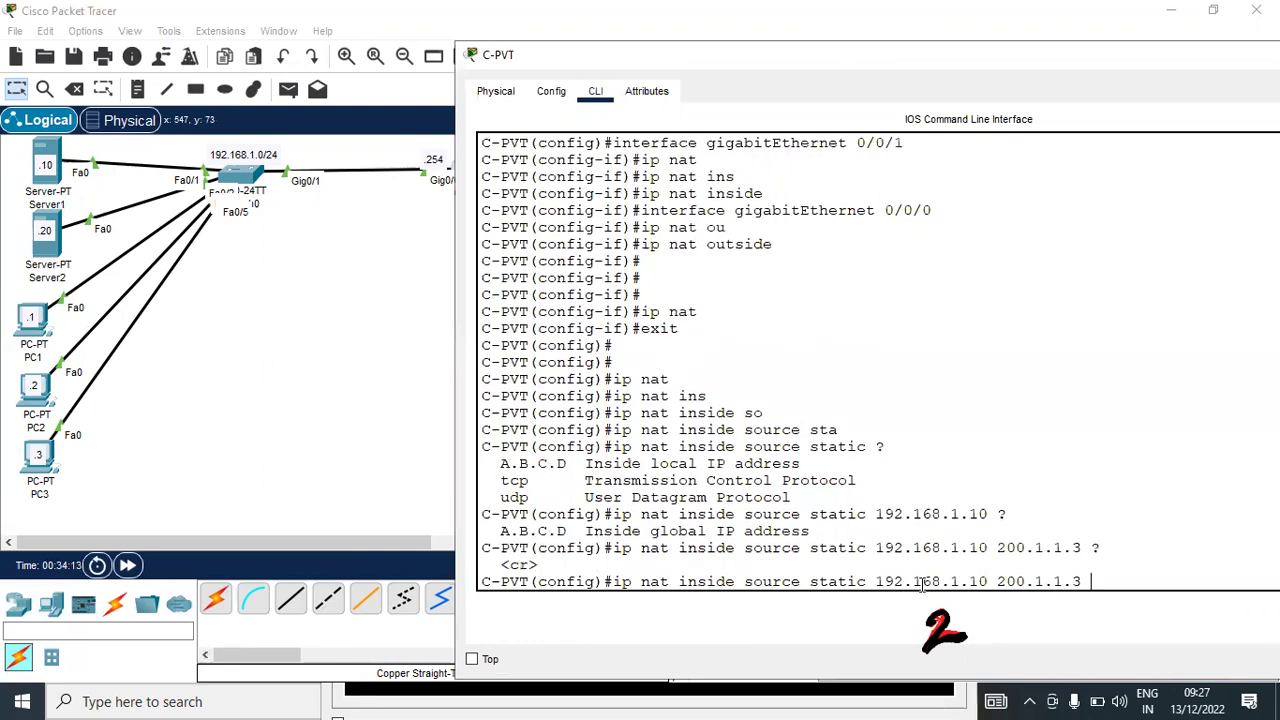
{"action": "key", "text": "Return"}
Add the static mapping 192.168.1.20 to 200.1.1.4 and exit configuration mode with Ctrl+Z
{"action": "key", "text": "Up"}
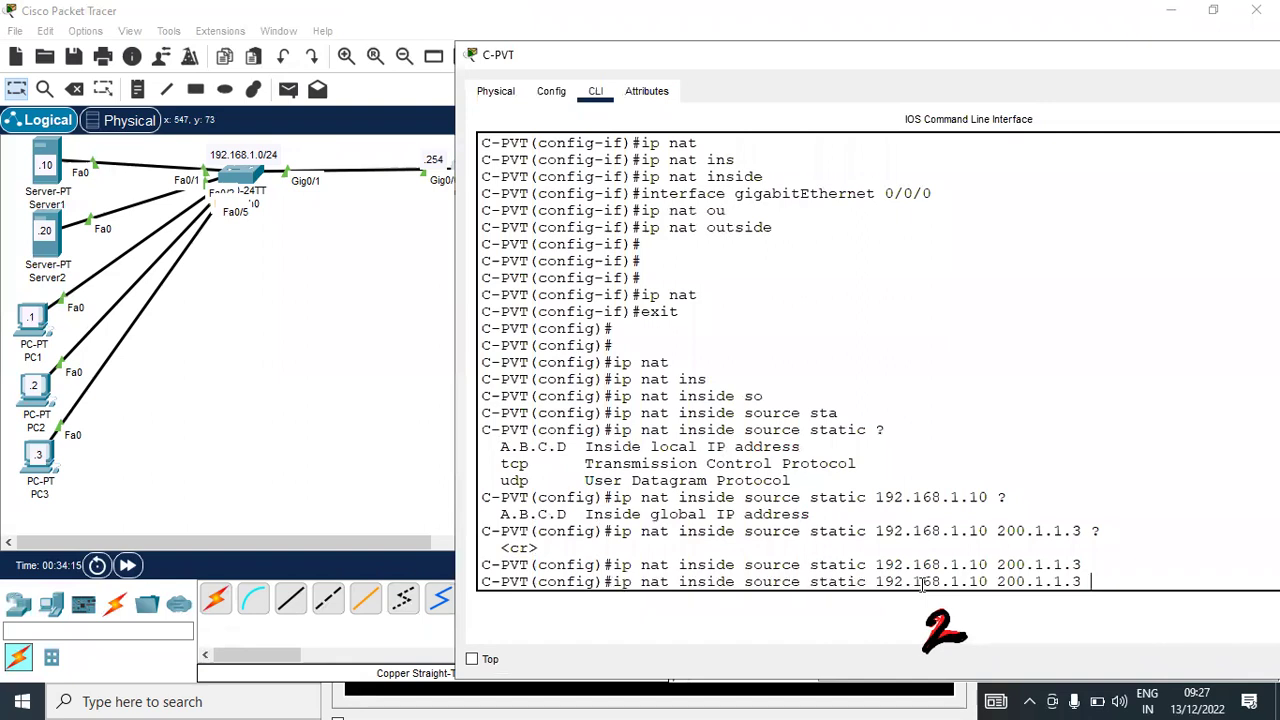
{"action": "key", "text": "Left"}
{"action": "key", "text": "Left"}
{"action": "key", "text": "Left"}
{"action": "key", "text": "BackSpace"}
{"action": "key", "text": "BackSpace"}
{"action": "type", "text": "20"}
{"action": "key", "text": "Right"}
{"action": "key", "text": "Right"}
{"action": "key", "text": "Right"}
{"action": "key", "text": "Right"}
{"action": "key", "text": "Right"}
{"action": "key", "text": "Right"}
{"action": "key", "text": "Right"}
{"action": "key", "text": "Right"}
{"action": "key", "text": "Right"}
{"action": "key", "text": "Right"}
{"action": "key", "text": "BackSpace"}
{"action": "type", "text": "4"}
{"action": "key", "text": "Return"}
{"action": "key", "text": "Return"}
{"action": "key", "text": "Return"}
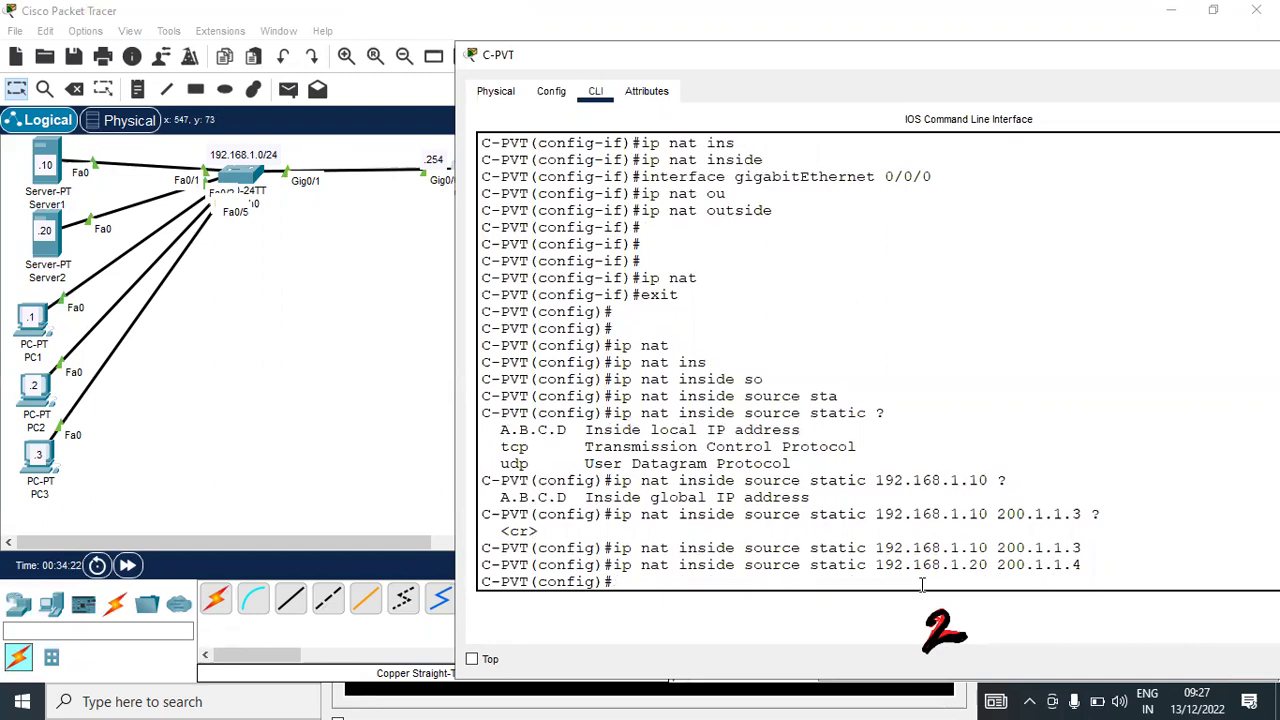
{"action": "key", "text": "ctrl+z"}
{"action": "key", "text": "Return"}
{"action": "key", "text": "Return"}
Show C-PVT's NAT statistics and note the total translations and the inside and outside interfaces
{"action": "type", "text": "sh"}
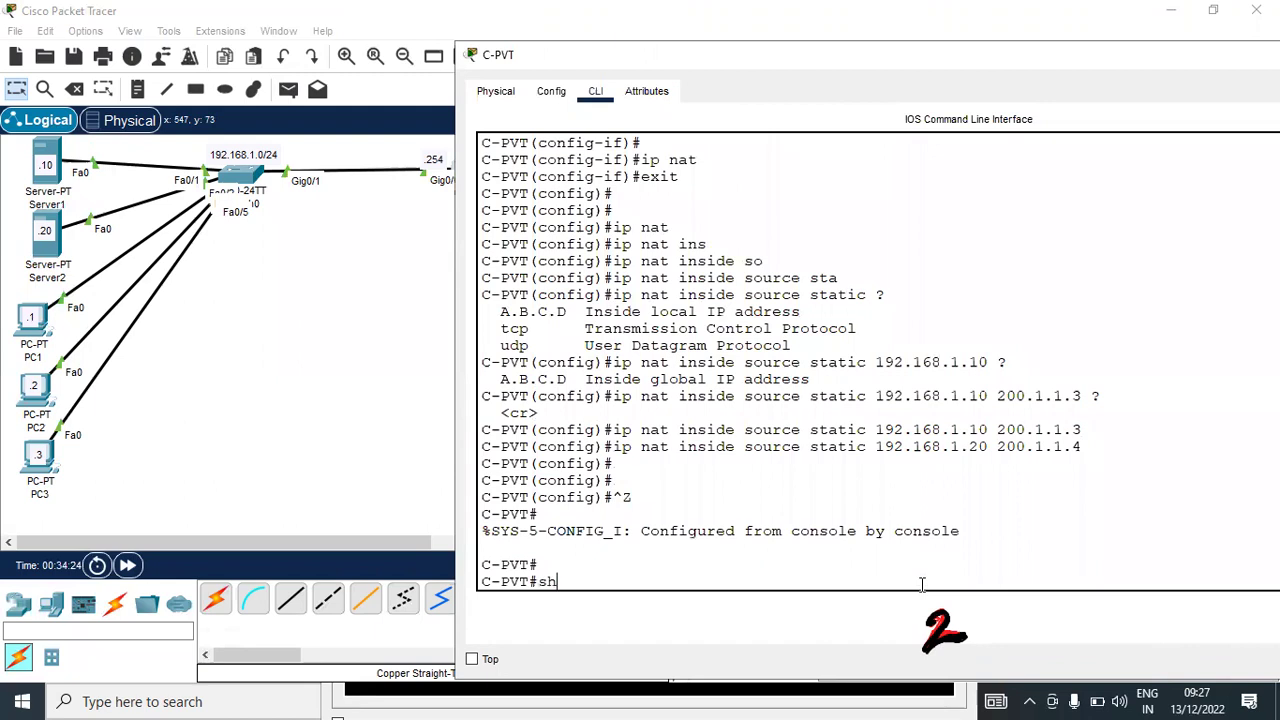
{"action": "key", "text": "Tab"}
{"action": "type", "text": "ip nat"}
{"action": "key", "text": "Tab"}
{"action": "type", "text": "stat"}
{"action": "key", "text": "Tab"}
{"action": "key", "text": "Return"}
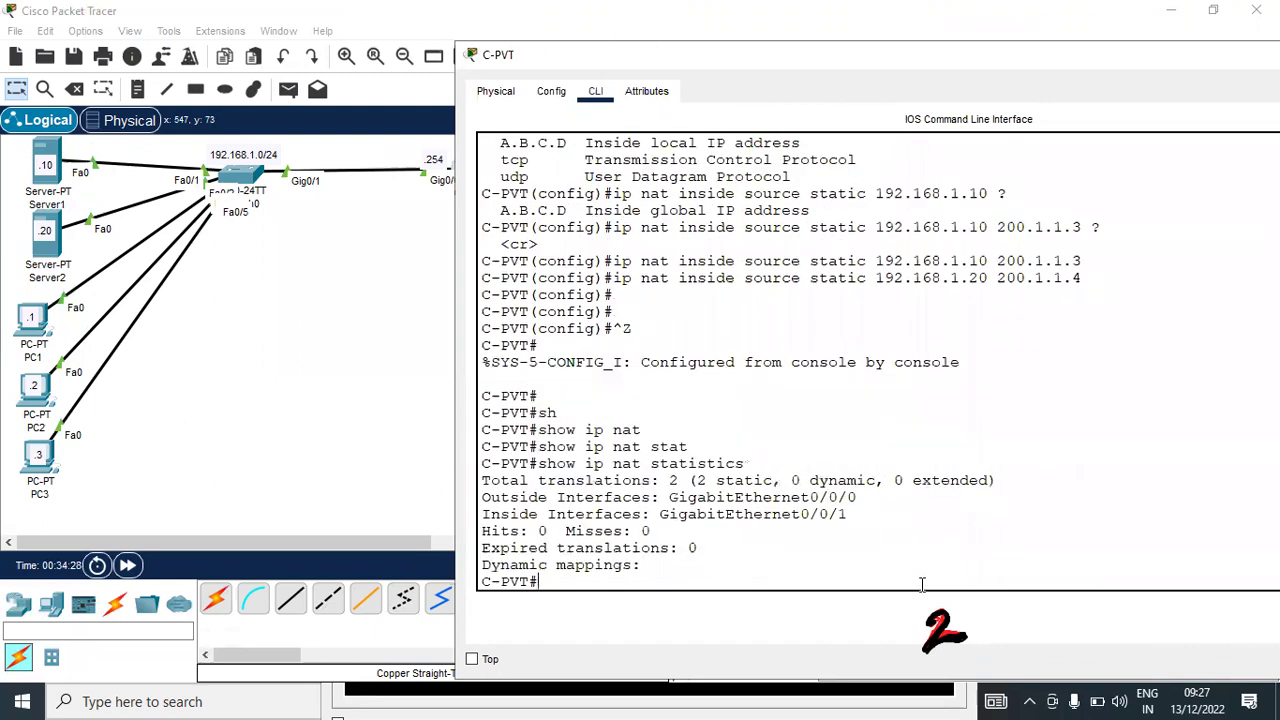
{"action": "left_click_drag", "start_coordinate": [671, 481], "coordinate": [750, 492]}
{"action": "left_click_drag", "start_coordinate": [590, 494], "coordinate": [723, 583]}
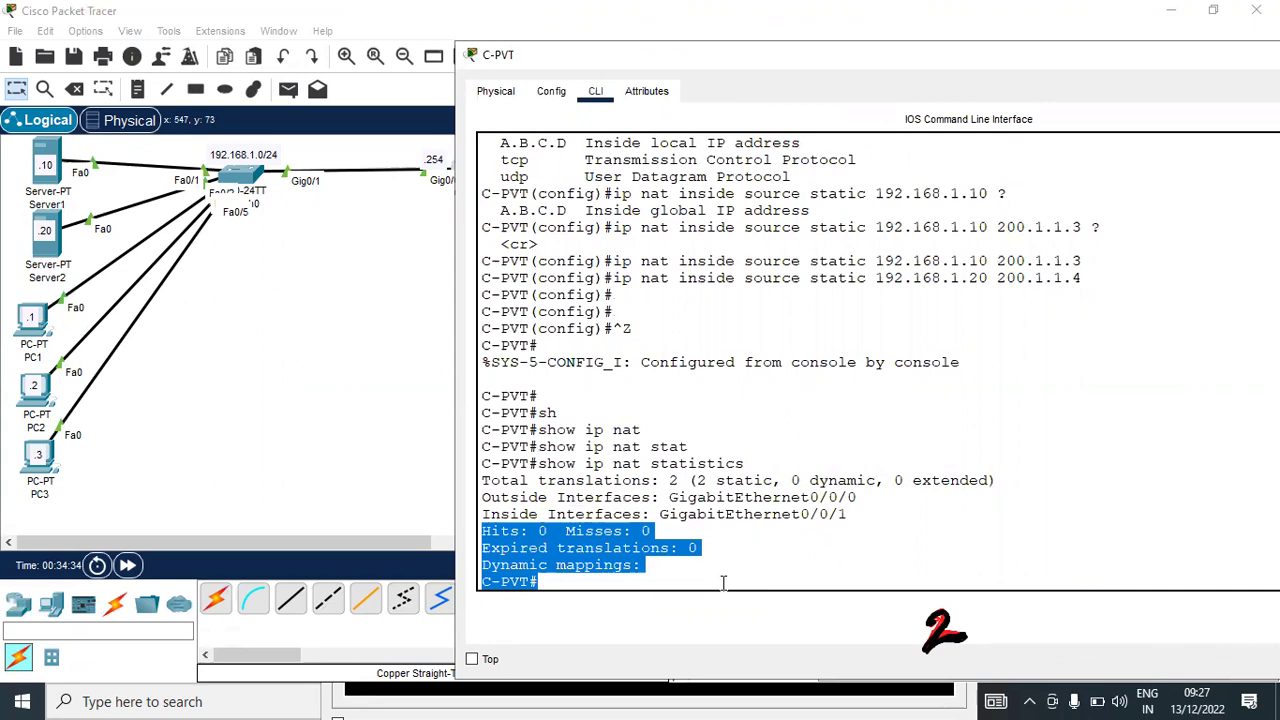
{"action": "left_click", "coordinate": [728, 582]}
List C-PVT's NAT translation table with the 200.1.1.3 and 200.1.1.4 static rows
{"action": "key", "text": "Up"}
{"action": "key", "text": "BackSpace"}
{"action": "key", "text": "BackSpace"}
{"action": "key", "text": "BackSpace"}
{"action": "key", "text": "BackSpace"}
{"action": "key", "text": "BackSpace"}
{"action": "key", "text": "BackSpace"}
{"action": "key", "text": "BackSpace"}
{"action": "key", "text": "BackSpace"}
{"action": "key", "text": "BackSpace"}
{"action": "key", "text": "BackSpace"}
{"action": "key", "text": "BackSpace"}
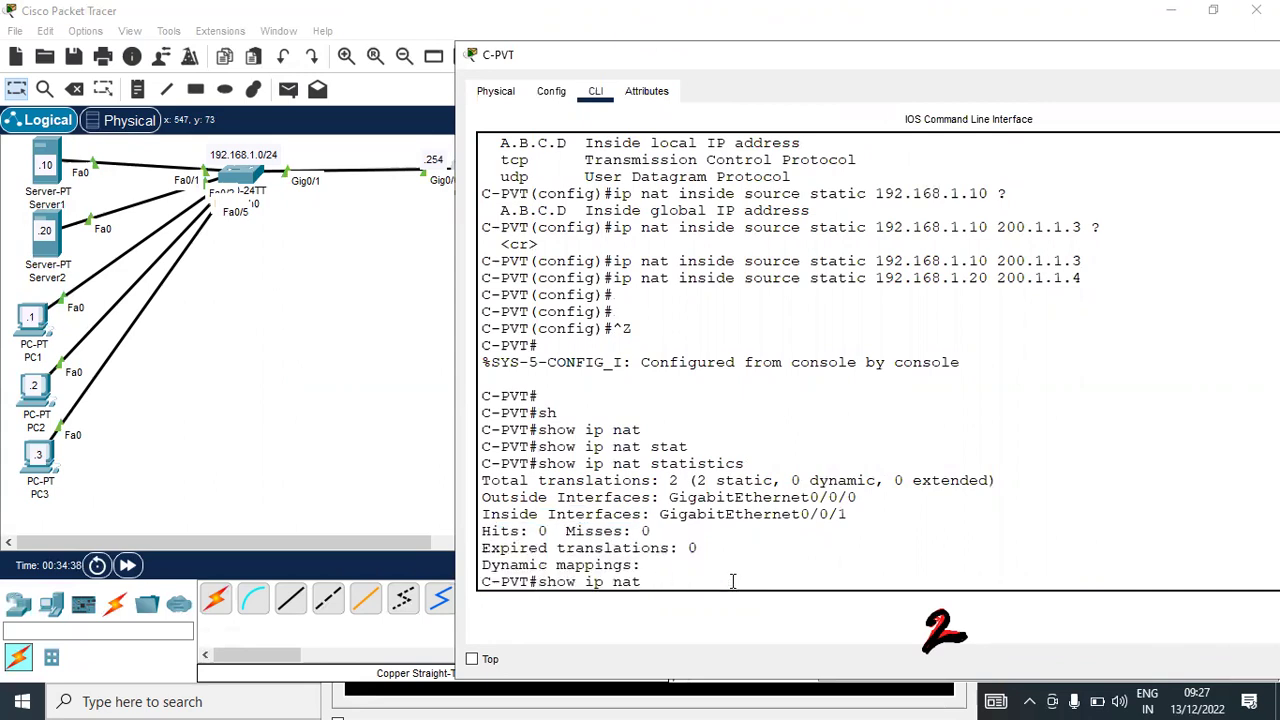
{"action": "type", "text": "tr"}
{"action": "key", "text": "Tab"}
{"action": "key", "text": "Return"}
{"action": "left_click_drag", "start_coordinate": [520, 531], "coordinate": [830, 553]}
{"action": "left_click_drag", "start_coordinate": [528, 531], "coordinate": [616, 532]}
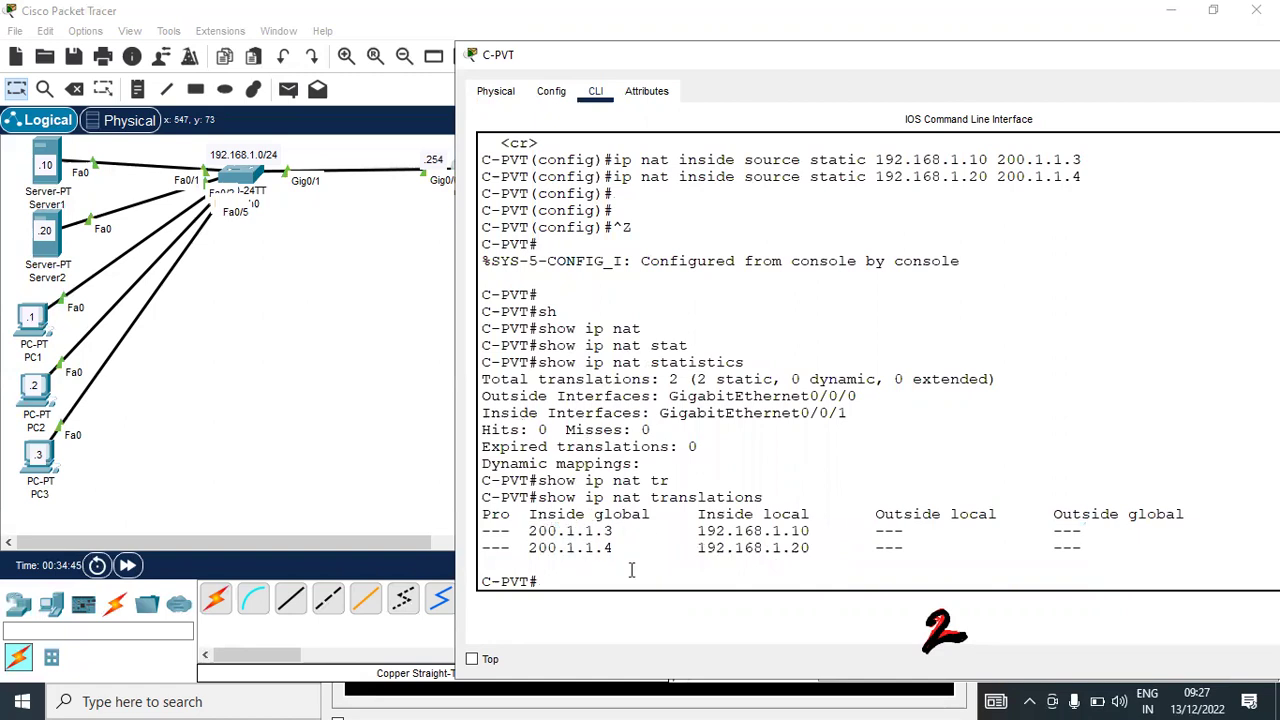
{"action": "left_click_drag", "start_coordinate": [526, 531], "coordinate": [621, 531]}
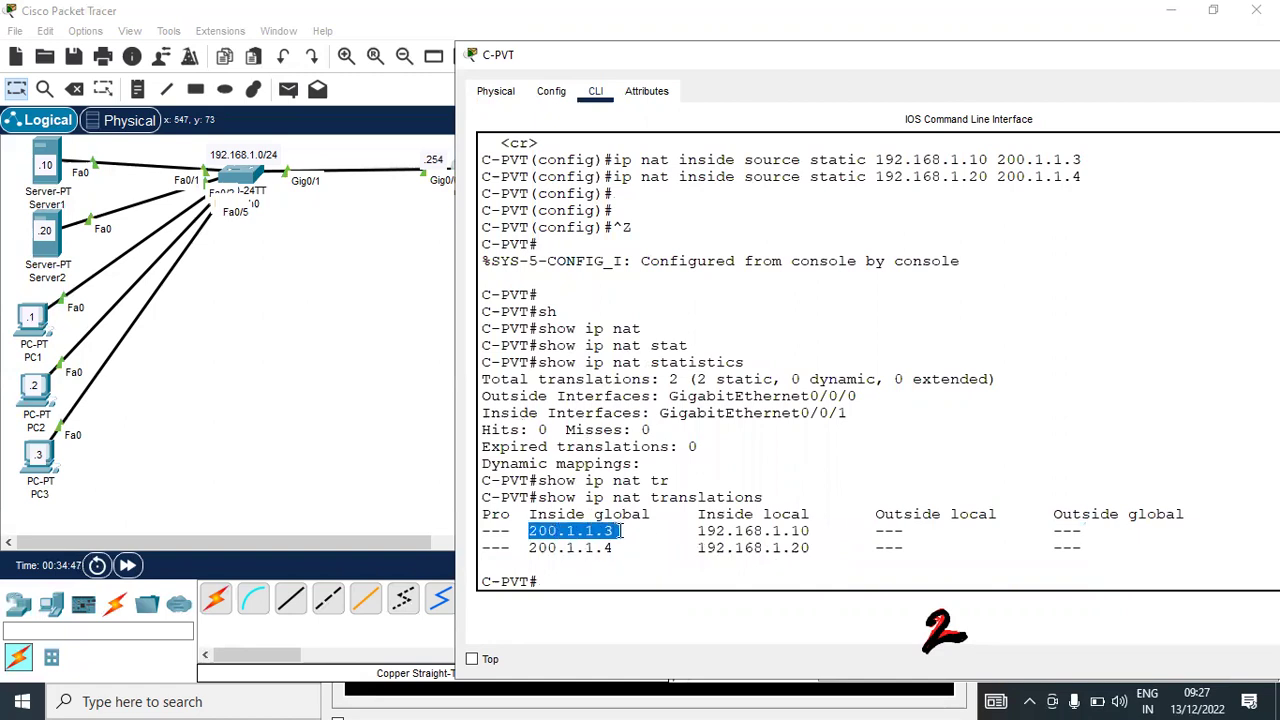
{"action": "left_click_drag", "start_coordinate": [698, 531], "coordinate": [820, 531]}
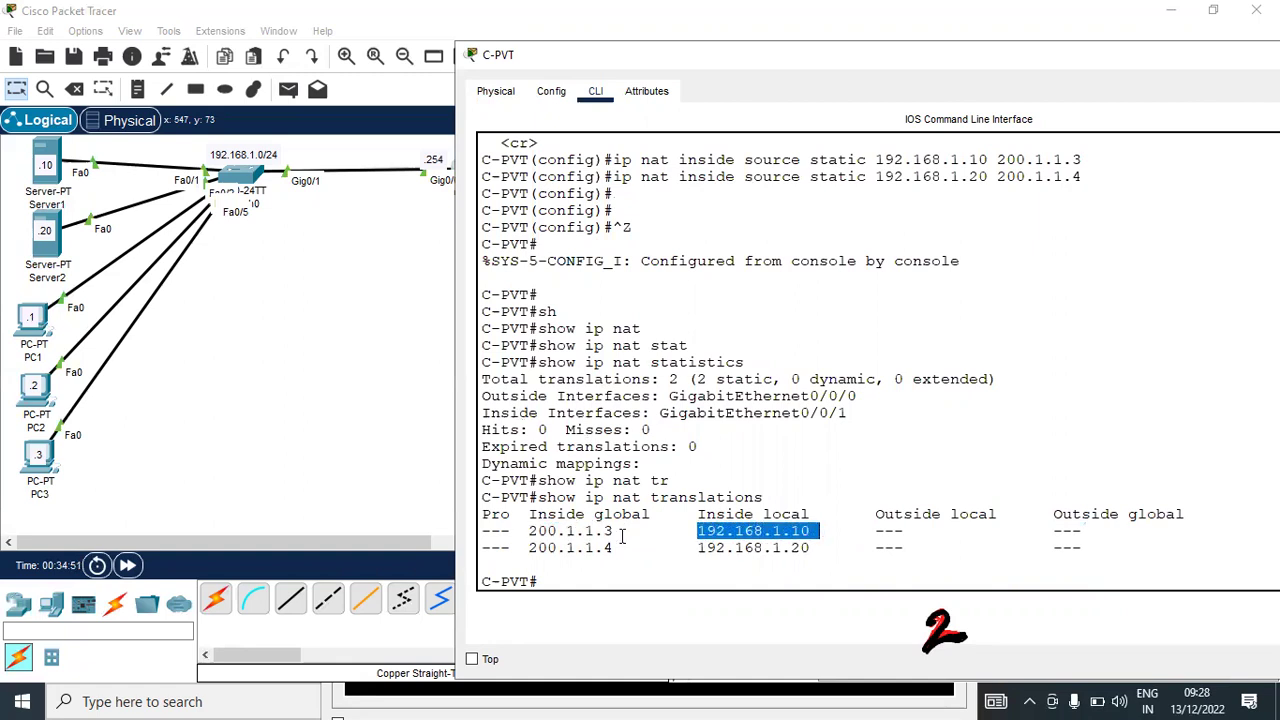
{"action": "left_click_drag", "start_coordinate": [697, 548], "coordinate": [793, 548]}
{"action": "left_click_drag", "start_coordinate": [614, 548], "coordinate": [527, 548]}
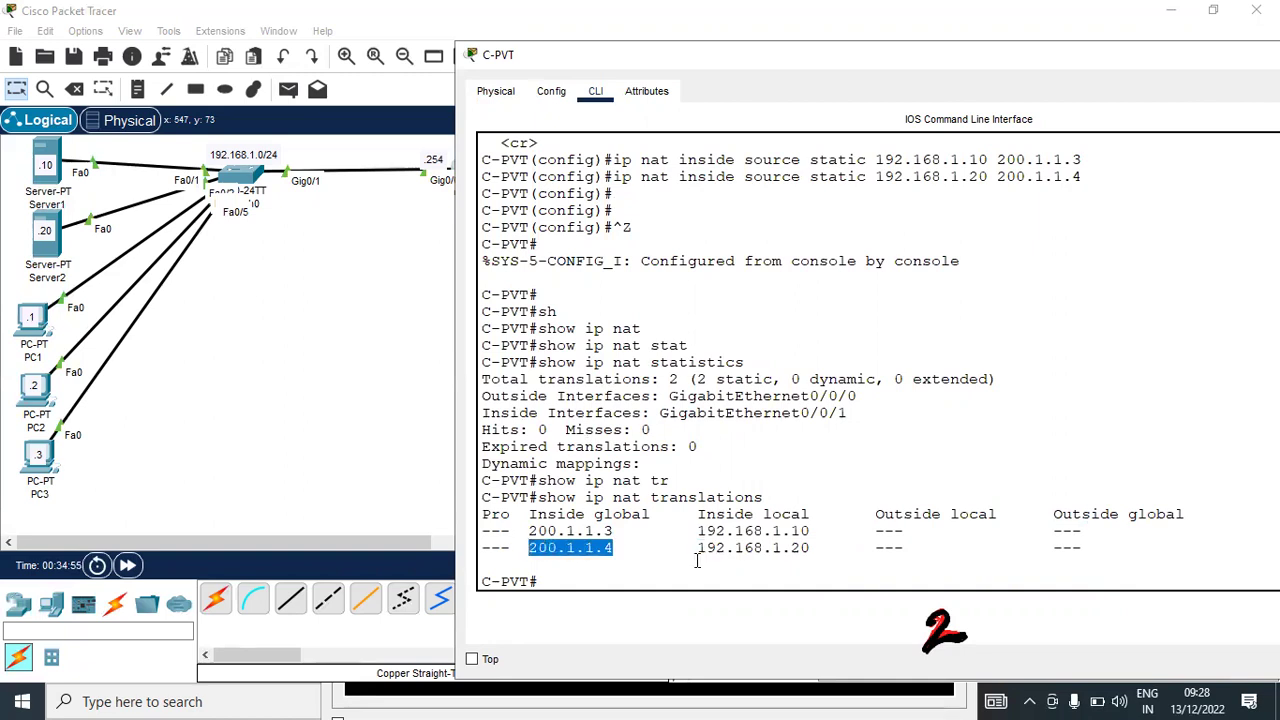
{"action": "left_click", "coordinate": [697, 561]}
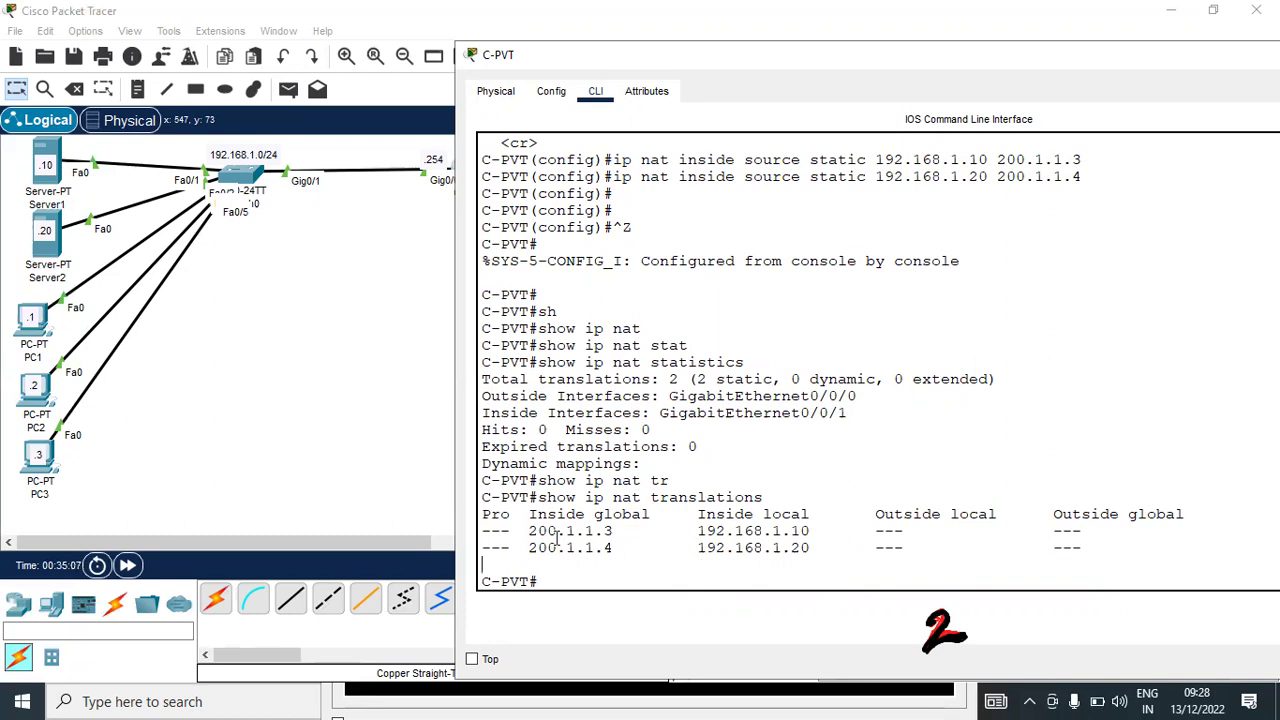
Recheck the 200.1.1.3→192.168.1.10 and 200.1.1.4→192.168.1.20 mappings, then go to Server1
{"action": "left_click_drag", "start_coordinate": [528, 531], "coordinate": [613, 532]}
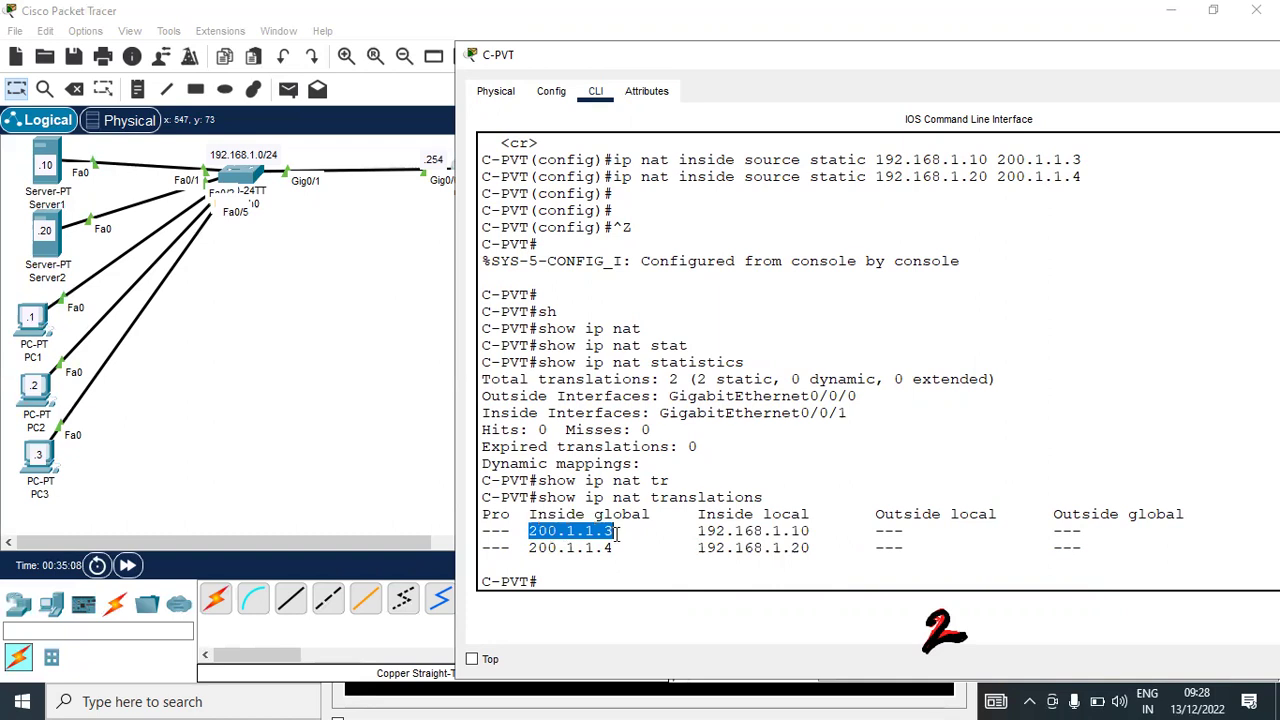
{"action": "left_click_drag", "start_coordinate": [692, 531], "coordinate": [828, 528]}
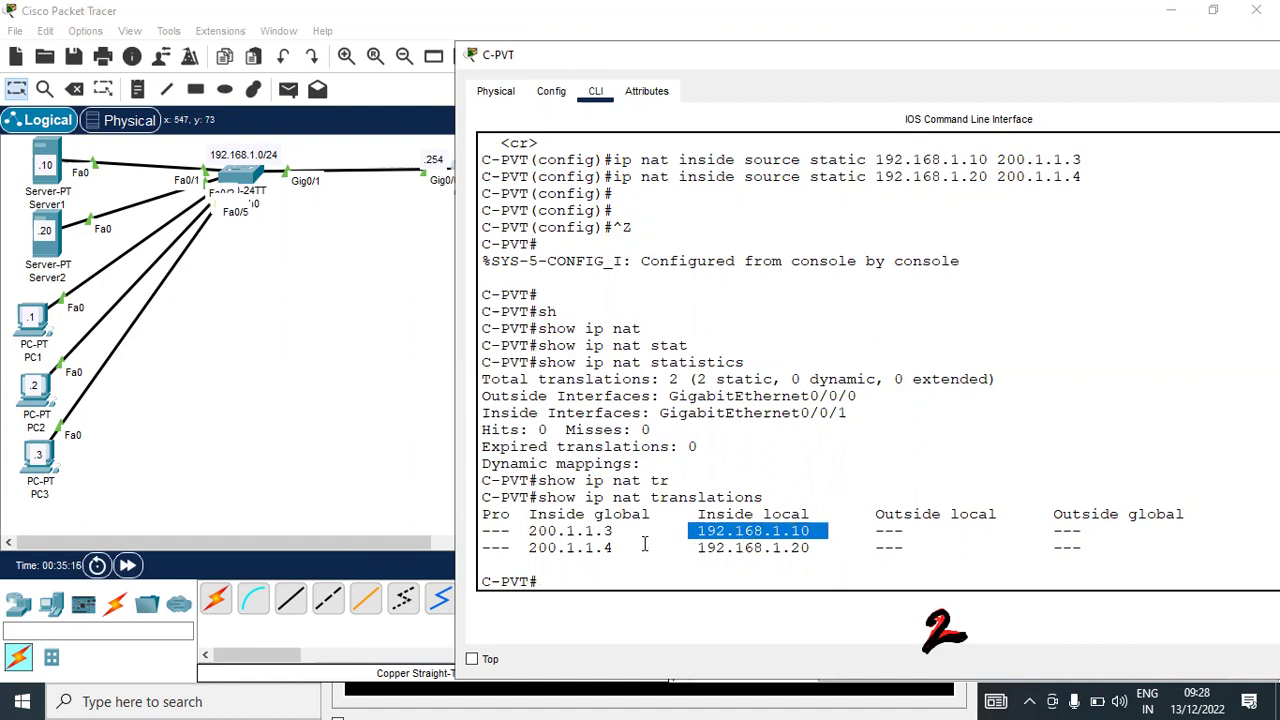
{"action": "left_click_drag", "start_coordinate": [620, 548], "coordinate": [528, 548]}
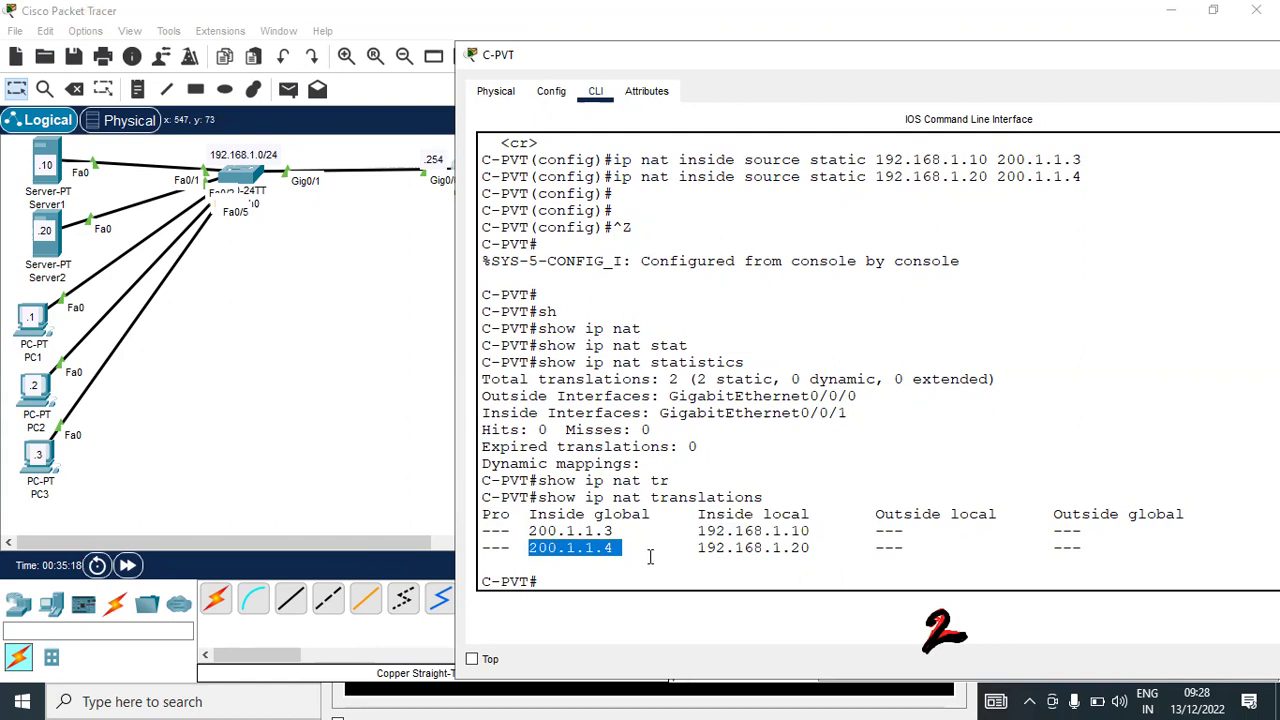
{"action": "left_click_drag", "start_coordinate": [699, 548], "coordinate": [833, 548]}
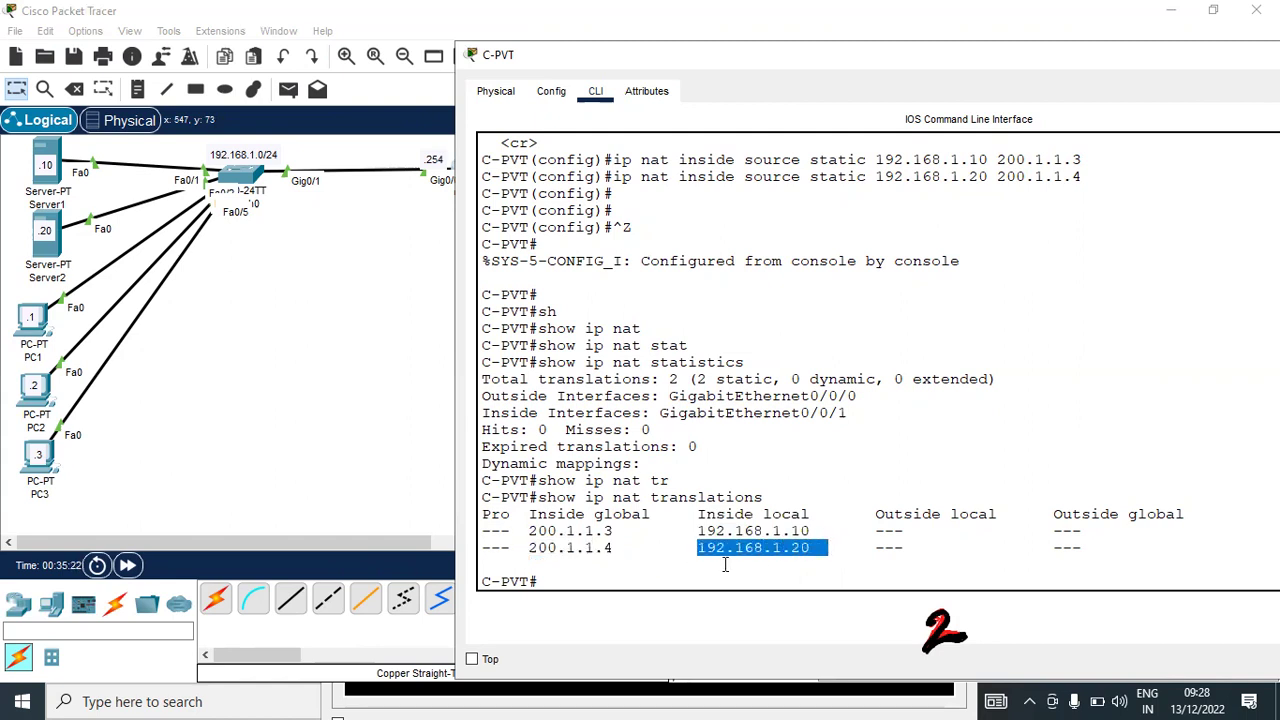
{"action": "left_click", "coordinate": [637, 566]}
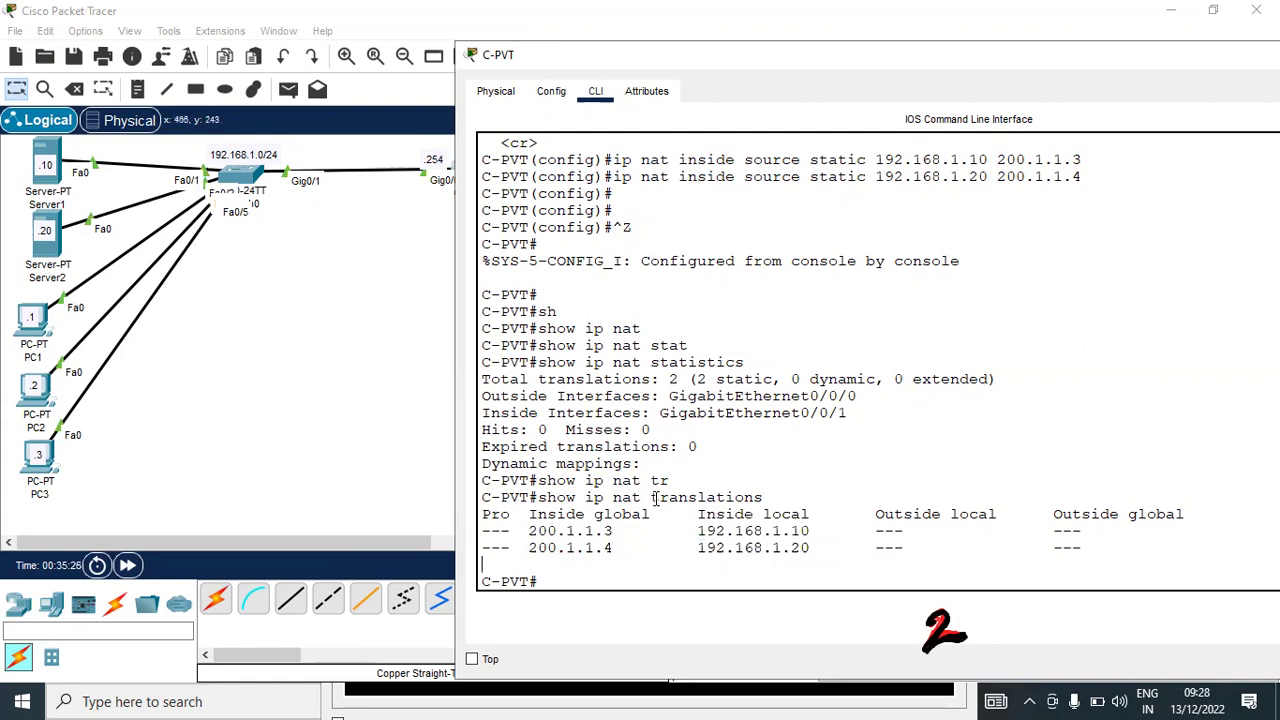
{"action": "left_click", "coordinate": [50, 156]}
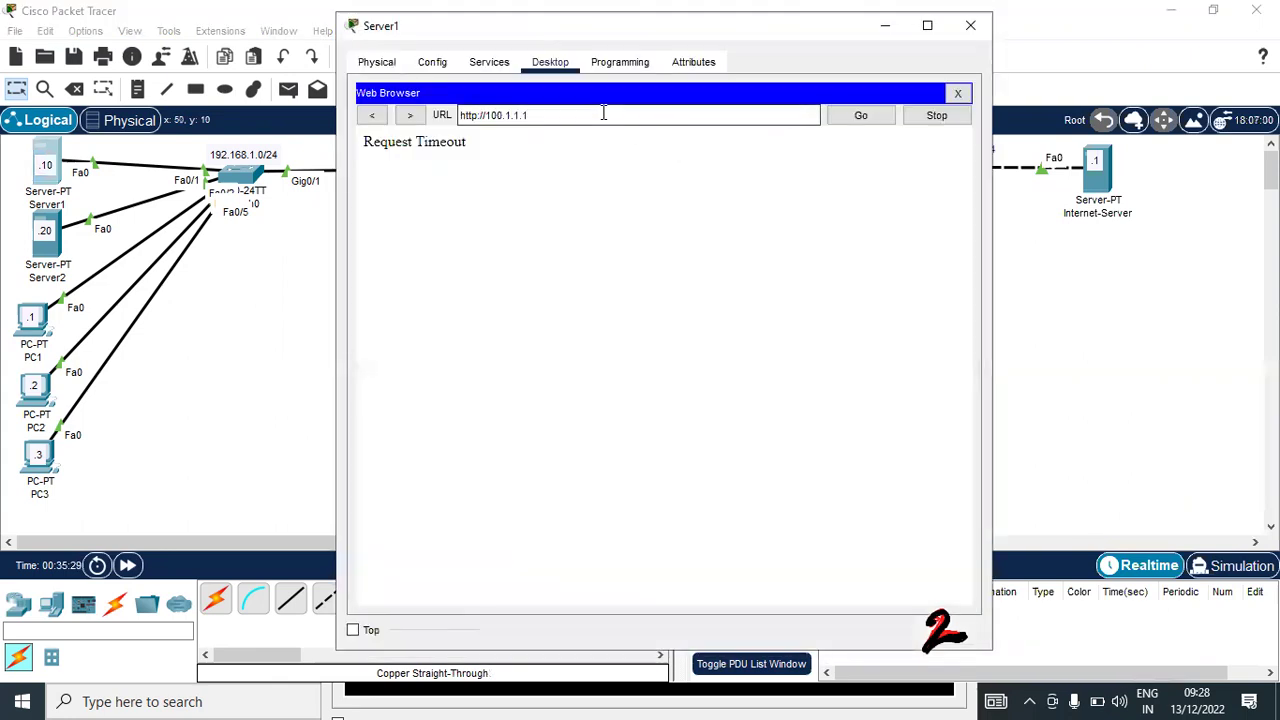
{"action": "left_click", "coordinate": [861, 116]}
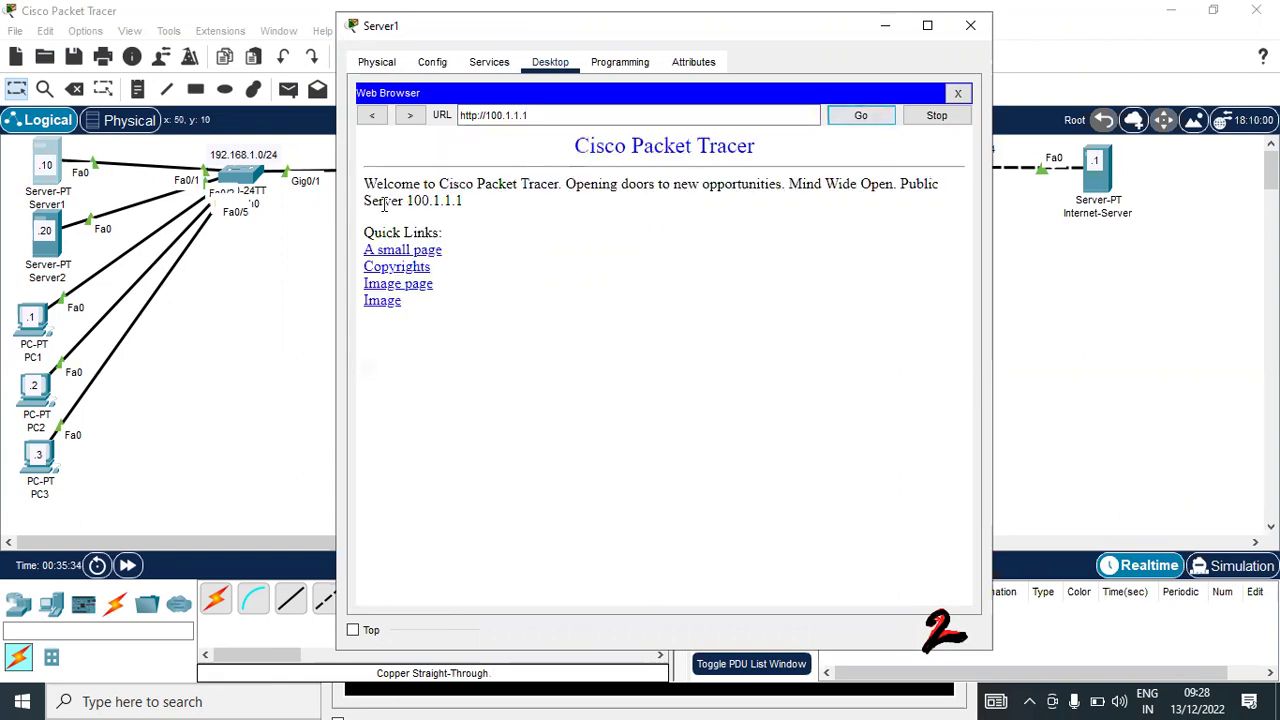
{"action": "left_click_drag", "start_coordinate": [372, 204], "coordinate": [707, 208]}
{"action": "left_click_drag", "start_coordinate": [899, 186], "coordinate": [931, 211]}
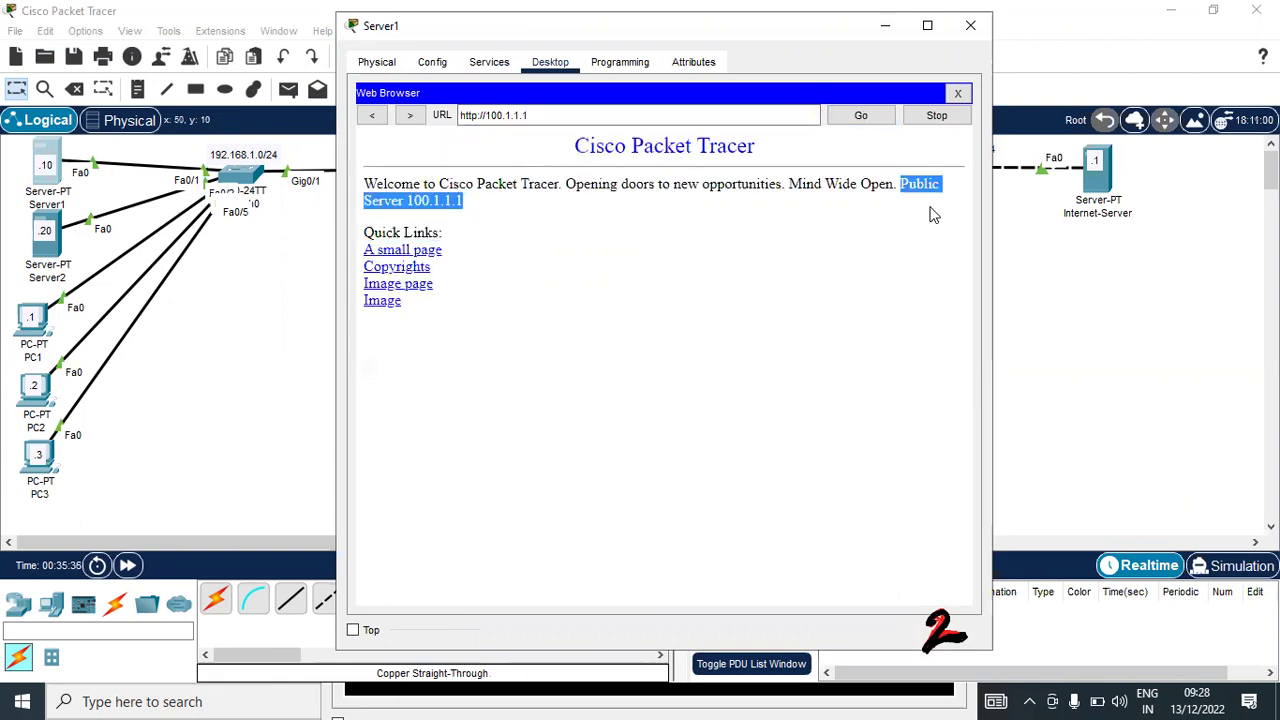
{"action": "left_click", "coordinate": [931, 214]}
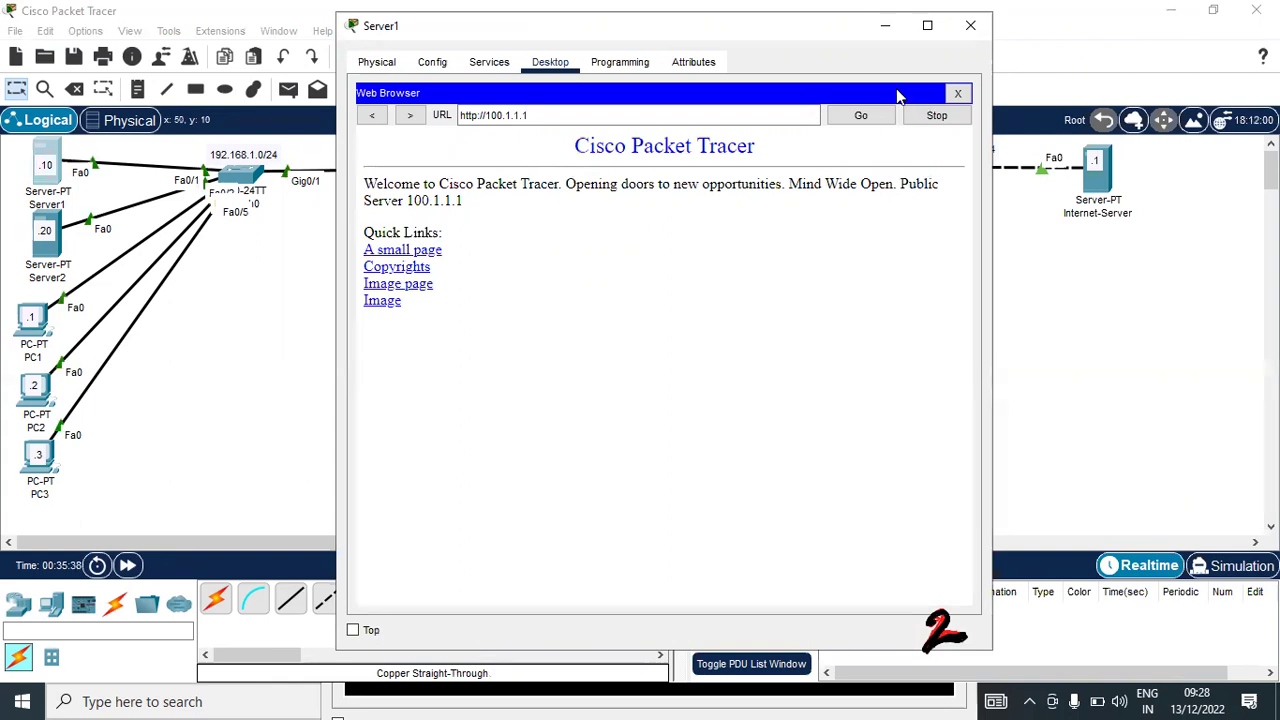
Rerun ping 100.1.1.1 from Server2's command prompt, then return to the topology
{"action": "left_click", "coordinate": [40, 245]}
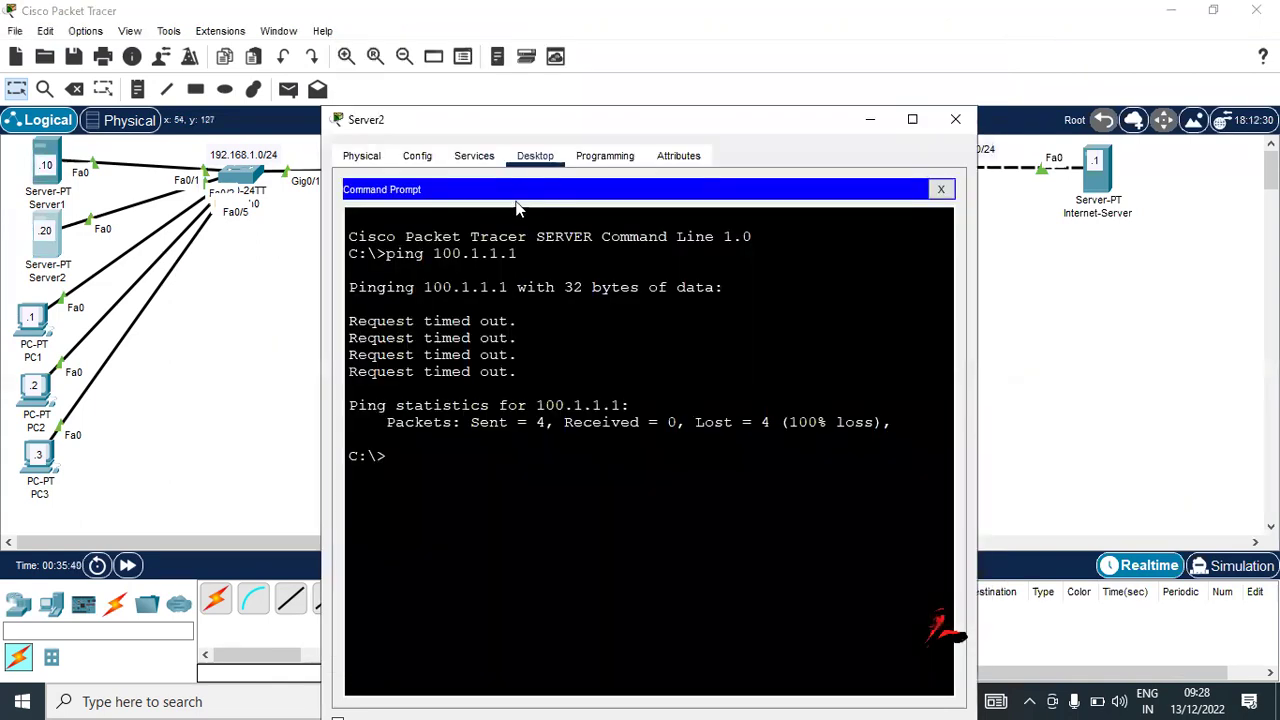
{"action": "key", "text": "Up"}
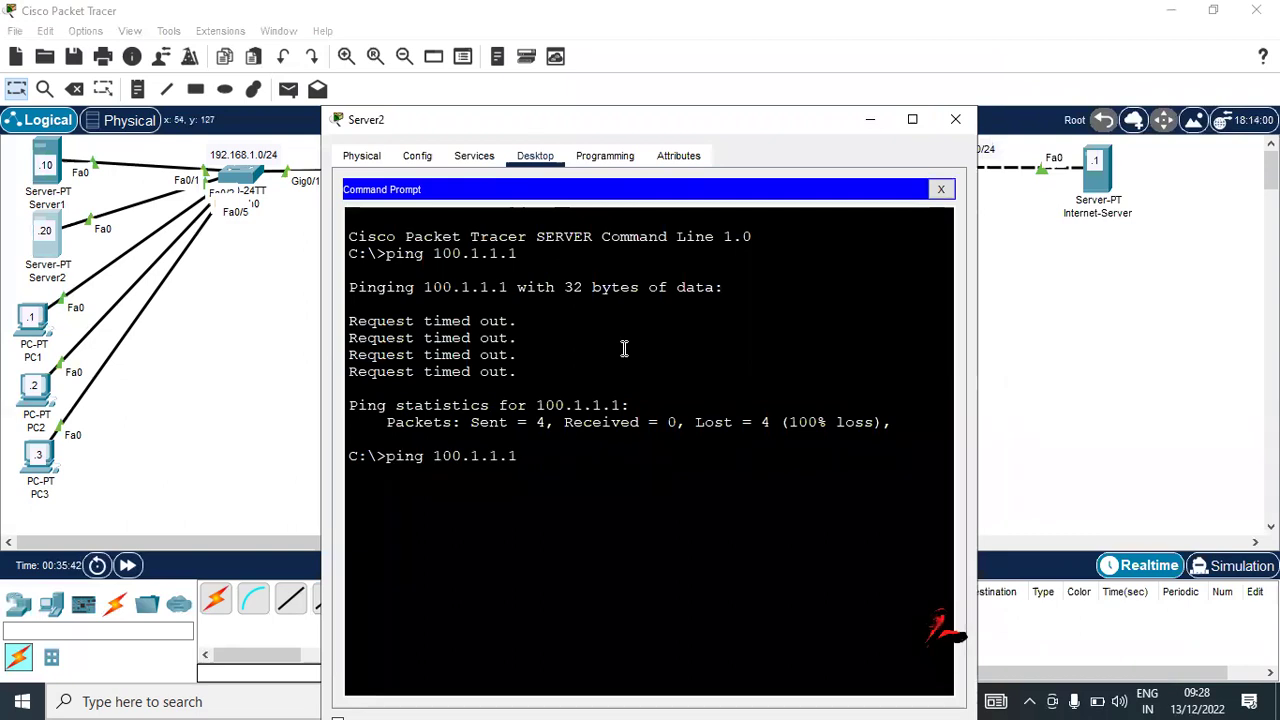
{"action": "key", "text": "Return"}
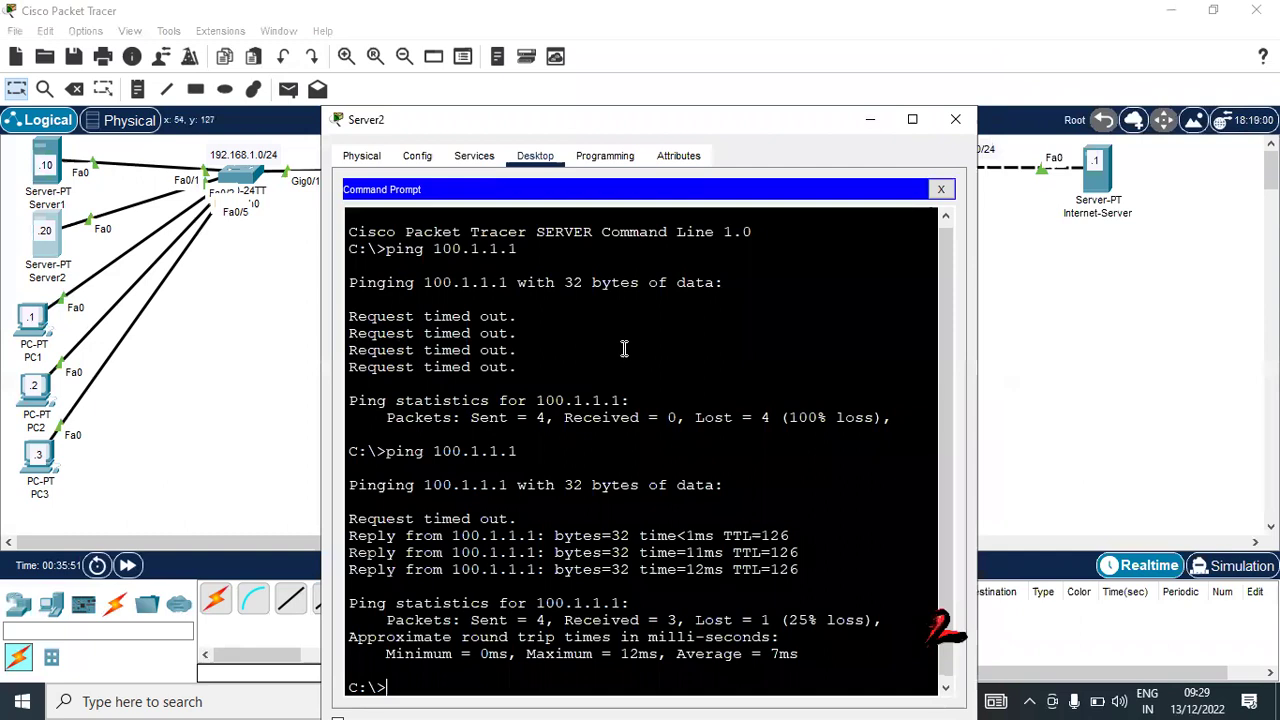
{"action": "left_click", "coordinate": [1025, 305]}
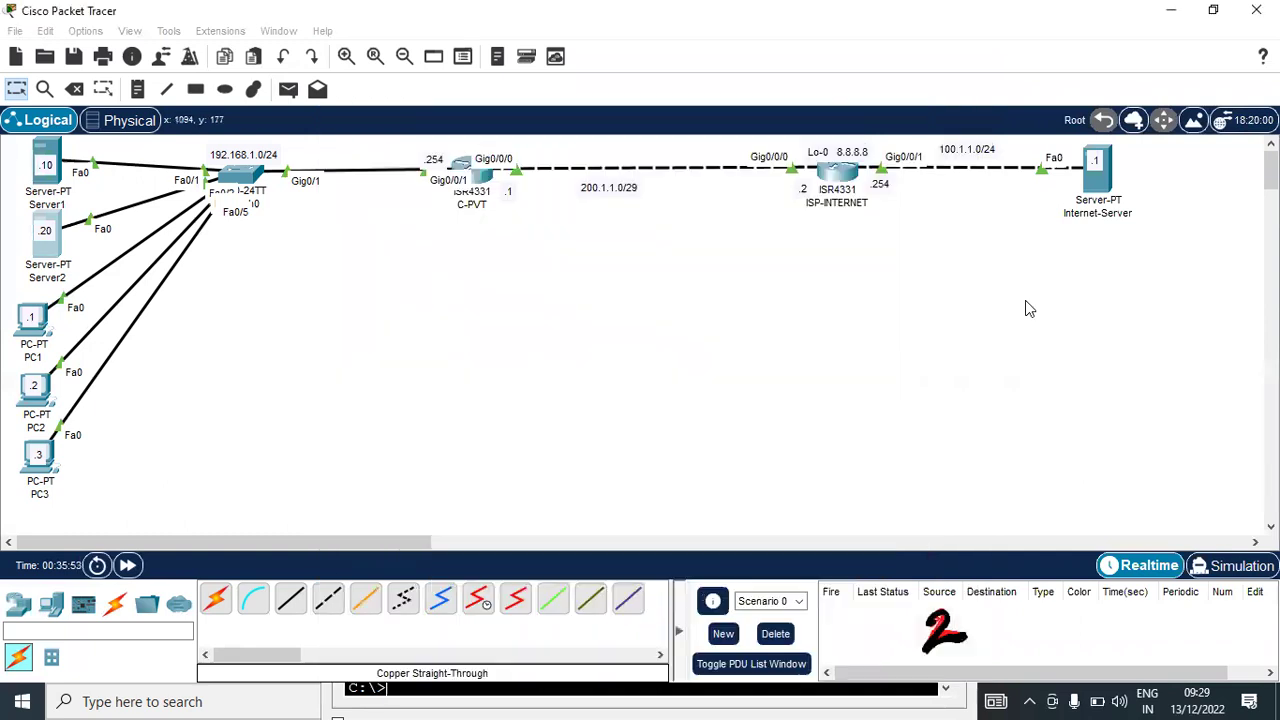
On ISP-INTERNET, give vty lines 0 4 a password and require login
{"action": "left_click", "coordinate": [842, 176]}
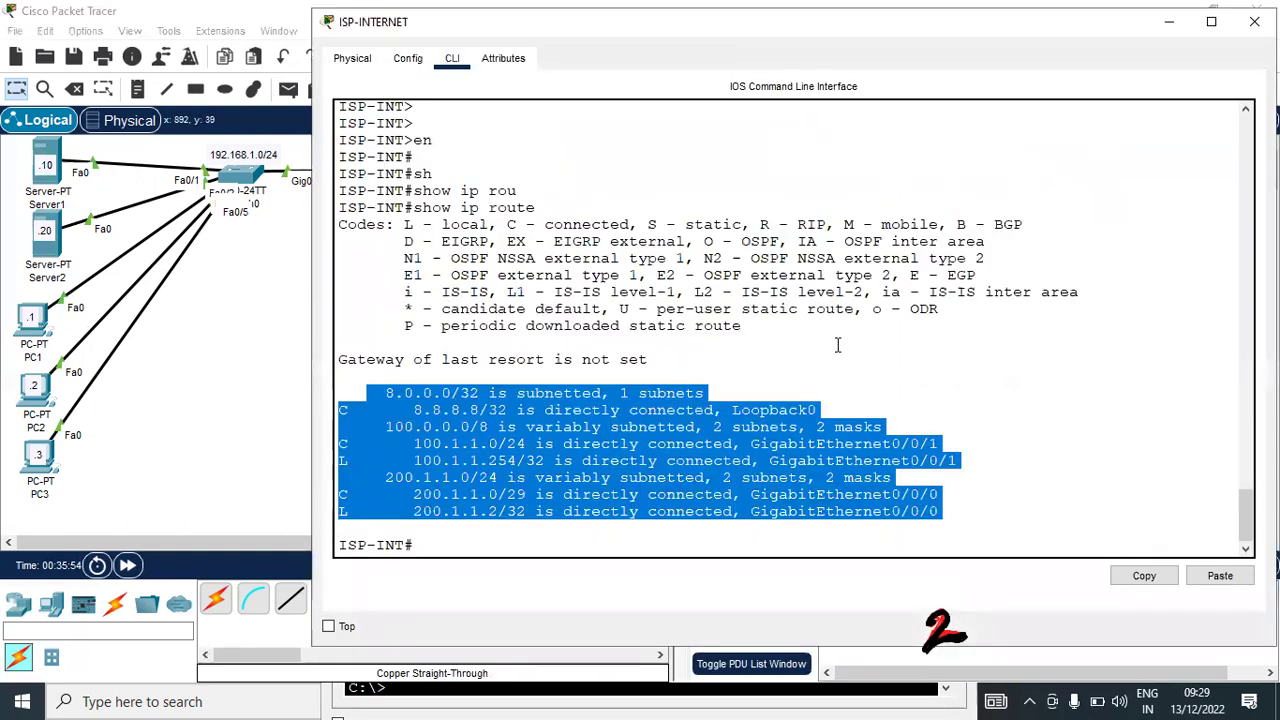
{"action": "left_click", "coordinate": [838, 345]}
{"action": "key", "text": "Return"}
{"action": "key", "text": "Return"}
{"action": "key", "text": "Return"}
{"action": "key", "text": "Return"}
{"action": "type", "text": "conf t"}
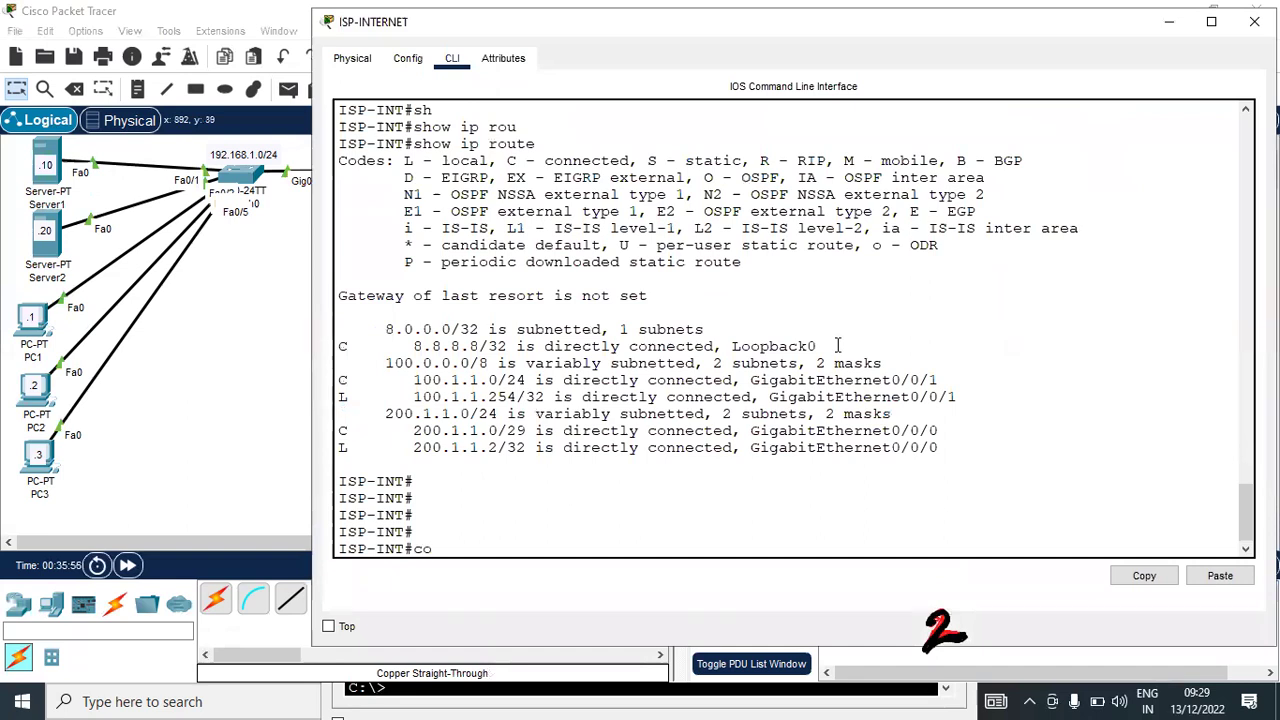
{"action": "key", "text": "Return"}
{"action": "key", "text": "Return"}
{"action": "type", "text": "lin"}
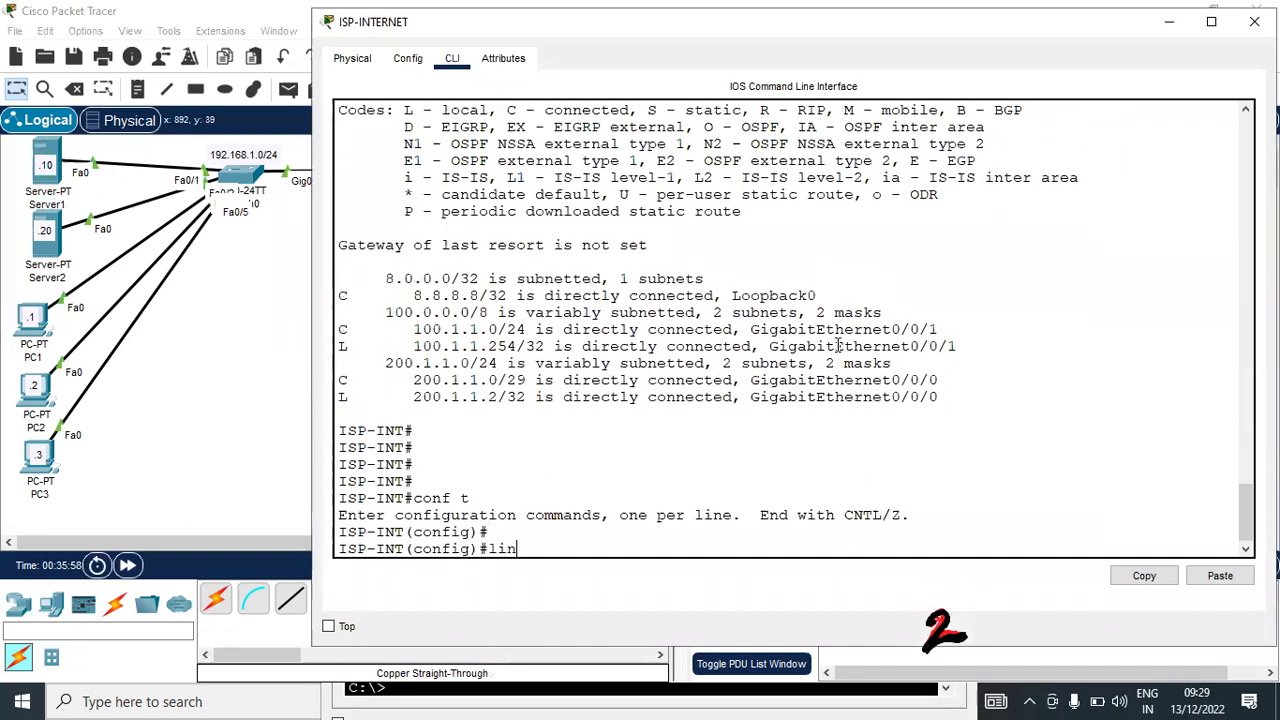
{"action": "type", "text": "e"}
{"action": "key", "text": "Tab"}
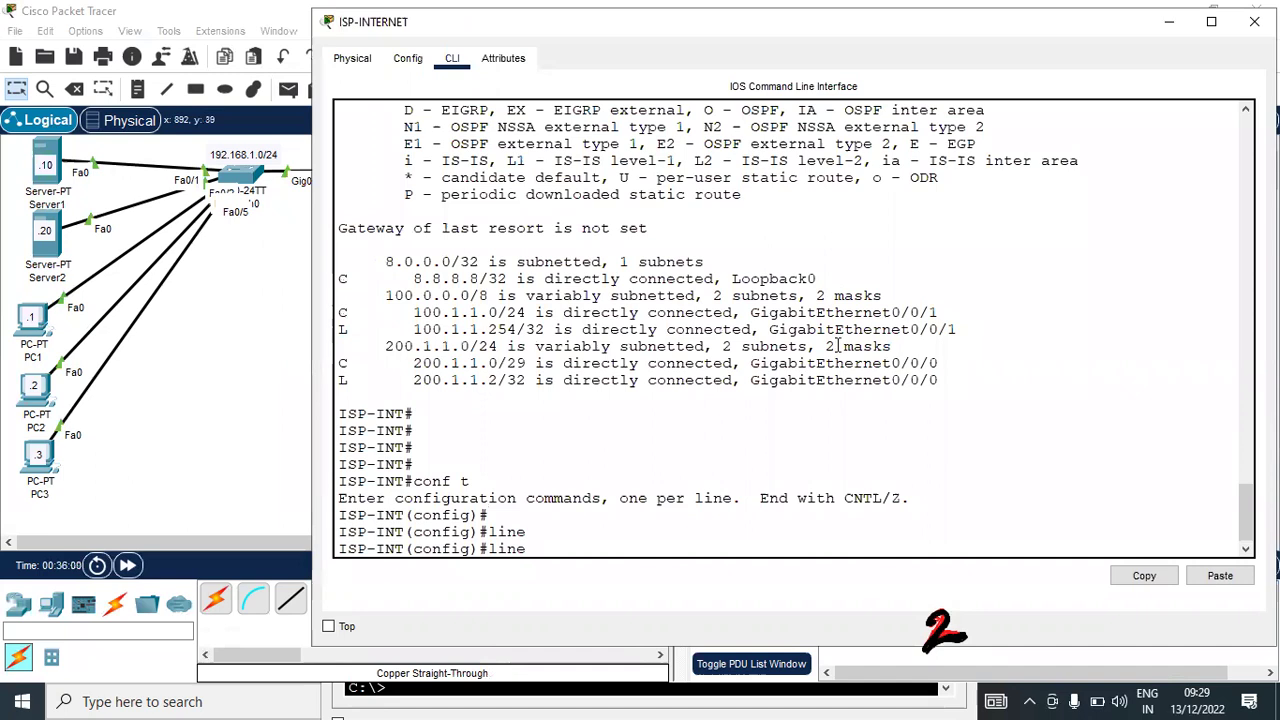
{"action": "type", "text": "vty 0"}
{"action": "key", "text": "Tab"}
{"action": "type", "text": "0 "}
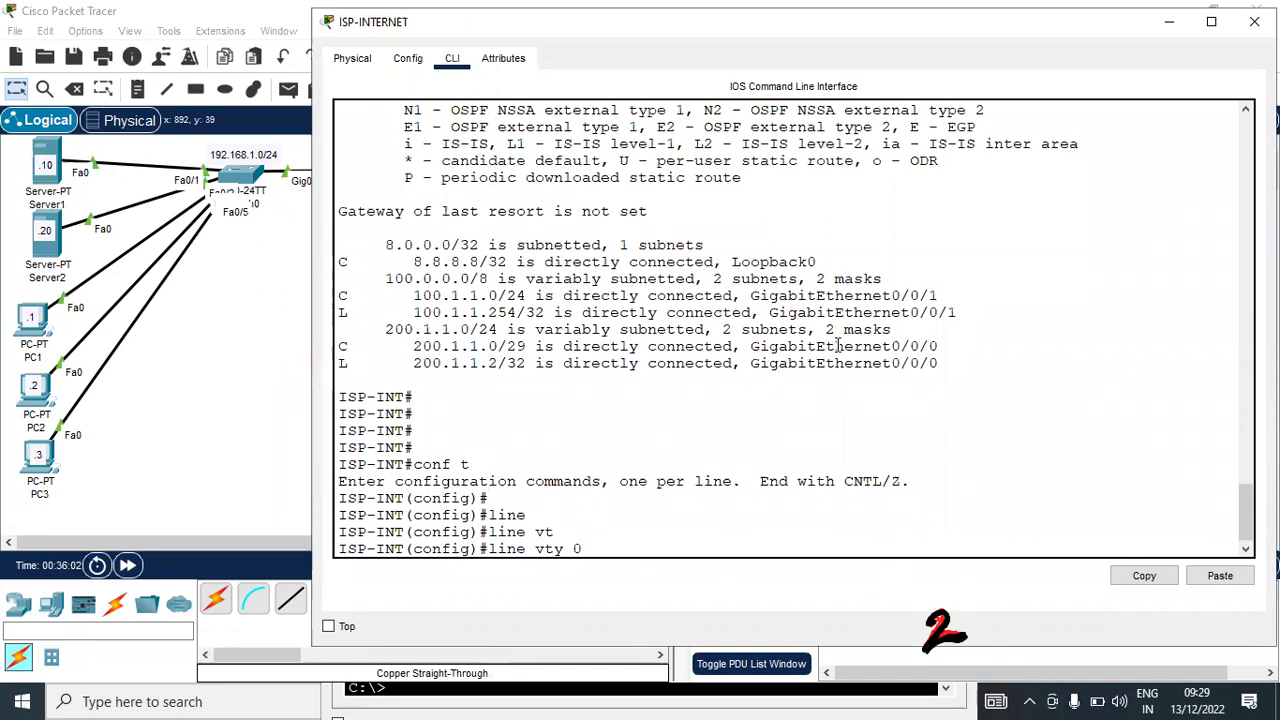
{"action": "type", "text": "4"}
{"action": "key", "text": "Return"}
{"action": "type", "text": "pass"}
{"action": "key", "text": "Tab"}
{"action": "type", "text": "cisco"}
{"action": "key", "text": "Return"}
{"action": "type", "text": "lo"}
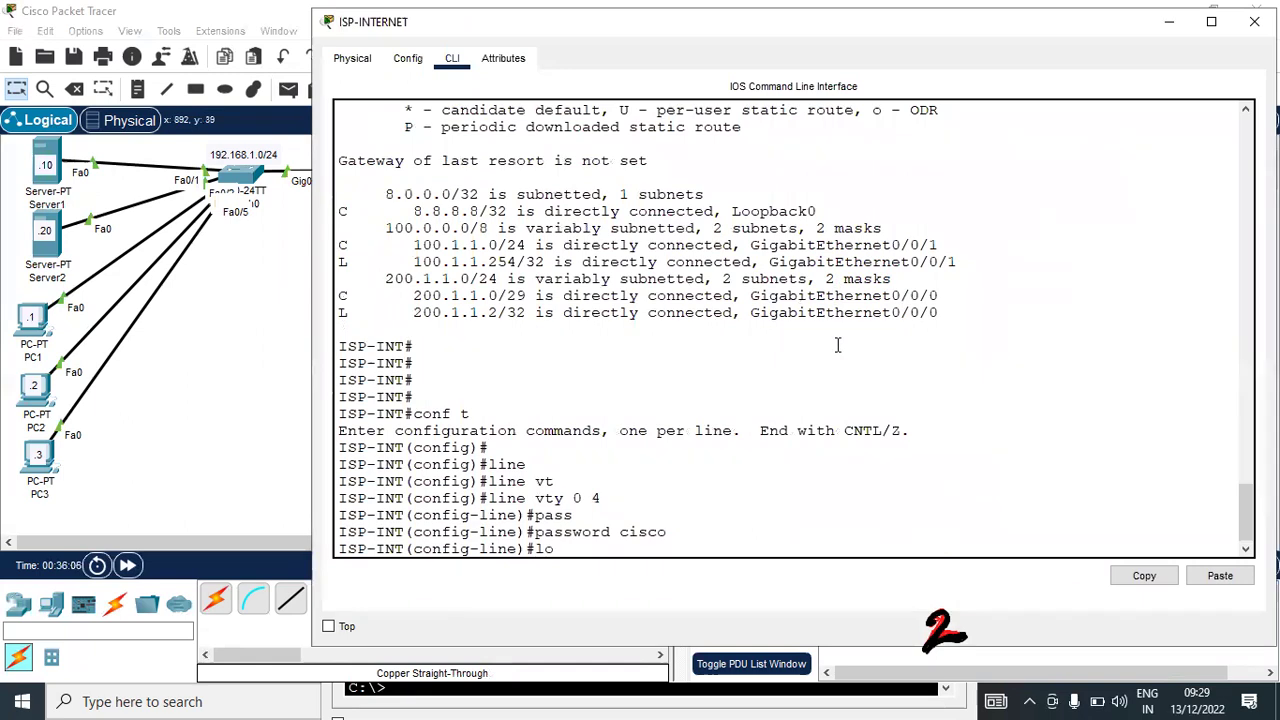
{"action": "type", "text": "gin"}
{"action": "key", "text": "Return"}
Set ISP-INTERNET's enable password, exit configuration mode with Ctrl+Z, and return to the topology
{"action": "type", "text": "e)#e"}
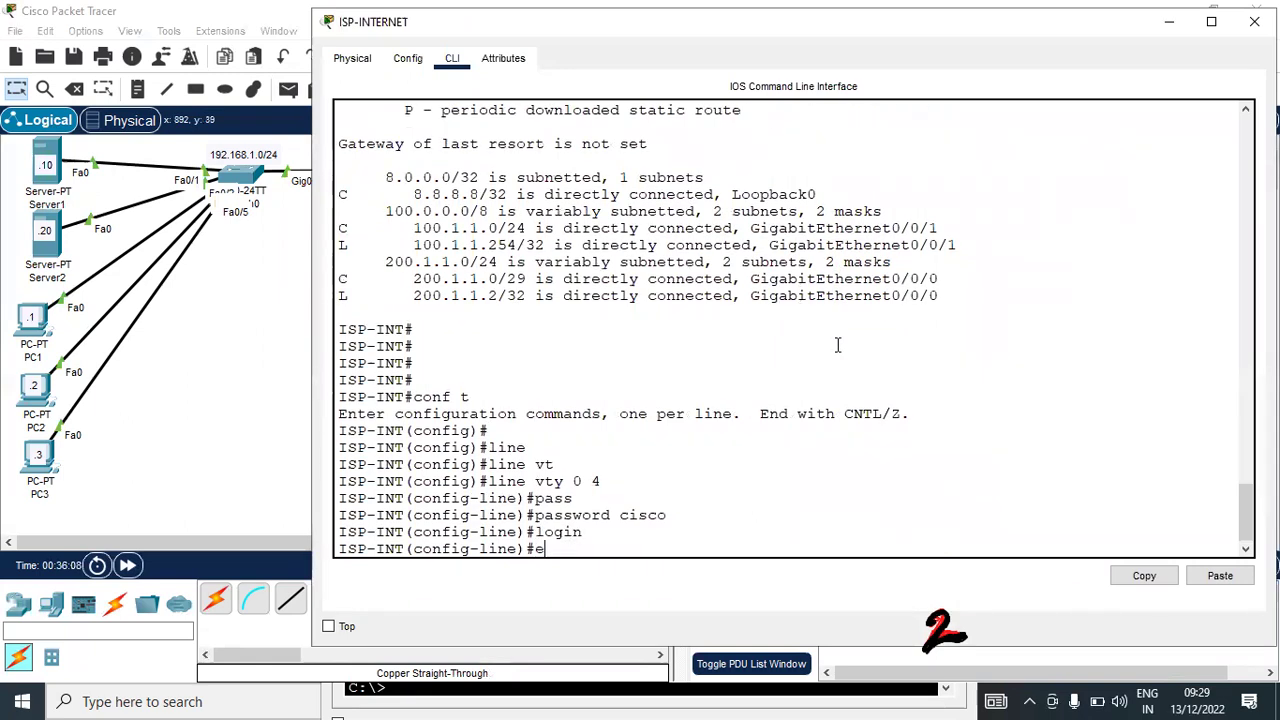
{"action": "type", "text": "xit"}
{"action": "key", "text": "Return"}
{"action": "type", "text": "ena"}
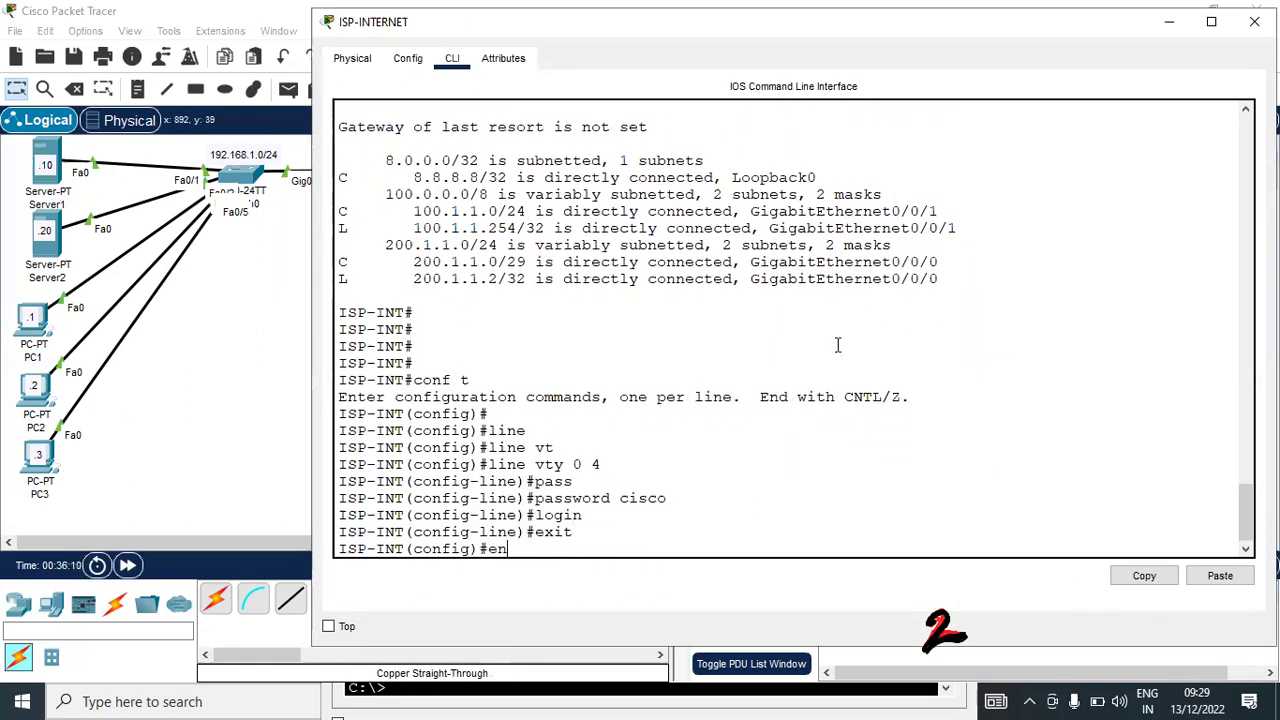
{"action": "key", "text": "Tab"}
{"action": "type", "text": "pas"}
{"action": "key", "text": "Tab"}
{"action": "type", "text": "cisco"}
{"action": "key", "text": "Return"}
{"action": "key", "text": "Return"}
{"action": "key", "text": "ctrl+z"}
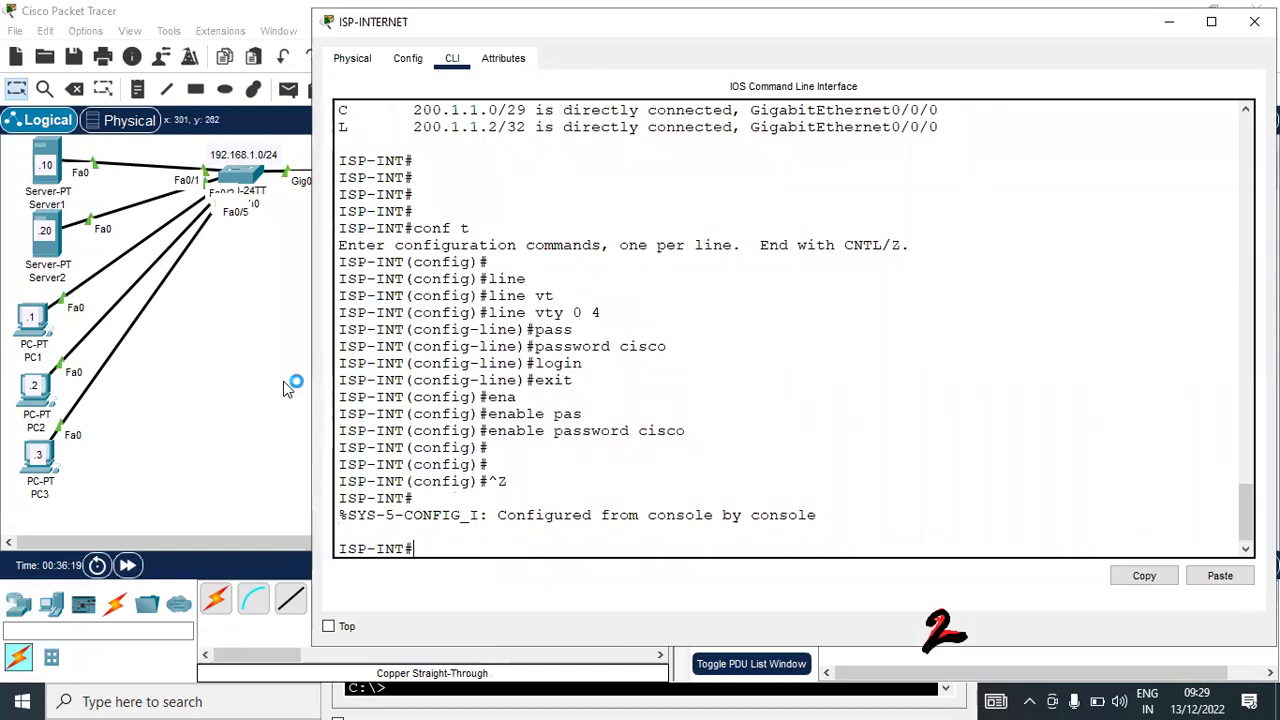
{"action": "left_click", "coordinate": [253, 388]}
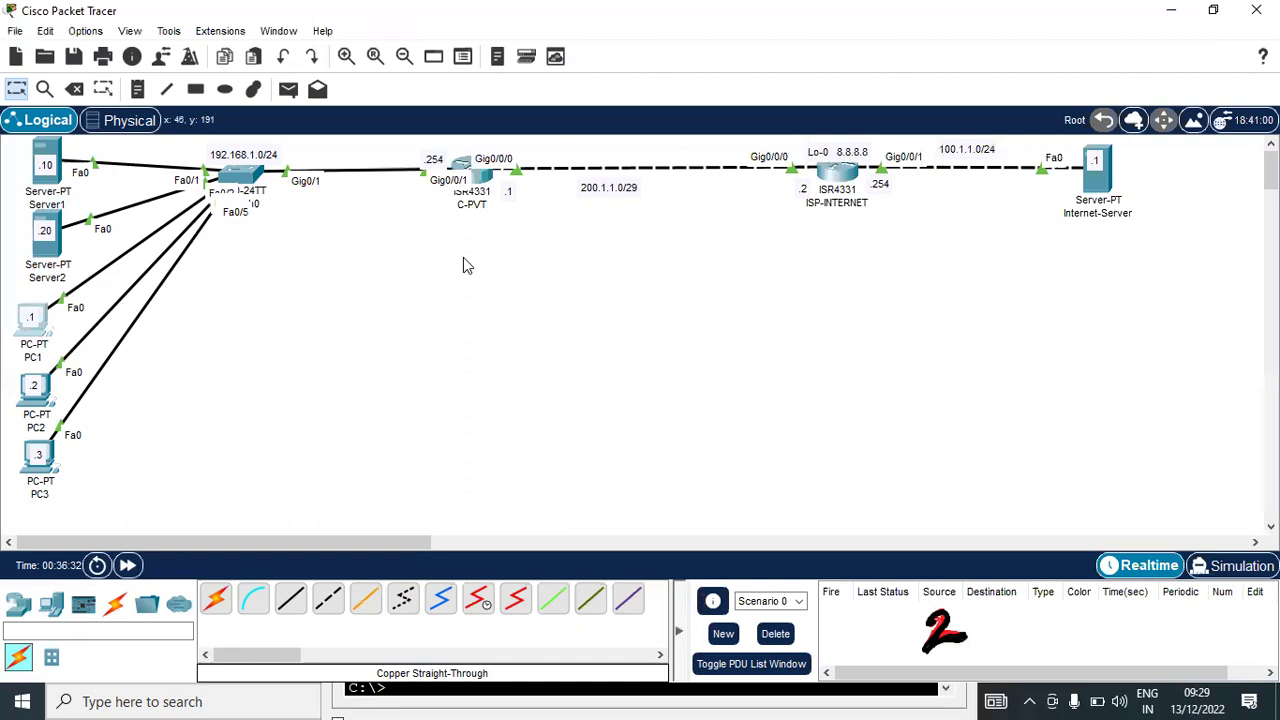
Ping 100.1.1.1 from PC1's command prompt
{"action": "left_click", "coordinate": [50, 343]}
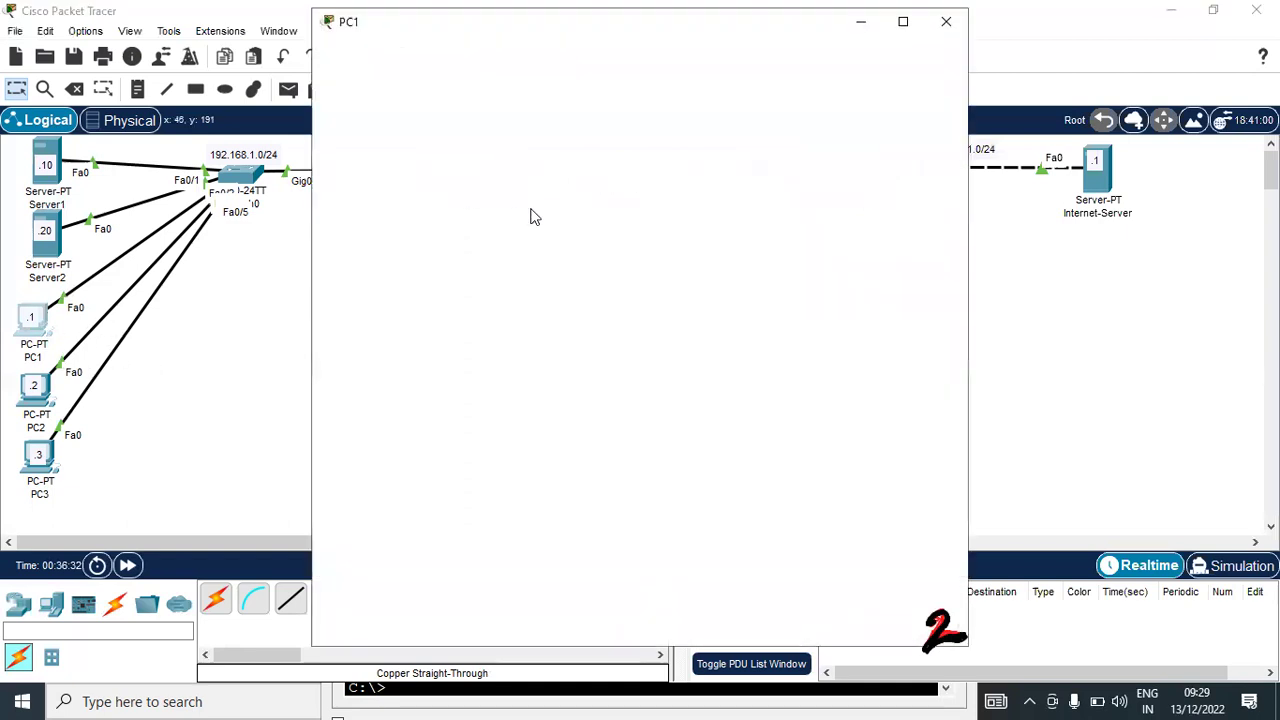
{"action": "left_click", "coordinate": [731, 152]}
{"action": "type", "text": "ping 100"}
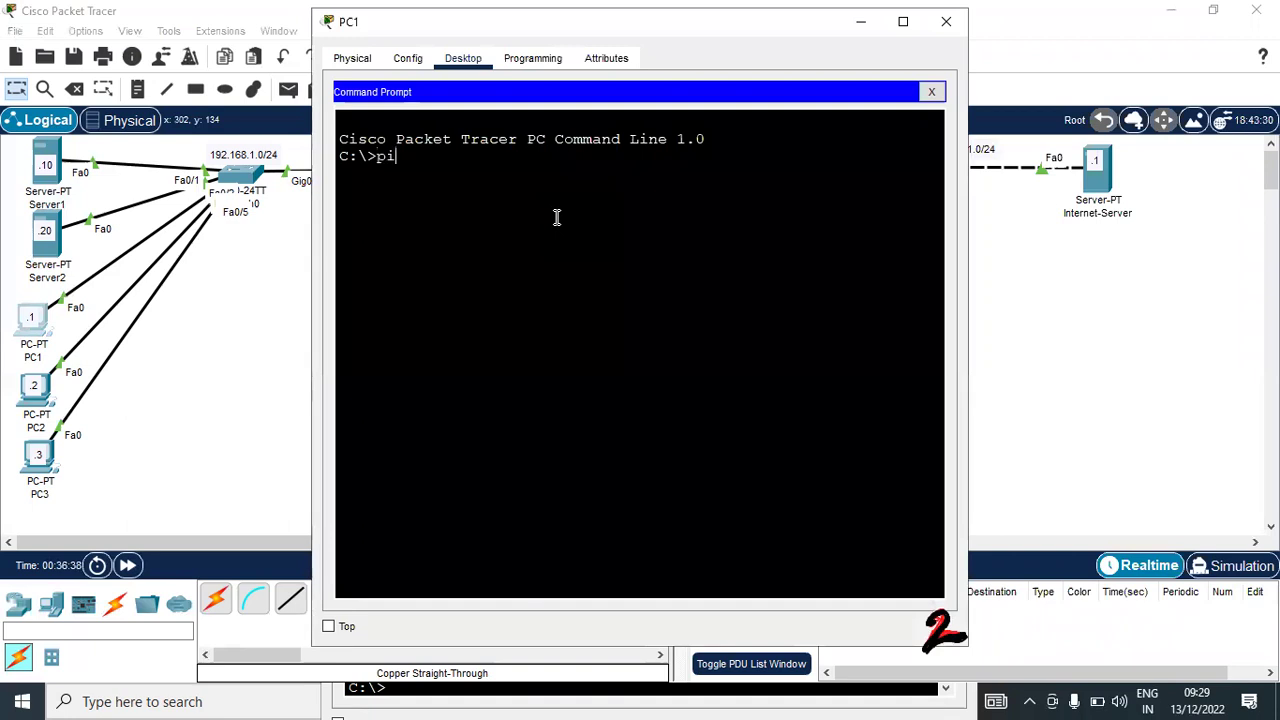
{"action": "type", "text": ".1.1.1"}
{"action": "key", "text": "Return"}
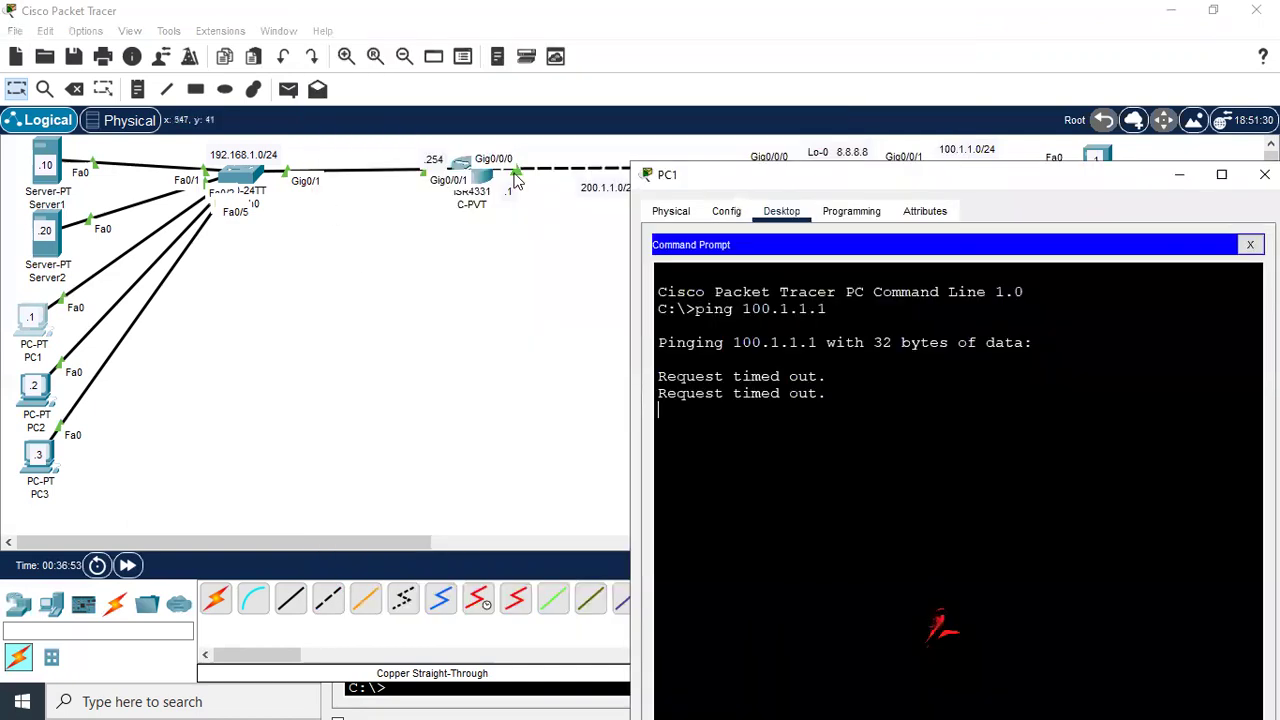
{"action": "left_click", "coordinate": [508, 188]}
Rerun show ip nat translations on C-PVT and check the new tcp entry's addresses and ports
{"action": "key", "text": "alt+Tab"}
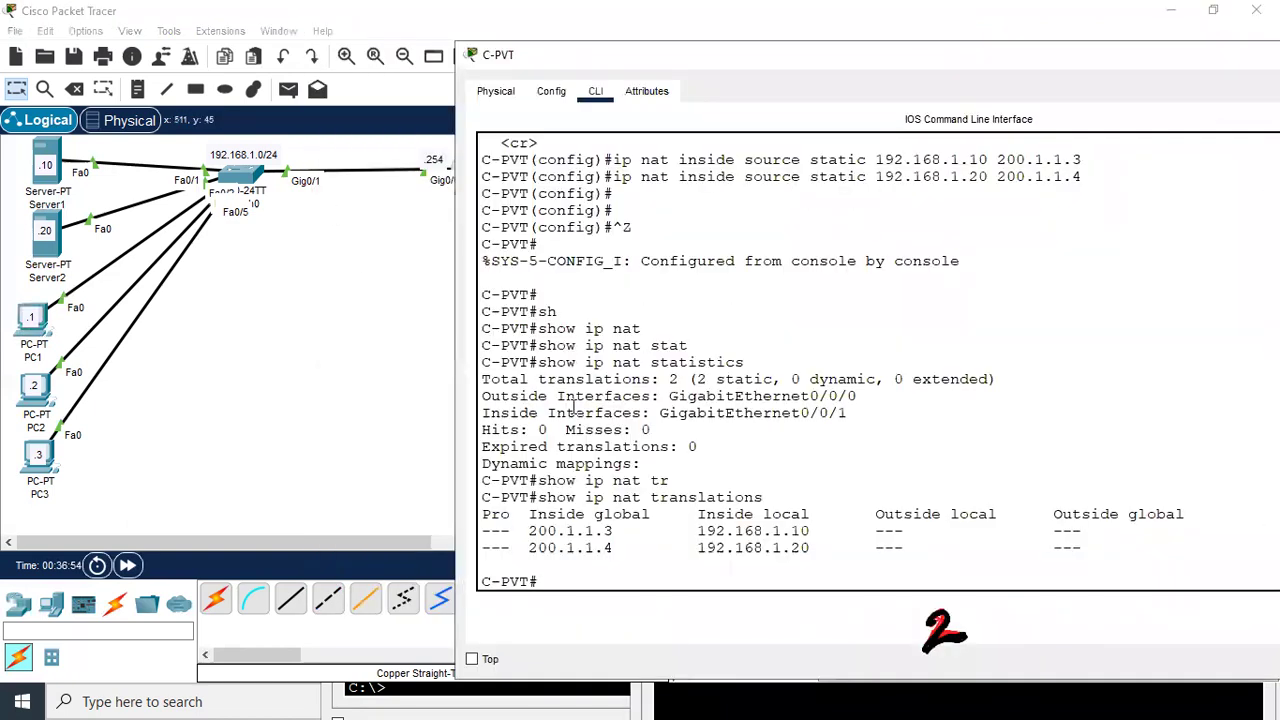
{"action": "key", "text": "Return"}
{"action": "key", "text": "Return"}
{"action": "key", "text": "Return"}
{"action": "key", "text": "Up"}
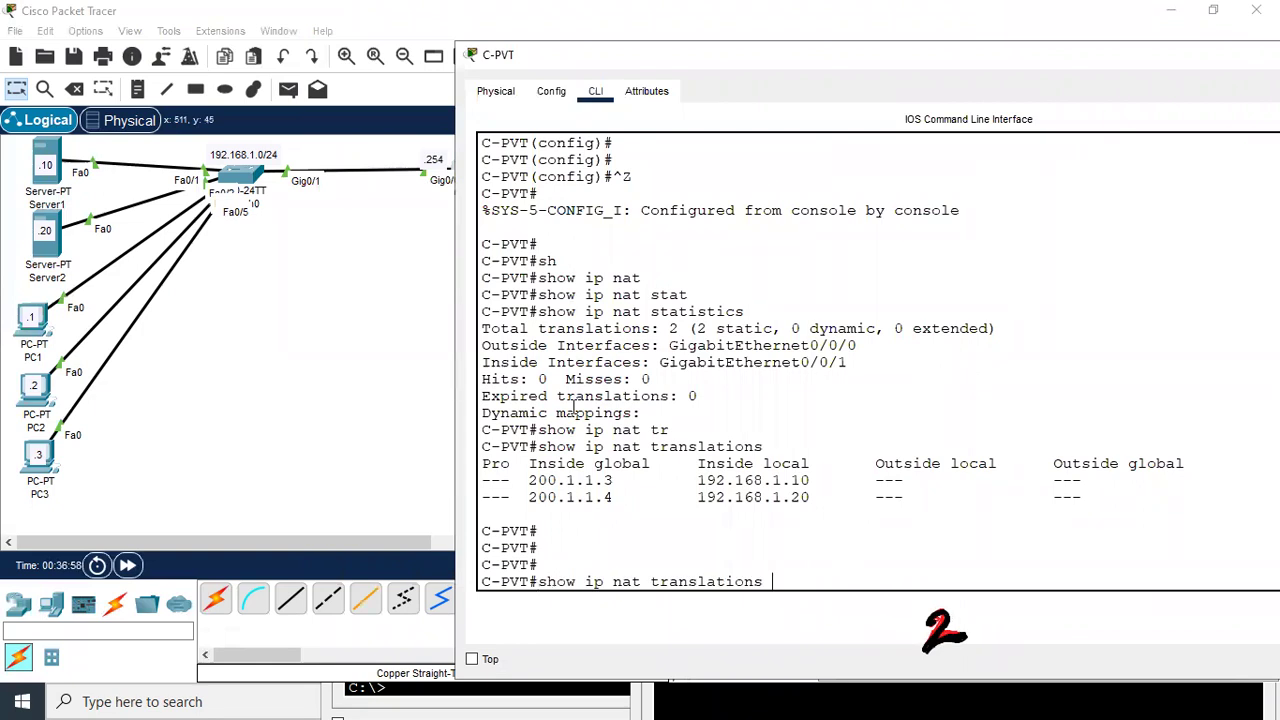
{"action": "key", "text": "Return"}
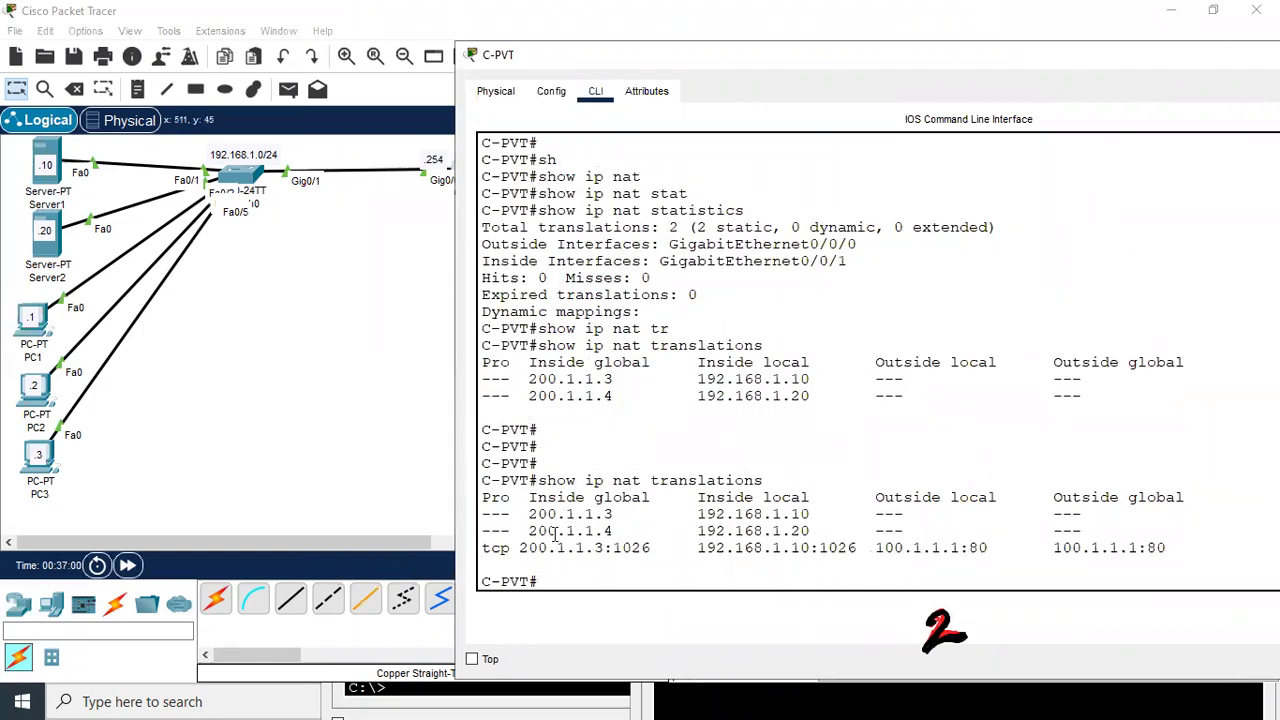
{"action": "left_click_drag", "start_coordinate": [519, 547], "coordinate": [697, 547]}
{"action": "left_click_drag", "start_coordinate": [800, 547], "coordinate": [984, 547]}
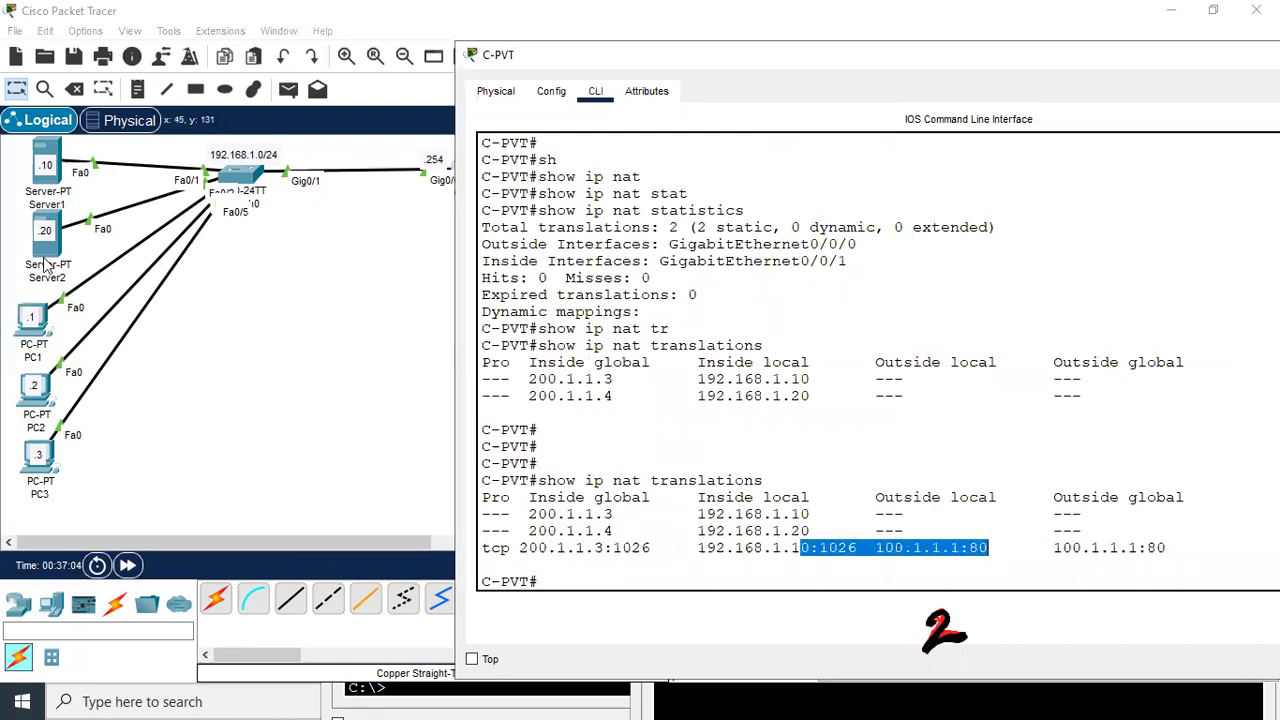
{"action": "left_click", "coordinate": [45, 238]}
Rerun ping 100.1.1.1 from Server2 and list C-PVT's NAT translations again
{"action": "key", "text": "Up"}
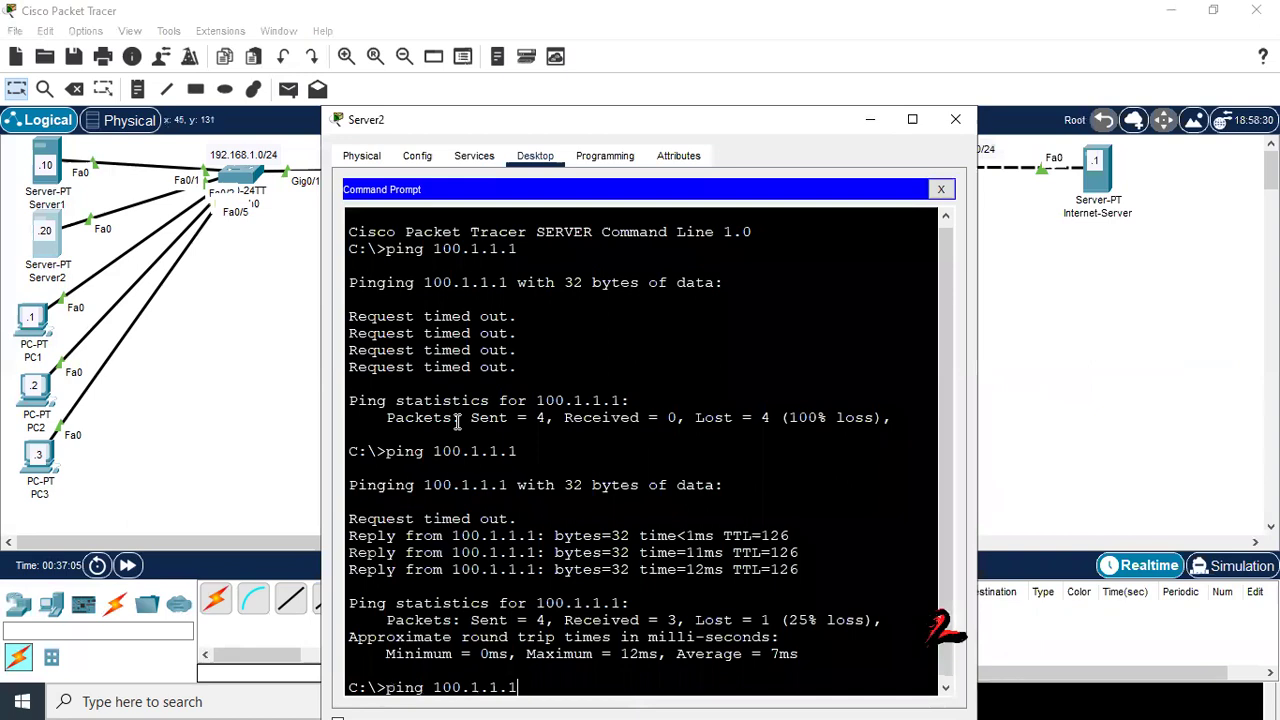
{"action": "key", "text": "Return"}
{"action": "left_click", "coordinate": [245, 361]}
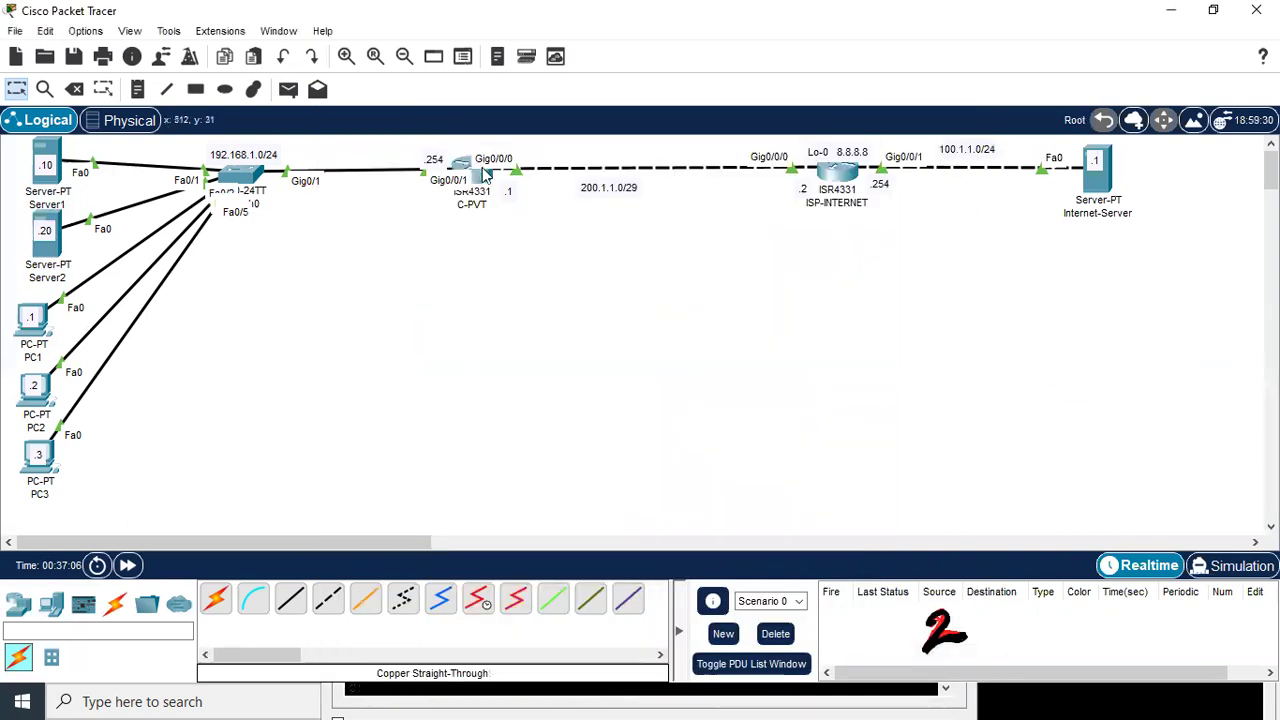
{"action": "left_click", "coordinate": [481, 173]}
{"action": "key", "text": "Up"}
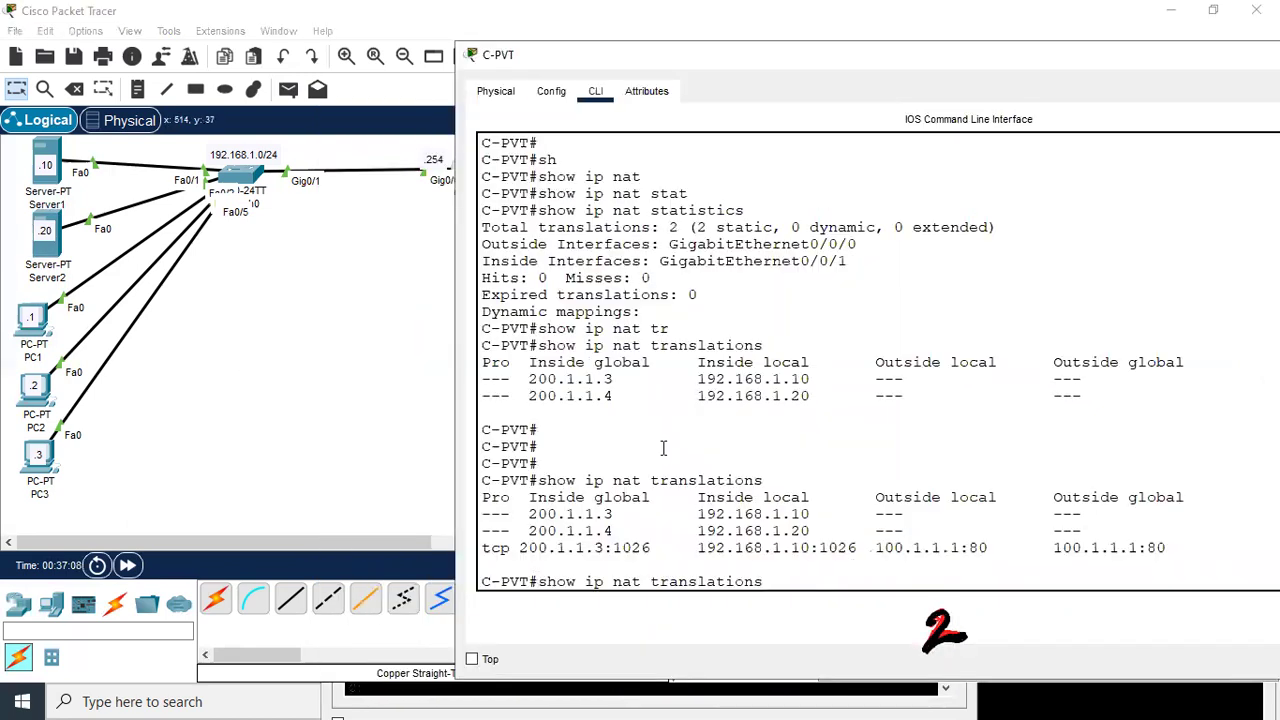
{"action": "key", "text": "Return"}
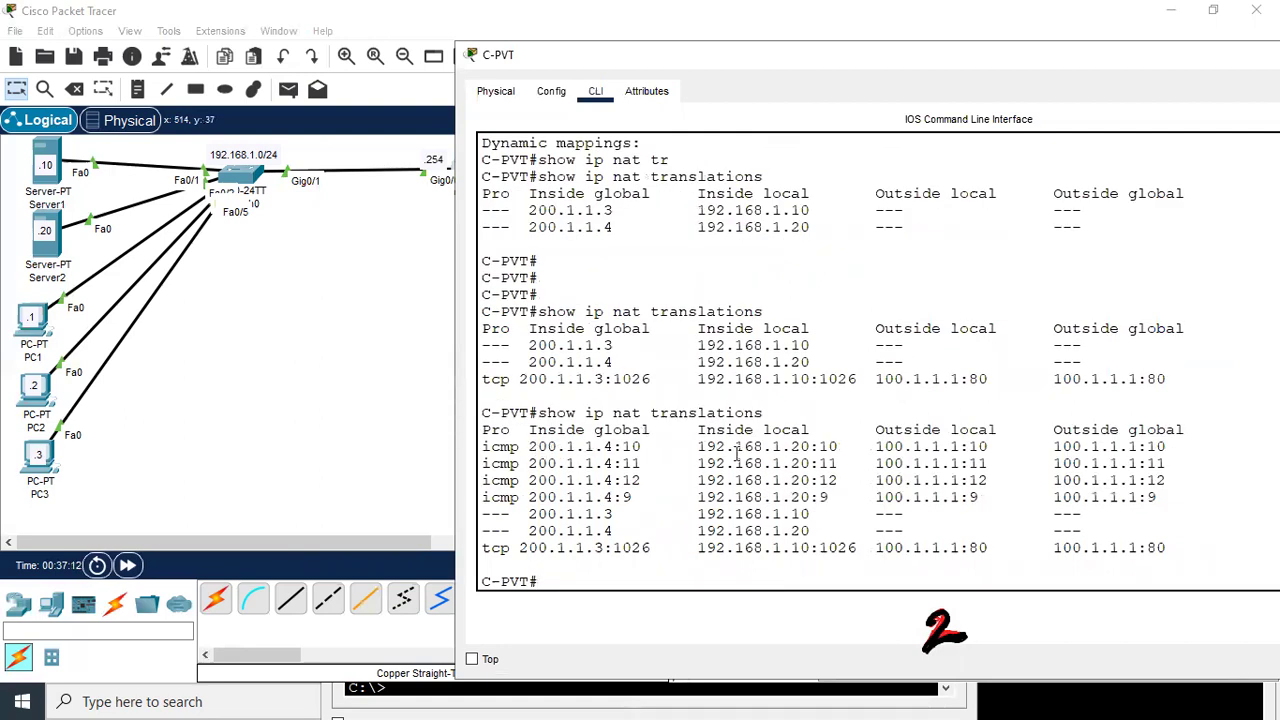
Review icmp rows mapping 192.168.1.20 to 200.1.1.4 and the tcp row 192.168.1.10 to 200.1.1.3
{"action": "left_click_drag", "start_coordinate": [697, 447], "coordinate": [1166, 447]}
{"action": "left_click_drag", "start_coordinate": [786, 453], "coordinate": [810, 447]}
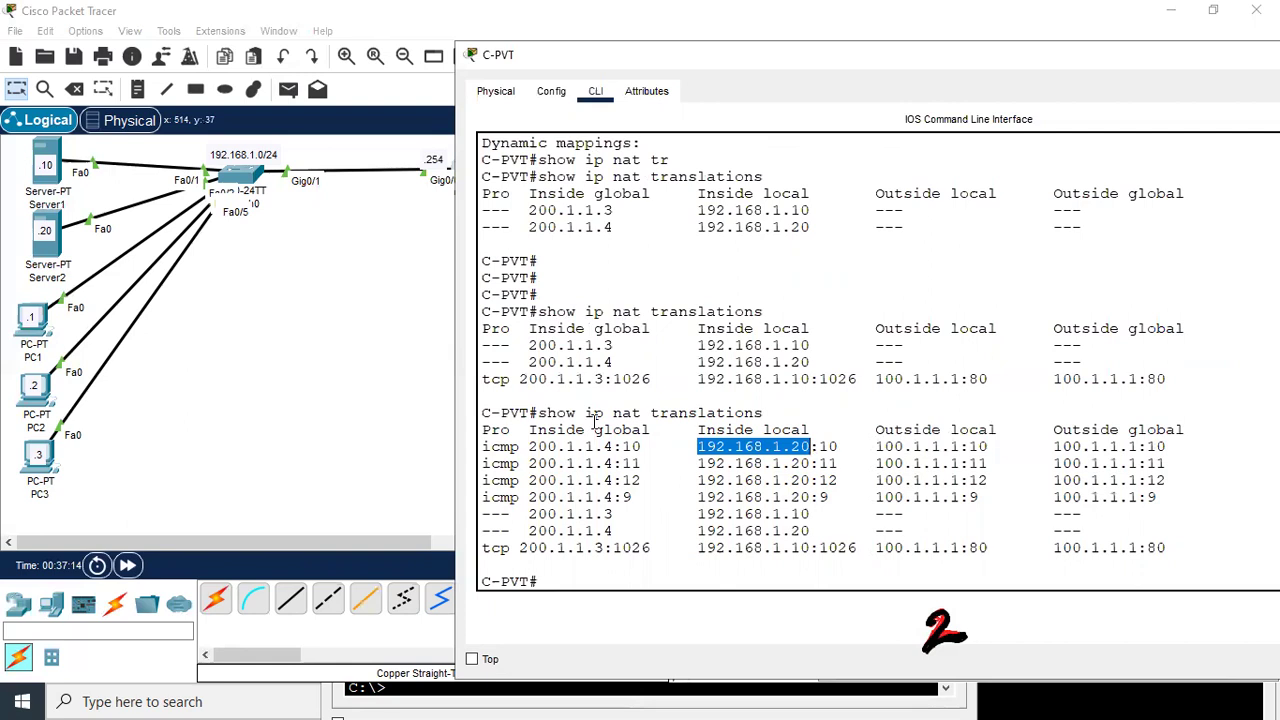
{"action": "left_click", "coordinate": [616, 450]}
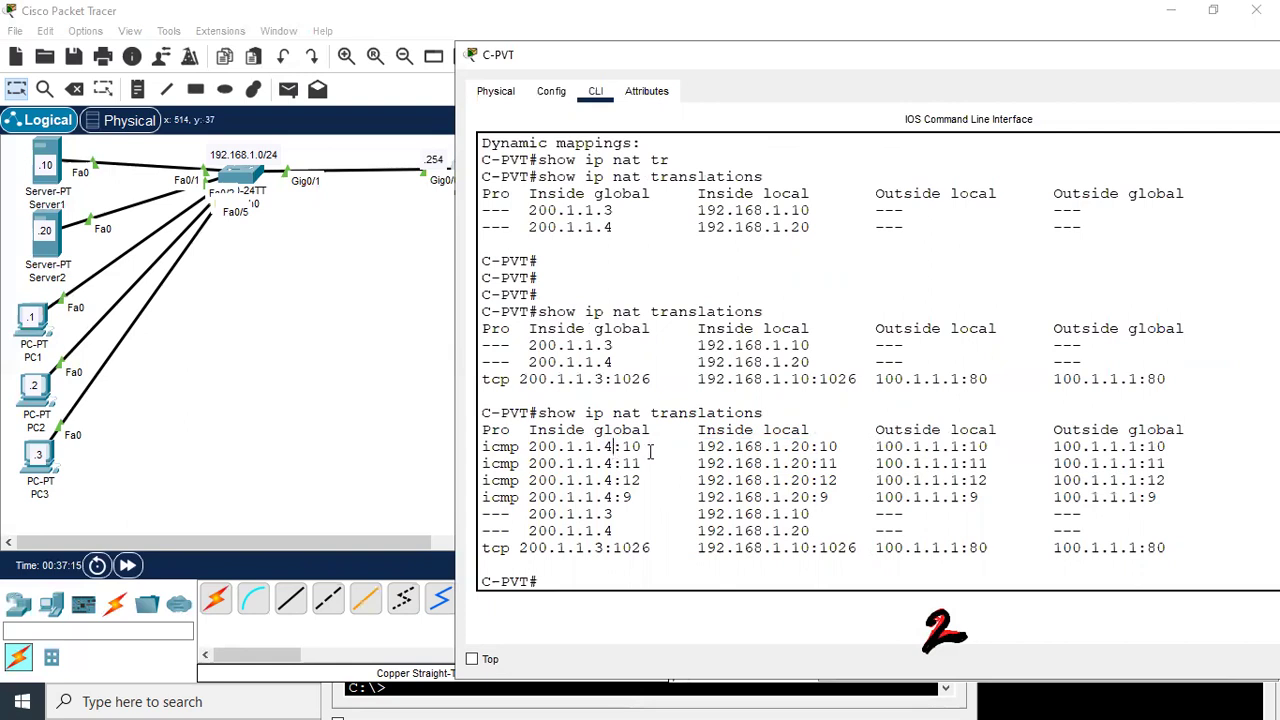
{"action": "left_click_drag", "start_coordinate": [613, 447], "coordinate": [522, 441]}
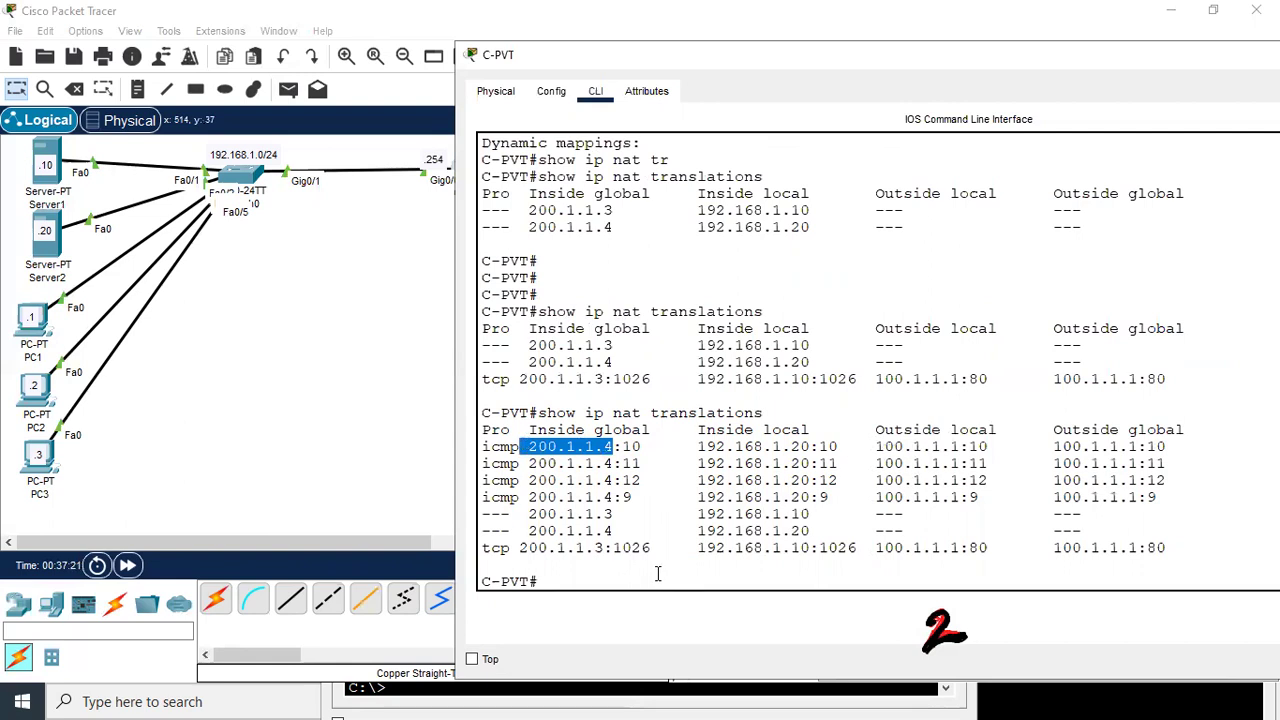
{"action": "left_click_drag", "start_coordinate": [697, 548], "coordinate": [815, 551]}
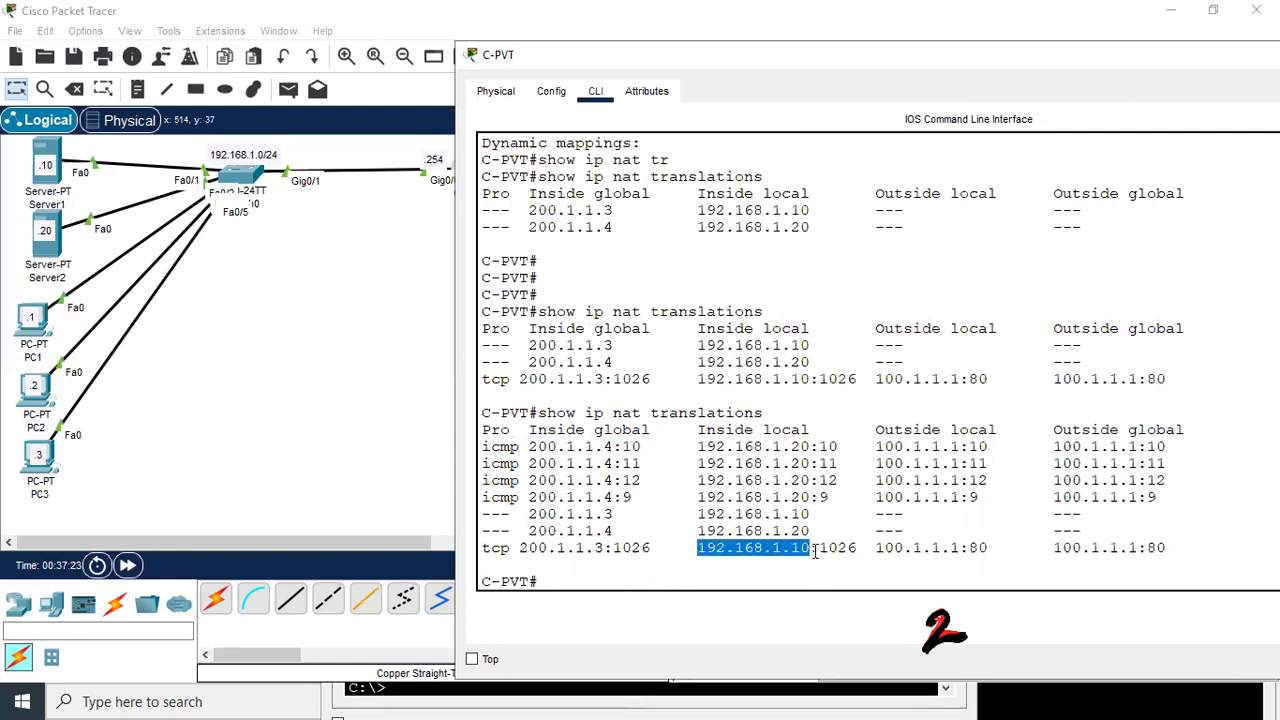
{"action": "left_click_drag", "start_coordinate": [605, 549], "coordinate": [521, 548]}
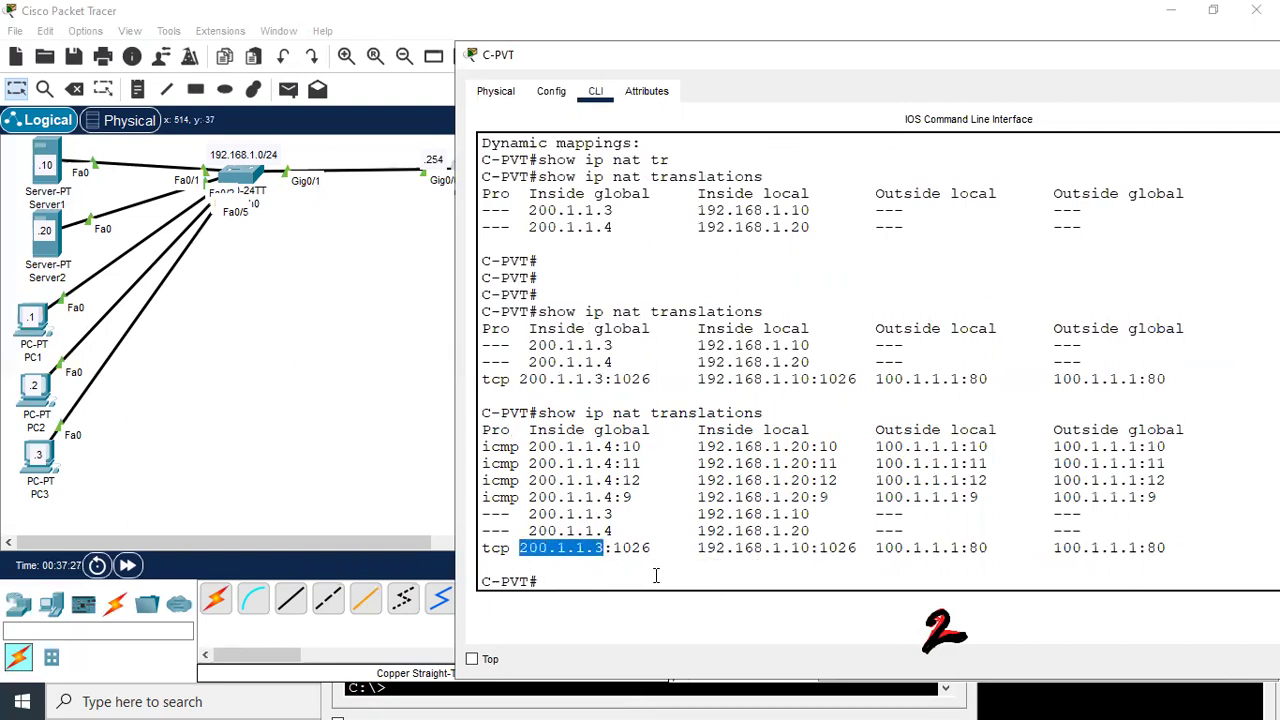
{"action": "left_click_drag", "start_coordinate": [878, 447], "coordinate": [1108, 494]}
{"action": "left_click", "coordinate": [1043, 480]}
{"action": "left_click", "coordinate": [1108, 494]}
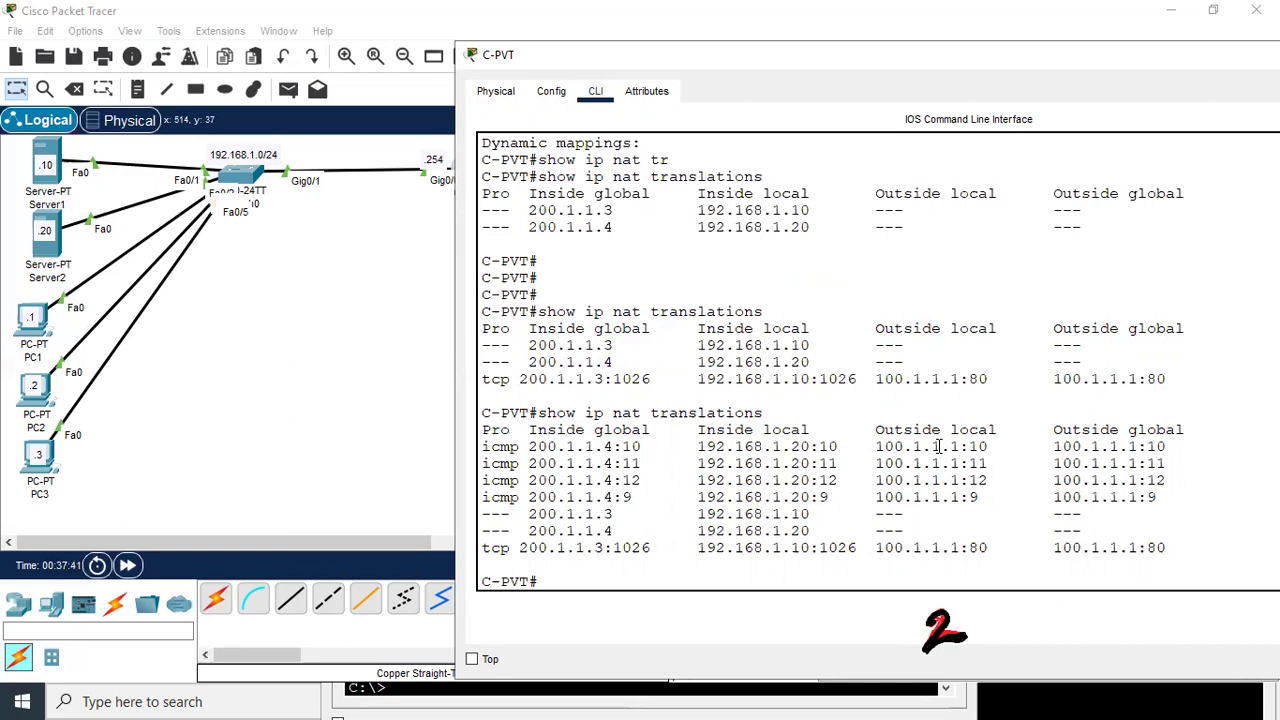
Recheck the icmp rows' outside addresses in C-PVT's console, then return to the topology
{"action": "left_click", "coordinate": [388, 315]}
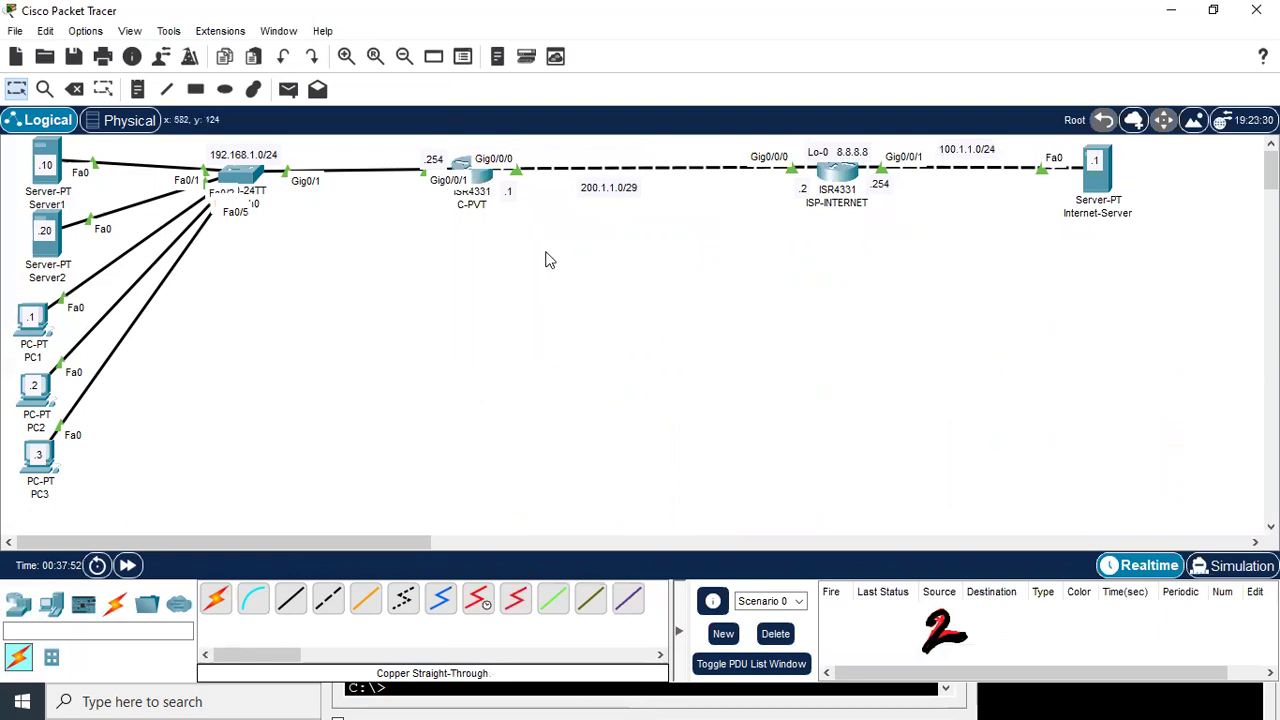
{"action": "left_click", "coordinate": [462, 170]}
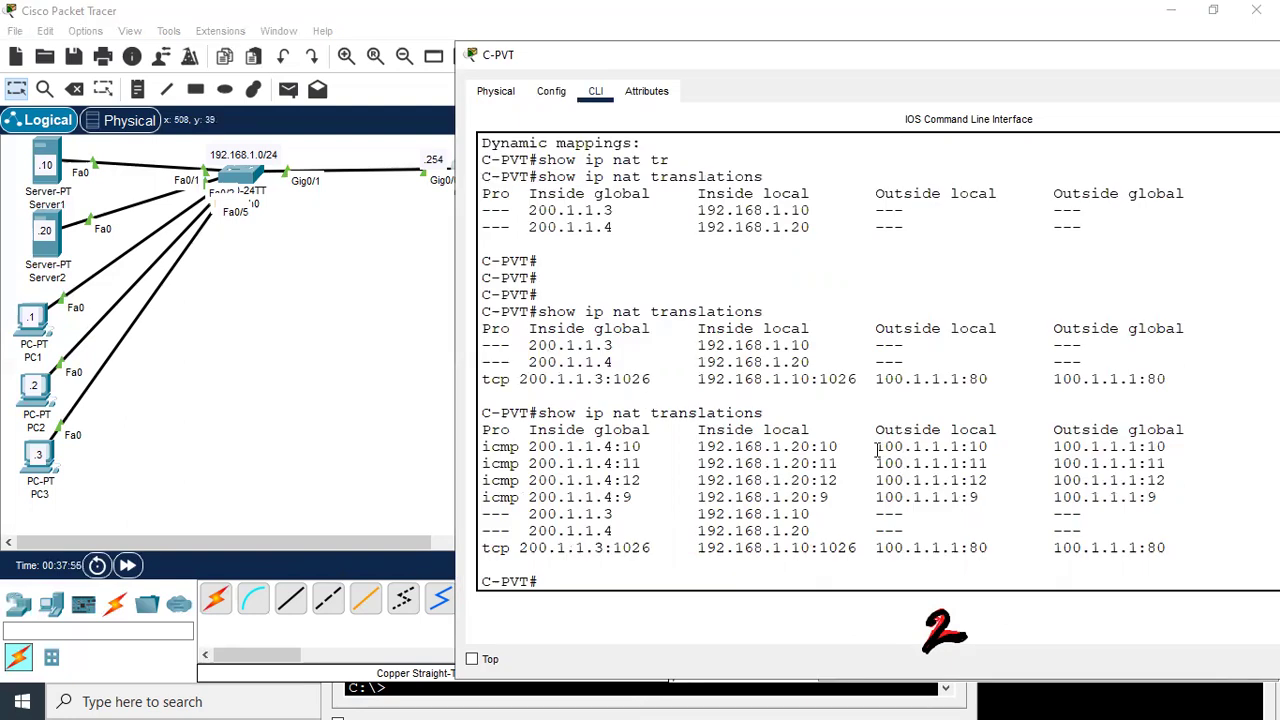
{"action": "left_click_drag", "start_coordinate": [877, 447], "coordinate": [1113, 466]}
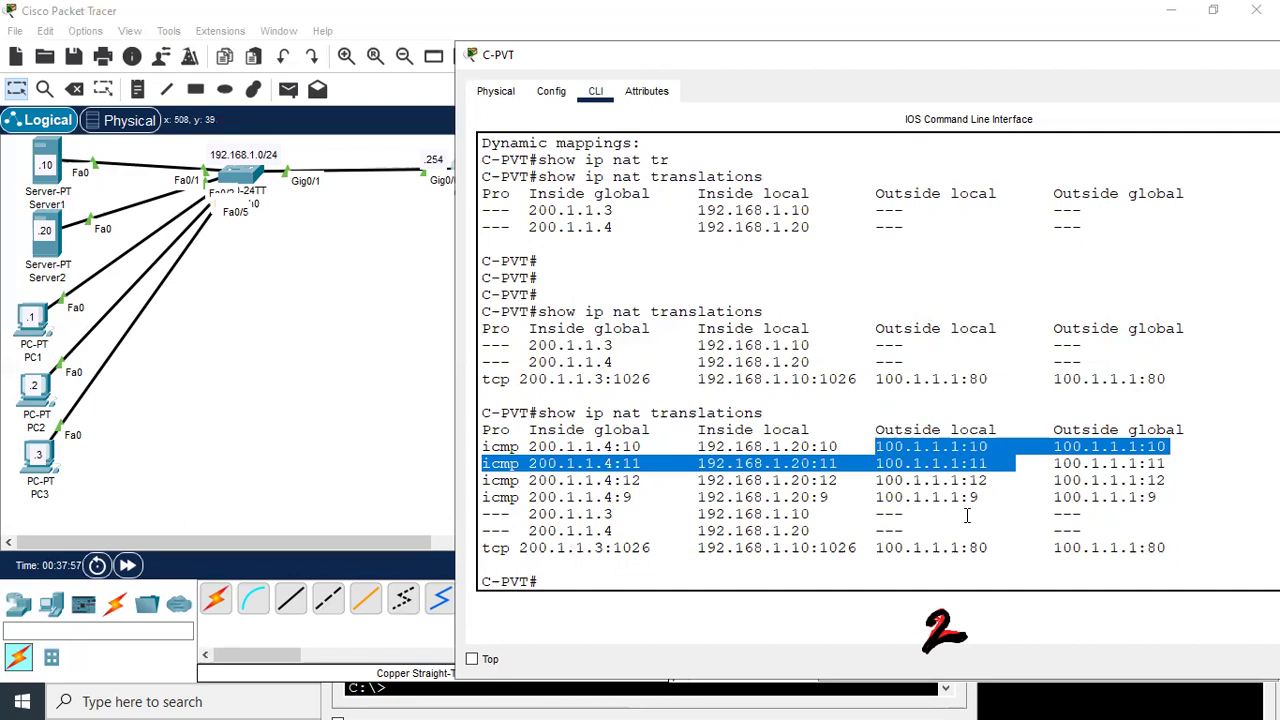
{"action": "left_click", "coordinate": [1212, 551]}
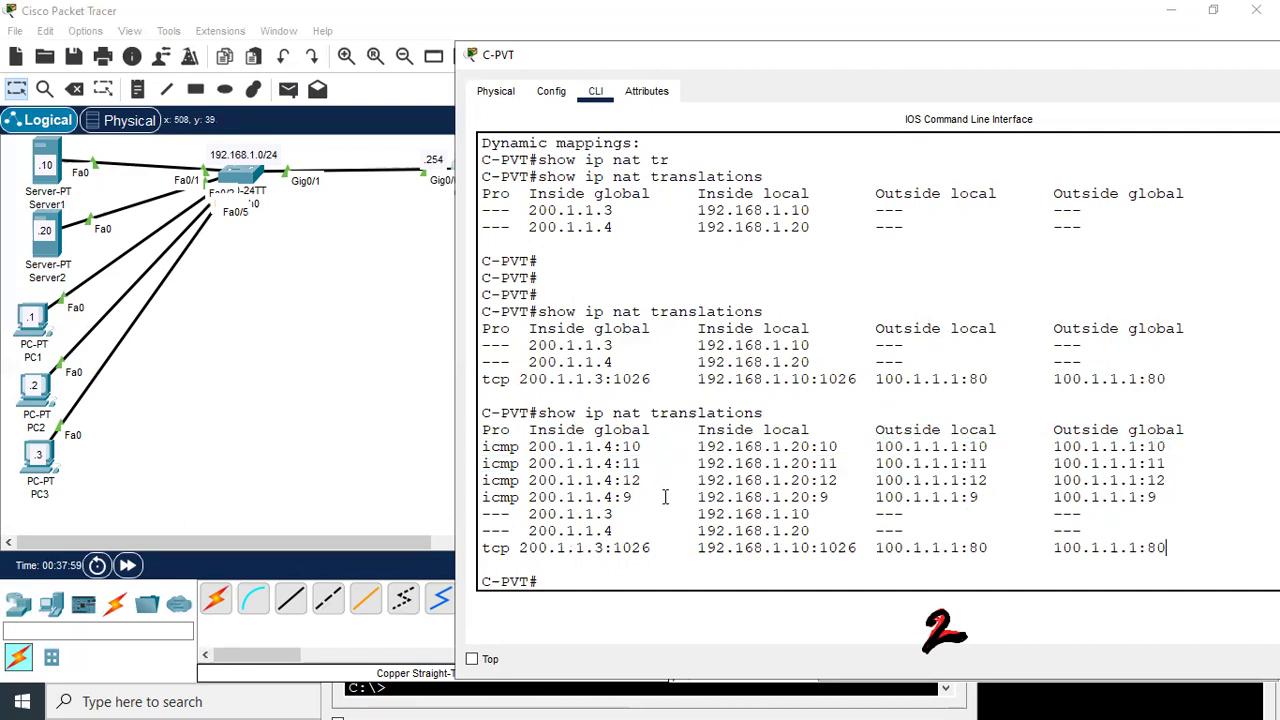
{"action": "left_click", "coordinate": [307, 308]}
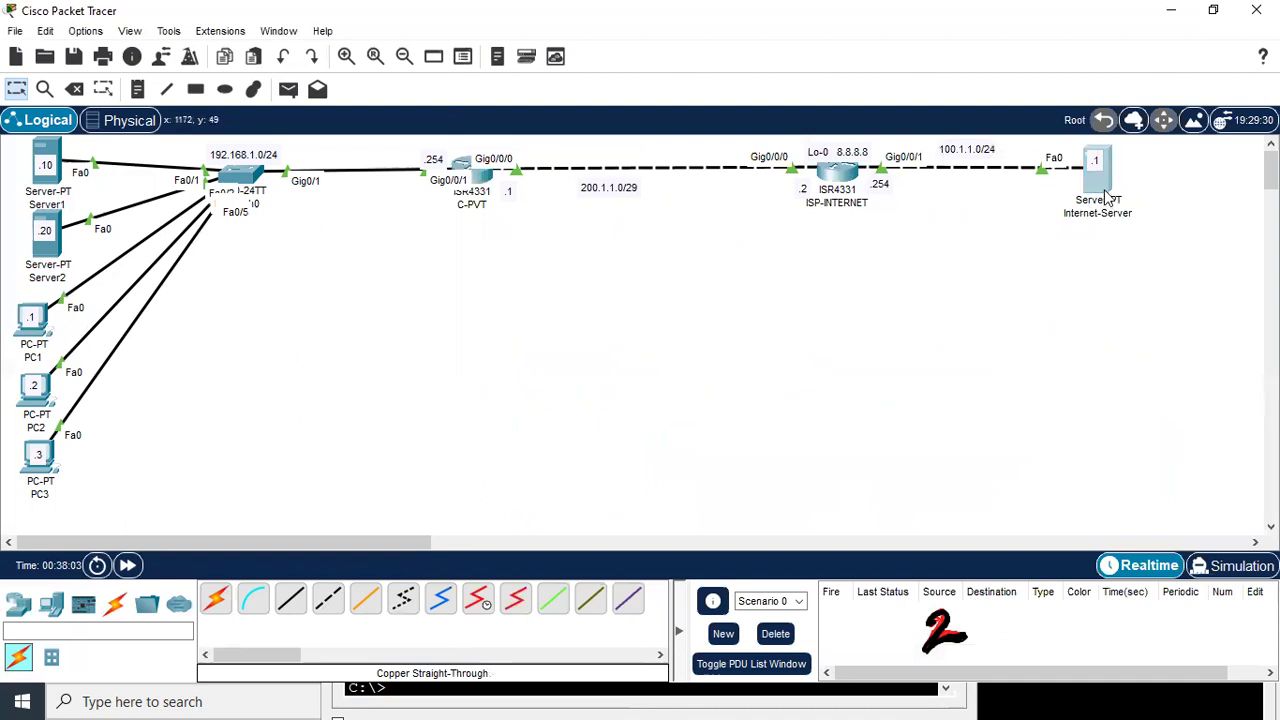
Ping 200.1.1.3 from Internet-Server's command prompt
{"action": "left_click", "coordinate": [1105, 197]}
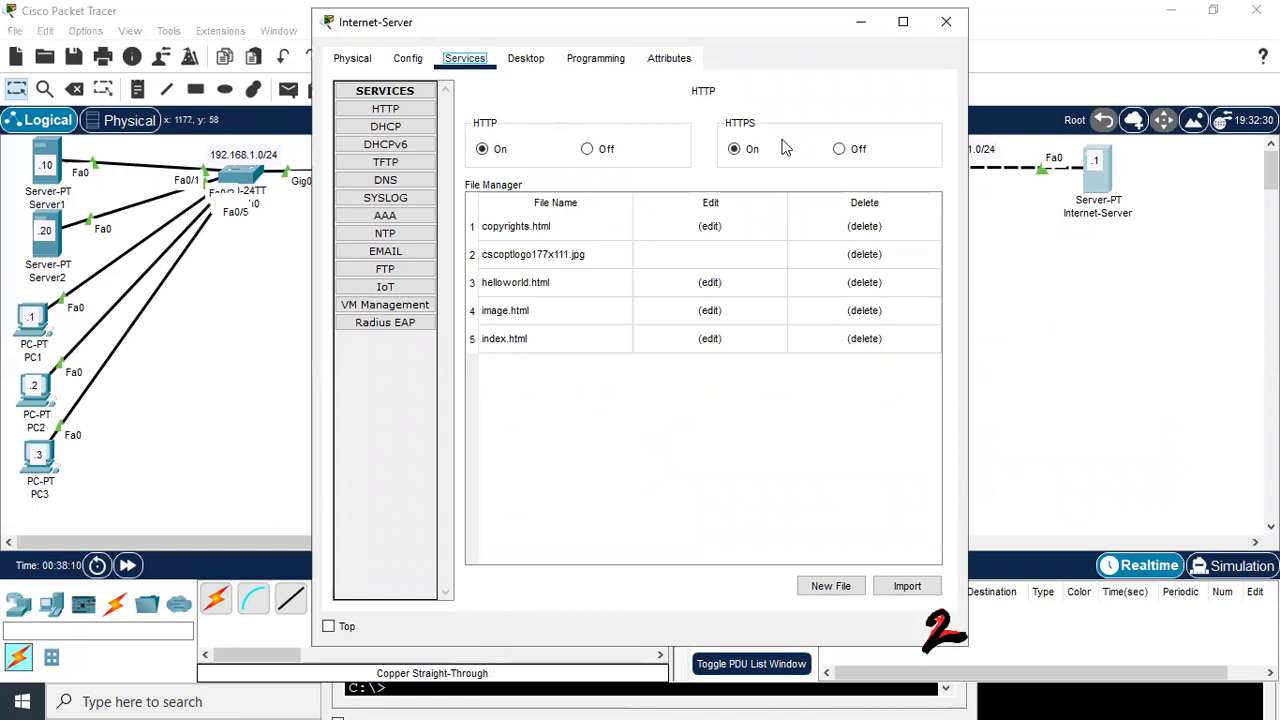
{"action": "left_click_drag", "start_coordinate": [600, 22], "coordinate": [704, 145]}
{"action": "left_click", "coordinate": [629, 182]}
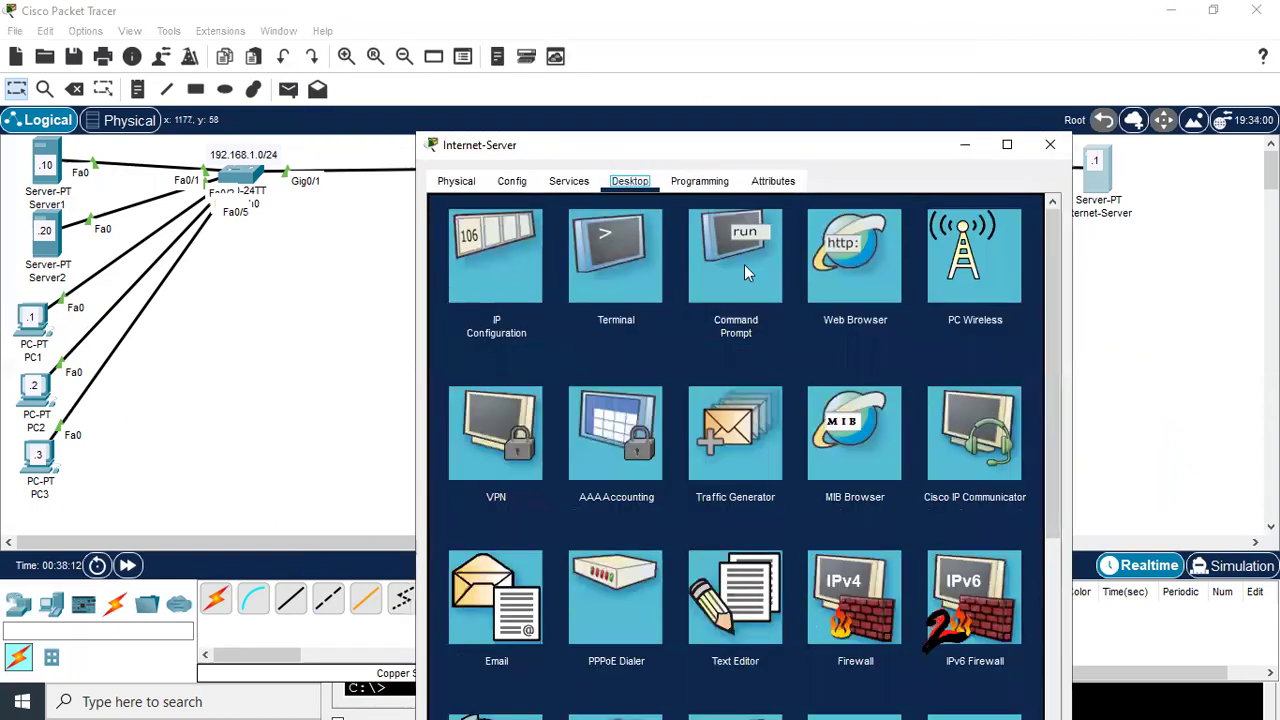
{"action": "left_click", "coordinate": [745, 265]}
{"action": "type", "text": "ping "}
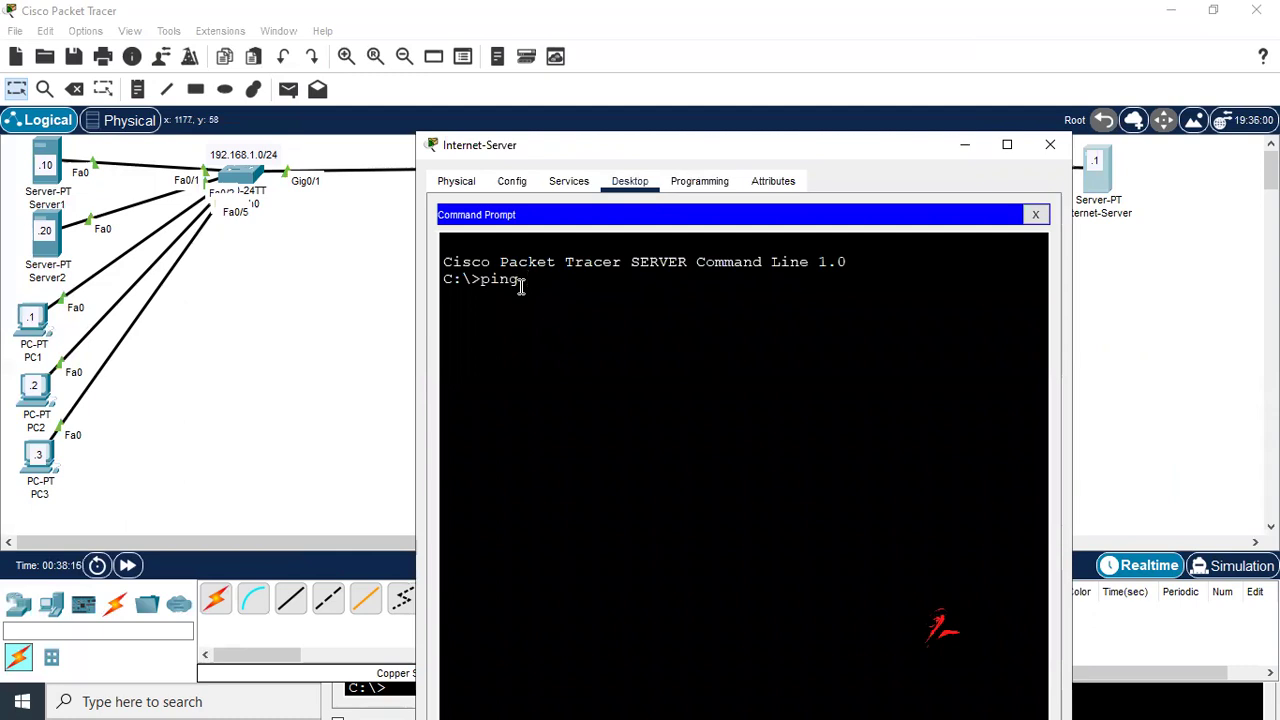
{"action": "type", "text": "200.1.1.3"}
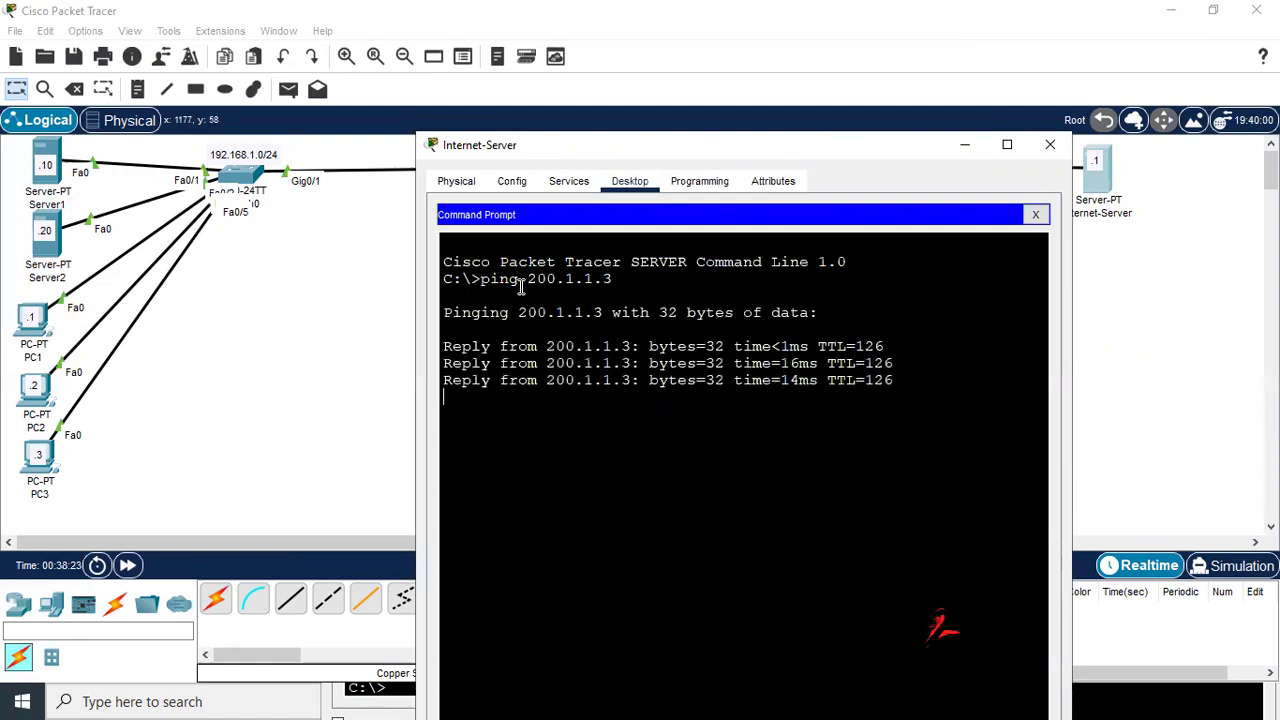
Ping 200.1.1.4 from Internet-Server, then close the prompt and return to the topology
{"action": "key", "text": "Up"}
{"action": "key", "text": "BackSpace"}
{"action": "type", "text": "4"}
{"action": "key", "text": "Return"}
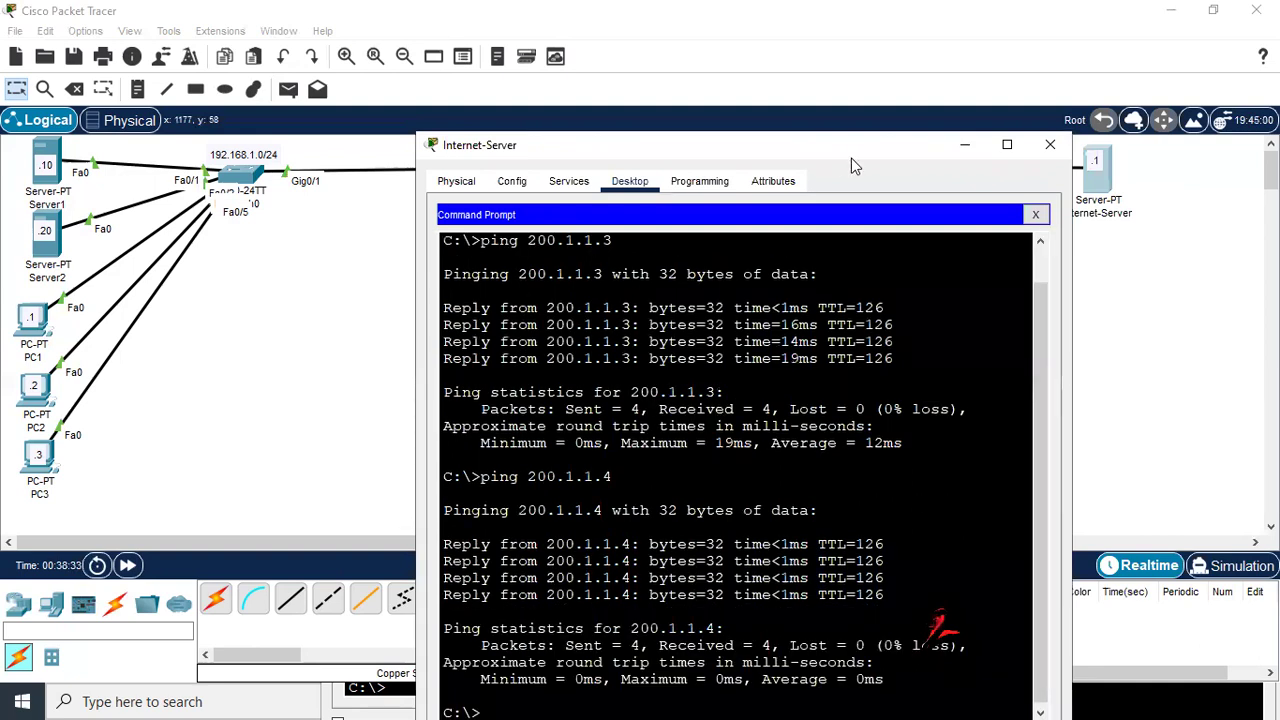
{"action": "left_click", "coordinate": [1035, 214]}
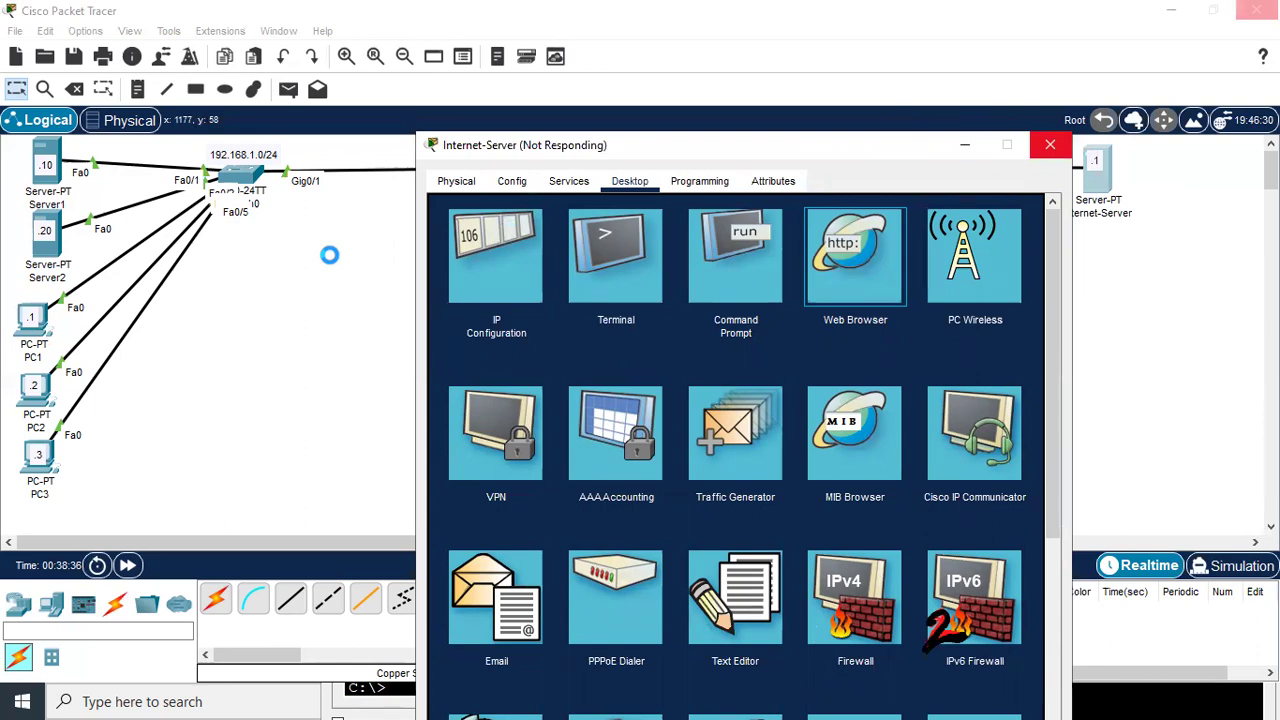
{"action": "left_click", "coordinate": [963, 147]}
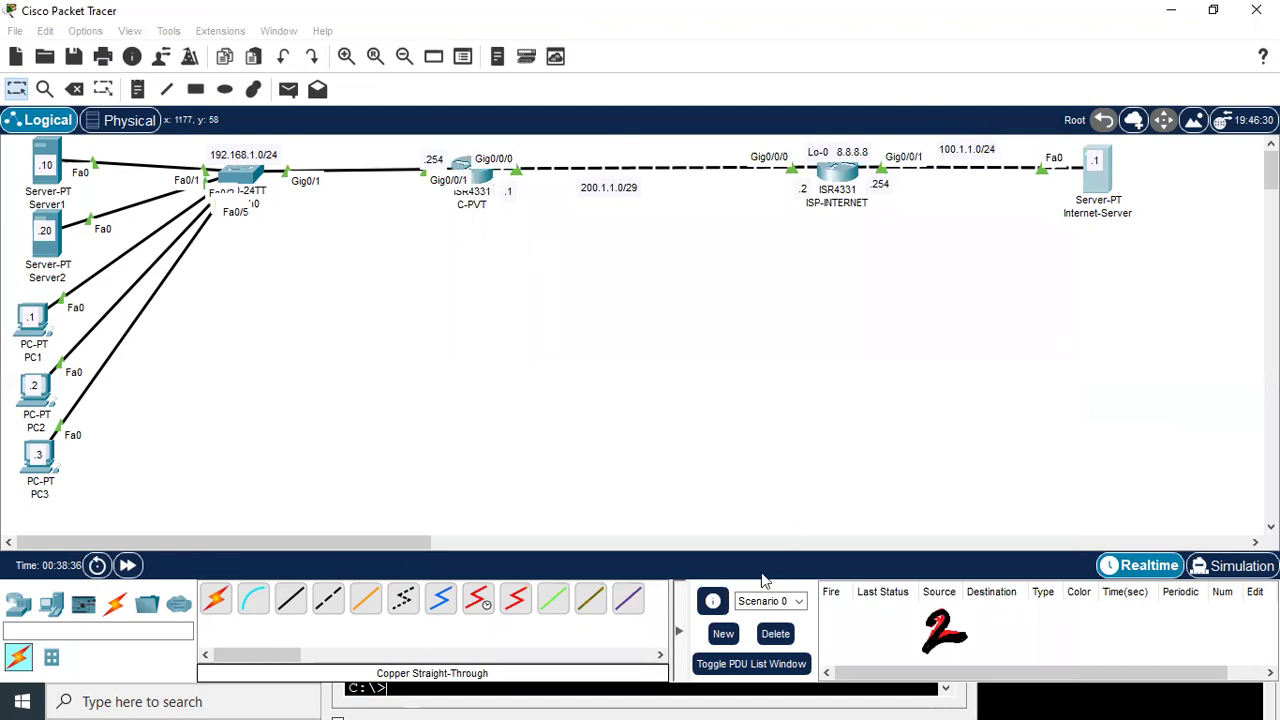
Rerun show ip nat translations on C-PVT and review the new icmp rows
{"action": "left_click", "coordinate": [483, 190]}
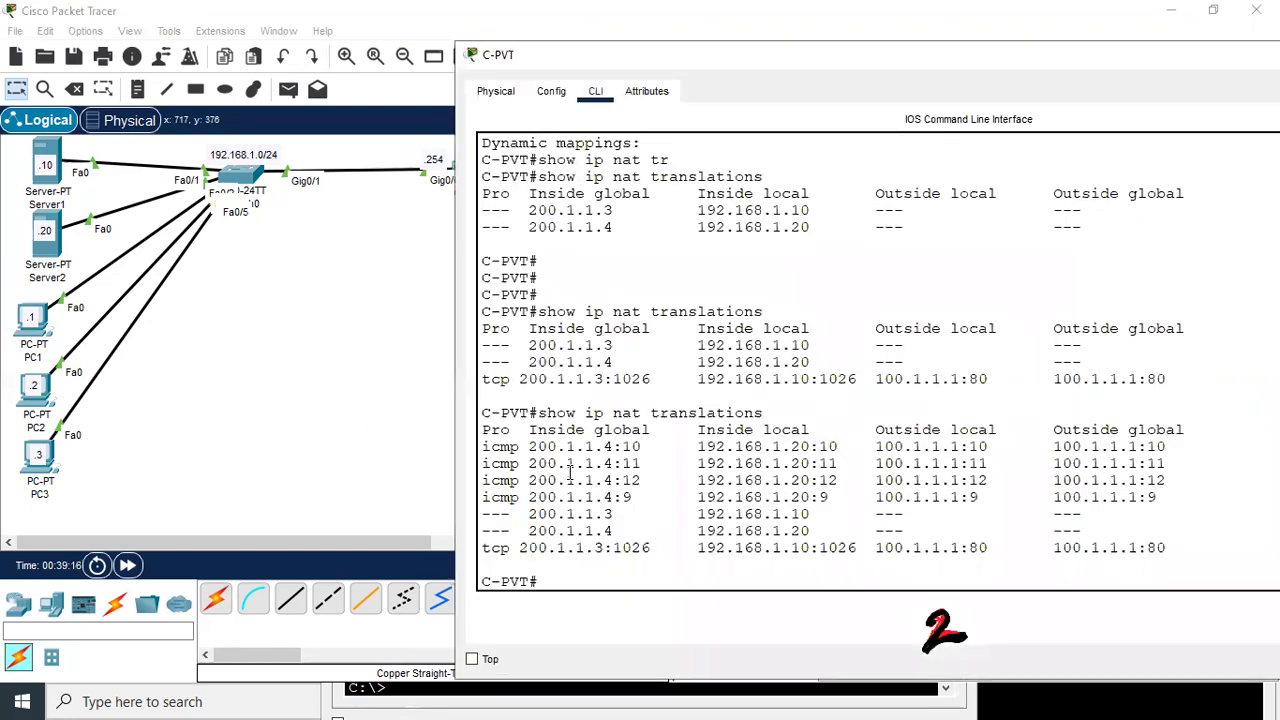
{"action": "key", "text": "Return"}
{"action": "key", "text": "Return"}
{"action": "key", "text": "Up"}
{"action": "key", "text": "Return"}
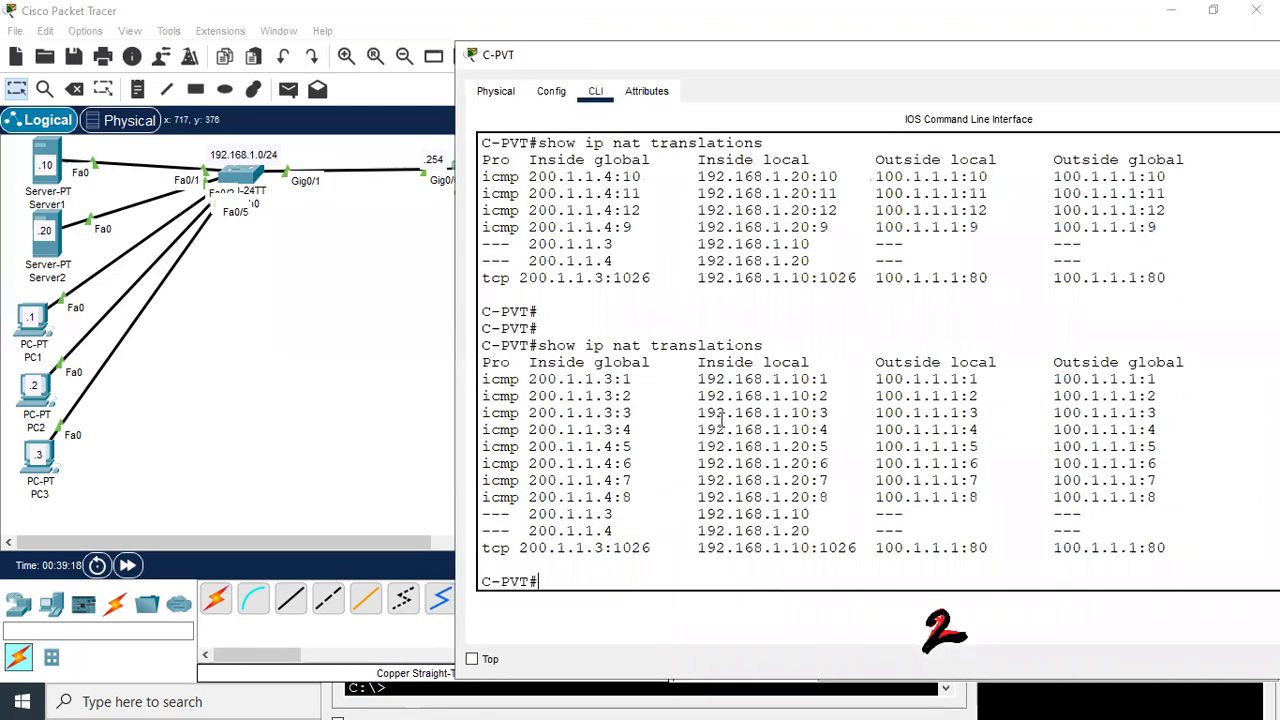
{"action": "left_click_drag", "start_coordinate": [482, 379], "coordinate": [1165, 518]}
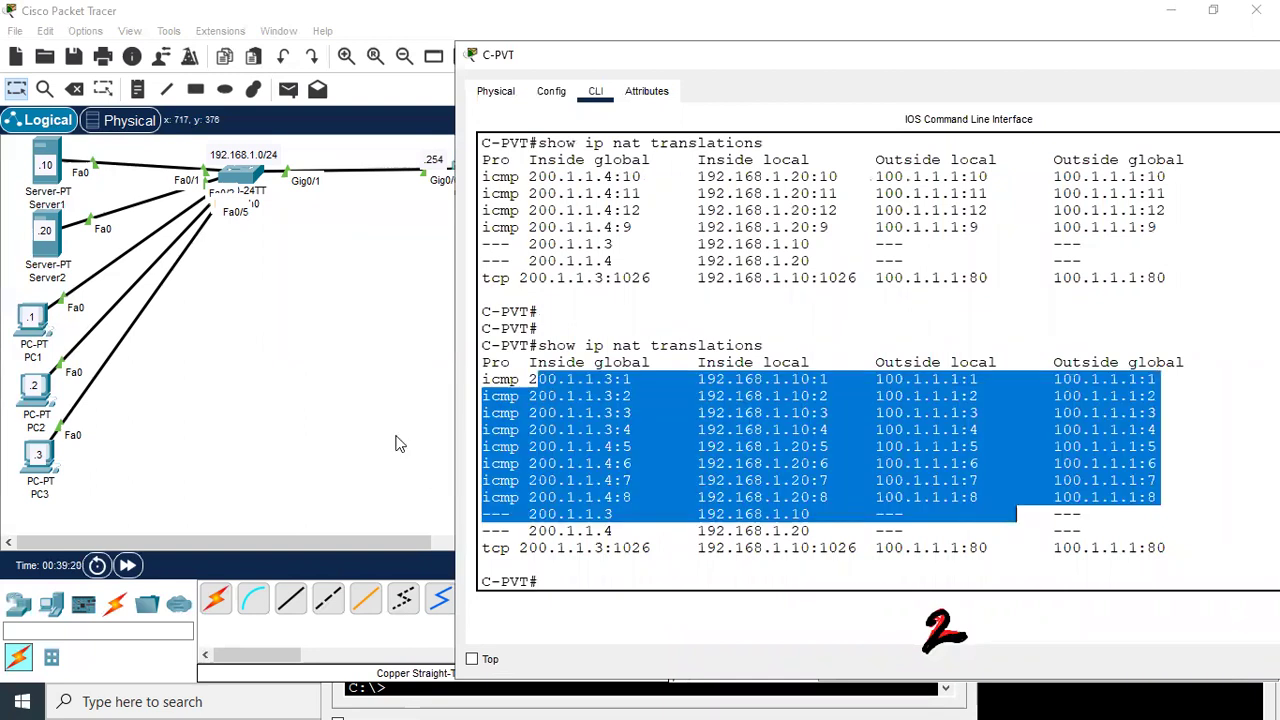
{"action": "left_click", "coordinate": [386, 386]}
{"action": "left_click", "coordinate": [482, 176]}
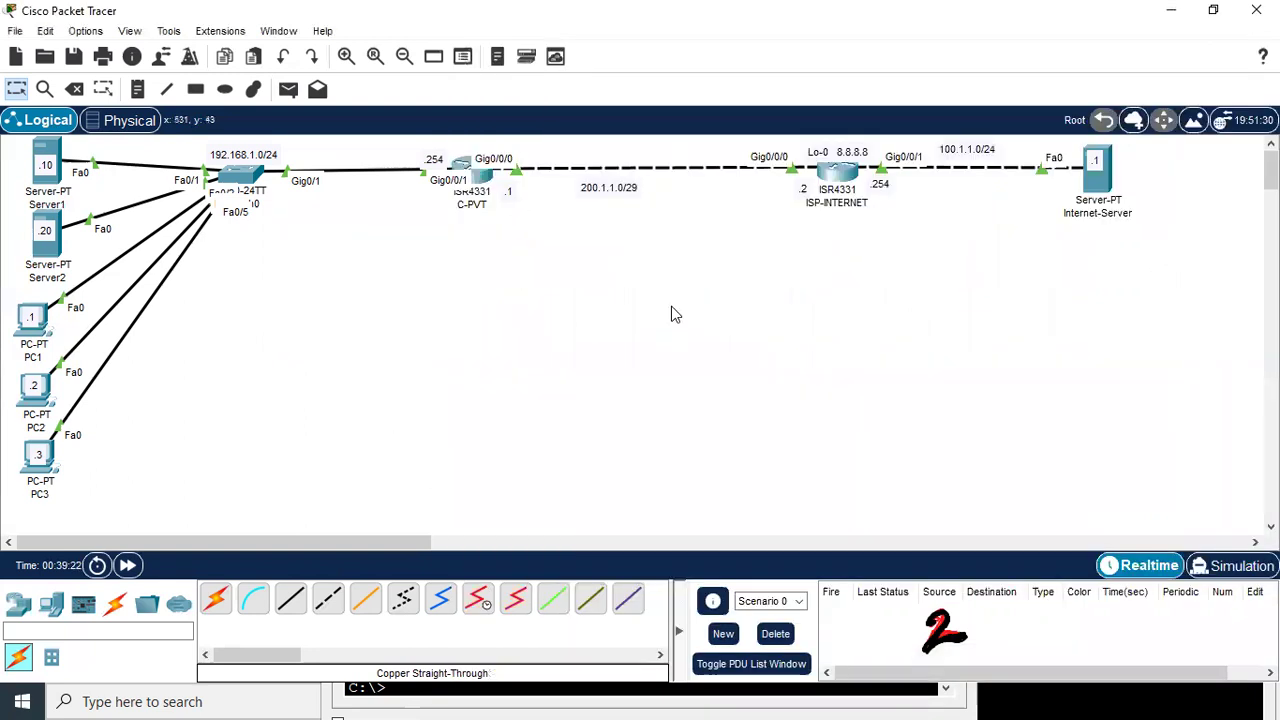
{"action": "left_click", "coordinate": [785, 510]}
Run show ip nat statistics on C-PVT, confirm 24 hits, and return to the topology
{"action": "key", "text": "Up"}
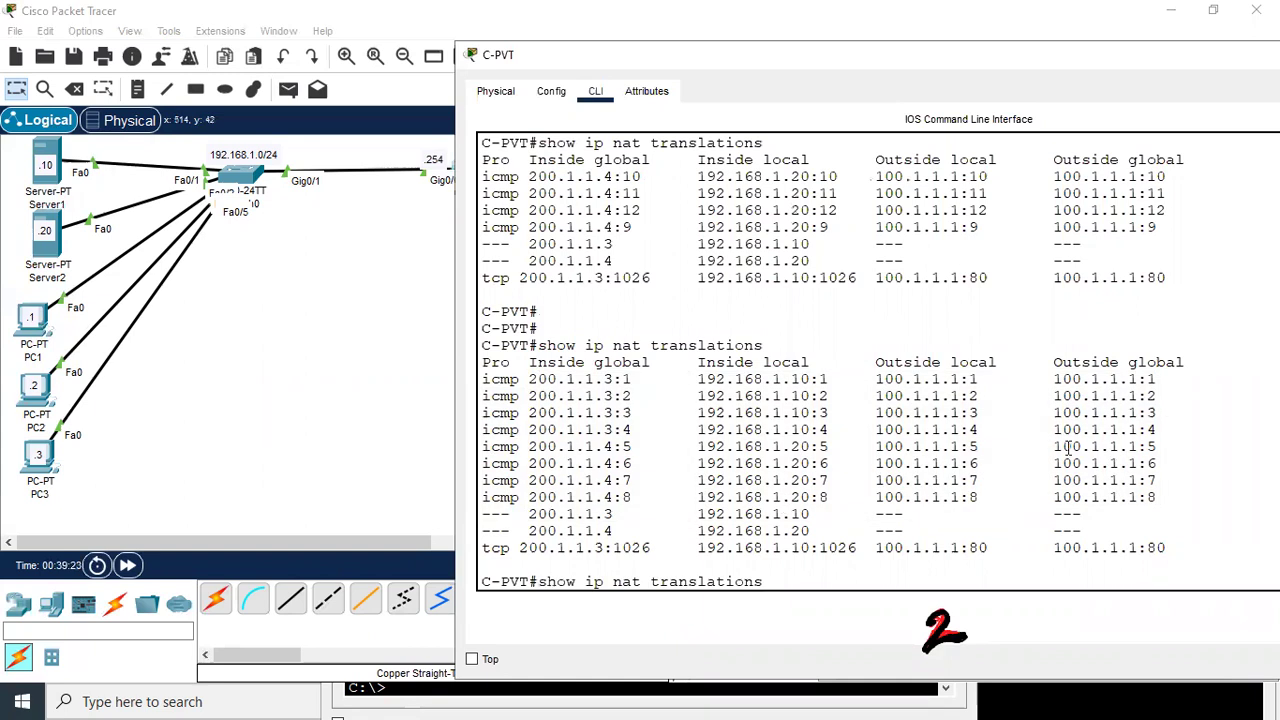
{"action": "key", "text": "Up"}
{"action": "key", "text": "Return"}
{"action": "left_click_drag", "start_coordinate": [508, 530], "coordinate": [576, 532]}
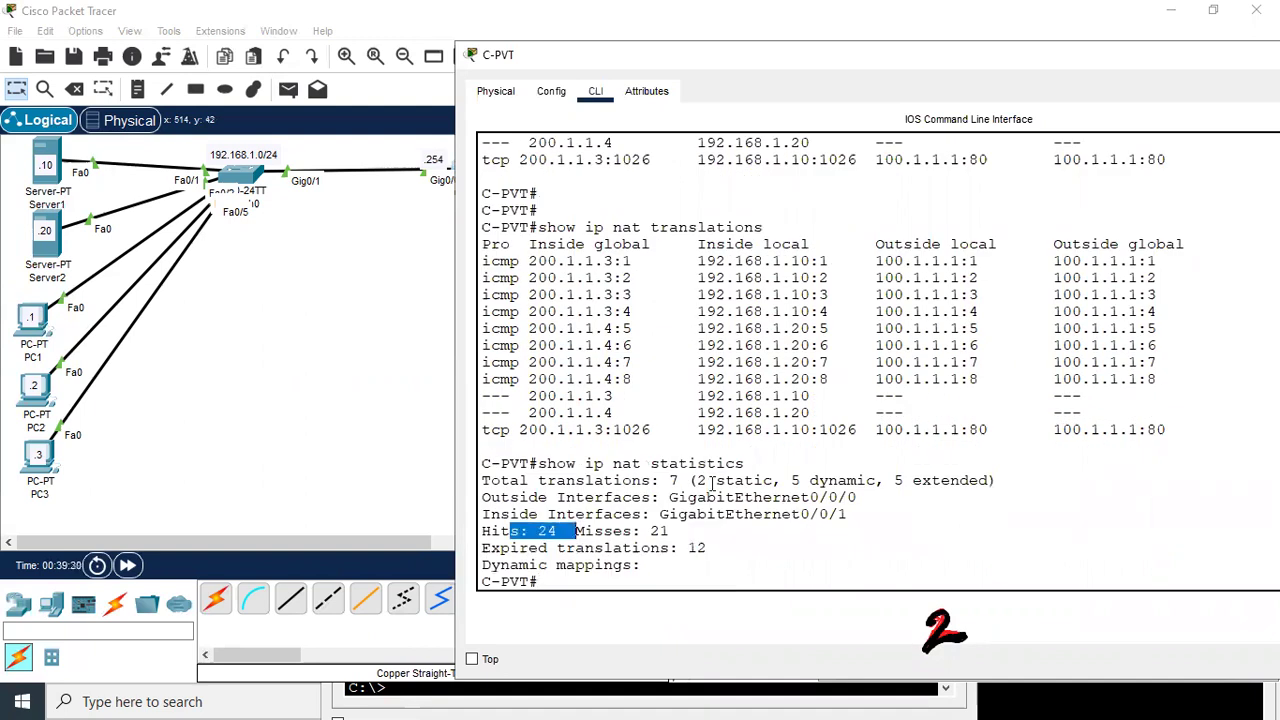
{"action": "left_click", "coordinate": [355, 398]}
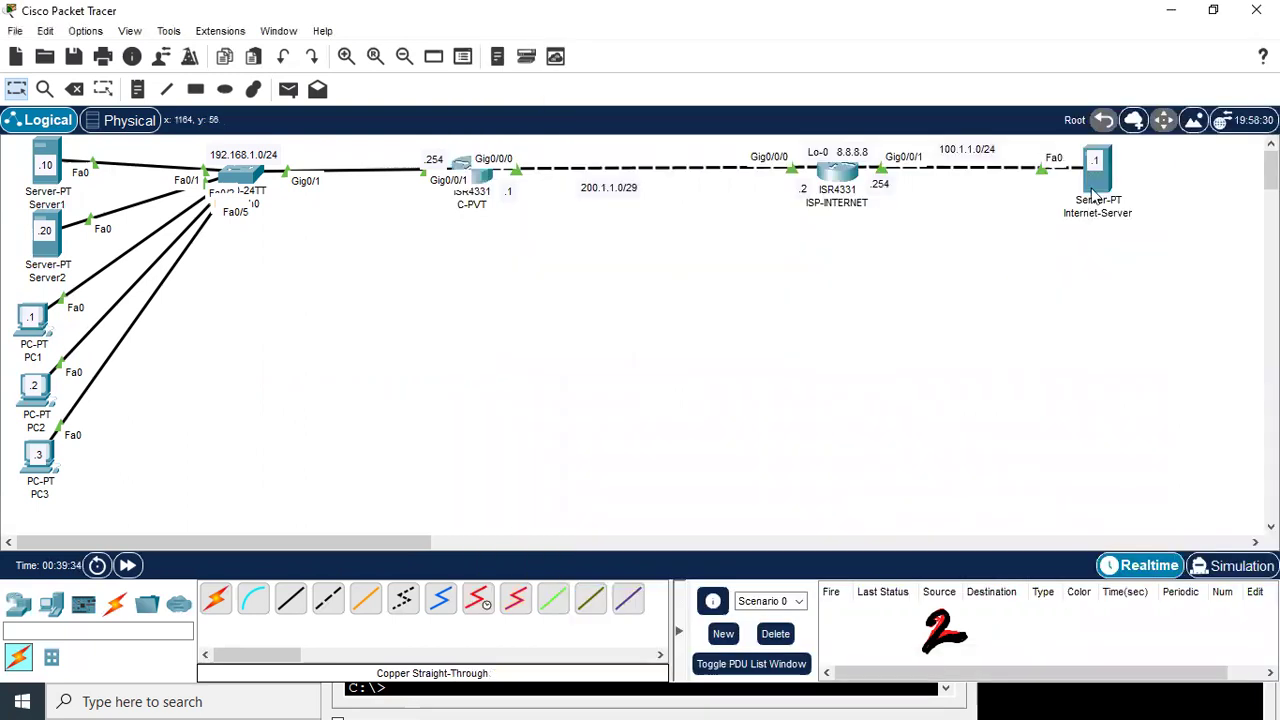
Browse to 200.1.1.3 from Internet-Server and confirm the Server 192.168.1.10 page
{"action": "left_click", "coordinate": [1093, 195]}
{"action": "left_click", "coordinate": [734, 147]}
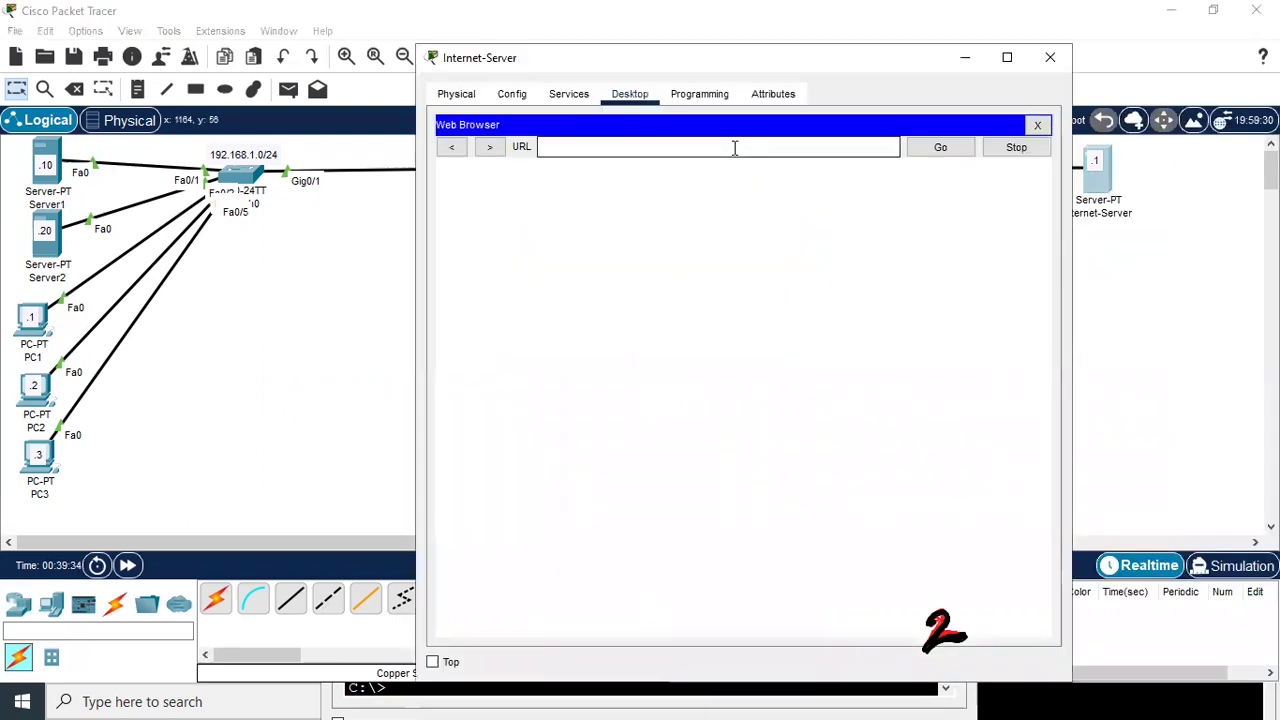
{"action": "type", "text": "200.1.1.3"}
{"action": "key", "text": "Return"}
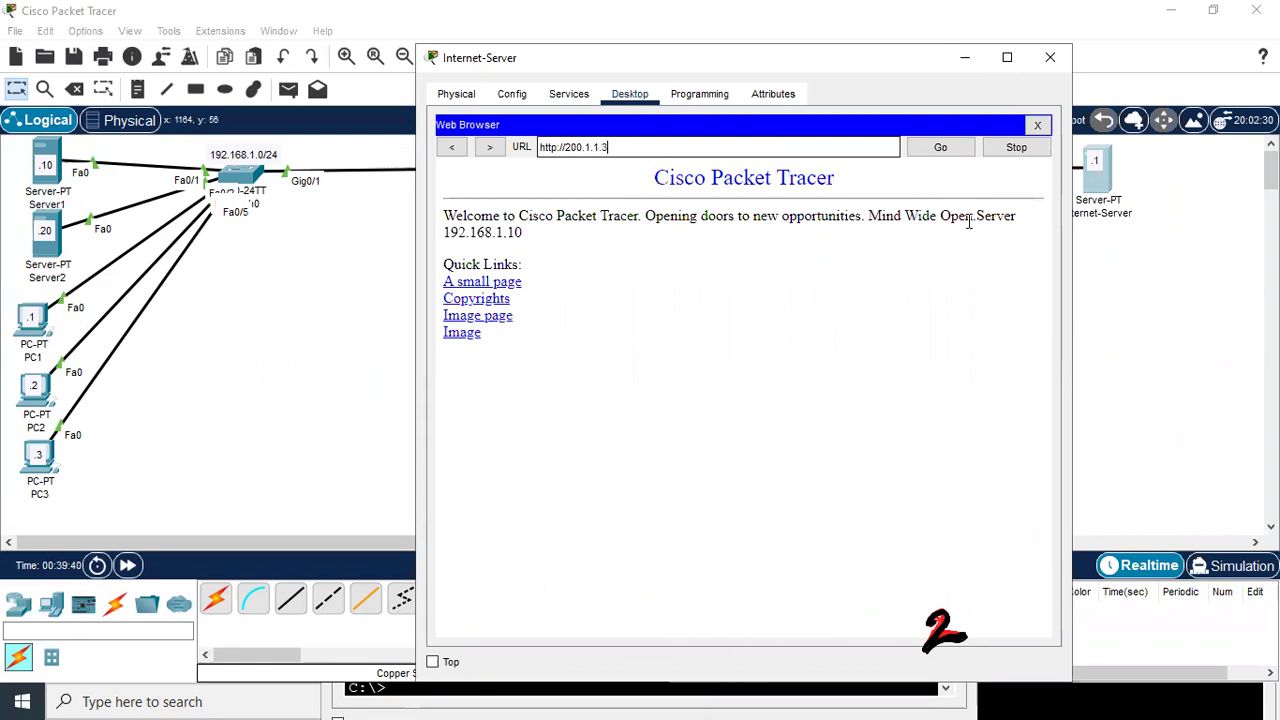
{"action": "left_click_drag", "start_coordinate": [1038, 237], "coordinate": [529, 251]}
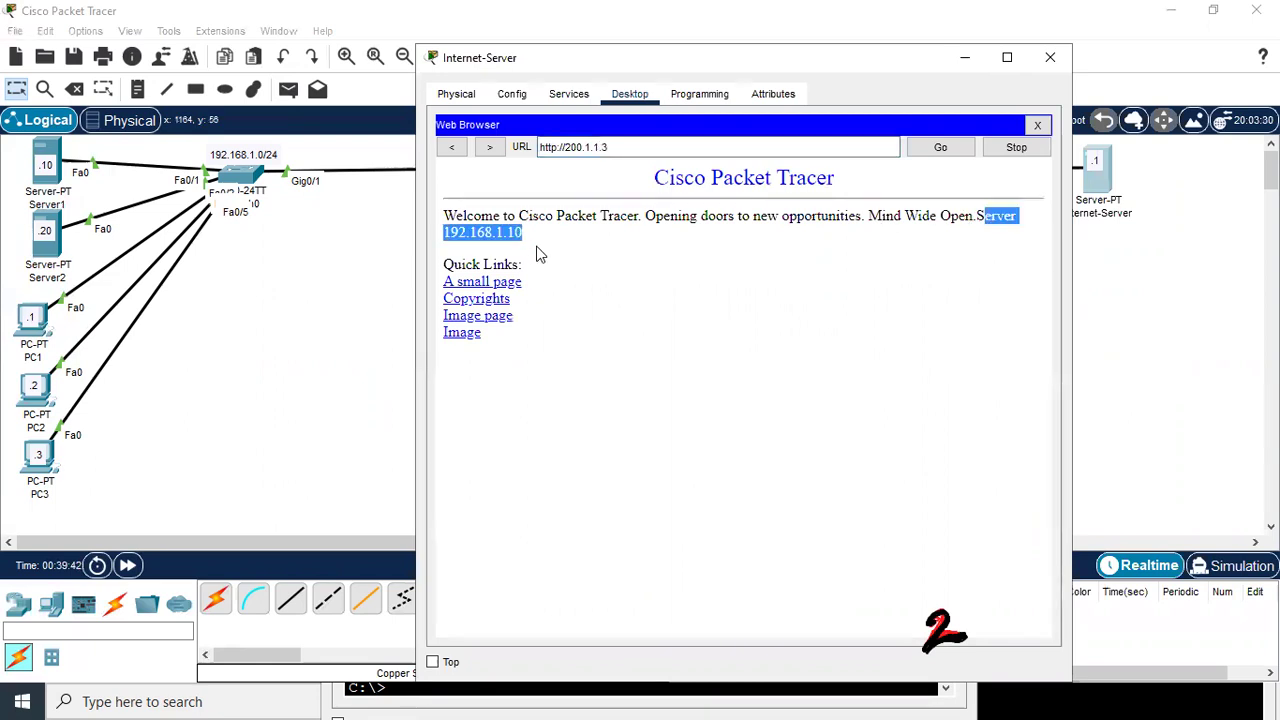
{"action": "left_click", "coordinate": [538, 248]}
{"action": "left_click_drag", "start_coordinate": [453, 232], "coordinate": [537, 243]}
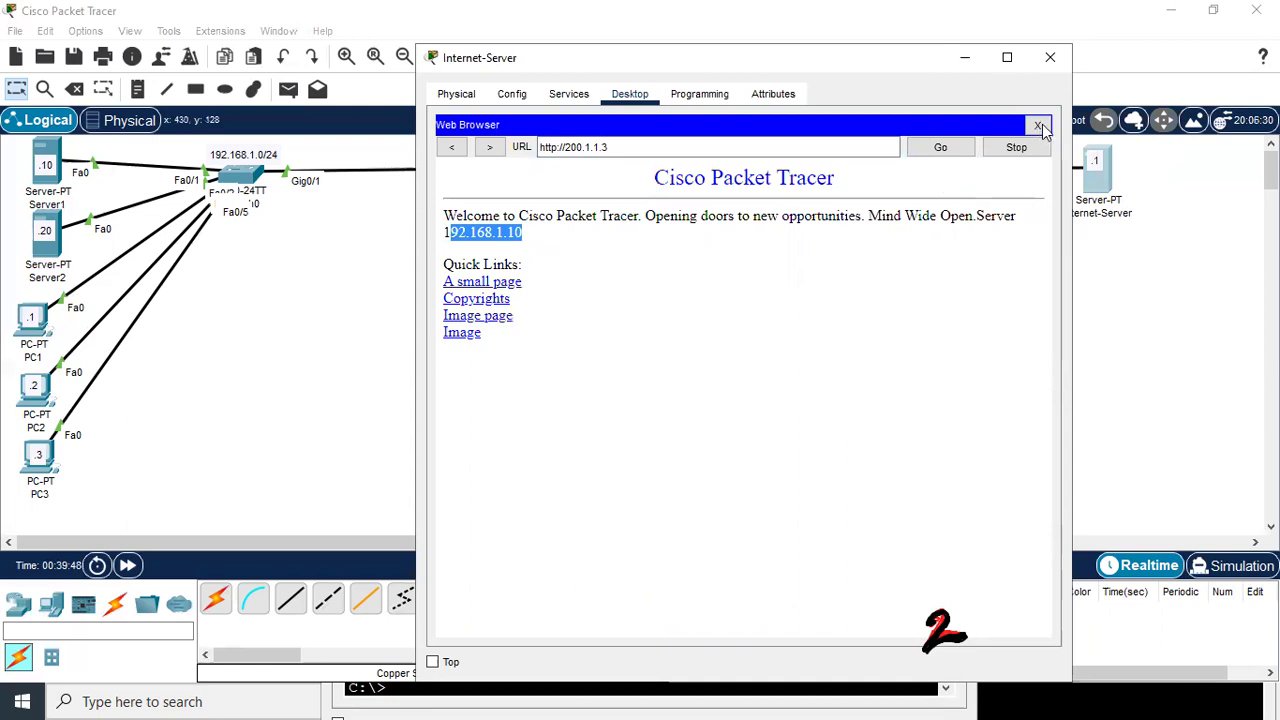
Browse to 200.1.1.4, confirm the Server 2 page, and close the Internet-Server window
{"action": "left_click", "coordinate": [672, 148]}
{"action": "key", "text": "BackSpace"}
{"action": "type", "text": "4"}
{"action": "key", "text": "Return"}
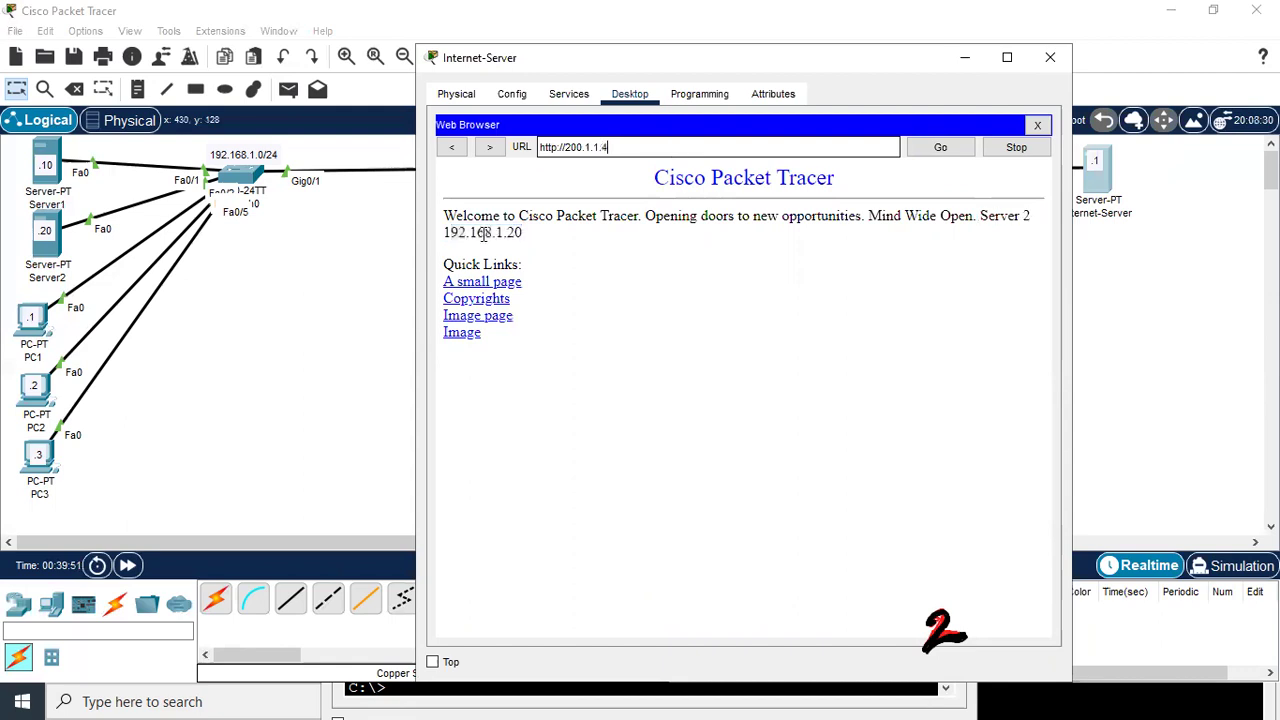
{"action": "left_click_drag", "start_coordinate": [986, 215], "coordinate": [1031, 216]}
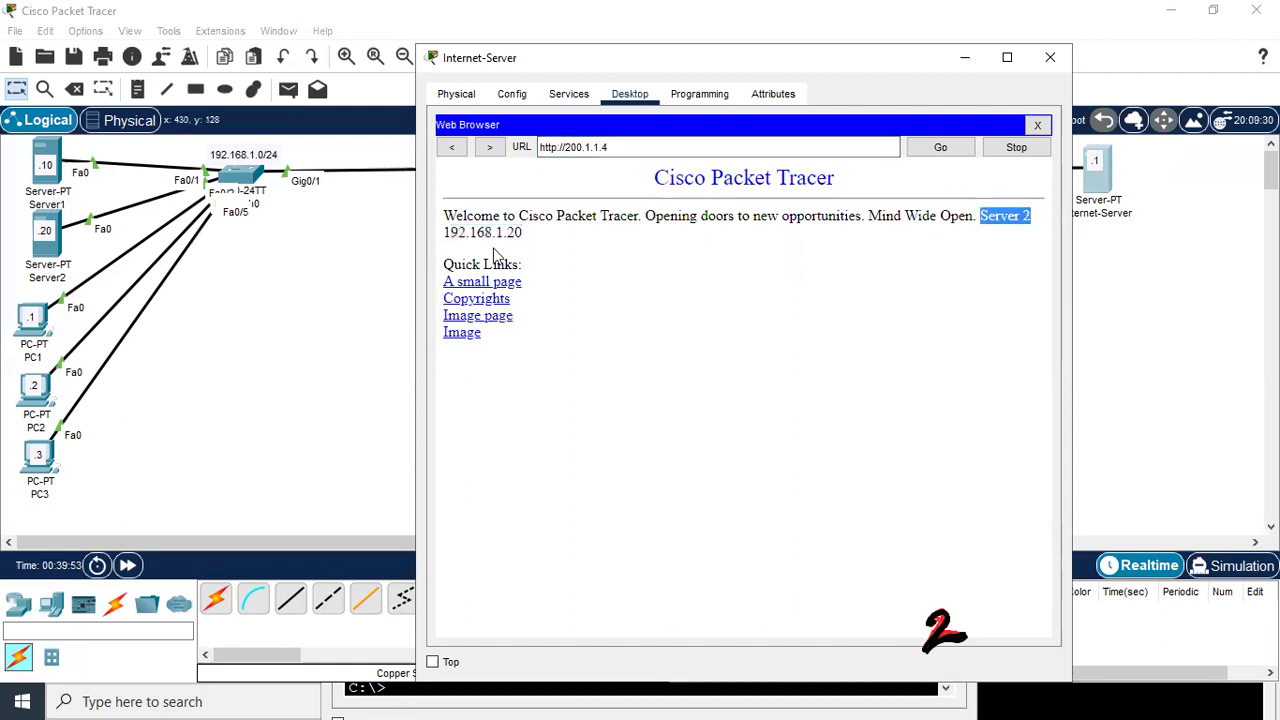
{"action": "left_click", "coordinate": [644, 293]}
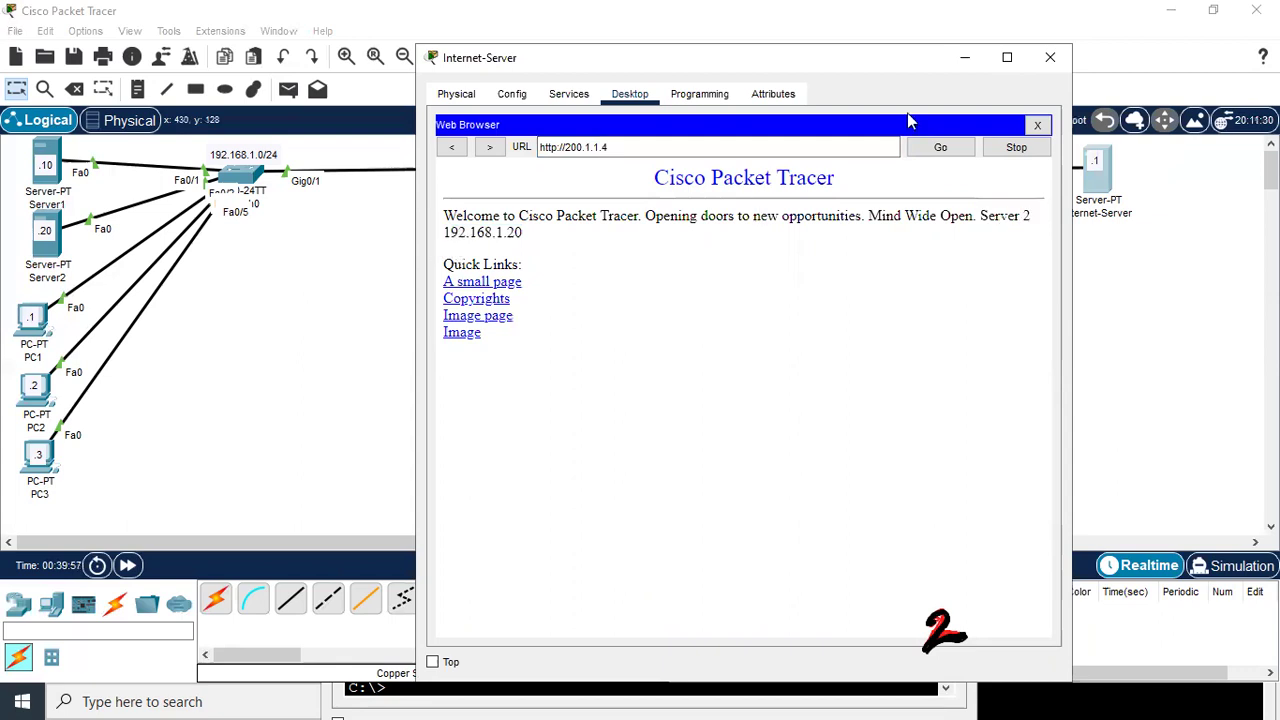
{"action": "left_click", "coordinate": [1050, 57]}
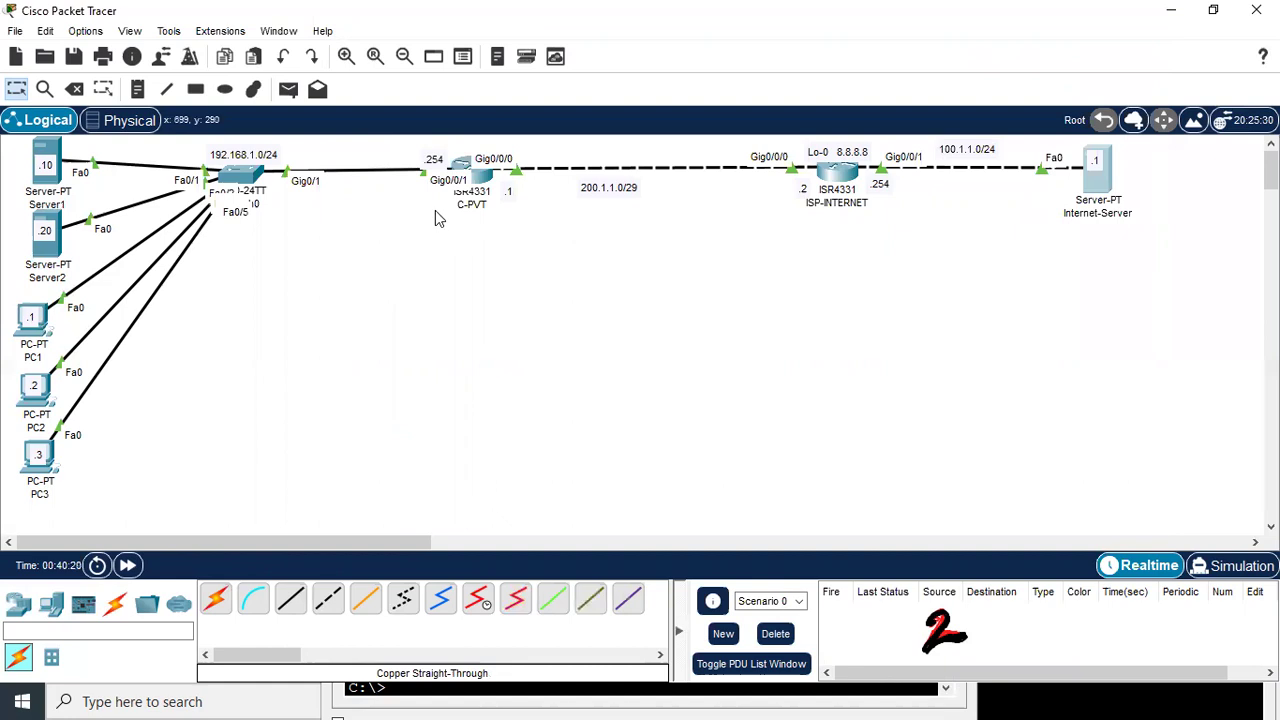
Place a note reading '201.1.1.0/29' below the 200.1.1.0/29 link, discarding an extra empty note
{"action": "left_click", "coordinate": [137, 89]}
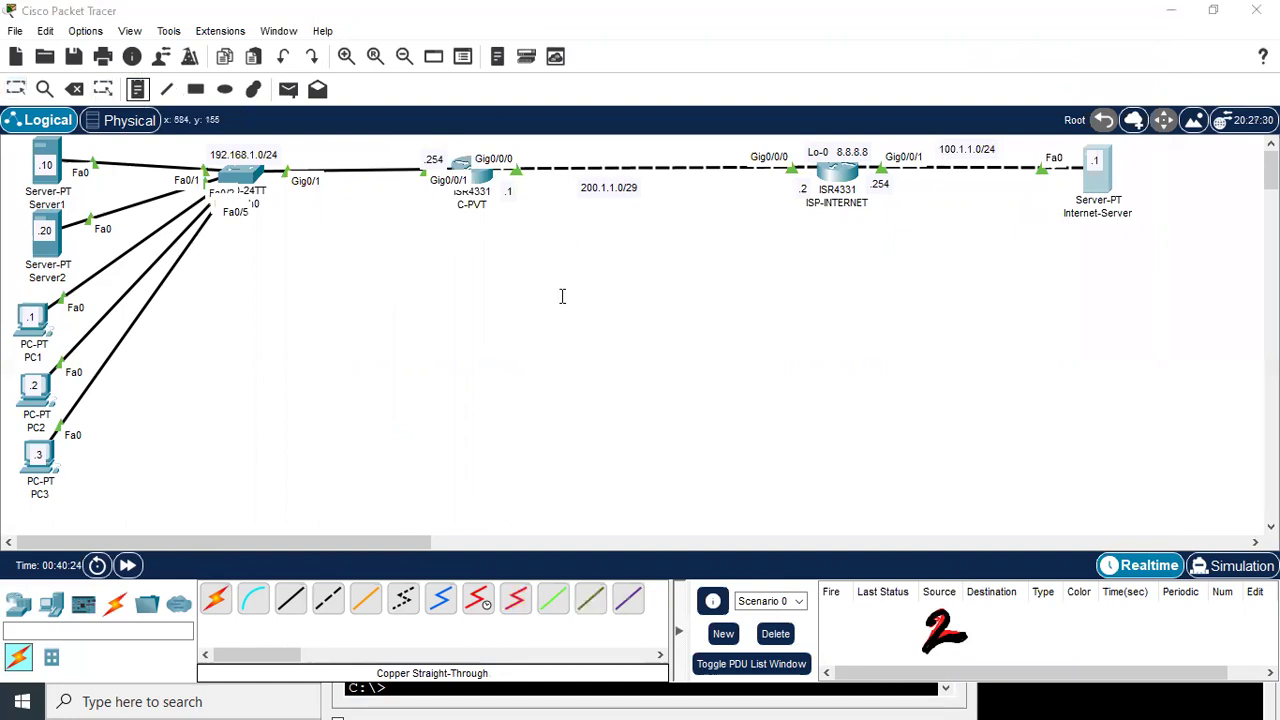
{"action": "left_click", "coordinate": [562, 296]}
{"action": "type", "text": "201.1.1.0/29"}
{"action": "left_click", "coordinate": [734, 403]}
{"action": "left_click", "coordinate": [604, 294]}
{"action": "key", "text": "Escape"}
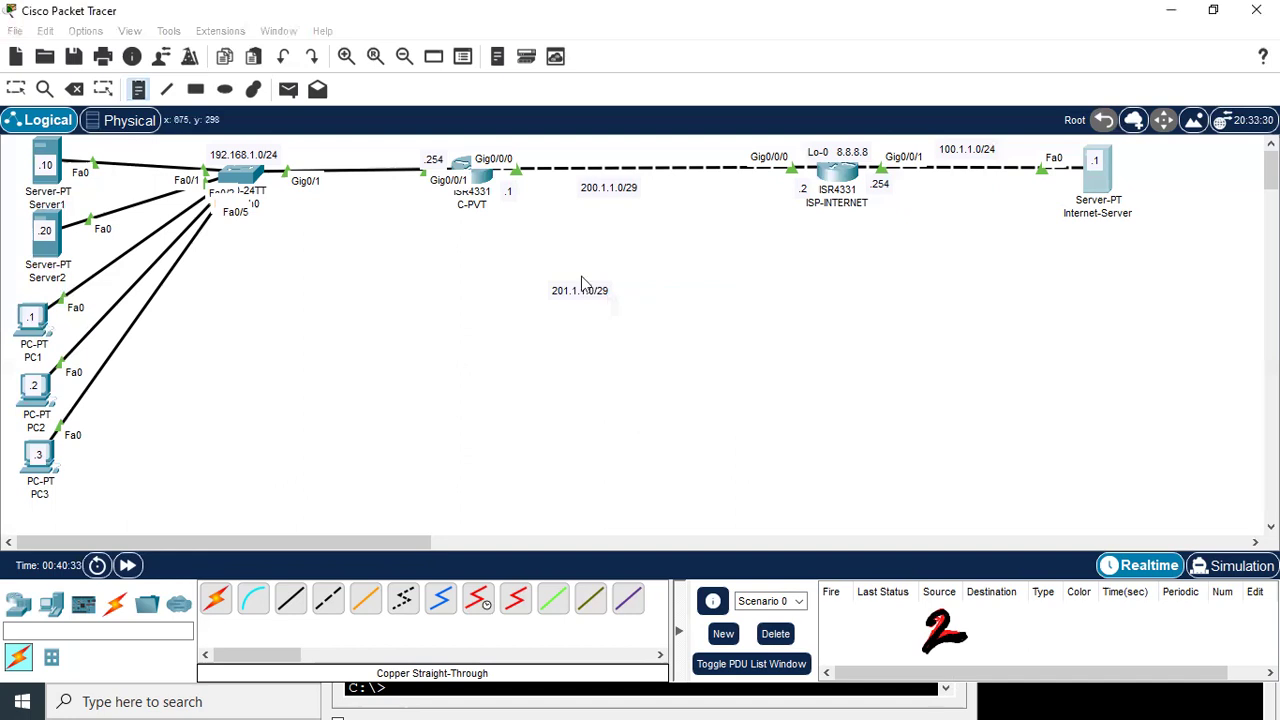
{"action": "key", "text": "Escape"}
Append ' ---- DNAT' to the note and nudge it slightly up and right
{"action": "double_click", "coordinate": [580, 291]}
{"action": "left_click", "coordinate": [626, 291]}
{"action": "type", "text": "---- DNA"}
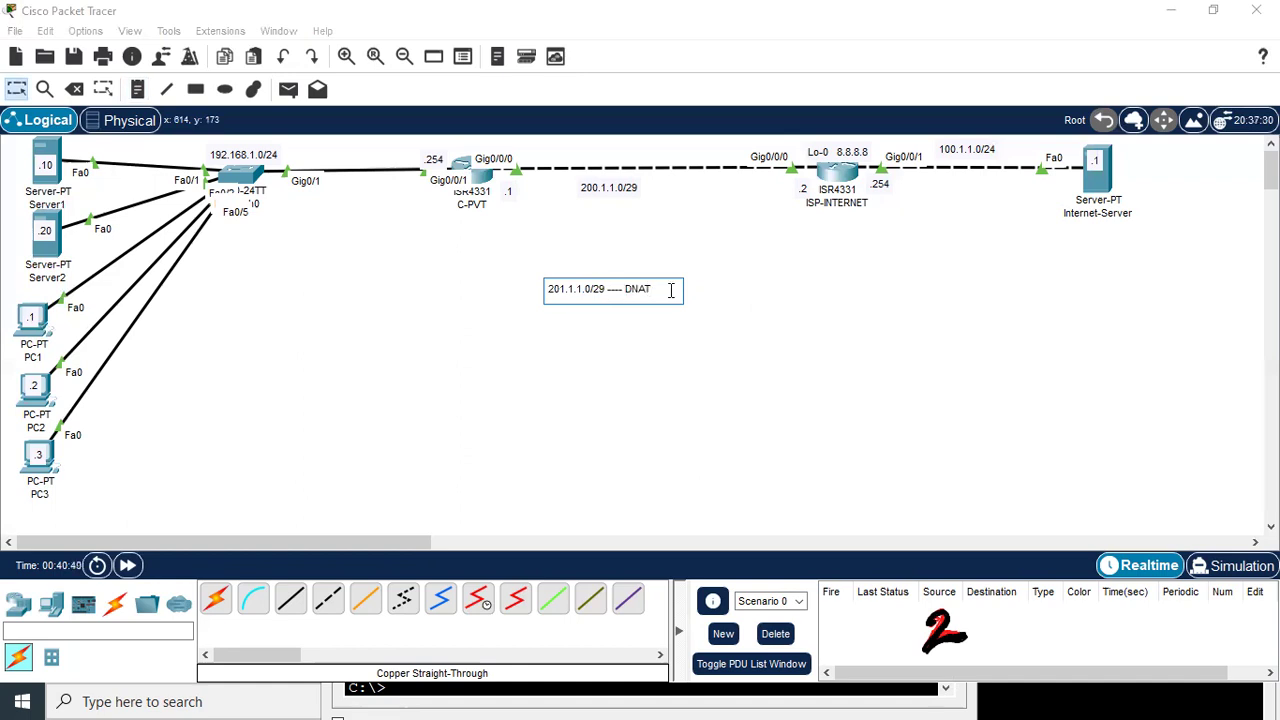
{"action": "type", "text": "T"}
{"action": "left_click", "coordinate": [541, 347]}
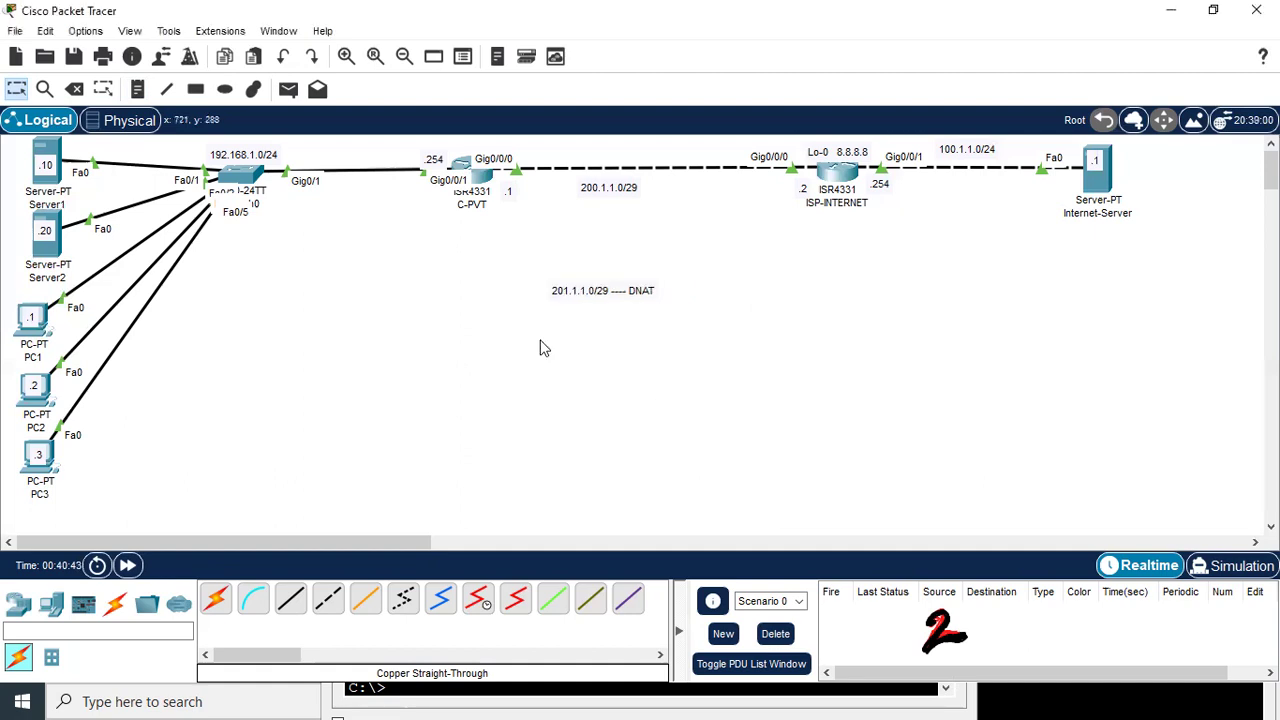
{"action": "left_click_drag", "start_coordinate": [629, 287], "coordinate": [642, 270]}
{"action": "left_click", "coordinate": [618, 303]}
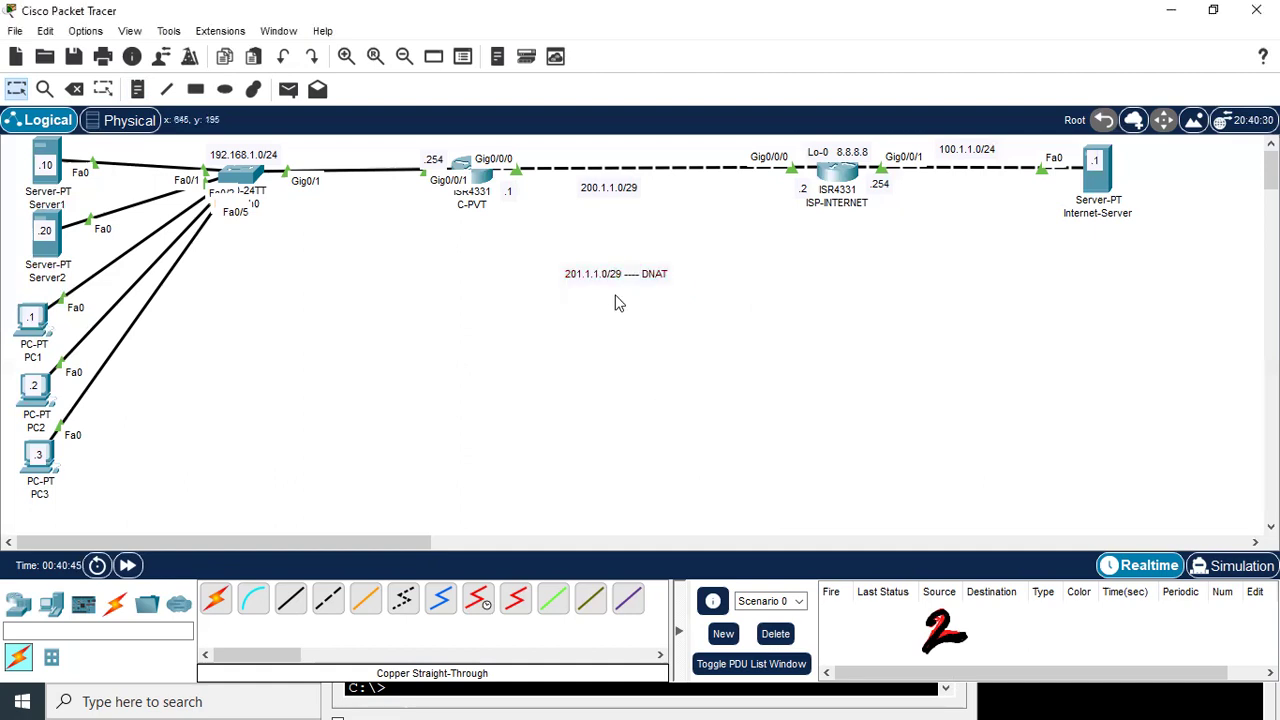
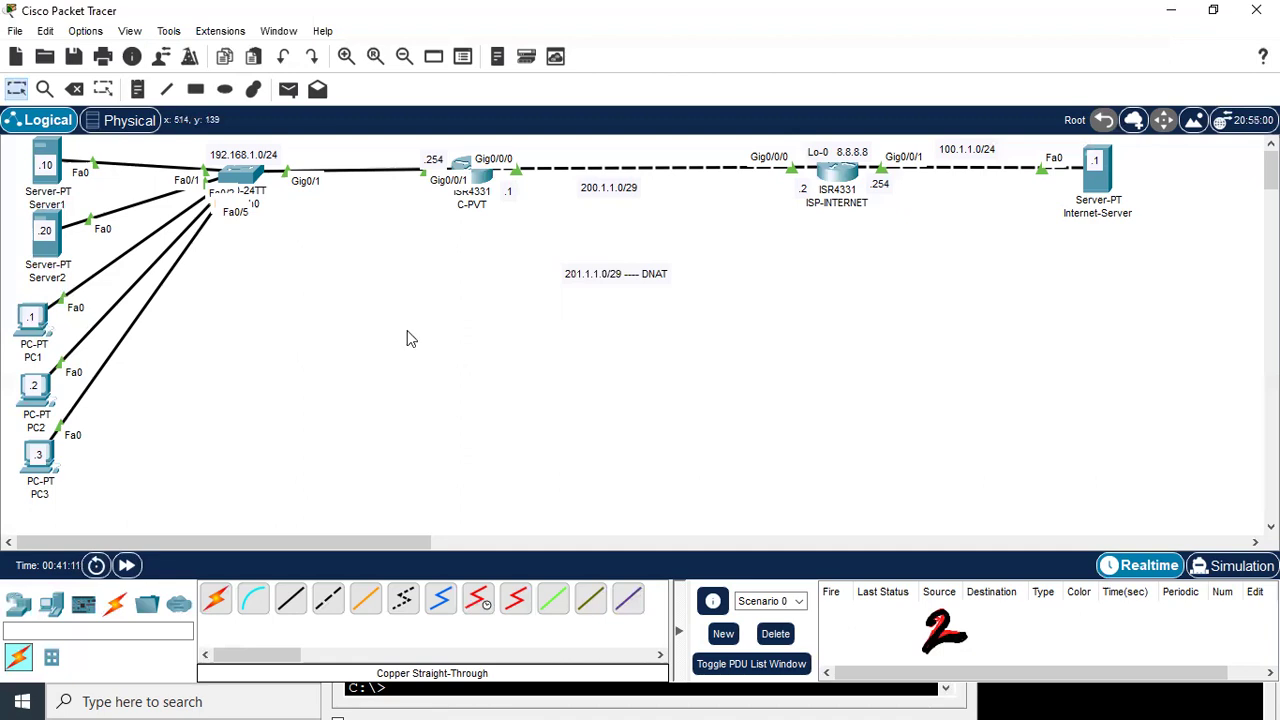
Open C-PVT's command line and enter global configuration mode with conf t
{"action": "left_click", "coordinate": [485, 178]}
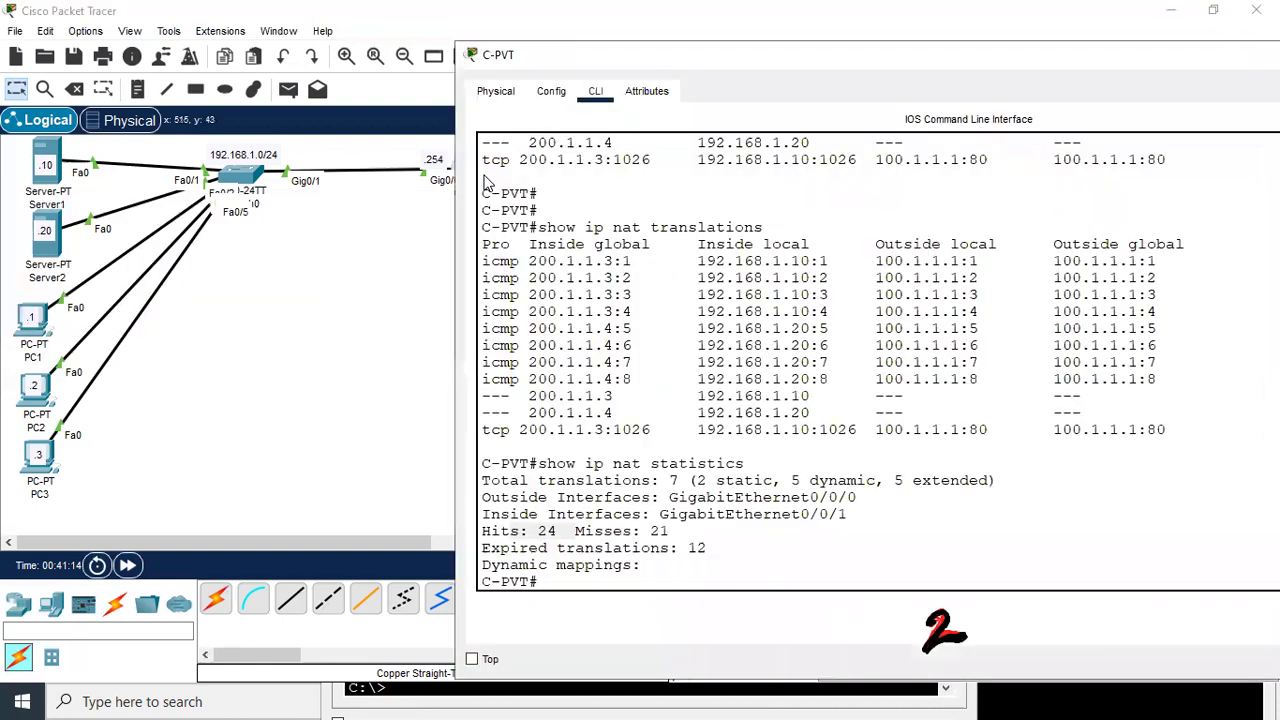
{"action": "left_click", "coordinate": [755, 394]}
{"action": "key", "text": "Return"}
{"action": "key", "text": "Return"}
{"action": "key", "text": "Return"}
{"action": "key", "text": "Return"}
{"action": "key", "text": "Return"}
{"action": "key", "text": "Return"}
{"action": "key", "text": "Return"}
{"action": "key", "text": "Return"}
{"action": "key", "text": "Return"}
{"action": "key", "text": "Return"}
{"action": "key", "text": "Return"}
{"action": "key", "text": "Return"}
{"action": "key", "text": "Return"}
{"action": "key", "text": "Return"}
{"action": "key", "text": "Return"}
{"action": "key", "text": "Return"}
{"action": "key", "text": "Return"}
{"action": "key", "text": "Return"}
{"action": "key", "text": "Return"}
{"action": "key", "text": "Return"}
{"action": "key", "text": "Return"}
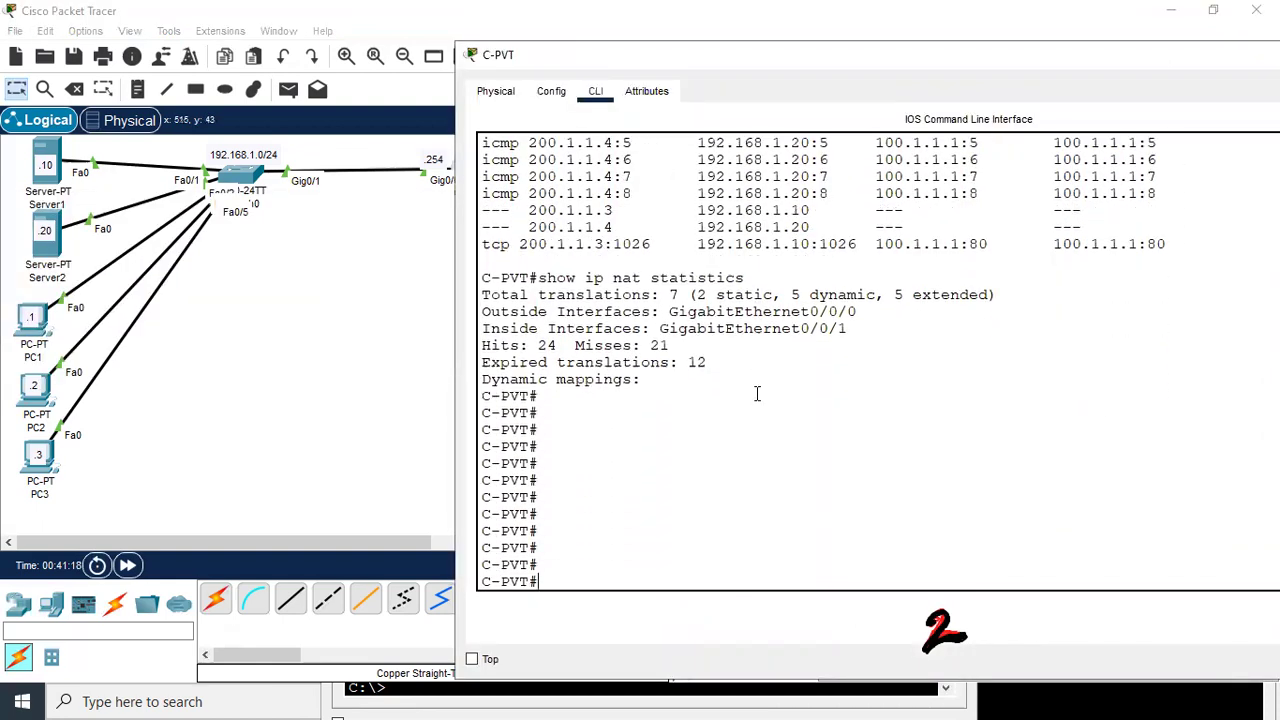
{"action": "key", "text": "Return"}
{"action": "key", "text": "Return"}
{"action": "key", "text": "Return"}
{"action": "key", "text": "Return"}
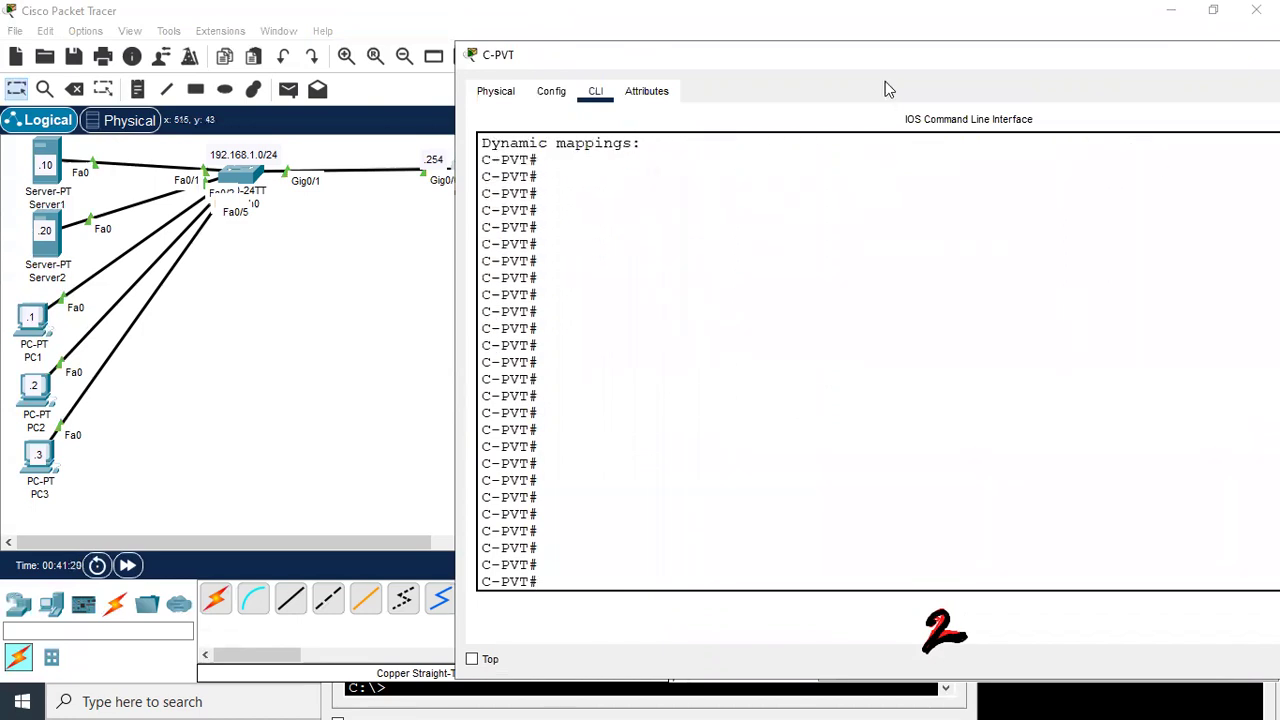
{"action": "left_click_drag", "start_coordinate": [885, 90], "coordinate": [1005, 68]}
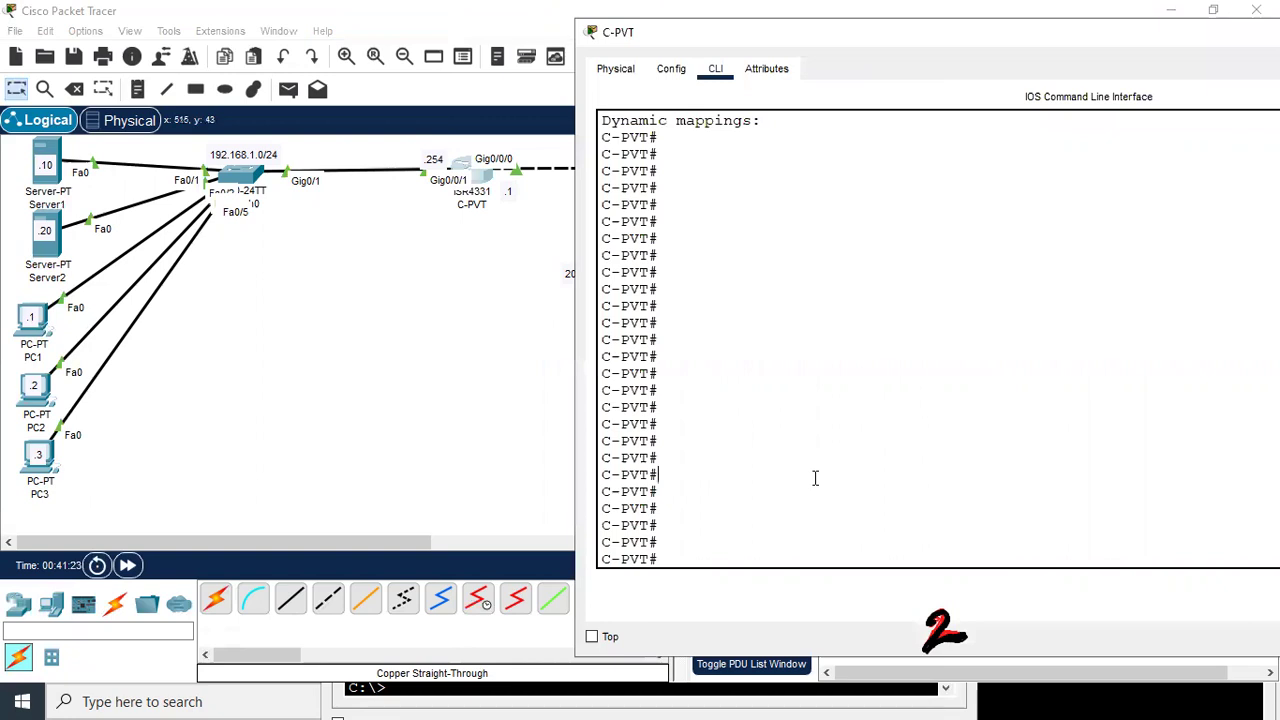
{"action": "type", "text": "conf t"}
{"action": "key", "text": "Return"}
{"action": "key", "text": "Return"}
{"action": "key", "text": "Return"}
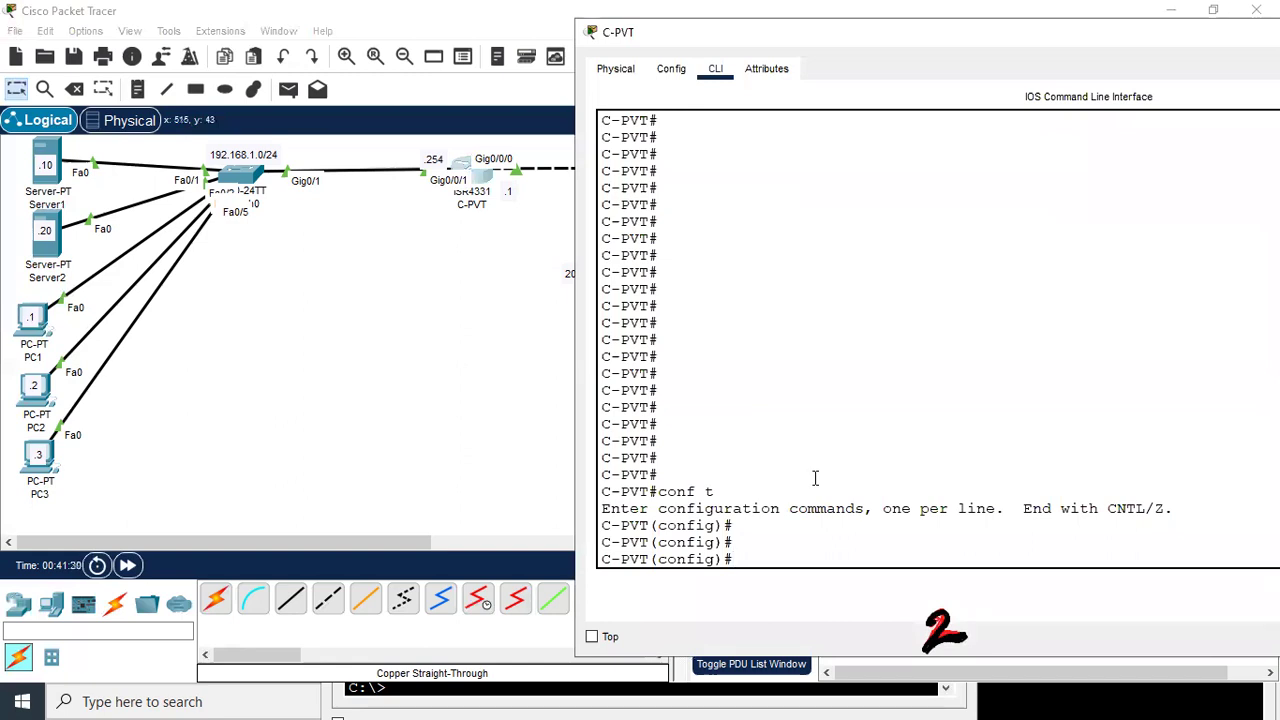
Create standard access list 10 permitting 192.168.1.0 0.0.0.255, then exit to global config
{"action": "type", "text": "ip acce"}
{"action": "key", "text": "Tab"}
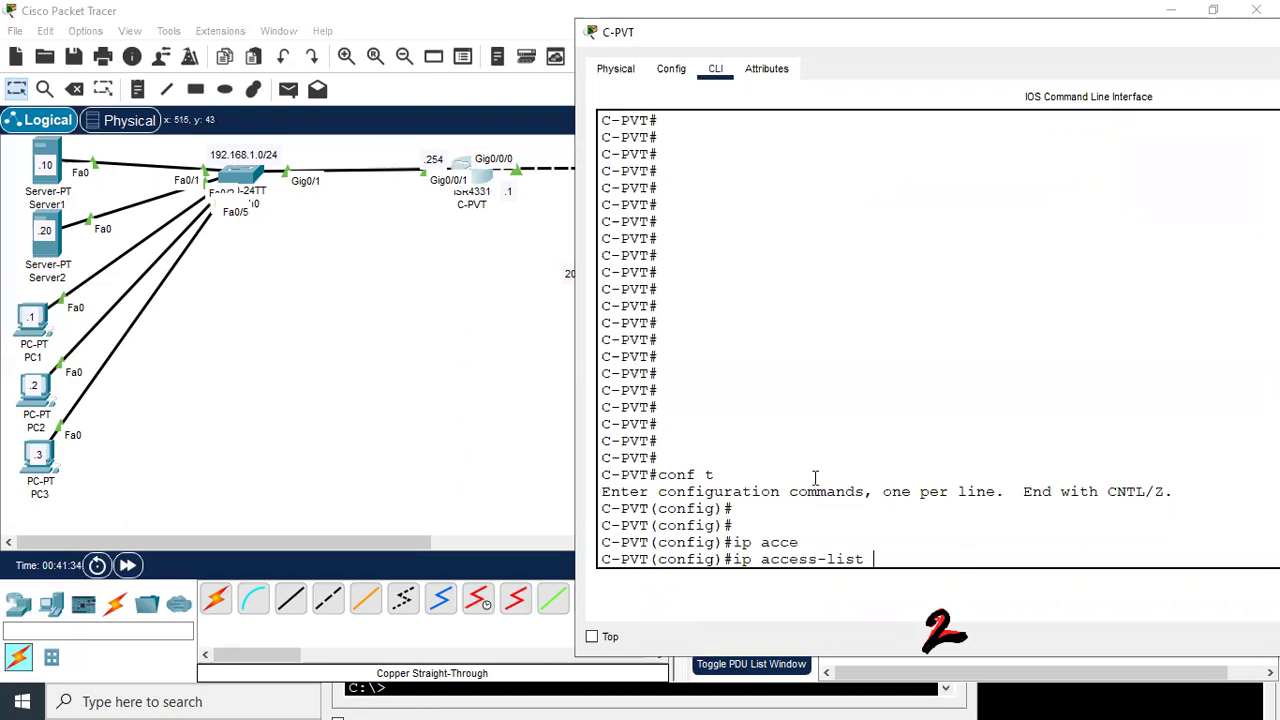
{"action": "type", "text": "st"}
{"action": "key", "text": "Tab"}
{"action": "type", "text": "10"}
{"action": "key", "text": "Return"}
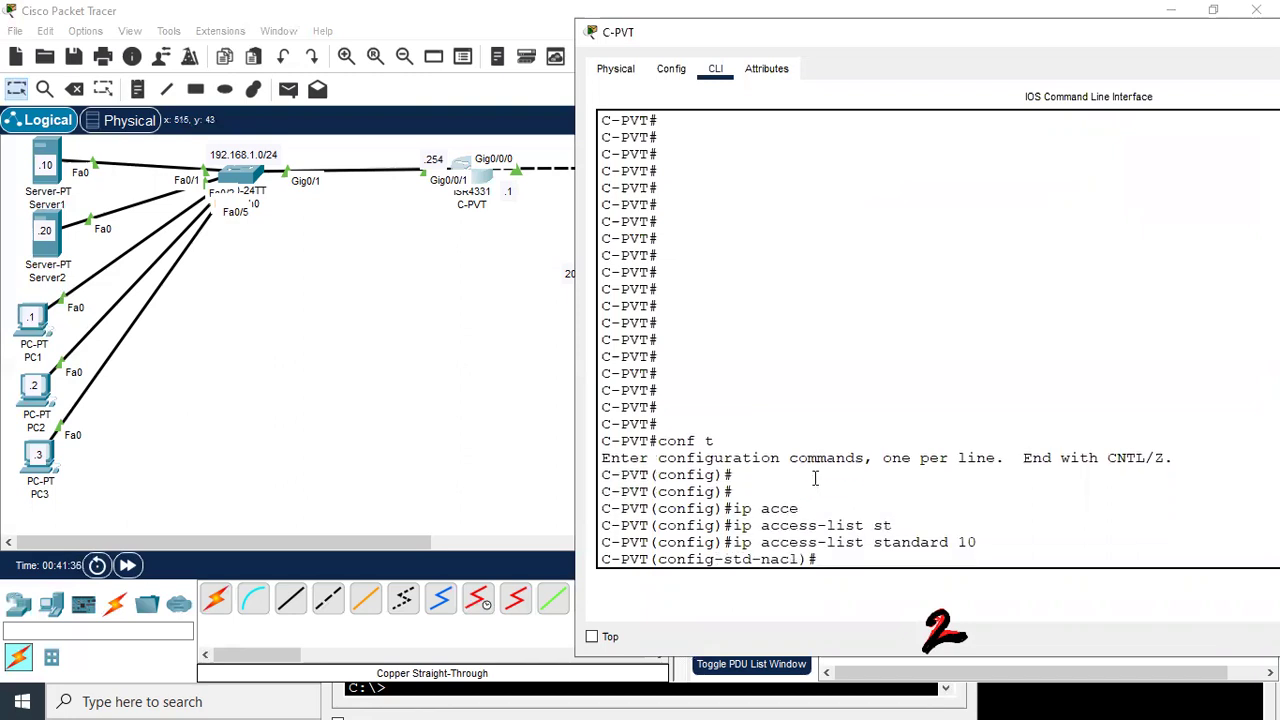
{"action": "type", "text": "per"}
{"action": "key", "text": "Tab"}
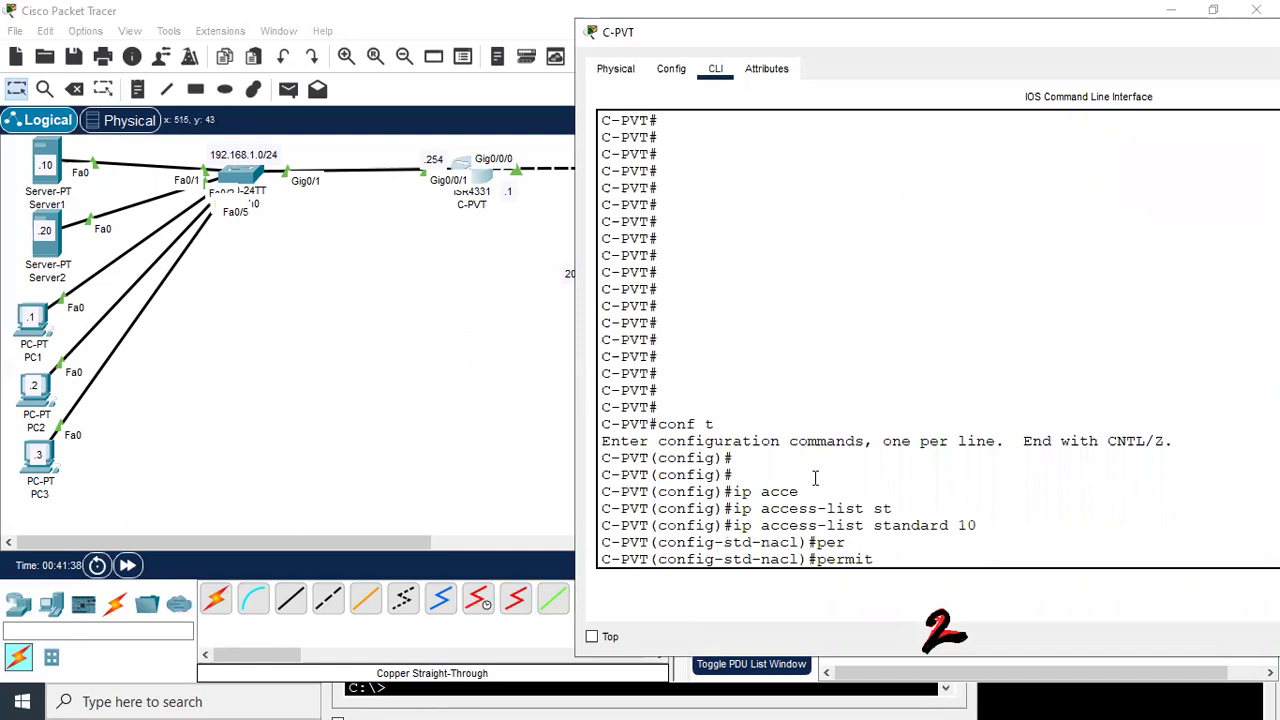
{"action": "type", "text": "192.168.1.0 0.0.0.255"}
{"action": "key", "text": "Return"}
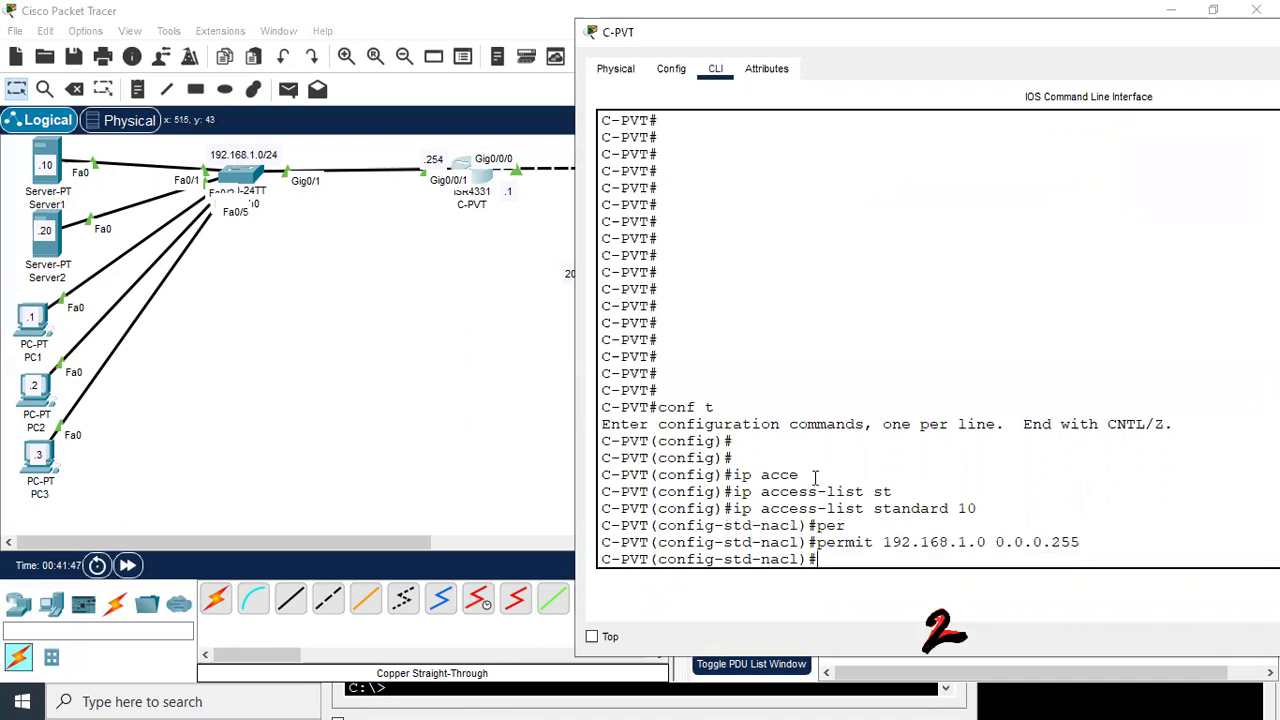
{"action": "type", "text": "exit"}
{"action": "key", "text": "Return"}
{"action": "key", "text": "Return"}
{"action": "key", "text": "Return"}
{"action": "key", "text": "Return"}
{"action": "key", "text": "Return"}
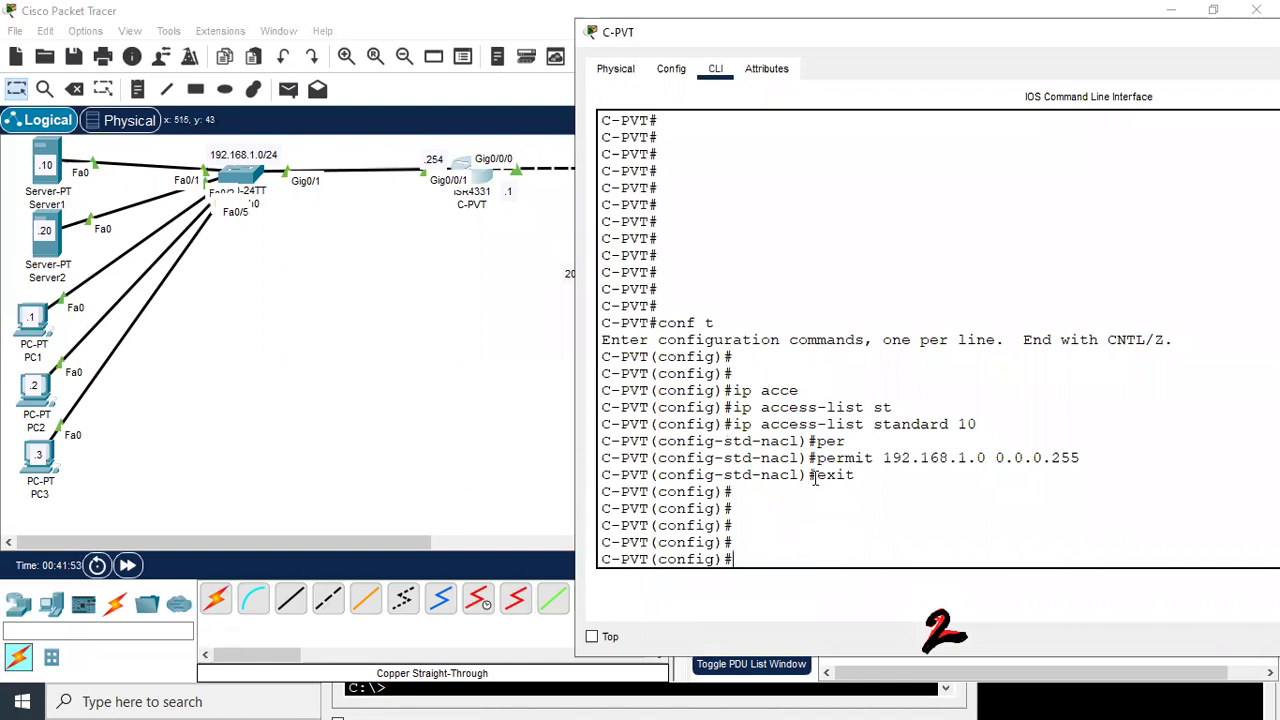
Create NAT pool test from 201.1.1.1 to 201.1.1.2 with netmask 255.255.255.248
{"action": "type", "text": "ip nat"}
{"action": "key", "text": "Tab"}
{"action": "type", "text": "poo"}
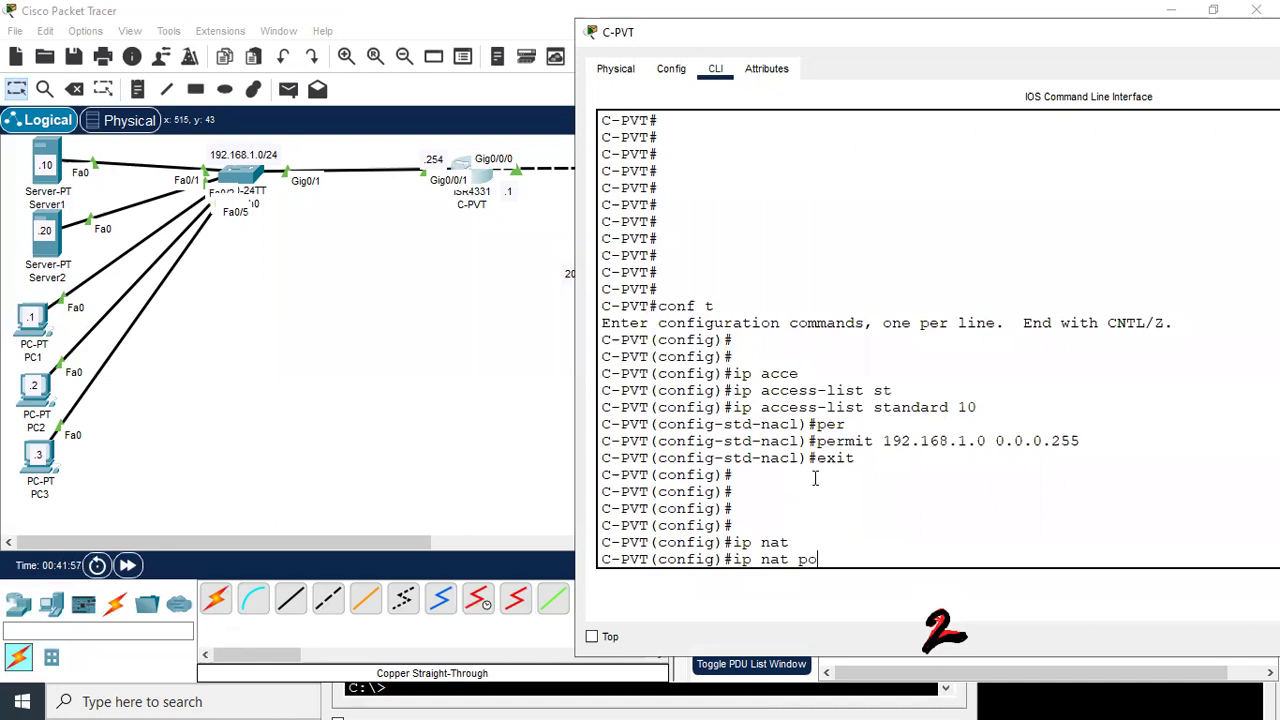
{"action": "key", "text": "Tab"}
{"action": "type", "text": "?"}
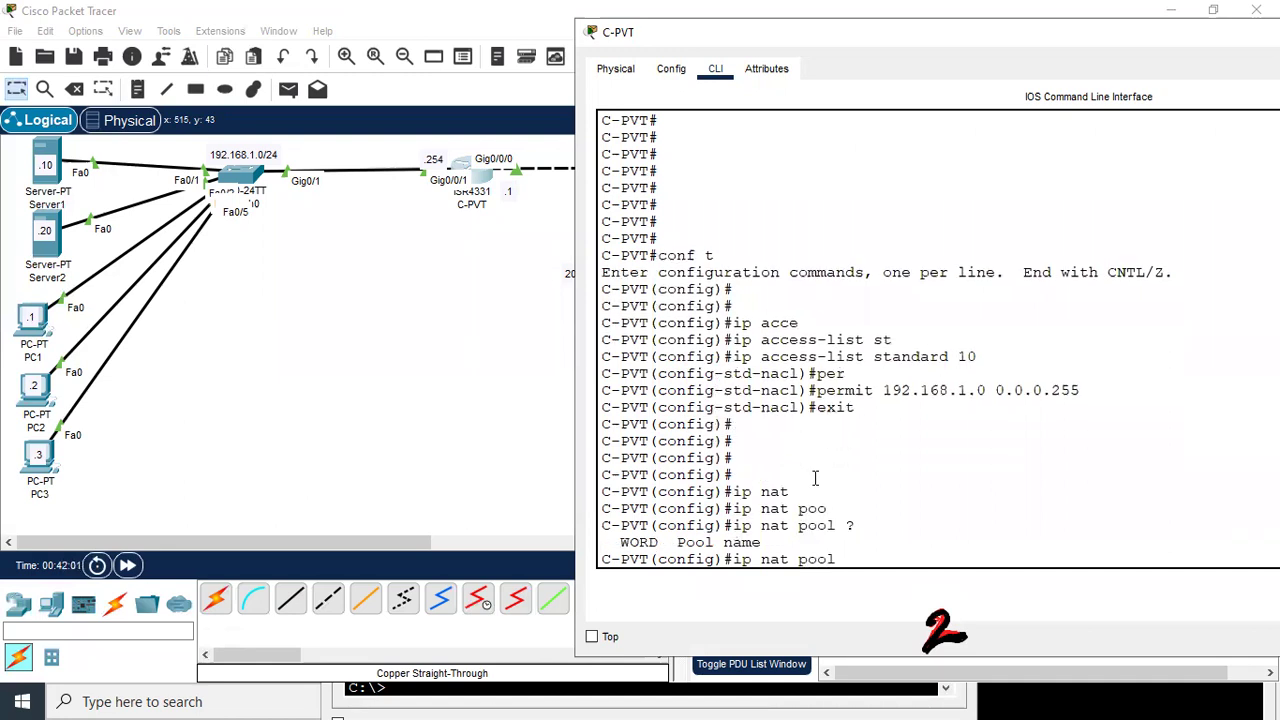
{"action": "type", "text": "dc ?"}
{"action": "key", "text": "BackSpace"}
{"action": "key", "text": "BackSpace"}
{"action": "key", "text": "BackSpace"}
{"action": "type", "text": "tes"}
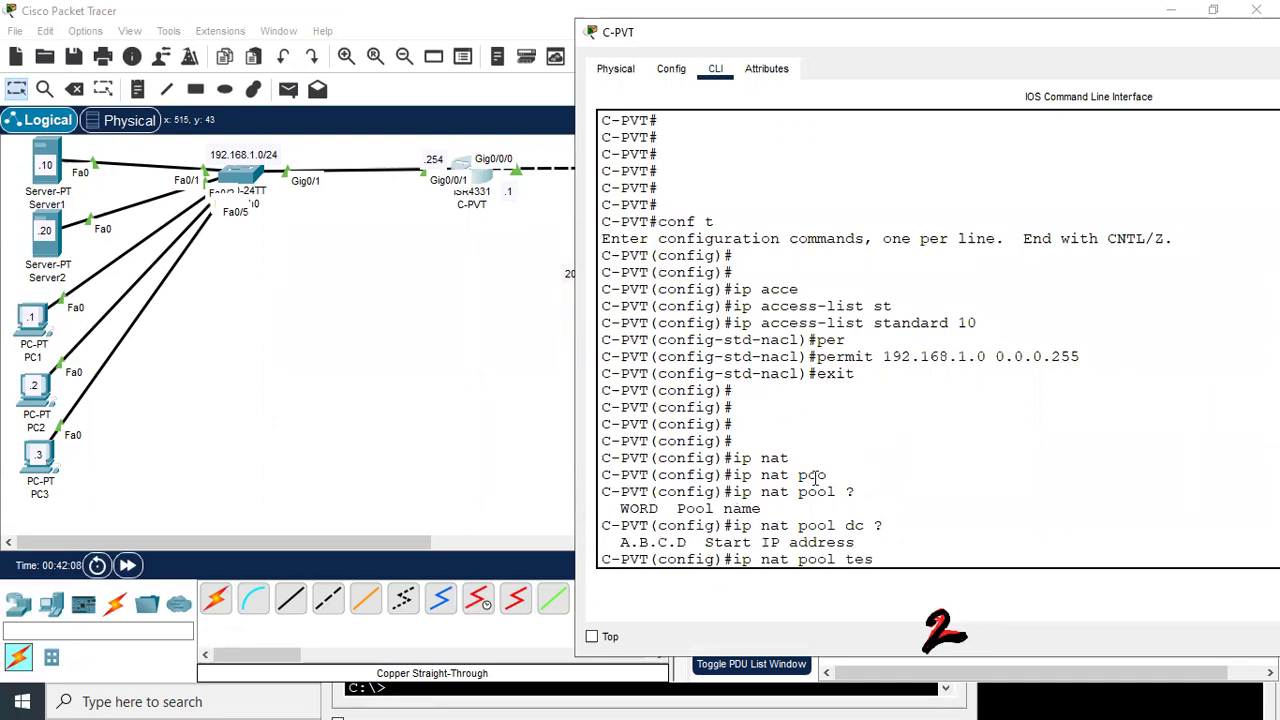
{"action": "type", "text": "t"}
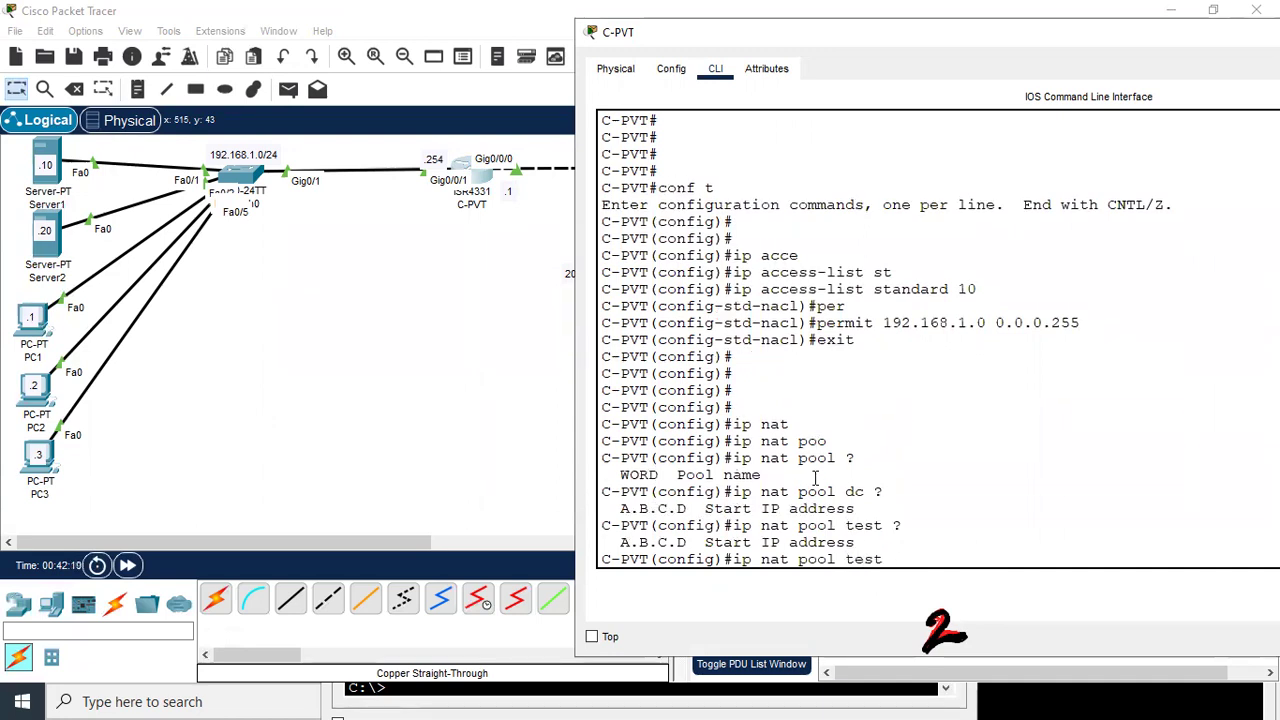
{"action": "type", "text": " ?201.1.1.1"}
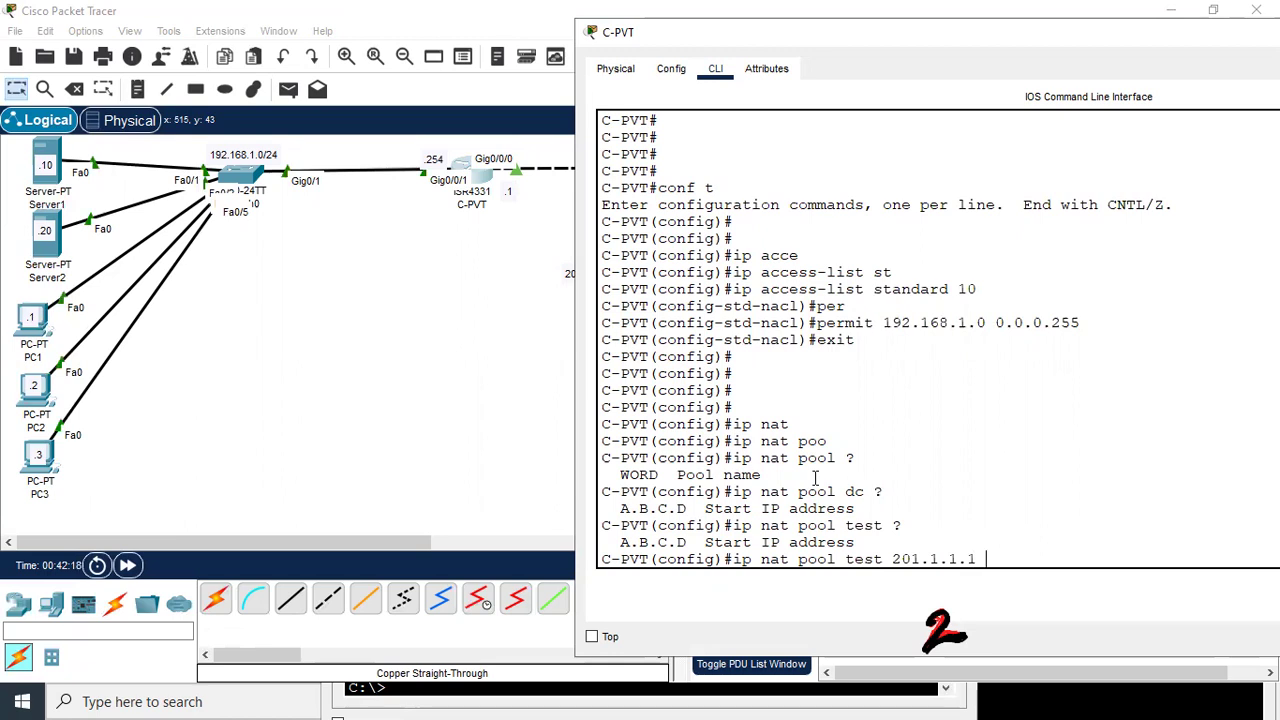
{"action": "type", "text": " ?"}
{"action": "type", "text": "201.1.1"}
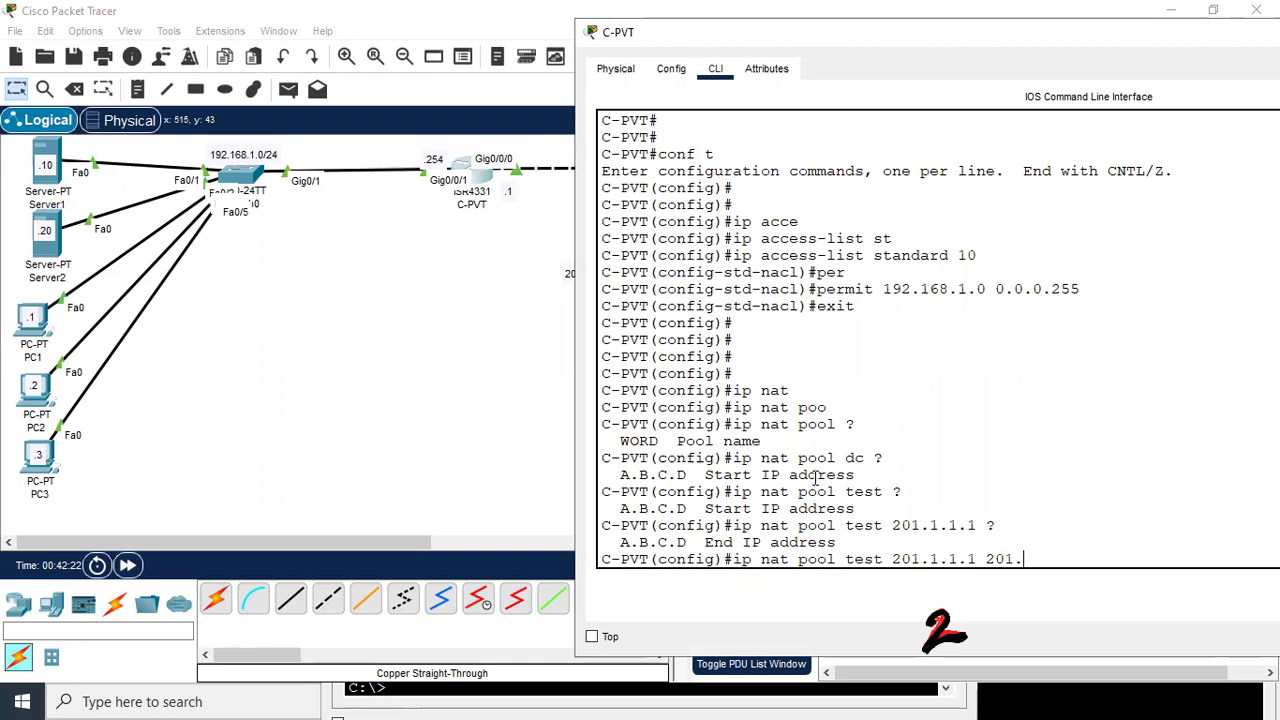
{"action": "type", "text": "2"}
{"action": "key", "text": "BackSpace"}
{"action": "type", "text": ".2"}
{"action": "type", "text": " ?"}
{"action": "type", "text": "net"}
{"action": "key", "text": "Tab"}
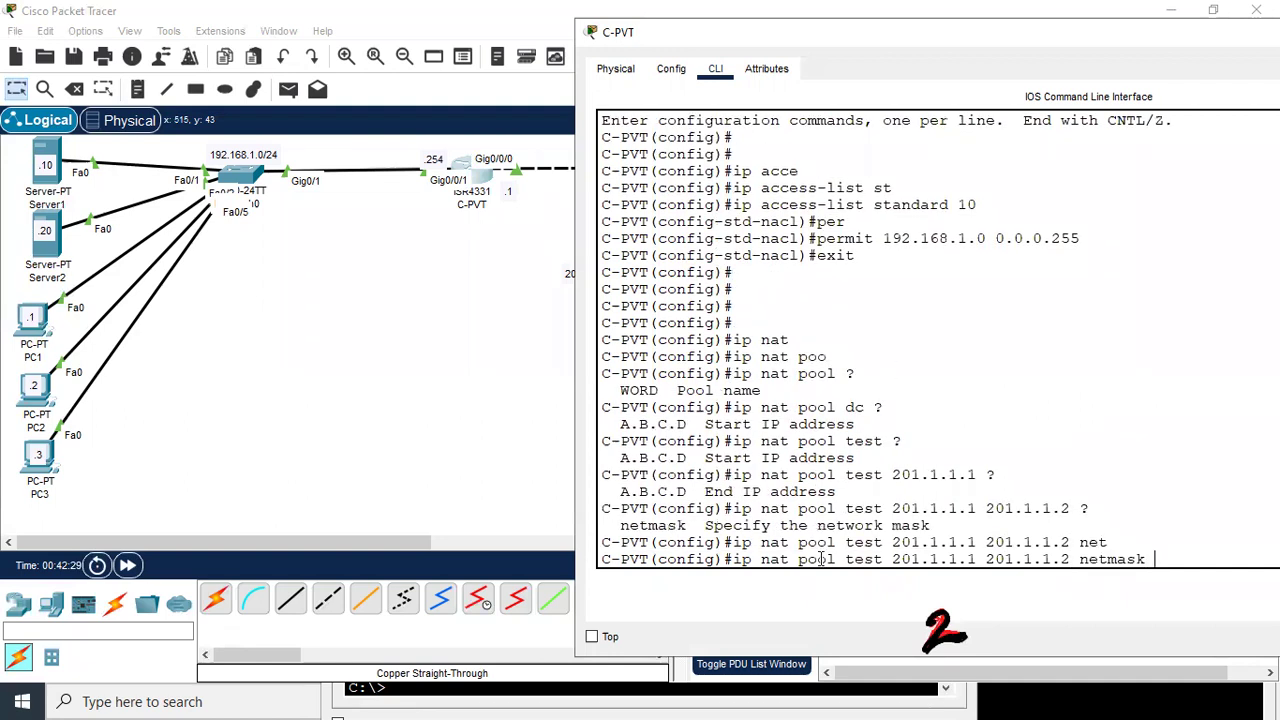
{"action": "type", "text": "255.255.255.248"}
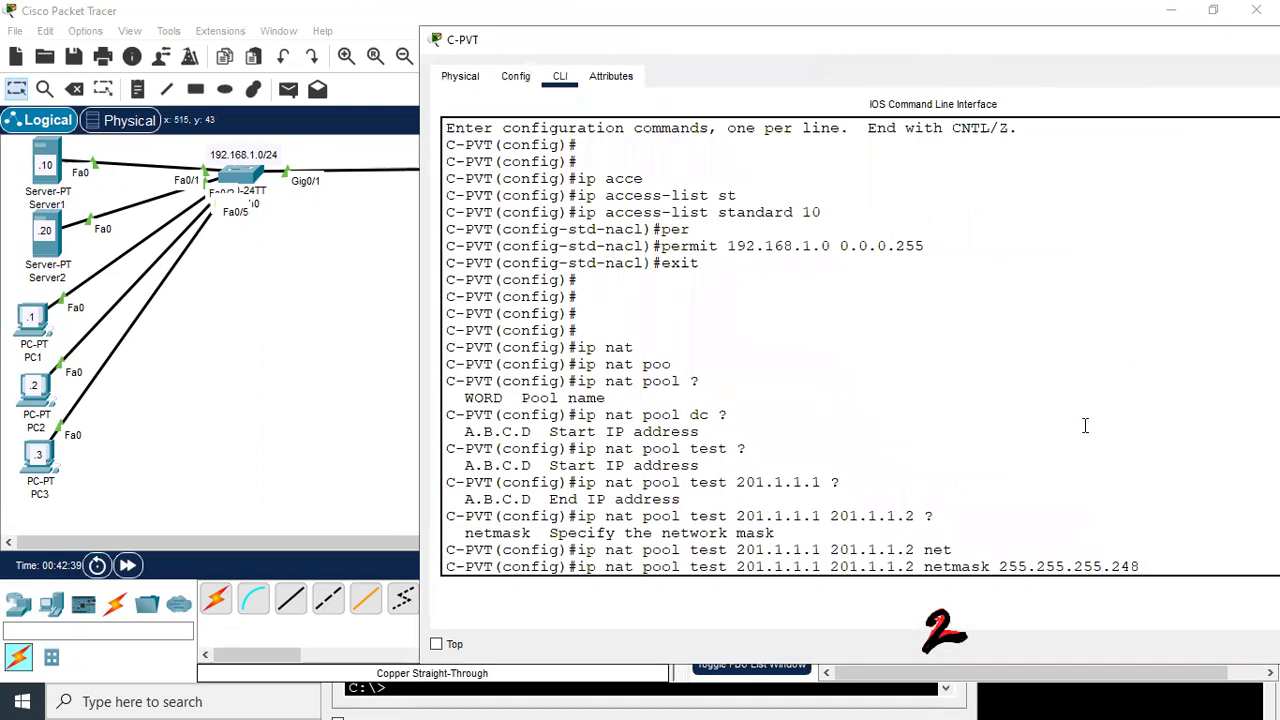
{"action": "key", "text": "Return"}
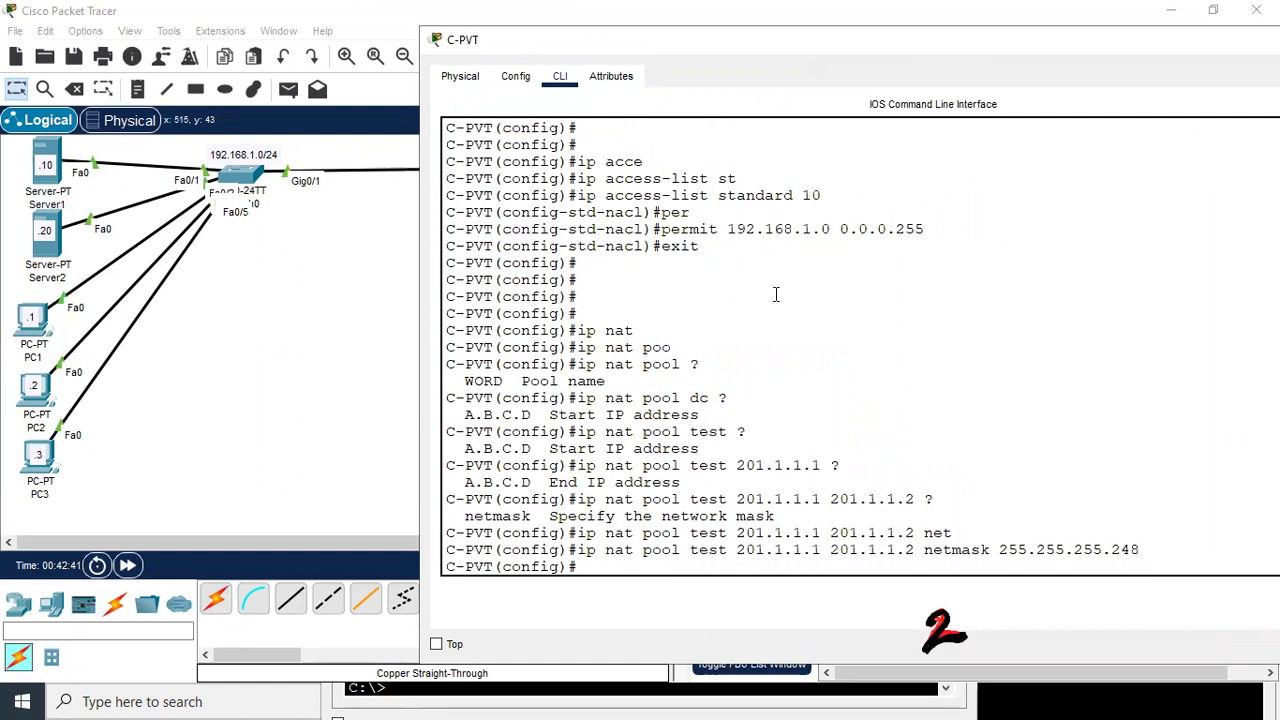
Highlight the access list and NAT pool commands in the CLI output for reference
{"action": "left_click_drag", "start_coordinate": [597, 197], "coordinate": [726, 229]}
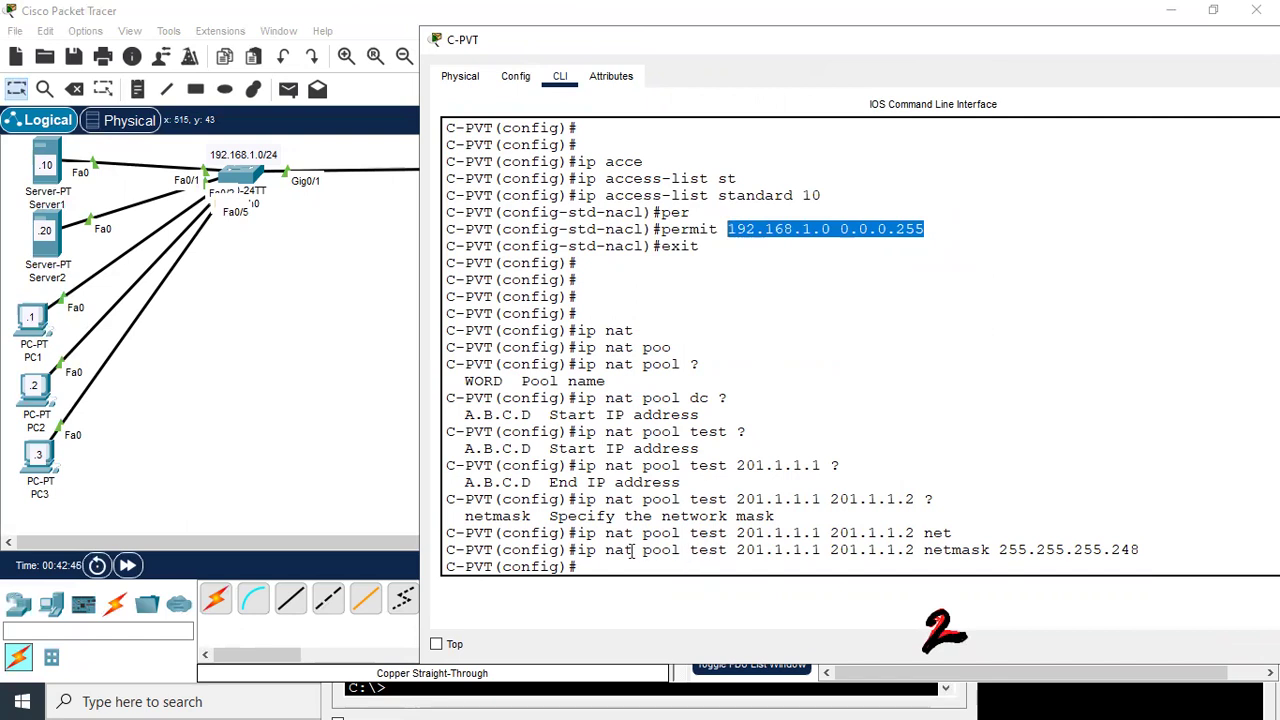
{"action": "left_click_drag", "start_coordinate": [578, 550], "coordinate": [700, 560]}
{"action": "left_click", "coordinate": [762, 563]}
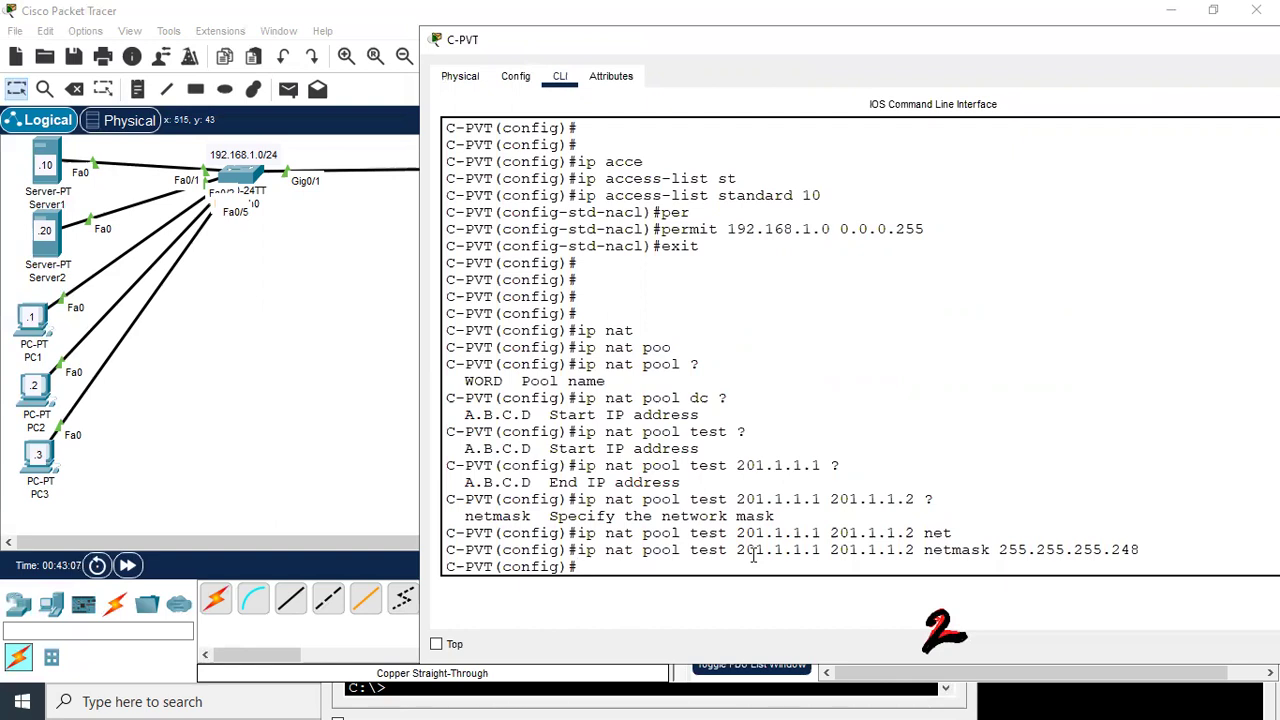
Enter ip nat inside source list 10 pool test on C-PVT
{"action": "type", "text": "ip nat"}
{"action": "key", "text": "Tab"}
{"action": "type", "text": "ins"}
{"action": "key", "text": "Tab"}
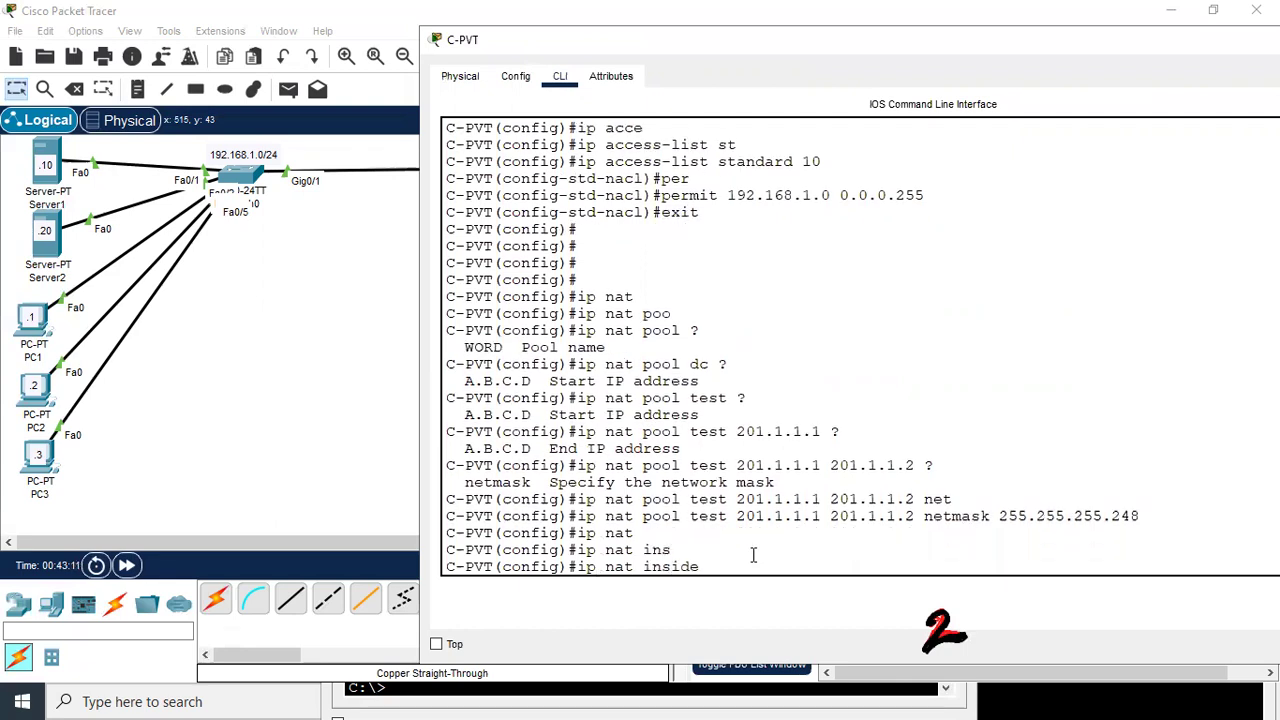
{"action": "type", "text": "so"}
{"action": "key", "text": "Tab"}
{"action": "type", "text": "li"}
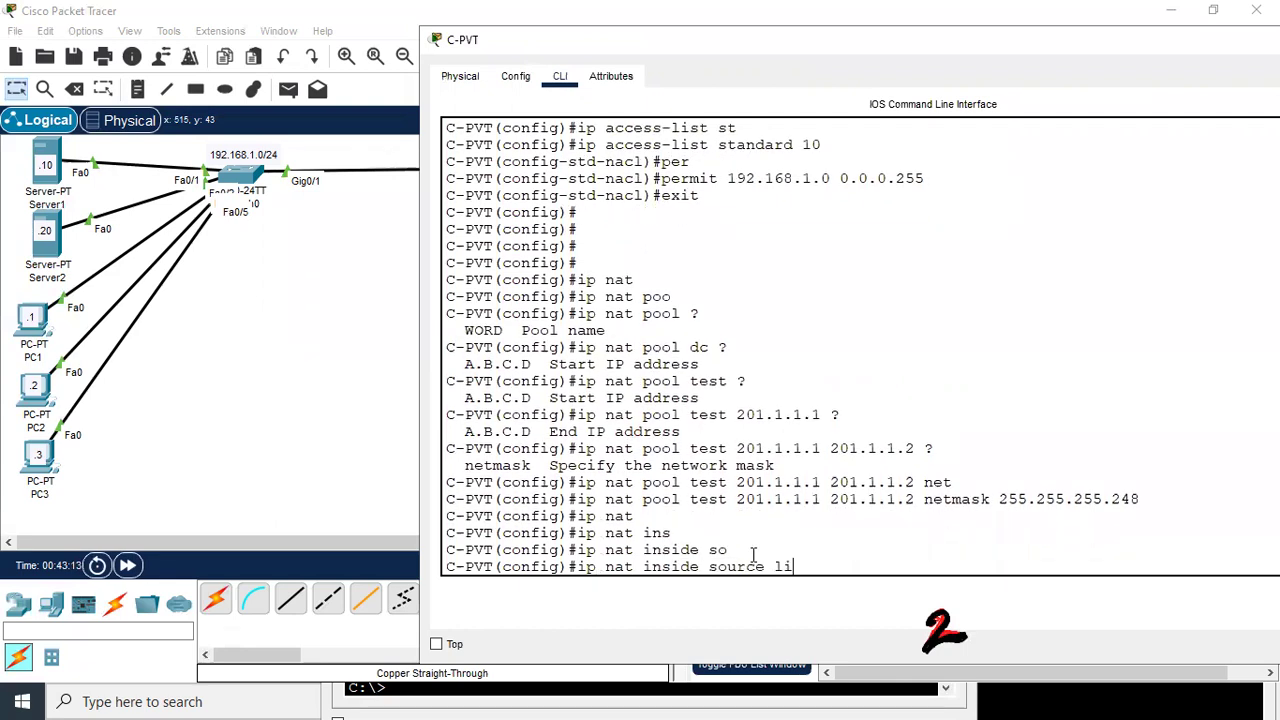
{"action": "key", "text": "Tab"}
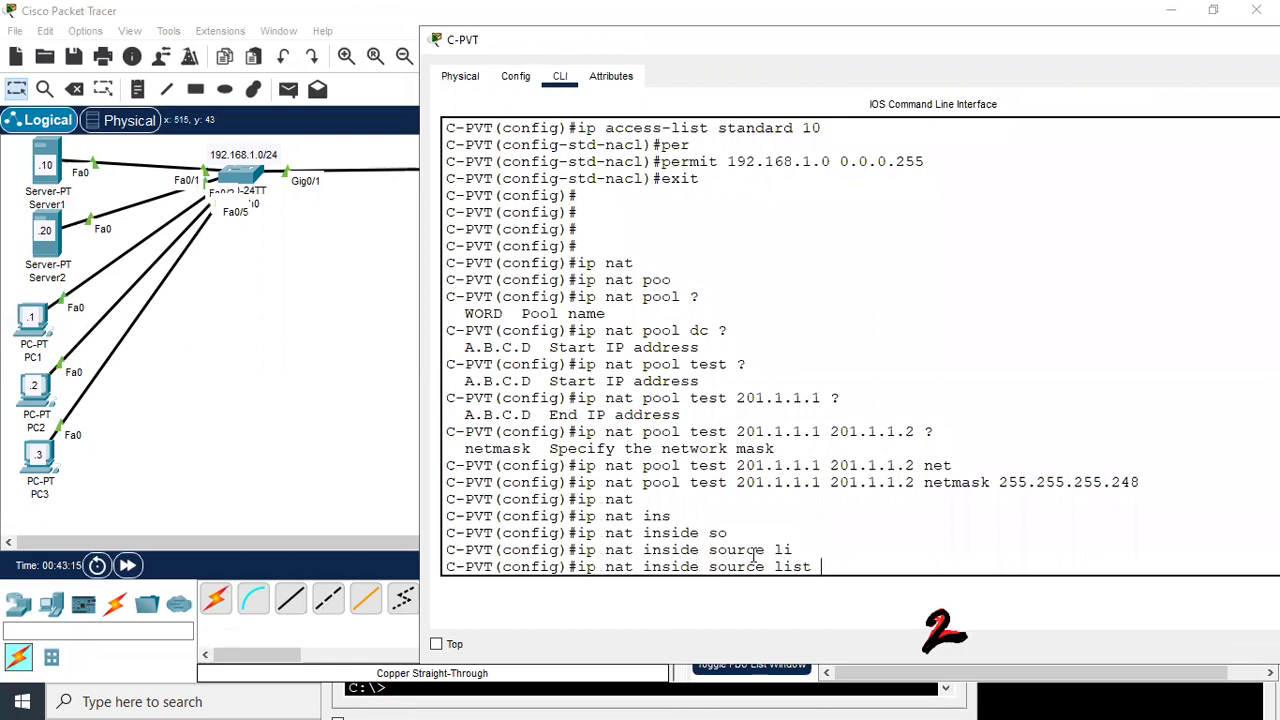
{"action": "type", "text": "10 poo"}
{"action": "key", "text": "Tab"}
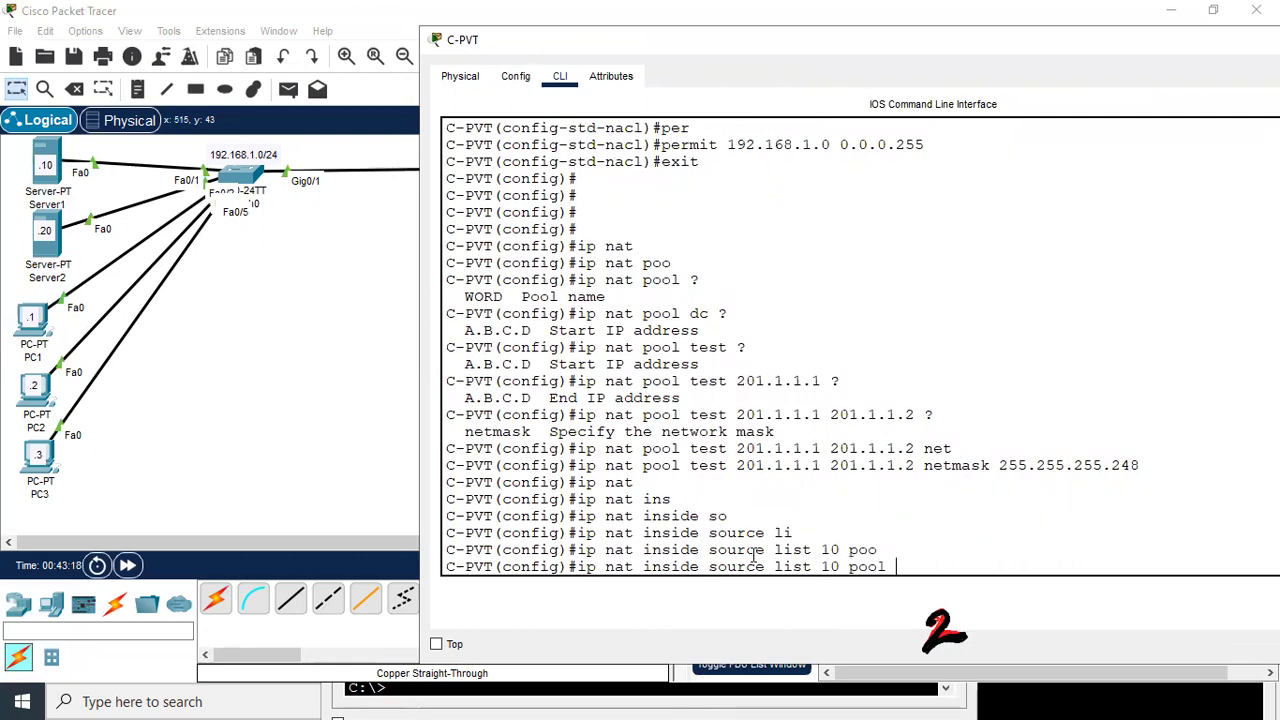
{"action": "type", "text": "test"}
{"action": "key", "text": "Return"}
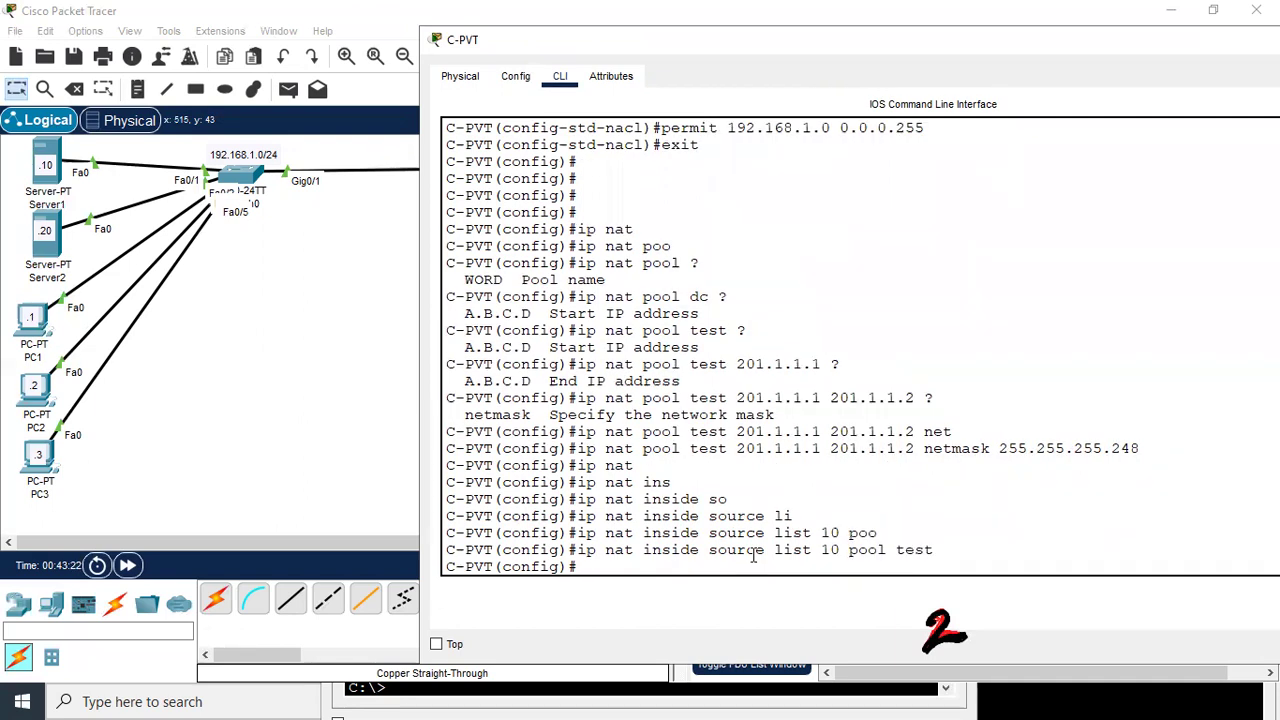
Highlight the pool test reference in the new NAT rule
{"action": "left_click_drag", "start_coordinate": [774, 550], "coordinate": [942, 553]}
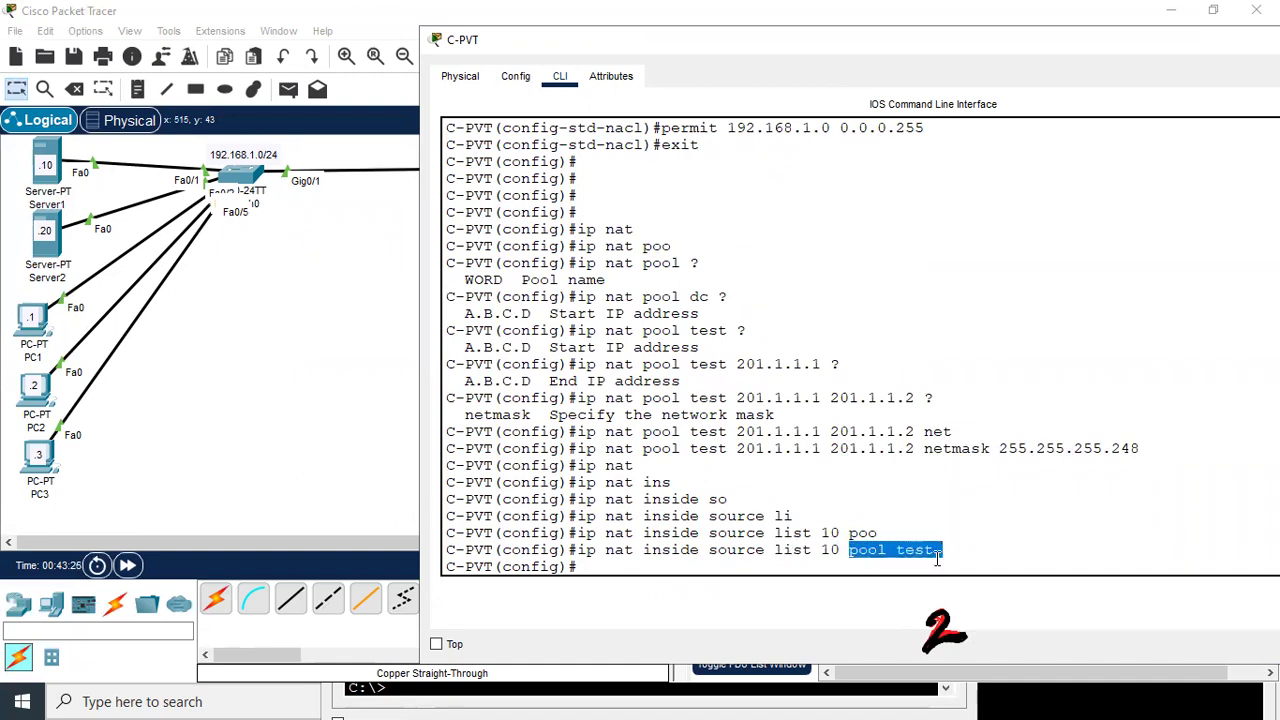
{"action": "left_click", "coordinate": [924, 568]}
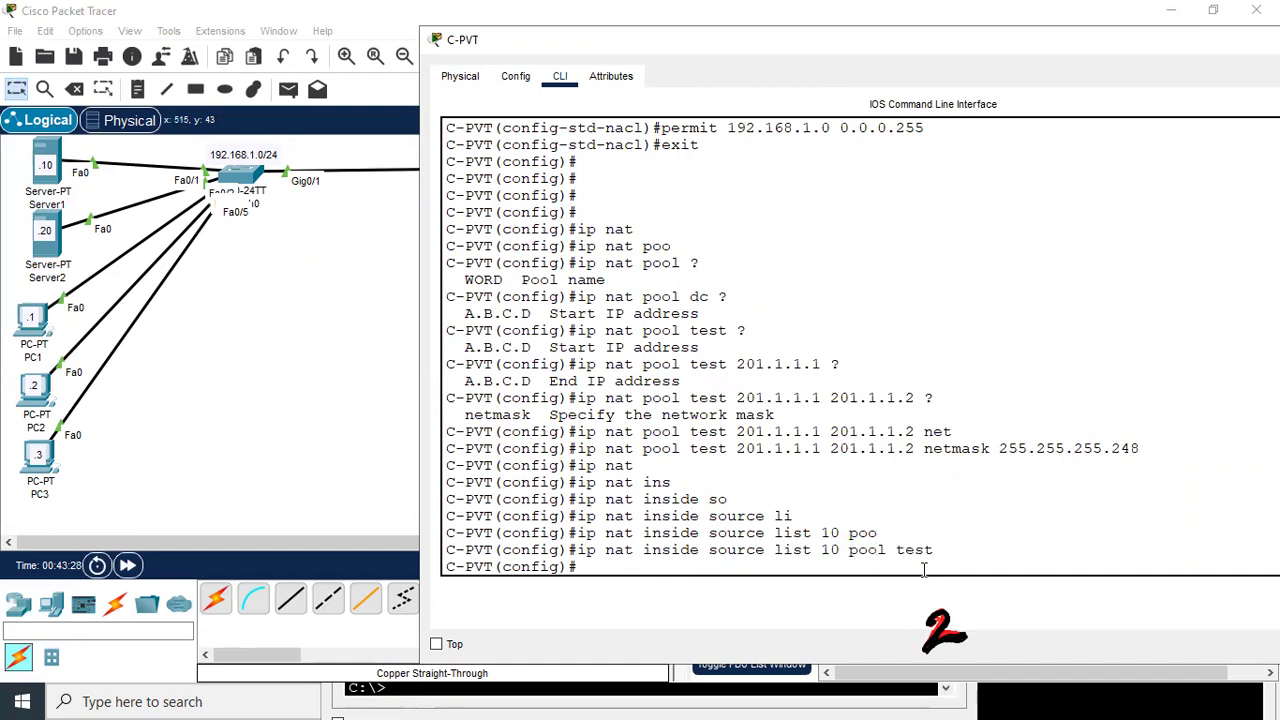
{"action": "left_click_drag", "start_coordinate": [888, 550], "coordinate": [942, 552]}
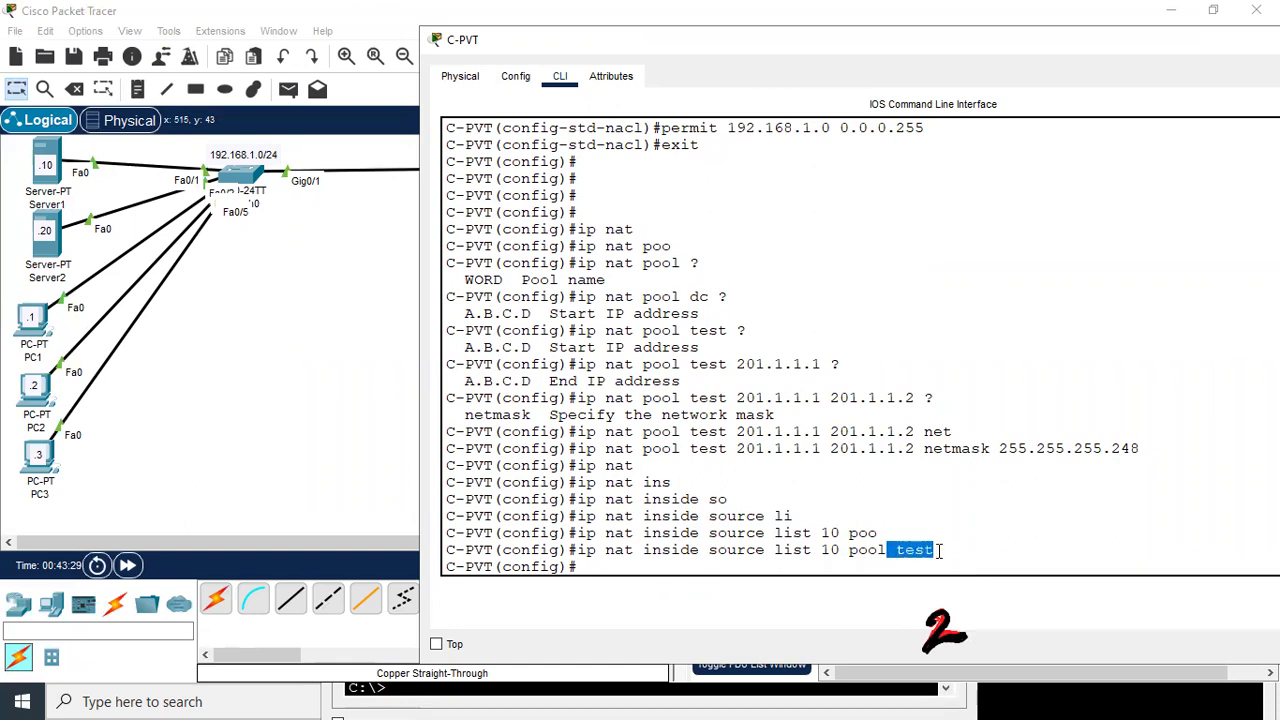
{"action": "left_click", "coordinate": [862, 566]}
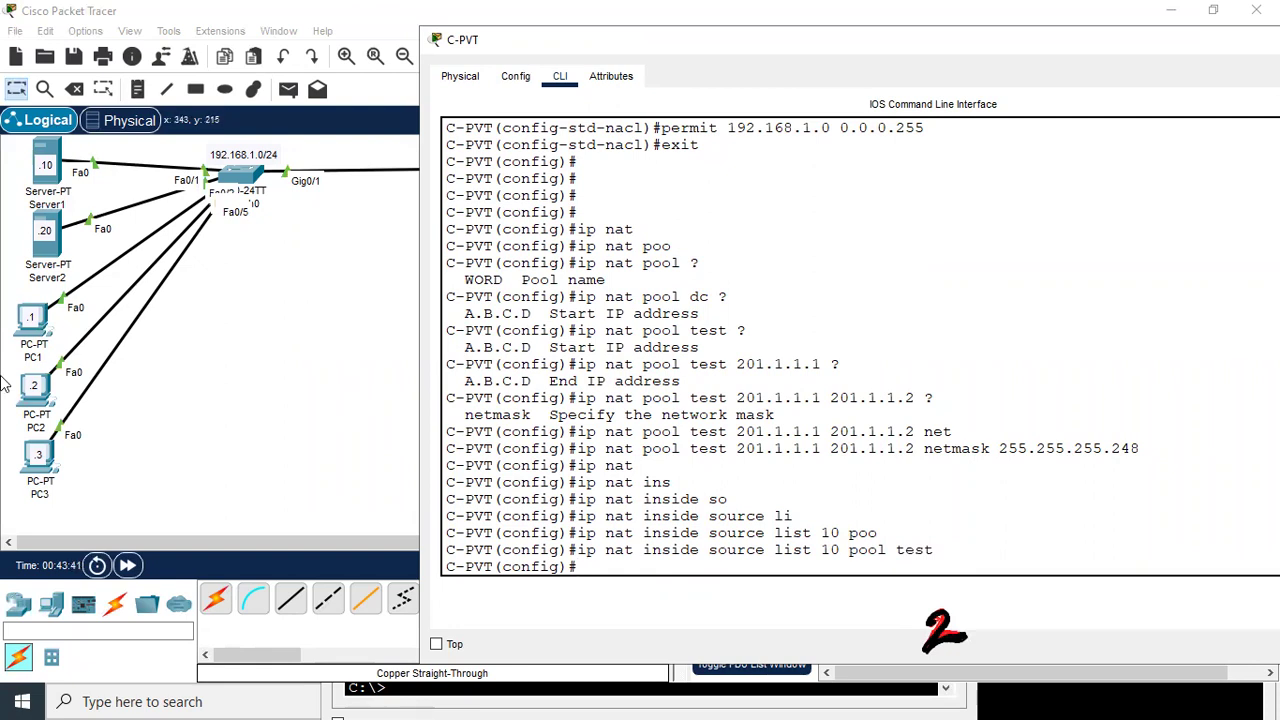
Rerun PC1's ping to 100.1.1.1 and stop it with Ctrl+C
{"action": "left_click", "coordinate": [40, 340]}
{"action": "left_click", "coordinate": [38, 322]}
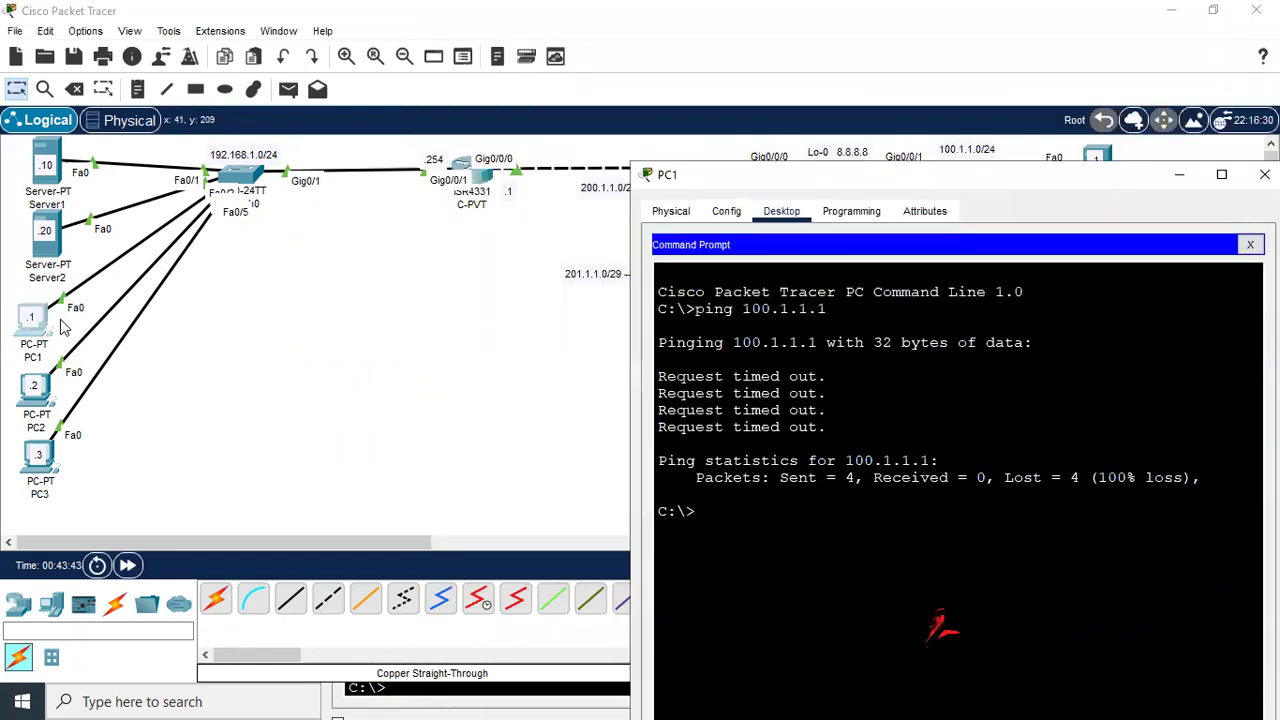
{"action": "key", "text": "Return"}
{"action": "key", "text": "Return"}
{"action": "key", "text": "Return"}
{"action": "key", "text": "Up"}
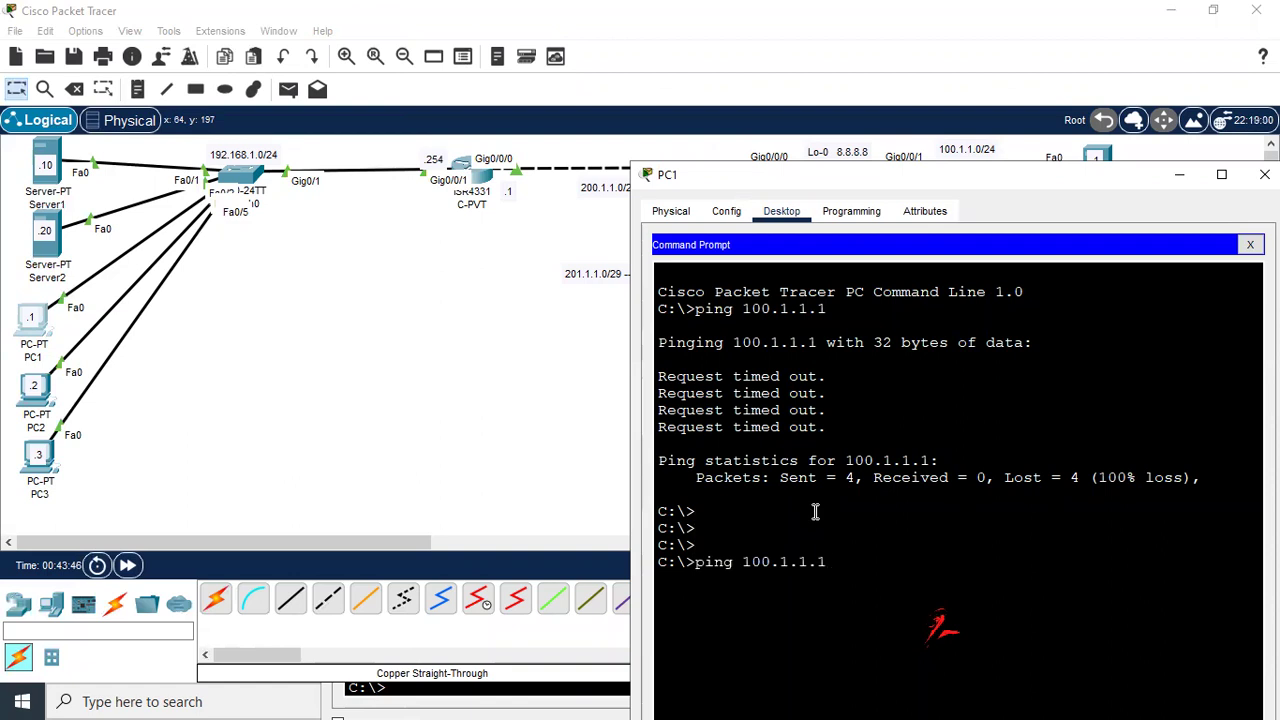
{"action": "key", "text": "Return"}
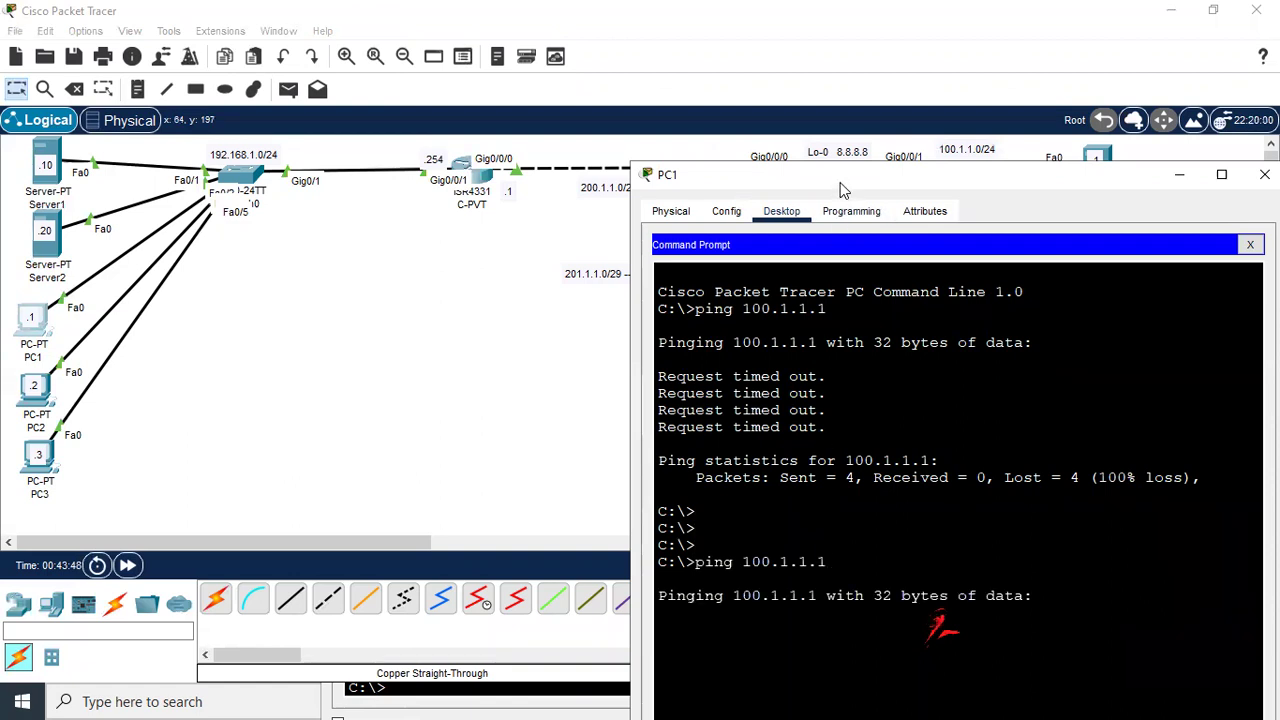
{"action": "left_click_drag", "start_coordinate": [830, 177], "coordinate": [584, 103]}
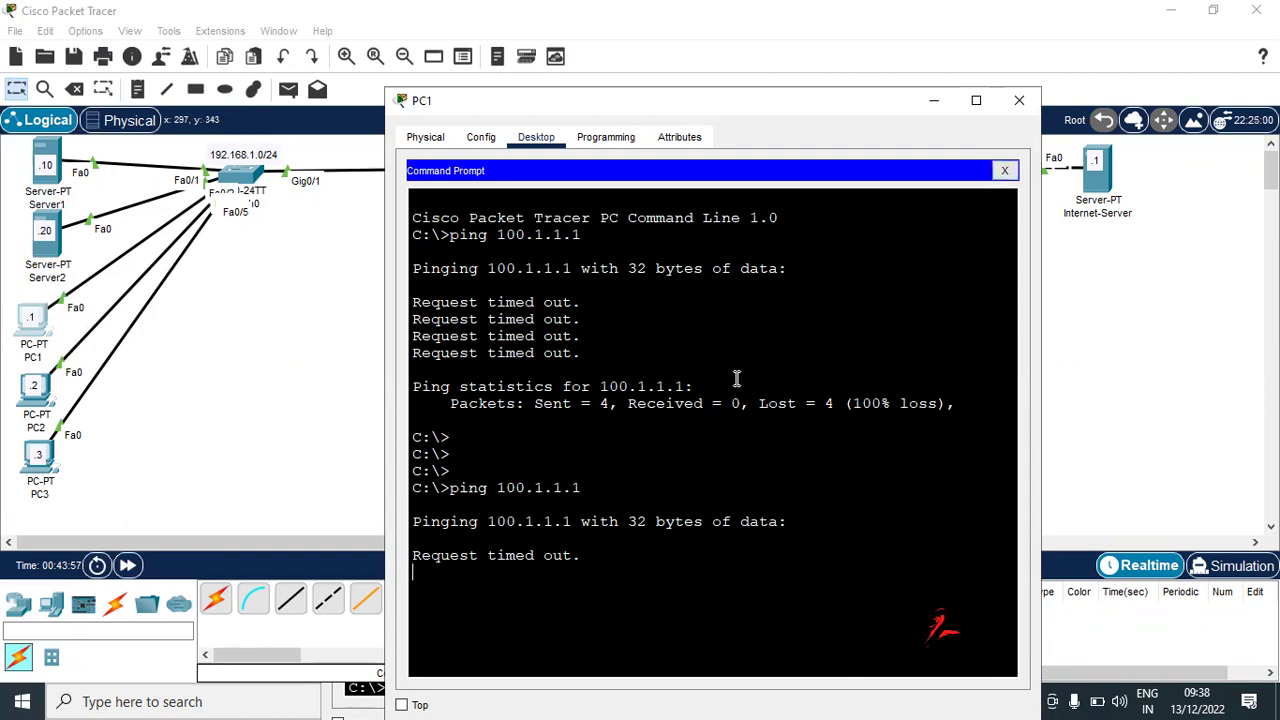
{"action": "key", "text": "ctrl+c"}
Run tracert 100.1.1.1, which stops after 192.168.1.254, then minimize PC1's window
{"action": "type", "text": "tracert 100.1.1.1"}
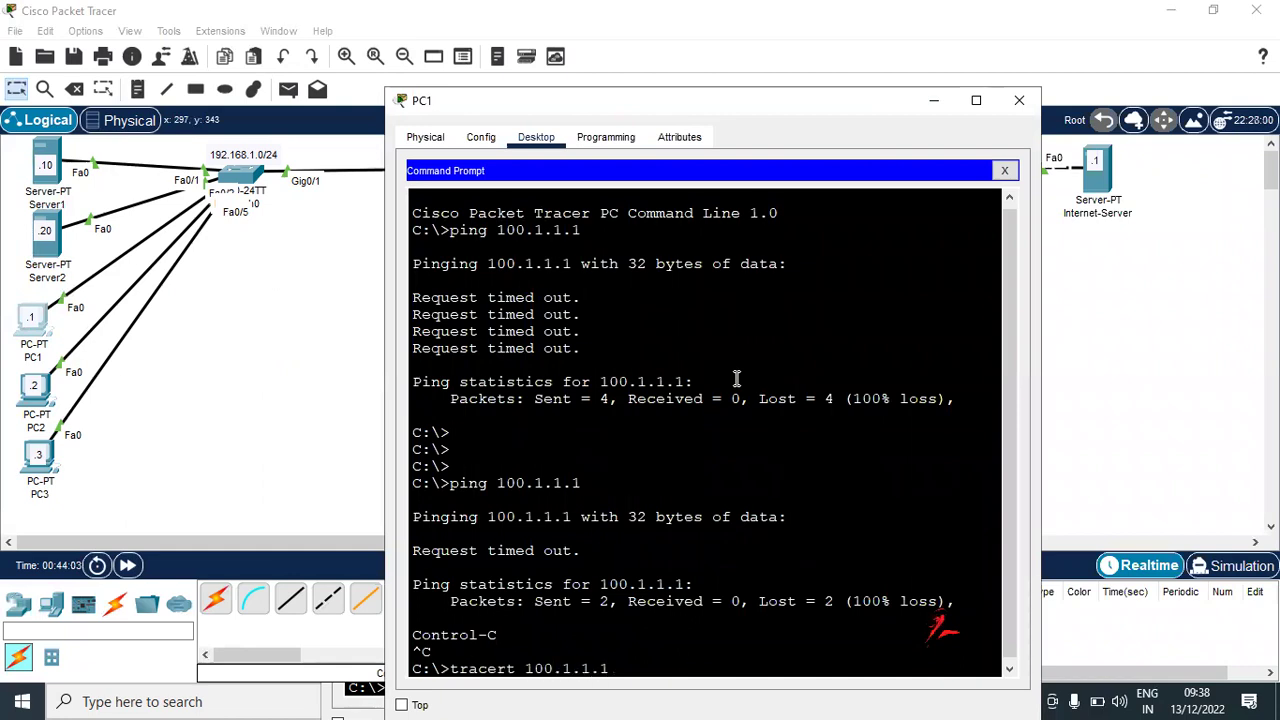
{"action": "key", "text": "Return"}
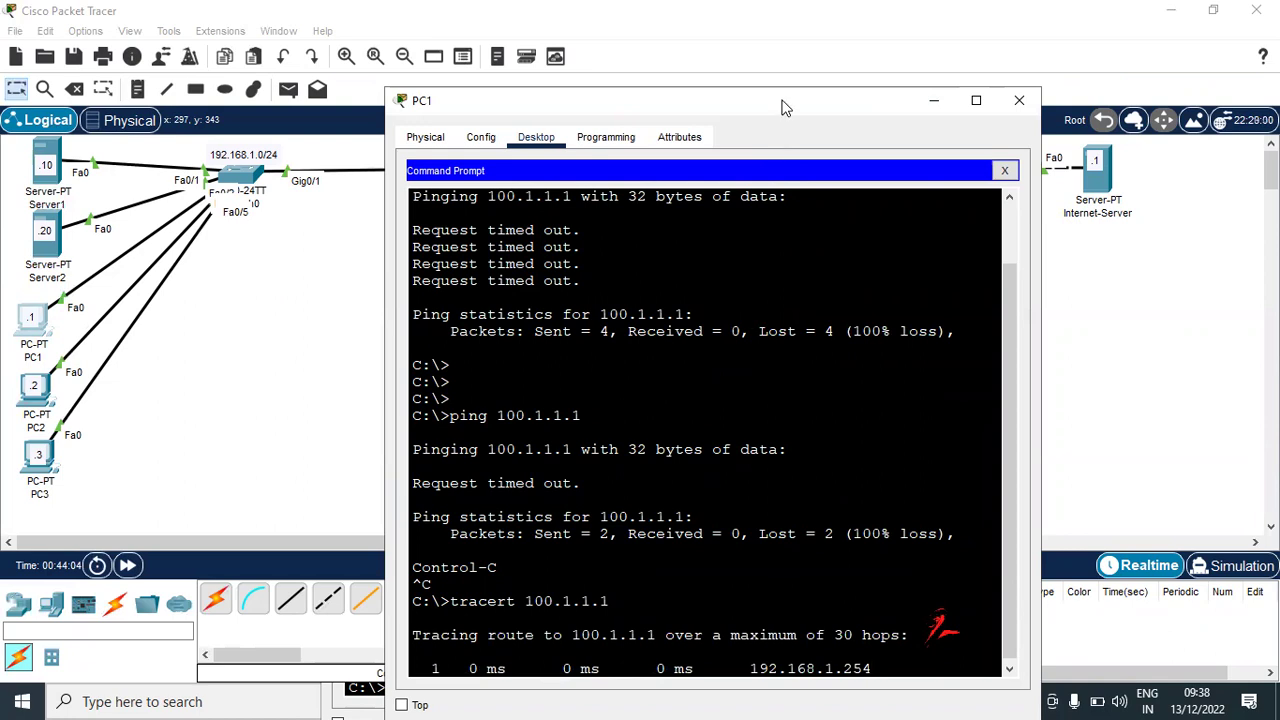
{"action": "double_click", "coordinate": [794, 92]}
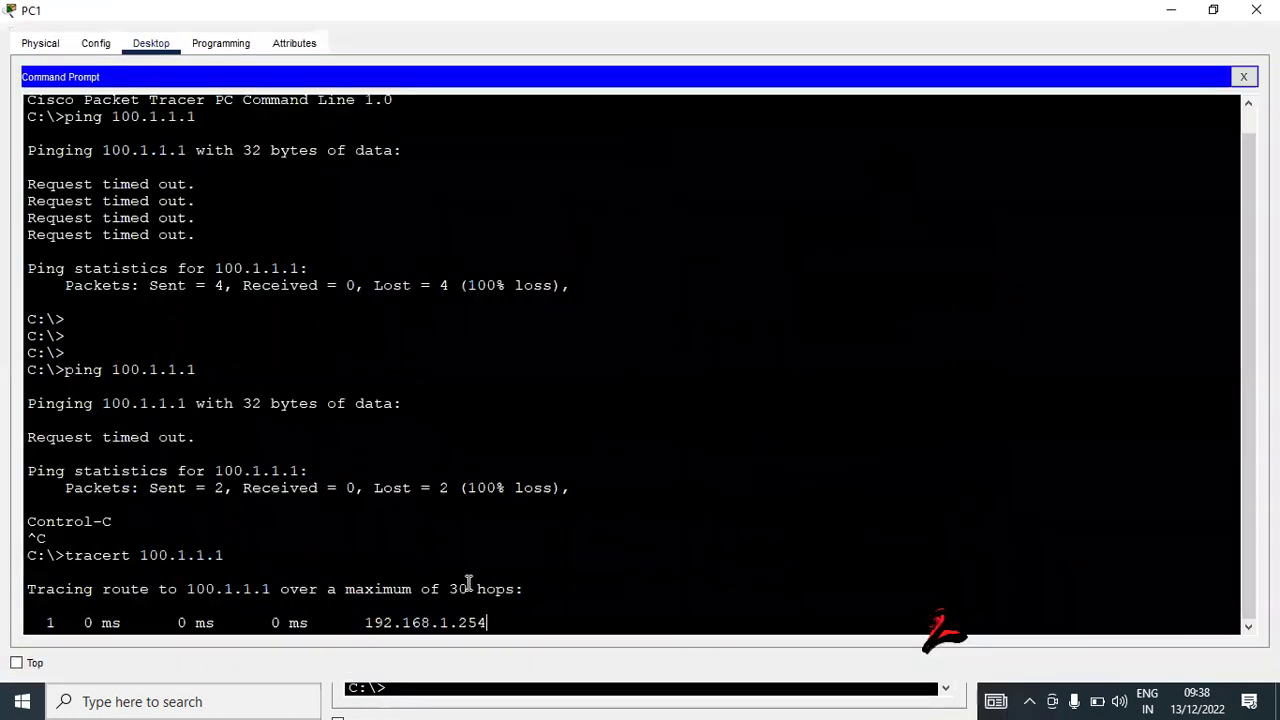
{"action": "left_click", "coordinate": [1211, 10]}
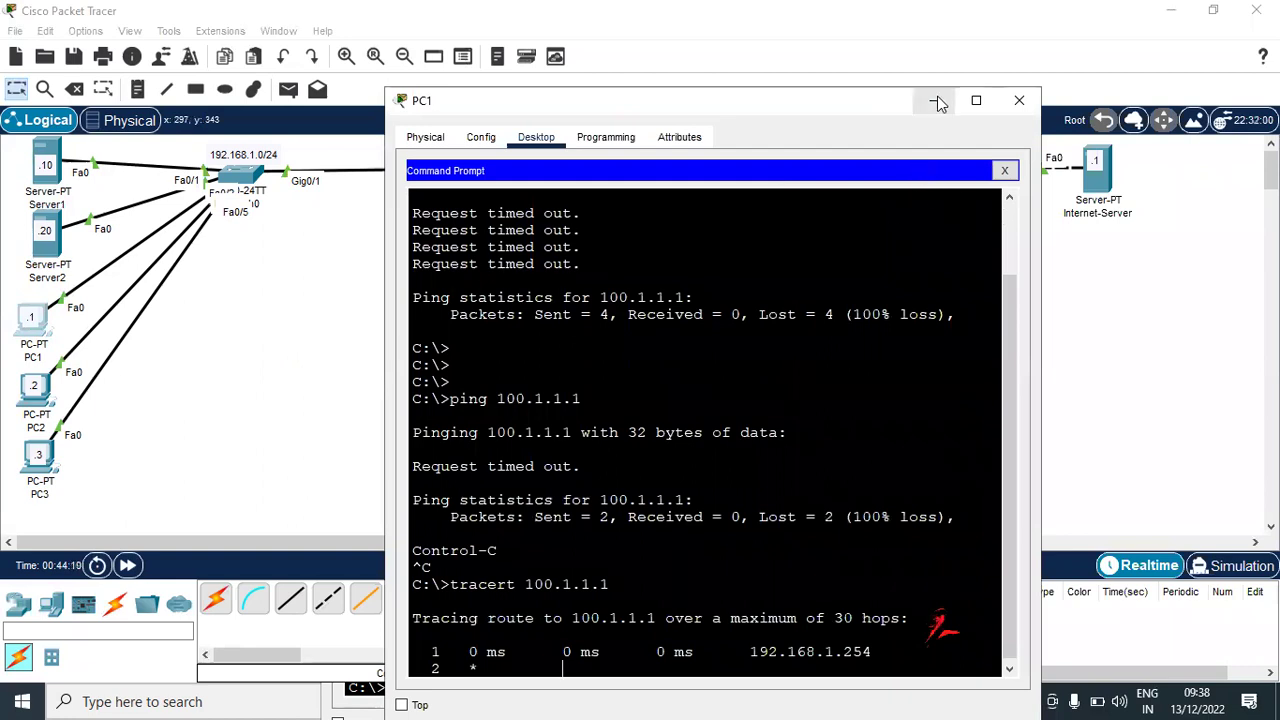
{"action": "left_click", "coordinate": [937, 101]}
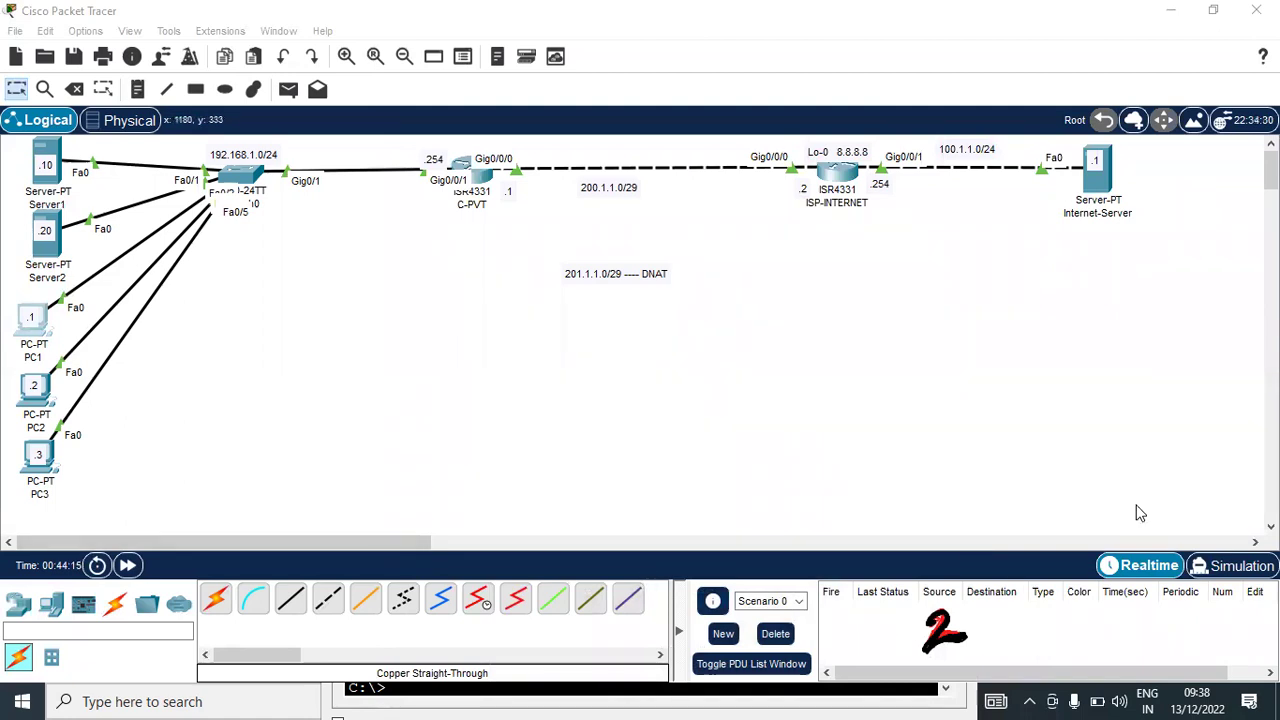
In simulation mode, rerun PC1's ping to 100.1.1.1 and play the simulation
{"action": "left_click", "coordinate": [1245, 565]}
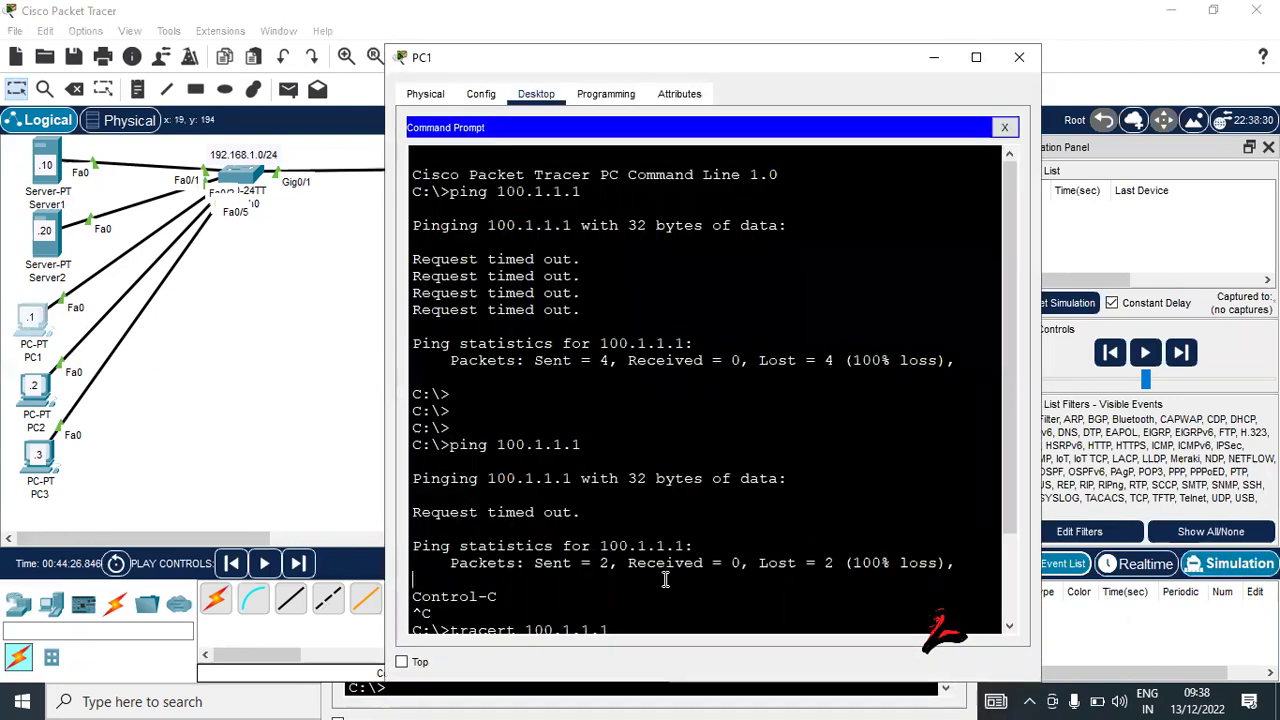
{"action": "left_click", "coordinate": [666, 580]}
{"action": "key", "text": "ctrl+c"}
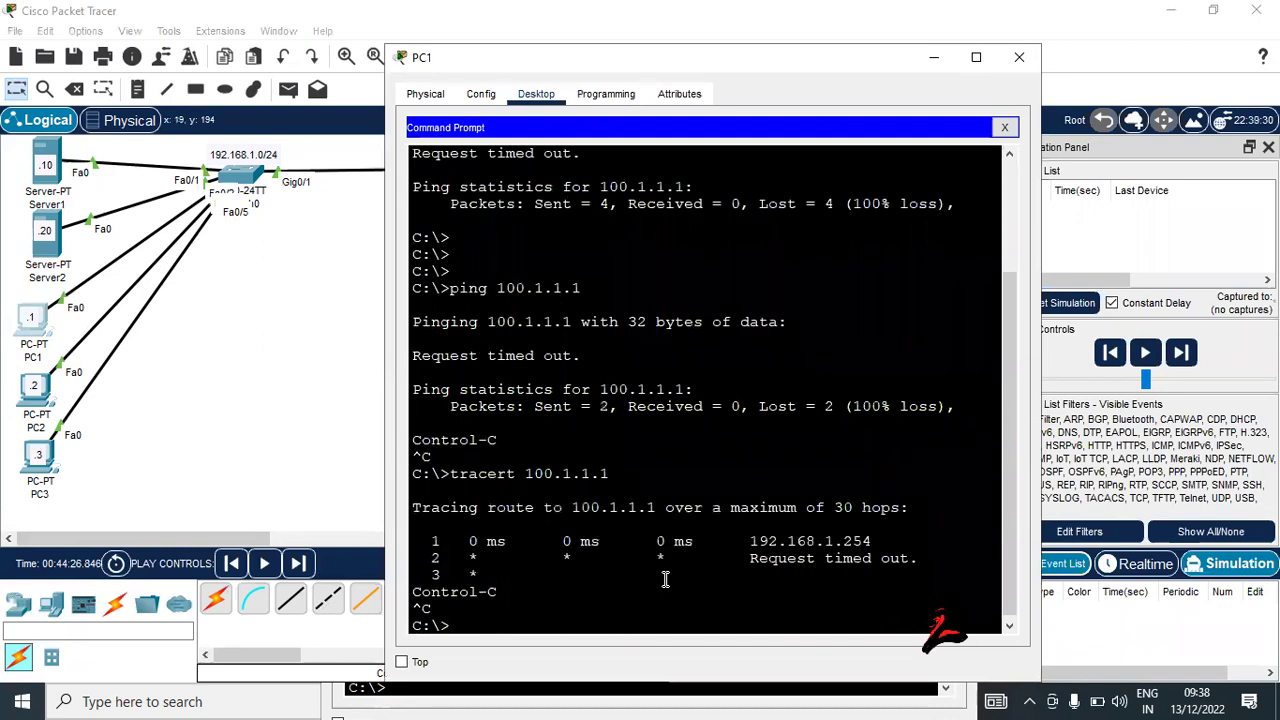
{"action": "key", "text": "Up"}
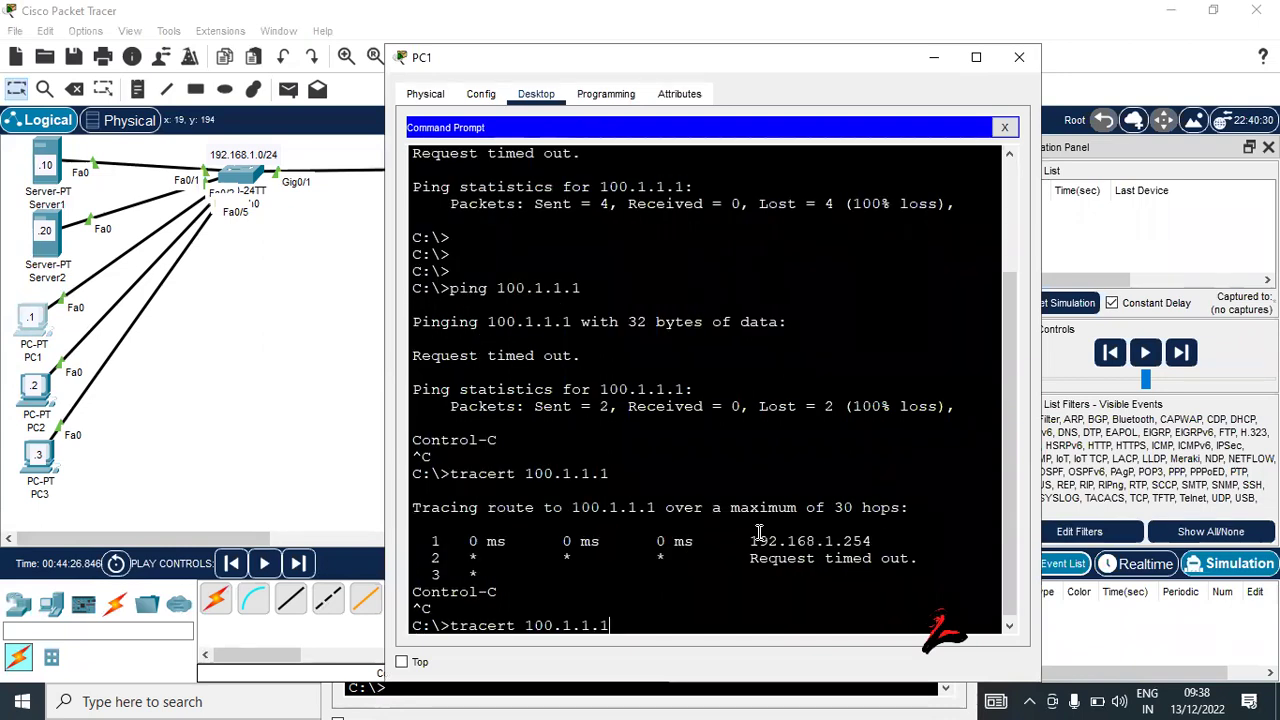
{"action": "key", "text": "Up"}
{"action": "key", "text": "Return"}
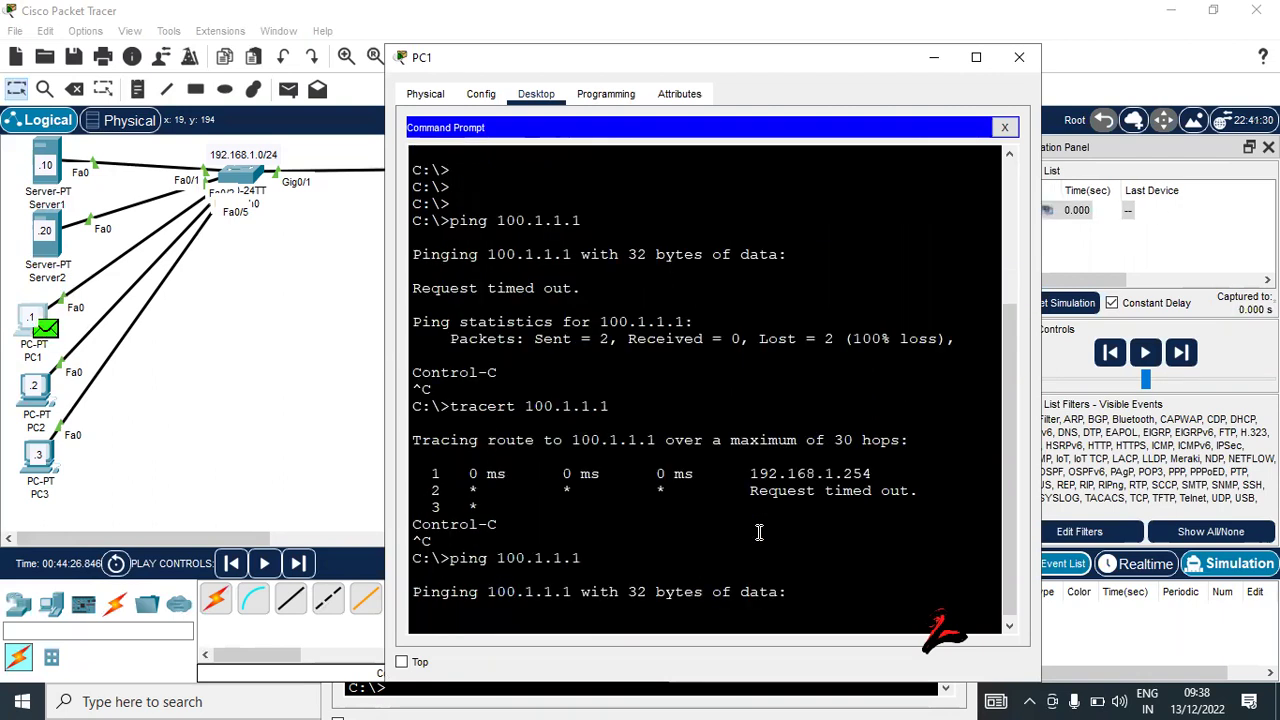
{"action": "left_click", "coordinate": [1145, 355]}
{"action": "left_click", "coordinate": [1145, 355]}
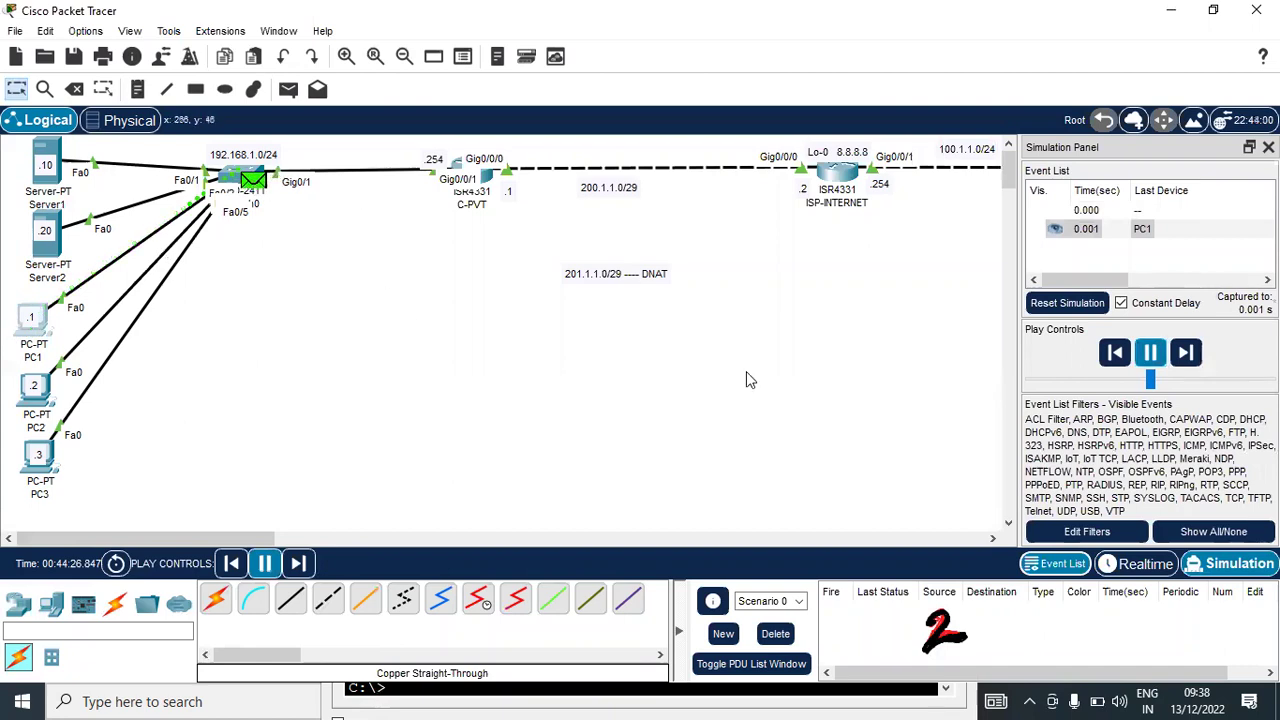
Inspect the packet at Switch0, confirming inbound source IP 192.168.1.1
{"action": "left_click", "coordinate": [252, 180]}
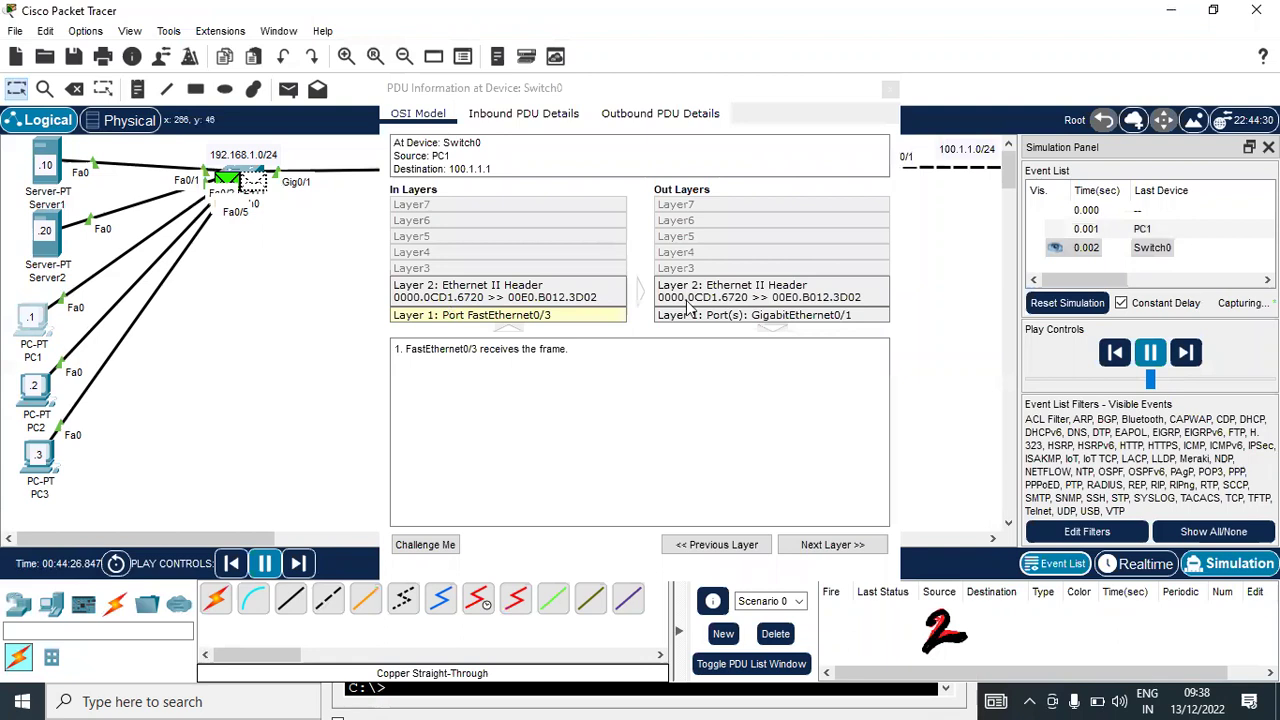
{"action": "left_click", "coordinate": [517, 117]}
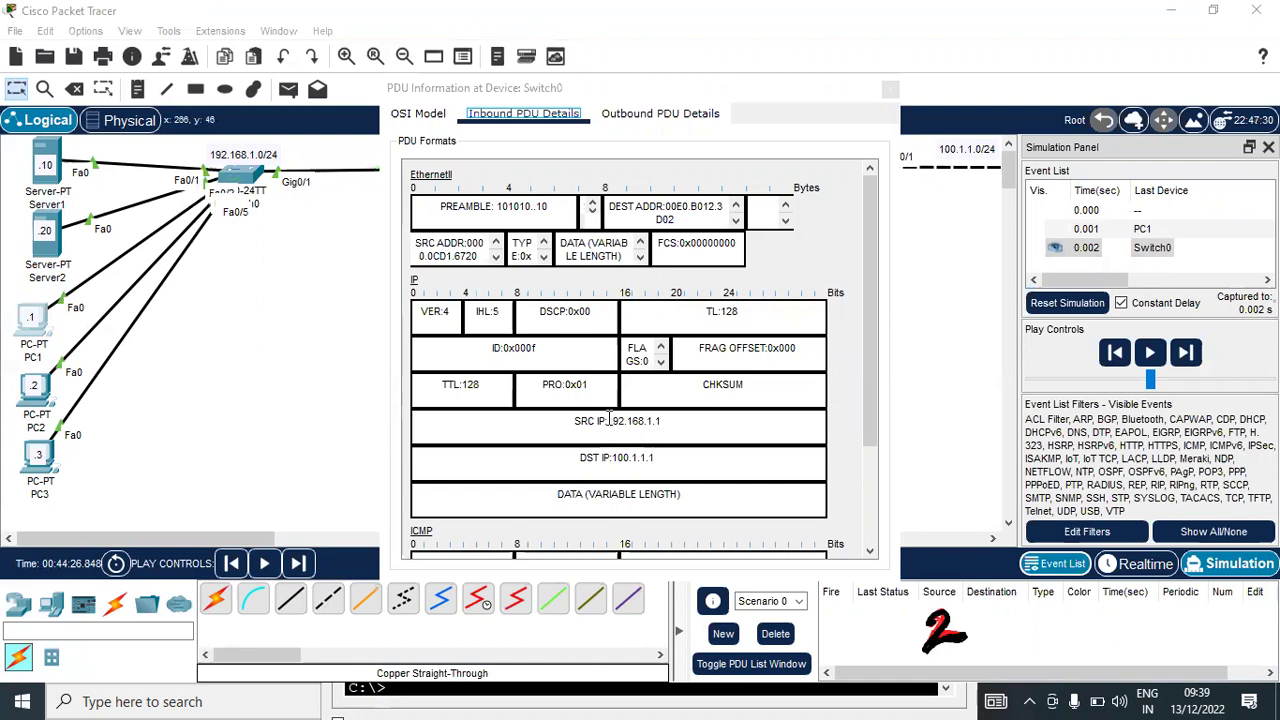
{"action": "left_click", "coordinate": [618, 420]}
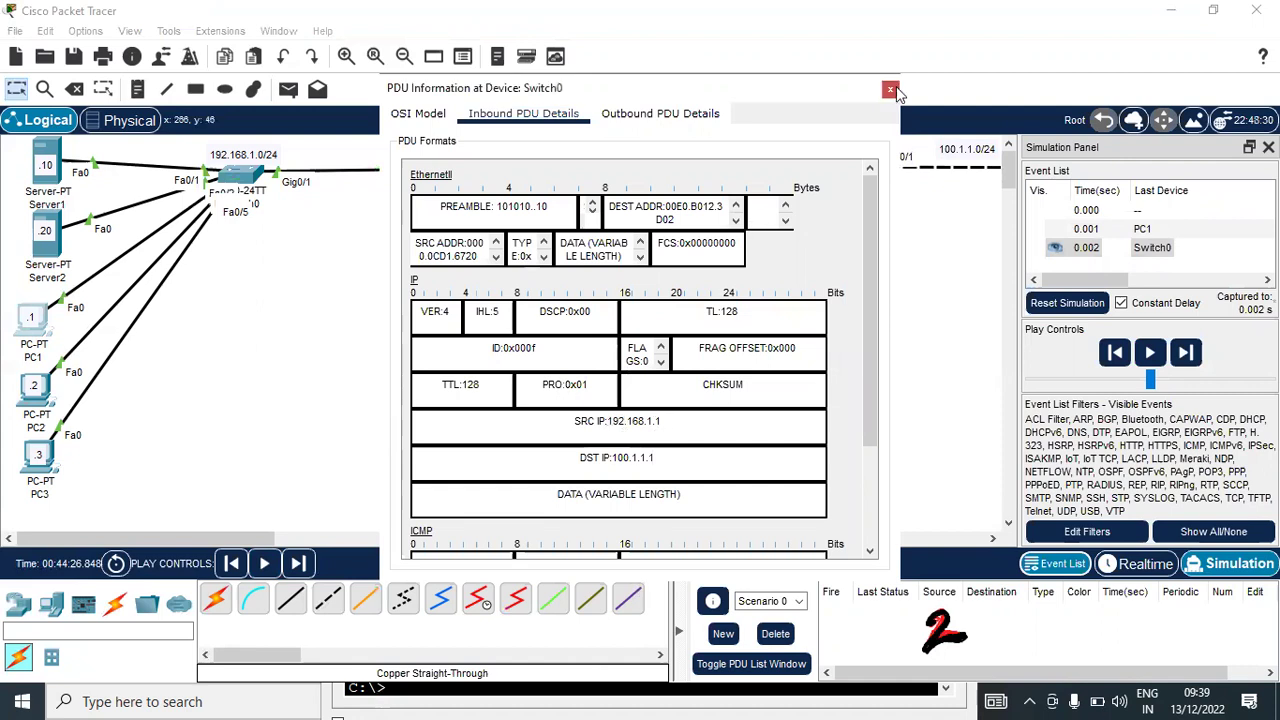
{"action": "key", "text": "ctrl+a"}
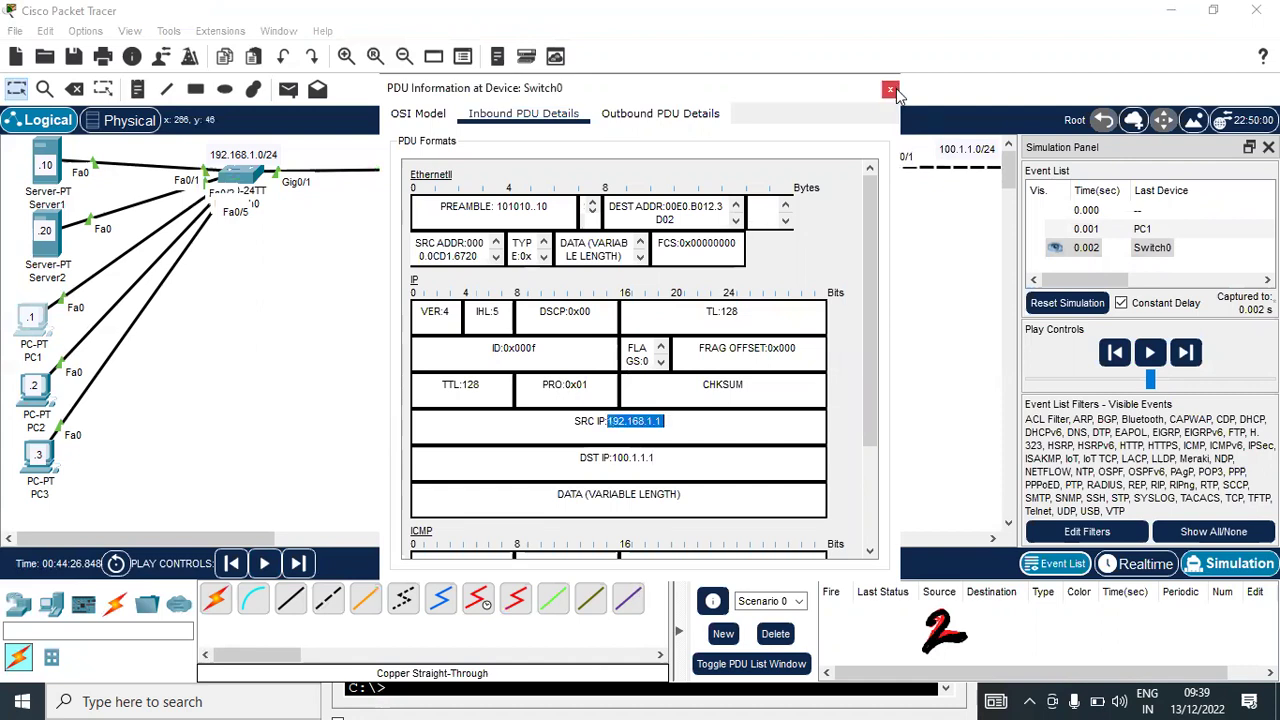
{"action": "left_click", "coordinate": [890, 90]}
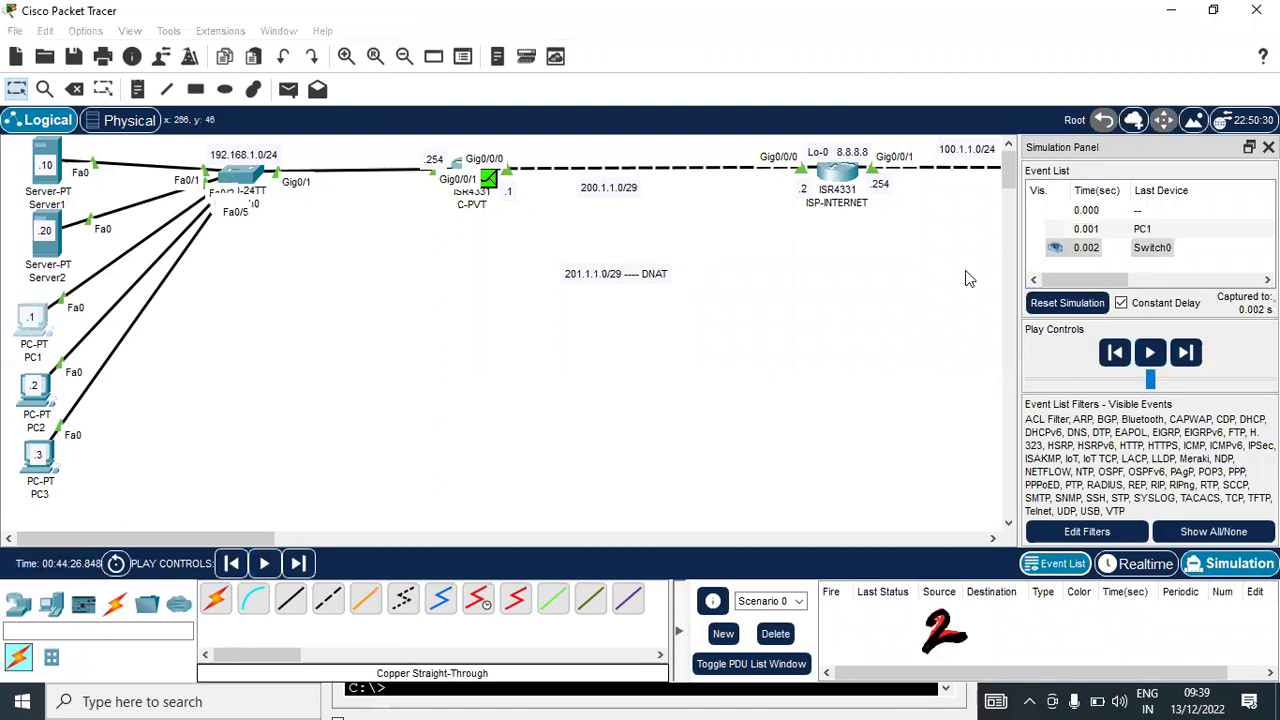
Check the packet's outbound Layer 3 at ISP-INTERNET shows source 201.1.1.1, then return to realtime
{"action": "left_click", "coordinate": [1155, 354]}
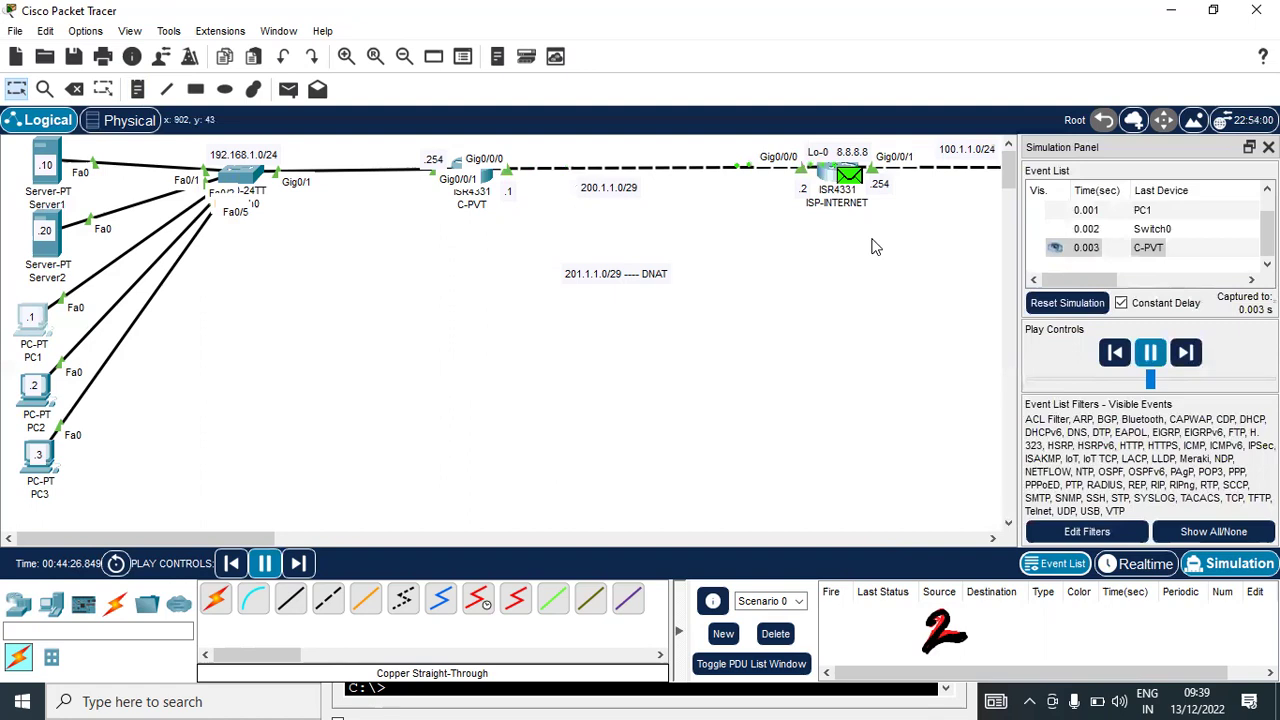
{"action": "left_click", "coordinate": [862, 186]}
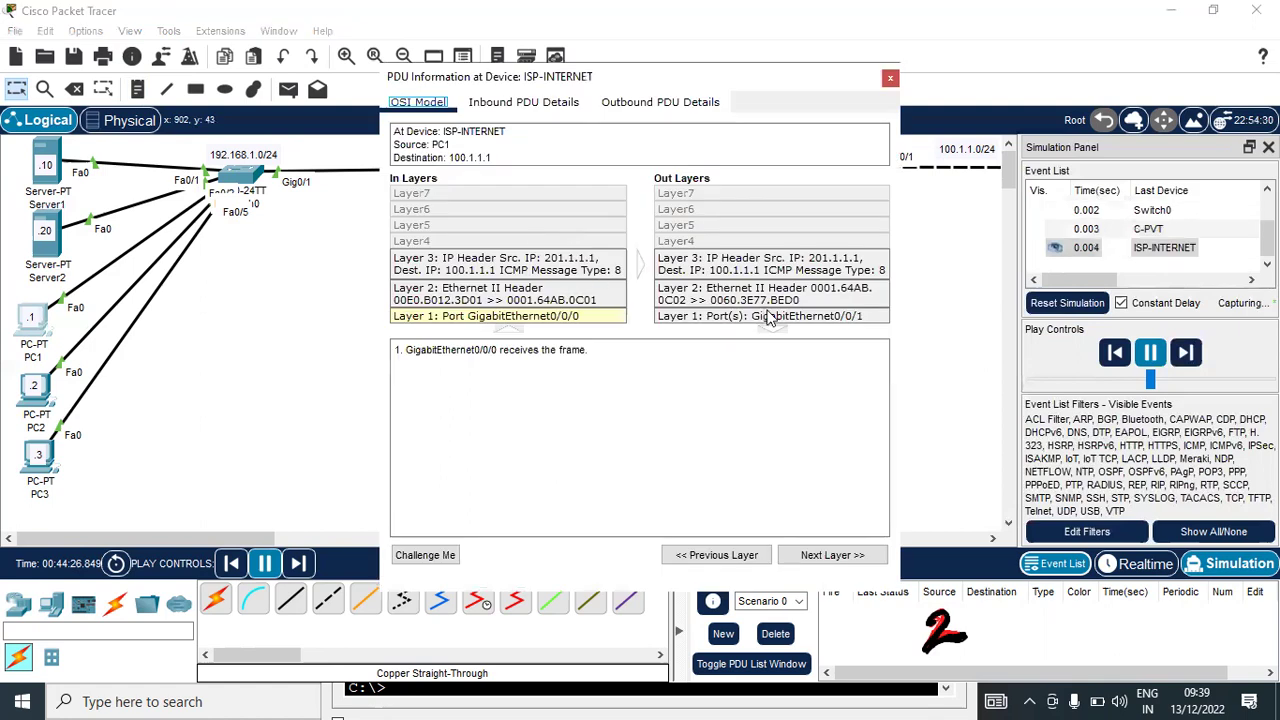
{"action": "left_click", "coordinate": [868, 268]}
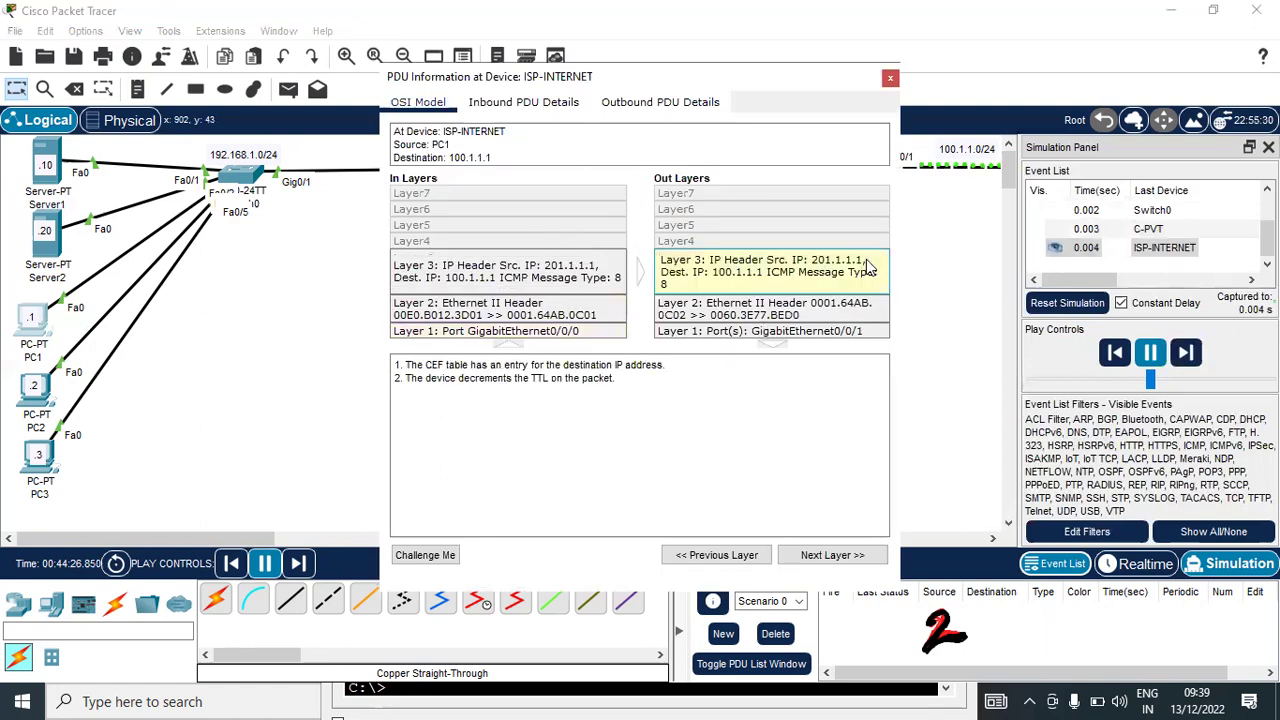
{"action": "left_click_drag", "start_coordinate": [806, 90], "coordinate": [706, 164]}
{"action": "left_click_drag", "start_coordinate": [1020, 350], "coordinate": [925, 200]}
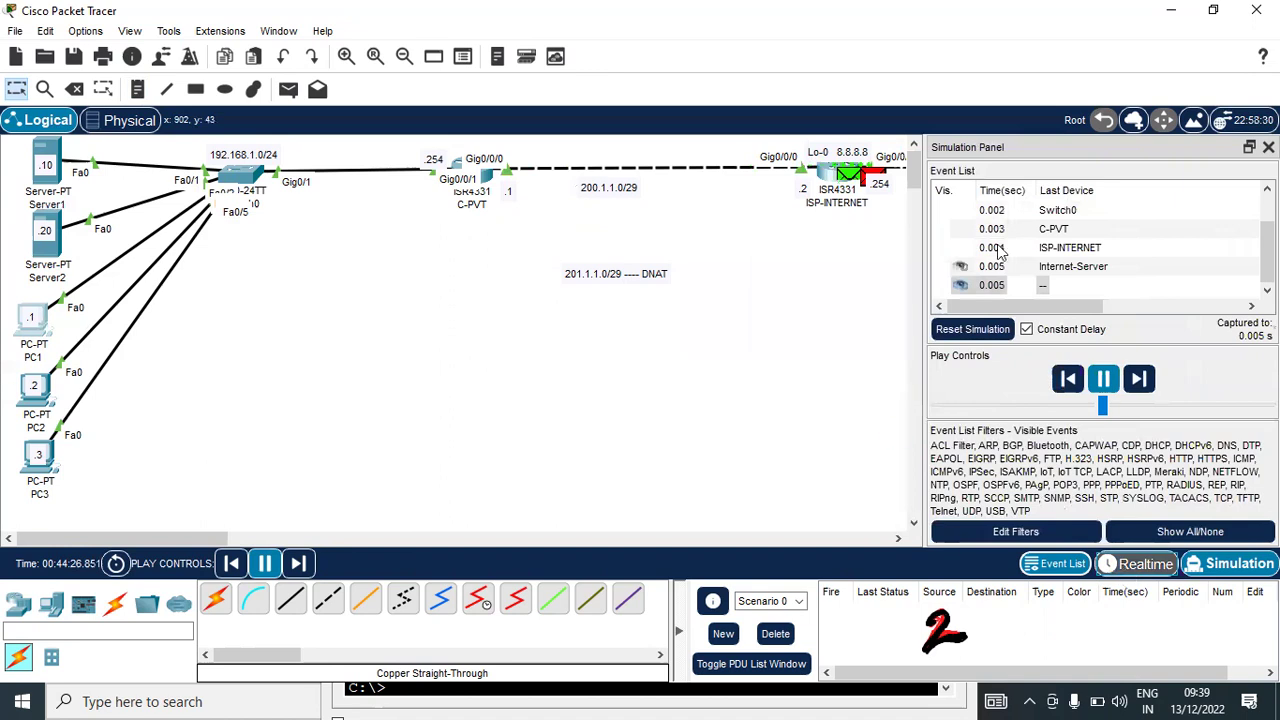
{"action": "key", "text": "shift+r"}
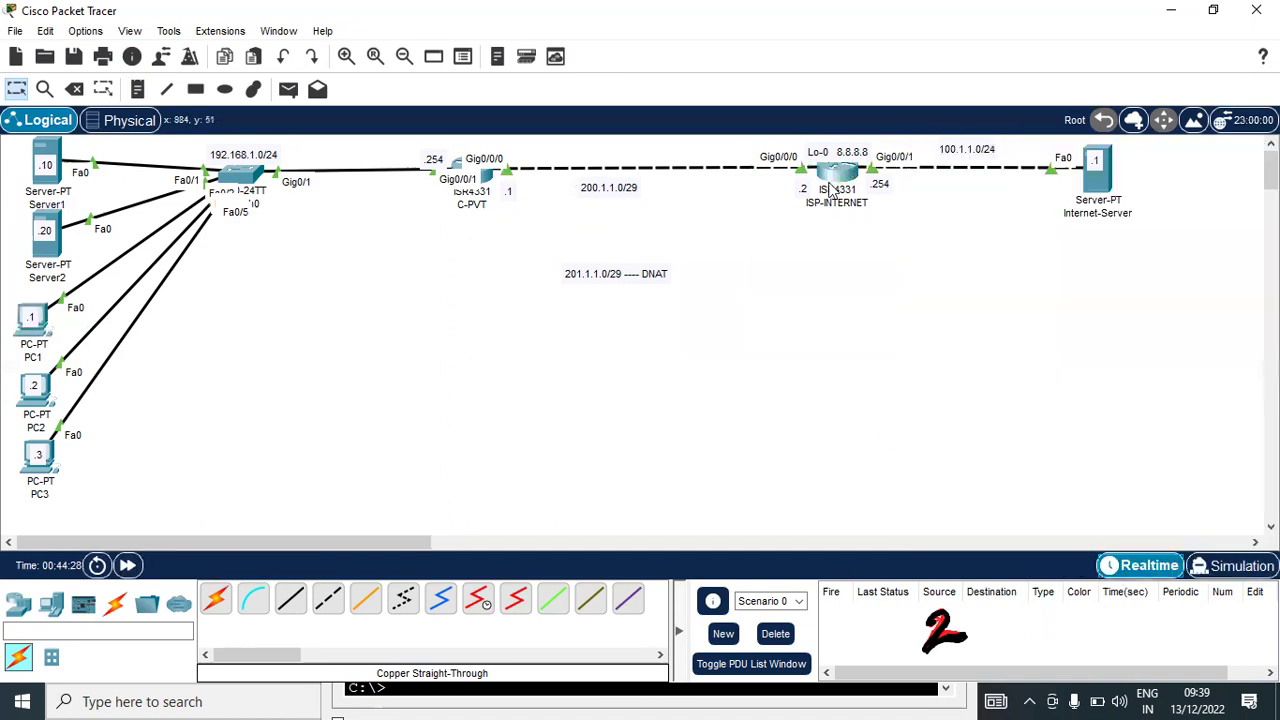
Check ISP-INTERNET's routing table for a route to 201.1.1.1
{"action": "left_click", "coordinate": [843, 176]}
{"action": "type", "text": "sh"}
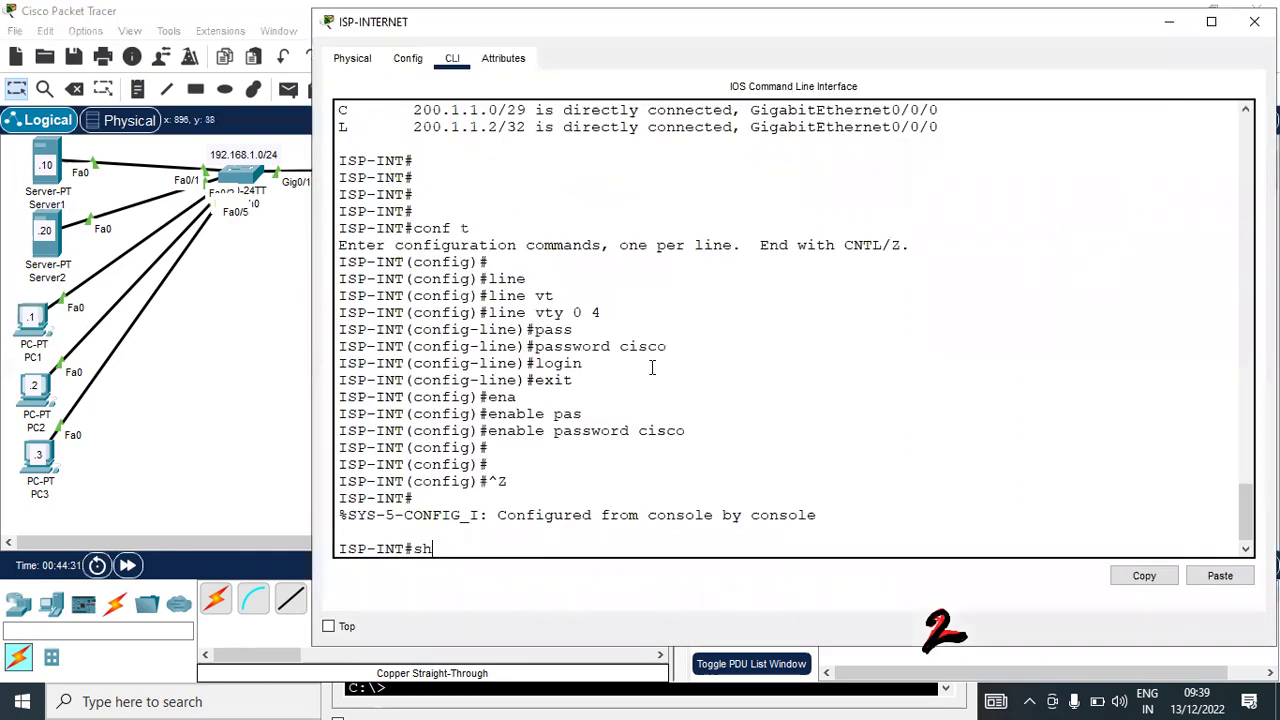
{"action": "key", "text": "Tab"}
{"action": "type", "text": "ip rou"}
{"action": "key", "text": "Tab"}
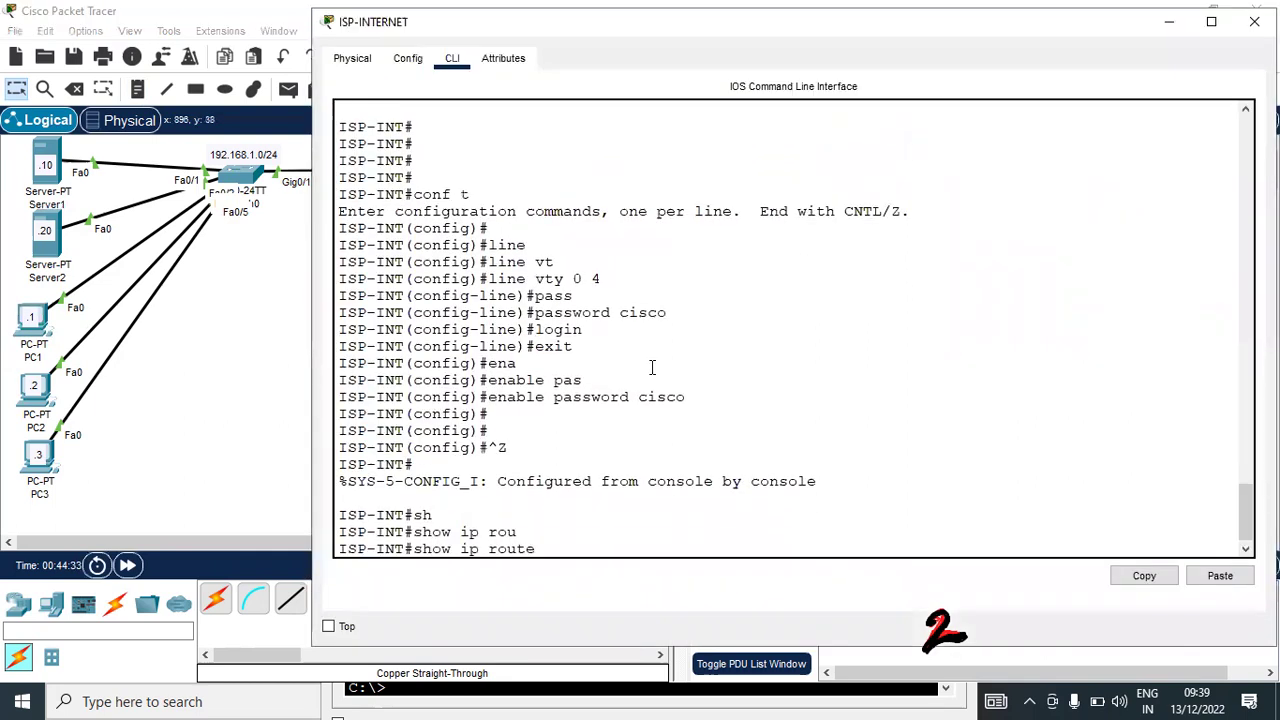
{"action": "type", "text": "201.1.1.1"}
{"action": "key", "text": "Return"}
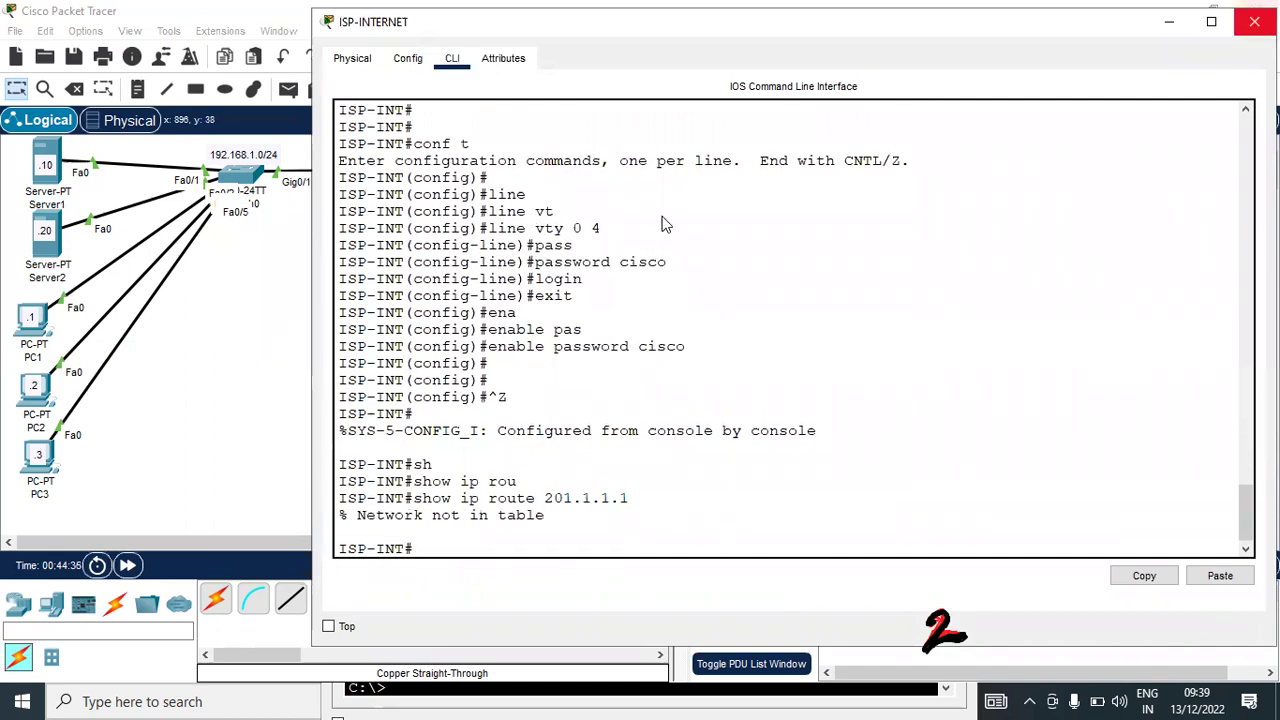
{"action": "left_click", "coordinate": [1254, 21]}
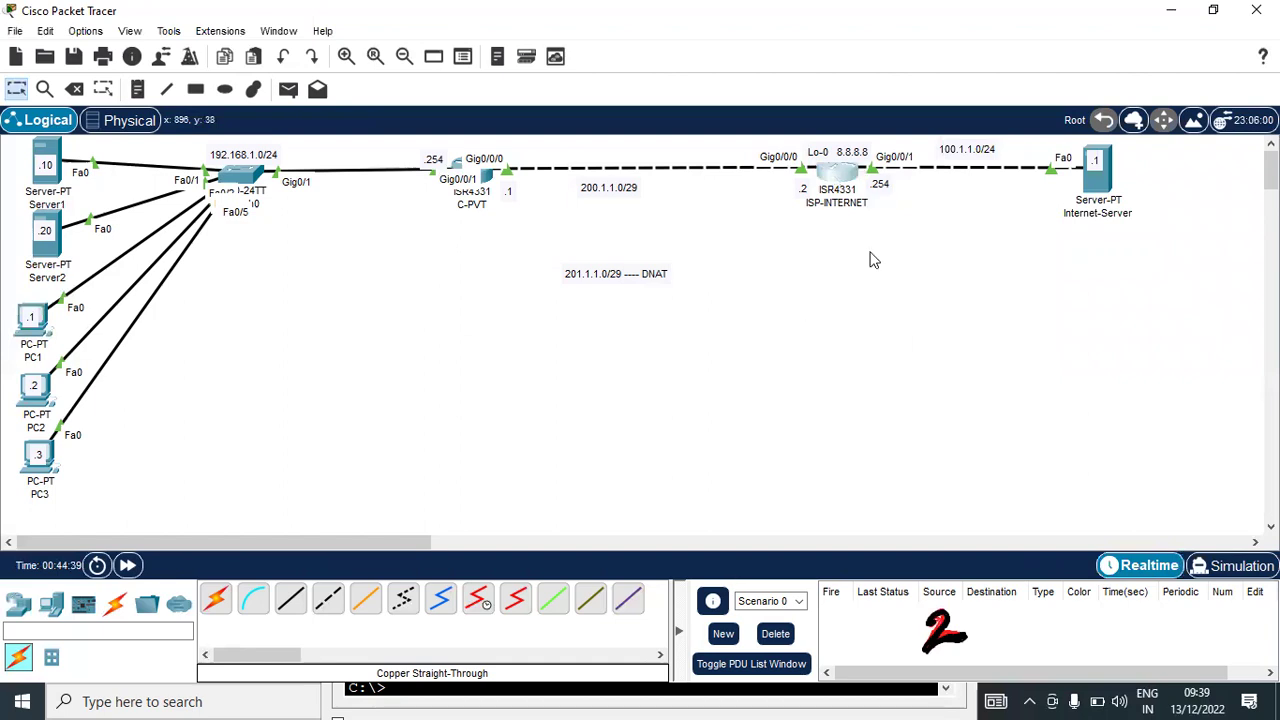
Add static route 201.1.1.0 255.255.255.248 via 200.1.1.1 on ISP-INTERNET and save with wr
{"action": "left_click", "coordinate": [845, 175]}
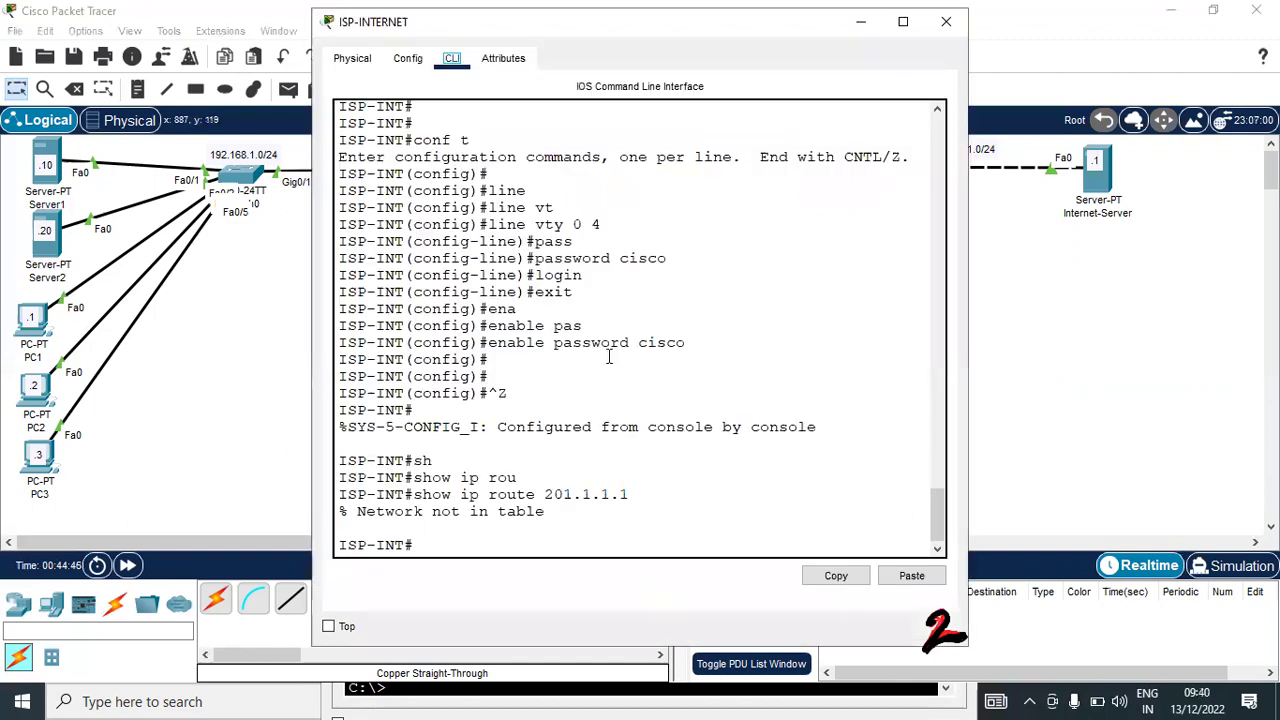
{"action": "type", "text": "conf t"}
{"action": "key", "text": "Return"}
{"action": "key", "text": "Return"}
{"action": "type", "text": "ip rou"}
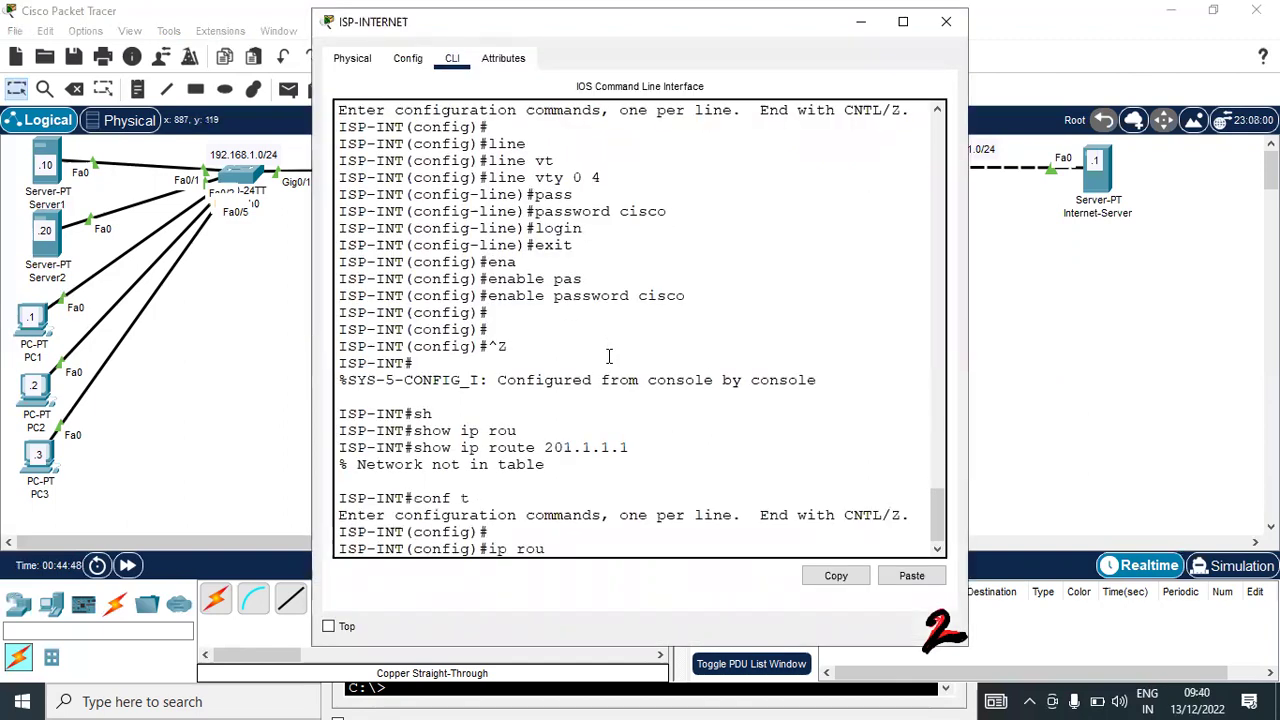
{"action": "key", "text": "Tab"}
{"action": "type", "text": "20"}
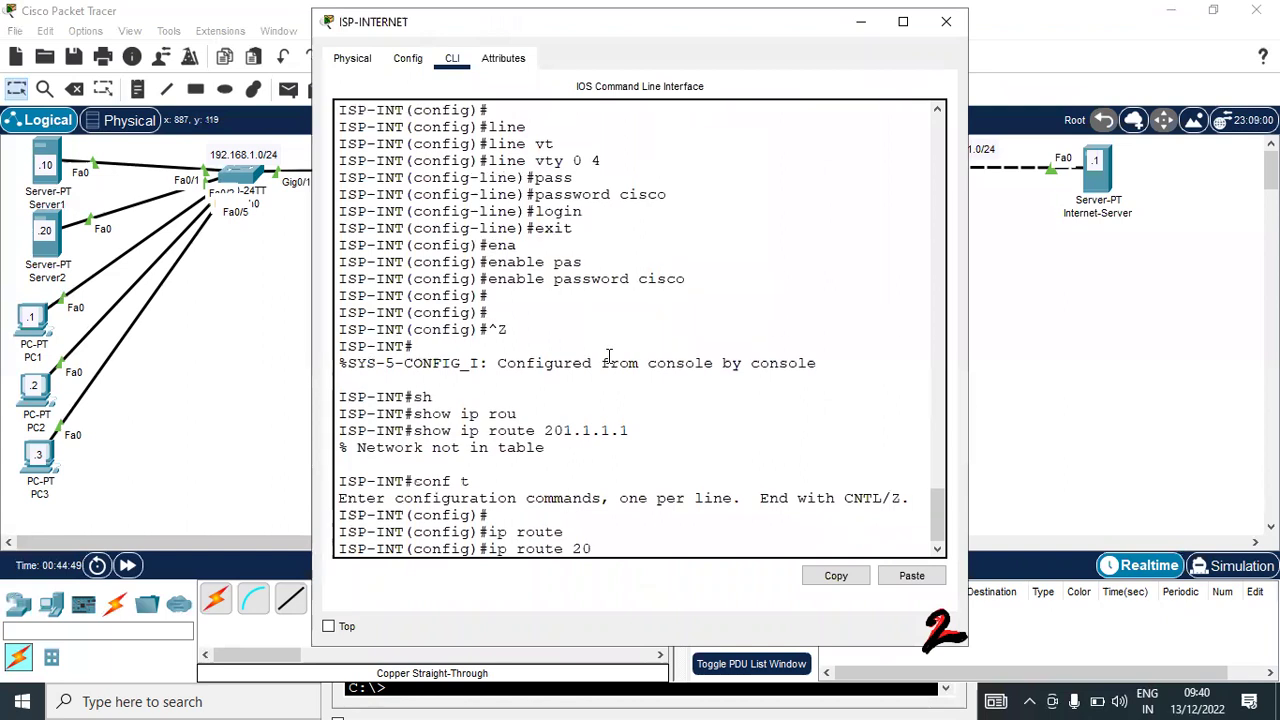
{"action": "type", "text": "1.1.1.0 "}
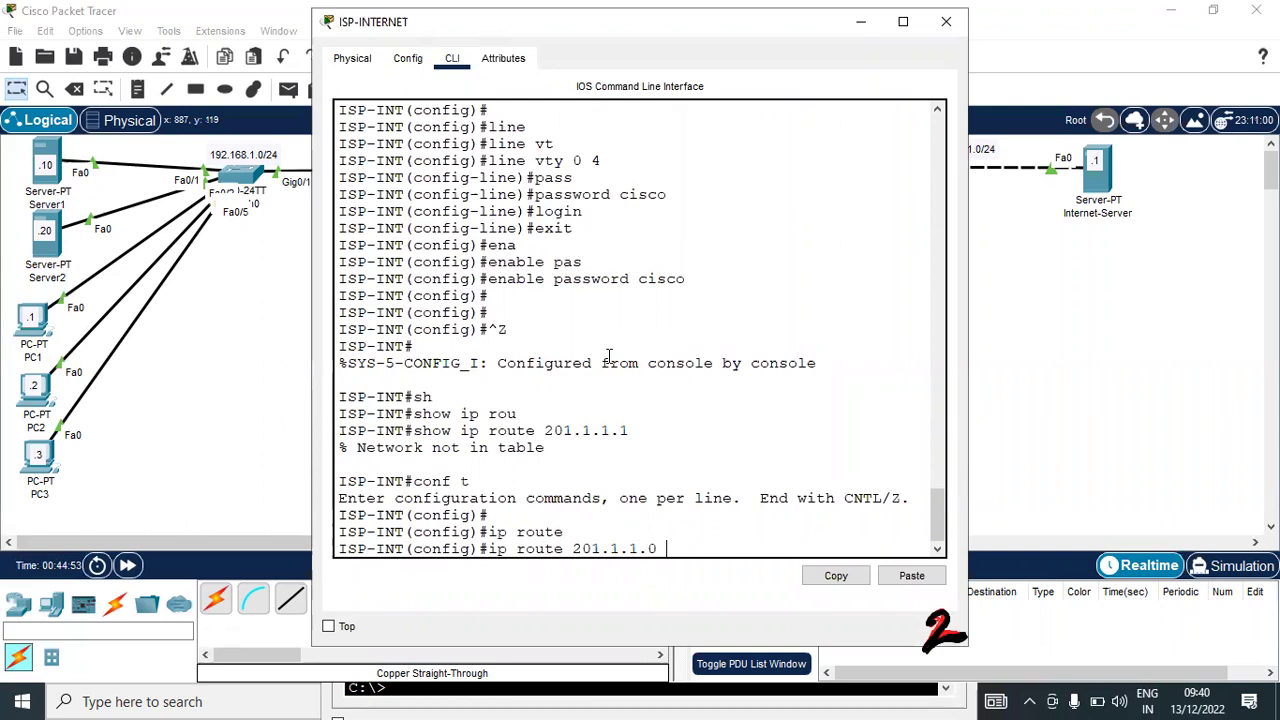
{"action": "type", "text": "255."}
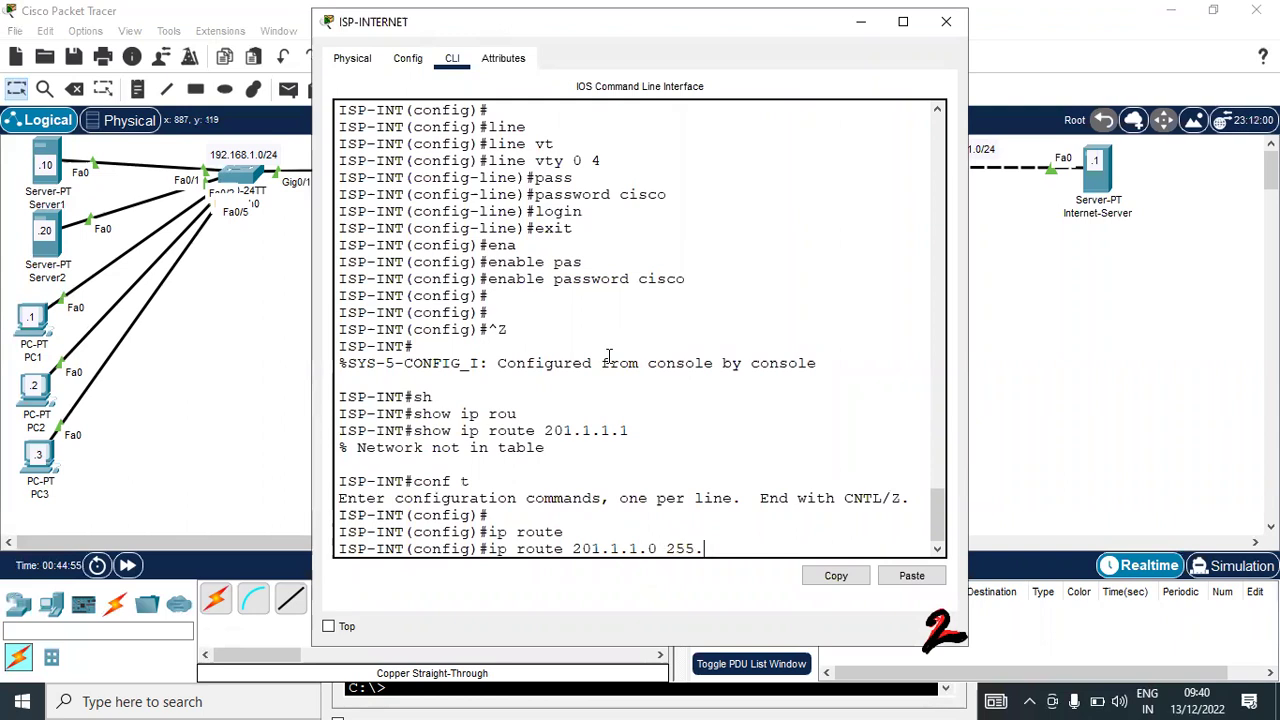
{"action": "type", "text": "255.255.248 2"}
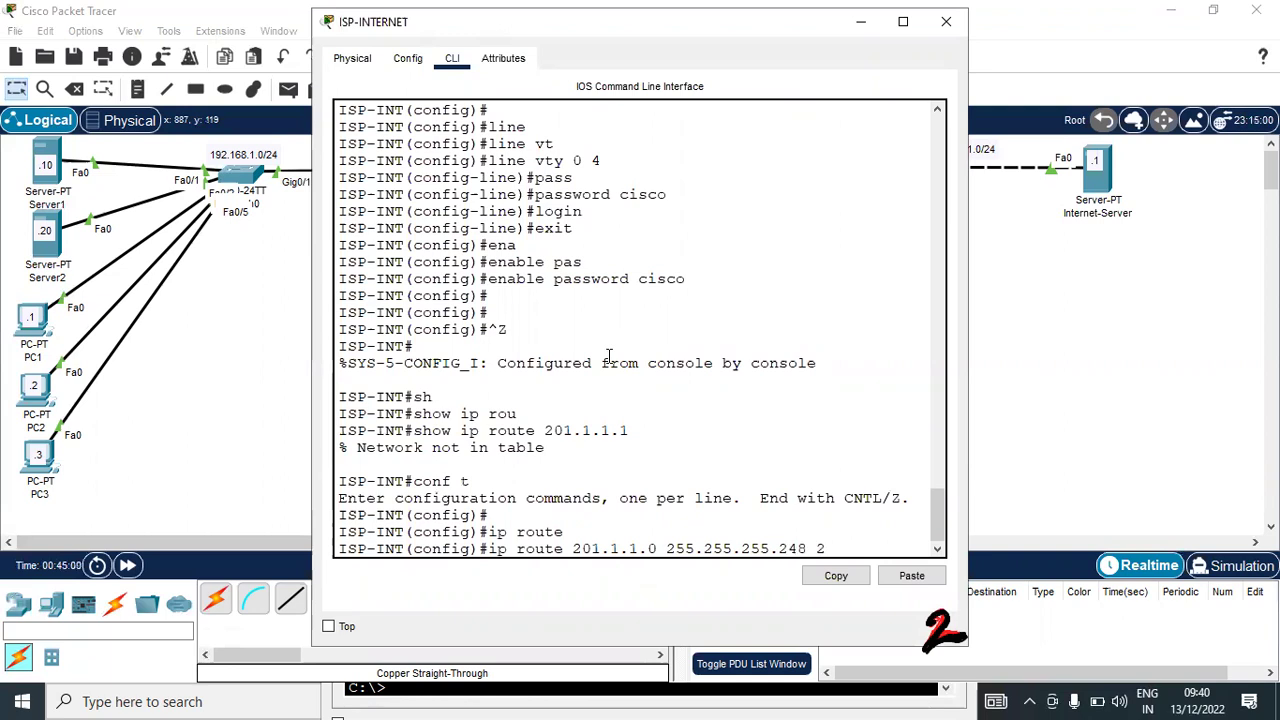
{"action": "type", "text": "00.1.1.1"}
{"action": "key", "text": "Return"}
{"action": "key", "text": "ctrl+z"}
{"action": "type", "text": "wr"}
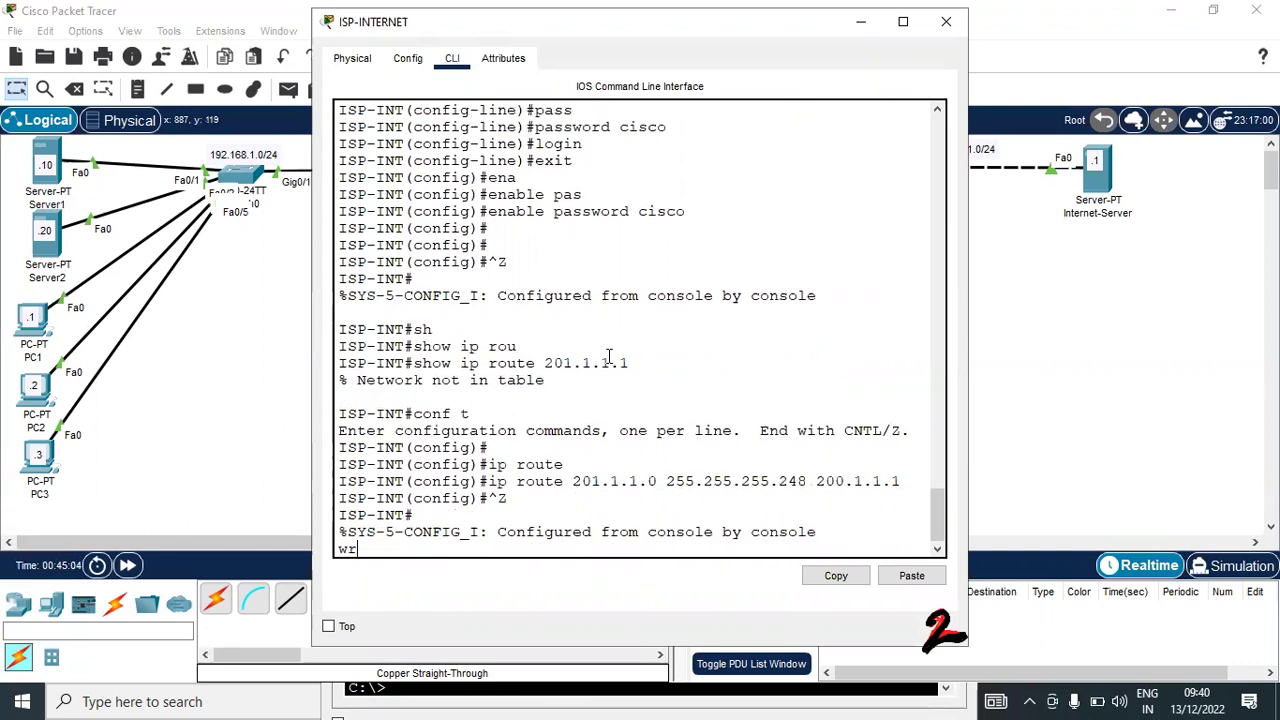
{"action": "key", "text": "Return"}
{"action": "key", "text": "Return"}
{"action": "key", "text": "Return"}
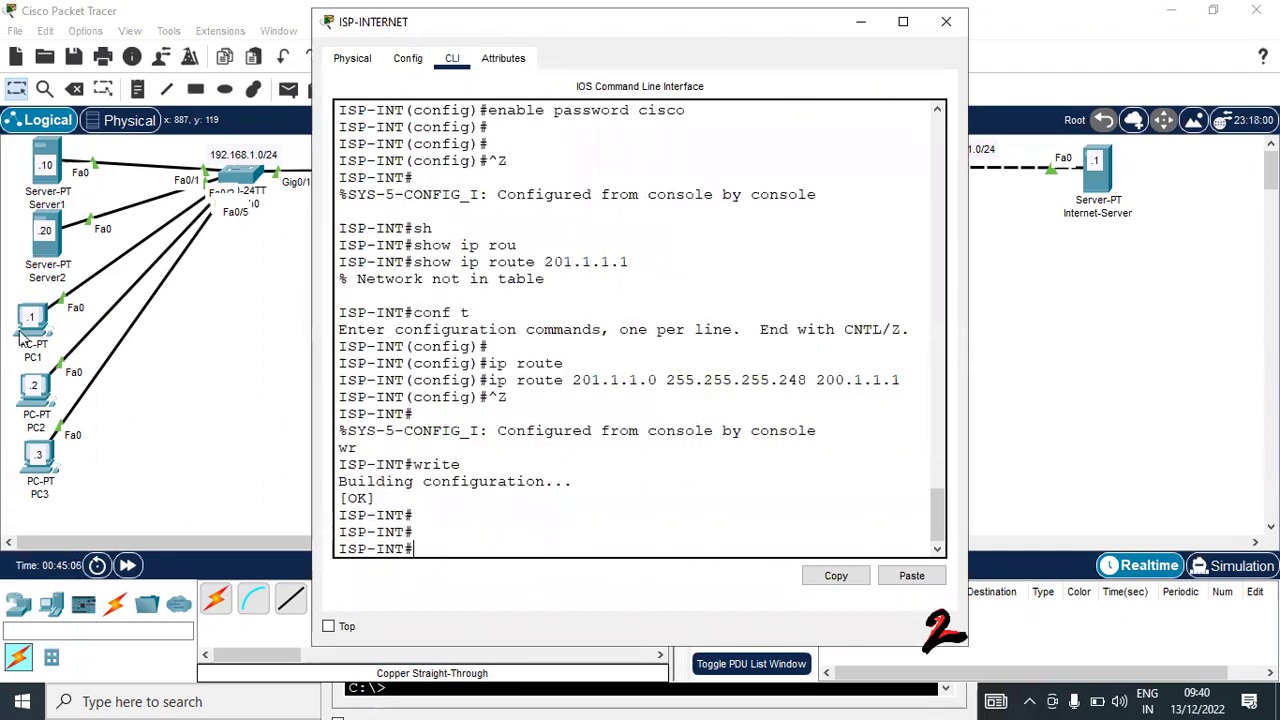
{"action": "left_click", "coordinate": [31, 338]}
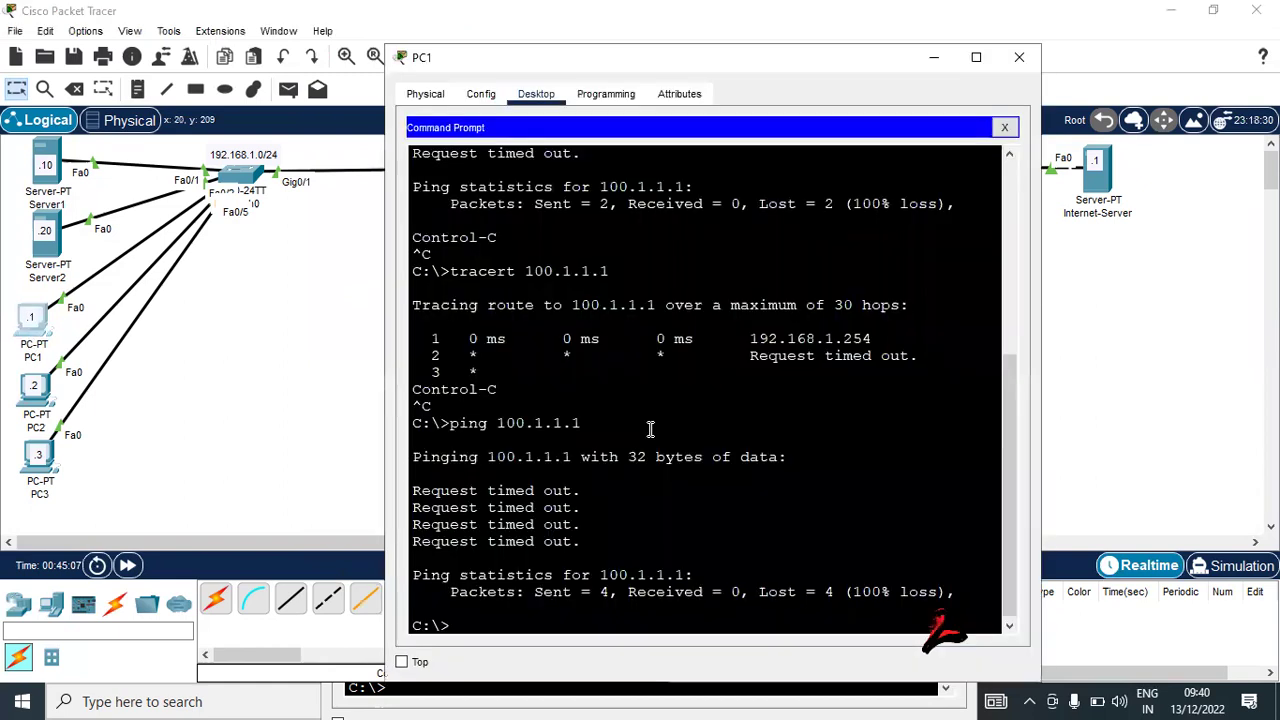
Ping 100.1.1.1 from PC1 and then from PC2
{"action": "left_click", "coordinate": [650, 429]}
{"action": "key", "text": "Up"}
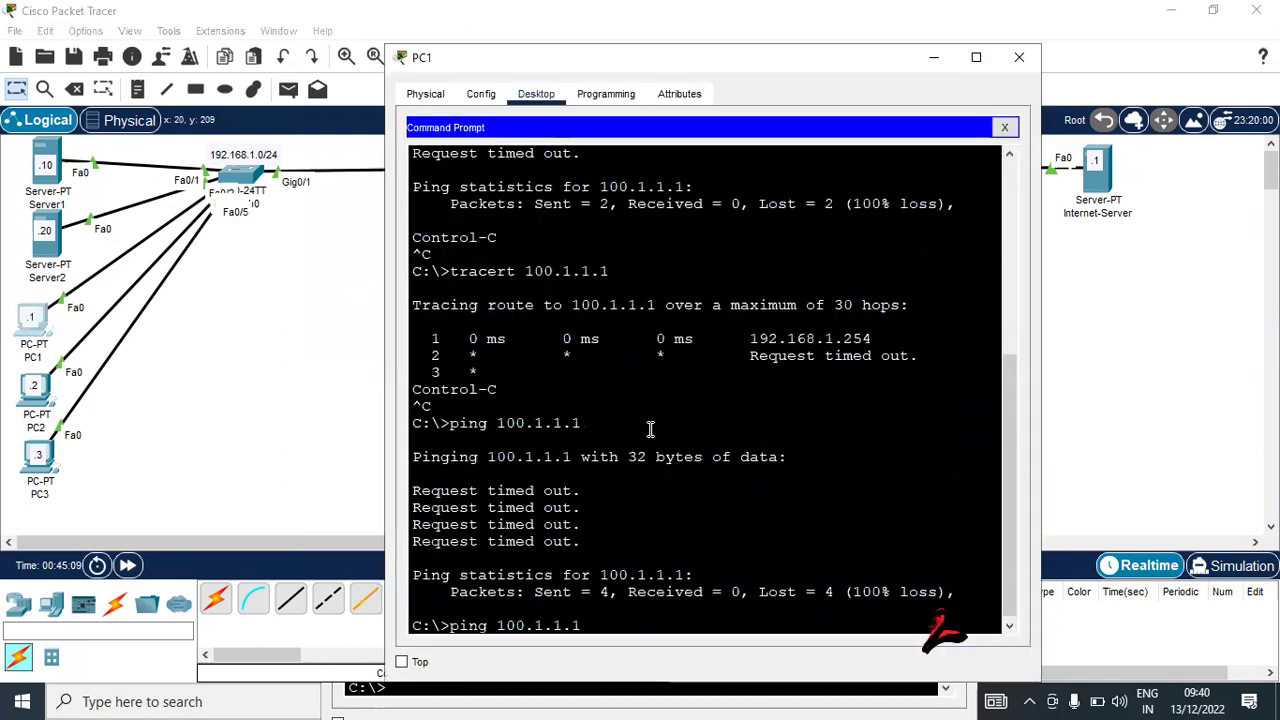
{"action": "key", "text": "Return"}
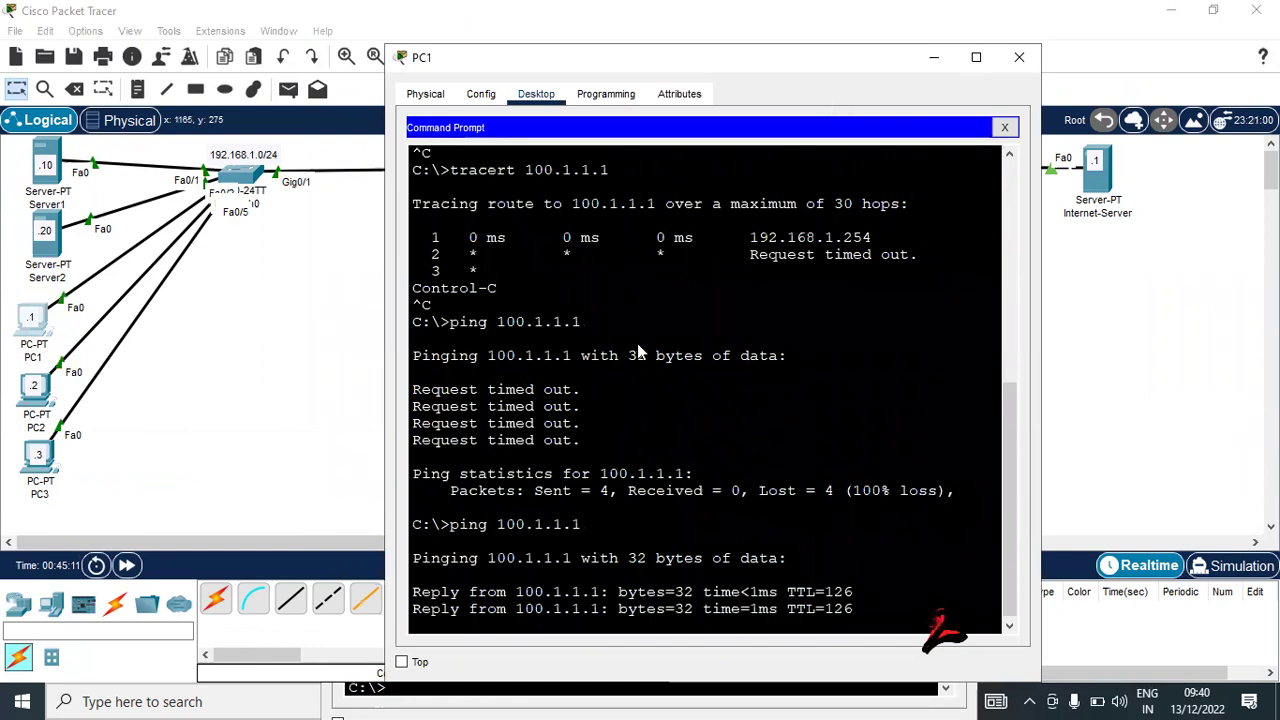
{"action": "left_click", "coordinate": [50, 414]}
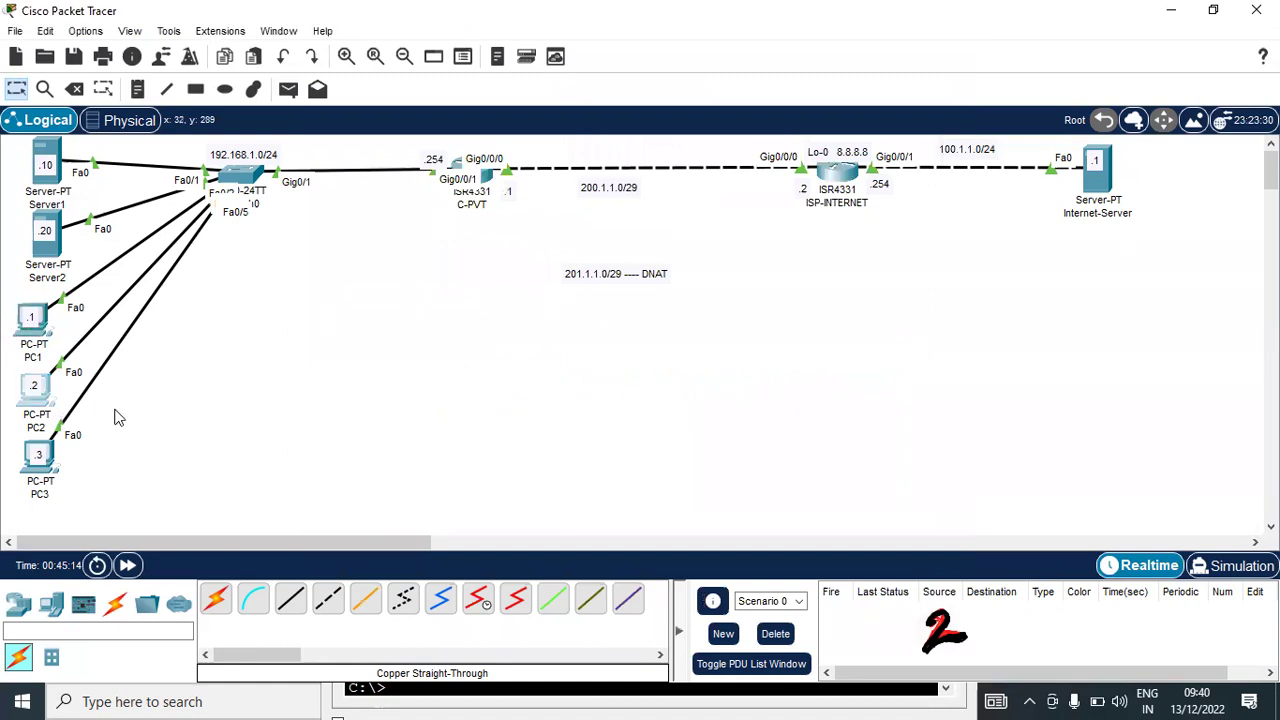
{"action": "left_click", "coordinate": [37, 406]}
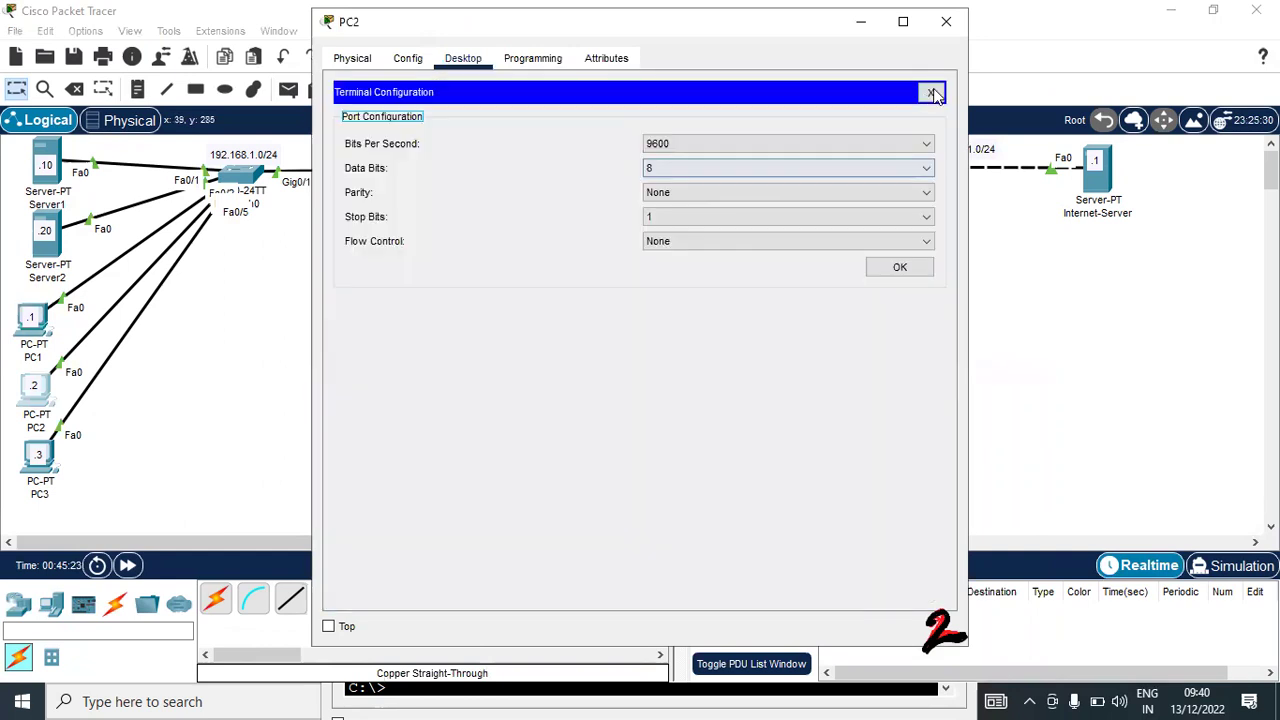
{"action": "key", "text": "Escape"}
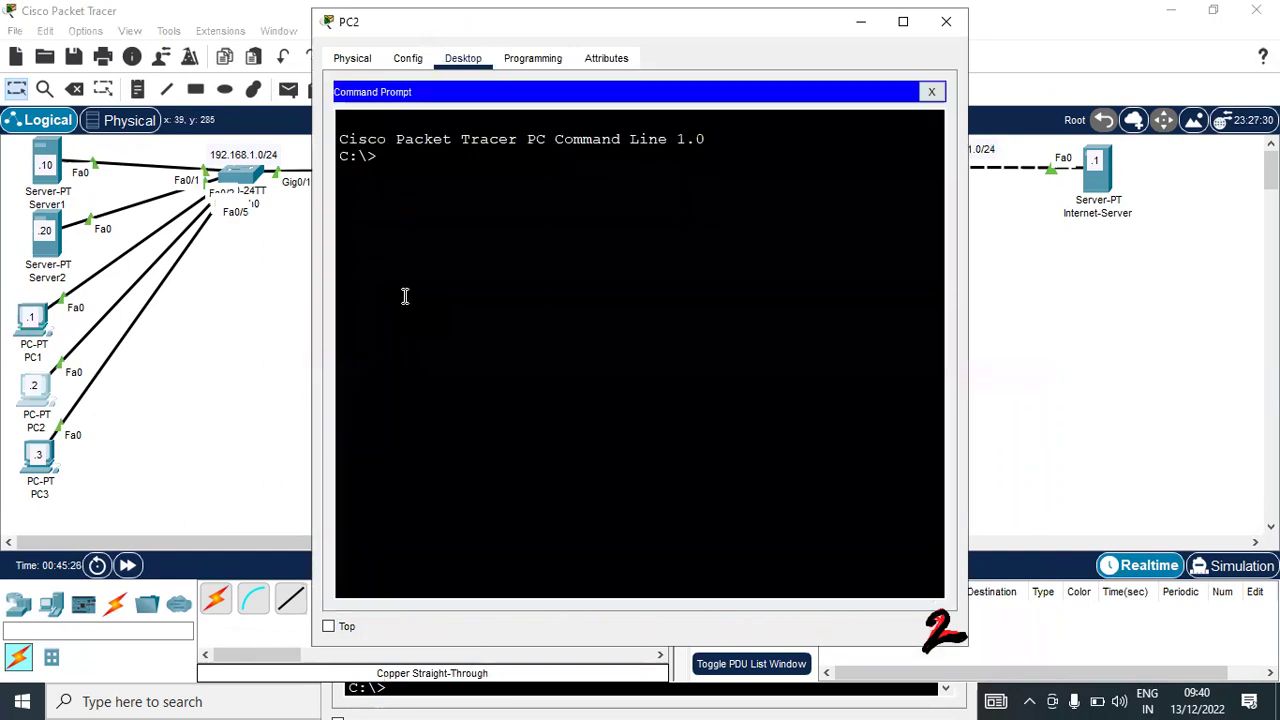
{"action": "type", "text": "ping "}
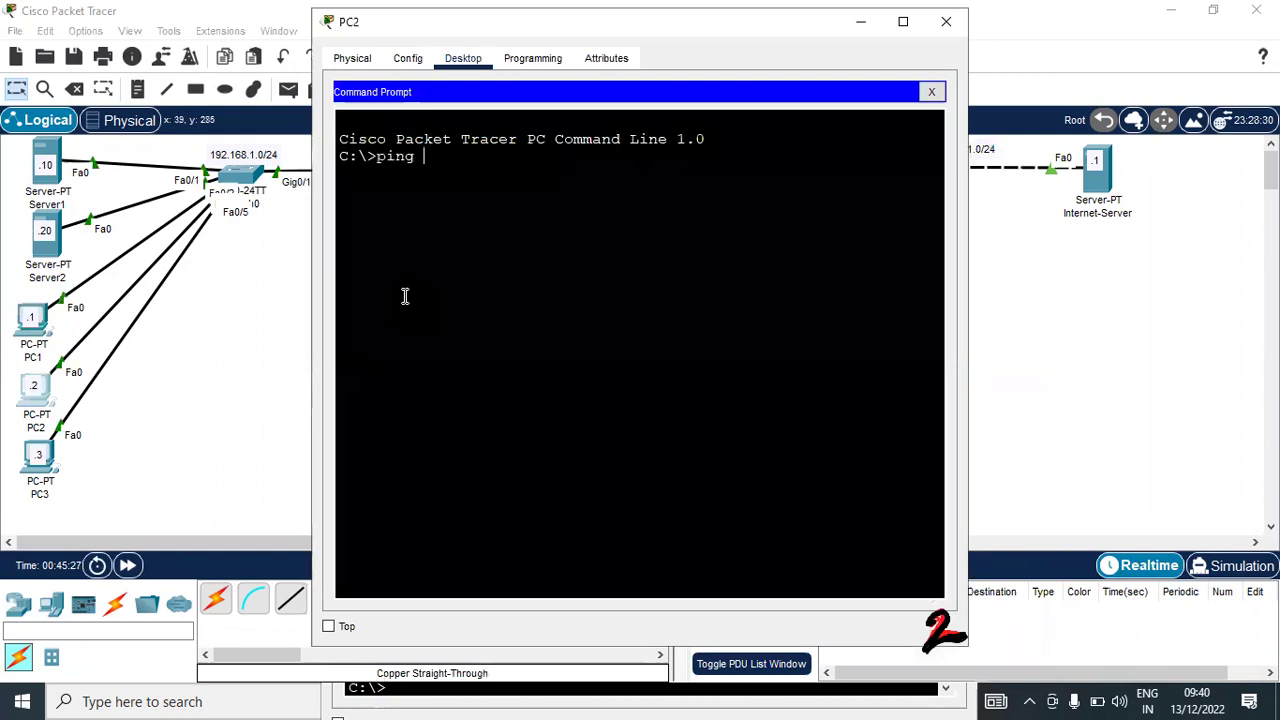
{"action": "type", "text": "100.1.1.1"}
{"action": "key", "text": "Return"}
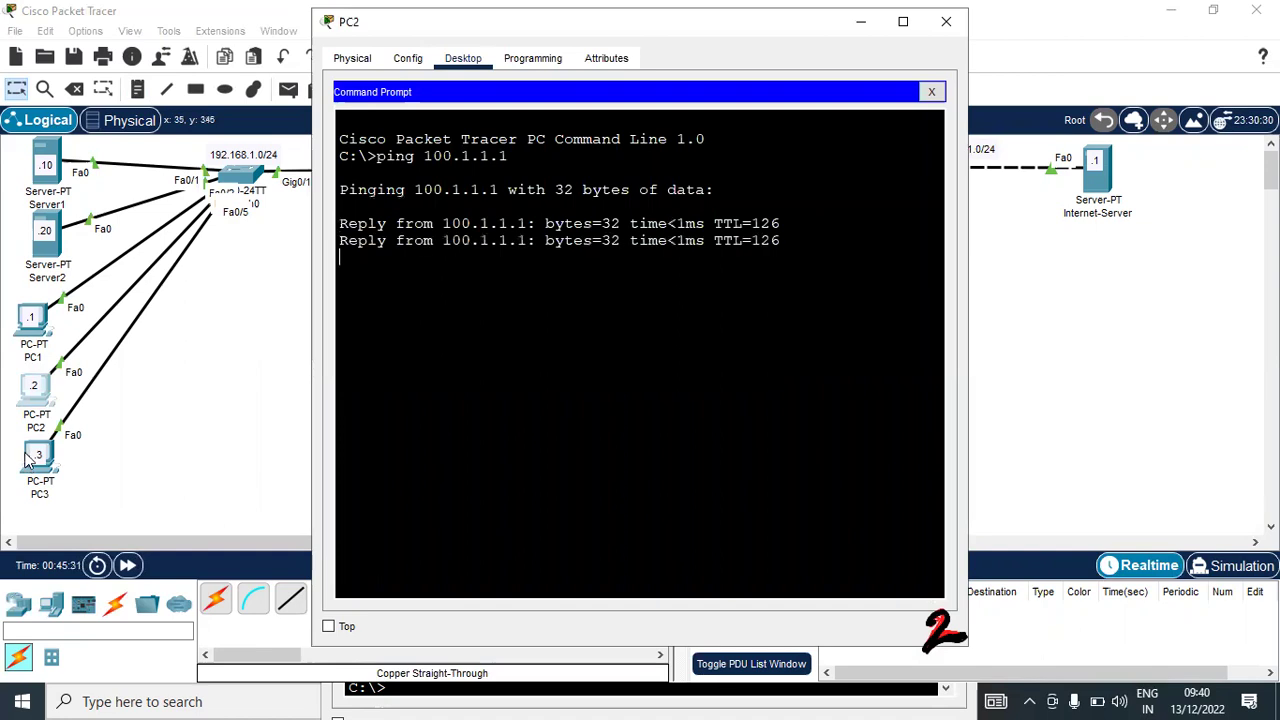
{"action": "left_click", "coordinate": [30, 468]}
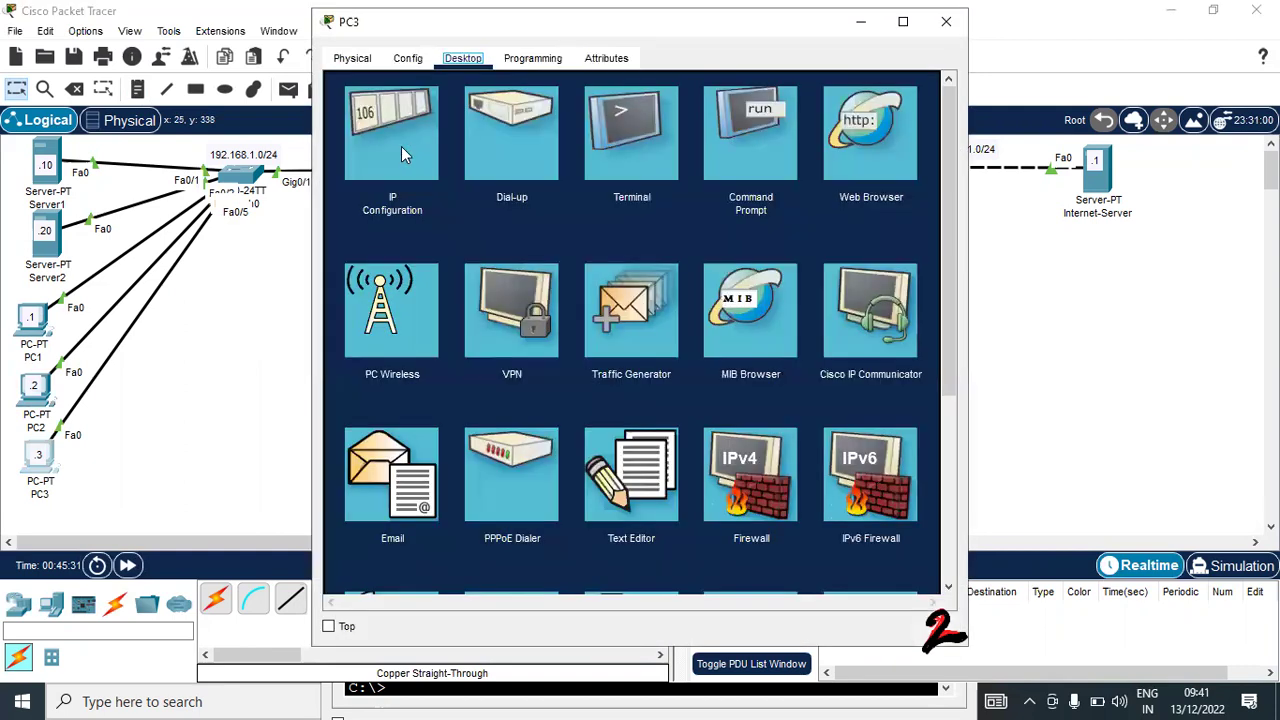
Ping 100.1.1.1 from PC3, which times out, and return to C-PVT's command line
{"action": "left_click", "coordinate": [740, 150]}
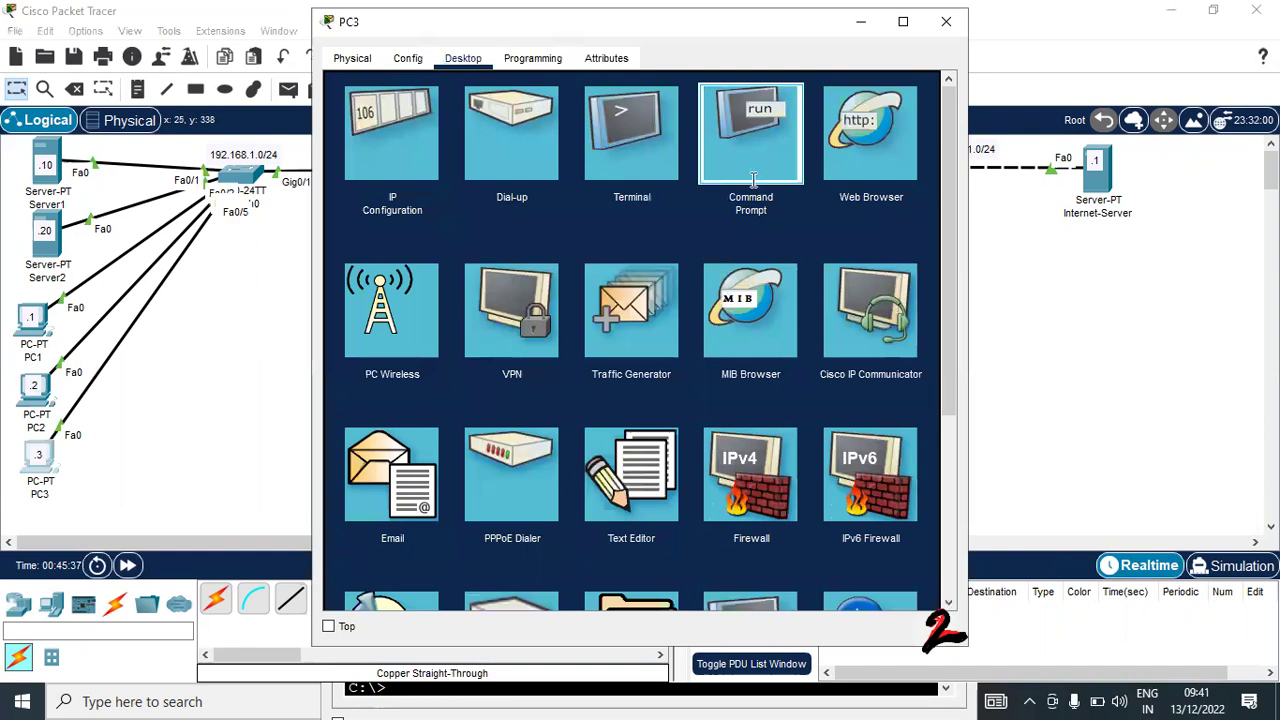
{"action": "type", "text": "p"}
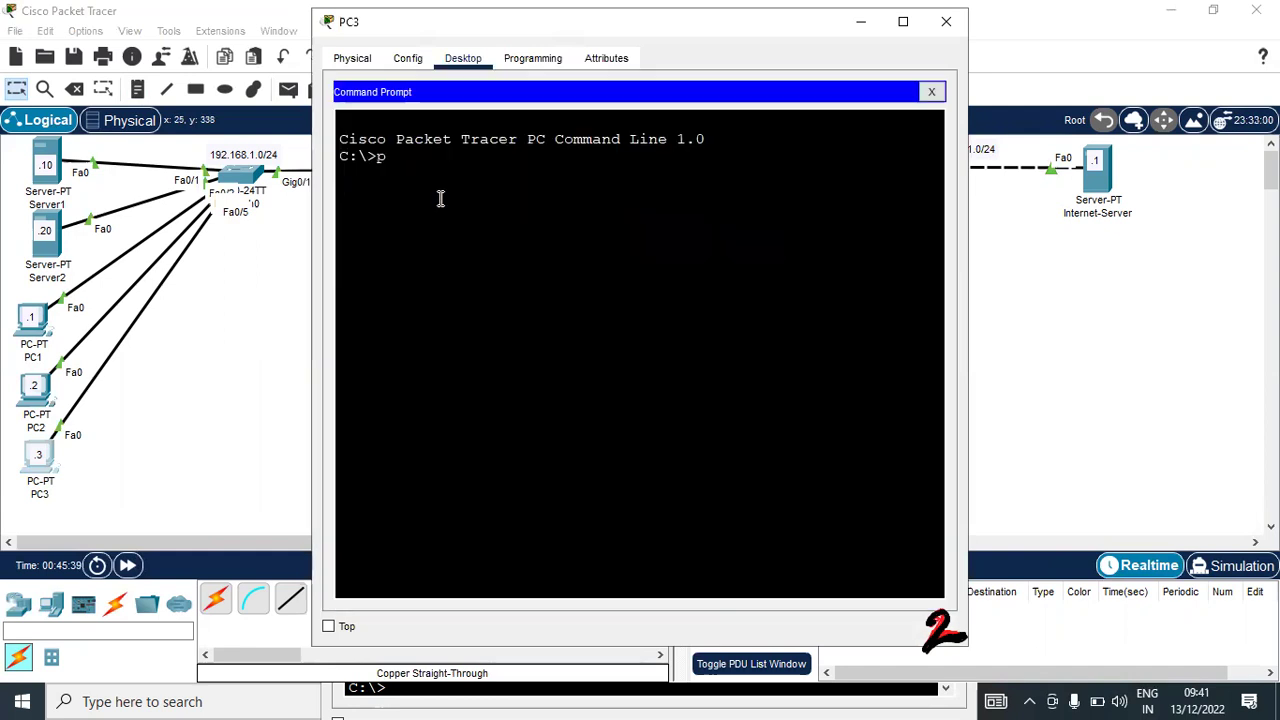
{"action": "type", "text": "ing 100.1.1.1"}
{"action": "key", "text": "Return"}
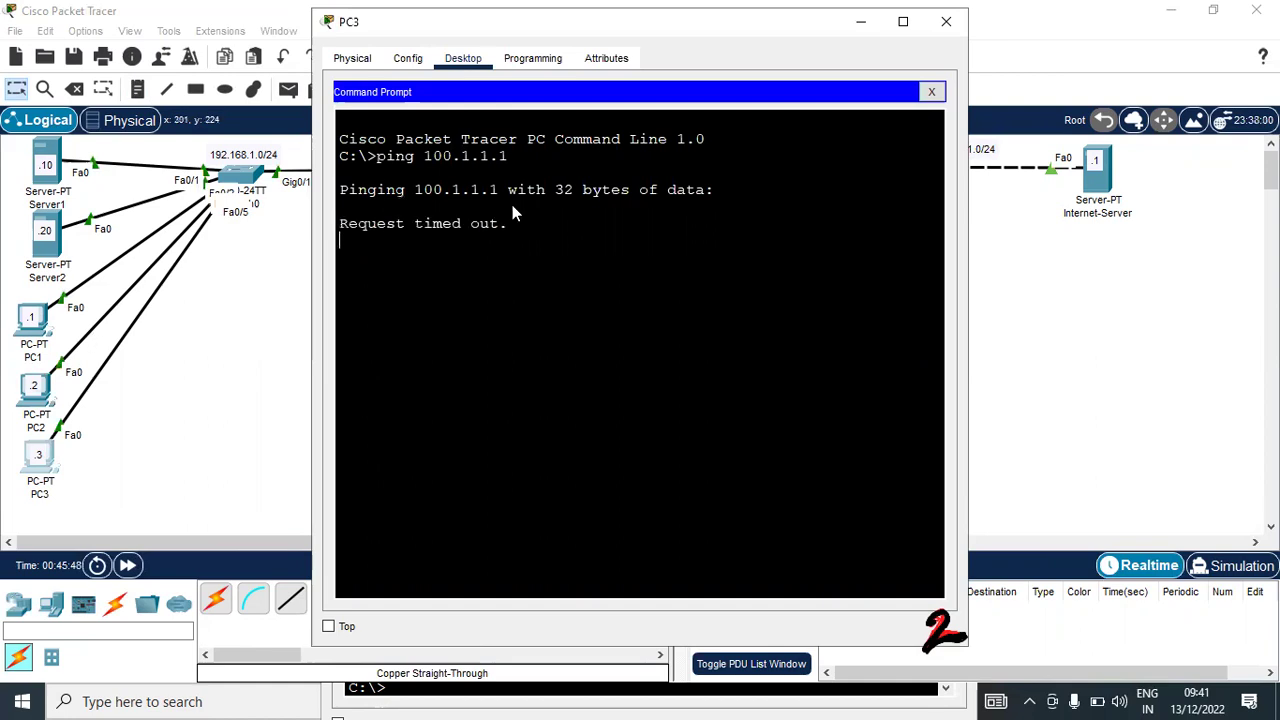
{"action": "key", "text": "alt+Tab"}
{"action": "key", "text": "alt+Tab"}
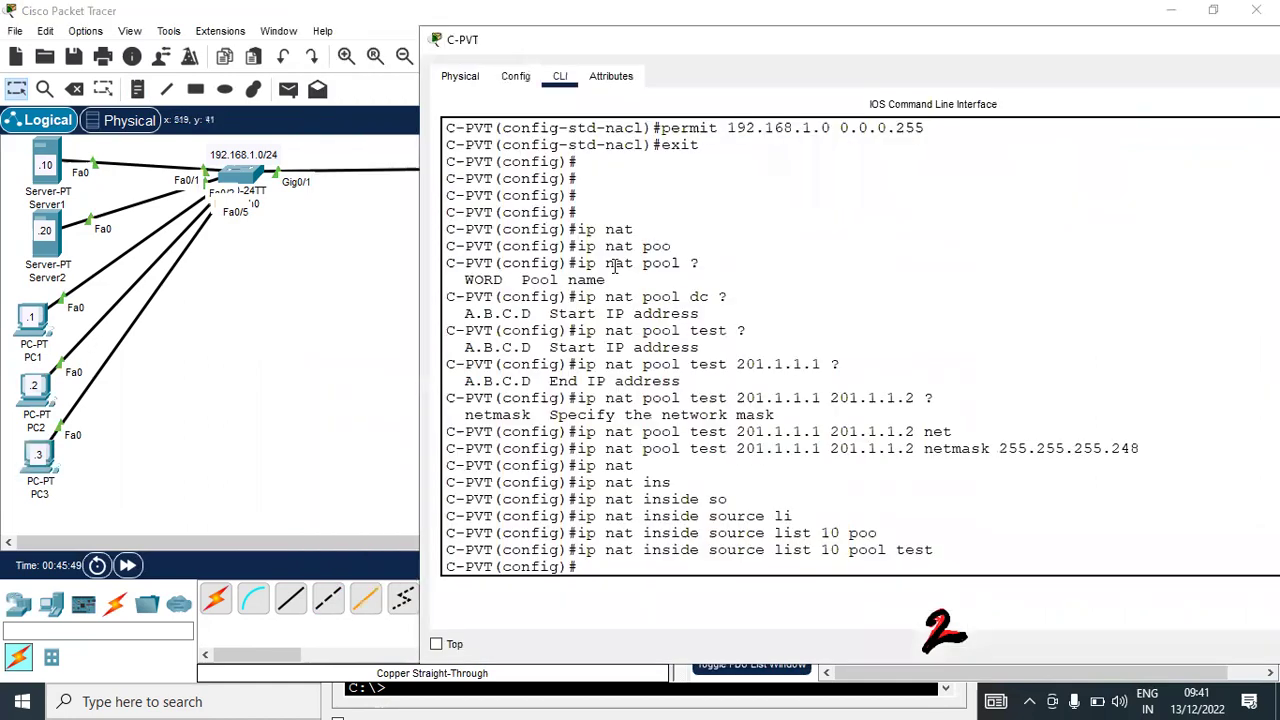
Show C-PVT's NAT translations and highlight inside global addresses 201.1.1.1 and 201.1.1.2
{"action": "key", "text": "Return"}
{"action": "key", "text": "Return"}
{"action": "key", "text": "ctrl+z"}
{"action": "key", "text": "Return"}
{"action": "key", "text": "Return"}
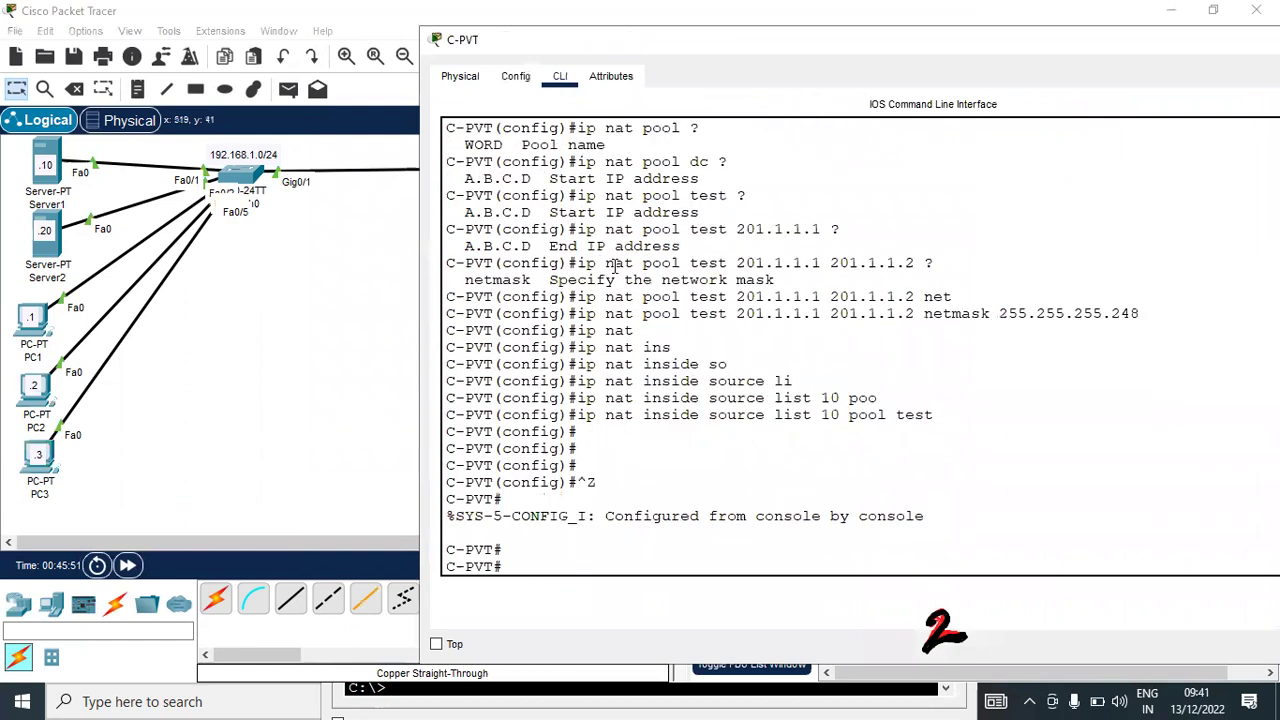
{"action": "key", "text": "Up"}
{"action": "key", "text": "Up"}
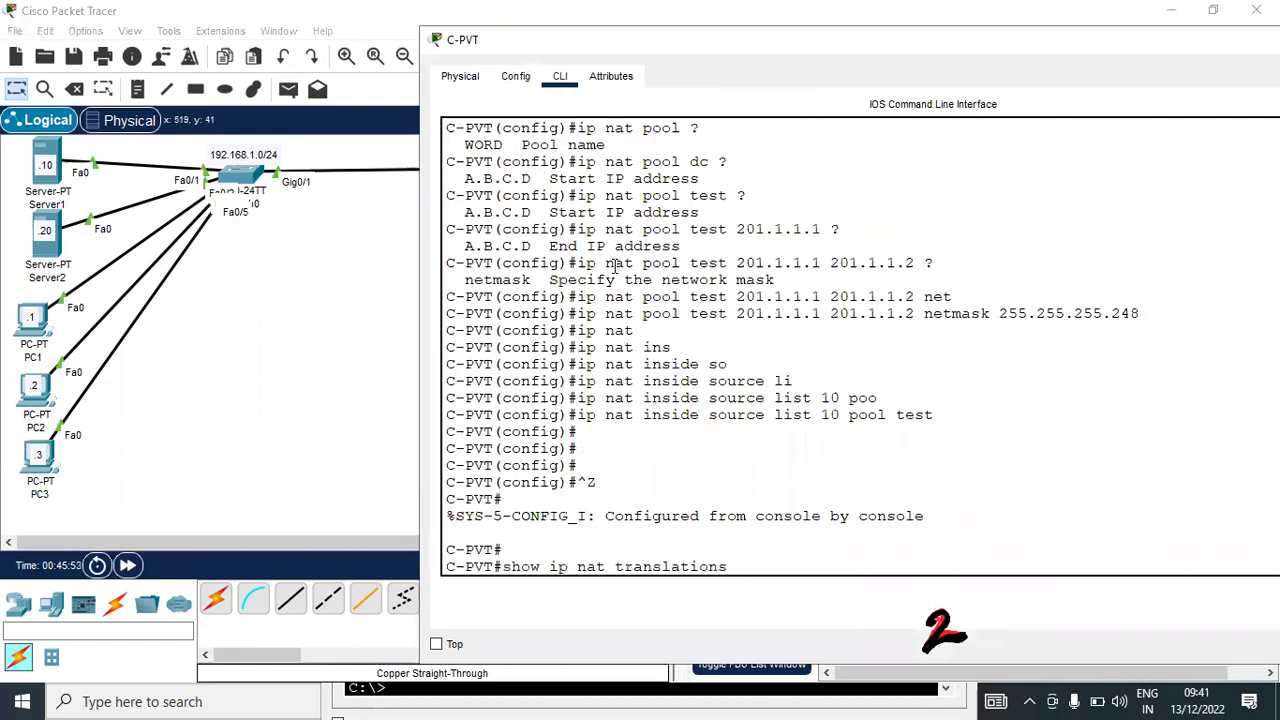
{"action": "key", "text": "Return"}
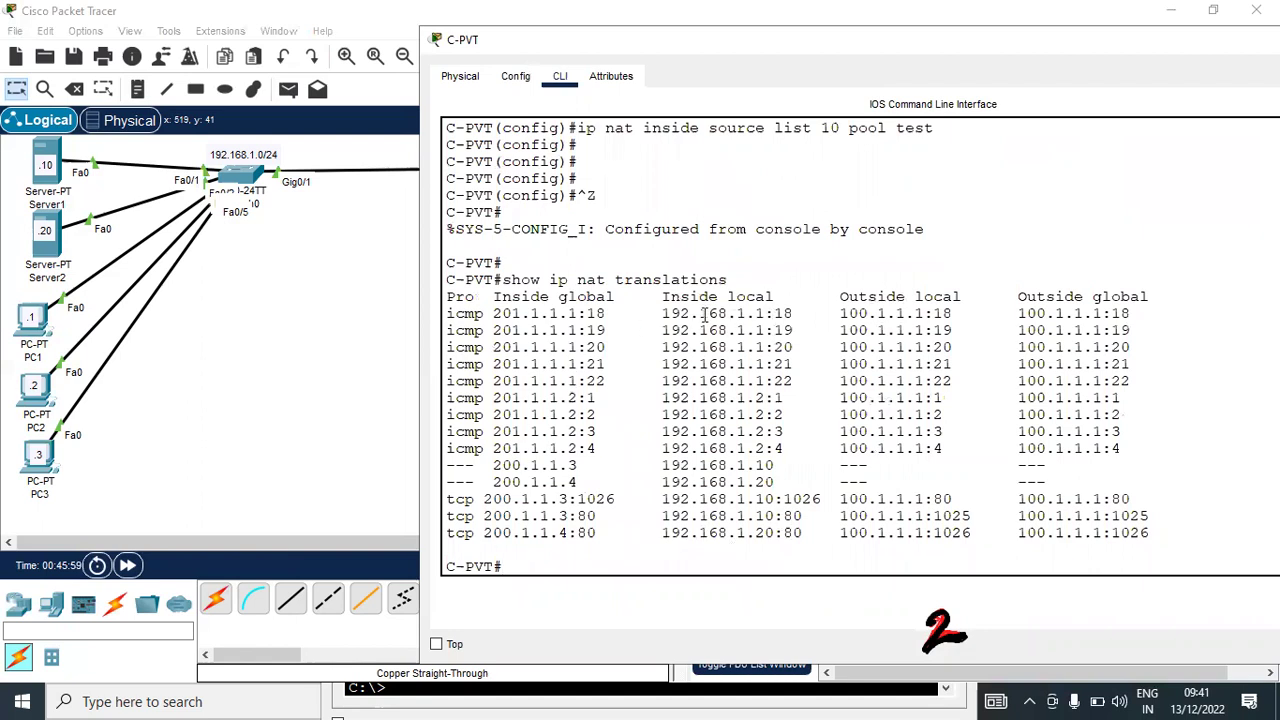
{"action": "left_click_drag", "start_coordinate": [670, 316], "coordinate": [774, 316]}
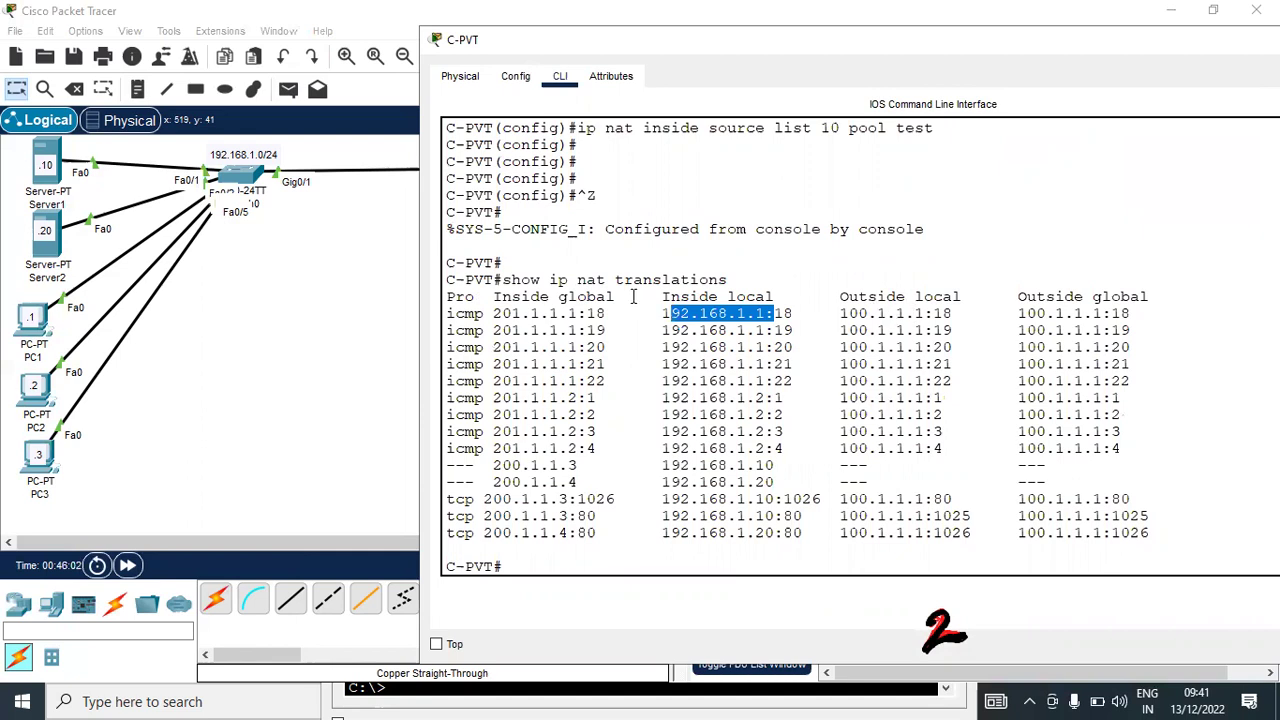
{"action": "double_click", "coordinate": [486, 313]}
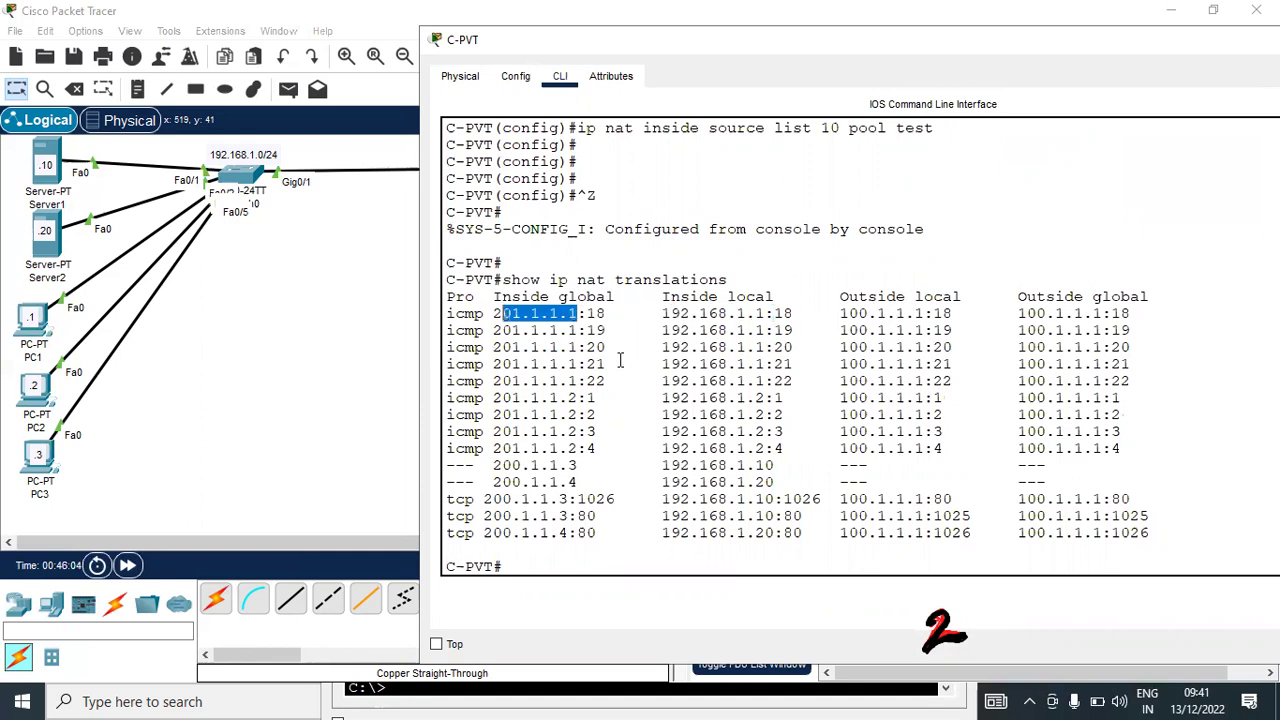
{"action": "left_click_drag", "start_coordinate": [758, 397], "coordinate": [493, 398]}
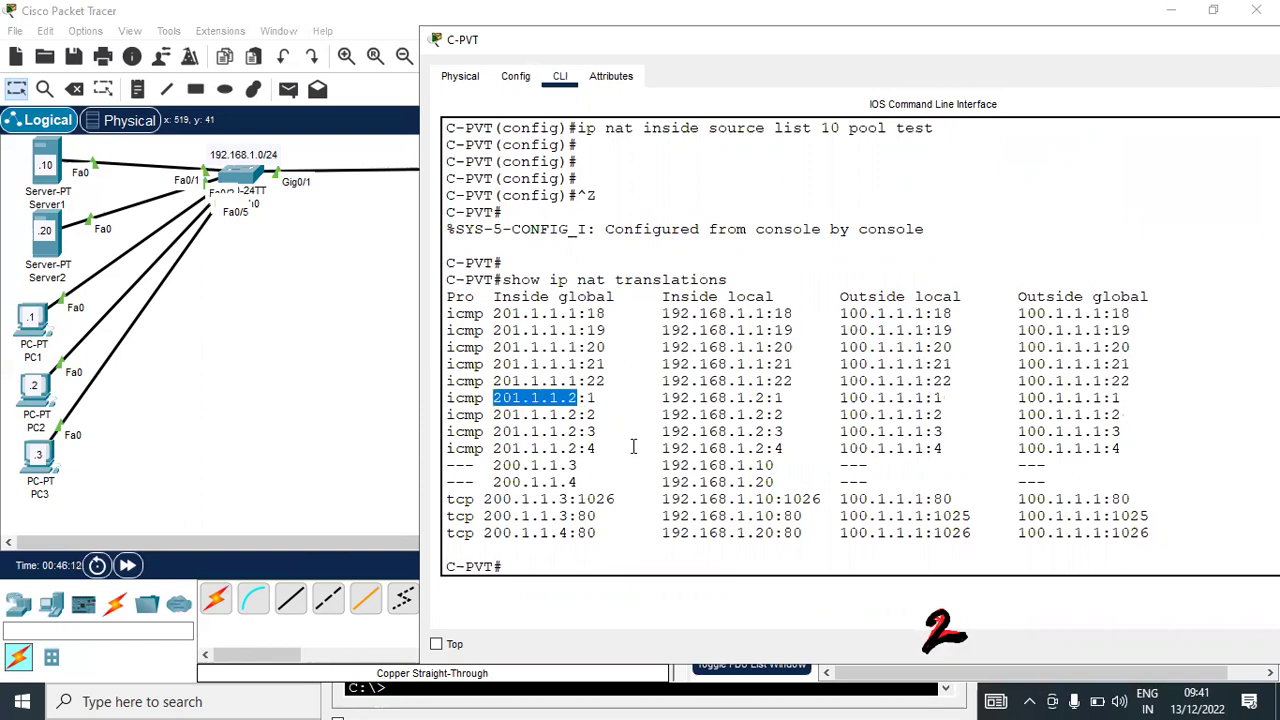
{"action": "left_click", "coordinate": [695, 397]}
Redisplay the NAT translations table from command history
{"action": "key", "text": "Return"}
{"action": "key", "text": "Return"}
{"action": "key", "text": "Return"}
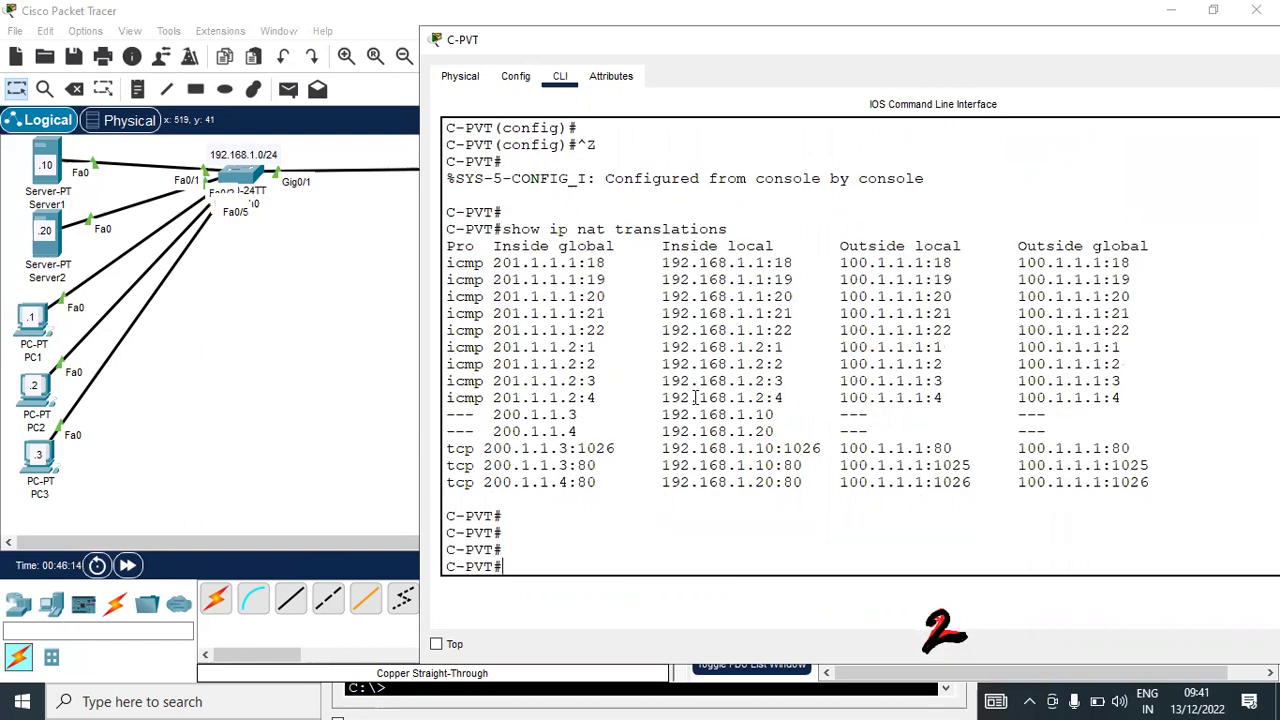
{"action": "key", "text": "Up"}
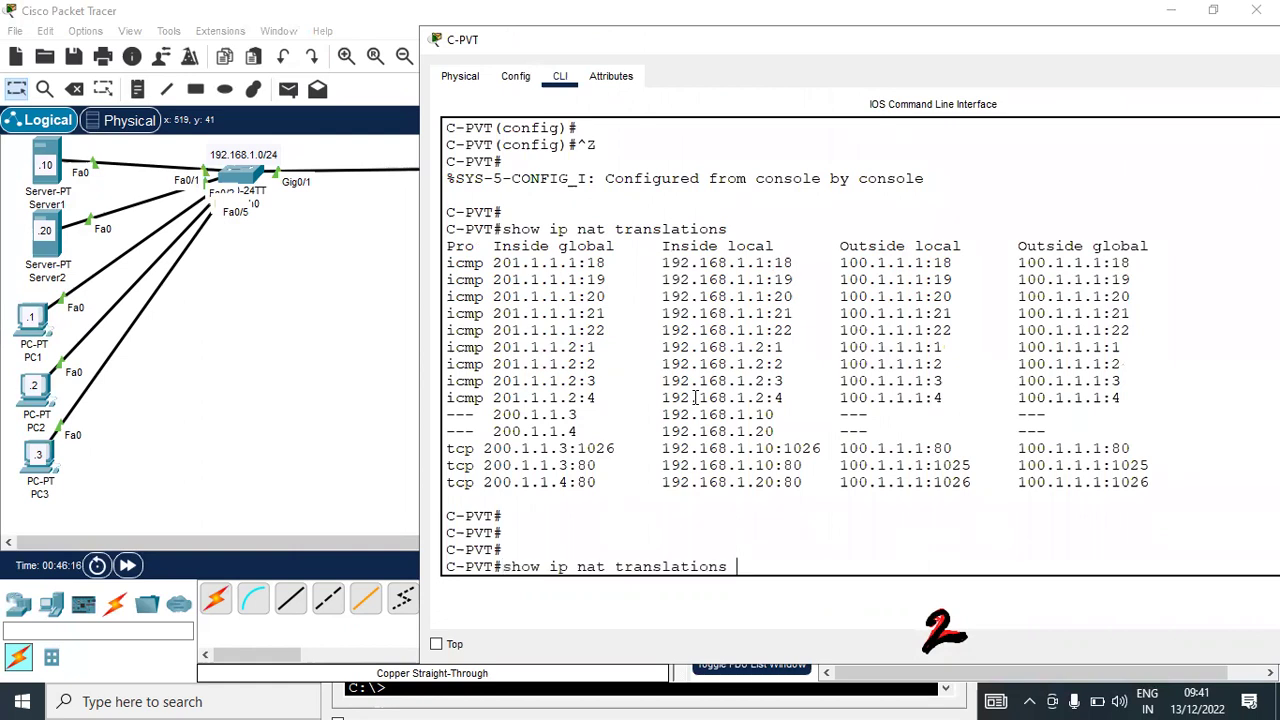
{"action": "key", "text": "Up"}
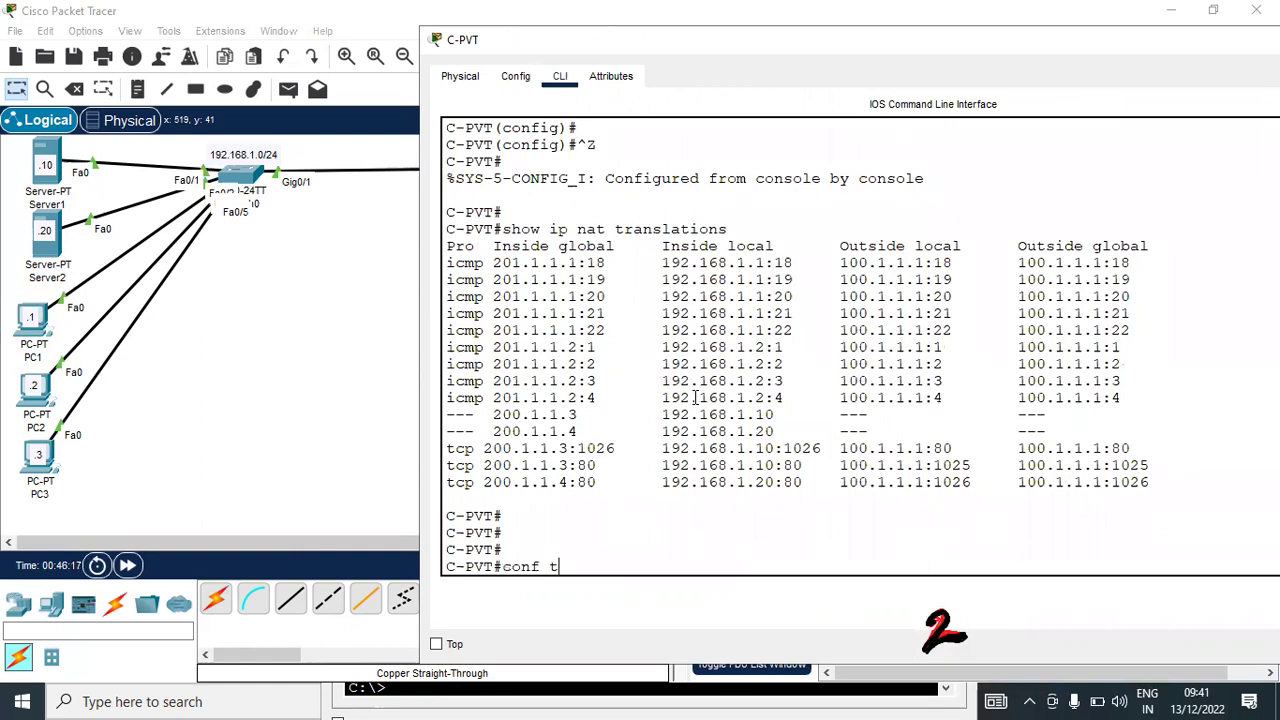
{"action": "key", "text": "Up"}
{"action": "key", "text": "Up"}
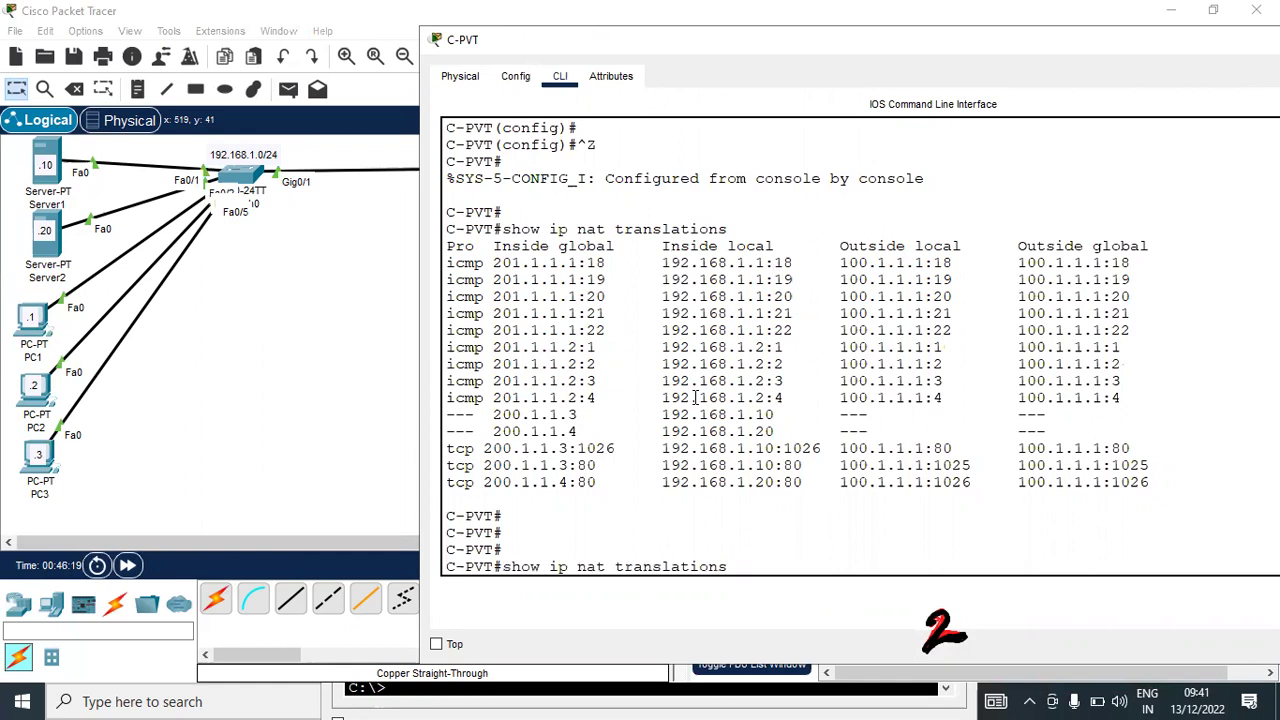
{"action": "key", "text": "Up"}
{"action": "key", "text": "Up"}
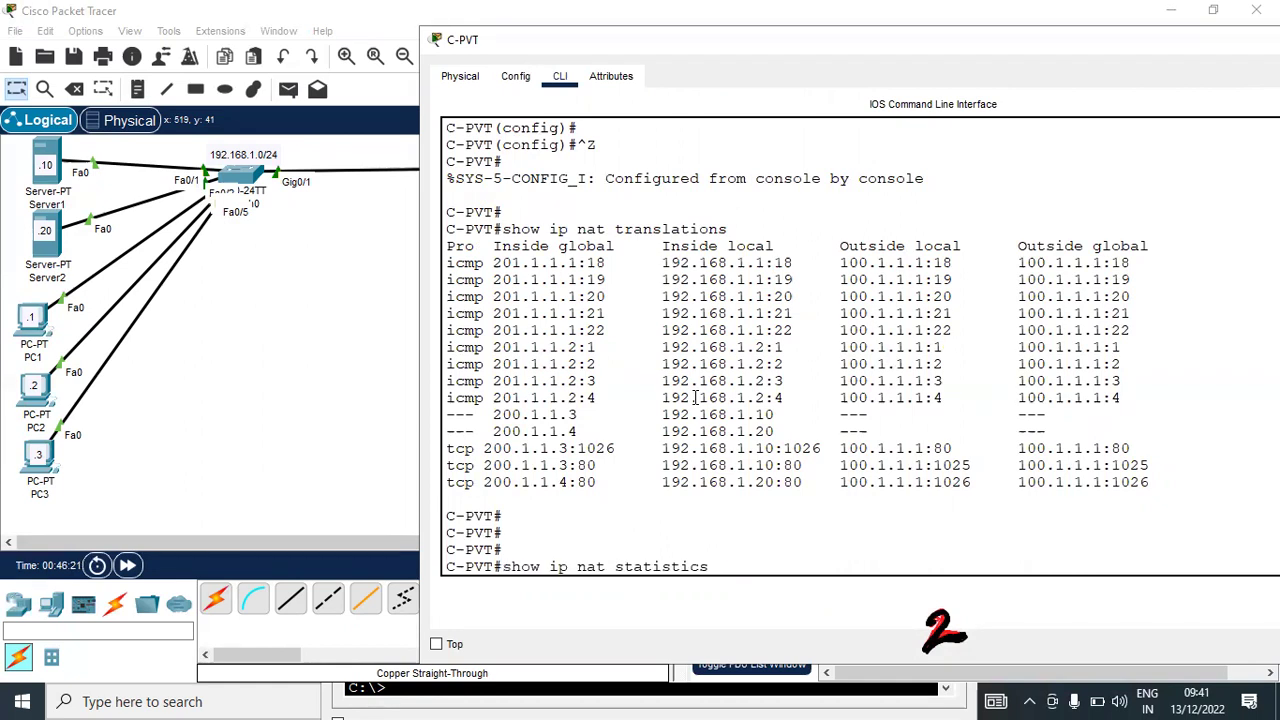
Show NAT statistics and highlight pool test's 201.1.1.1–201.1.1.2 range and 2 total addresses
{"action": "key", "text": "Up"}
{"action": "key", "text": "Return"}
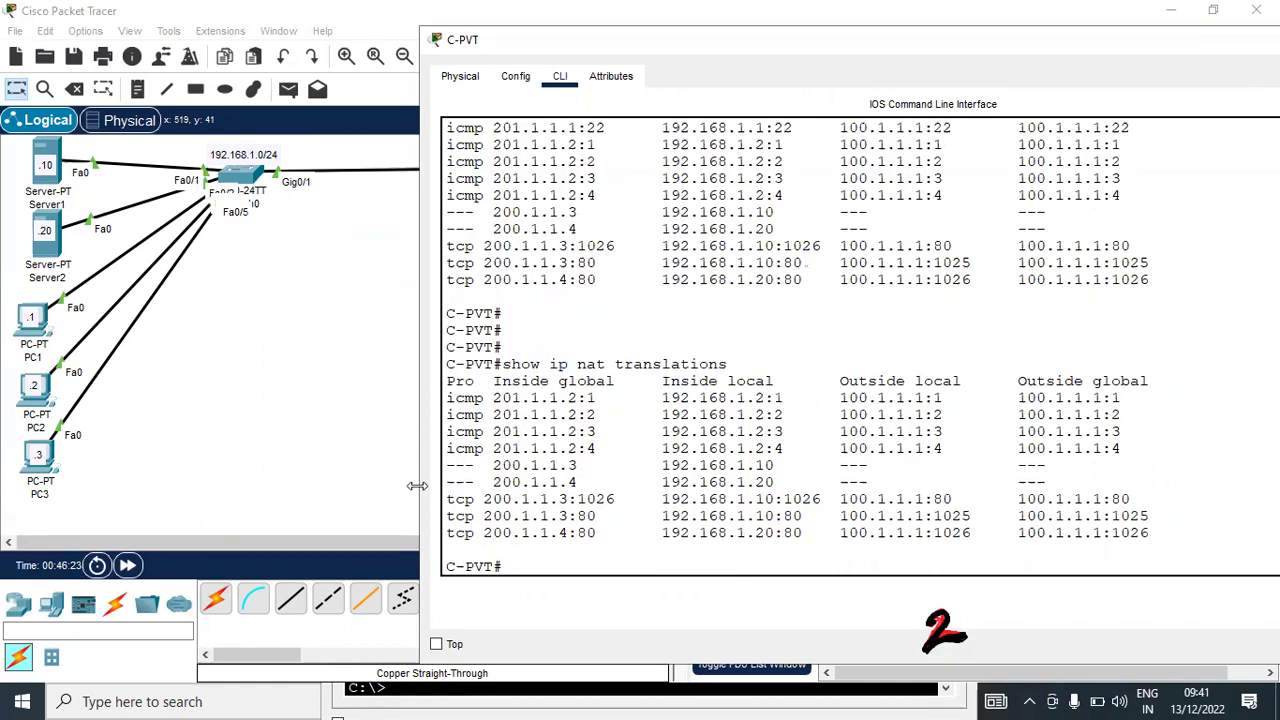
{"action": "key", "text": "Up"}
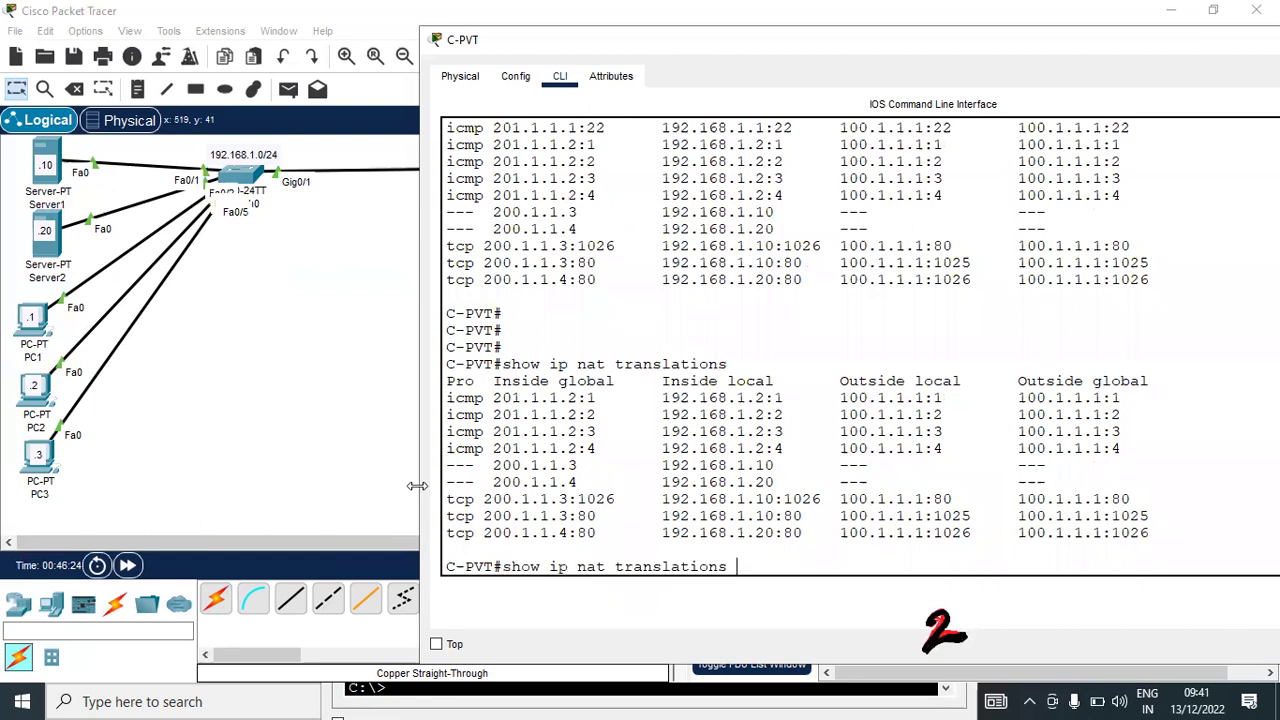
{"action": "key", "text": "Up"}
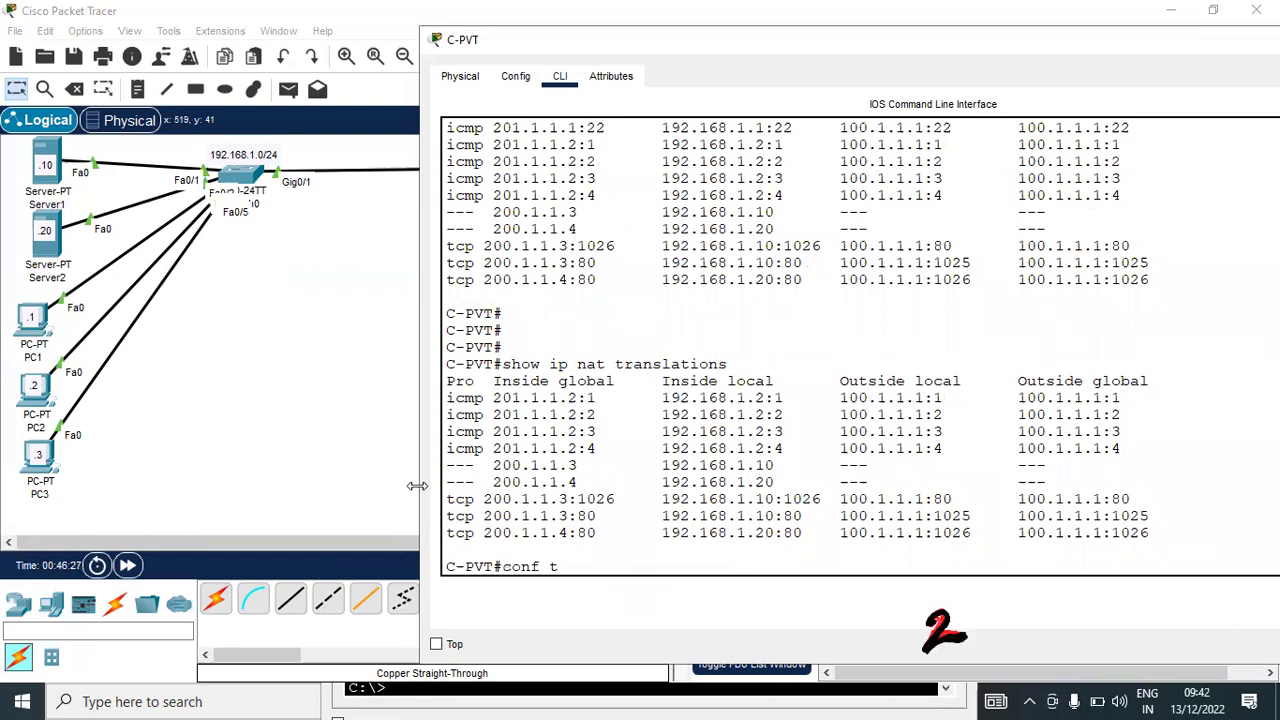
{"action": "key", "text": "Up"}
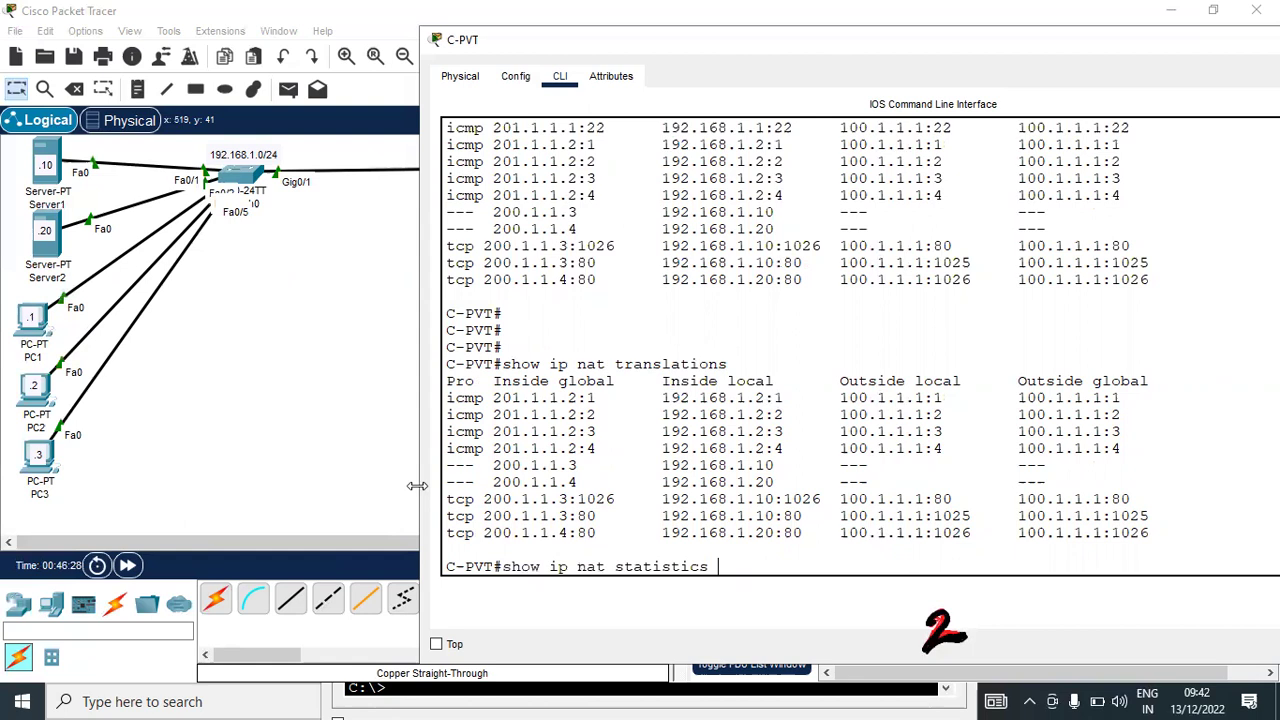
{"action": "key", "text": "Return"}
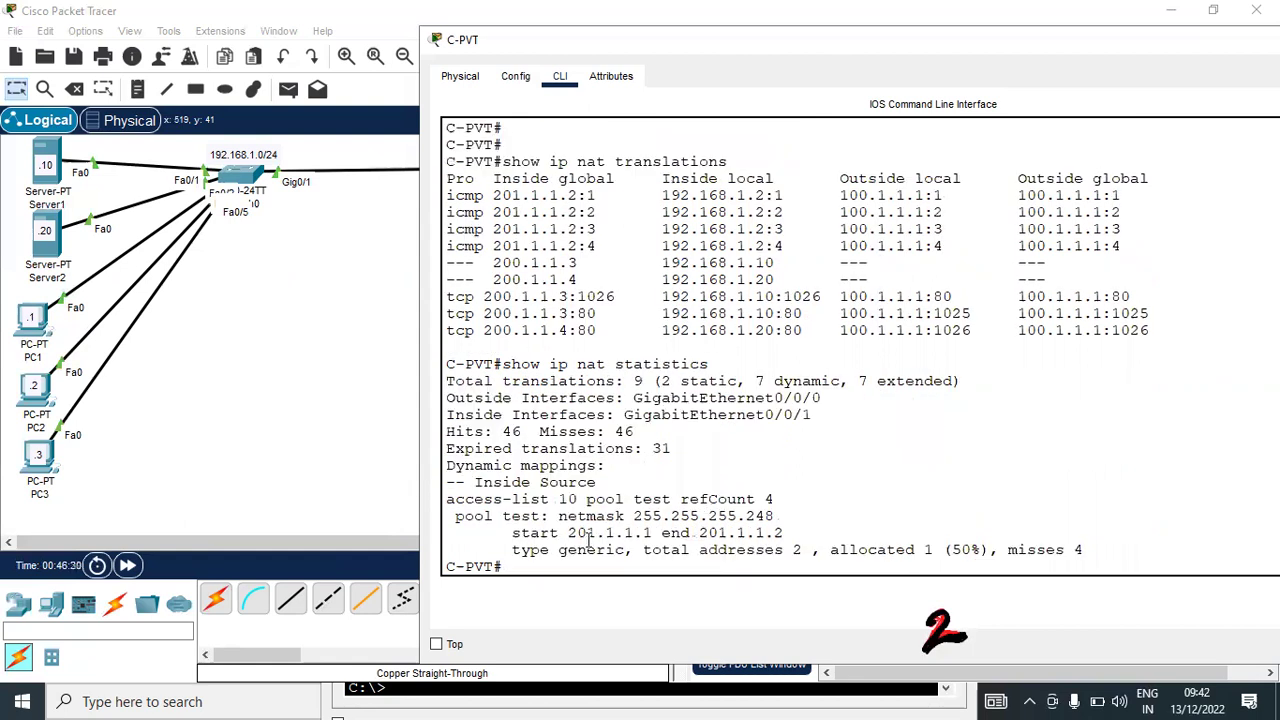
{"action": "double_click", "coordinate": [595, 532]}
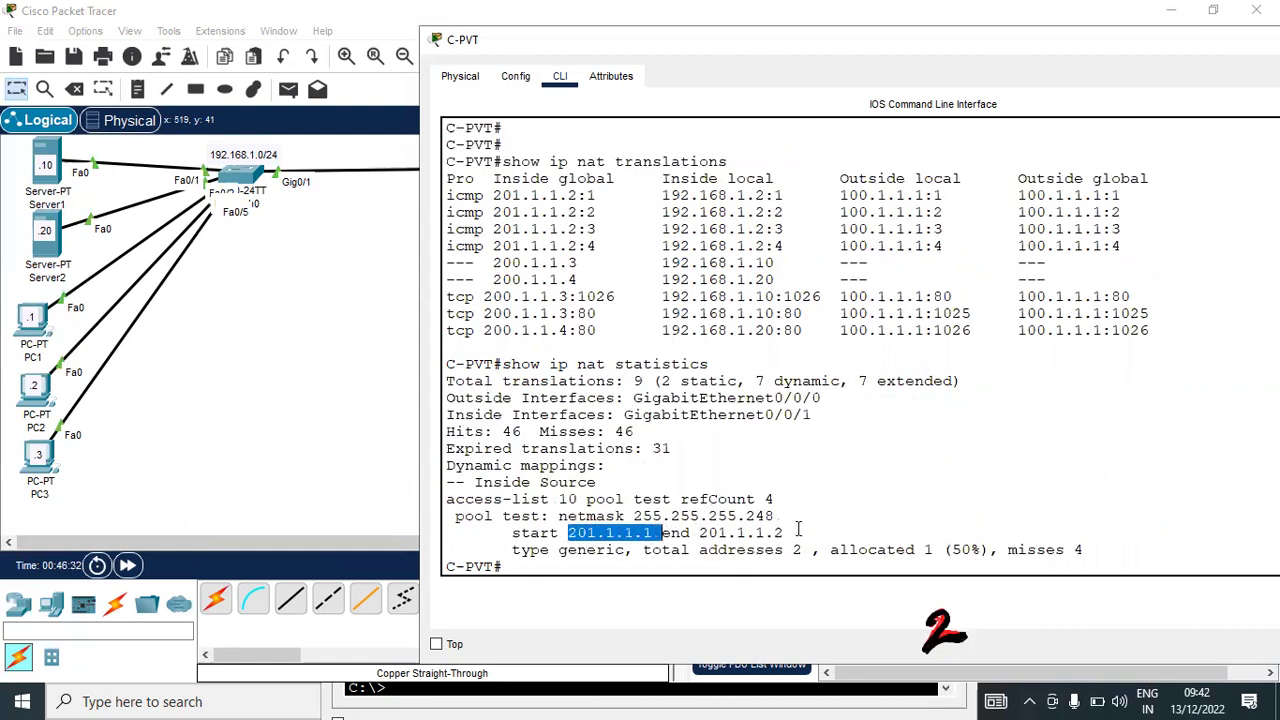
{"action": "double_click", "coordinate": [740, 532]}
{"action": "left_click_drag", "start_coordinate": [822, 549], "coordinate": [790, 532]}
{"action": "left_click", "coordinate": [855, 508]}
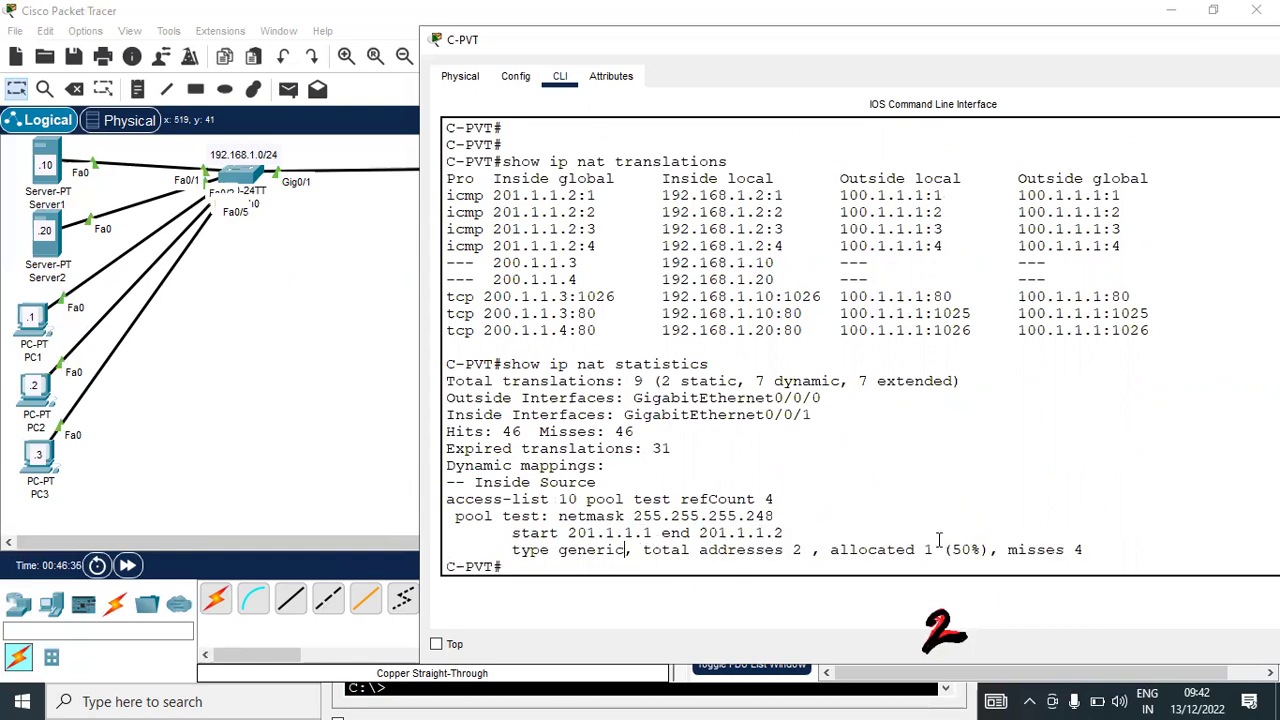
Rerun ping 100.1.1.1 from PC3, PC1 and PC2, then close PC2's window after it times out
{"action": "left_click", "coordinate": [107, 463]}
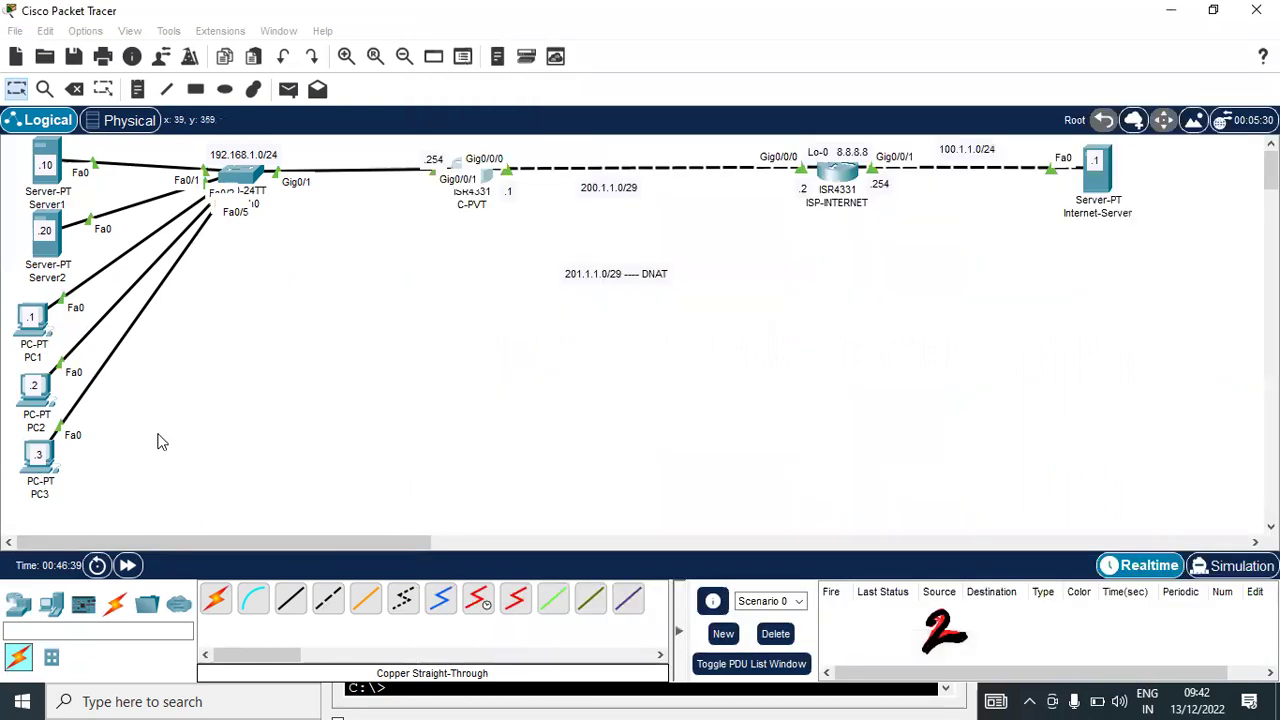
{"action": "key", "text": "Up"}
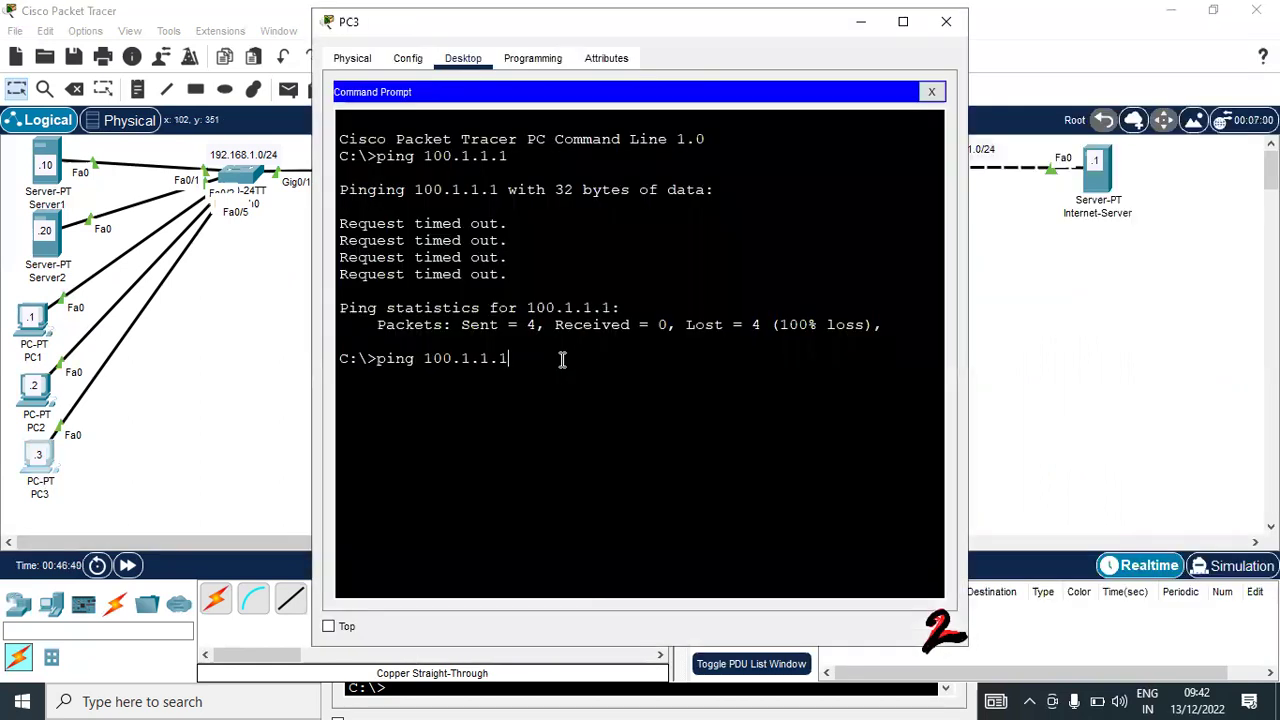
{"action": "key", "text": "Return"}
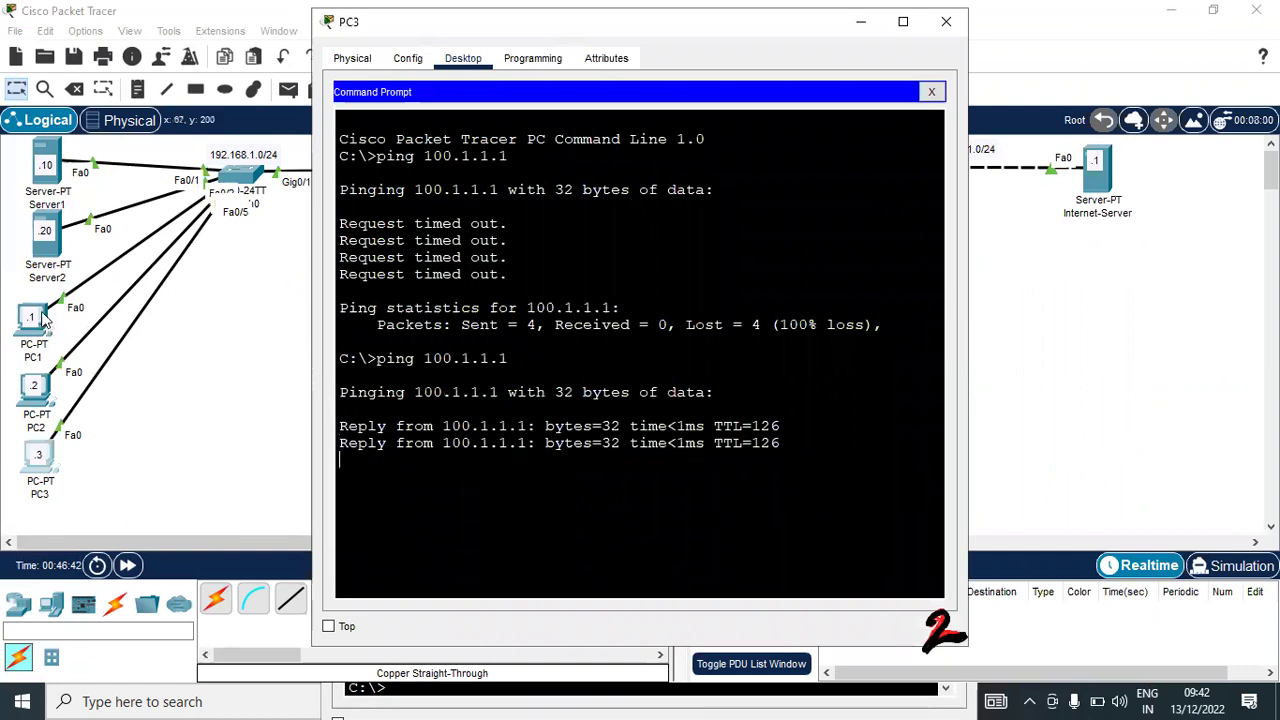
{"action": "left_click", "coordinate": [42, 318]}
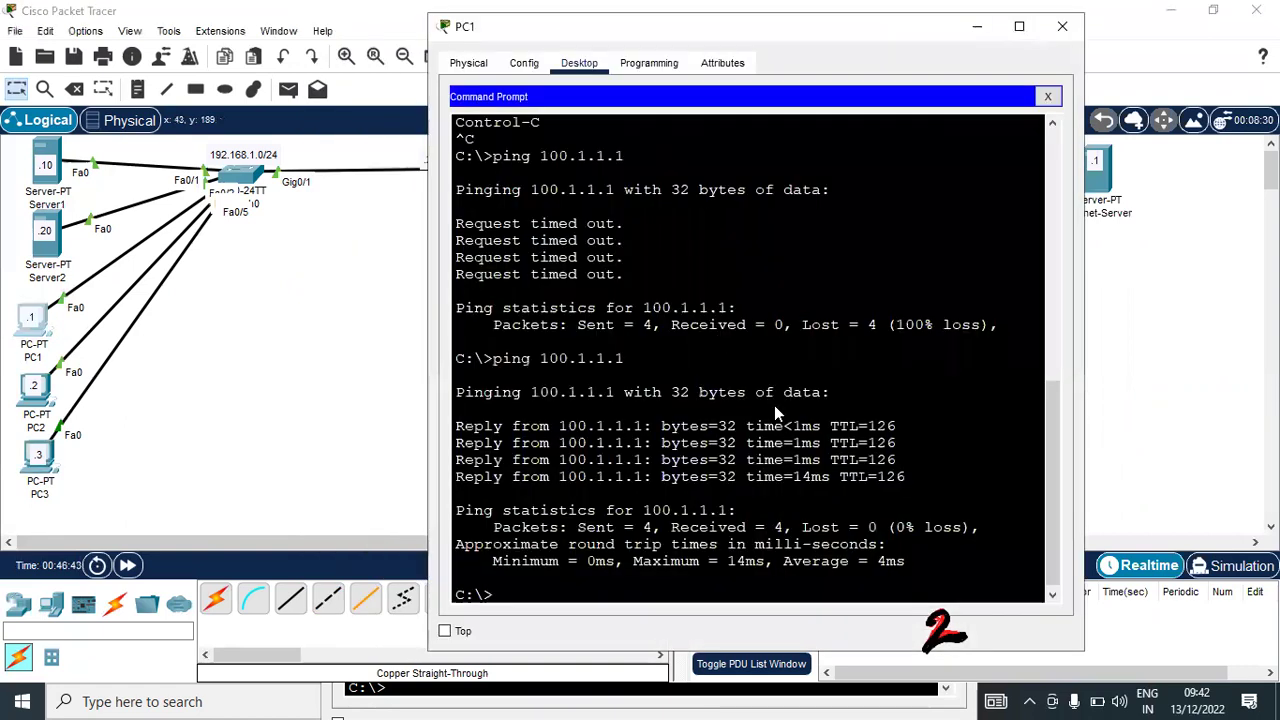
{"action": "key", "text": "Up"}
{"action": "key", "text": "Return"}
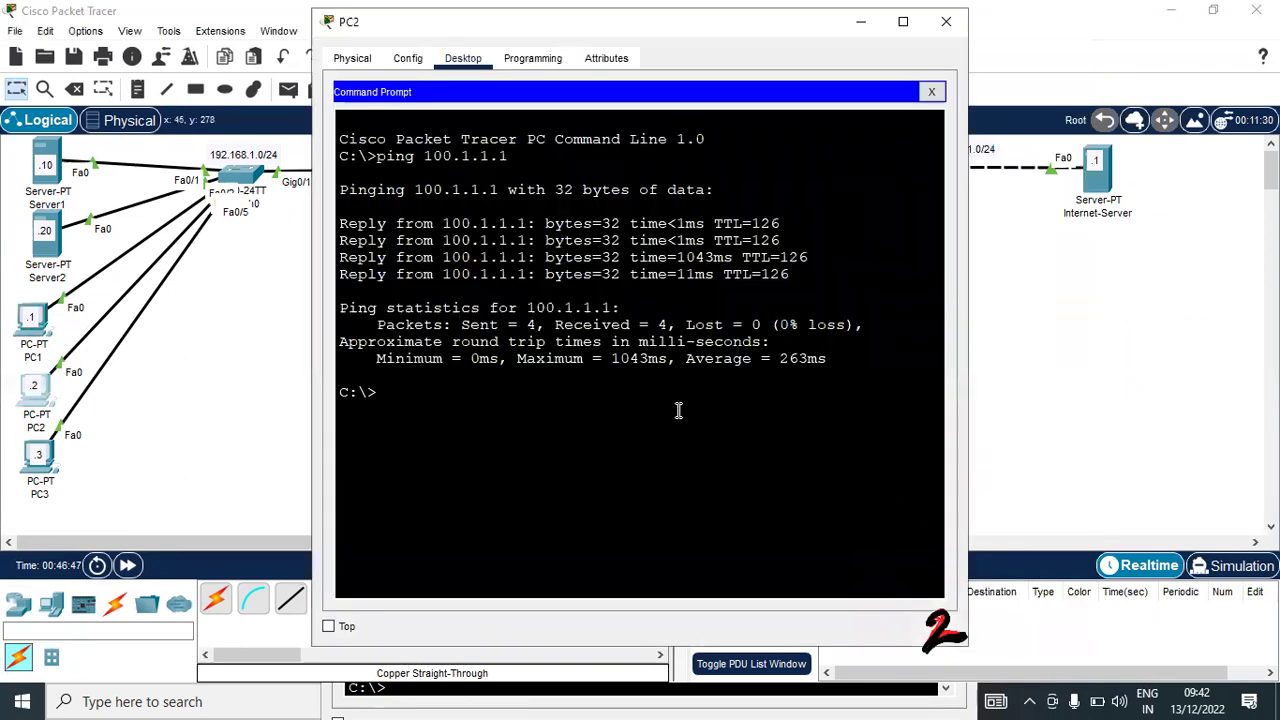
{"action": "key", "text": "Up"}
{"action": "key", "text": "Return"}
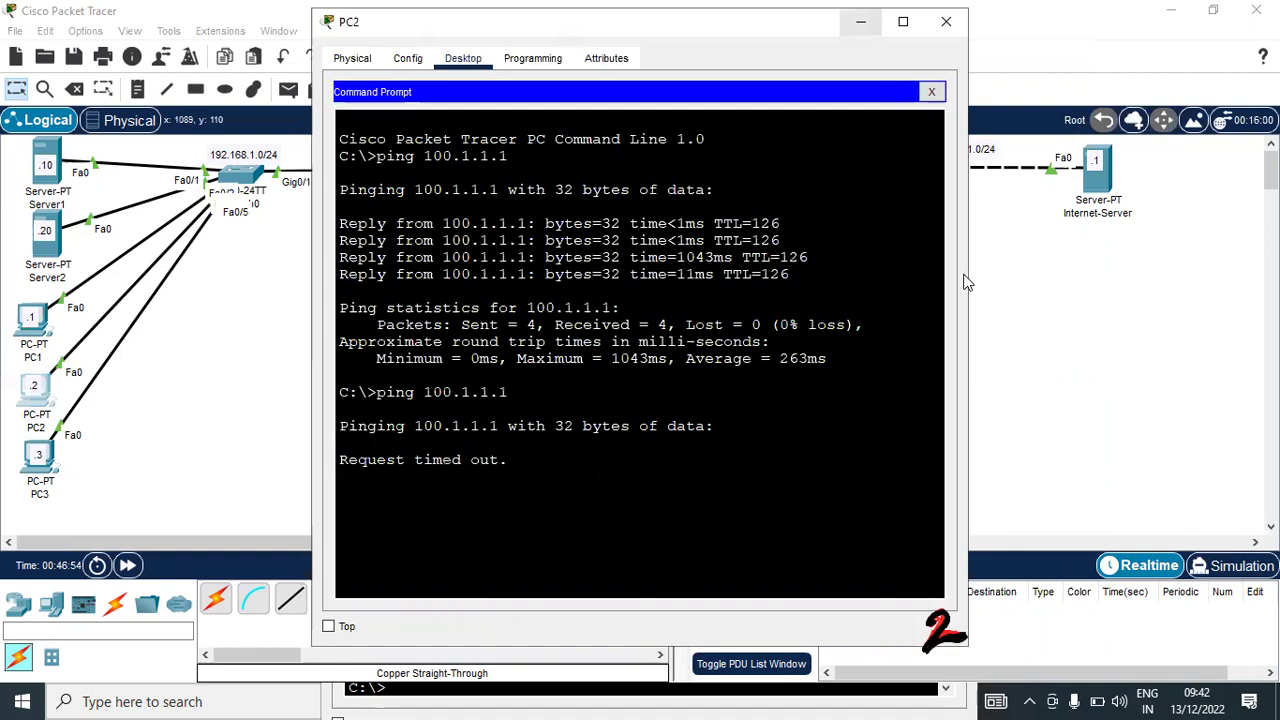
{"action": "left_click", "coordinate": [983, 333]}
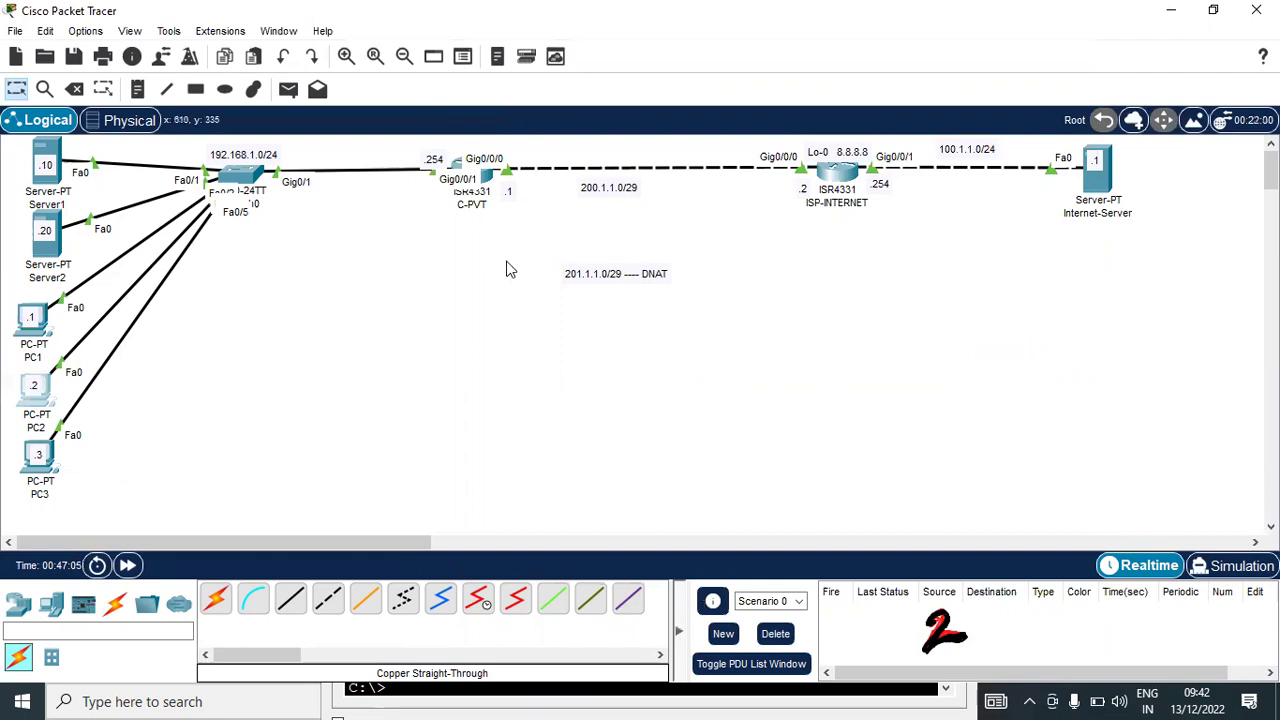
On C-PVT, run 'clear ip nat translation *' to flush all NAT translations
{"action": "key", "text": "alt+Tab"}
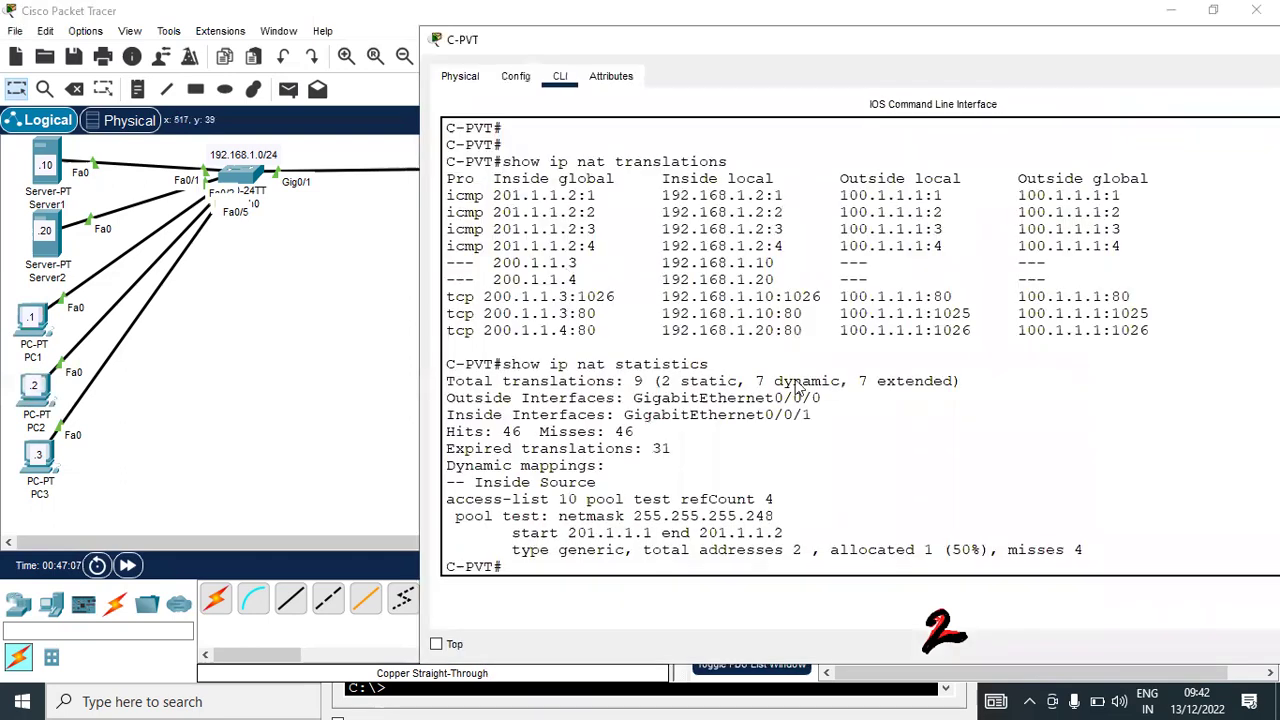
{"action": "key", "text": "Return"}
{"action": "key", "text": "Return"}
{"action": "key", "text": "Return"}
{"action": "key", "text": "Return"}
{"action": "key", "text": "Return"}
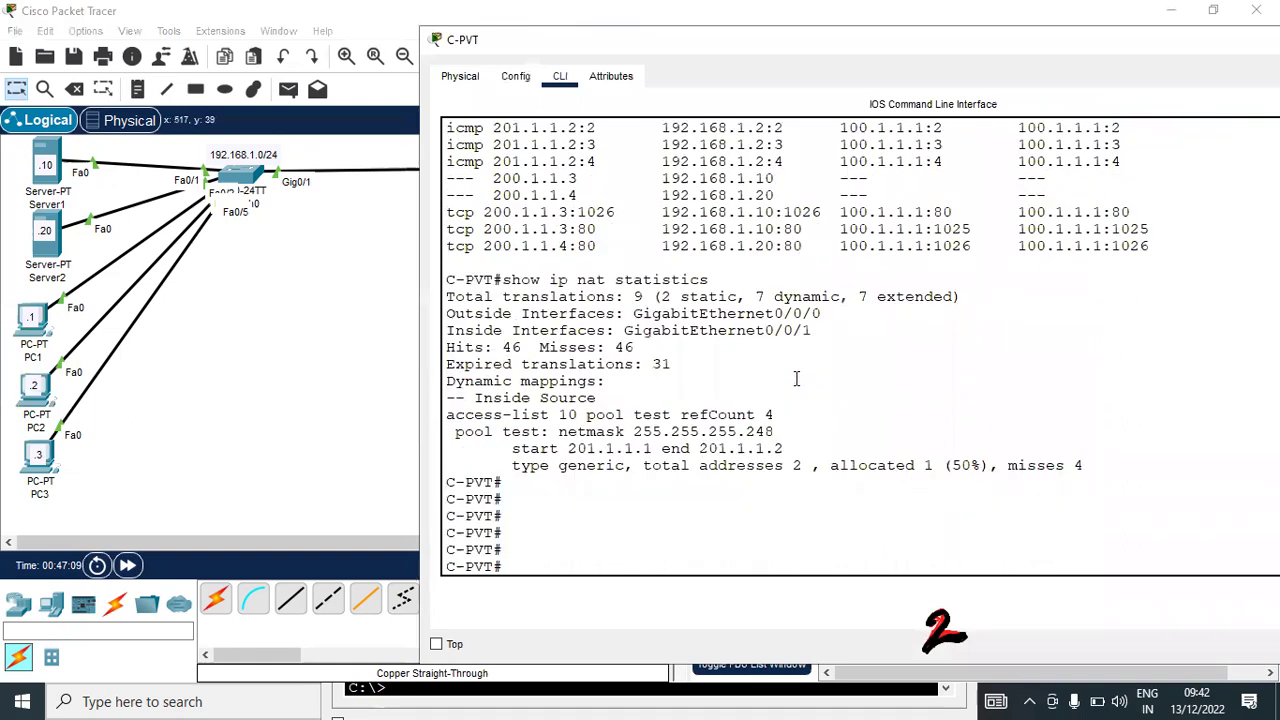
{"action": "type", "text": "cle"}
{"action": "key", "text": "Tab"}
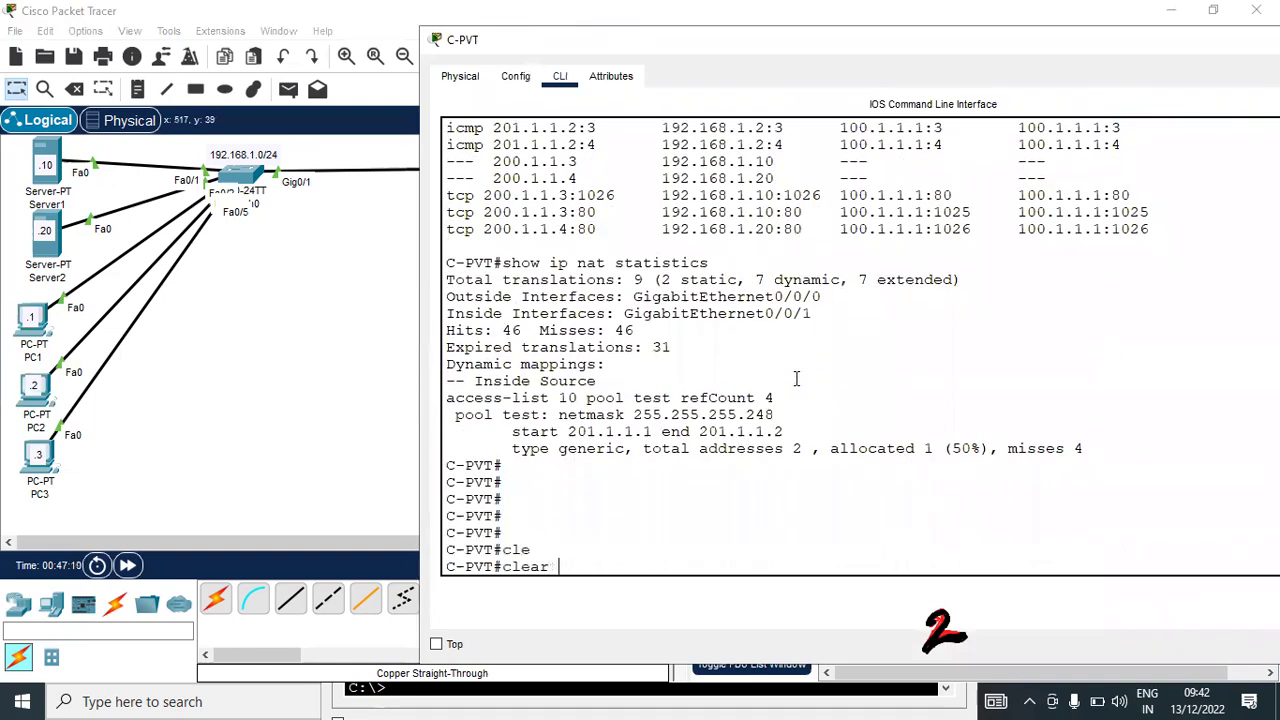
{"action": "type", "text": "ip na"}
{"action": "type", "text": "t"}
{"action": "key", "text": "Tab"}
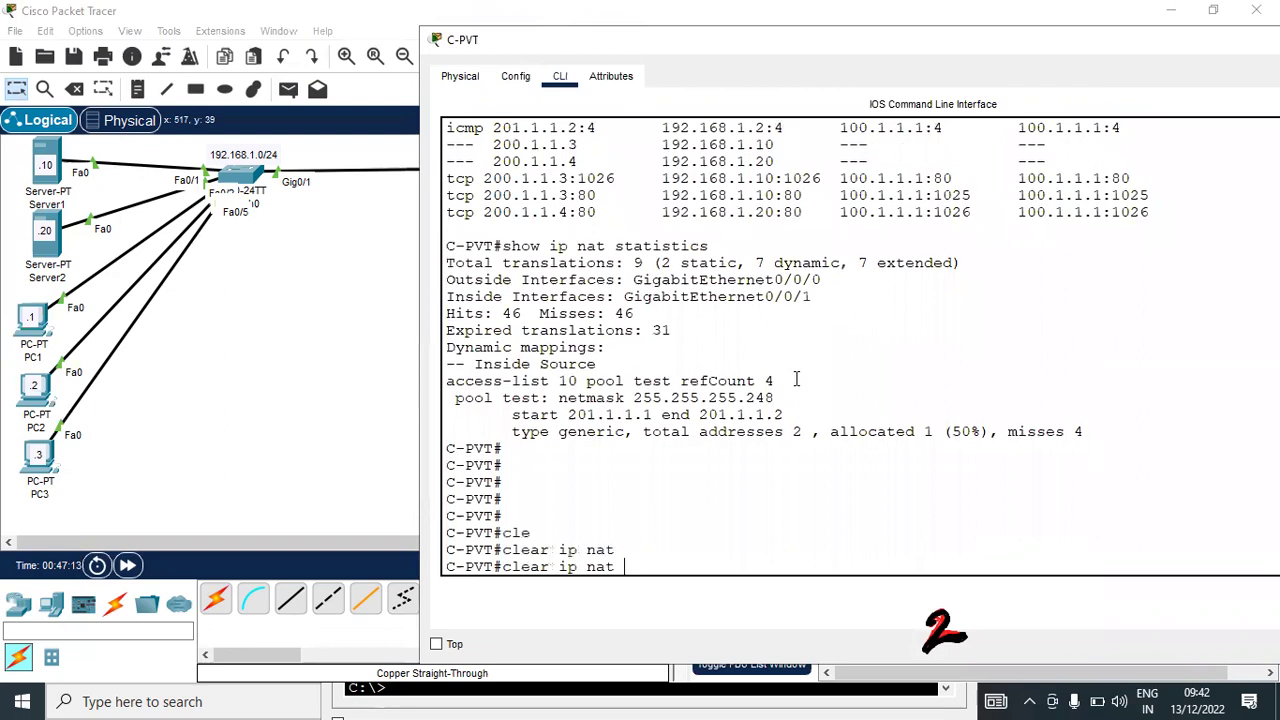
{"action": "type", "text": "tr"}
{"action": "key", "text": "Tab"}
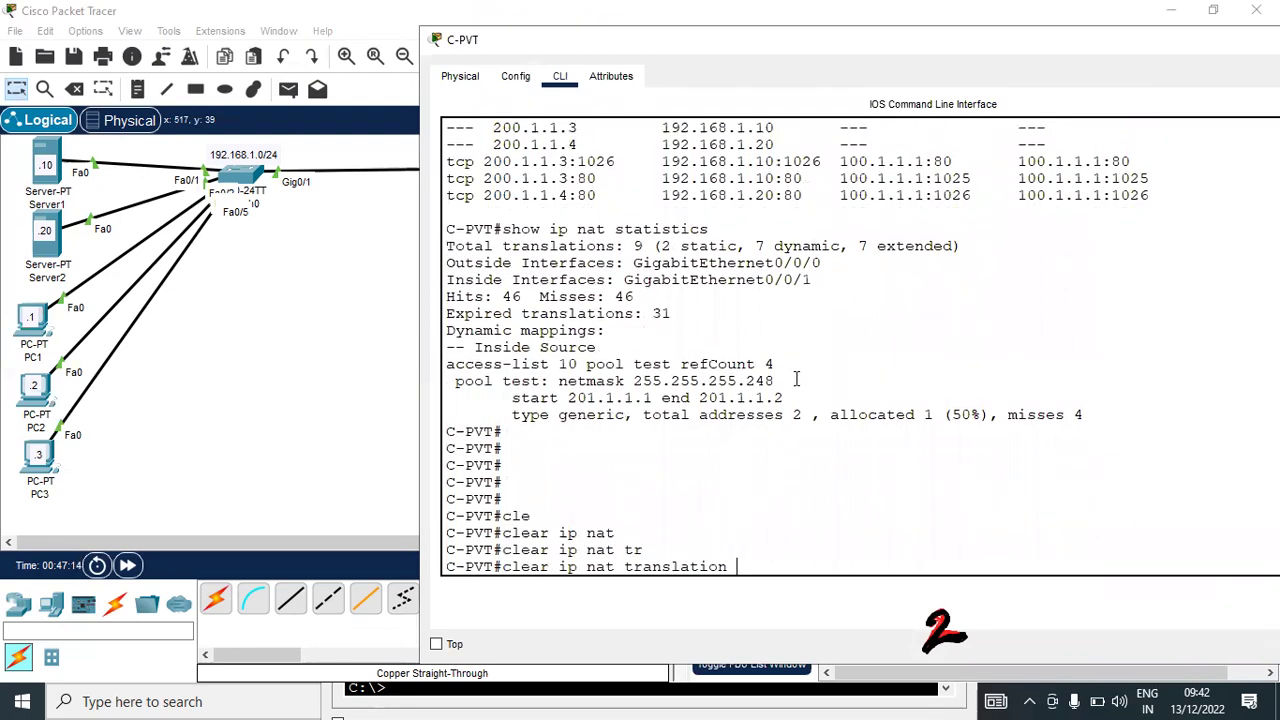
{"action": "type", "text": "*"}
{"action": "key", "text": "Return"}
{"action": "key", "text": "Return"}
{"action": "key", "text": "Return"}
{"action": "key", "text": "Return"}
{"action": "key", "text": "Return"}
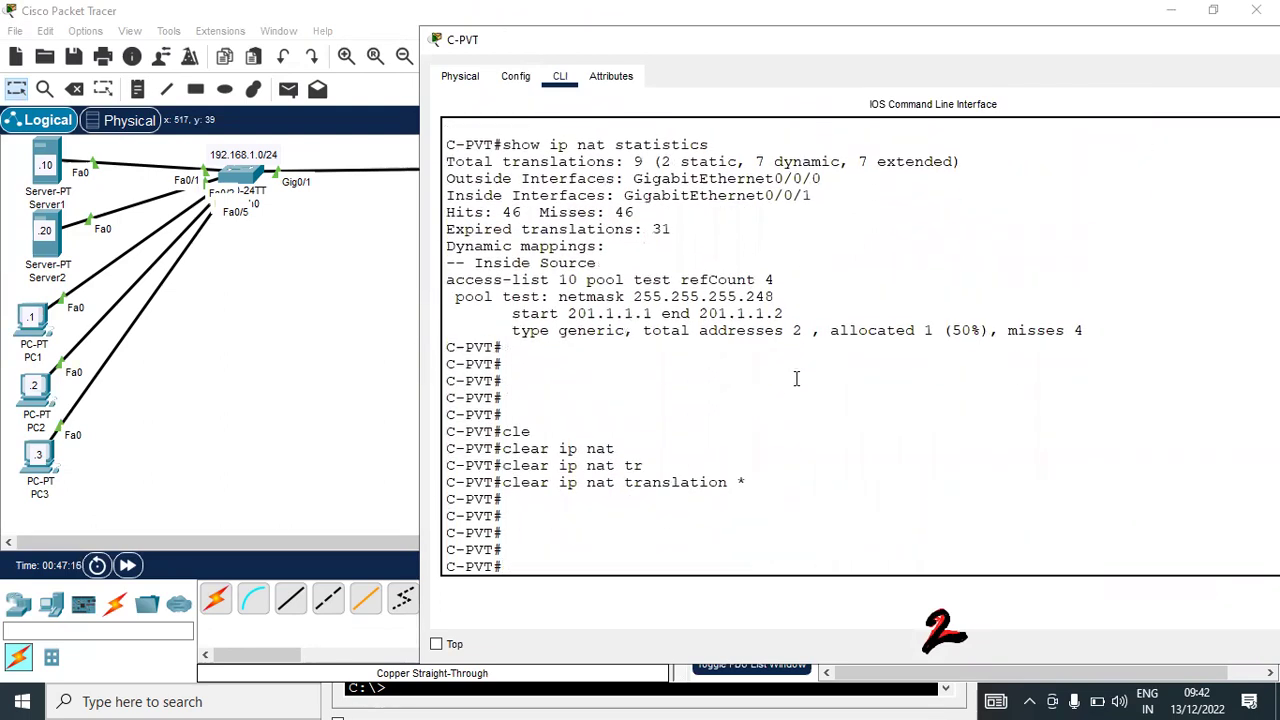
{"action": "type", "text": "conf t"}
{"action": "key", "text": "Return"}
{"action": "key", "text": "Return"}
Remove the 'ip nat inside source list 10 pool test' rule from C-PVT
{"action": "type", "text": "ip nat inside source list 10 pool test"}
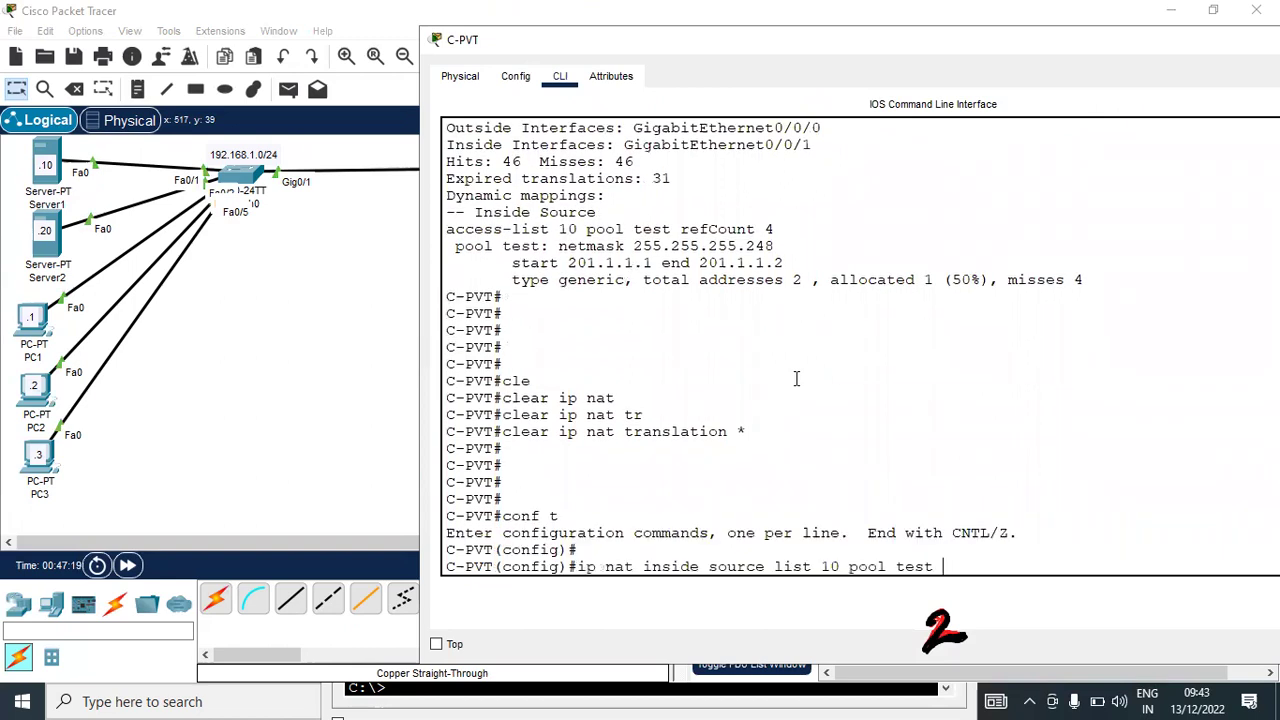
{"action": "key", "text": "Up"}
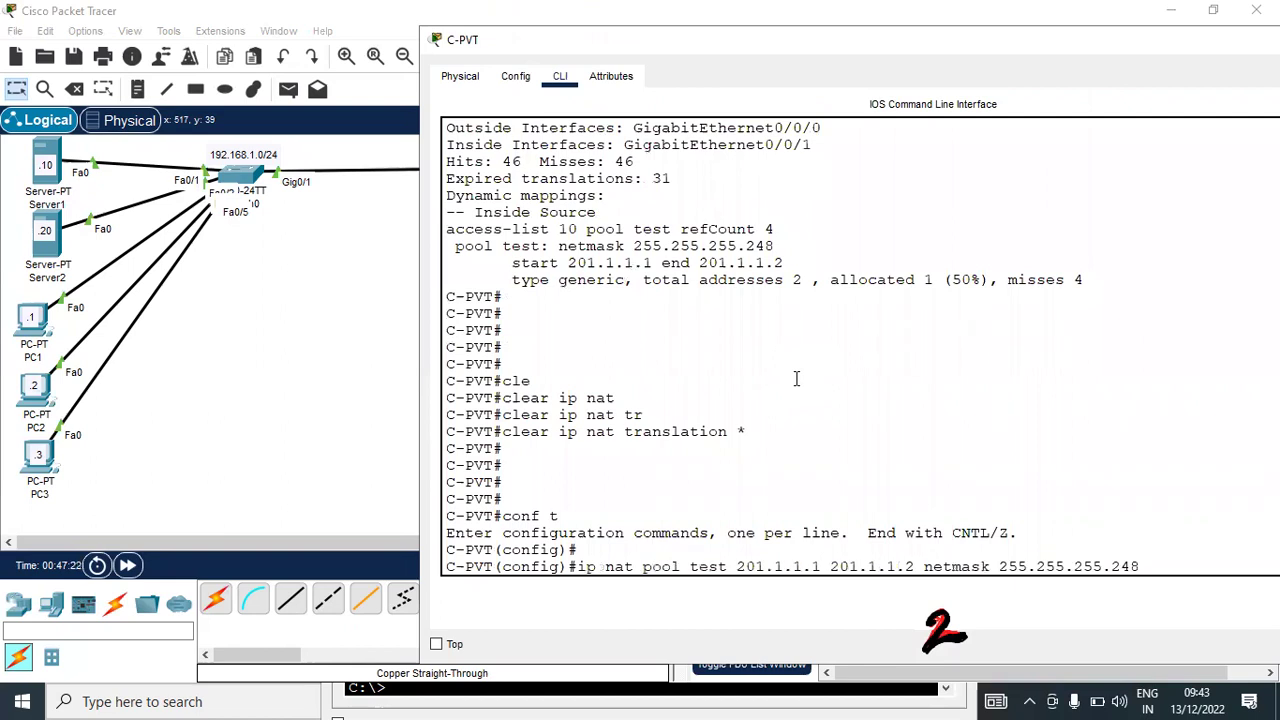
{"action": "key", "text": "Up"}
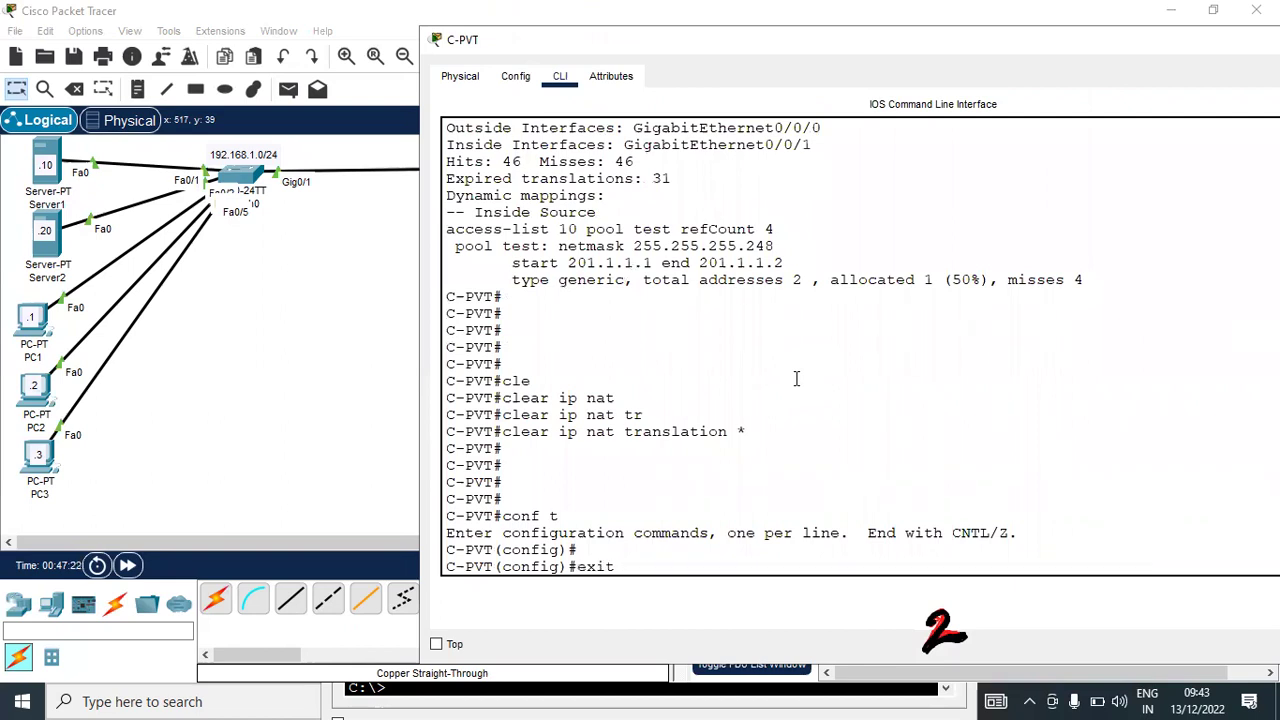
{"action": "key", "text": "Down"}
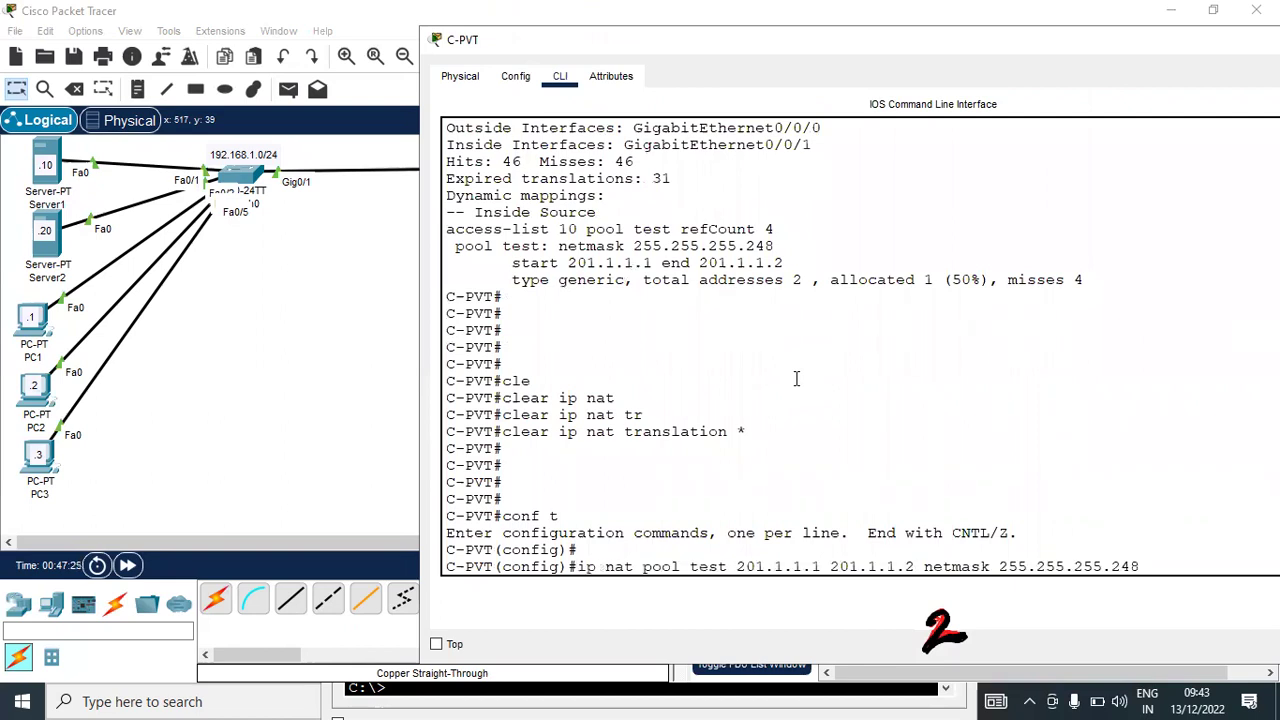
{"action": "key", "text": "Up"}
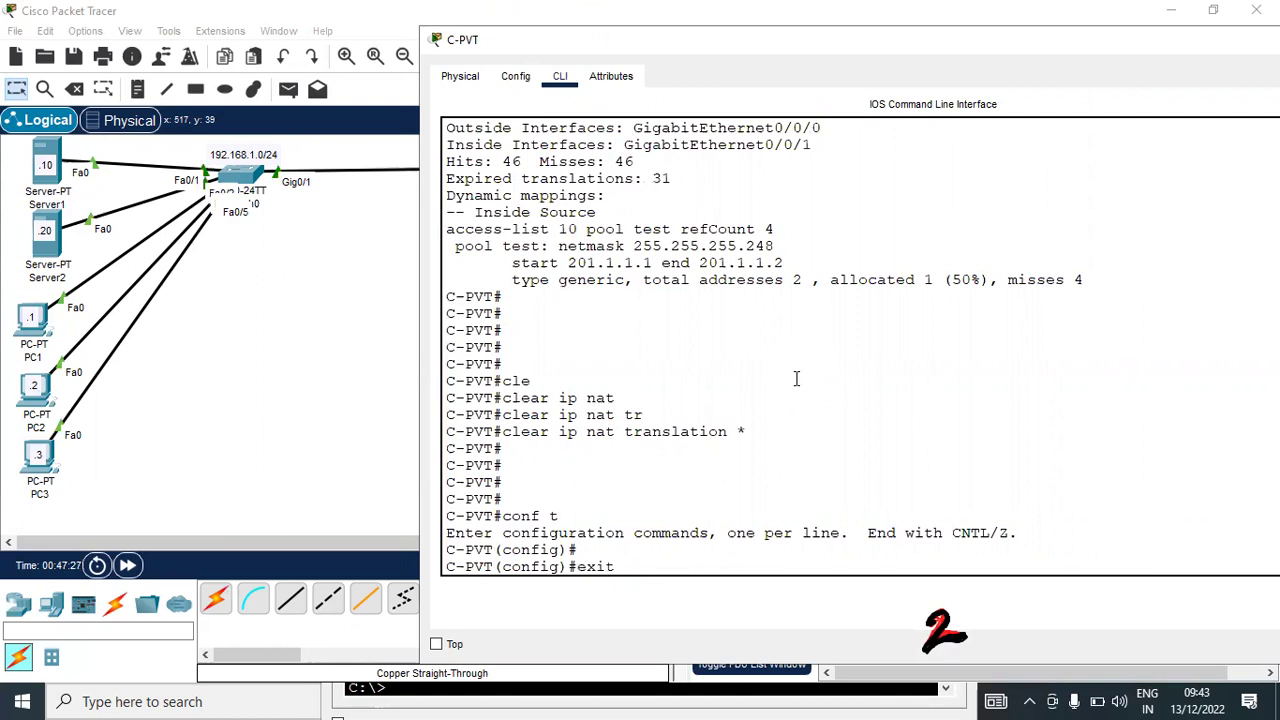
{"action": "key", "text": "Down"}
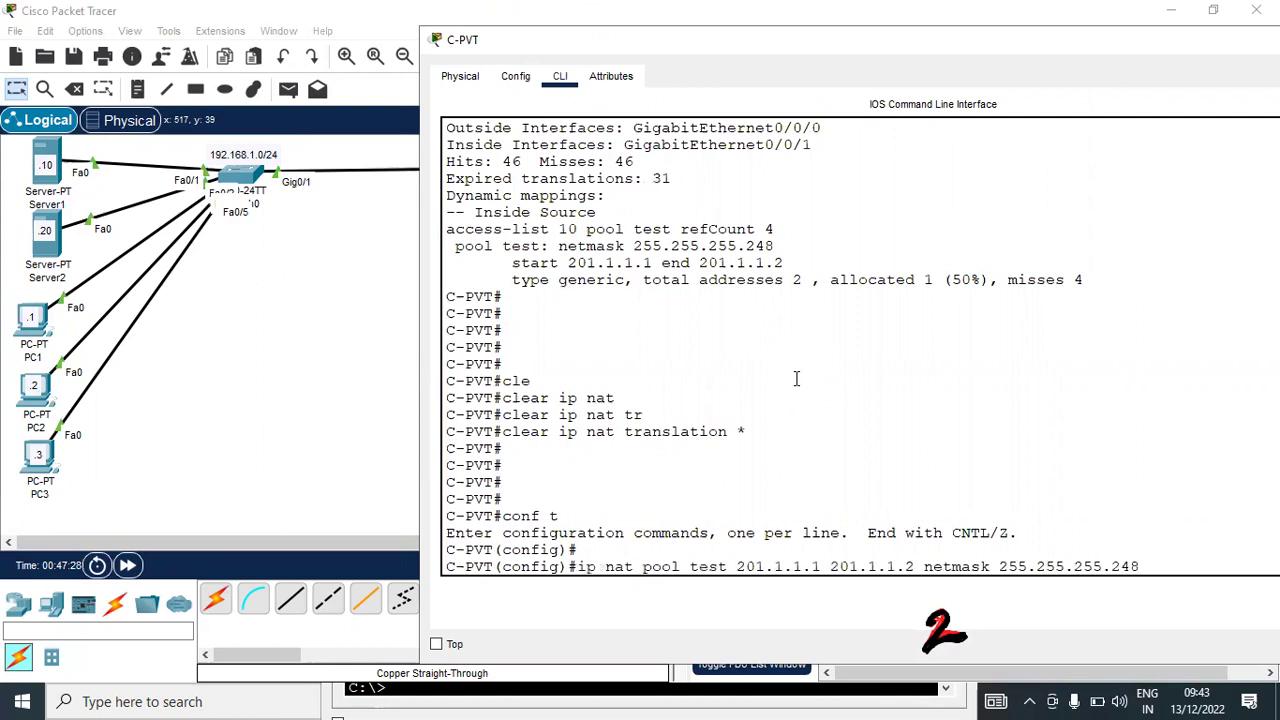
{"action": "key", "text": "Down"}
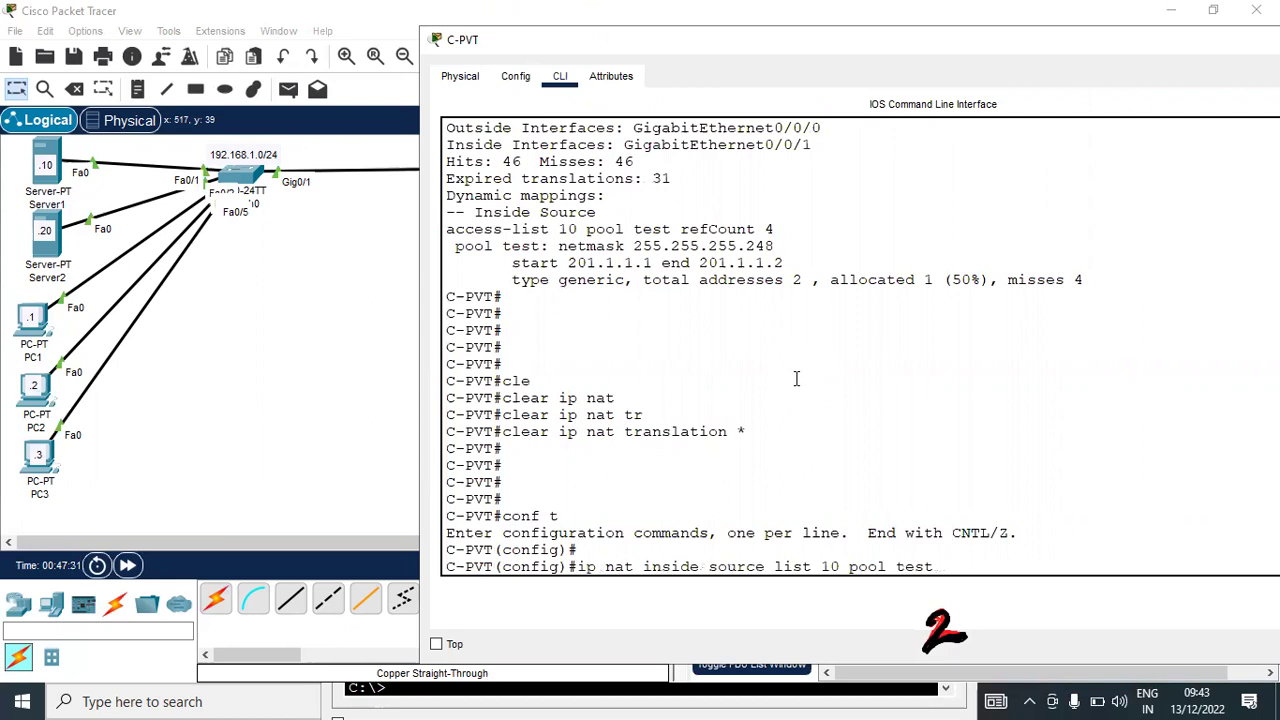
{"action": "key", "text": "Down"}
{"action": "type", "text": "no"}
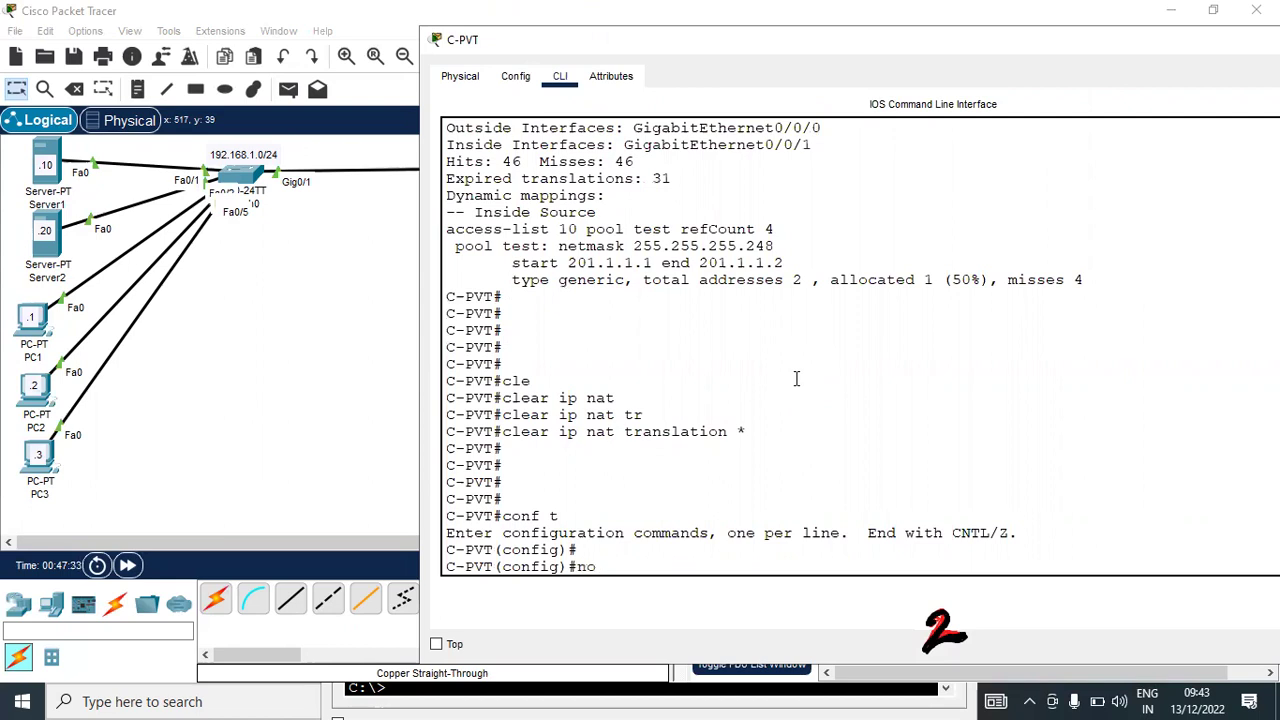
{"action": "key", "text": "BackSpace"}
{"action": "key", "text": "BackSpace"}
{"action": "key", "text": "BackSpace"}
{"action": "key", "text": "Up"}
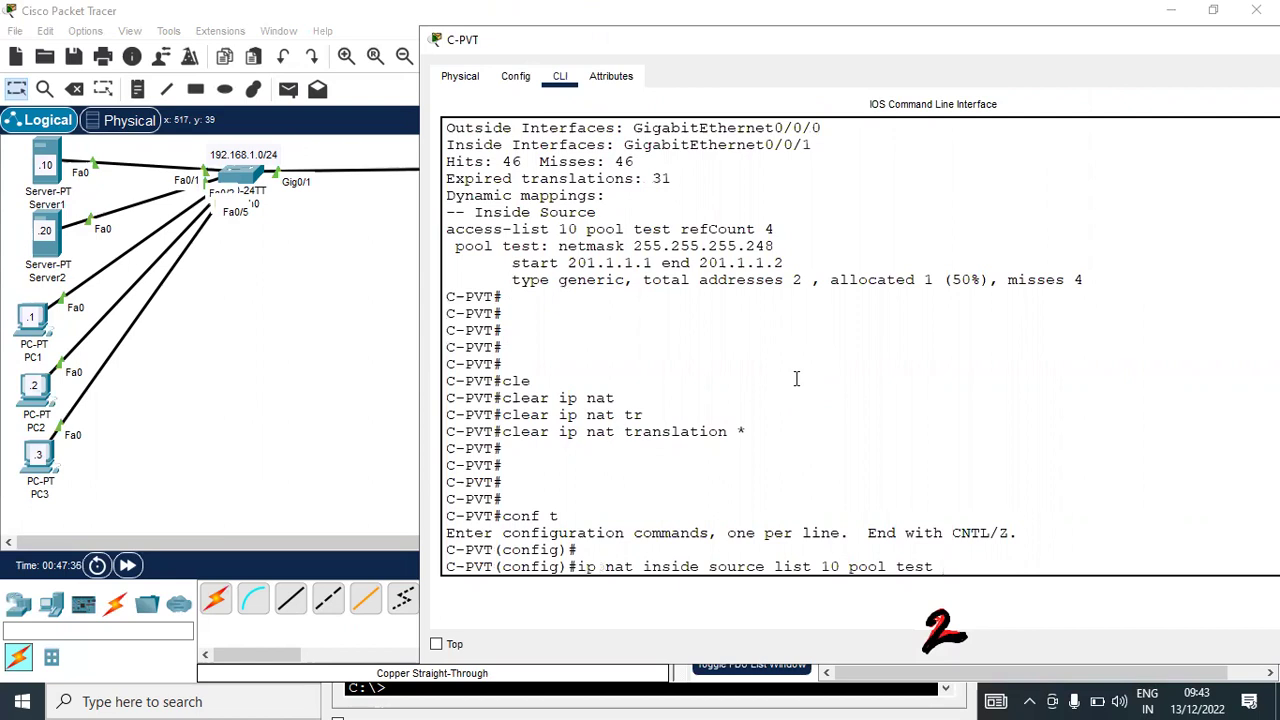
{"action": "key", "text": "ctrl+a"}
{"action": "type", "text": "no"}
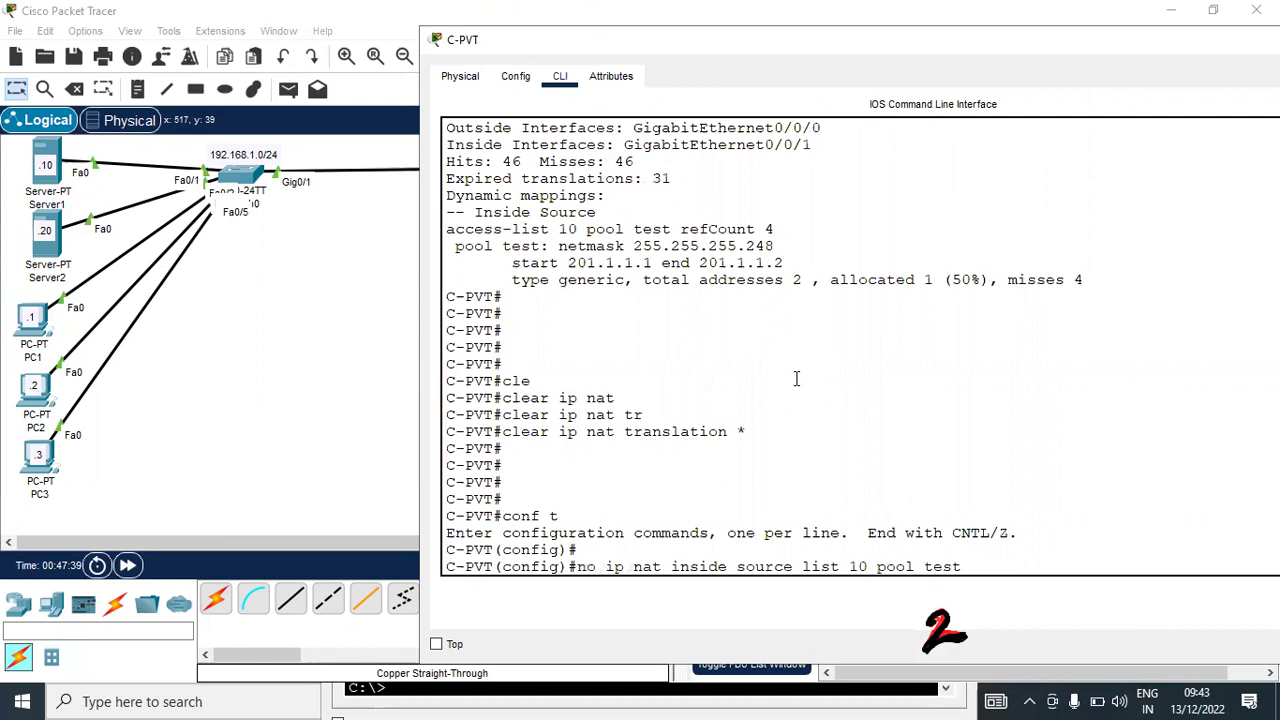
{"action": "key", "text": "Return"}
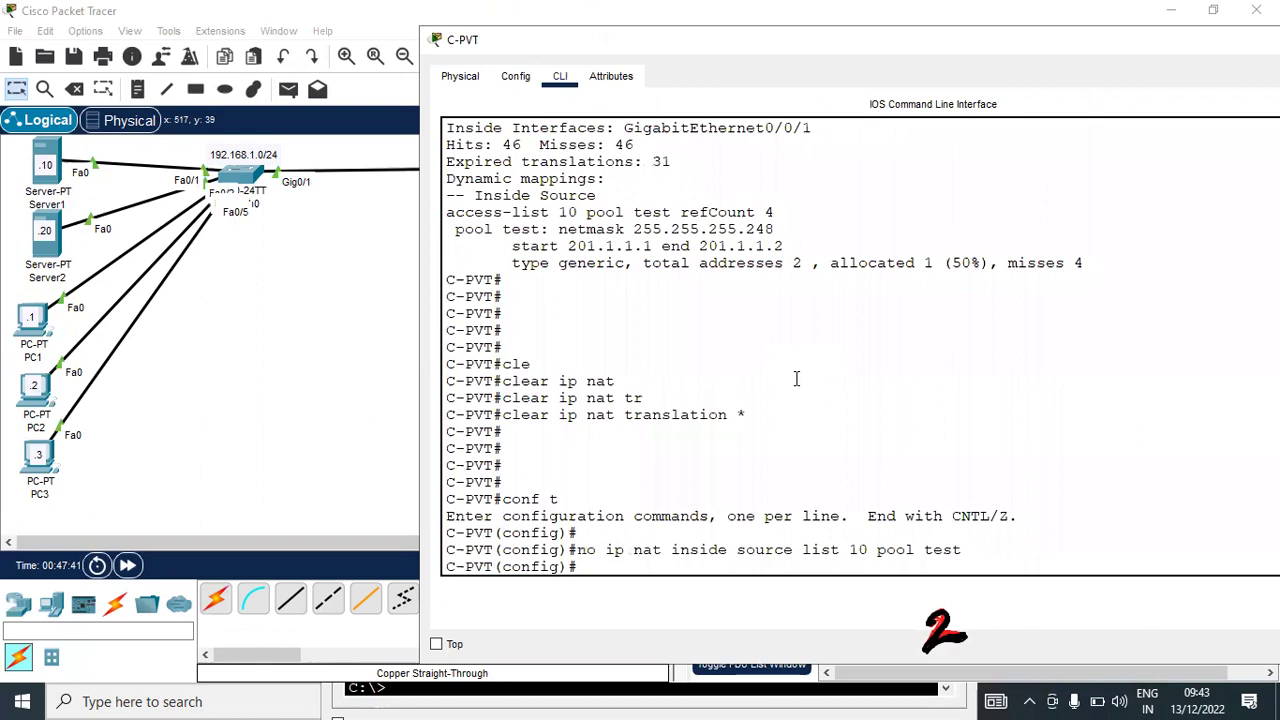
Remove the old NAT pool test (201.1.1.1–201.1.1.2, netmask 255.255.255.248)
{"action": "key", "text": "Up"}
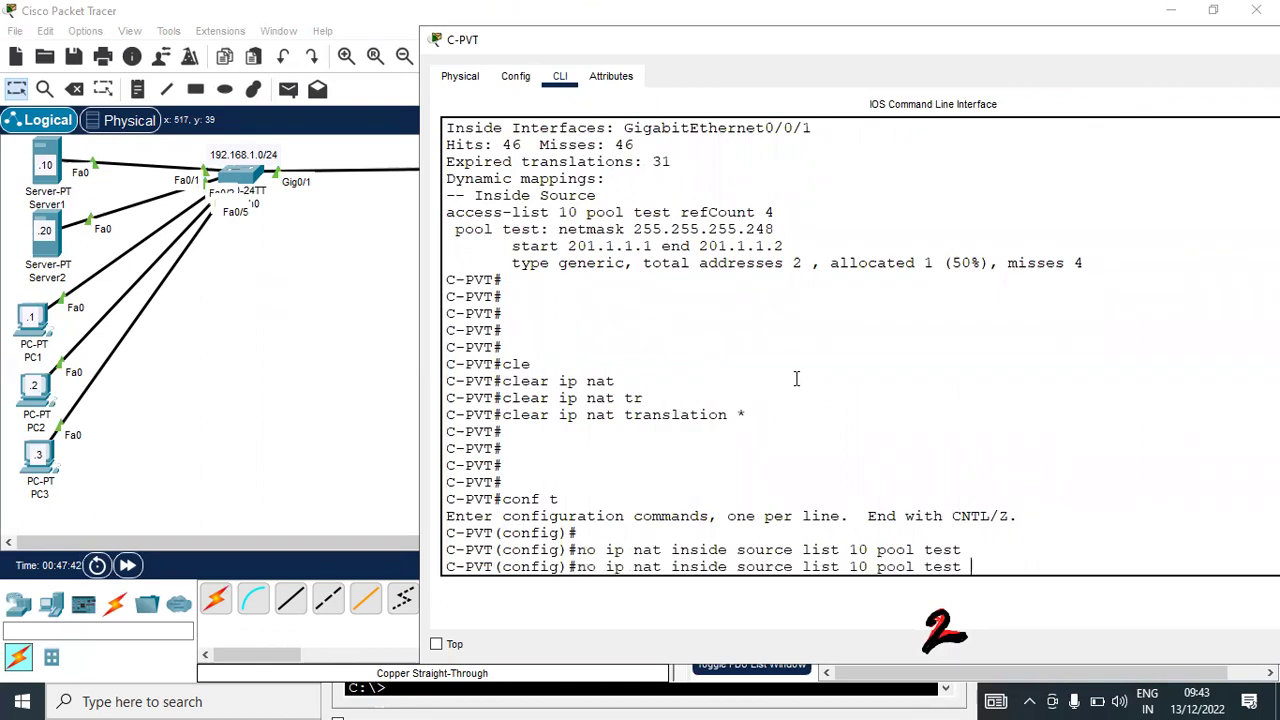
{"action": "key", "text": "Home"}
{"action": "key", "text": "Delete"}
{"action": "key", "text": "Delete"}
{"action": "key", "text": "Delete"}
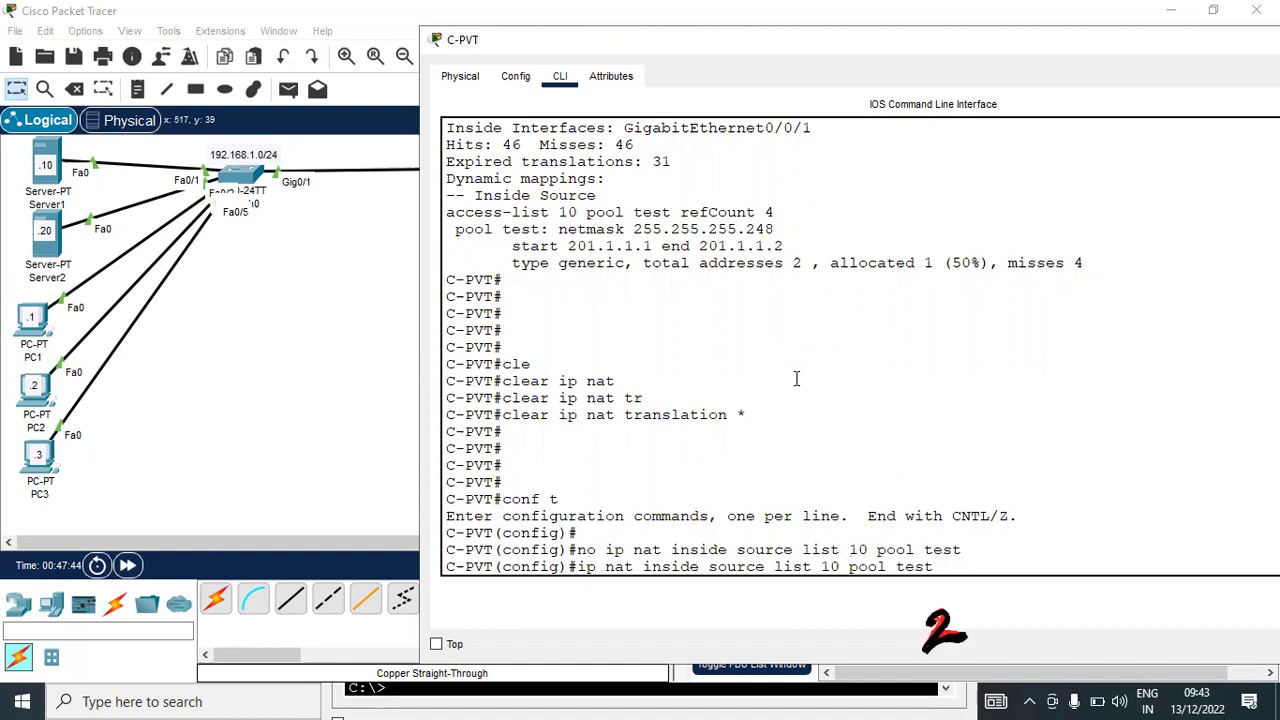
{"action": "key", "text": "Up"}
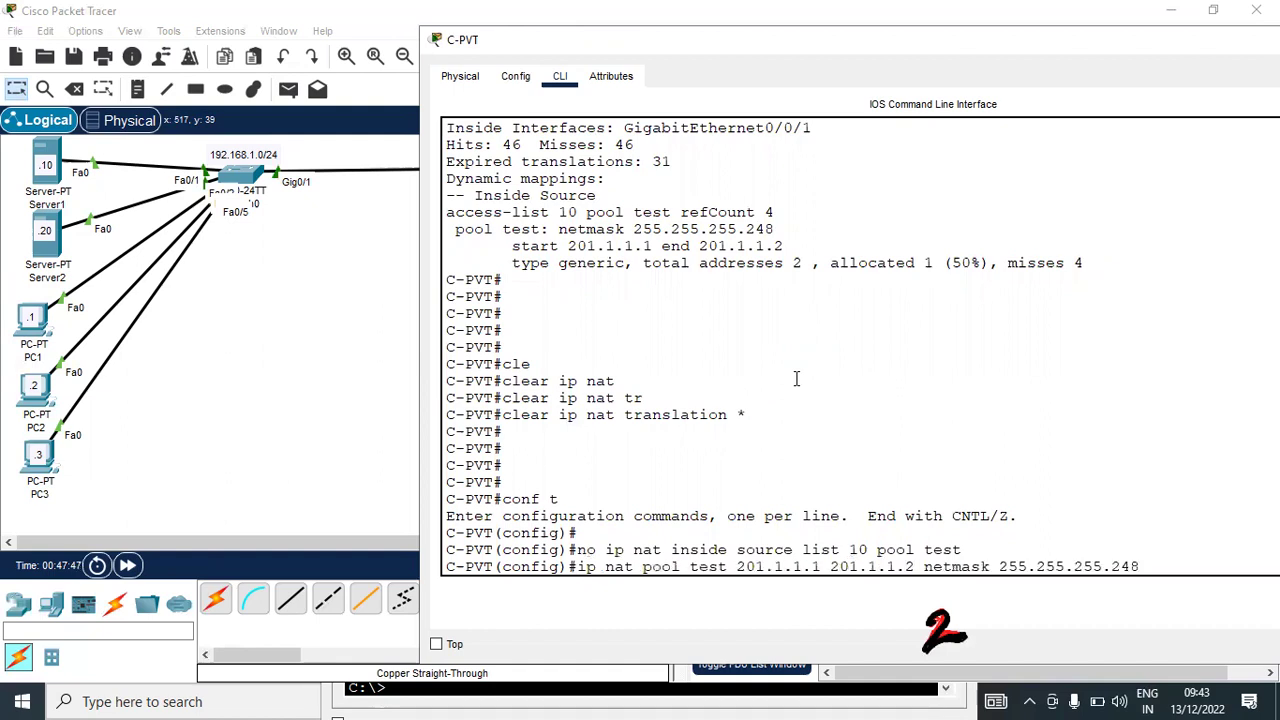
{"action": "key", "text": "Up"}
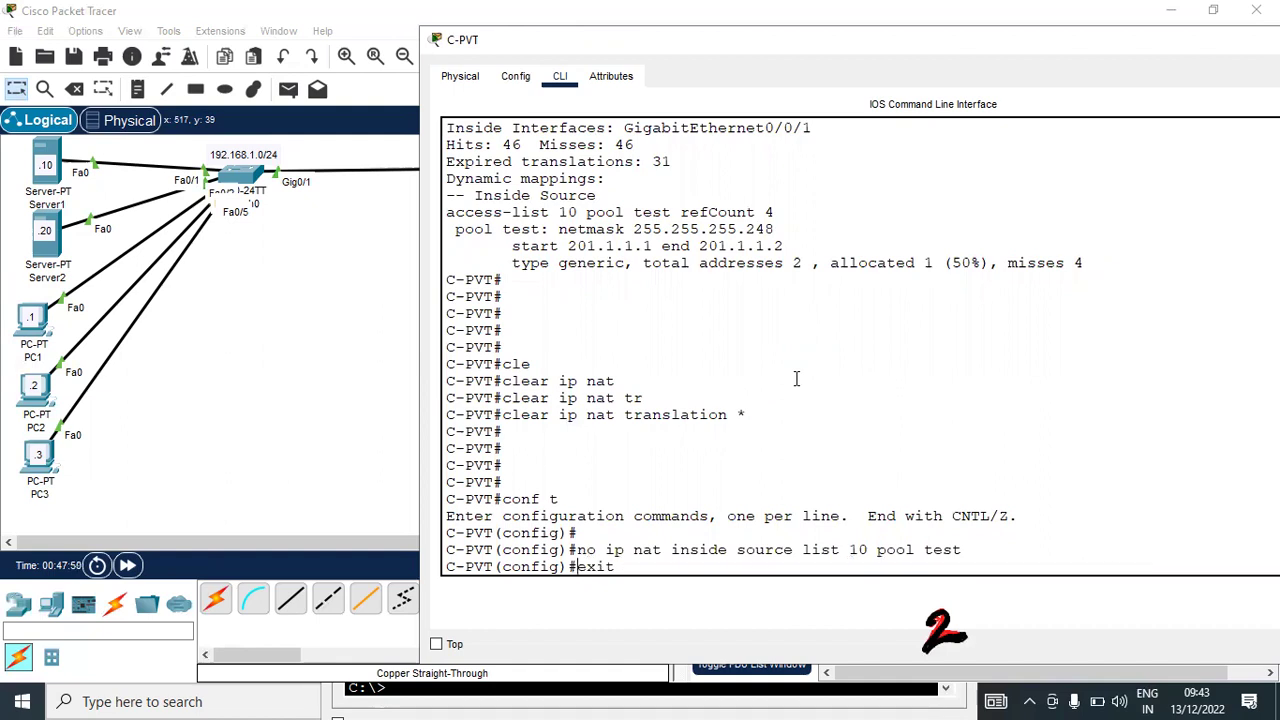
{"action": "key", "text": "Down"}
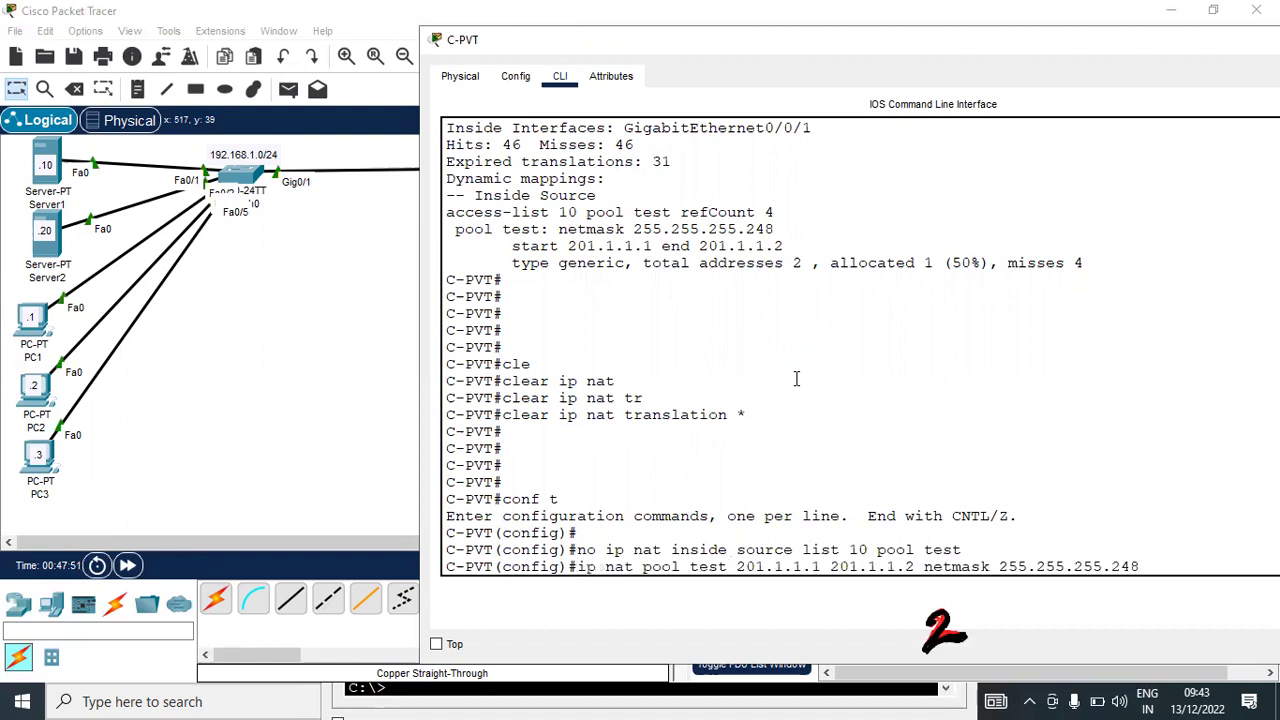
{"action": "key", "text": "Up"}
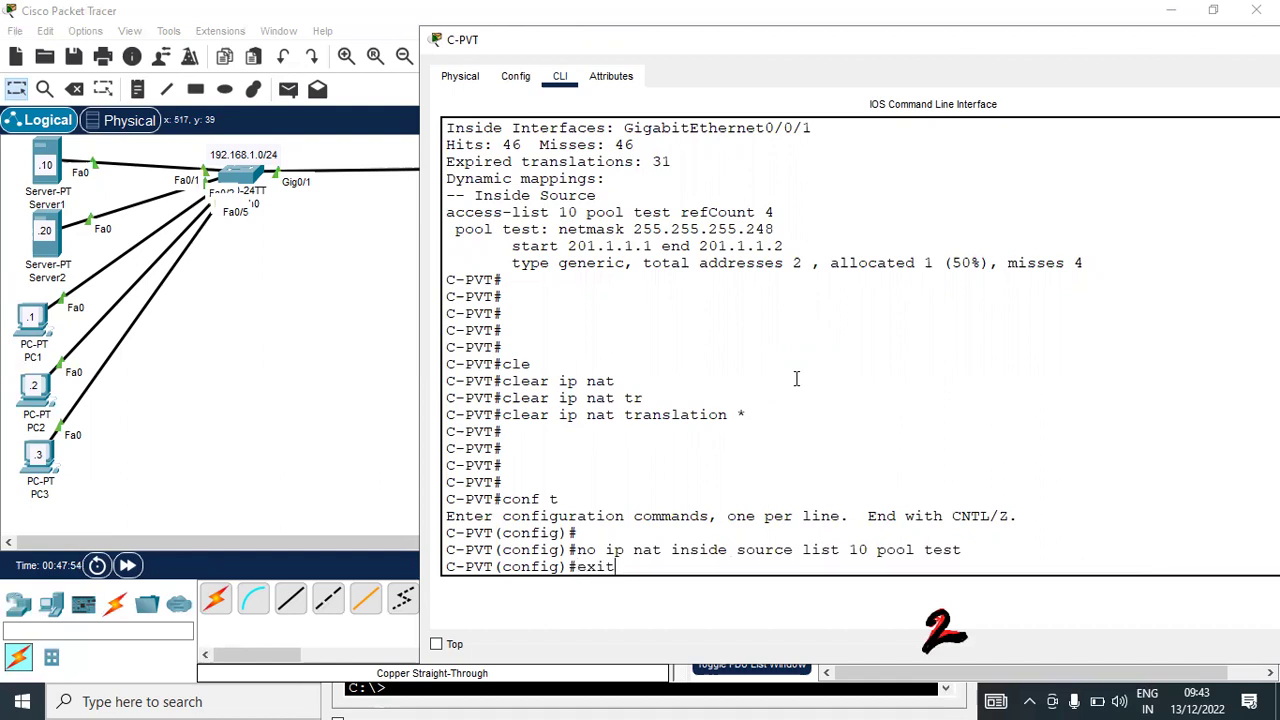
{"action": "key", "text": "Down"}
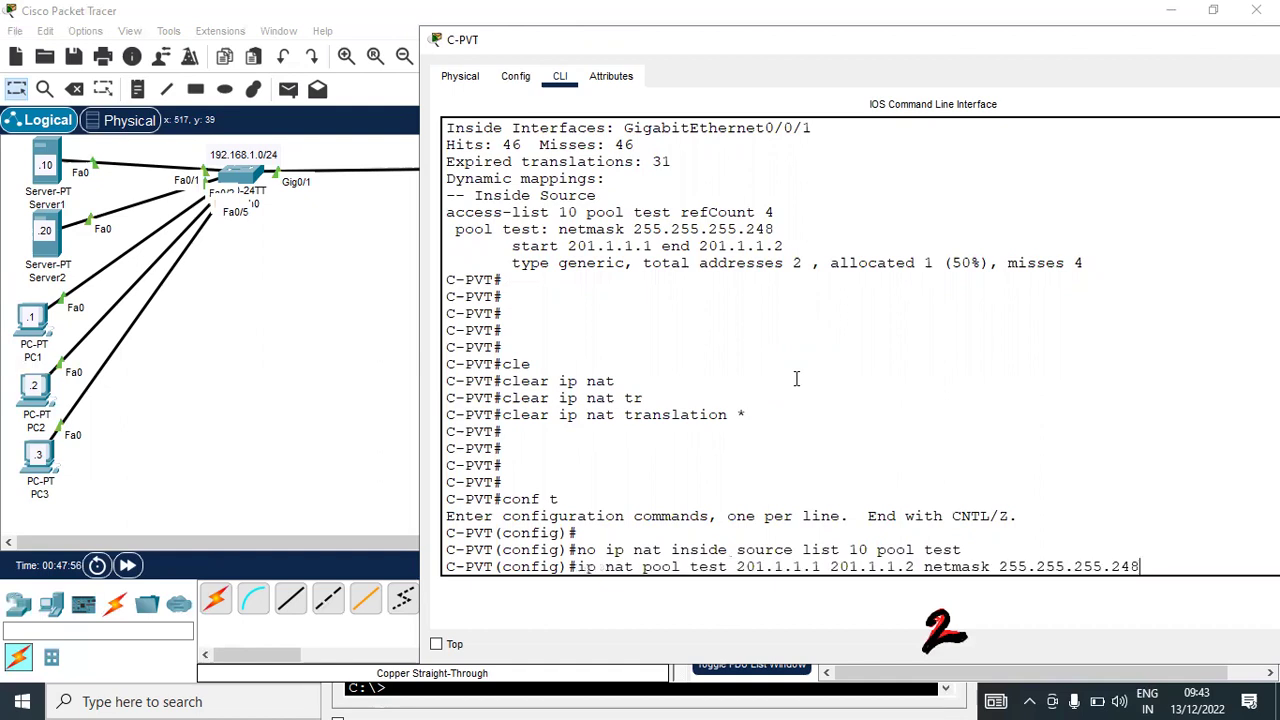
{"action": "key", "text": "Home"}
{"action": "type", "text": "no"}
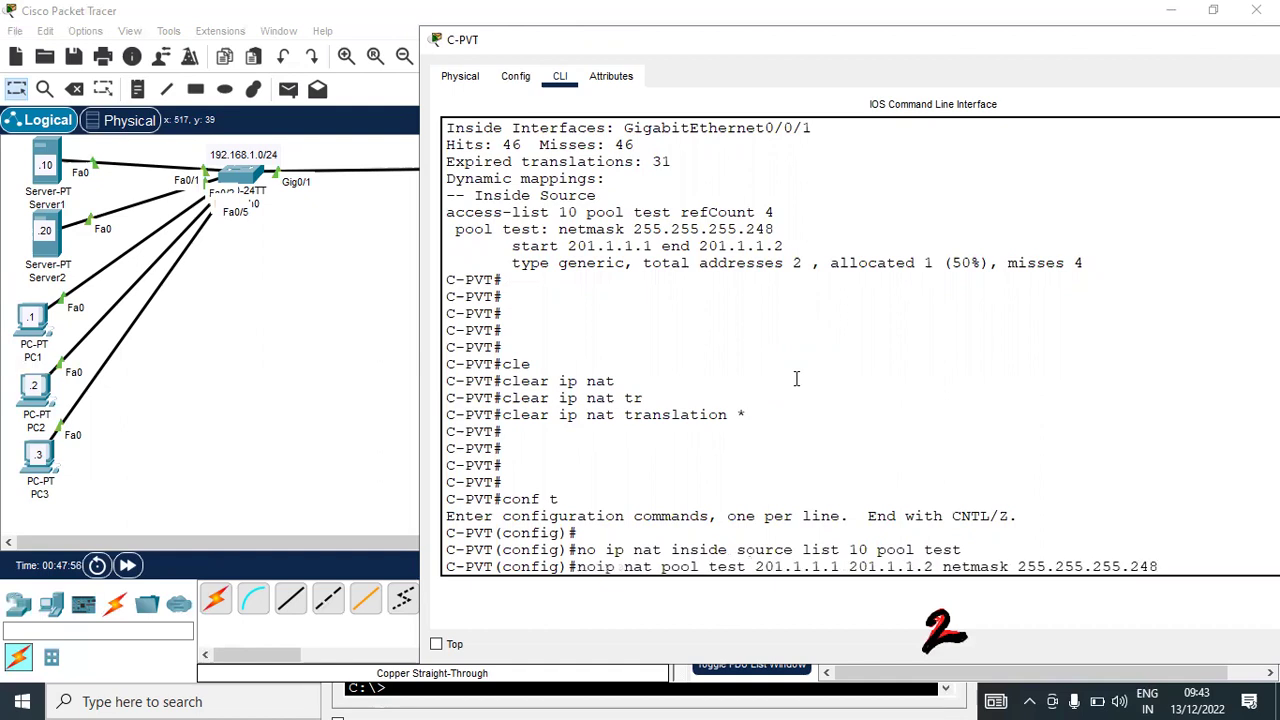
{"action": "key", "text": "Return"}
{"action": "key", "text": "Return"}
Leave configuration mode and show access lists, confirming list 10 still permits 192.168.1.0
{"action": "key", "text": "Return"}
{"action": "key", "text": "Return"}
{"action": "key", "text": "Return"}
{"action": "key", "text": "Return"}
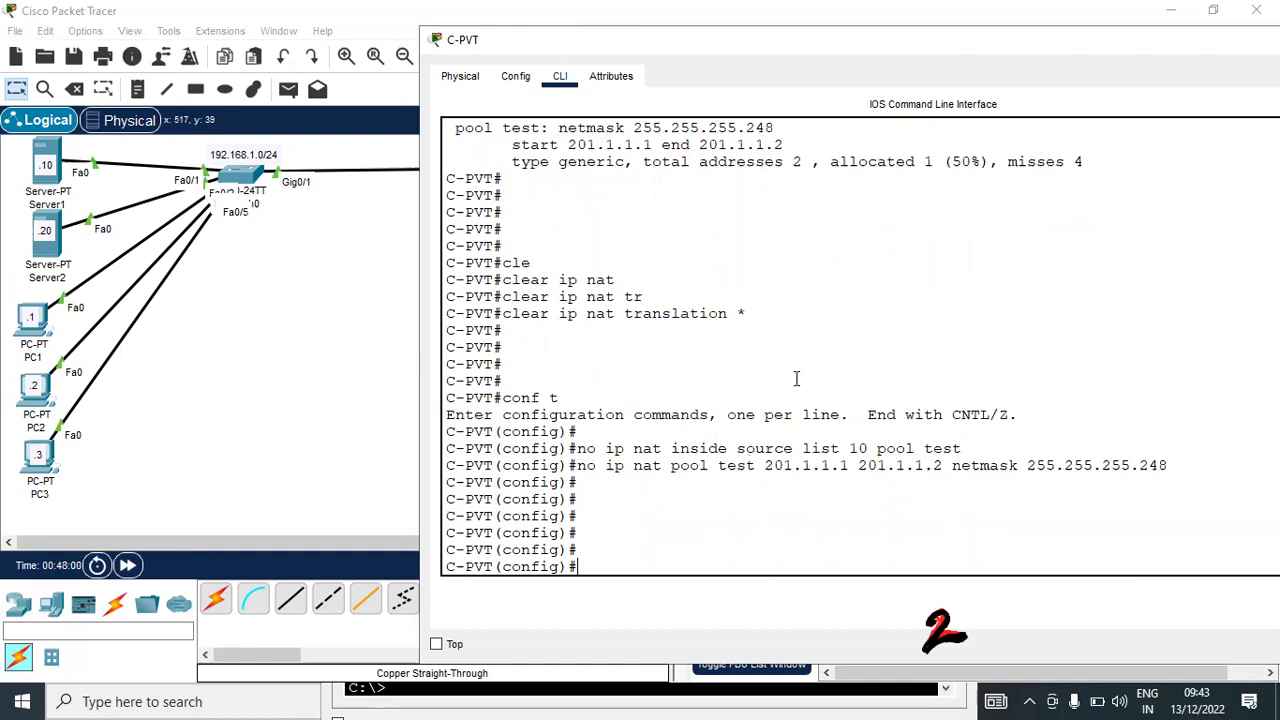
{"action": "key", "text": "Return"}
{"action": "key", "text": "Return"}
{"action": "key", "text": "Return"}
{"action": "key", "text": "Return"}
{"action": "key", "text": "Return"}
{"action": "key", "text": "Return"}
{"action": "key", "text": "Return"}
{"action": "key", "text": "Return"}
{"action": "key", "text": "Return"}
{"action": "key", "text": "Return"}
{"action": "key", "text": "Return"}
{"action": "key", "text": "Return"}
{"action": "key", "text": "ctrl+z"}
{"action": "key", "text": "Return"}
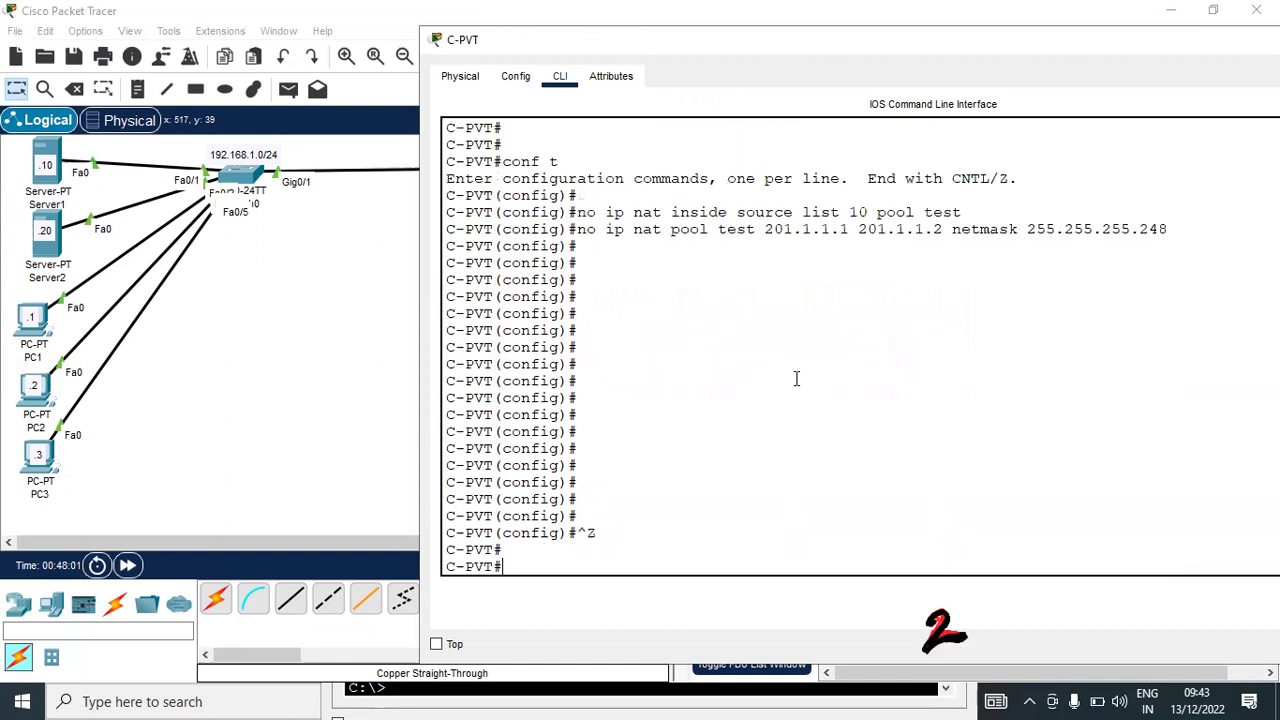
{"action": "key", "text": "Return"}
{"action": "key", "text": "Return"}
{"action": "key", "text": "Return"}
{"action": "key", "text": "Return"}
{"action": "key", "text": "Return"}
{"action": "key", "text": "Return"}
{"action": "type", "text": "show acc"}
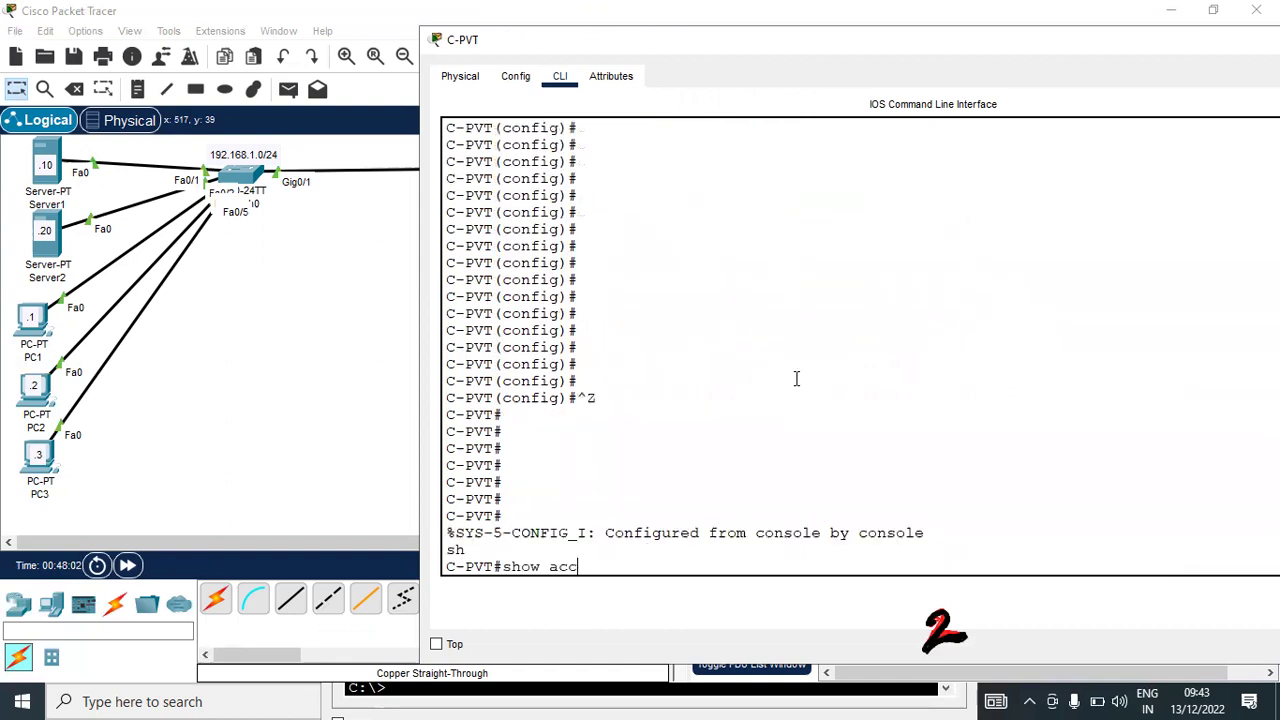
{"action": "type", "text": "e"}
{"action": "key", "text": "Tab"}
{"action": "key", "text": "Return"}
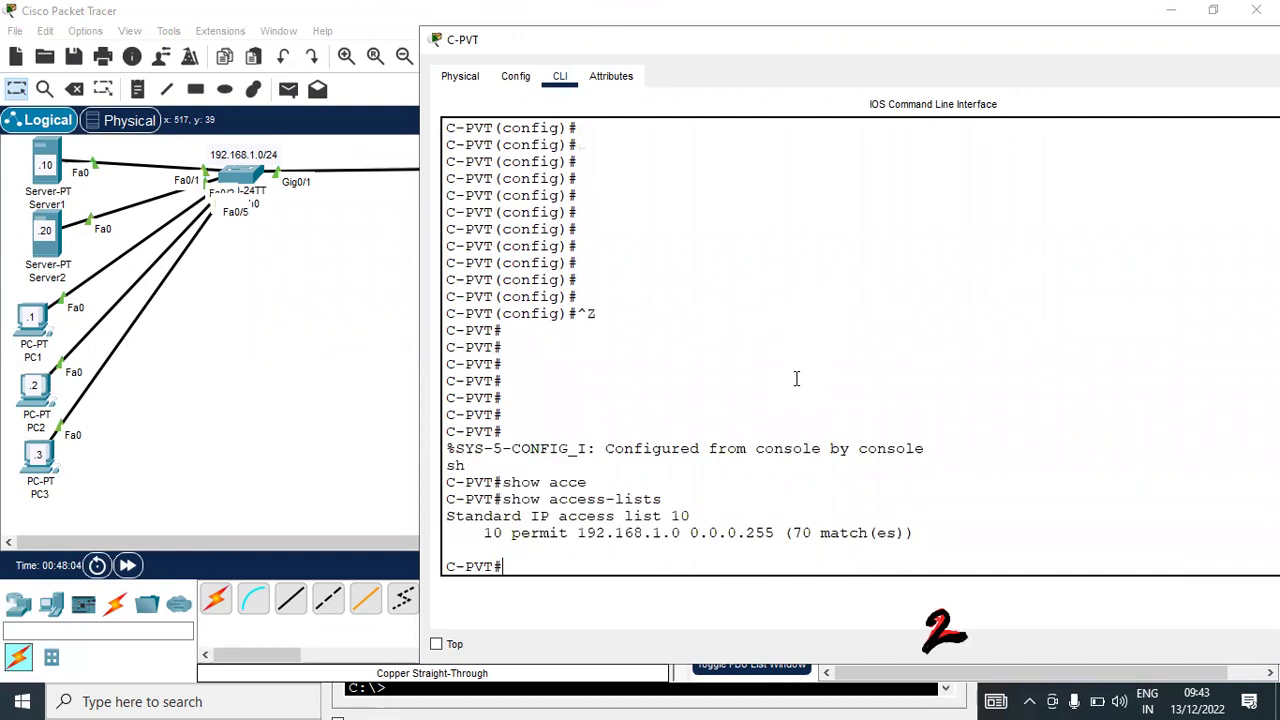
{"action": "key", "text": "Return"}
{"action": "key", "text": "Return"}
{"action": "key", "text": "Return"}
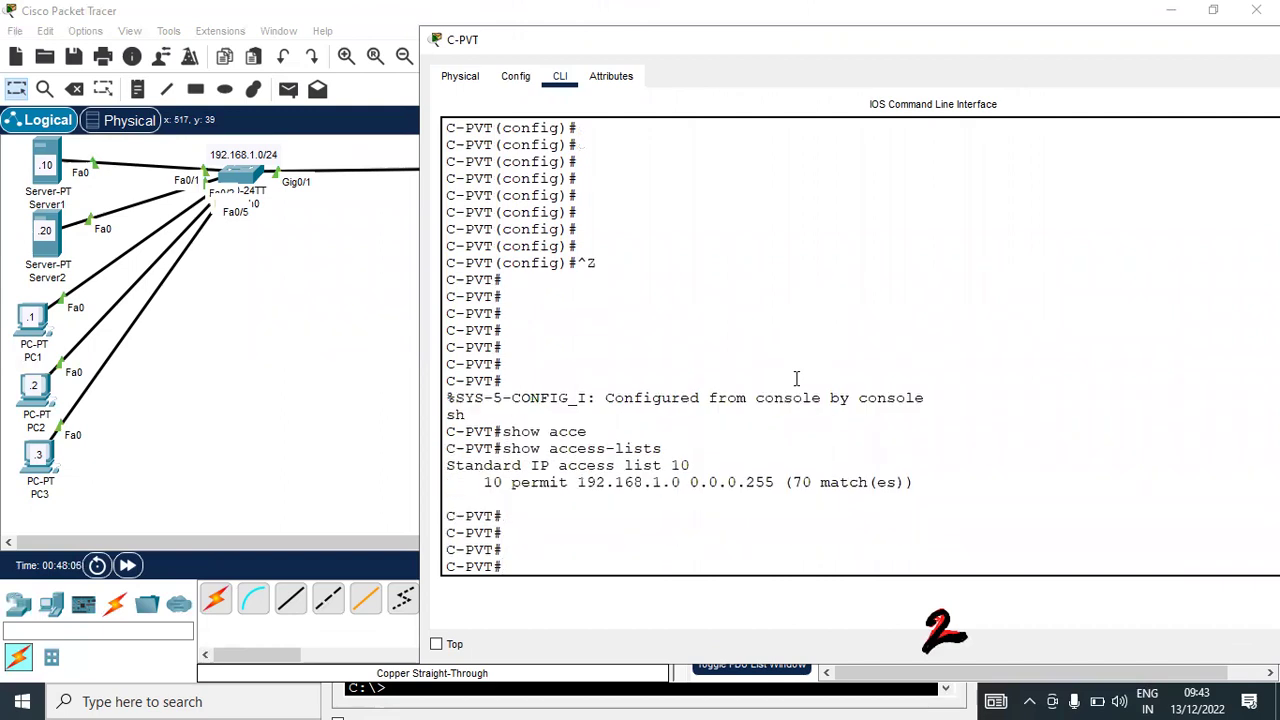
{"action": "key", "text": "Return"}
{"action": "key", "text": "Return"}
{"action": "type", "text": "conf t"}
Create NAT pool dtest from 201.1.1.1 to 201.1.1.1 with netmask 255.255.255.248
{"action": "key", "text": "Return"}
{"action": "key", "text": "Return"}
{"action": "key", "text": "Return"}
{"action": "key", "text": "Return"}
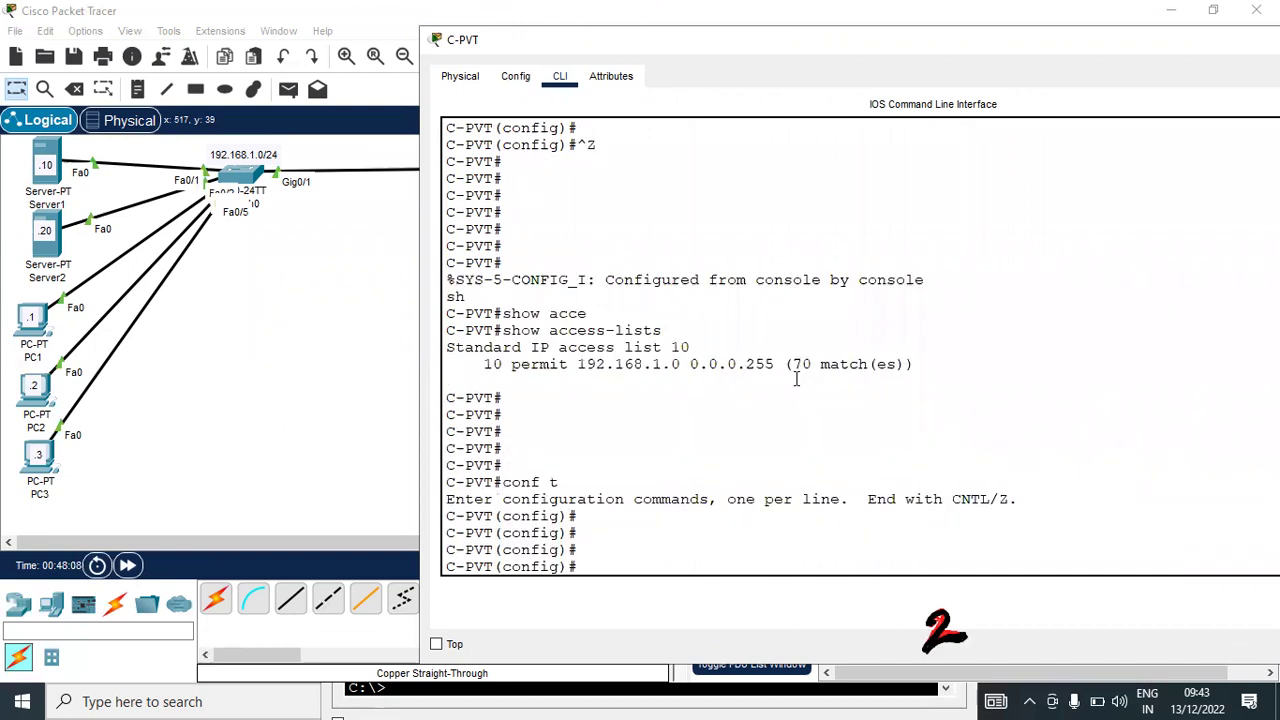
{"action": "key", "text": "Return"}
{"action": "key", "text": "Return"}
{"action": "type", "text": "ip nat"}
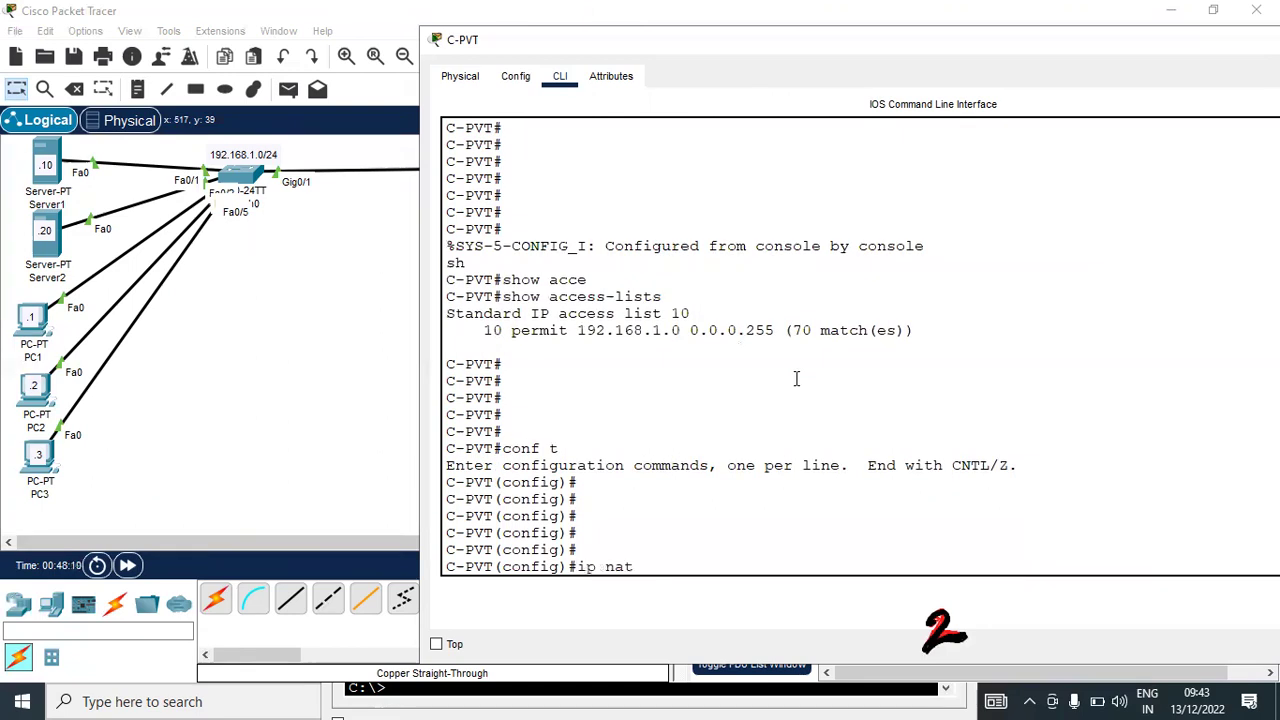
{"action": "key", "text": "Tab"}
{"action": "type", "text": "p"}
{"action": "type", "text": "oo"}
{"action": "key", "text": "Tab"}
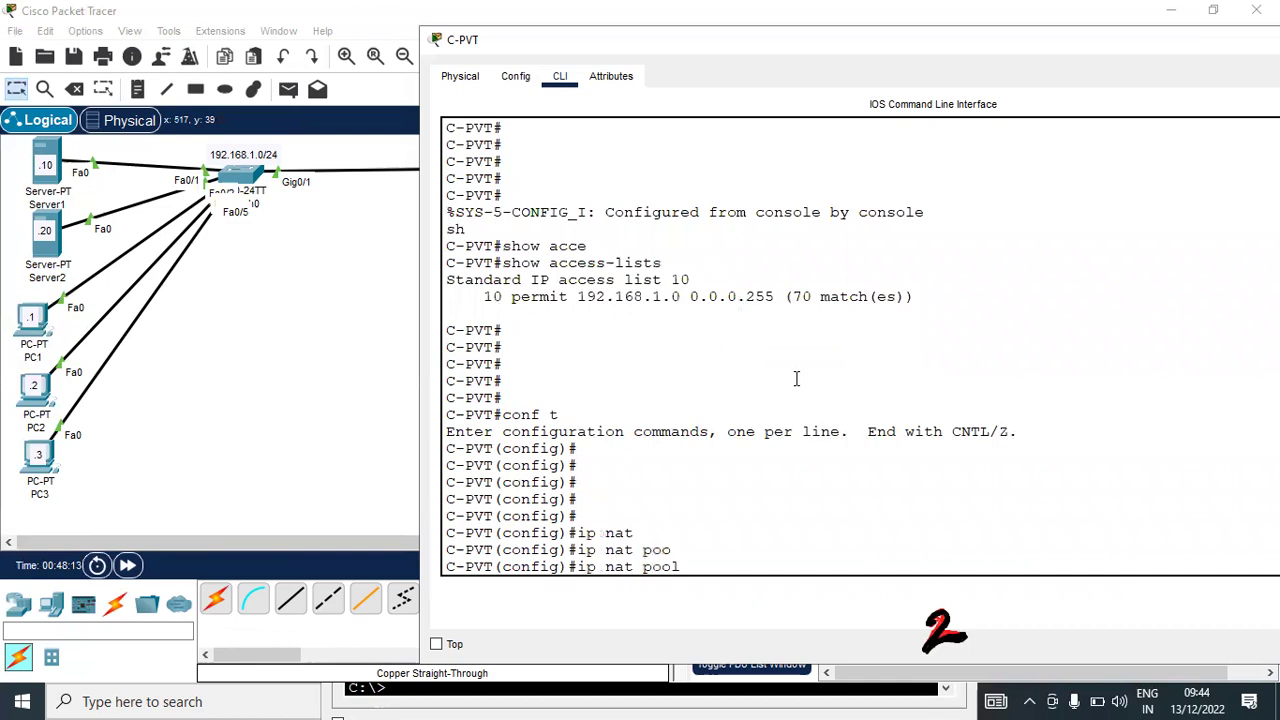
{"action": "type", "text": "dtest ?"}
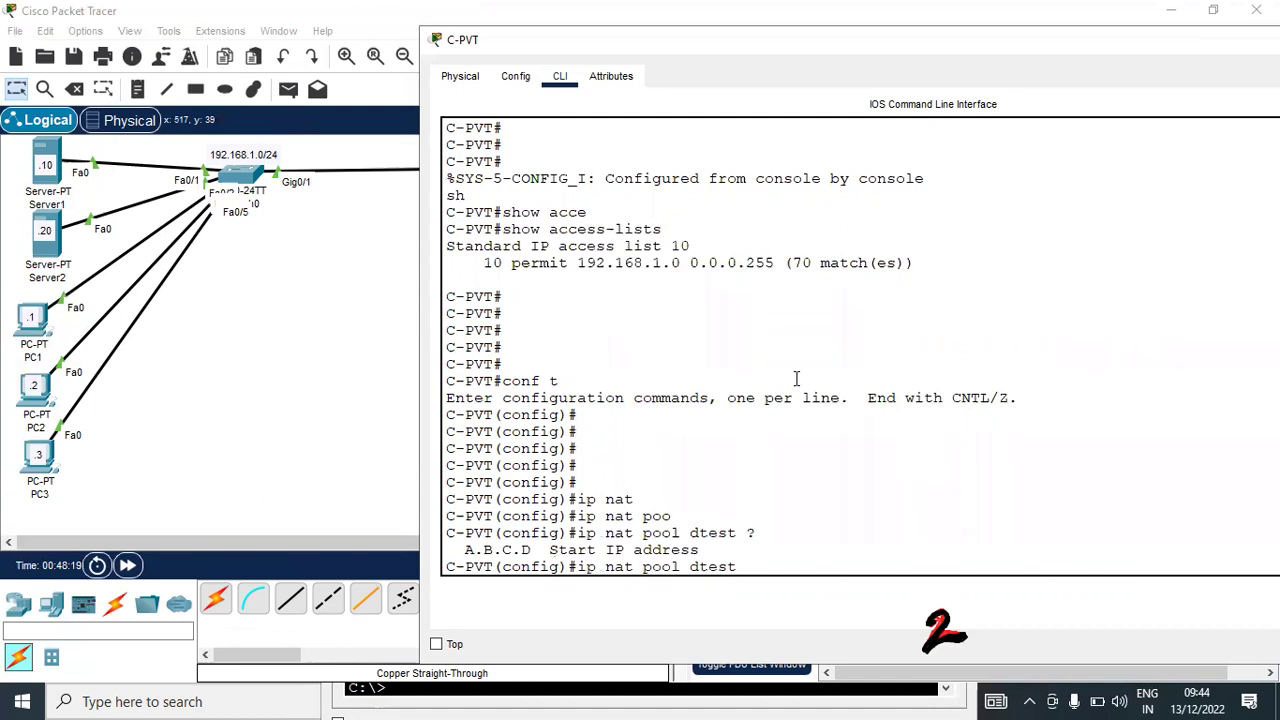
{"action": "type", "text": "200"}
{"action": "key", "text": "BackSpace"}
{"action": "left_click_drag", "start_coordinate": [790, 39], "coordinate": [1030, 28]}
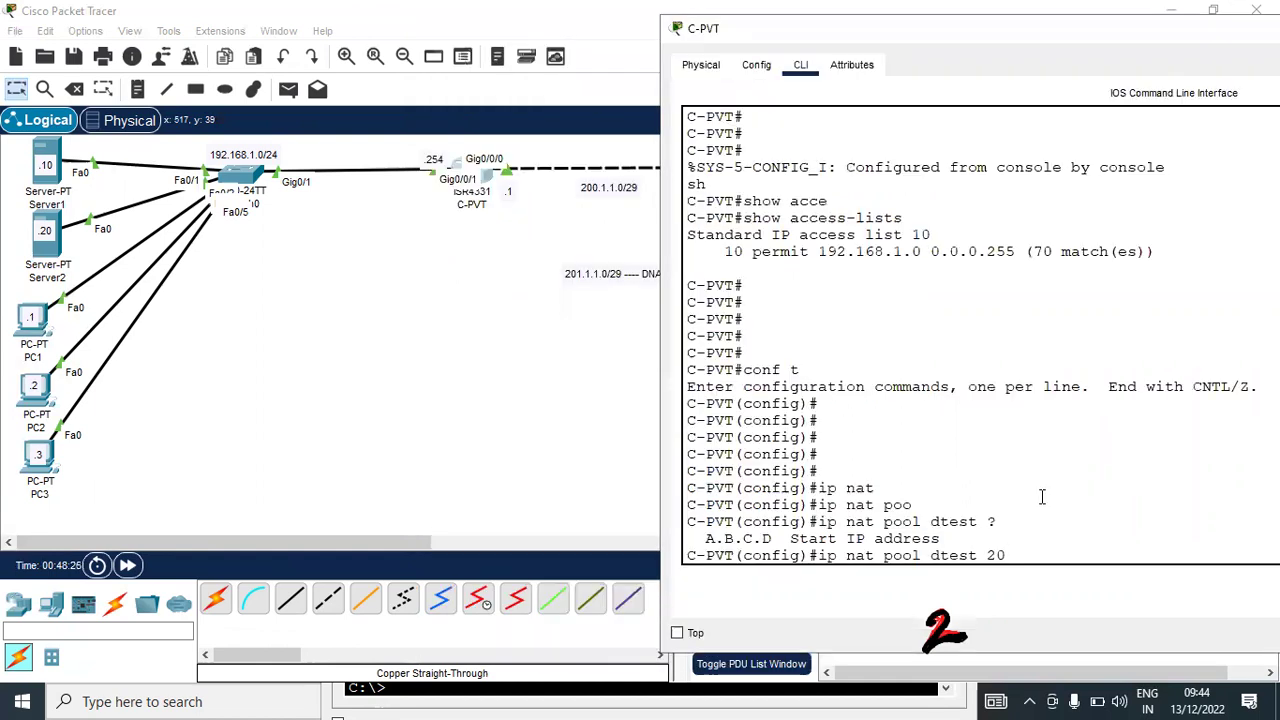
{"action": "type", "text": "1.1.1.1"}
{"action": "key", "text": "super+Down"}
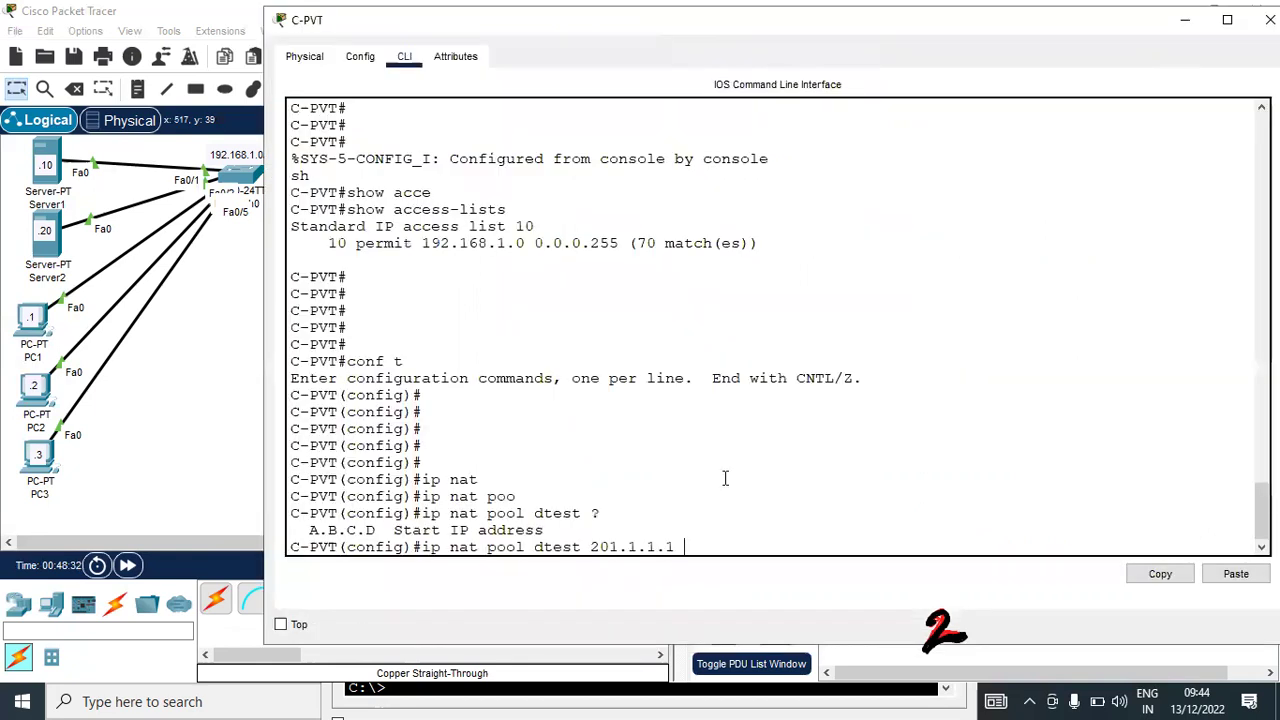
{"action": "type", "text": "?"}
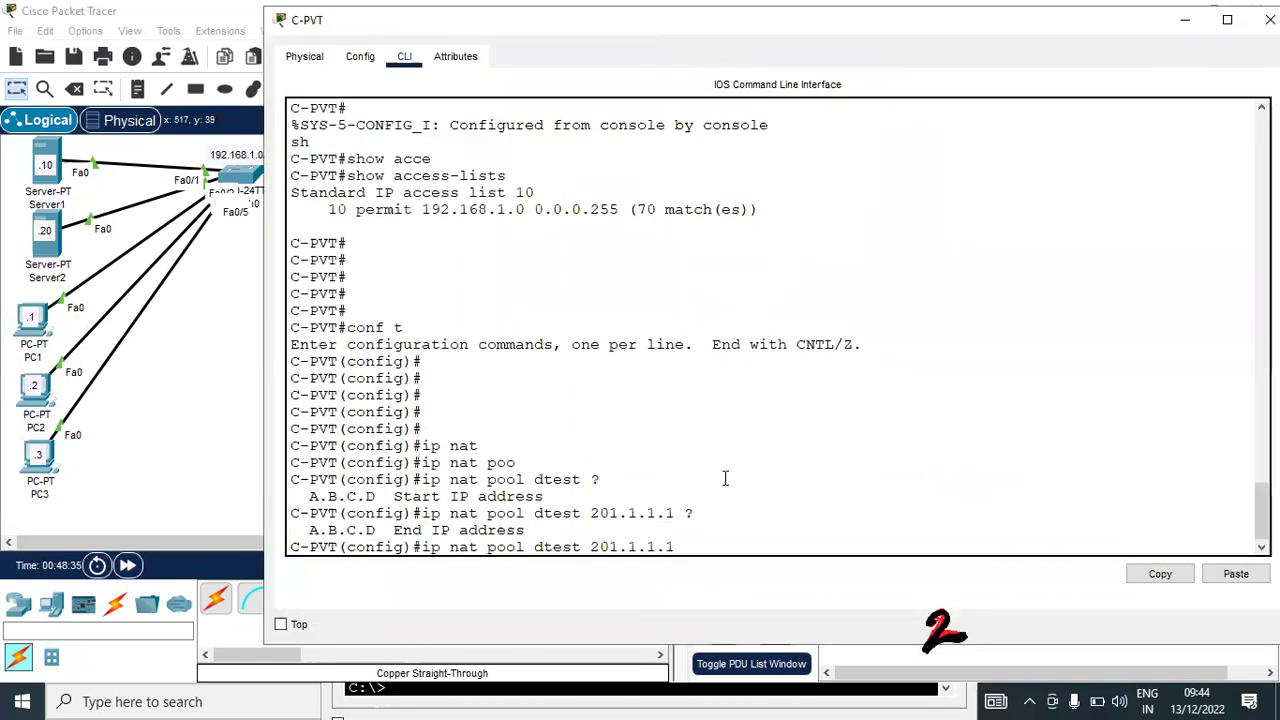
{"action": "type", "text": "201.1.1.1"}
{"action": "type", "text": " ne"}
{"action": "type", "text": "t"}
{"action": "key", "text": "Tab"}
{"action": "type", "text": "255"}
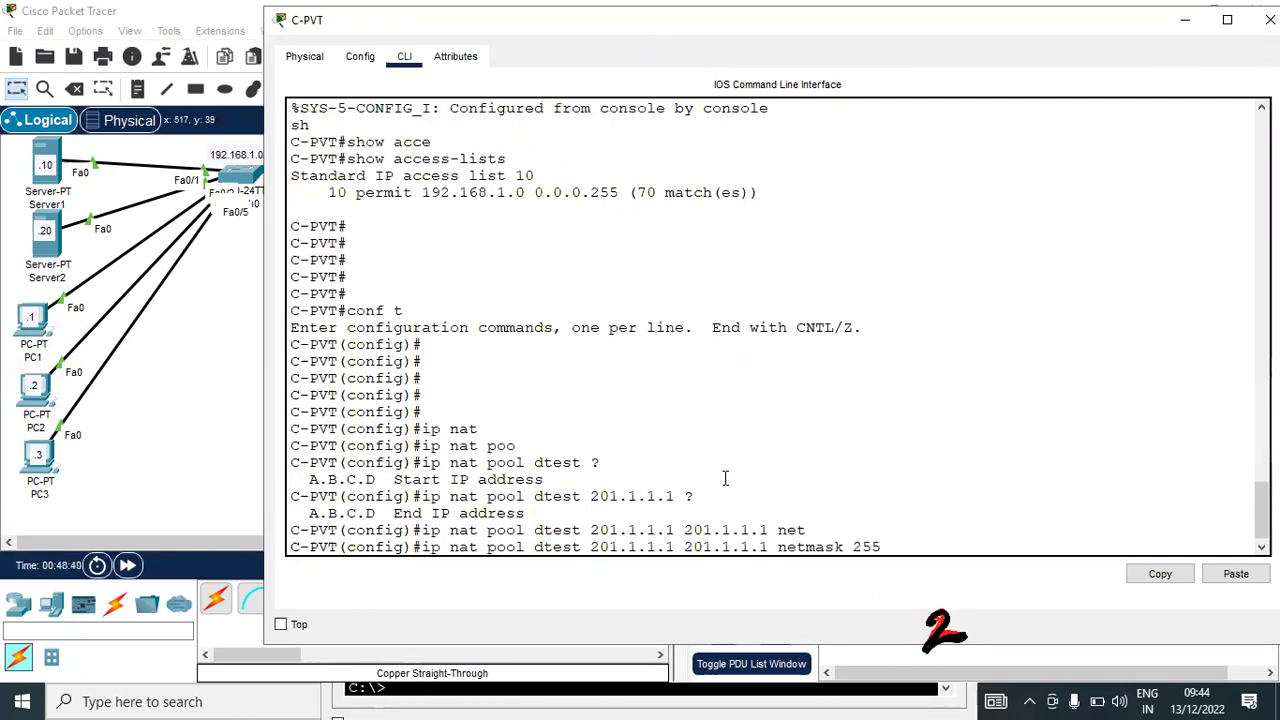
{"action": "type", "text": ".255.255.248"}
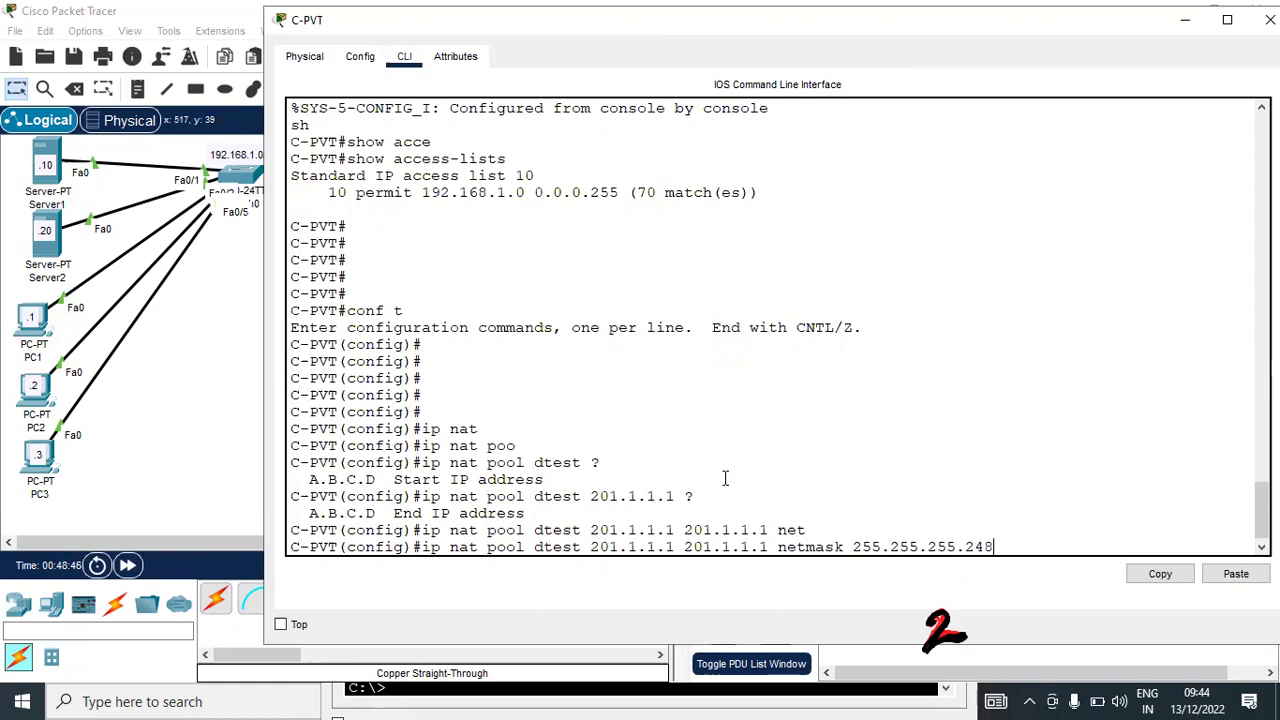
{"action": "key", "text": "Return"}
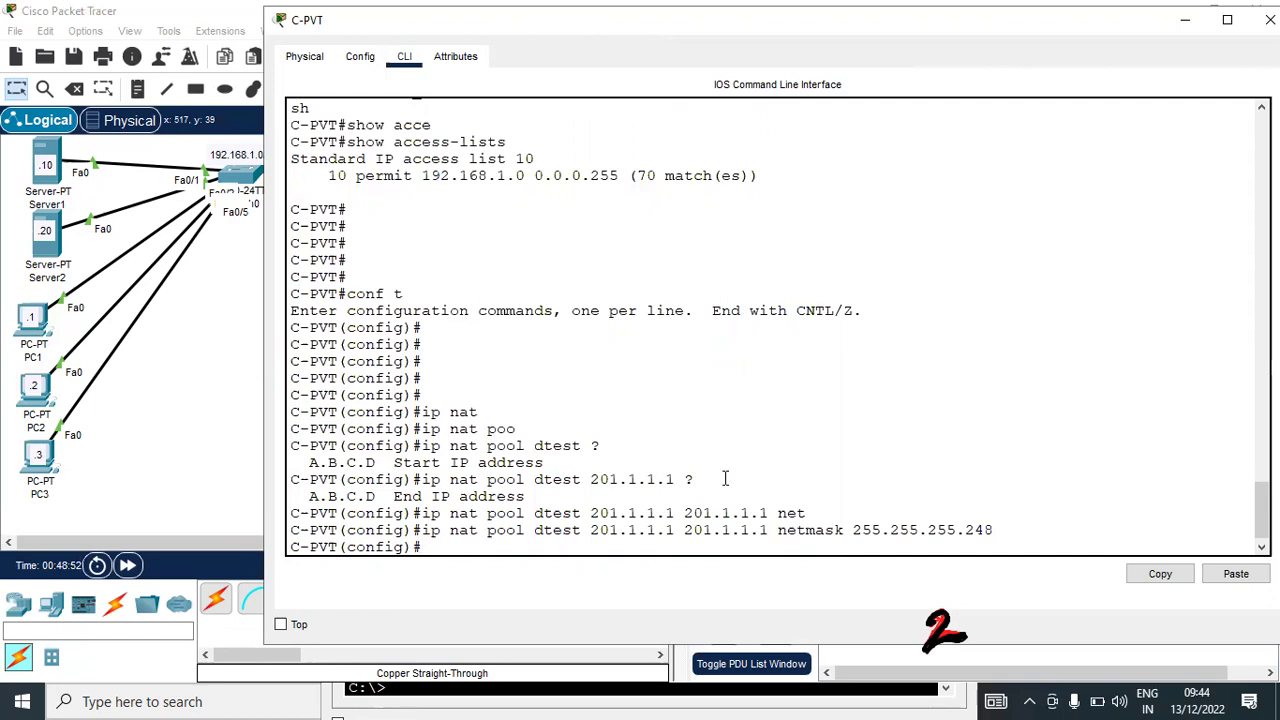
{"action": "type", "text": "ip nat"}
{"action": "key", "text": "Tab"}
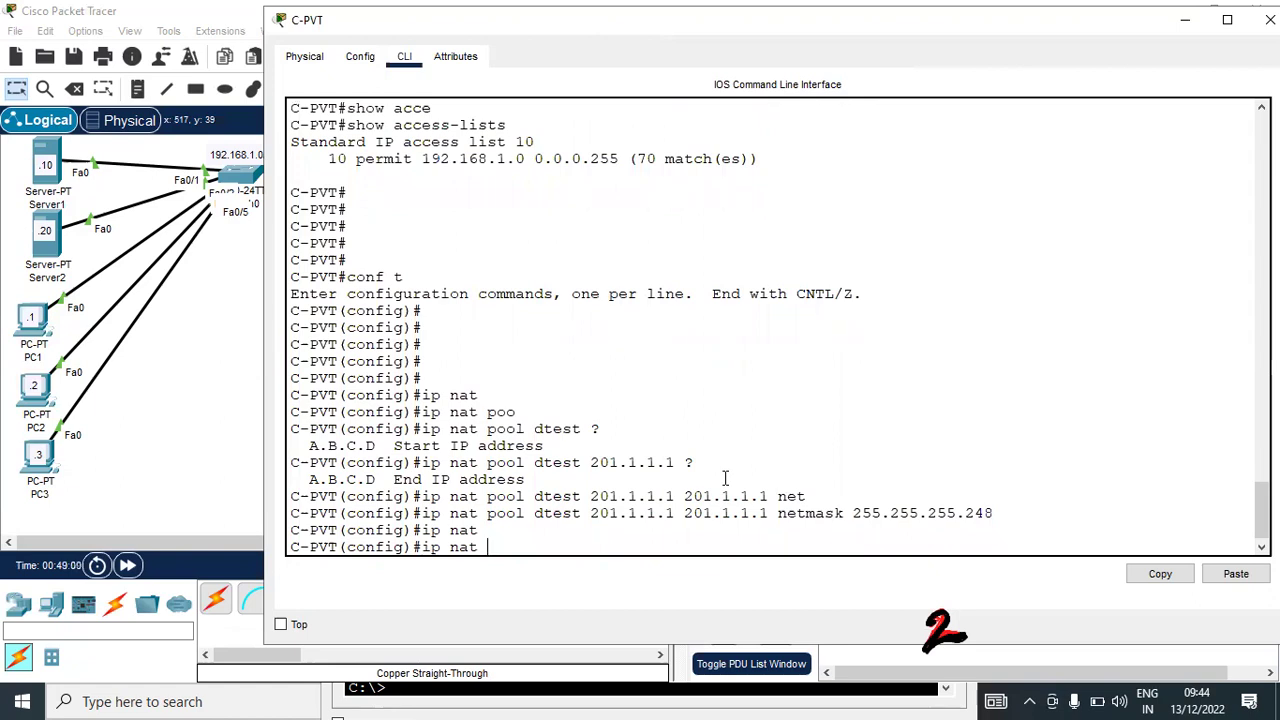
Add 'ip nat inside source list 10 pool dtest overload' on C-PVT
{"action": "type", "text": "ins"}
{"action": "key", "text": "Tab"}
{"action": "type", "text": "so"}
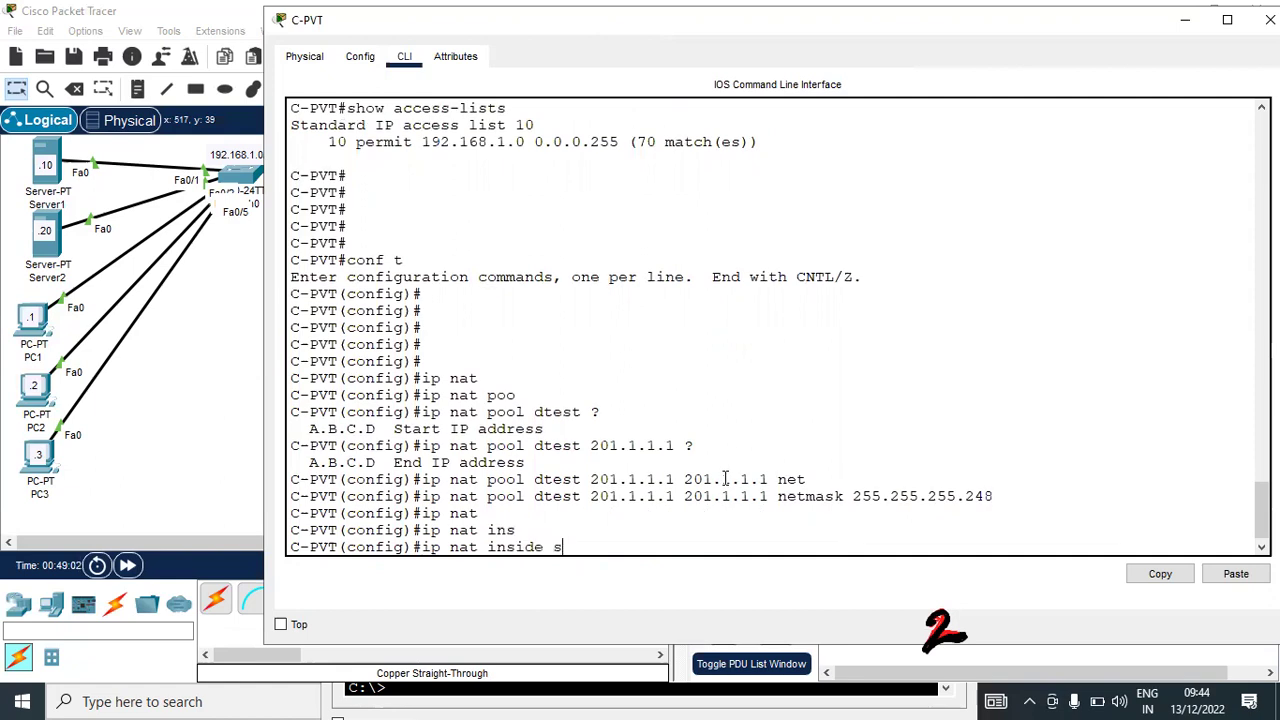
{"action": "key", "text": "Tab"}
{"action": "type", "text": "li"}
{"action": "key", "text": "Tab"}
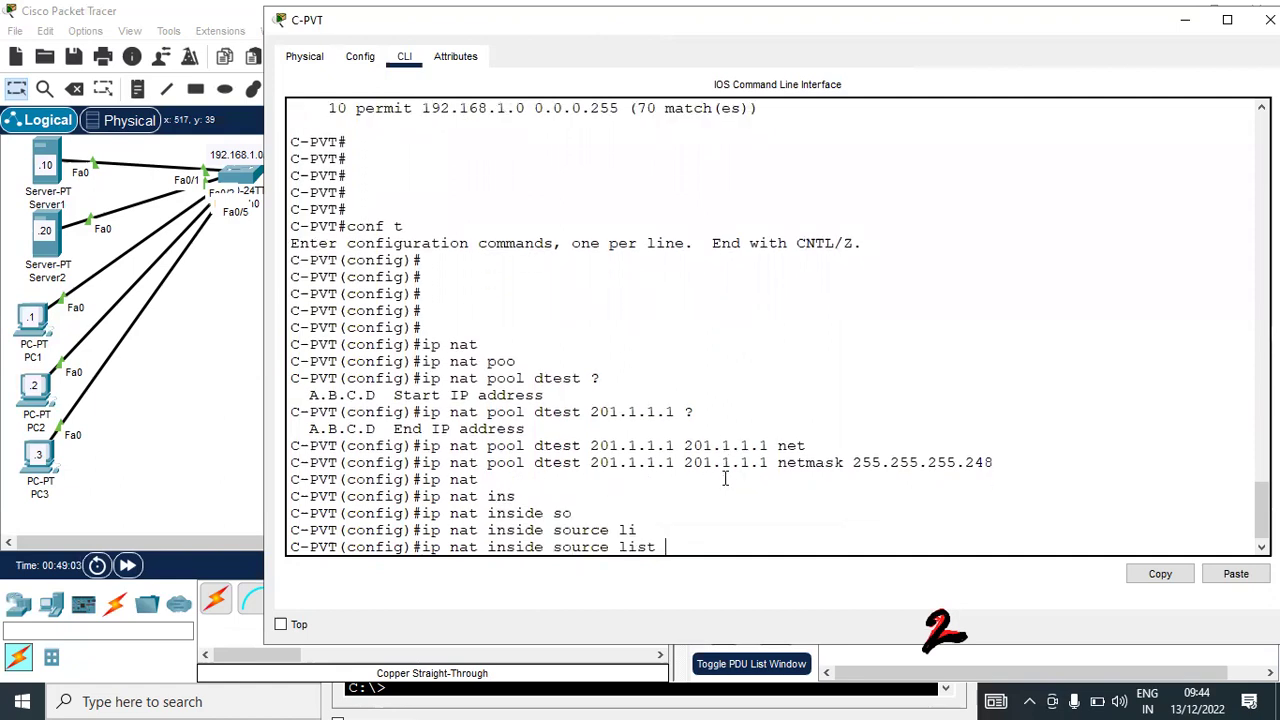
{"action": "type", "text": "10 po"}
{"action": "key", "text": "Tab"}
{"action": "type", "text": "dtes"}
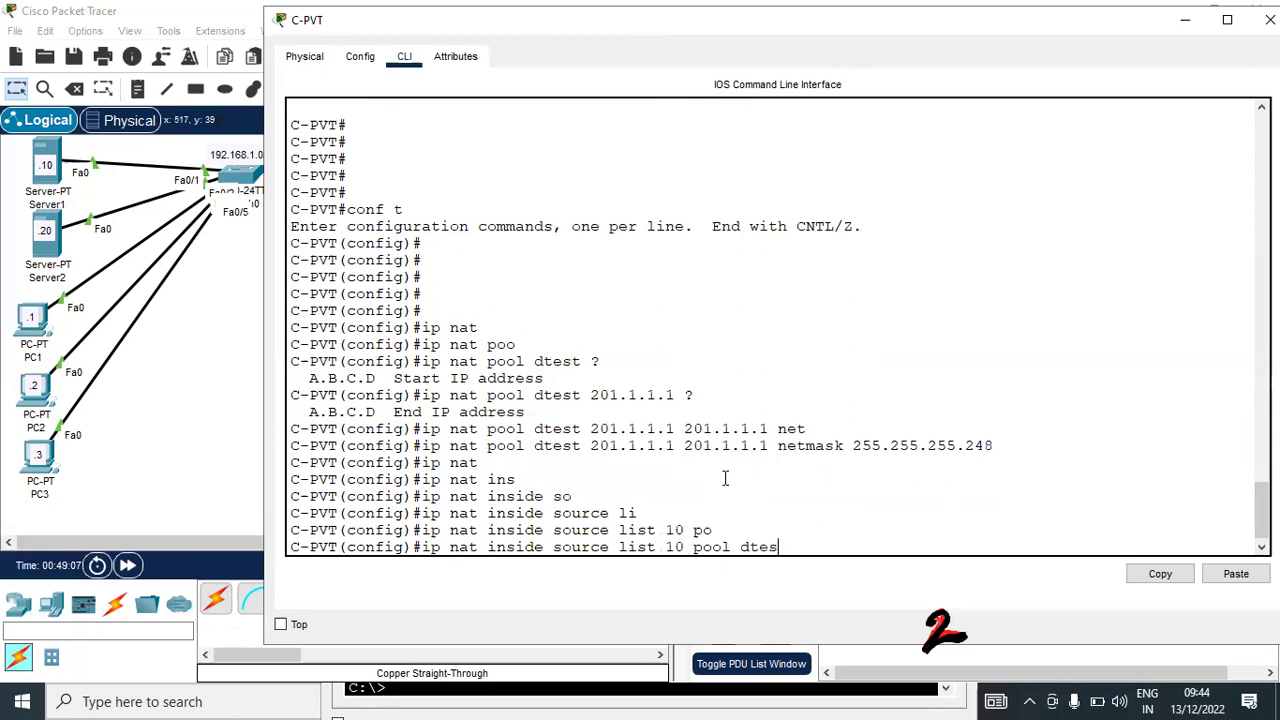
{"action": "type", "text": "t ov"}
{"action": "key", "text": "Tab"}
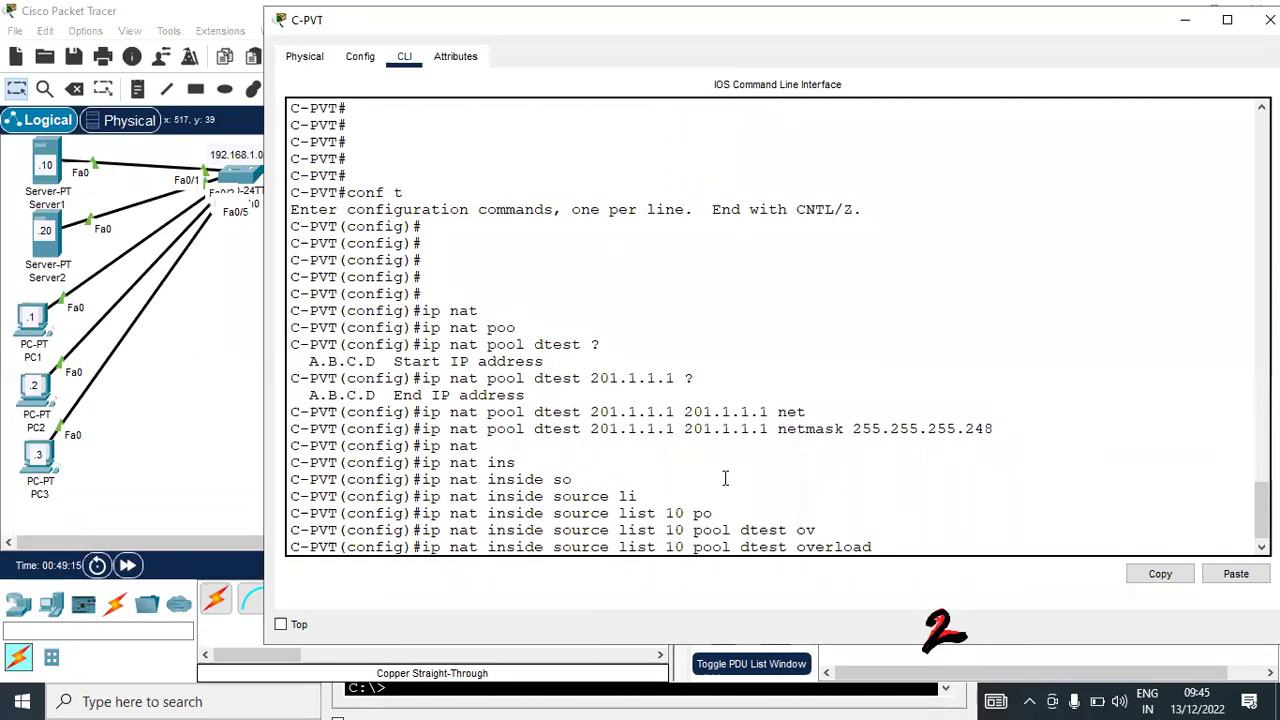
{"action": "key", "text": "Return"}
Exit configuration mode and save the running configuration with write
{"action": "key", "text": "ctrl+z"}
{"action": "key", "text": "Return"}
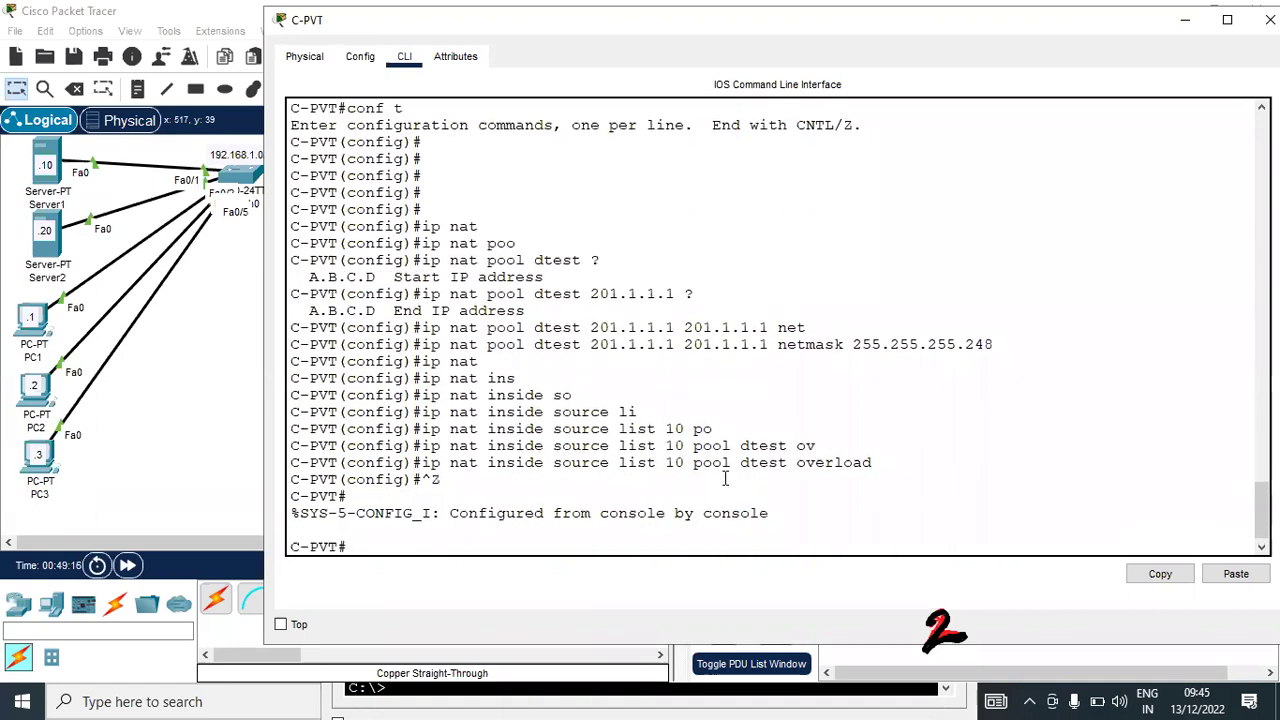
{"action": "type", "text": "wr"}
{"action": "key", "text": "Tab"}
{"action": "key", "text": "Return"}
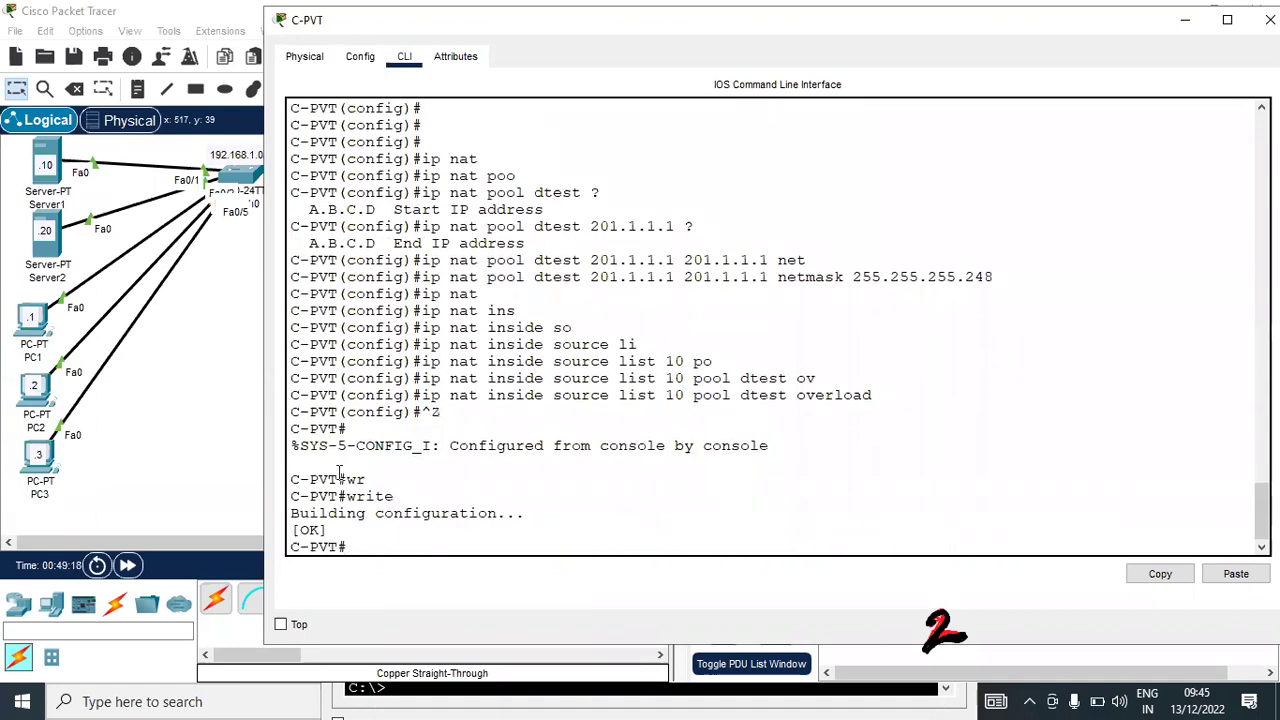
Rerun ping 100.1.1.1 on PC1, PC2 and PC3, confirming replies now return, then close PC3's window
{"action": "left_click", "coordinate": [42, 316]}
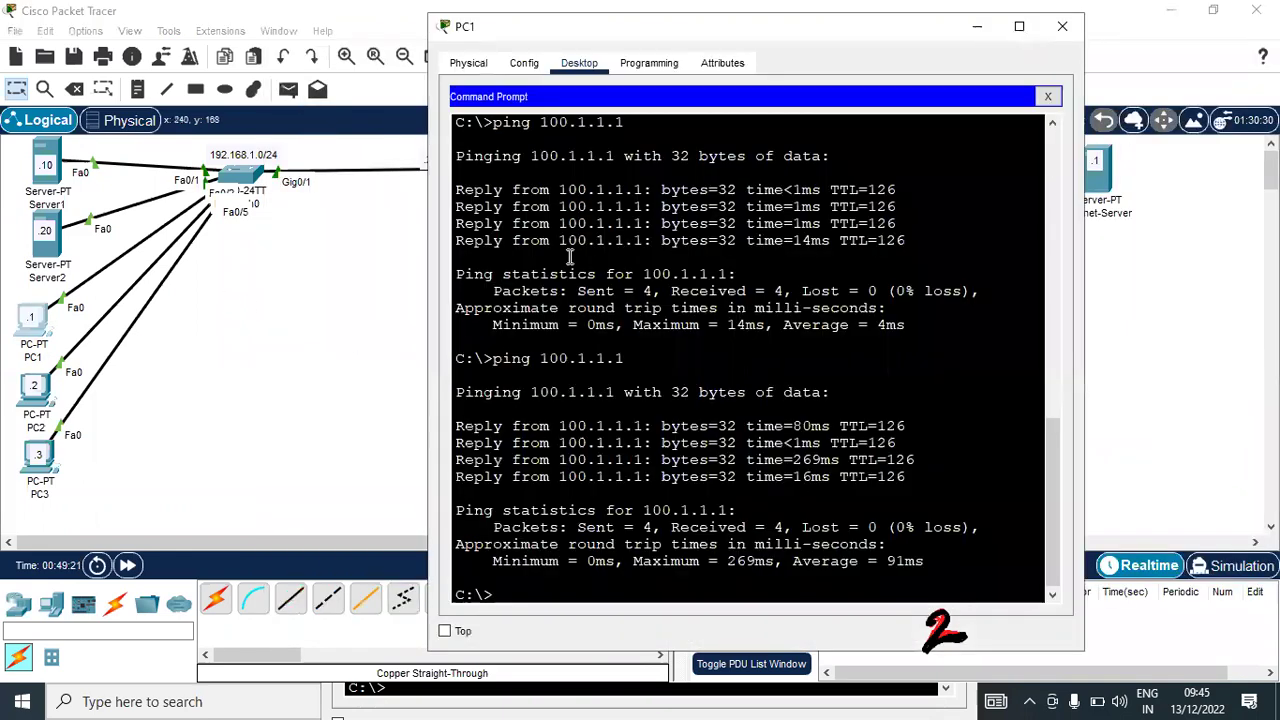
{"action": "key", "text": "Return"}
{"action": "key", "text": "Return"}
{"action": "key", "text": "Return"}
{"action": "key", "text": "Up"}
{"action": "key", "text": "Return"}
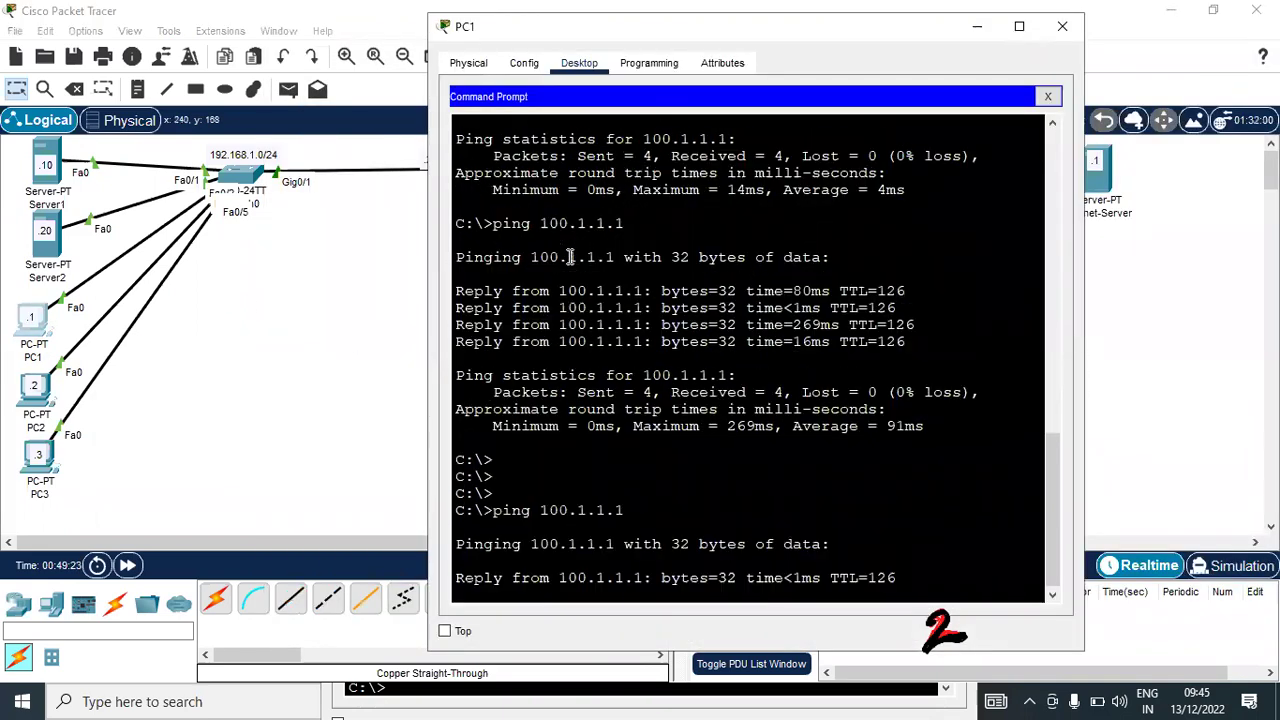
{"action": "left_click", "coordinate": [36, 390]}
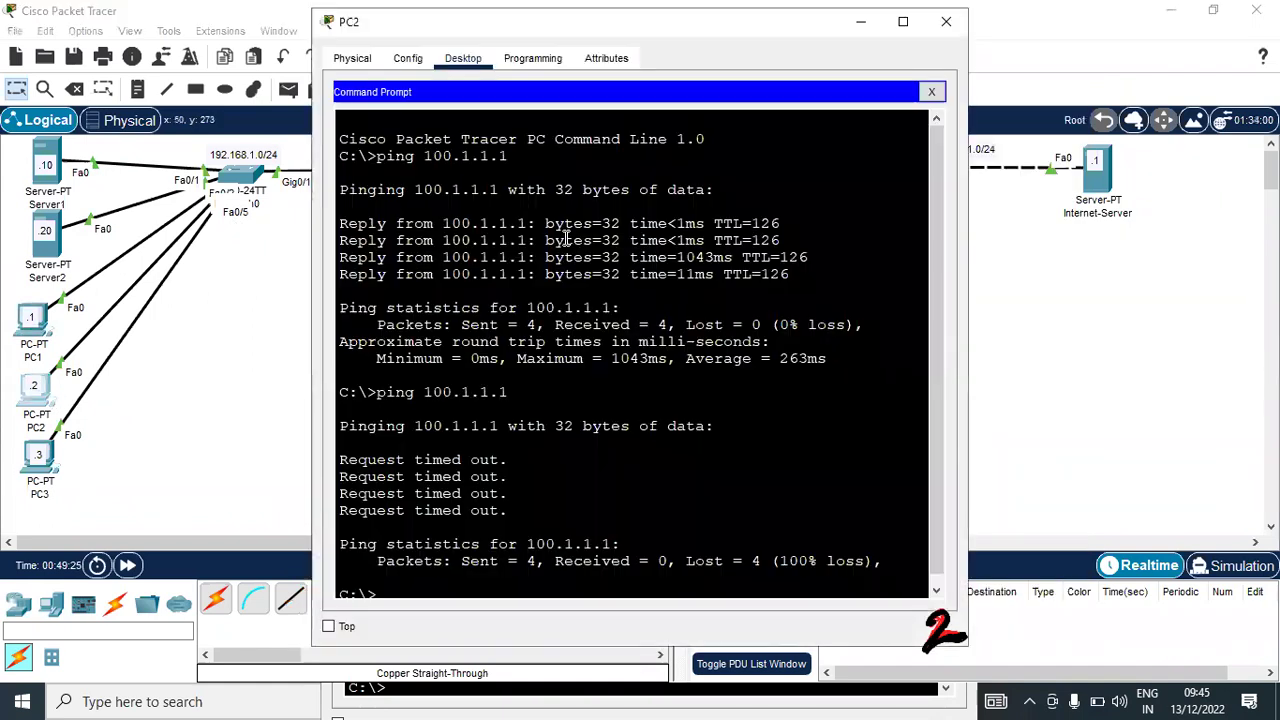
{"action": "key", "text": "Return"}
{"action": "key", "text": "Return"}
{"action": "key", "text": "Up"}
{"action": "key", "text": "Return"}
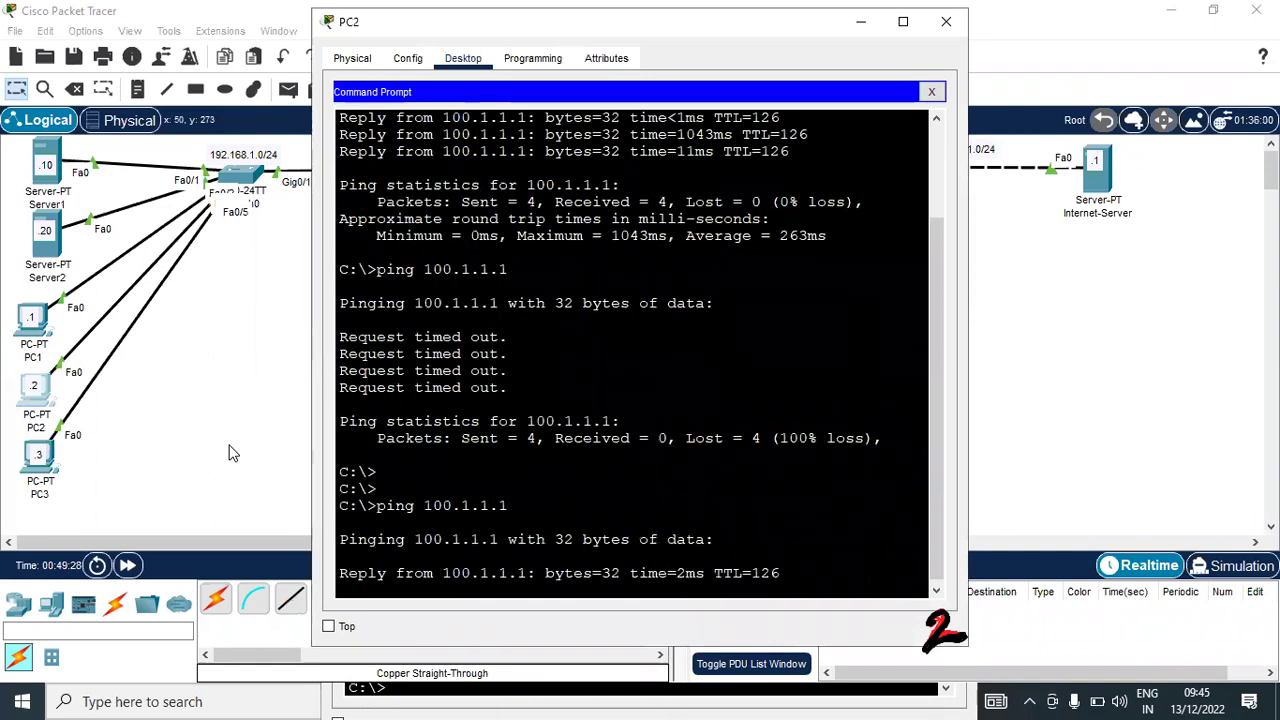
{"action": "left_click", "coordinate": [52, 462]}
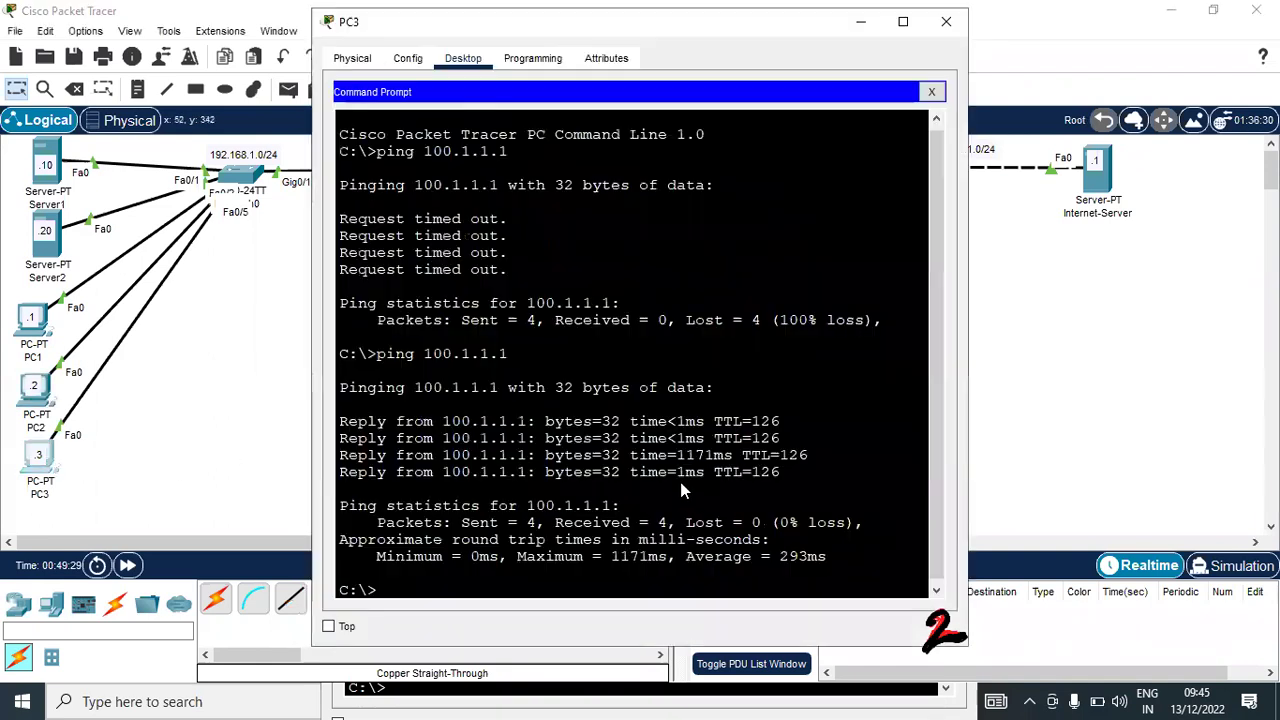
{"action": "key", "text": "Up"}
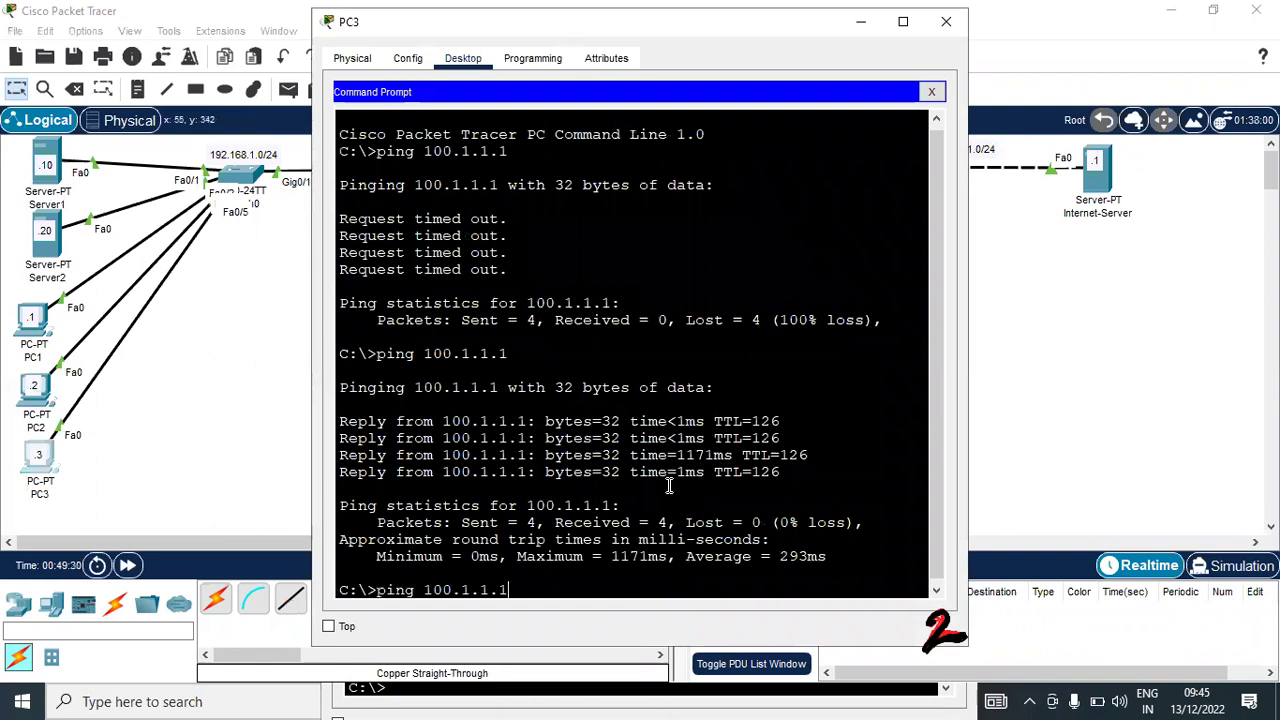
{"action": "key", "text": "Return"}
{"action": "left_click", "coordinate": [277, 375]}
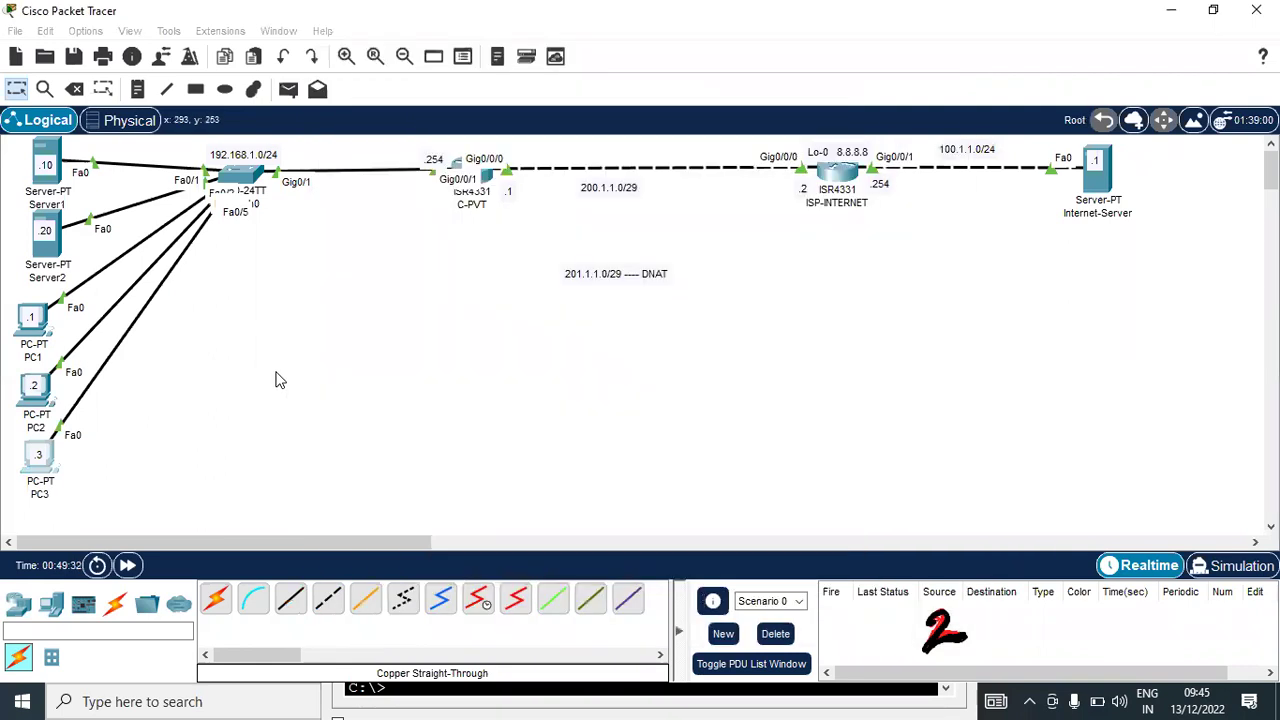
Show C-PVT's NAT statistics and highlight pool 201.1.1.1's addresses and access-list 10
{"action": "left_click", "coordinate": [487, 176]}
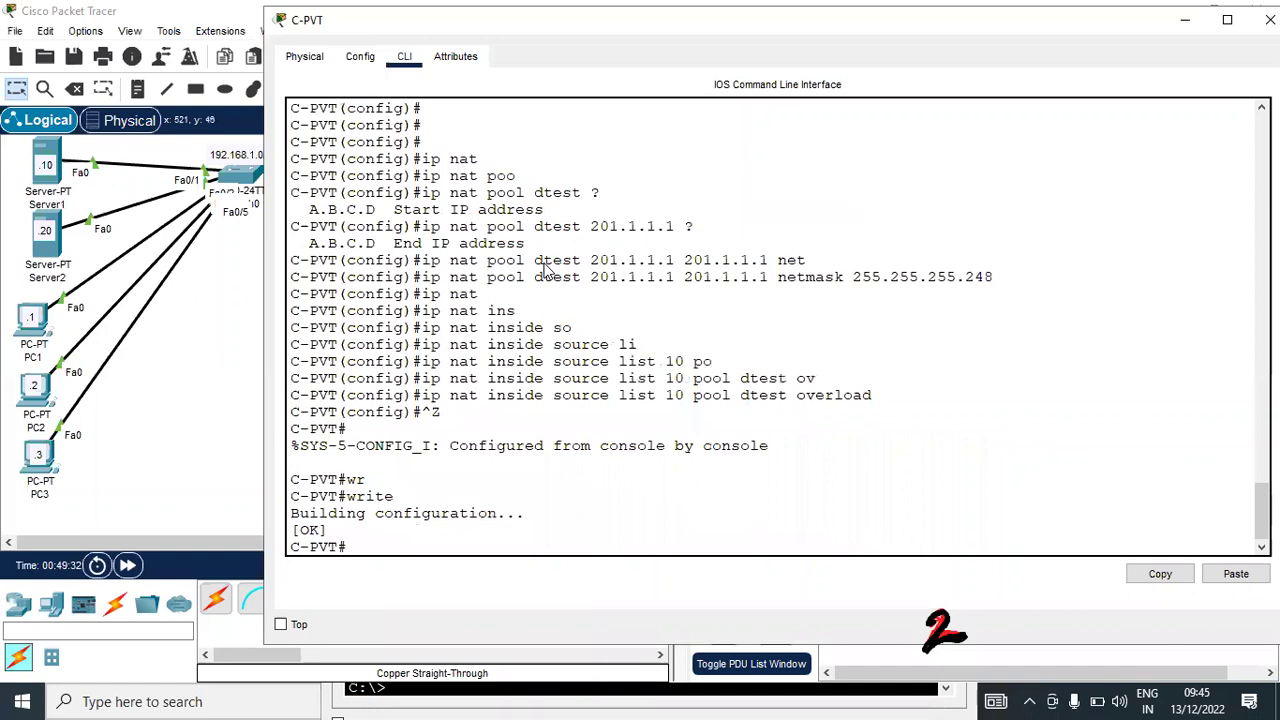
{"action": "key", "text": "Return"}
{"action": "key", "text": "Return"}
{"action": "key", "text": "Return"}
{"action": "key", "text": "Up"}
{"action": "key", "text": "Up"}
{"action": "key", "text": "Up"}
{"action": "key", "text": "Up"}
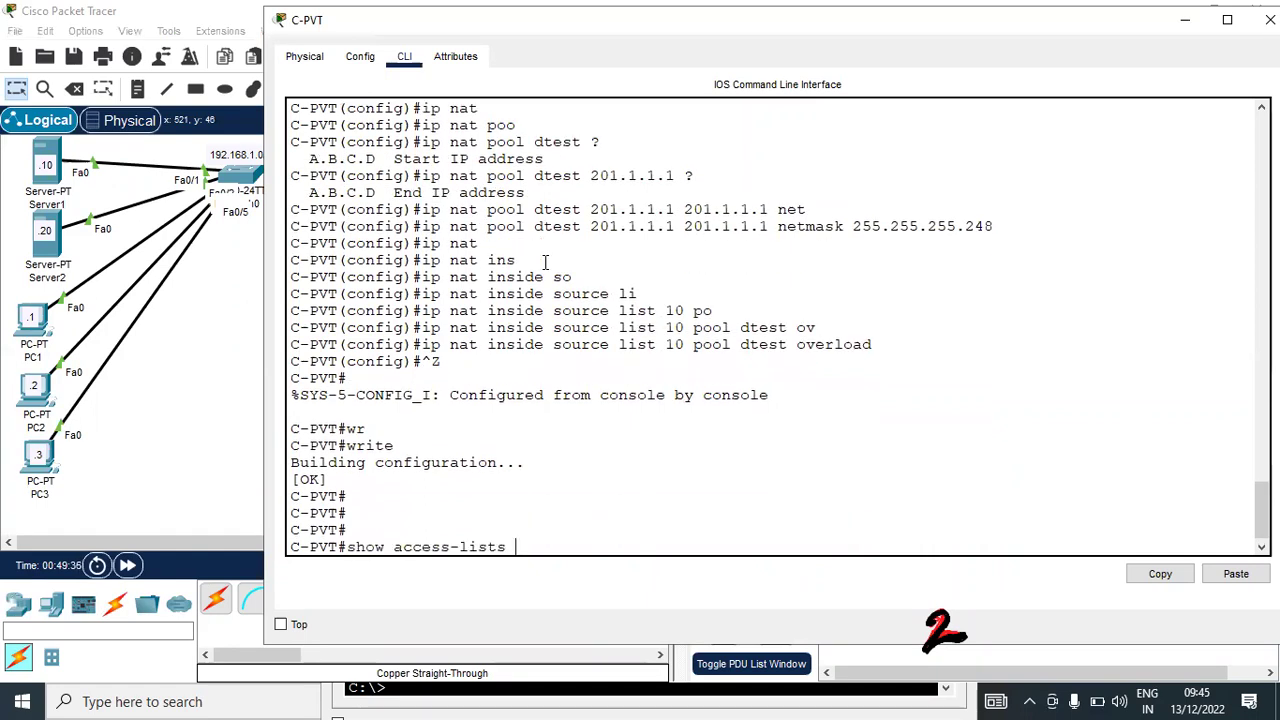
{"action": "key", "text": "Down"}
{"action": "key", "text": "Down"}
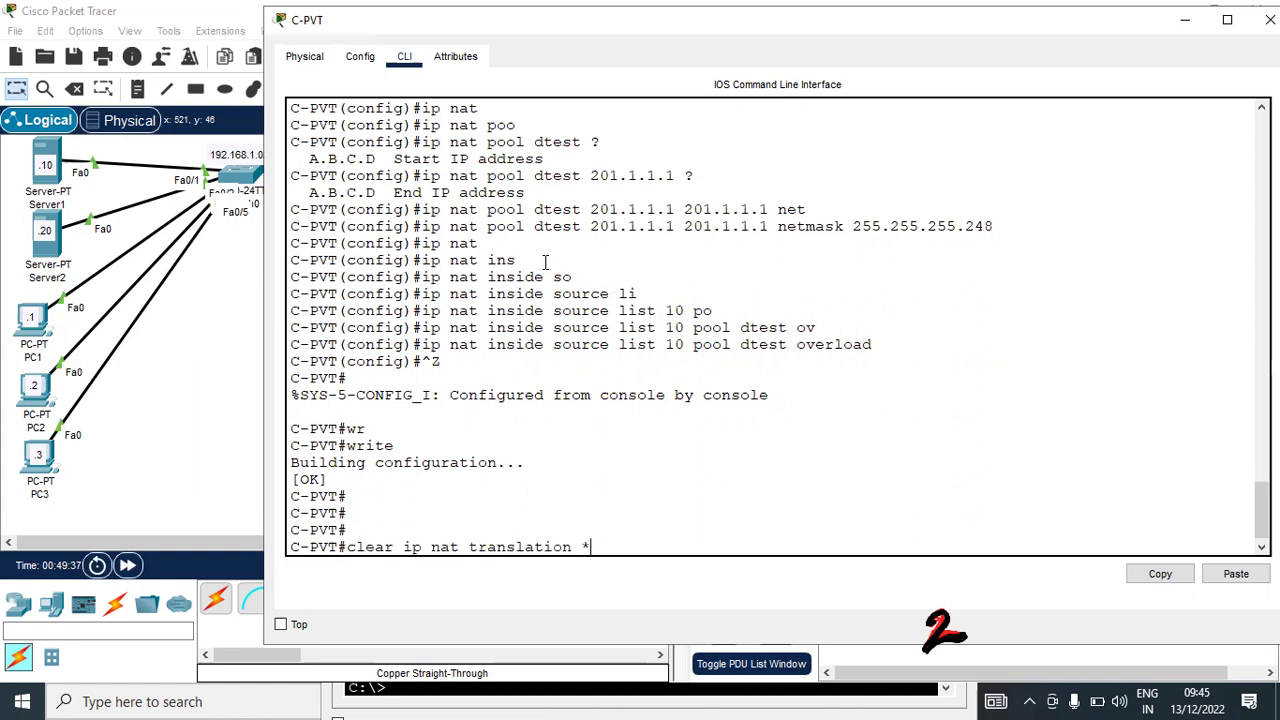
{"action": "key", "text": "Down"}
{"action": "key", "text": "Return"}
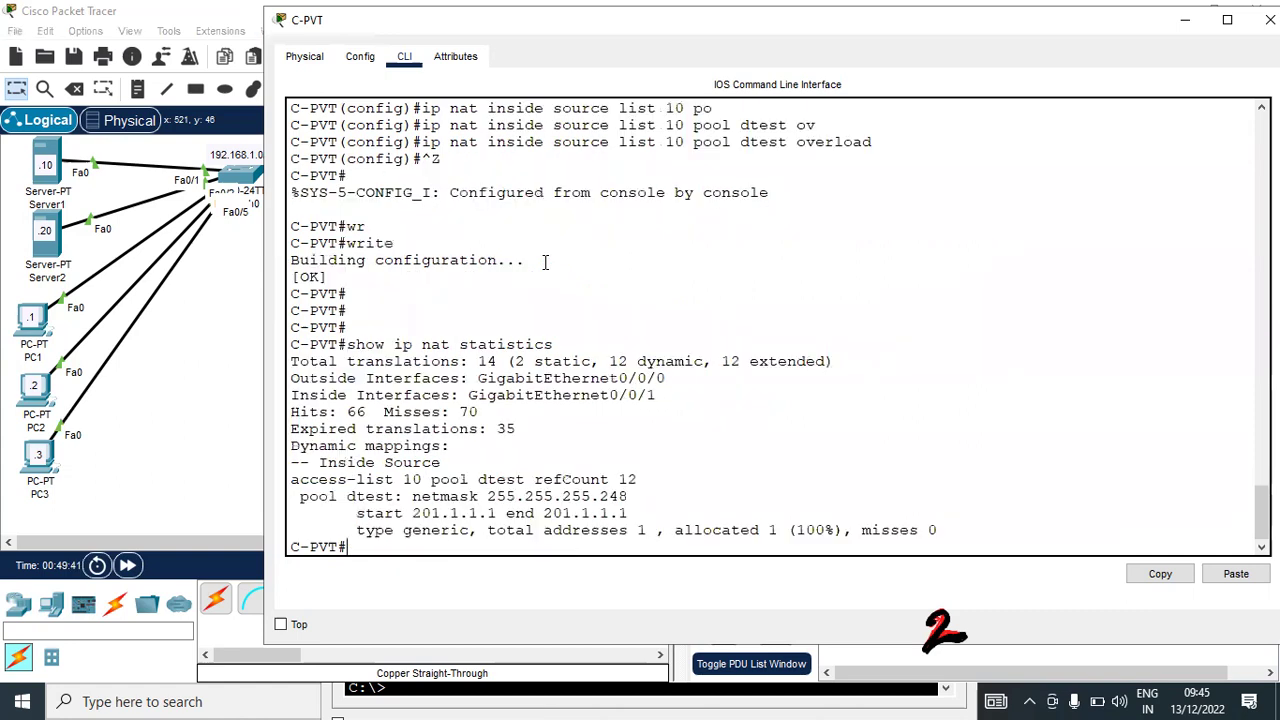
{"action": "double_click", "coordinate": [436, 513]}
{"action": "left_click_drag", "start_coordinate": [562, 513], "coordinate": [628, 514]}
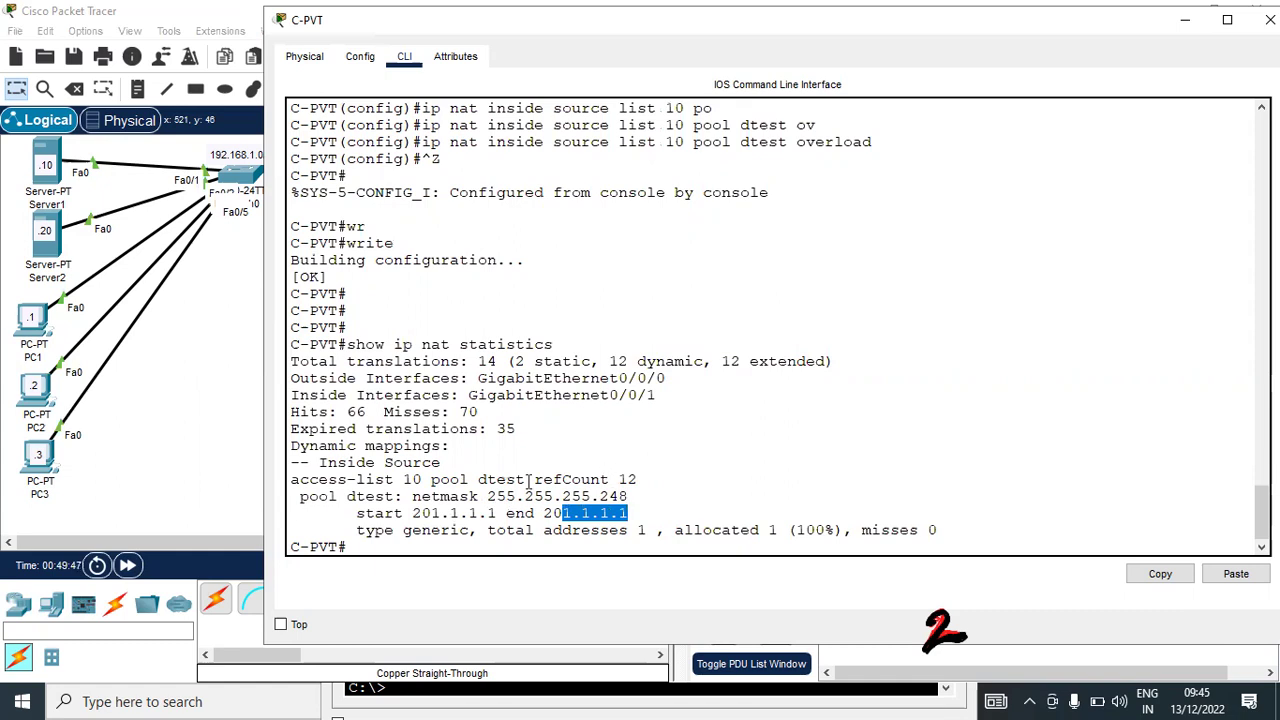
{"action": "left_click_drag", "start_coordinate": [403, 480], "coordinate": [480, 480]}
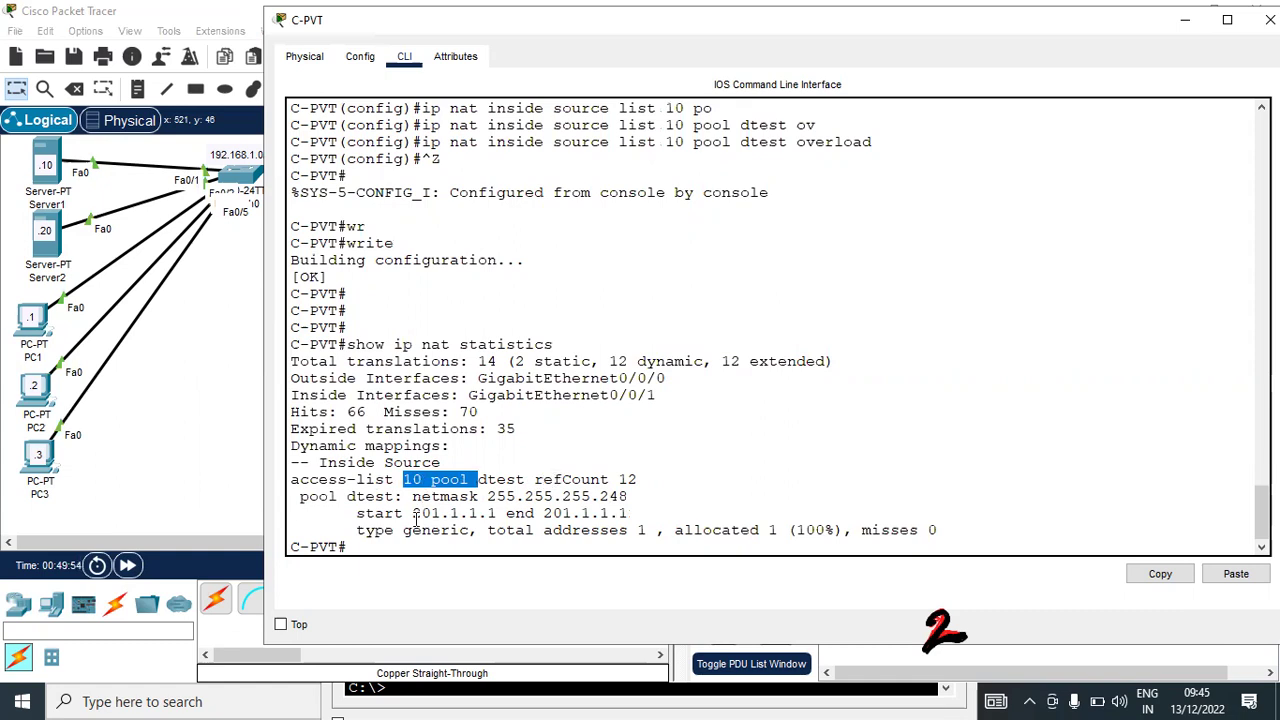
Display the NAT translations table with 'show ip nat translations'
{"action": "key", "text": "Up"}
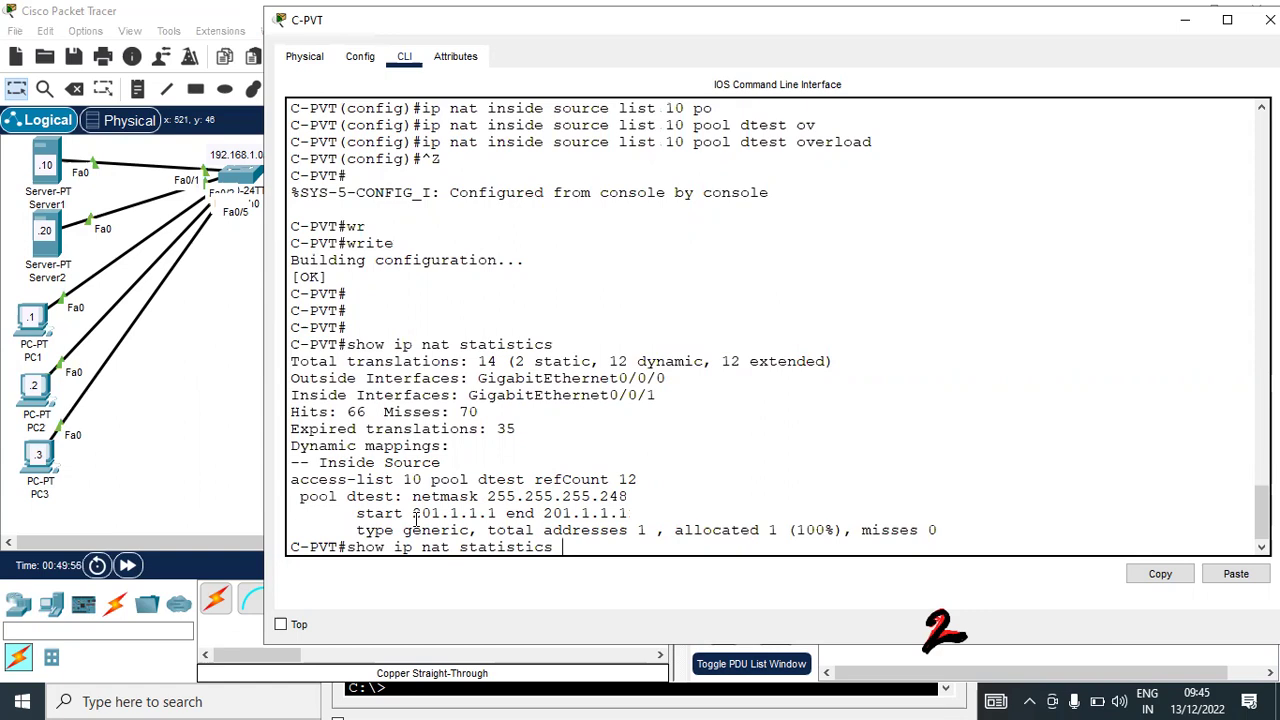
{"action": "key", "text": "Up"}
{"action": "key", "text": "Down"}
{"action": "key", "text": "BackSpace"}
{"action": "key", "text": "BackSpace"}
{"action": "key", "text": "BackSpace"}
{"action": "key", "text": "BackSpace"}
{"action": "key", "text": "BackSpace"}
{"action": "key", "text": "BackSpace"}
{"action": "key", "text": "BackSpace"}
{"action": "key", "text": "BackSpace"}
{"action": "key", "text": "BackSpace"}
{"action": "key", "text": "BackSpace"}
{"action": "key", "text": "BackSpace"}
{"action": "type", "text": "tra"}
{"action": "key", "text": "Tab"}
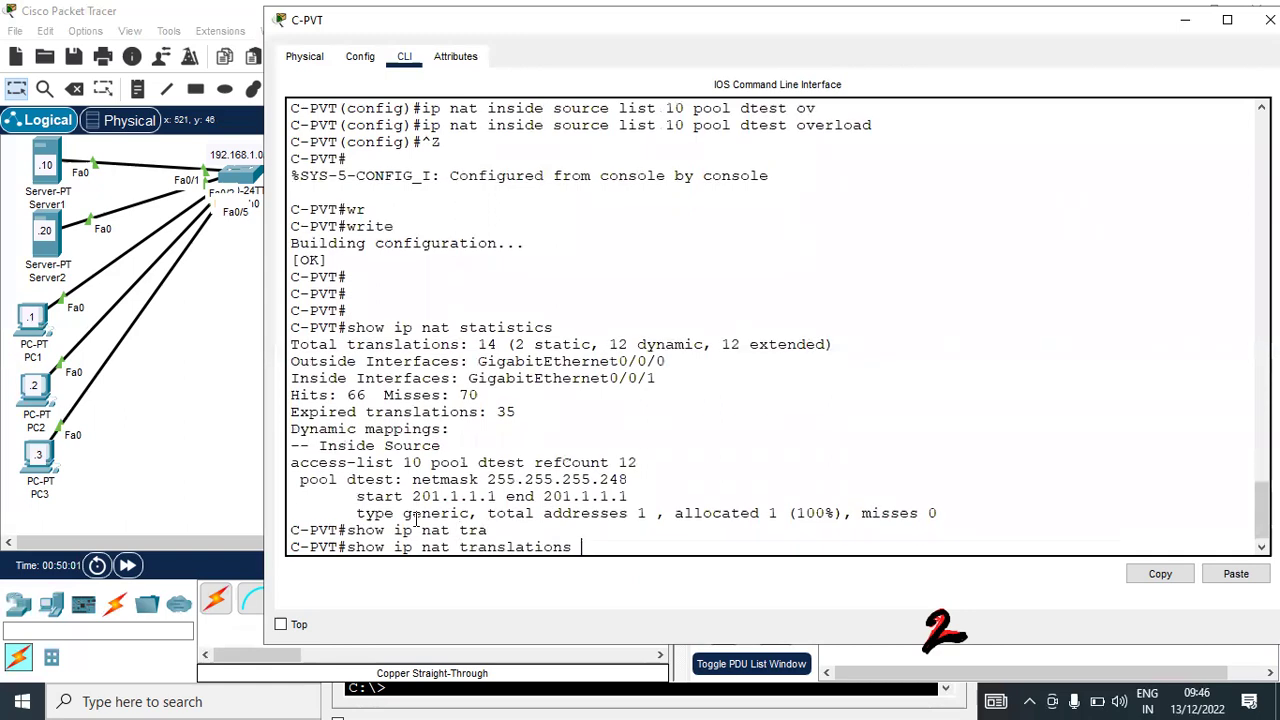
{"action": "key", "text": "Return"}
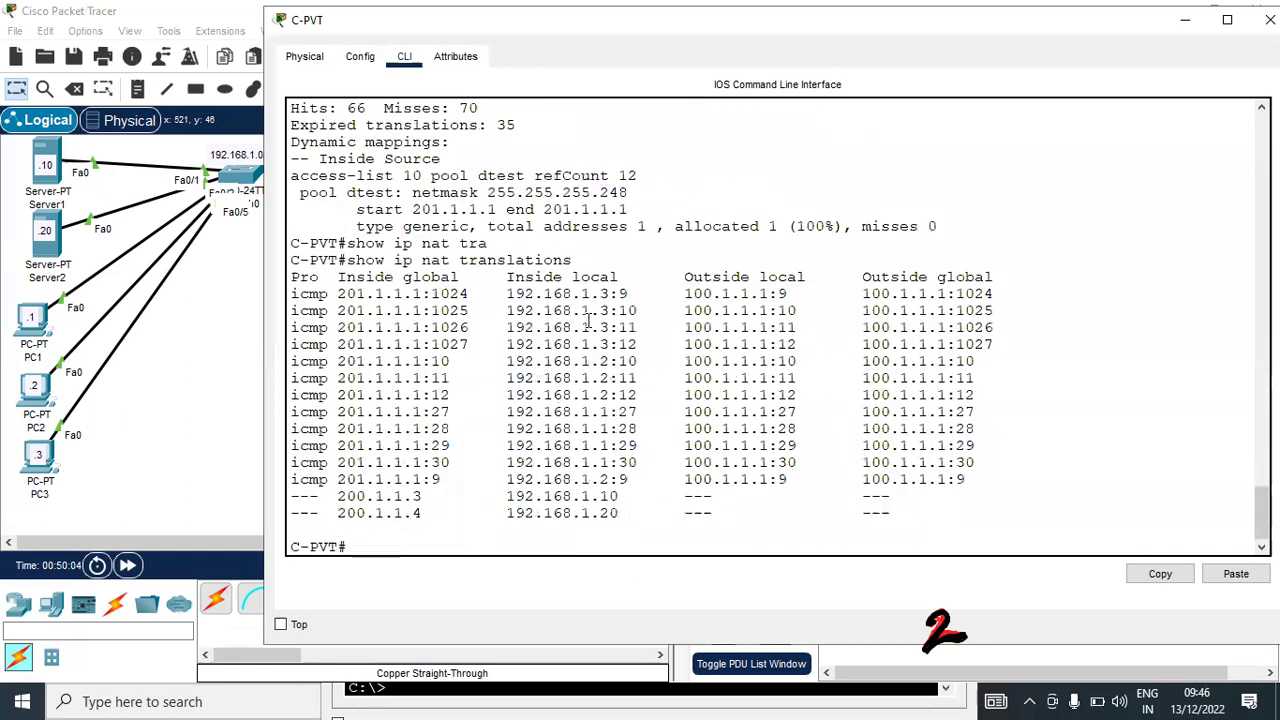
Highlight the PCs' inside local addresses sharing global 201.1.1.1 by port, plus the static 200.1.1.x entries
{"action": "left_click_drag", "start_coordinate": [612, 293], "coordinate": [560, 293]}
{"action": "left_click_drag", "start_coordinate": [608, 361], "coordinate": [553, 361]}
{"action": "left_click_drag", "start_coordinate": [610, 412], "coordinate": [572, 412]}
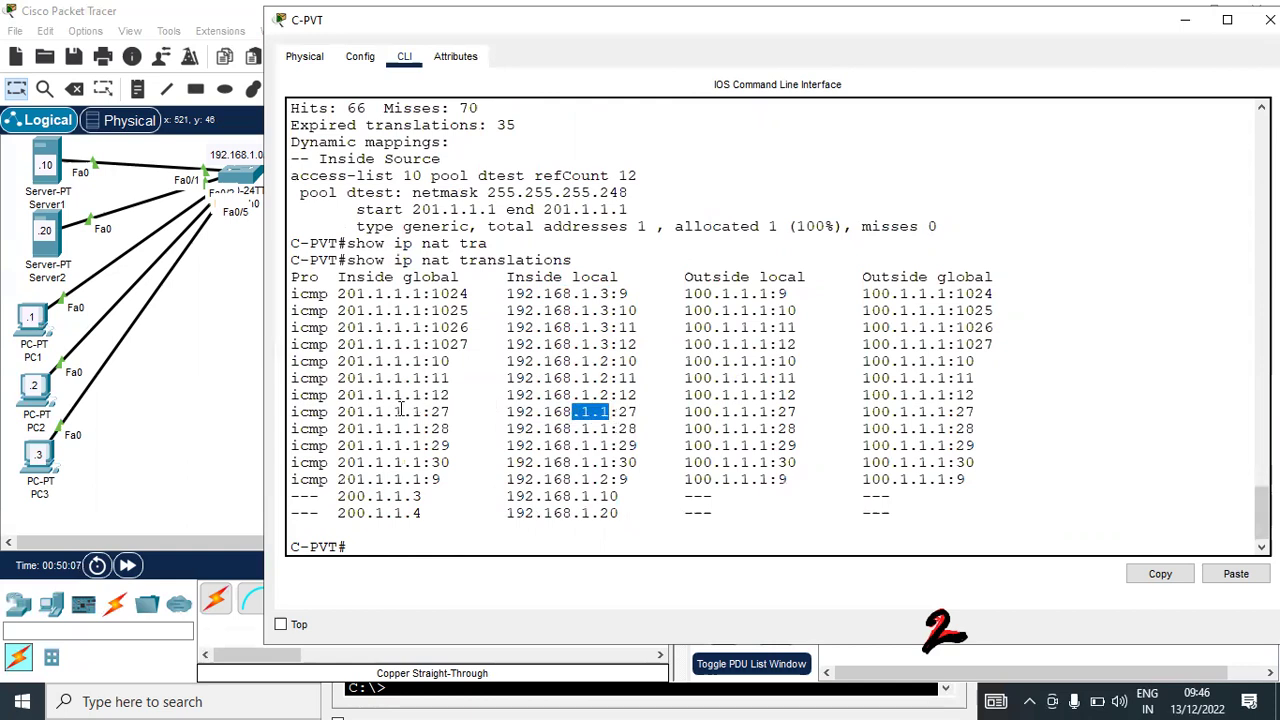
{"action": "left_click_drag", "start_coordinate": [422, 395], "coordinate": [340, 361]}
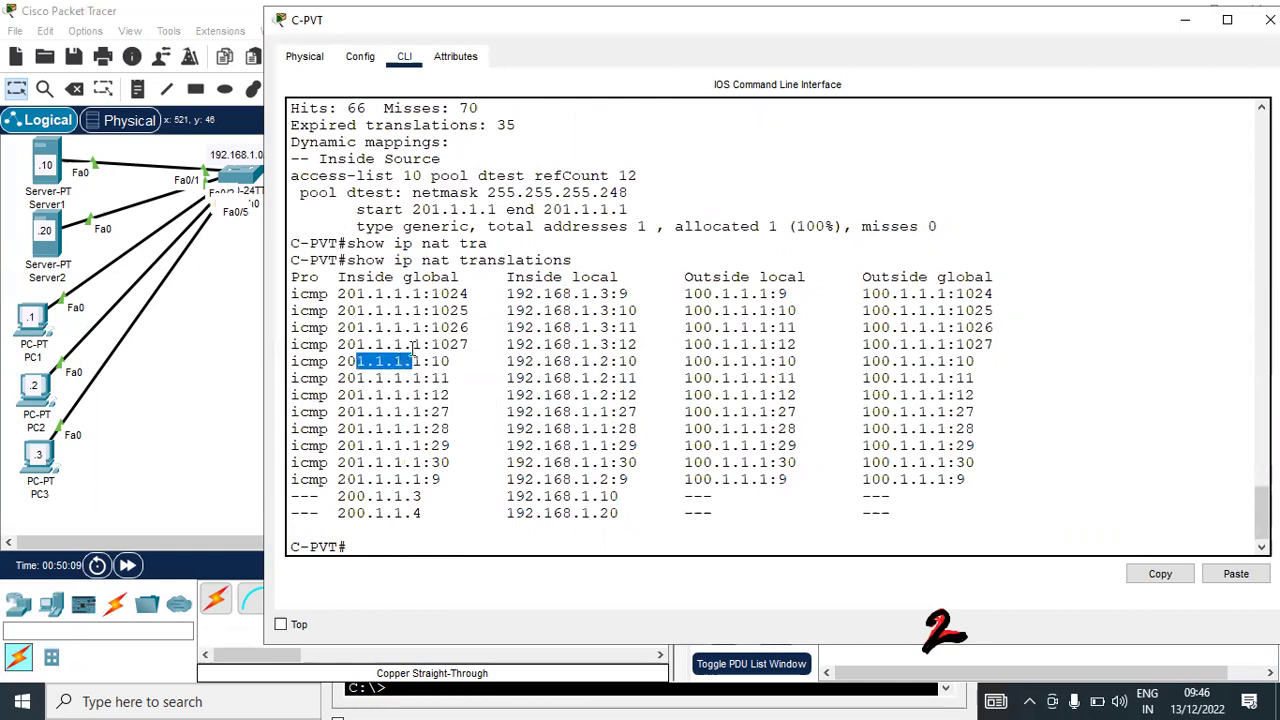
{"action": "left_click_drag", "start_coordinate": [412, 344], "coordinate": [356, 344]}
{"action": "left_click_drag", "start_coordinate": [470, 344], "coordinate": [412, 327]}
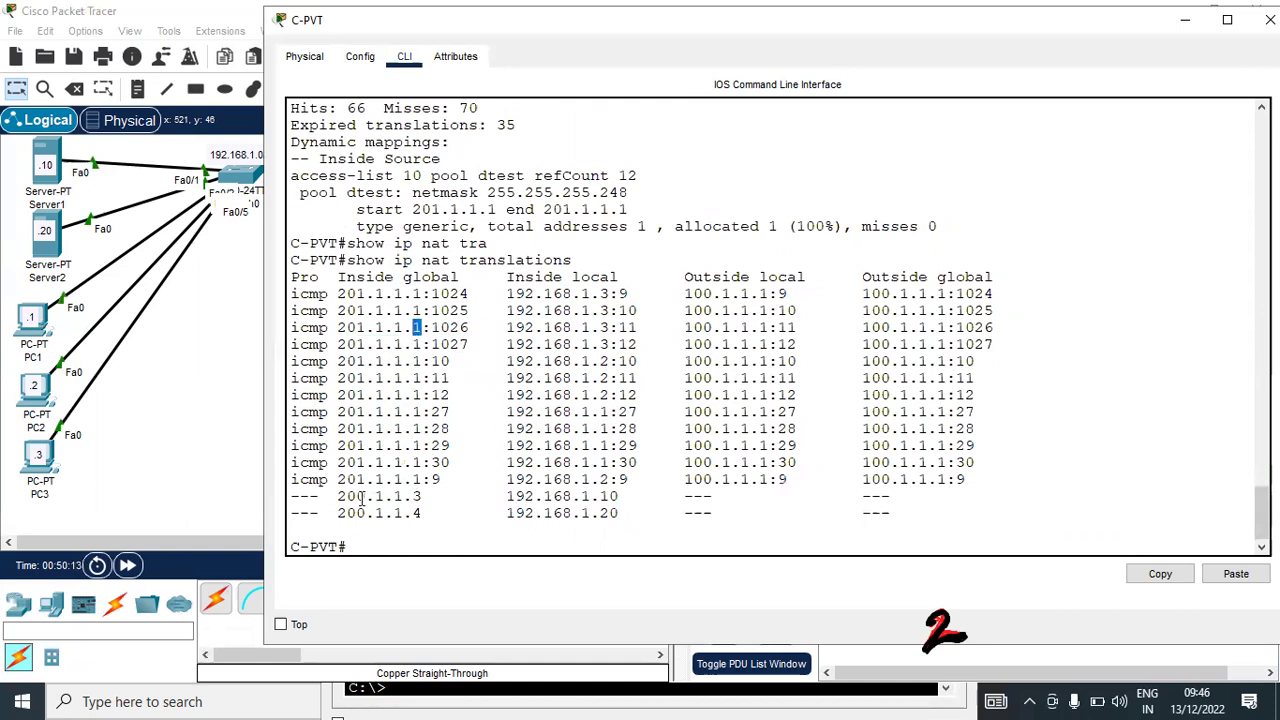
{"action": "left_click_drag", "start_coordinate": [331, 496], "coordinate": [993, 513]}
{"action": "left_click", "coordinate": [568, 542]}
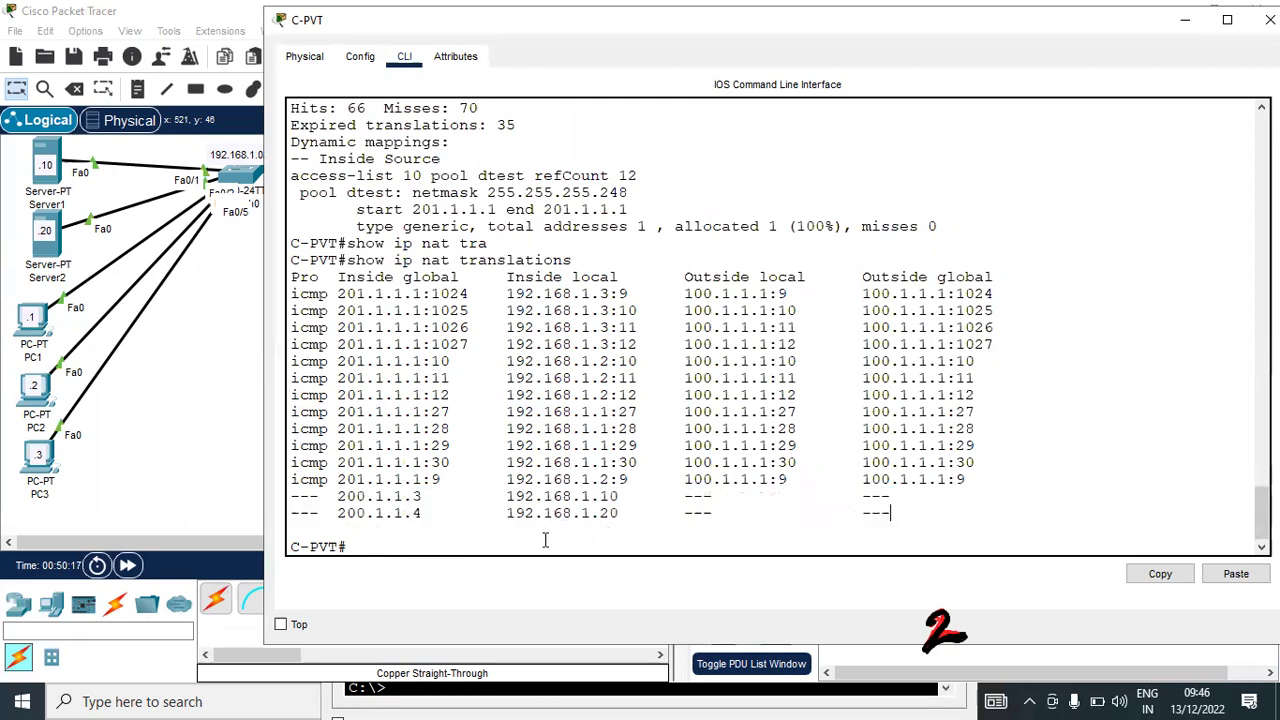
{"action": "left_click", "coordinate": [44, 320]}
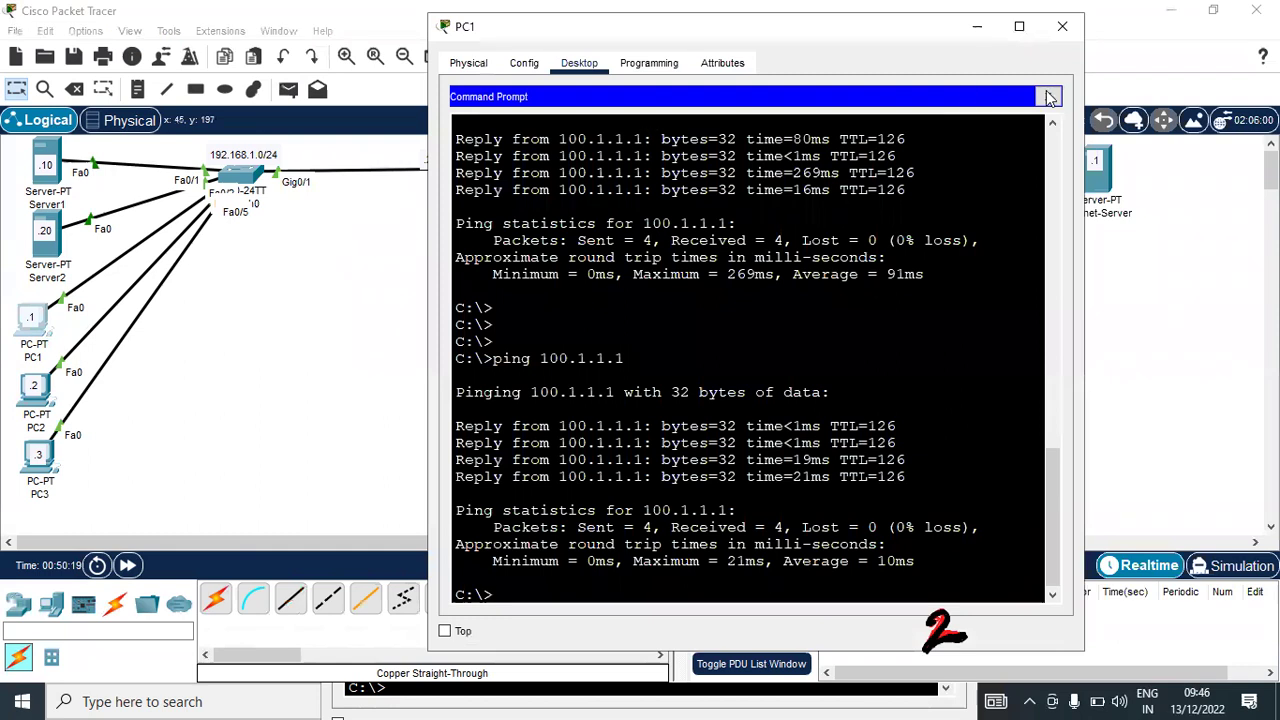
Close PC1's command prompt and launch its Web Browser
{"action": "left_click", "coordinate": [1047, 96]}
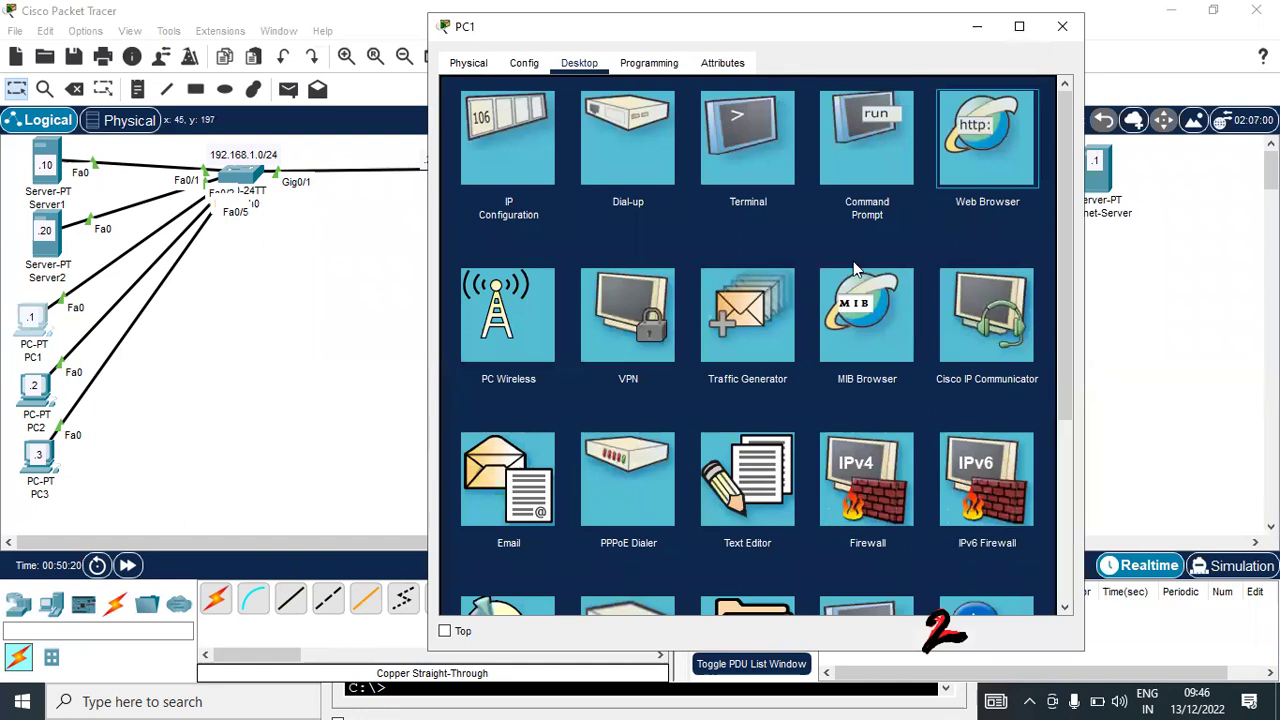
{"action": "left_click", "coordinate": [972, 150]}
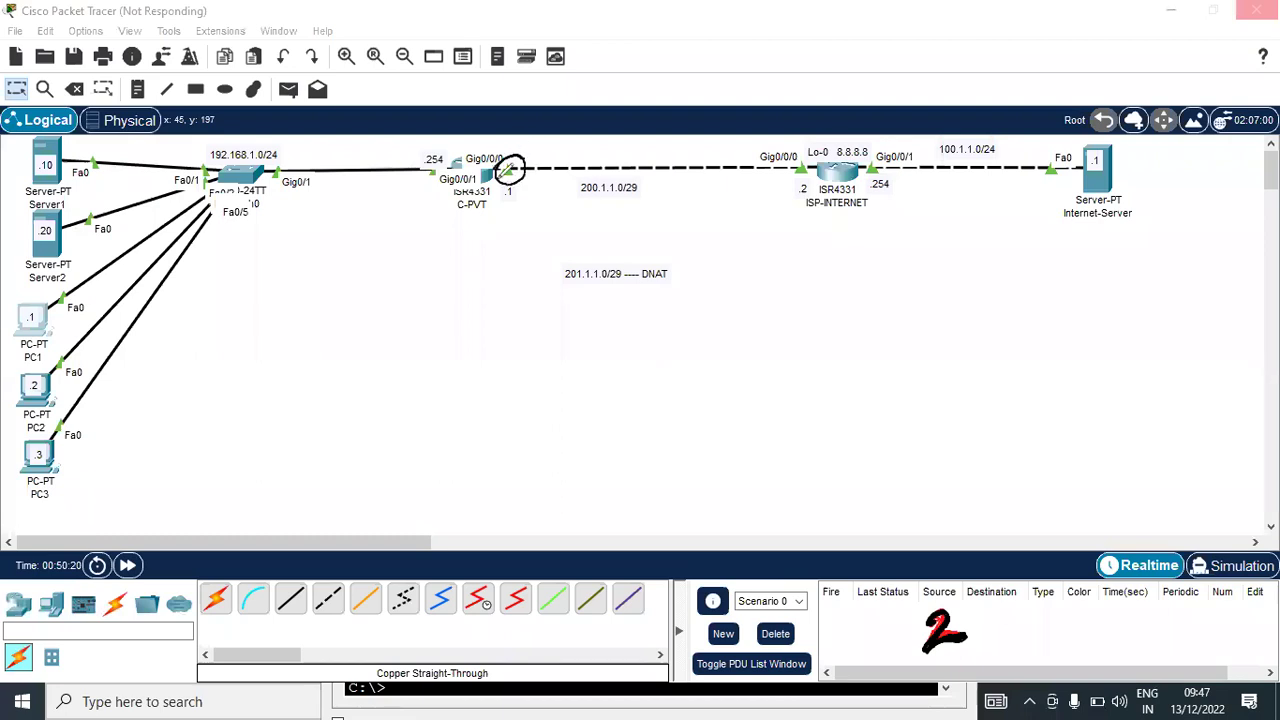
Annotate the topology tracing PC3's traffic to C-PVT's .1 address, then bring Server2's prompt forward
{"action": "mouse_move", "coordinate": [507, 156]}
{"action": "left_mouse_down"}
{"action": "mouse_move", "coordinate": [528, 180]}
{"action": "mouse_move", "coordinate": [521, 201]}
{"action": "mouse_move", "coordinate": [512, 184]}
{"action": "left_mouse_up"}
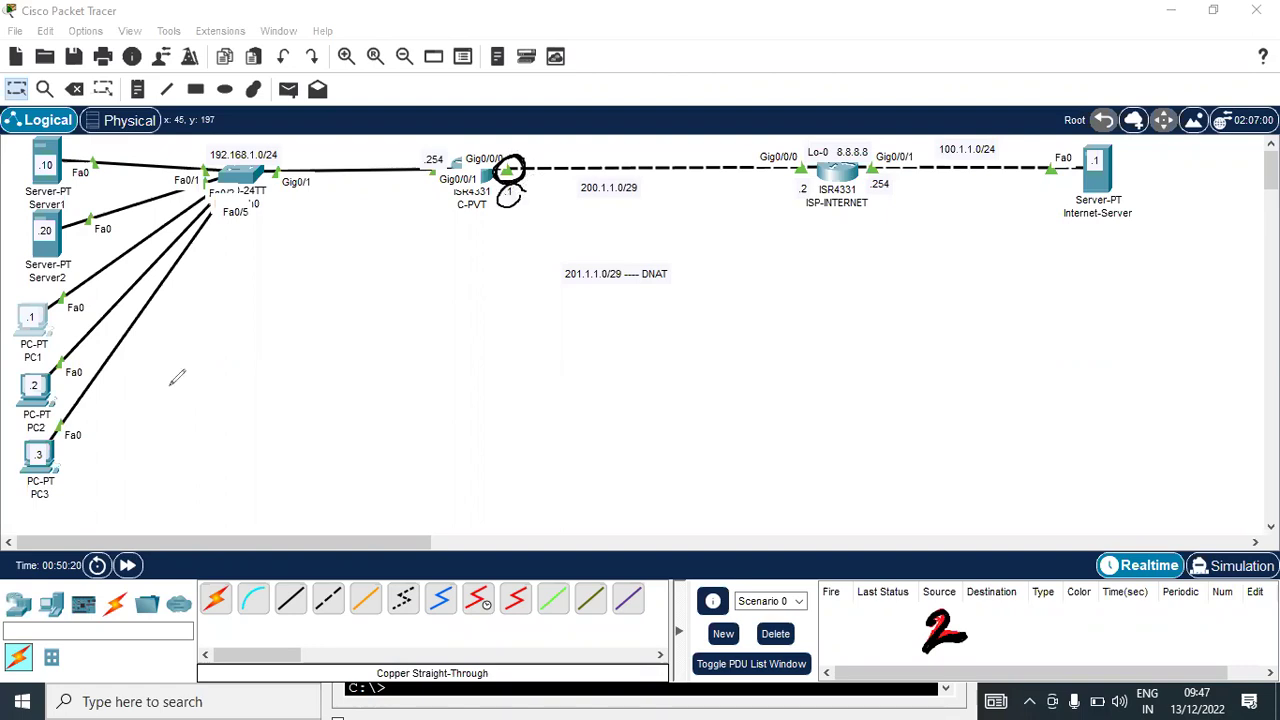
{"action": "mouse_move", "coordinate": [57, 453]}
{"action": "left_mouse_down"}
{"action": "mouse_move", "coordinate": [330, 254]}
{"action": "mouse_move", "coordinate": [486, 230]}
{"action": "left_mouse_up"}
{"action": "mouse_move", "coordinate": [415, 212]}
{"action": "left_mouse_down"}
{"action": "mouse_move", "coordinate": [451, 249]}
{"action": "mouse_move", "coordinate": [418, 268]}
{"action": "left_mouse_up"}
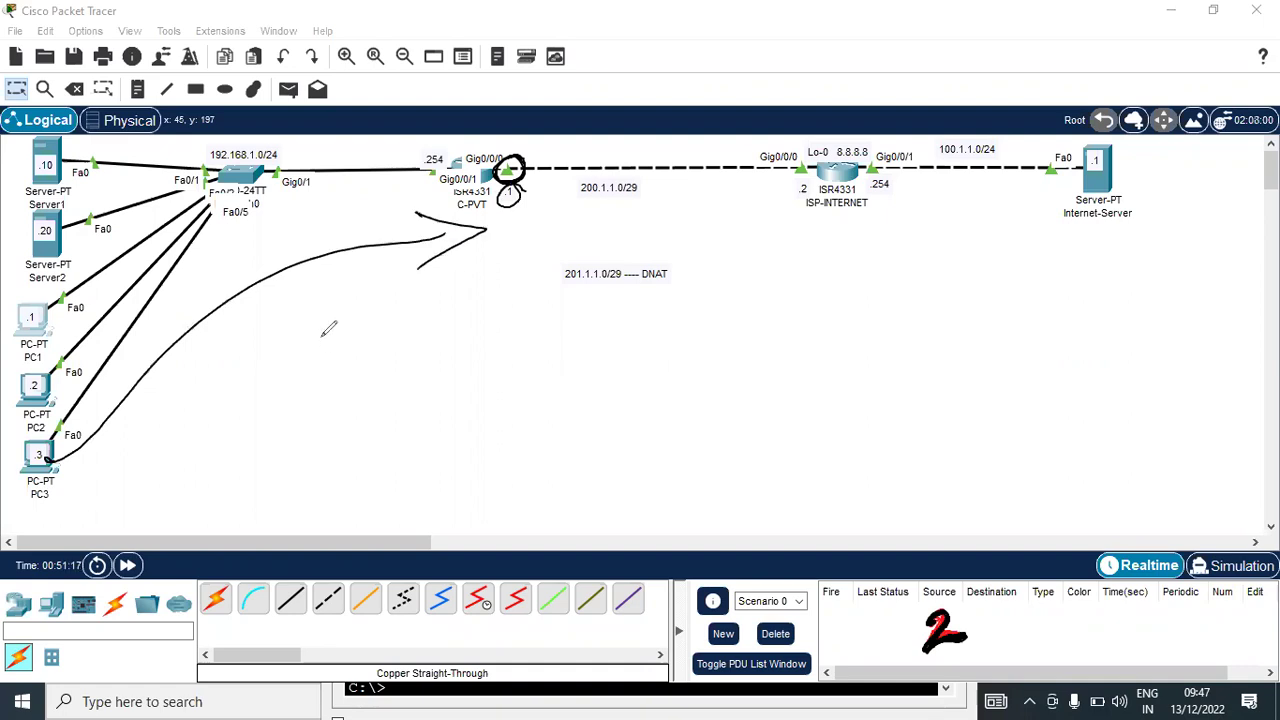
{"action": "key", "text": "ctrl+z"}
{"action": "key", "text": "ctrl+z"}
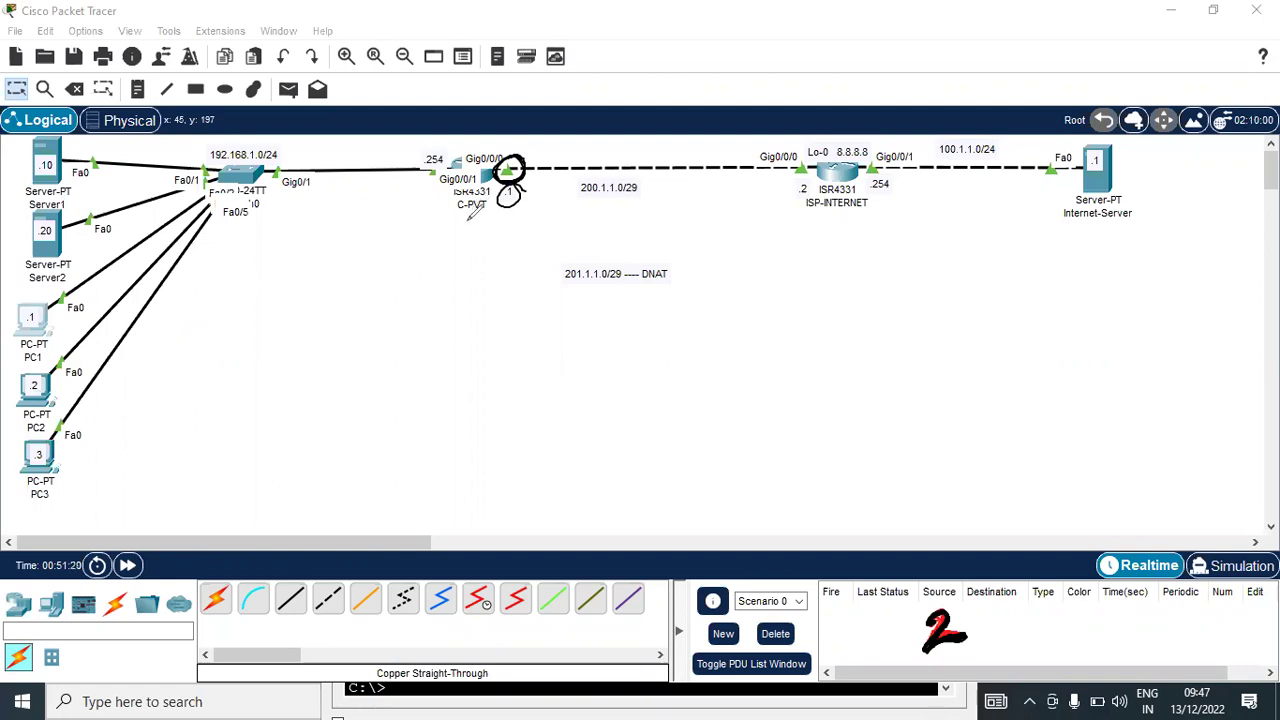
{"action": "key", "text": "ctrl+z"}
{"action": "key", "text": "ctrl+z"}
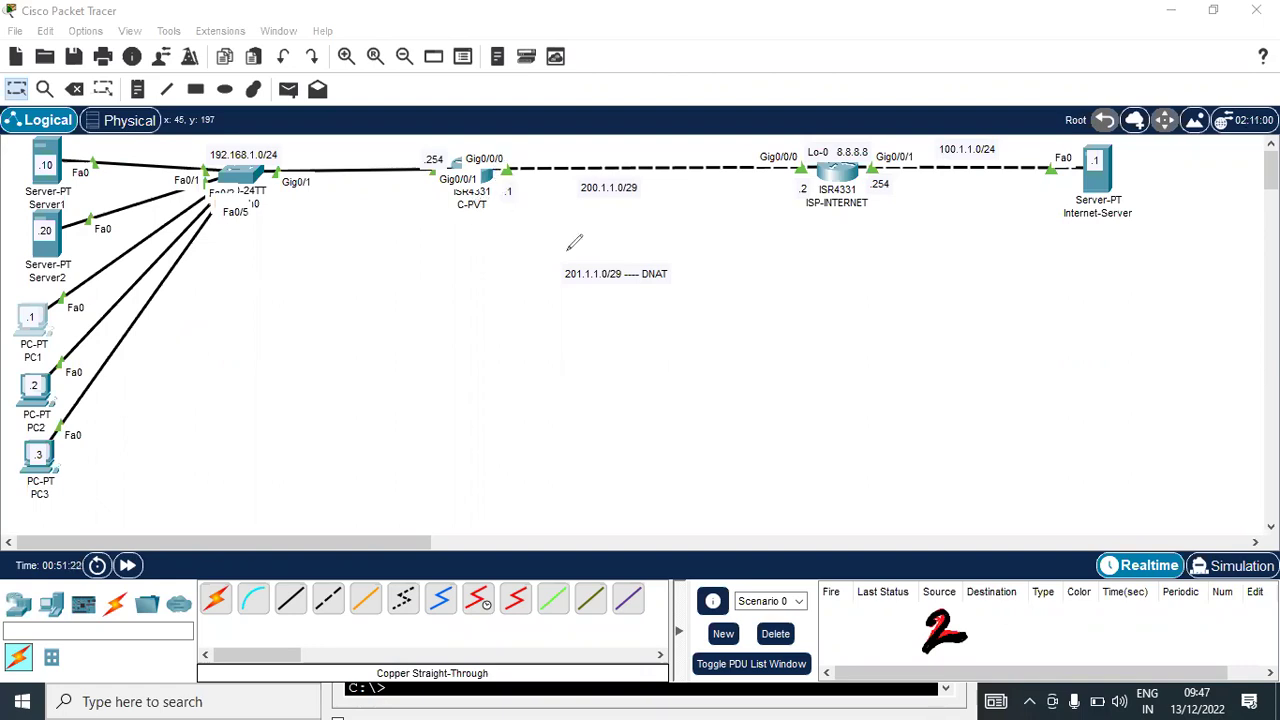
{"action": "mouse_move", "coordinate": [522, 184]}
{"action": "left_mouse_down"}
{"action": "mouse_move", "coordinate": [500, 204]}
{"action": "mouse_move", "coordinate": [528, 200]}
{"action": "mouse_move", "coordinate": [520, 184]}
{"action": "mouse_move", "coordinate": [495, 210]}
{"action": "left_mouse_up"}
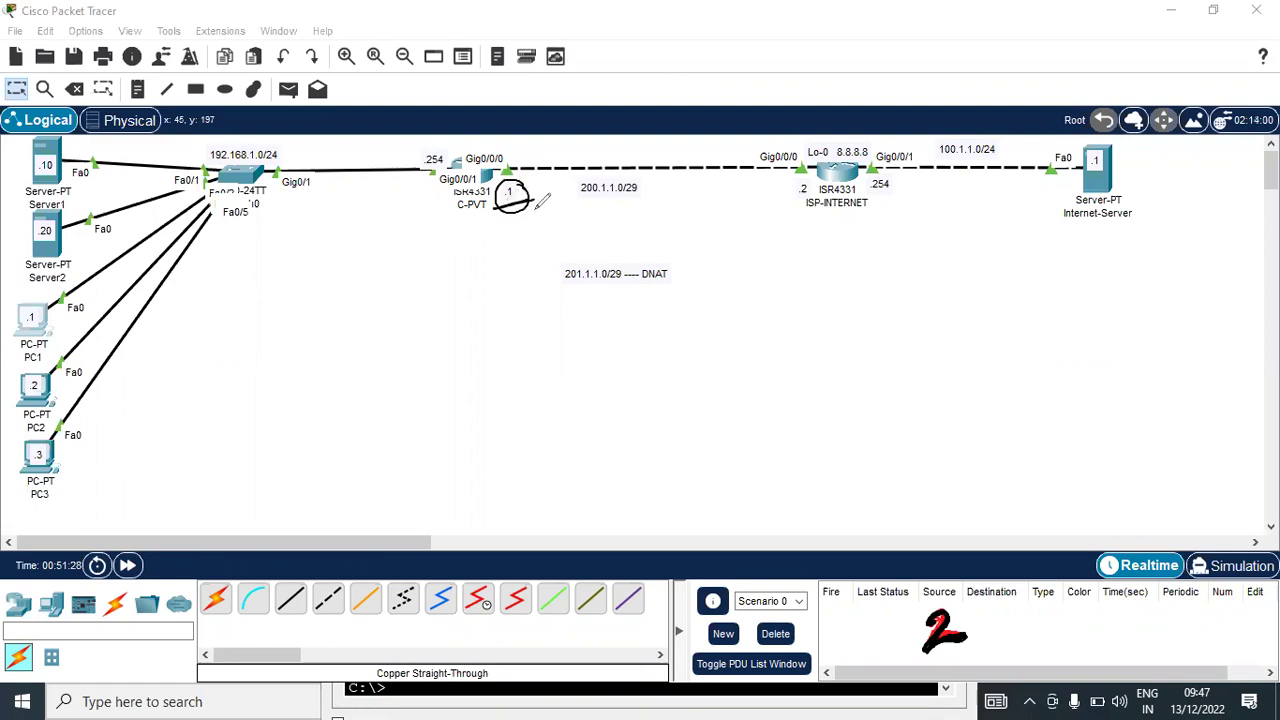
{"action": "key", "text": "ctrl+z"}
{"action": "mouse_move", "coordinate": [118, 448]}
{"action": "left_mouse_down"}
{"action": "mouse_move", "coordinate": [440, 238]}
{"action": "mouse_move", "coordinate": [476, 262]}
{"action": "left_mouse_up"}
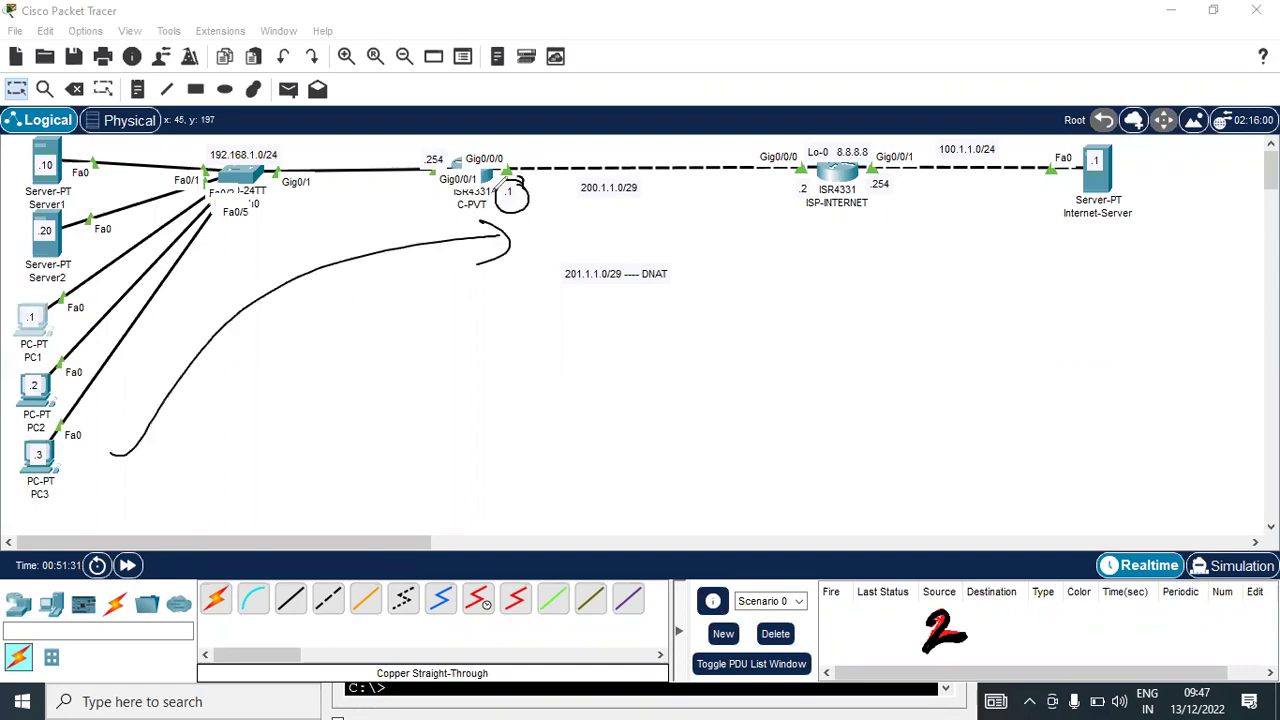
{"action": "mouse_move", "coordinate": [527, 176]}
{"action": "left_mouse_down"}
{"action": "mouse_move", "coordinate": [525, 210]}
{"action": "mouse_move", "coordinate": [545, 188]}
{"action": "mouse_move", "coordinate": [500, 200]}
{"action": "mouse_move", "coordinate": [538, 200]}
{"action": "left_mouse_up"}
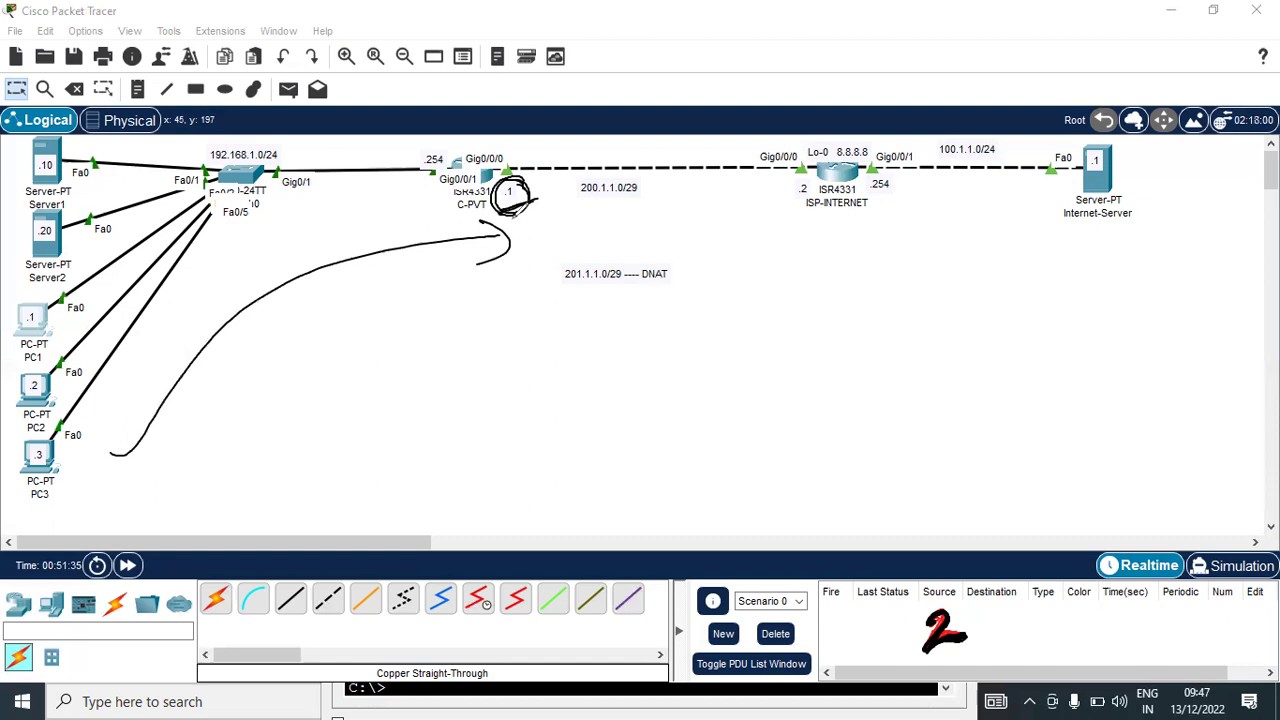
{"action": "key", "text": "ctrl+z"}
{"action": "key", "text": "ctrl+z"}
{"action": "key", "text": "ctrl+z"}
{"action": "key", "text": "ctrl+z"}
{"action": "key", "text": "ctrl+z"}
{"action": "key", "text": "ctrl+z"}
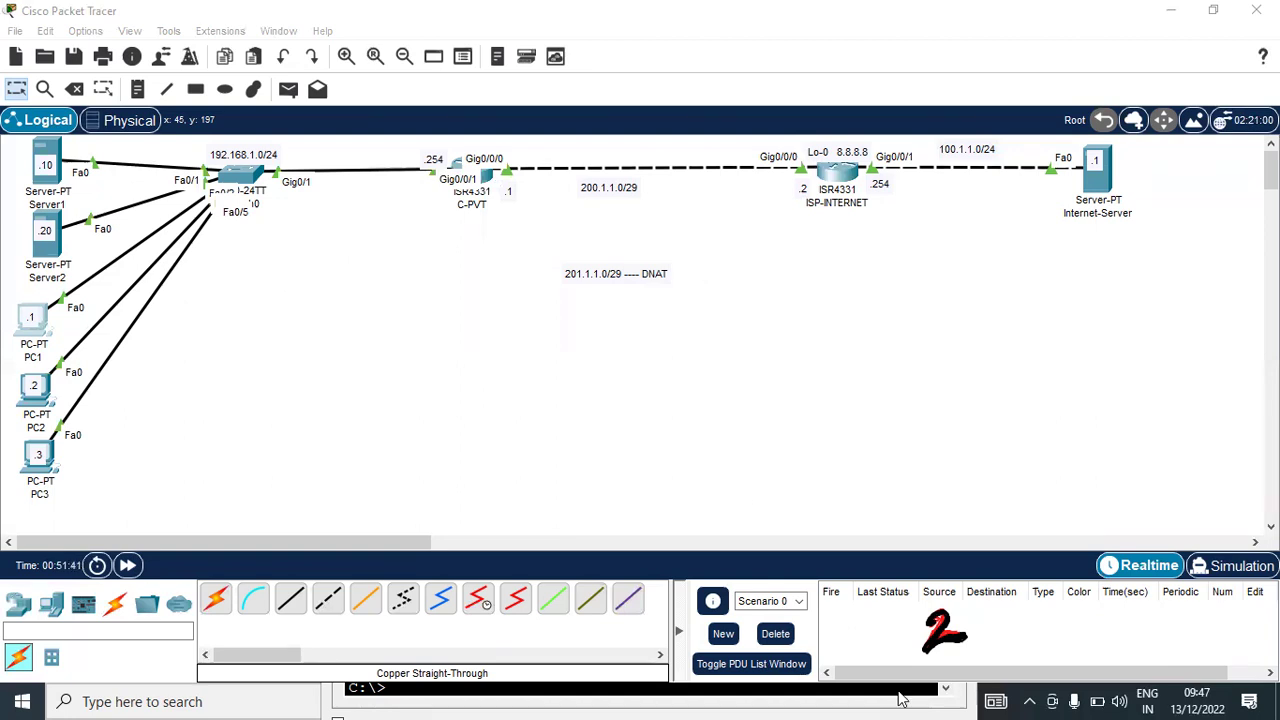
{"action": "left_click", "coordinate": [903, 698]}
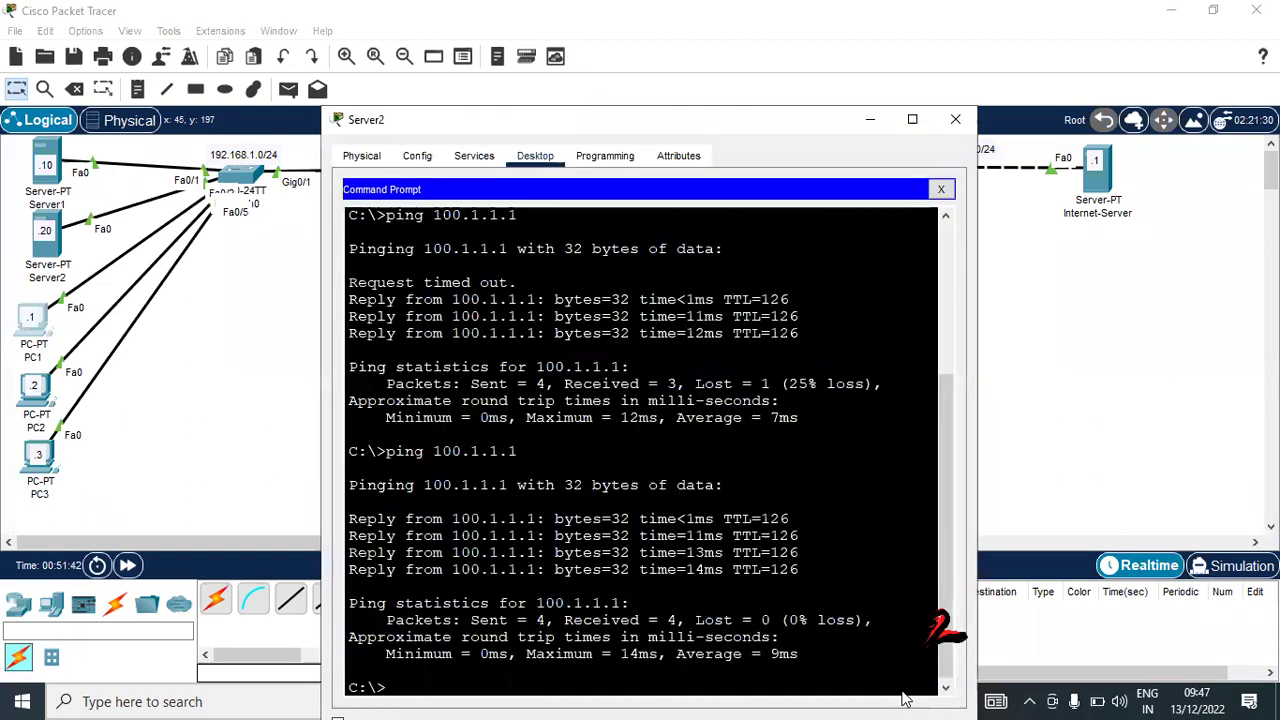
Re-run the ping to 100.1.1.1 from Server2's command prompt
{"action": "left_click", "coordinate": [810, 483]}
{"action": "key", "text": "Up"}
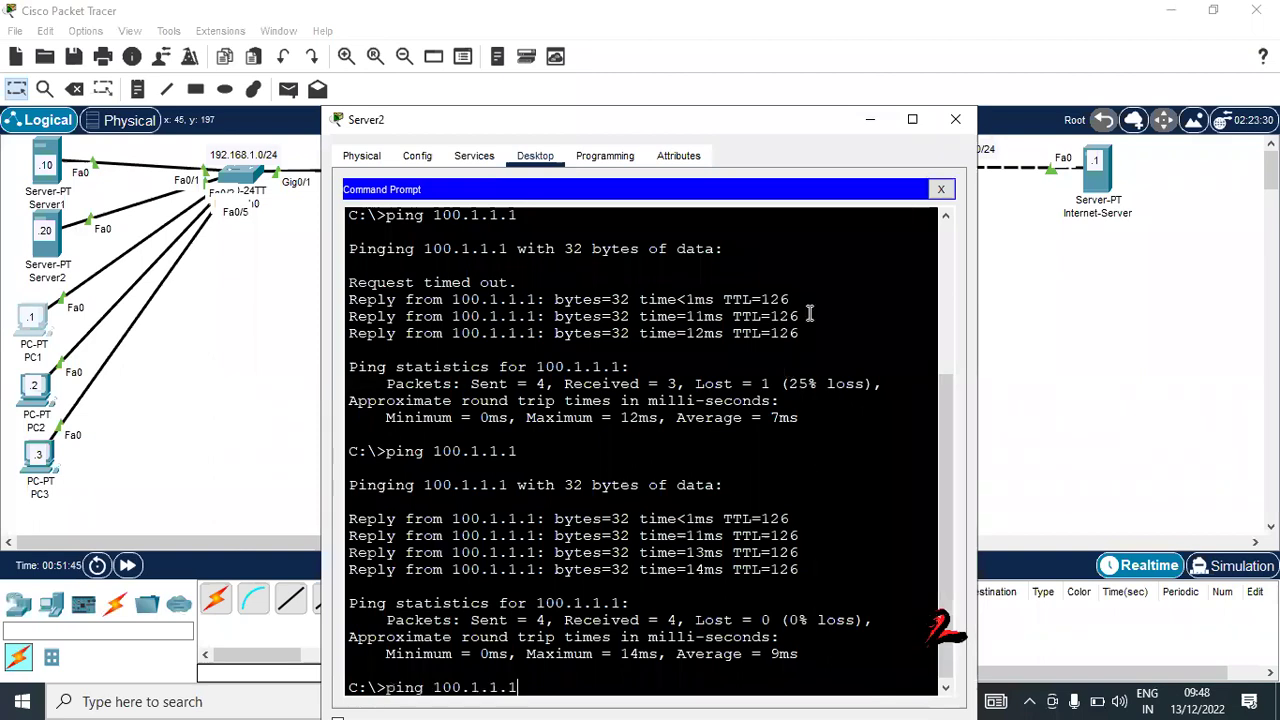
{"action": "key", "text": "Return"}
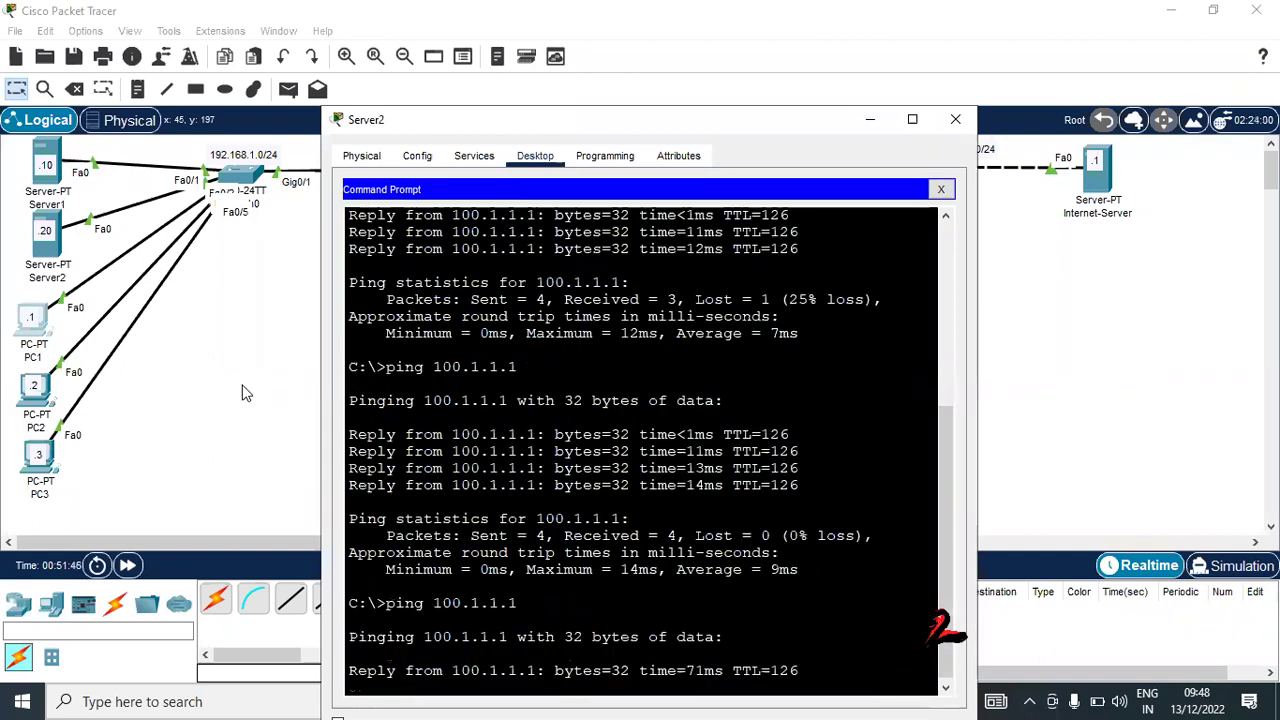
Load http 100.1.1.1 in PC1's web browser and confirm the Public Server page appears
{"action": "left_click", "coordinate": [33, 325]}
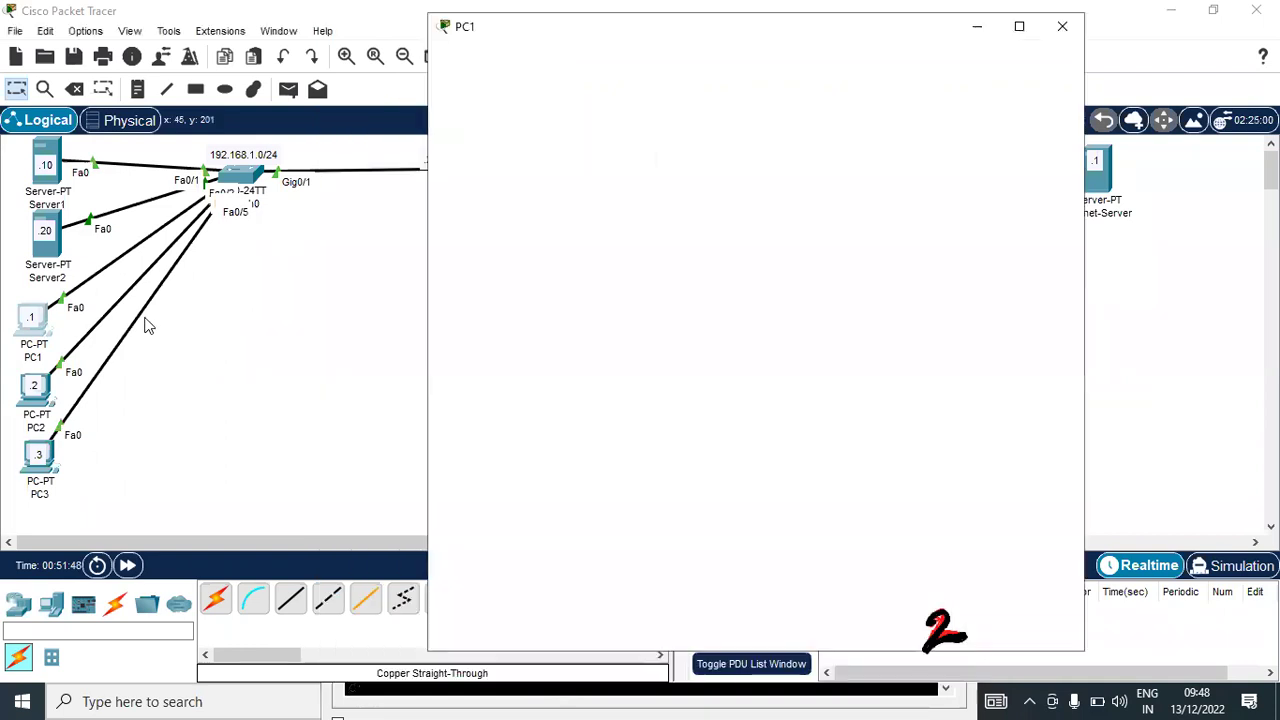
{"action": "left_click", "coordinate": [712, 119]}
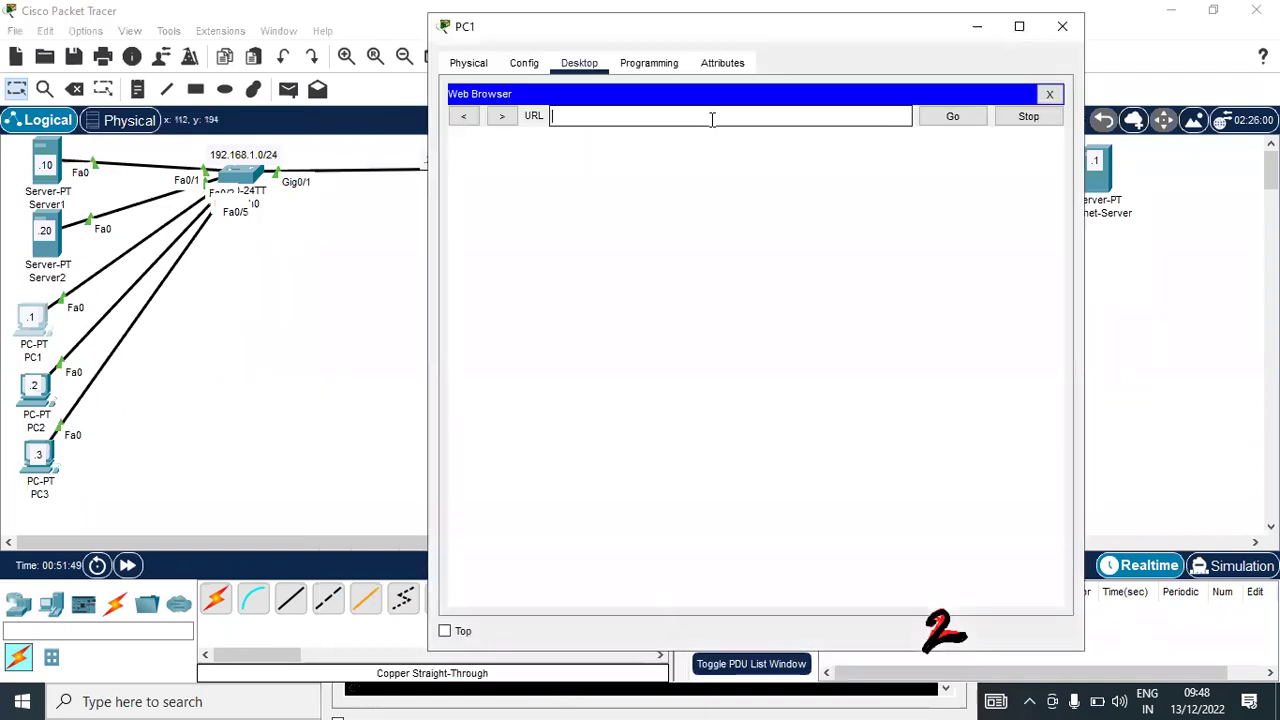
{"action": "type", "text": "100.1.1.1"}
{"action": "key", "text": "Return"}
{"action": "left_click_drag", "start_coordinate": [497, 201], "coordinate": [675, 235]}
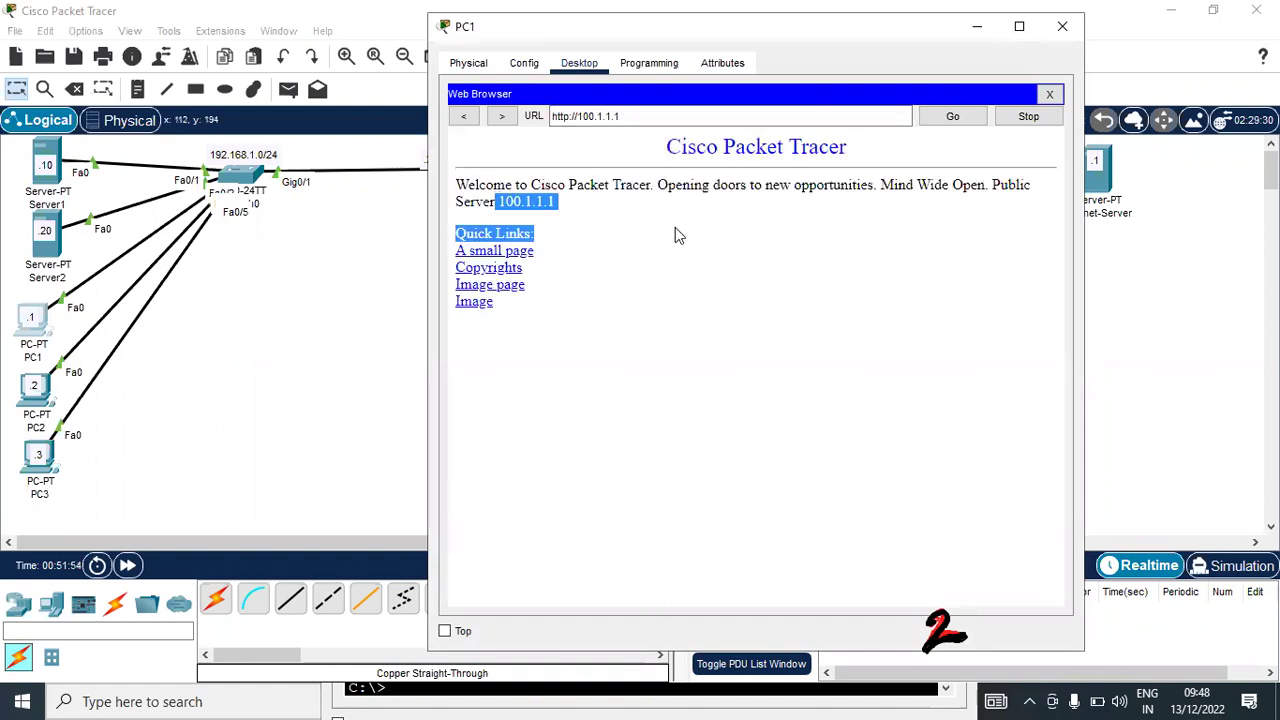
{"action": "left_click", "coordinate": [327, 244]}
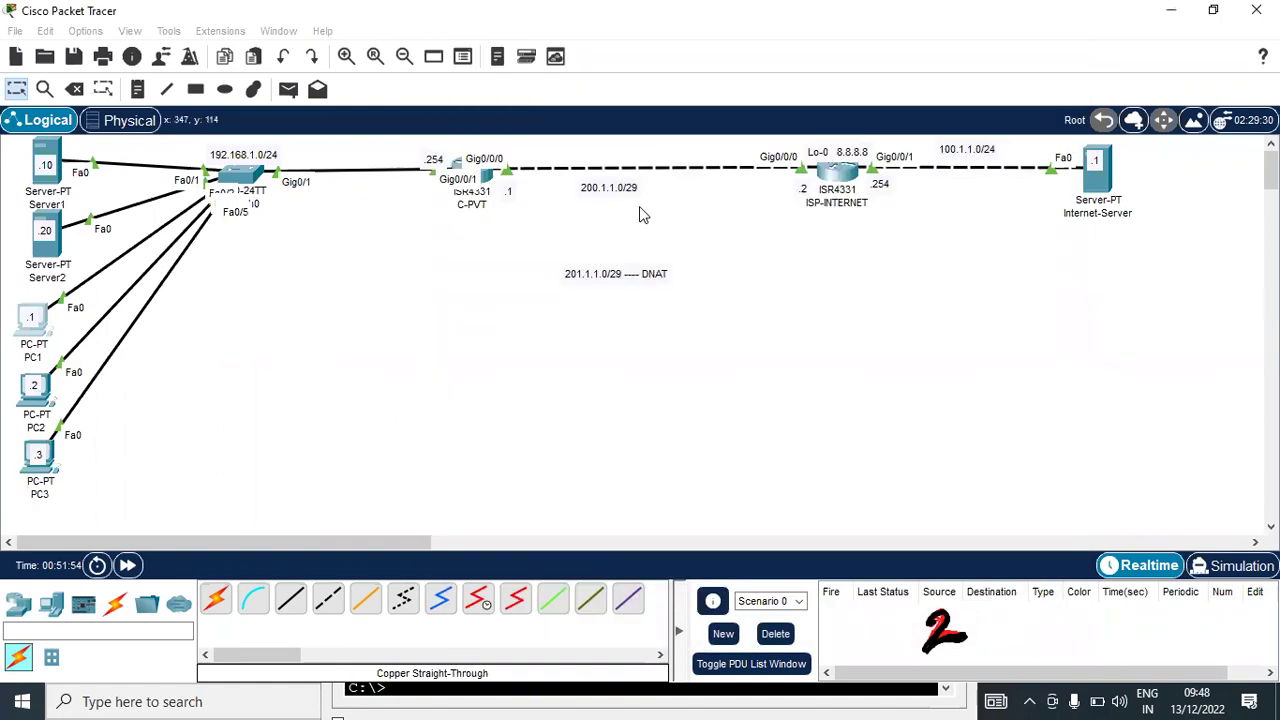
{"action": "left_click", "coordinate": [486, 177]}
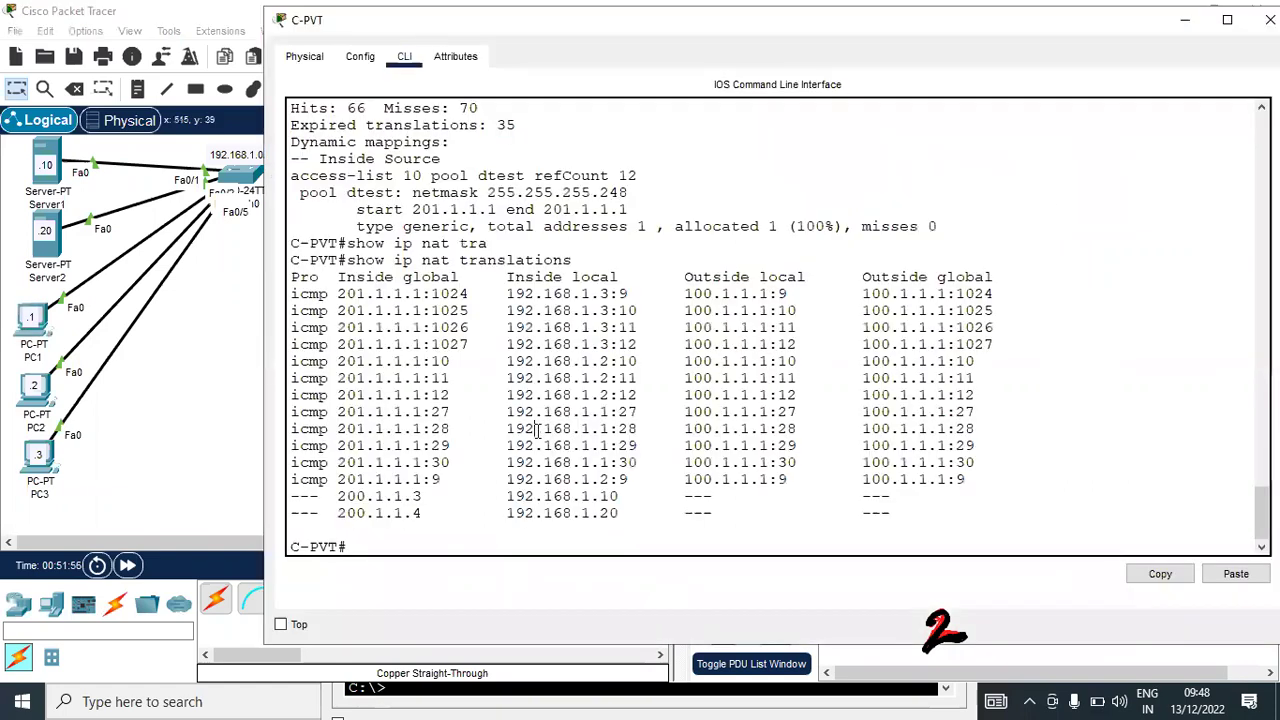
{"action": "key", "text": "Return"}
{"action": "key", "text": "Return"}
{"action": "key", "text": "Up"}
{"action": "key", "text": "Return"}
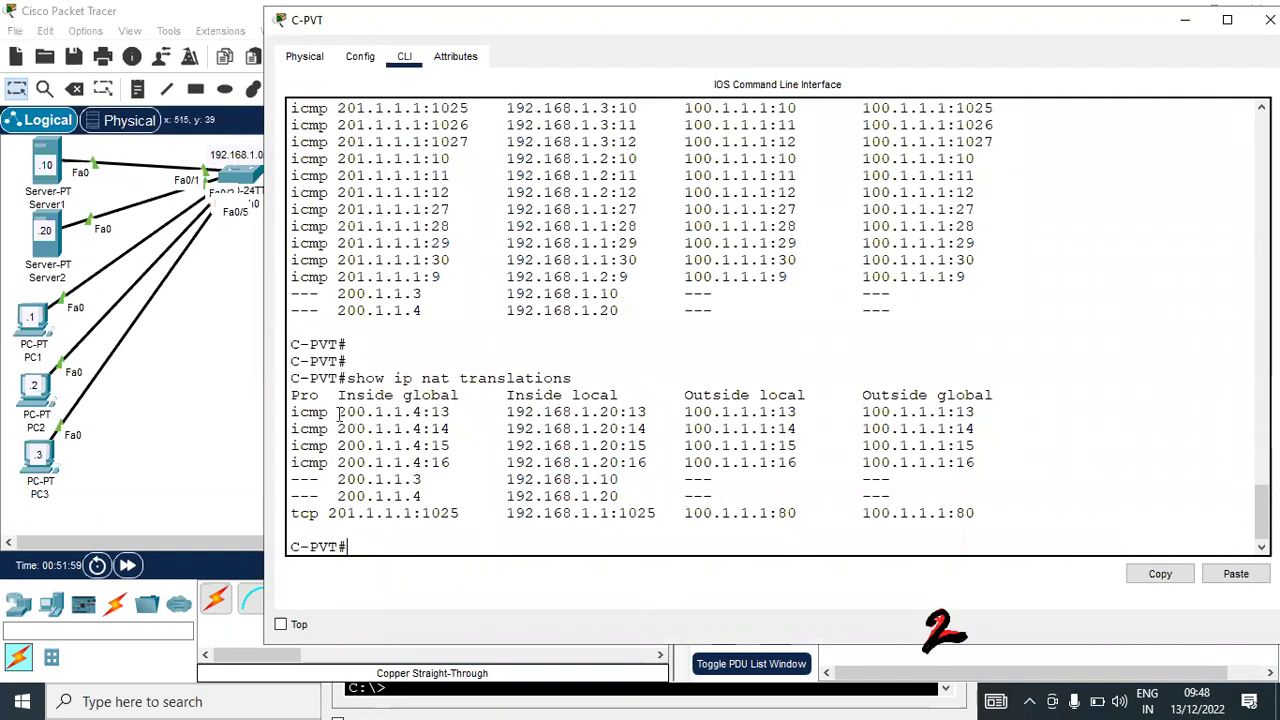
{"action": "left_click_drag", "start_coordinate": [338, 411], "coordinate": [452, 446]}
{"action": "left_click", "coordinate": [508, 479]}
{"action": "left_click_drag", "start_coordinate": [616, 512], "coordinate": [506, 513]}
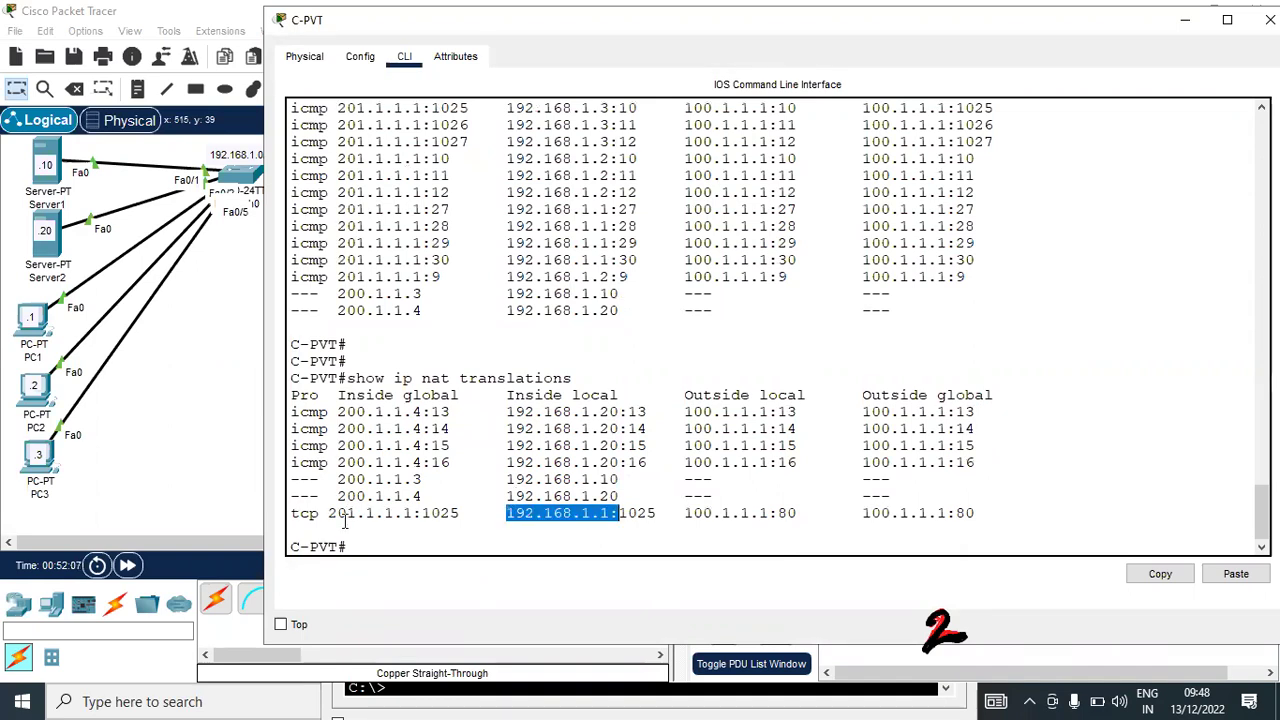
{"action": "left_click_drag", "start_coordinate": [328, 513], "coordinate": [413, 513]}
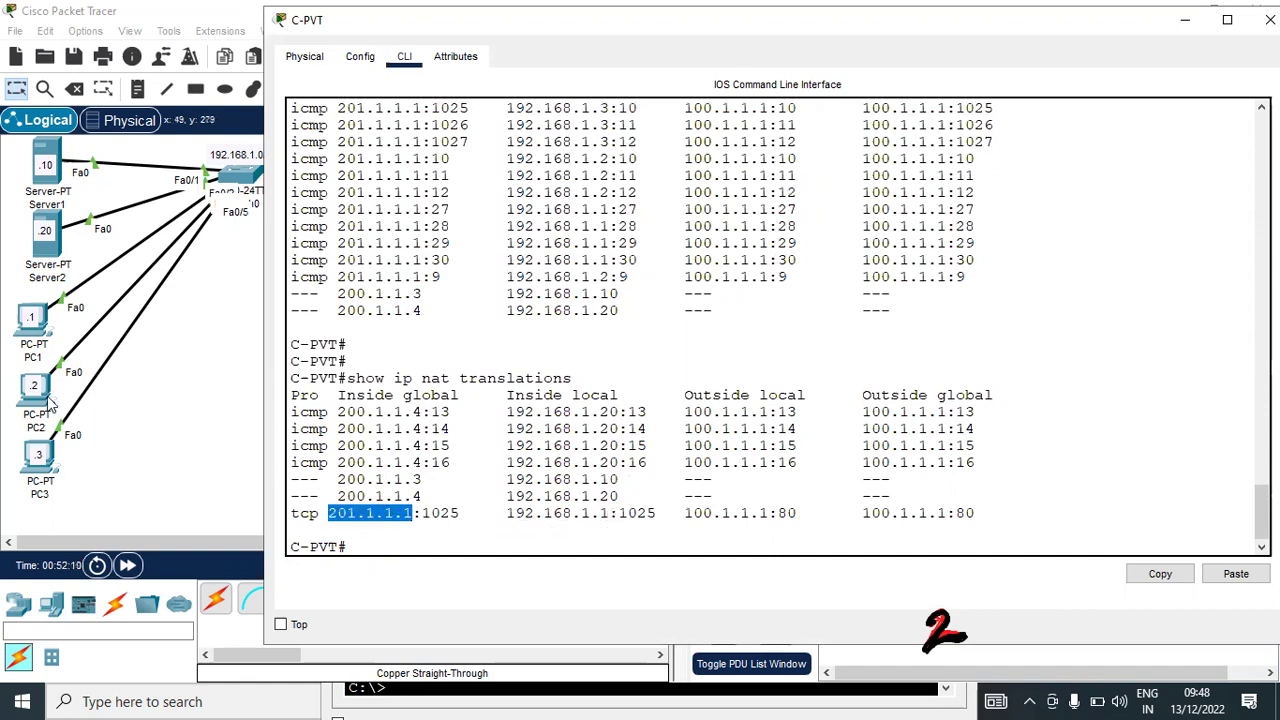
{"action": "left_click", "coordinate": [432, 516]}
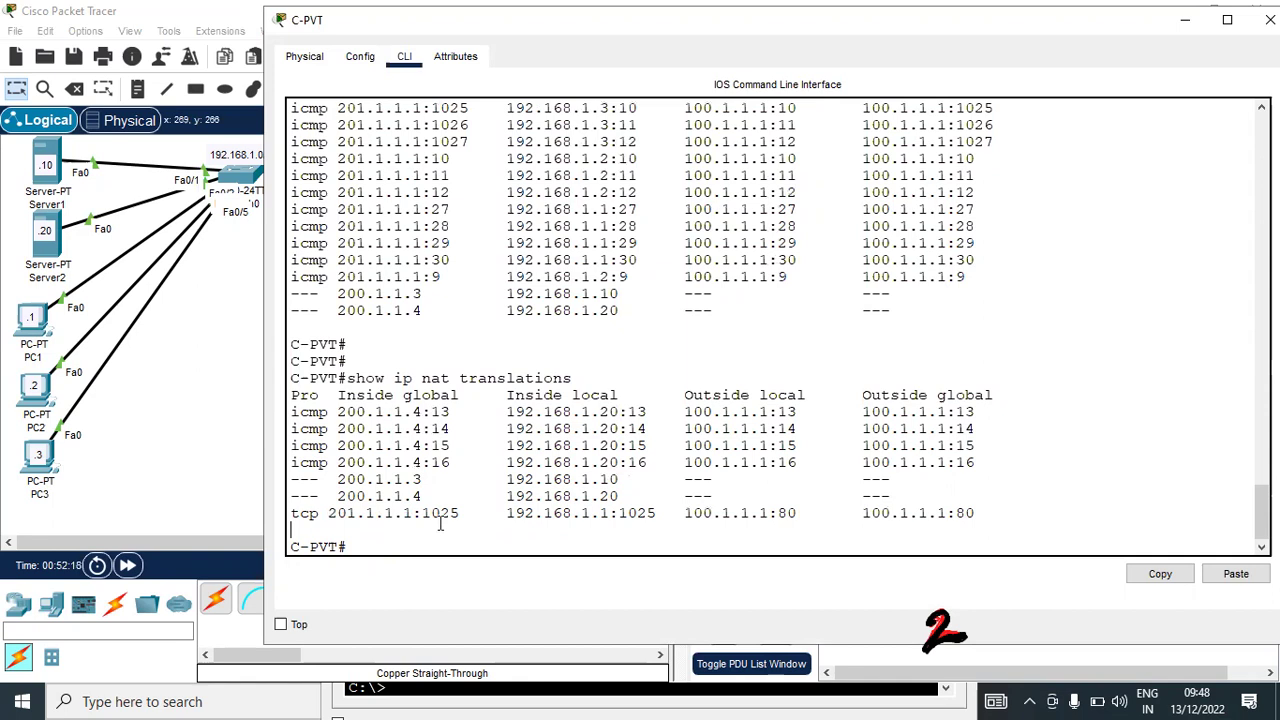
{"action": "left_click_drag", "start_coordinate": [462, 513], "coordinate": [422, 513]}
{"action": "left_click", "coordinate": [195, 342]}
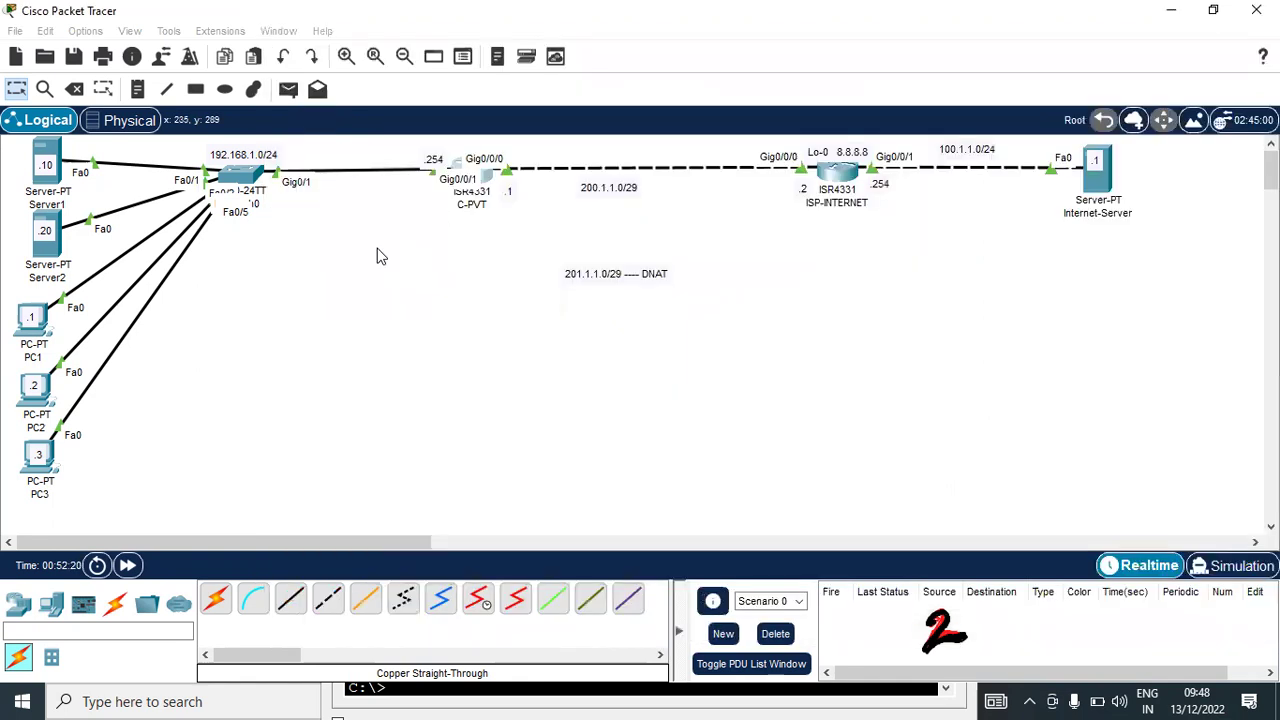
{"action": "left_click", "coordinate": [488, 178]}
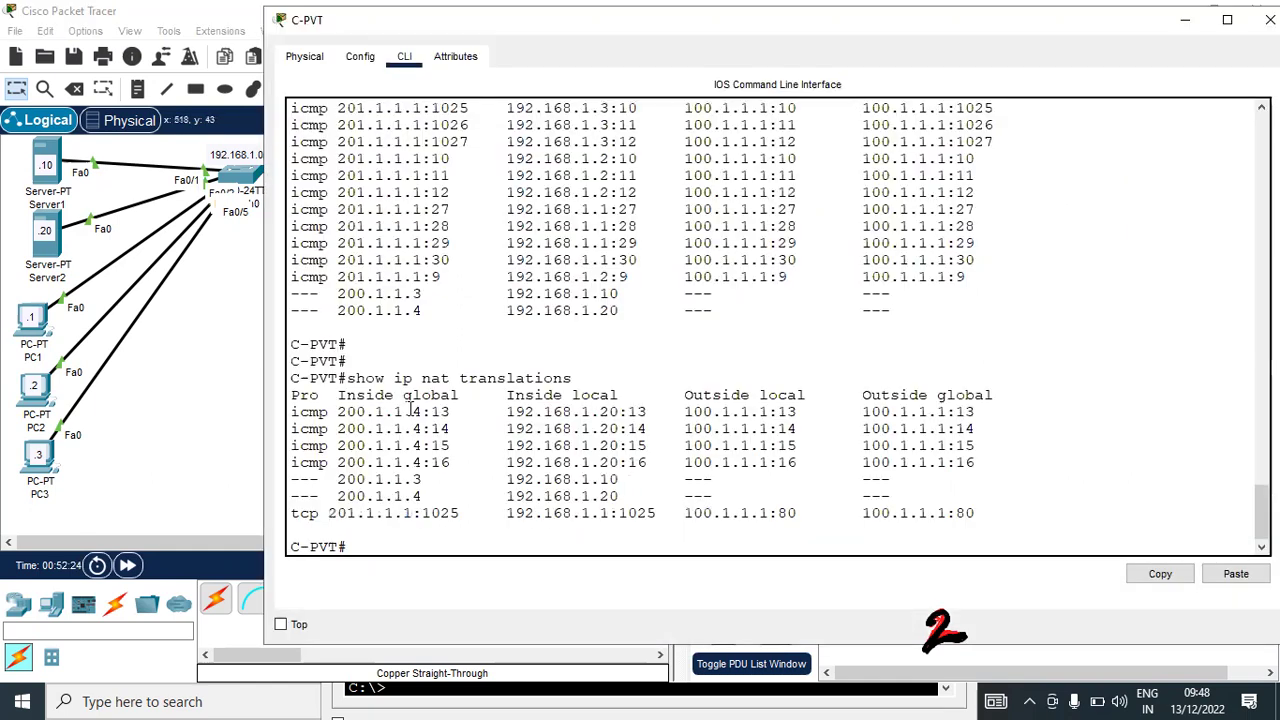
Reapply 'ip nat inside source list 10 pool dtest overload' on C-PVT and exit configuration
{"action": "key", "text": "Return"}
{"action": "key", "text": "Return"}
{"action": "key", "text": "Return"}
{"action": "key", "text": "Return"}
{"action": "key", "text": "Return"}
{"action": "type", "text": "conf t"}
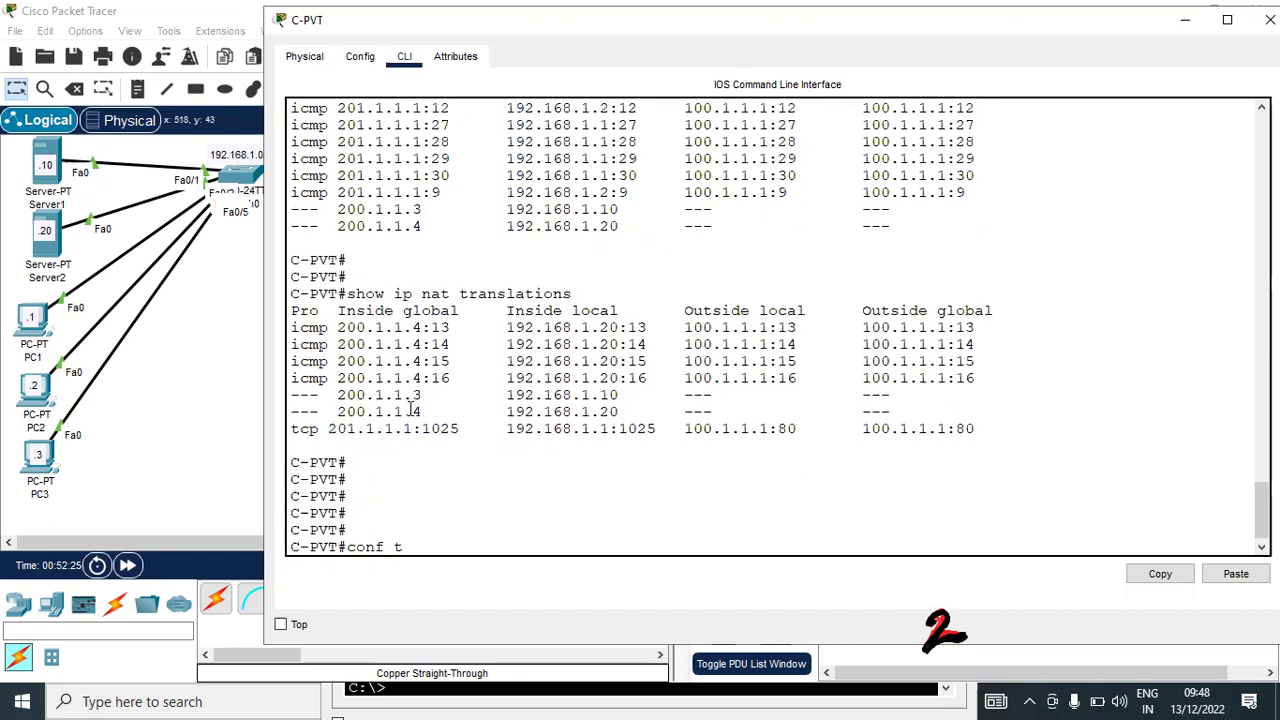
{"action": "key", "text": "Return"}
{"action": "key", "text": "Return"}
{"action": "key", "text": "Return"}
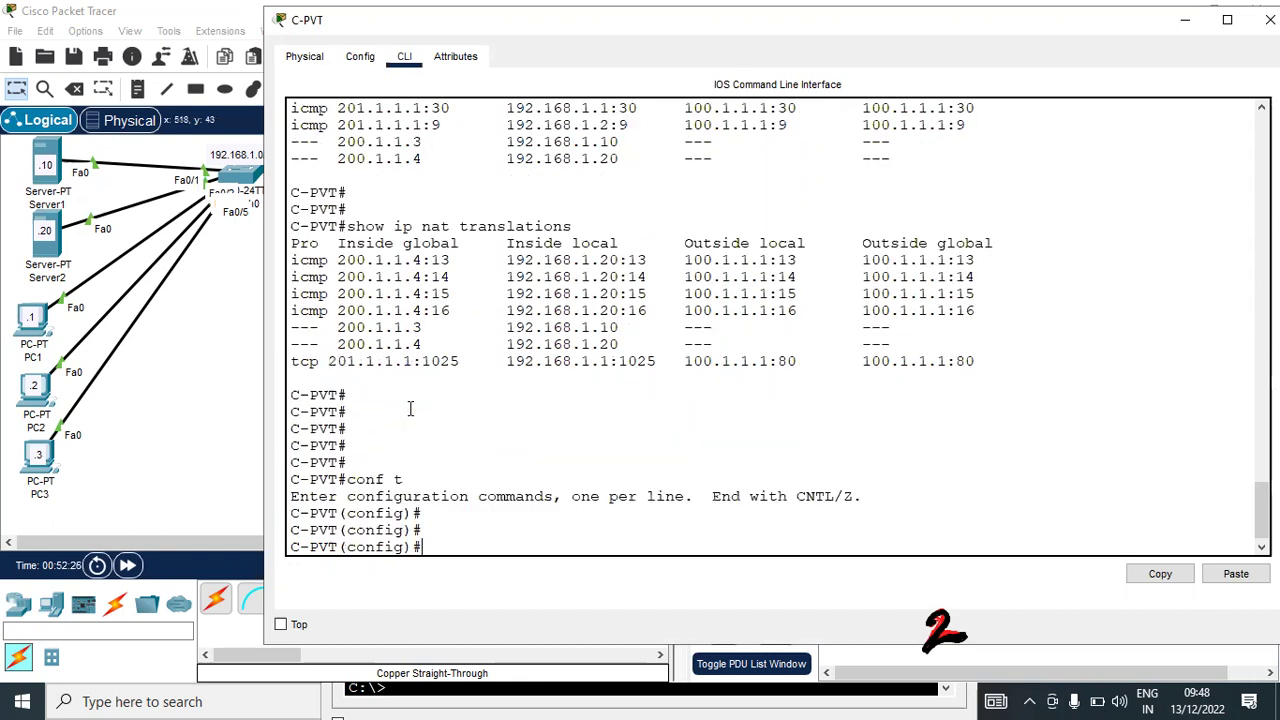
{"action": "type", "text": "ip nat inside source list 10 pool dtest overload"}
{"action": "key", "text": "ctrl+z"}
{"action": "type", "text": "conf t"}
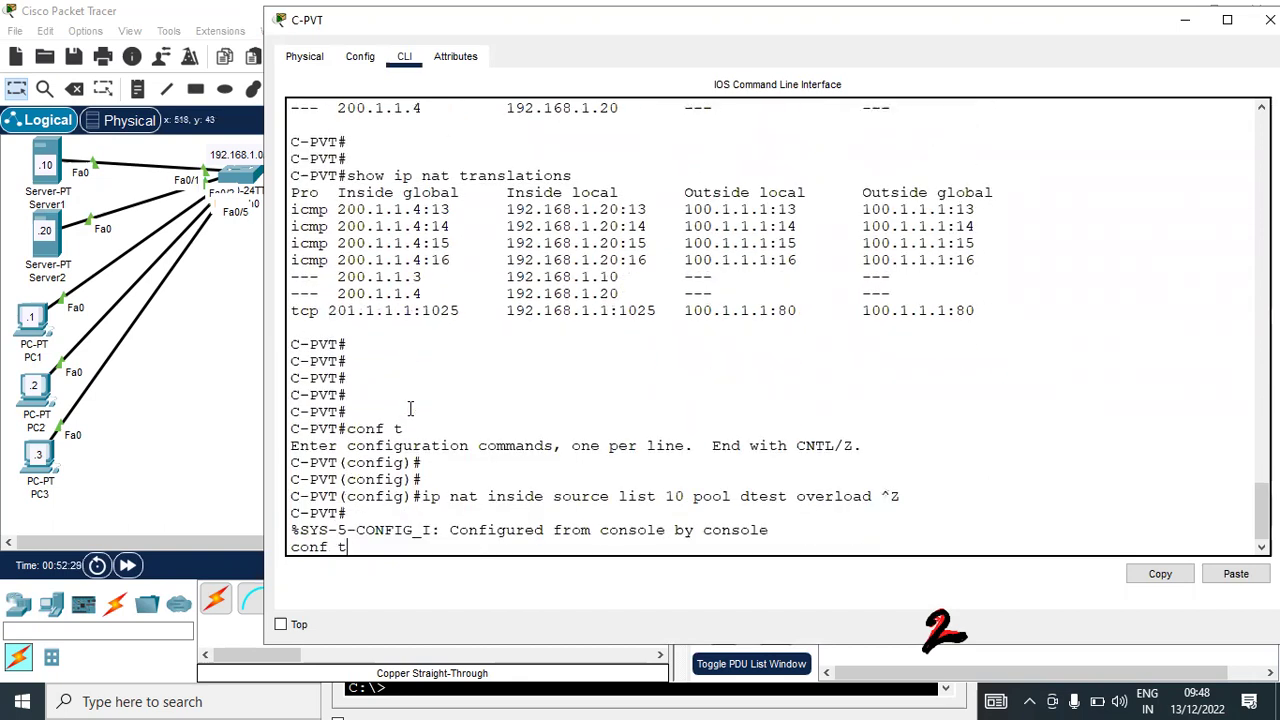
Clear all NAT translations with 'clear ip nat translation *'
{"action": "key", "text": "Up"}
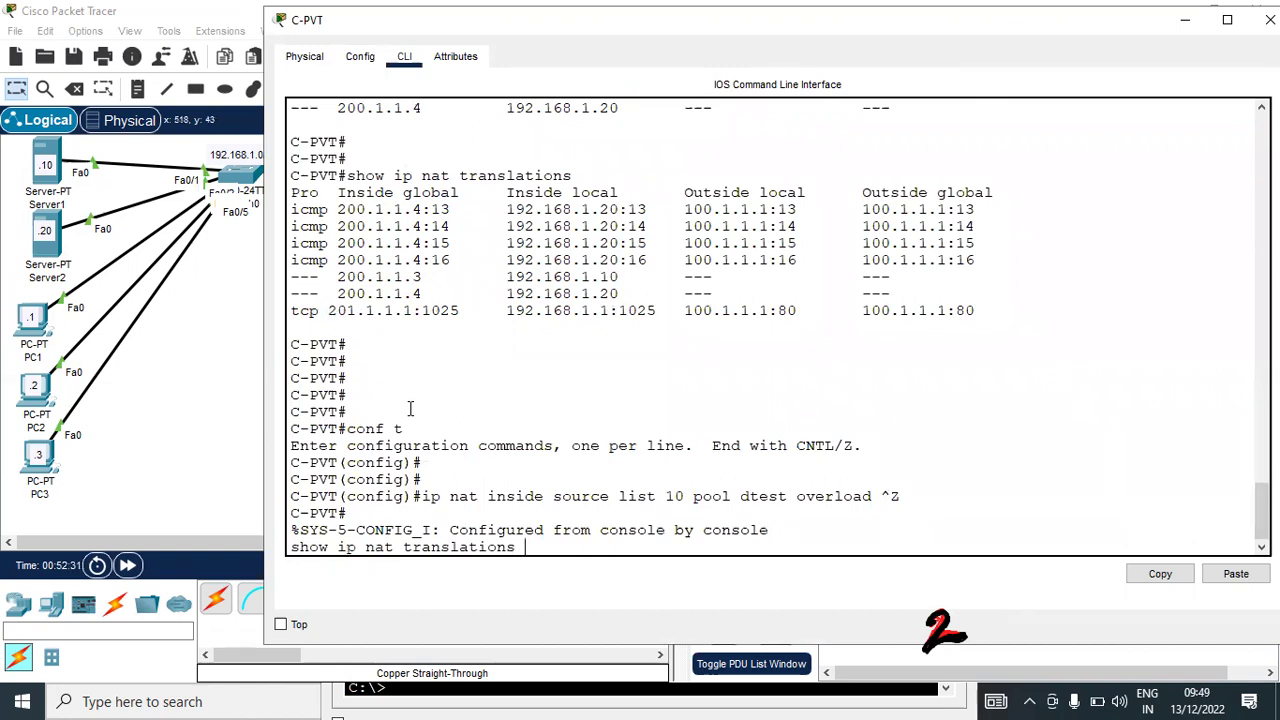
{"action": "key", "text": "BackSpace"}
{"action": "key", "text": "BackSpace"}
{"action": "key", "text": "BackSpace"}
{"action": "key", "text": "BackSpace"}
{"action": "key", "text": "BackSpace"}
{"action": "key", "text": "BackSpace"}
{"action": "key", "text": "BackSpace"}
{"action": "key", "text": "BackSpace"}
{"action": "key", "text": "BackSpace"}
{"action": "key", "text": "BackSpace"}
{"action": "key", "text": "BackSpace"}
{"action": "key", "text": "BackSpace"}
{"action": "key", "text": "BackSpace"}
{"action": "type", "text": "sta"}
{"action": "key", "text": "BackSpace"}
{"action": "key", "text": "BackSpace"}
{"action": "key", "text": "BackSpace"}
{"action": "key", "text": "BackSpace"}
{"action": "key", "text": "BackSpace"}
{"action": "key", "text": "BackSpace"}
{"action": "key", "text": "BackSpace"}
{"action": "key", "text": "BackSpace"}
{"action": "key", "text": "BackSpace"}
{"action": "key", "text": "BackSpace"}
{"action": "key", "text": "BackSpace"}
{"action": "key", "text": "BackSpace"}
{"action": "key", "text": "BackSpace"}
{"action": "key", "text": "BackSpace"}
{"action": "key", "text": "BackSpace"}
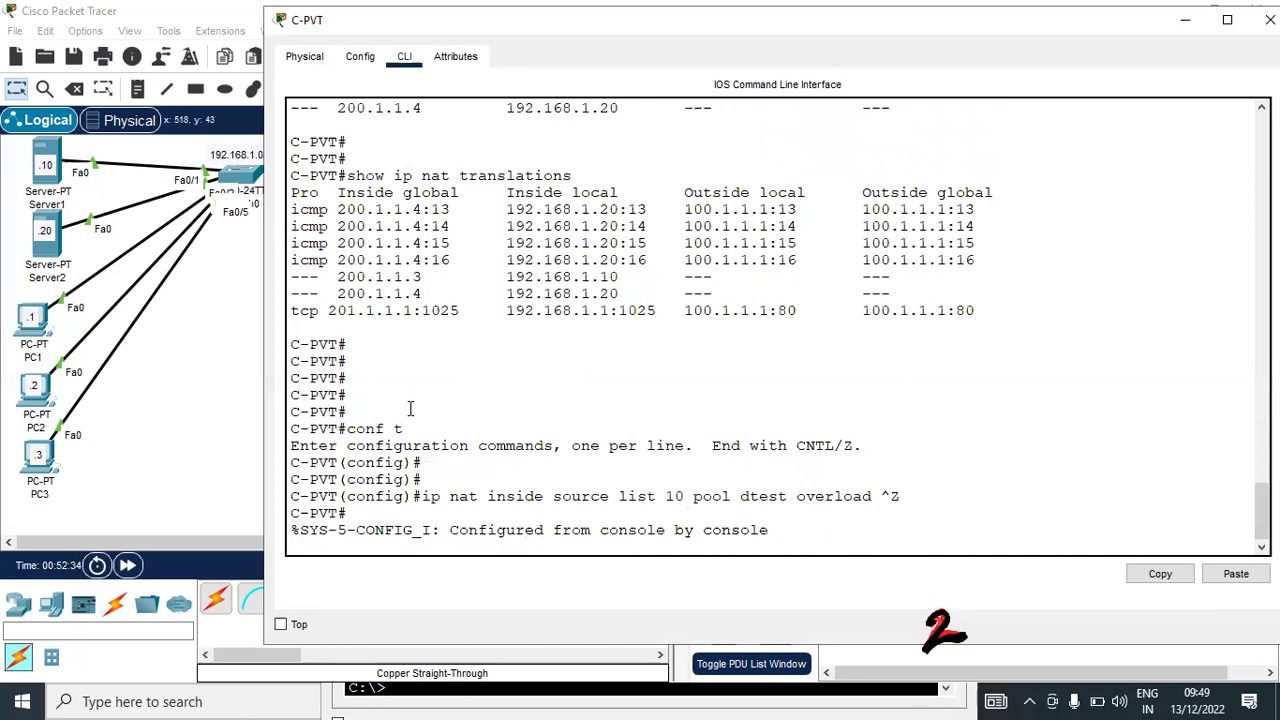
{"action": "key", "text": "Return"}
{"action": "key", "text": "Return"}
{"action": "key", "text": "Return"}
{"action": "key", "text": "Return"}
{"action": "type", "text": "cle"}
{"action": "key", "text": "Tab"}
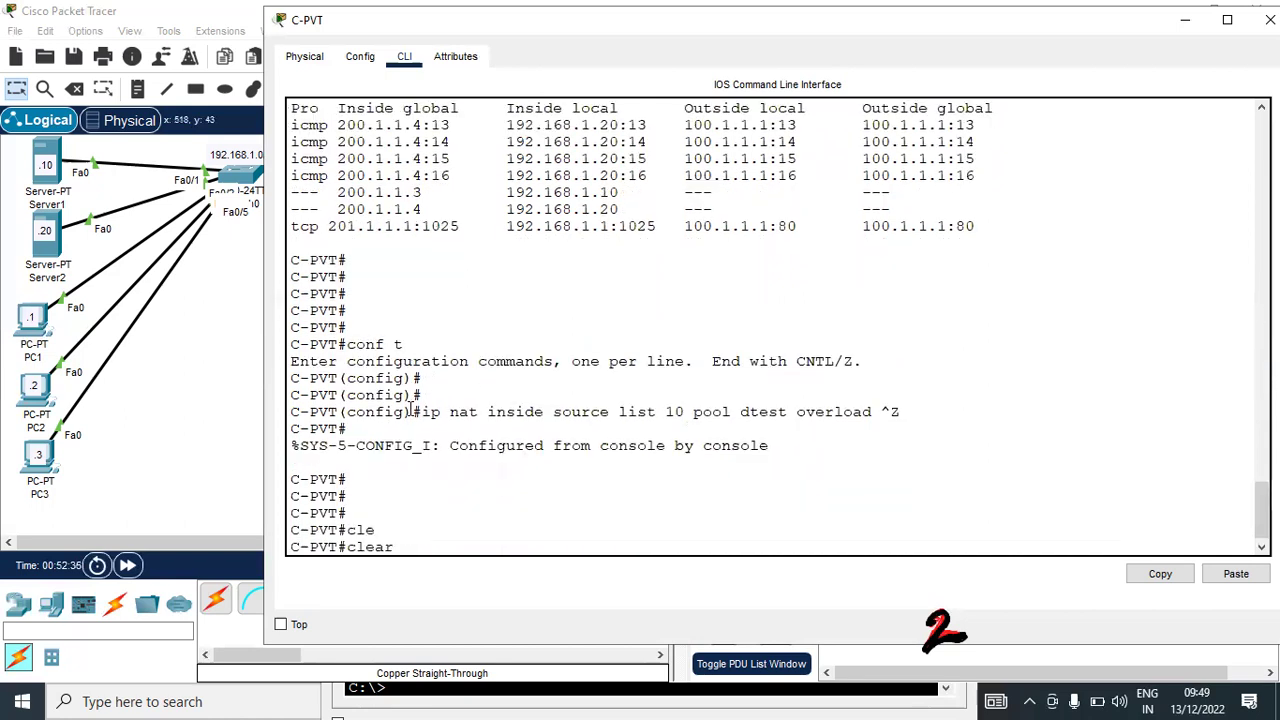
{"action": "type", "text": "ip nat"}
{"action": "key", "text": "Tab"}
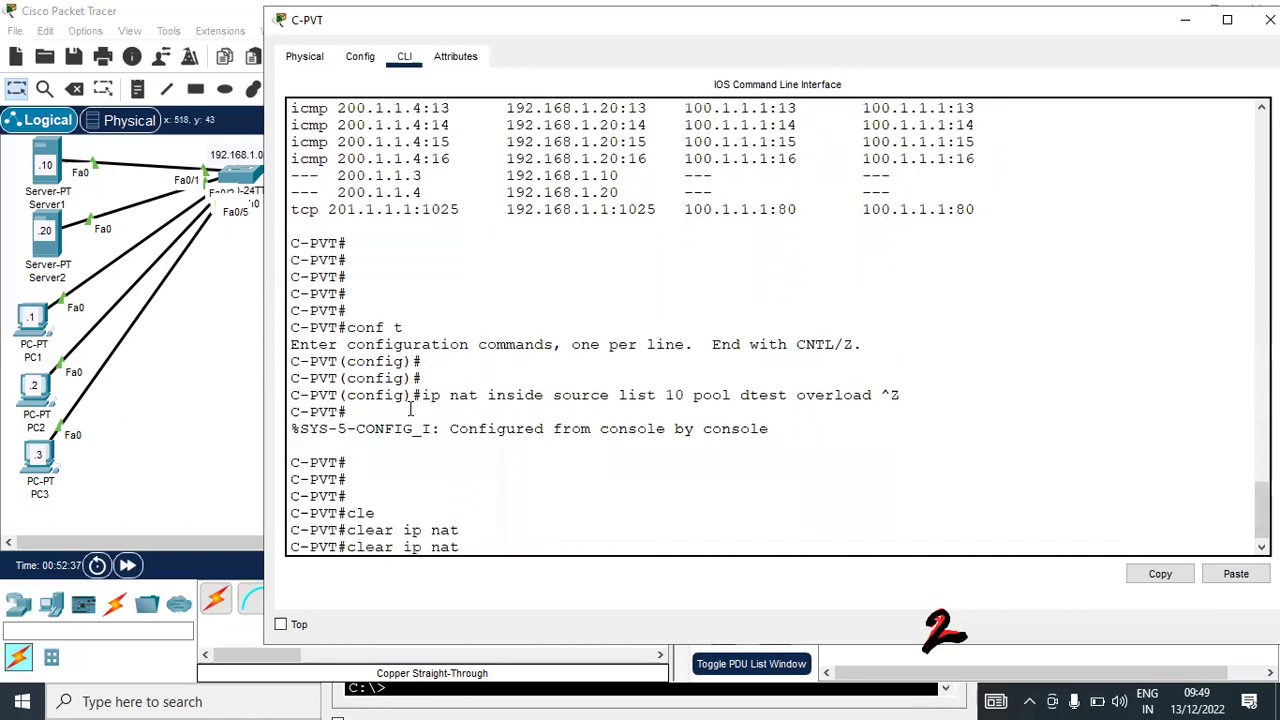
{"action": "type", "text": "tr"}
{"action": "key", "text": "Tab"}
{"action": "type", "text": "*"}
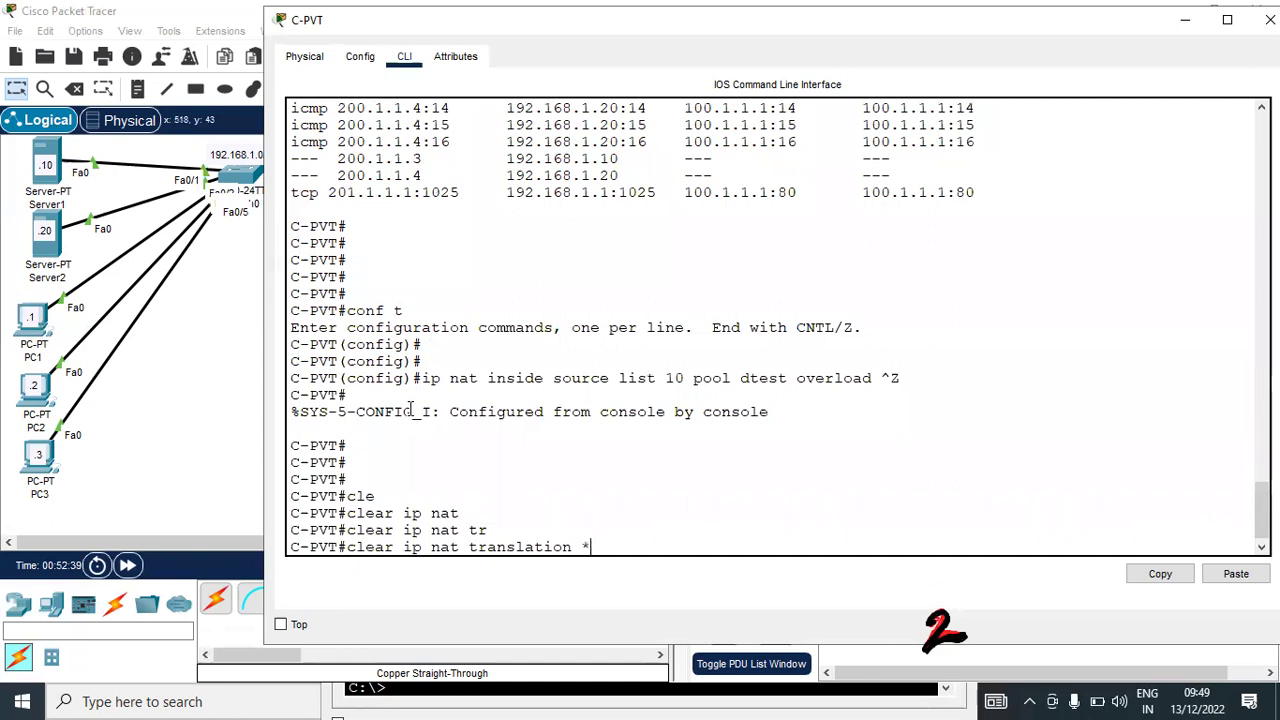
{"action": "key", "text": "Return"}
{"action": "key", "text": "Return"}
{"action": "key", "text": "Return"}
Re-enter global configuration mode and recall the pool dtest and overload rule commands from history
{"action": "key", "text": "Up"}
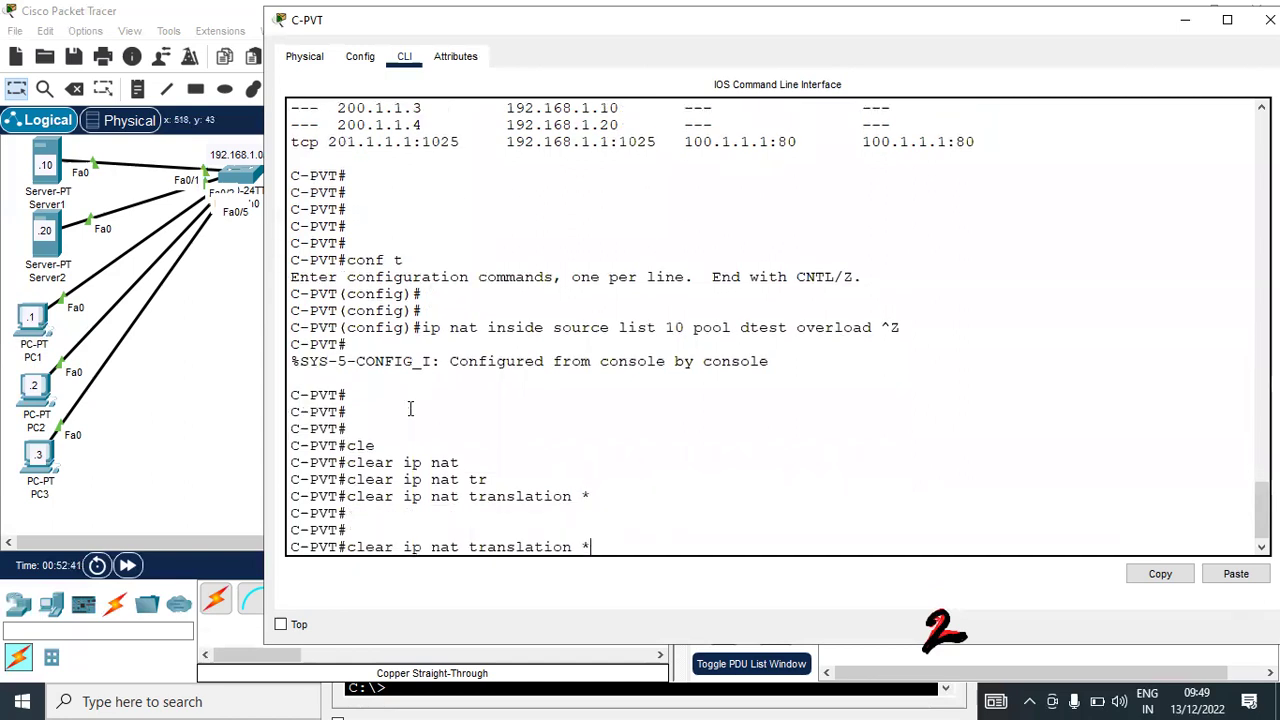
{"action": "key", "text": "Up"}
{"action": "key", "text": "Up"}
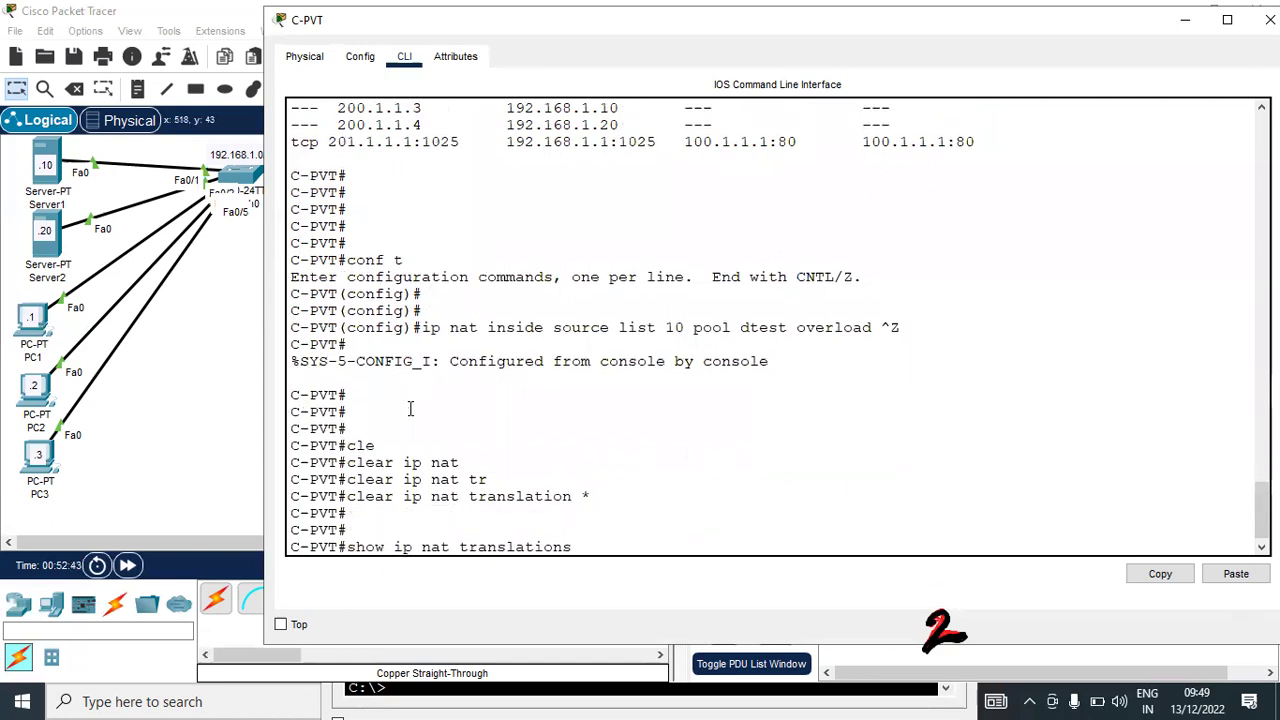
{"action": "key", "text": "Up"}
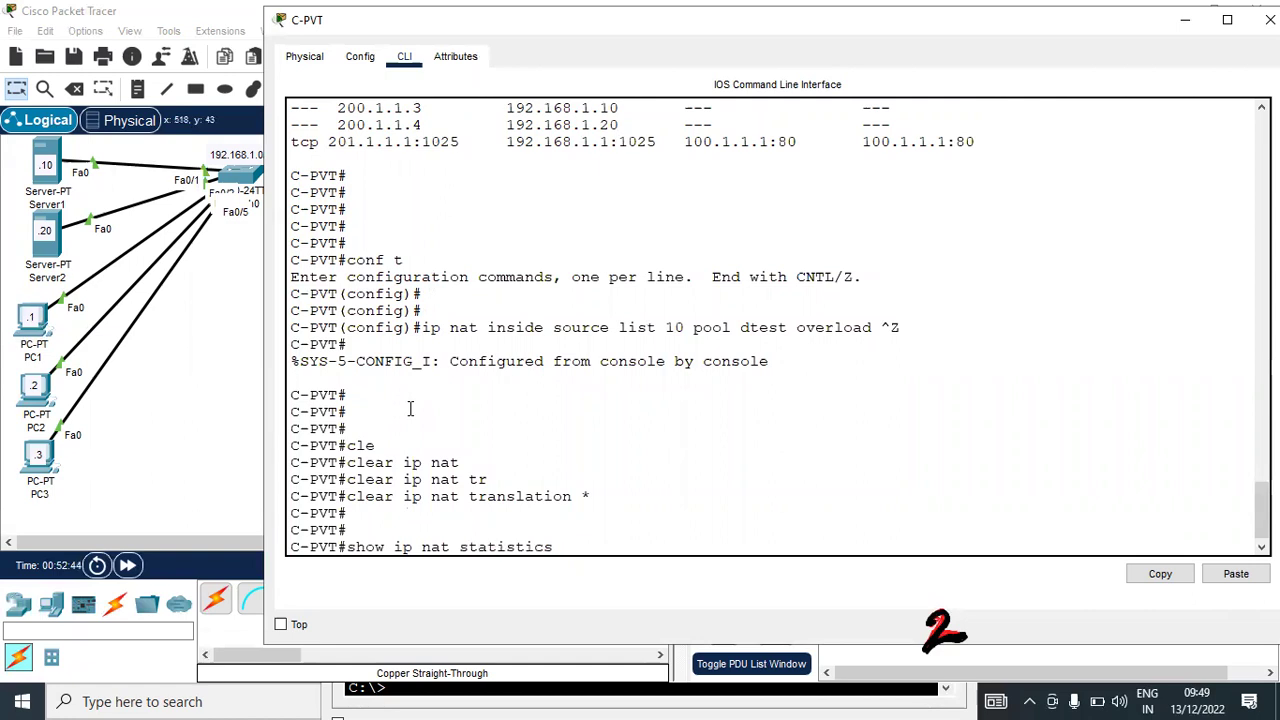
{"action": "key", "text": "Up"}
{"action": "key", "text": "Up"}
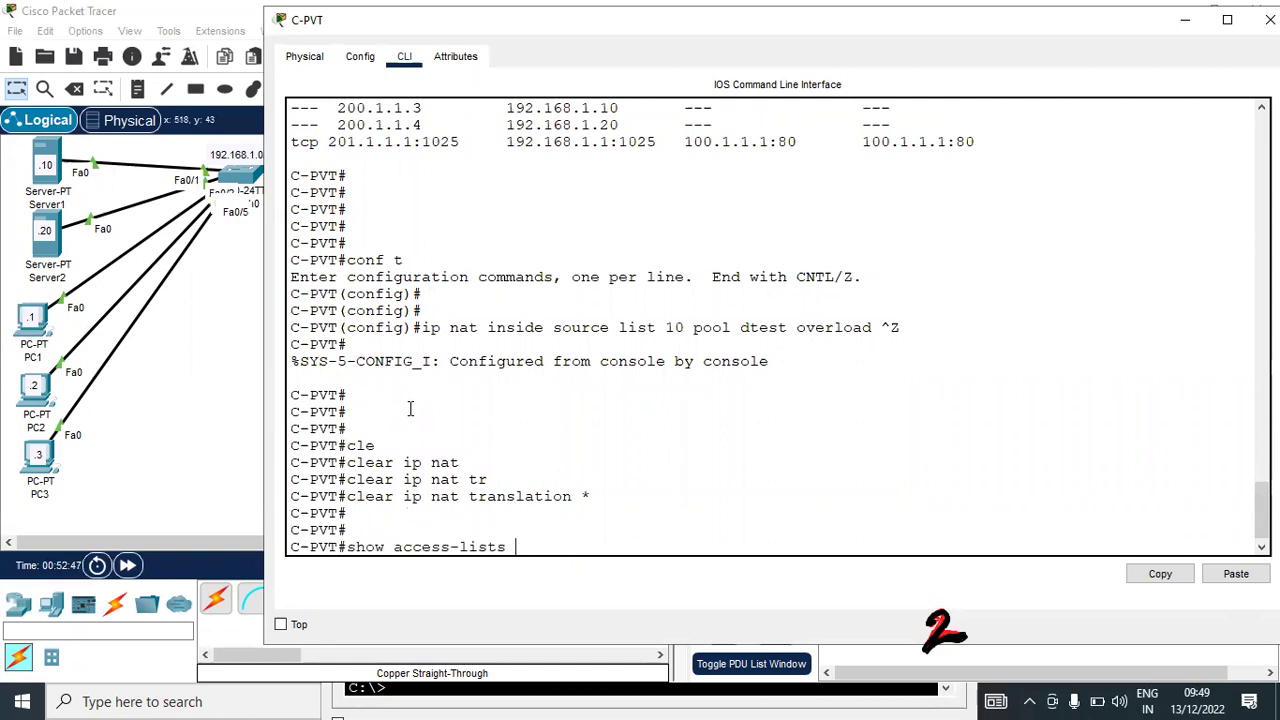
{"action": "key", "text": "Down"}
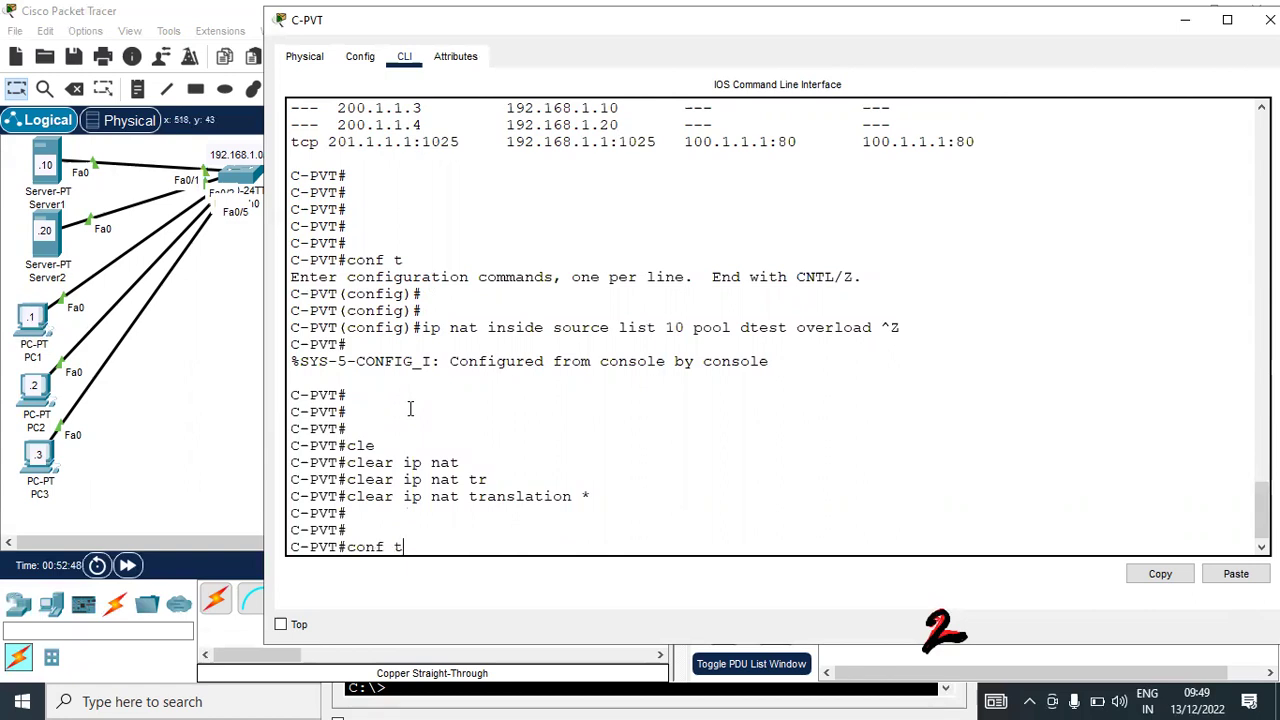
{"action": "key", "text": "Down"}
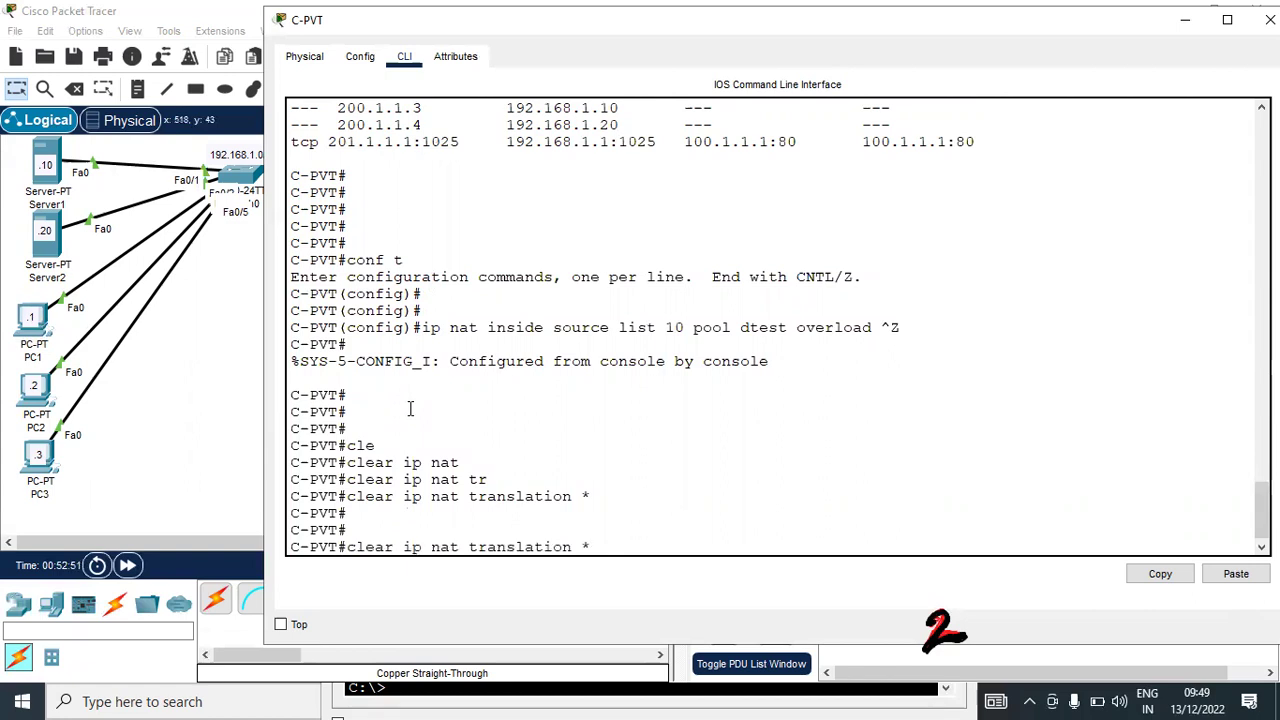
{"action": "key", "text": "BackSpace"}
{"action": "key", "text": "BackSpace"}
{"action": "key", "text": "BackSpace"}
{"action": "key", "text": "BackSpace"}
{"action": "key", "text": "BackSpace"}
{"action": "key", "text": "BackSpace"}
{"action": "key", "text": "BackSpace"}
{"action": "key", "text": "BackSpace"}
{"action": "key", "text": "BackSpace"}
{"action": "key", "text": "BackSpace"}
{"action": "key", "text": "BackSpace"}
{"action": "key", "text": "BackSpace"}
{"action": "key", "text": "BackSpace"}
{"action": "key", "text": "BackSpace"}
{"action": "key", "text": "BackSpace"}
{"action": "key", "text": "BackSpace"}
{"action": "key", "text": "BackSpace"}
{"action": "key", "text": "BackSpace"}
{"action": "key", "text": "BackSpace"}
{"action": "key", "text": "BackSpace"}
{"action": "key", "text": "BackSpace"}
{"action": "key", "text": "BackSpace"}
{"action": "key", "text": "BackSpace"}
{"action": "key", "text": "BackSpace"}
{"action": "key", "text": "BackSpace"}
{"action": "key", "text": "BackSpace"}
{"action": "type", "text": "conf t"}
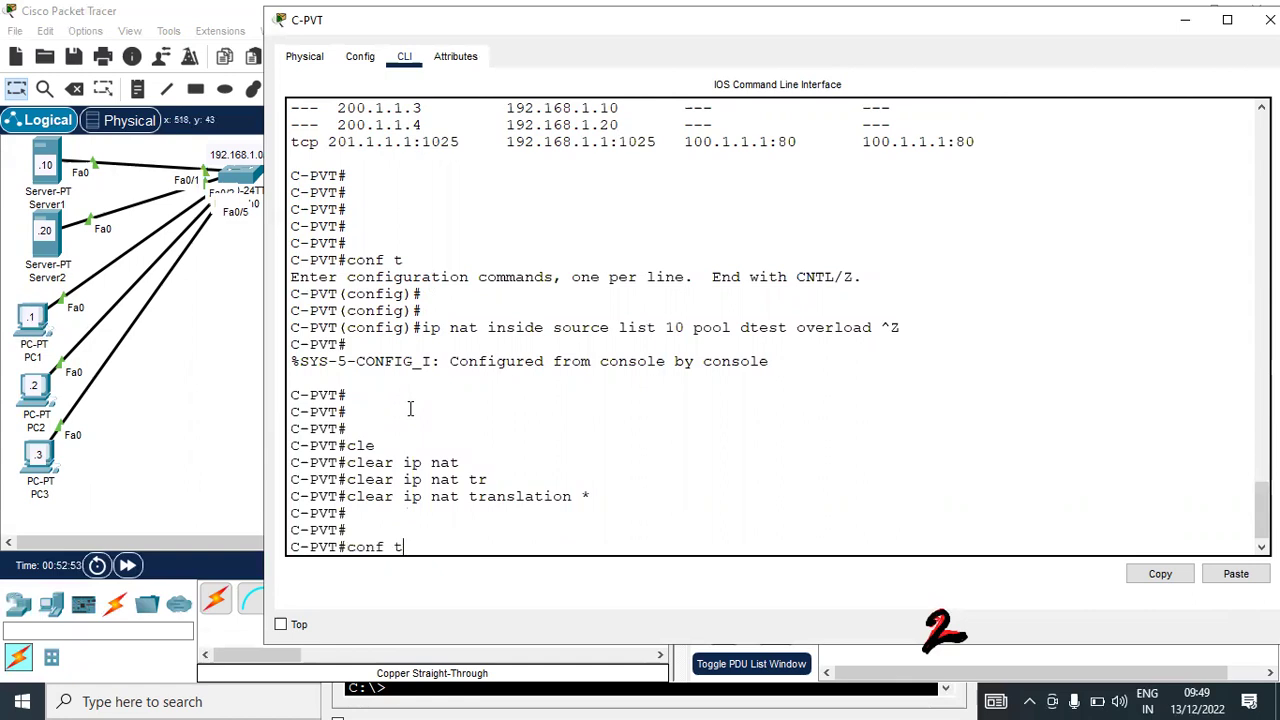
{"action": "key", "text": "Return"}
{"action": "key", "text": "Up"}
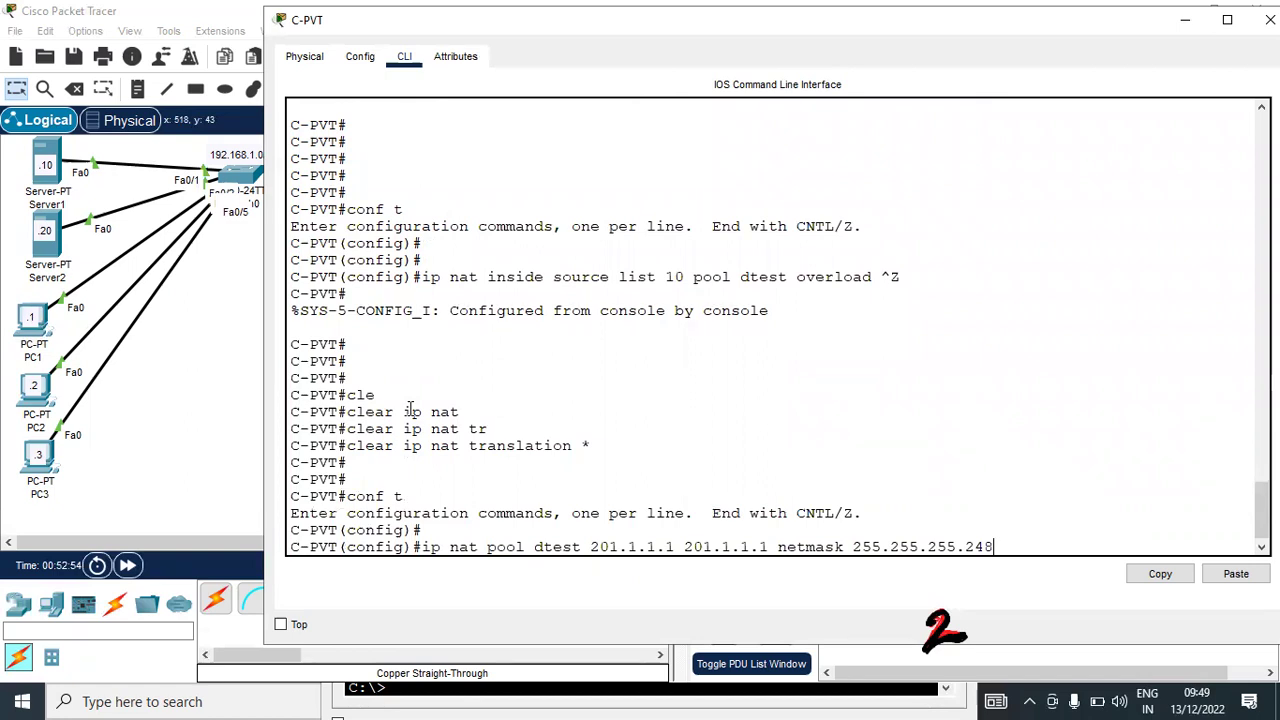
{"action": "key", "text": "Up"}
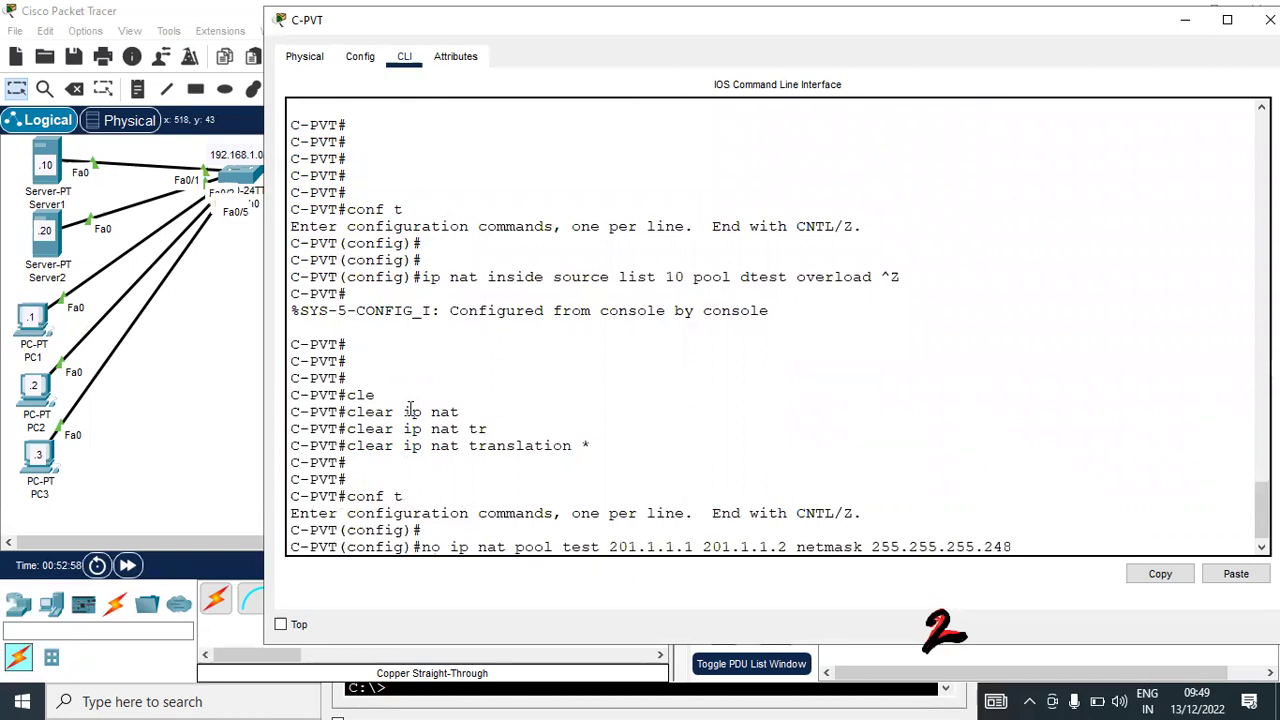
{"action": "key", "text": "Up"}
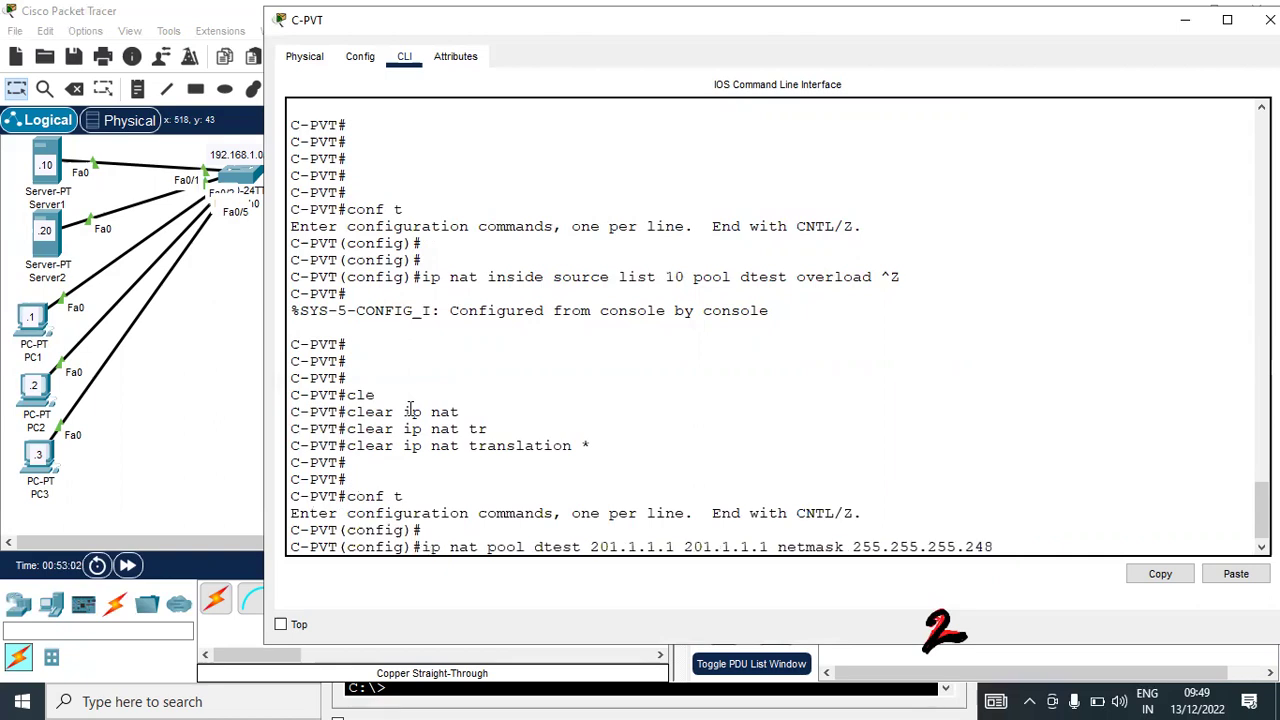
{"action": "key", "text": "Down"}
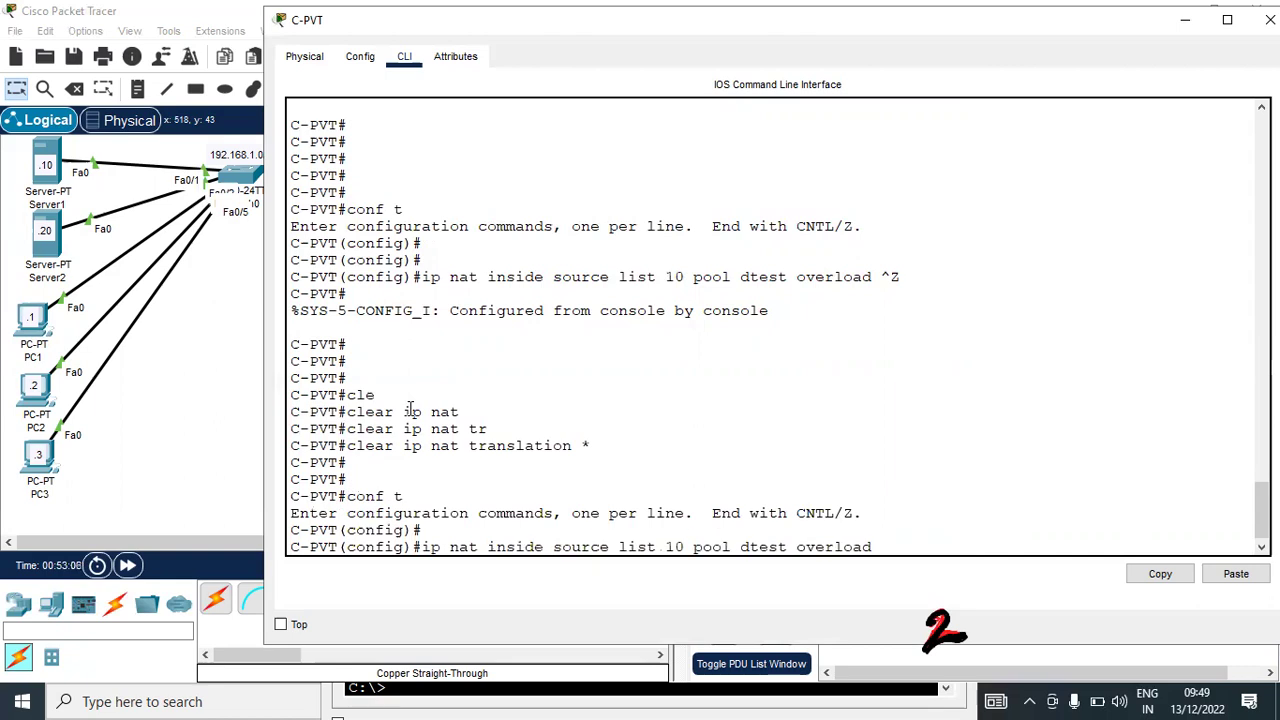
{"action": "key", "text": "Down"}
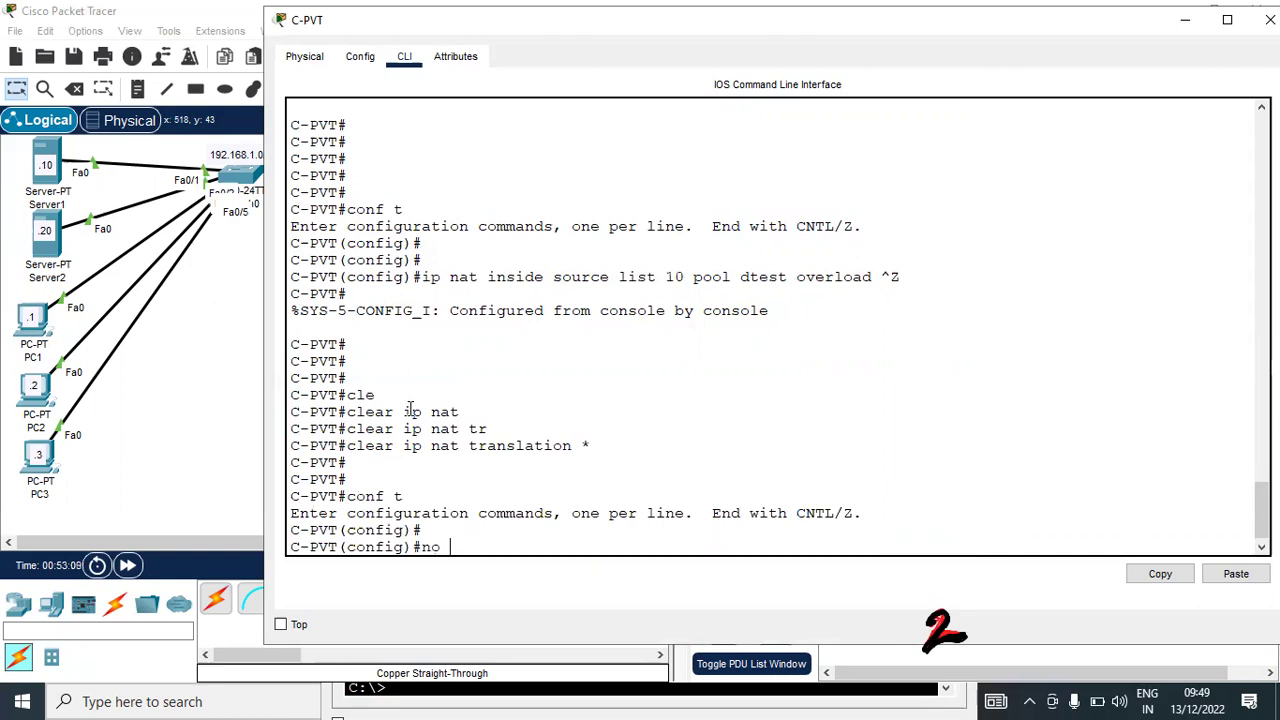
Remove the rule with 'no ip nat inside source list 10 pool dtest overload'
{"action": "key", "text": "Up"}
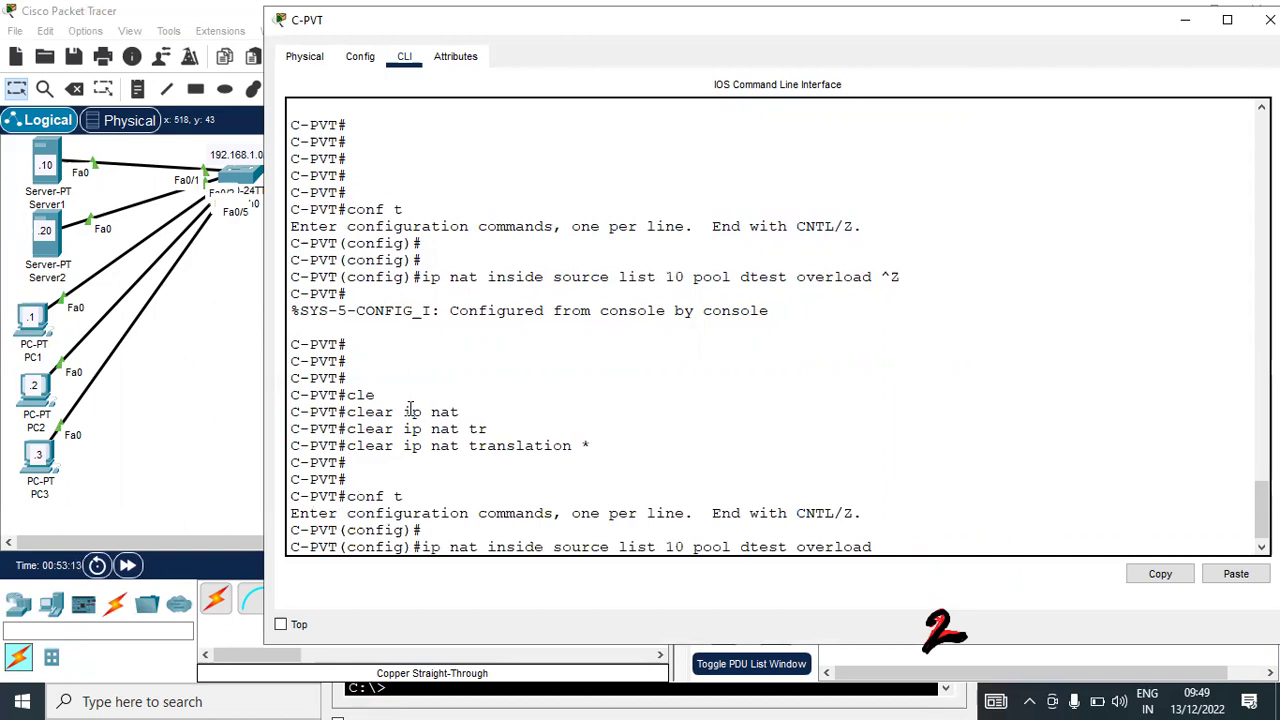
{"action": "type", "text": "no"}
{"action": "key", "text": "Return"}
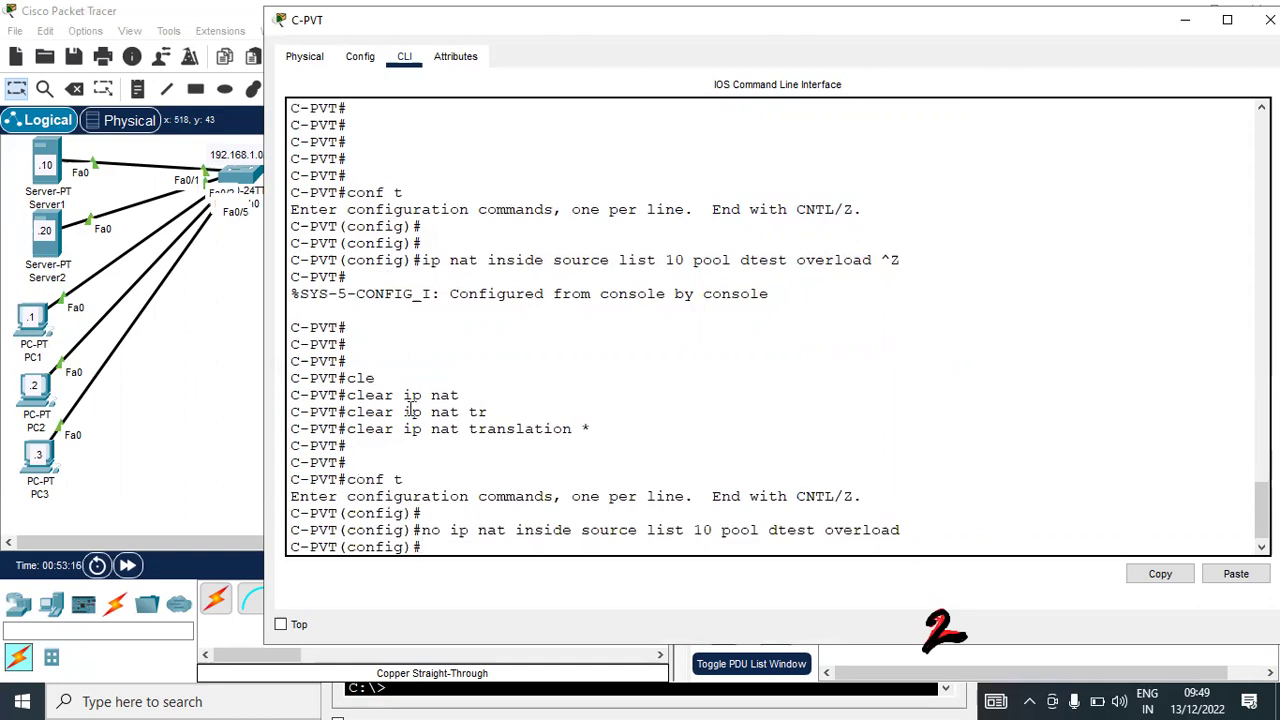
{"action": "key", "text": "Up"}
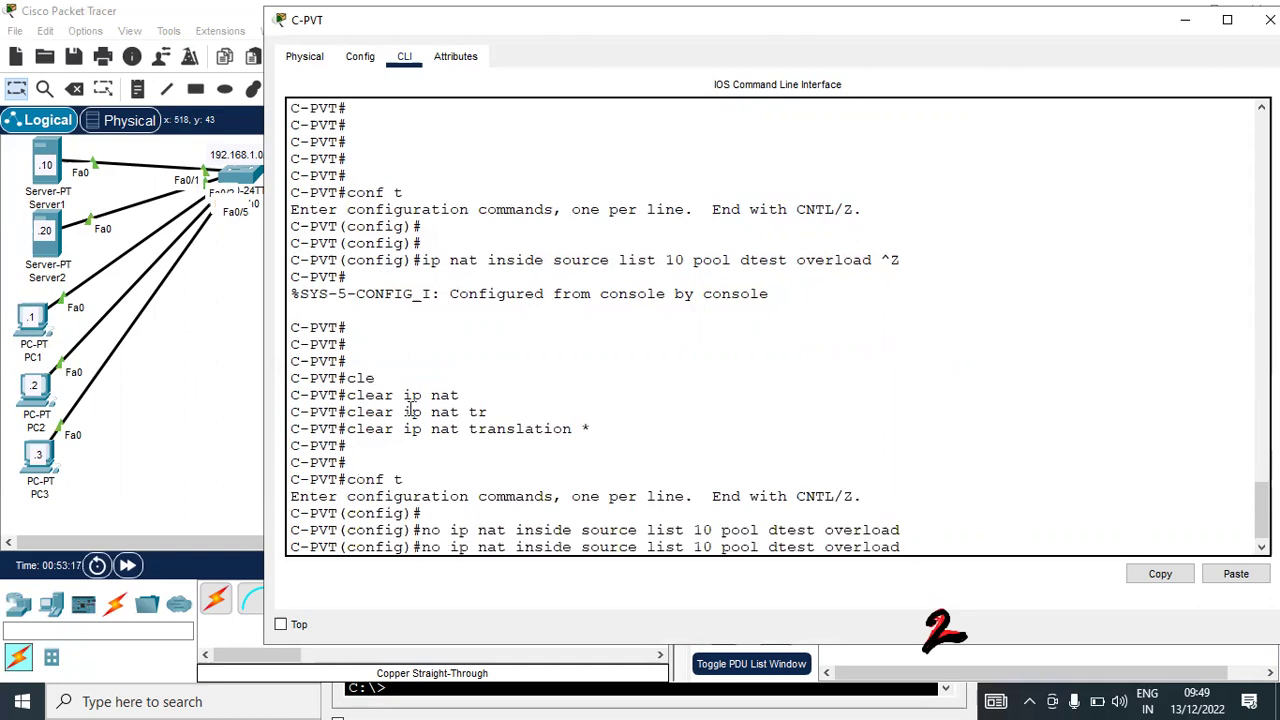
{"action": "key", "text": "Home"}
{"action": "key", "text": "Delete"}
{"action": "key", "text": "Delete"}
{"action": "key", "text": "Delete"}
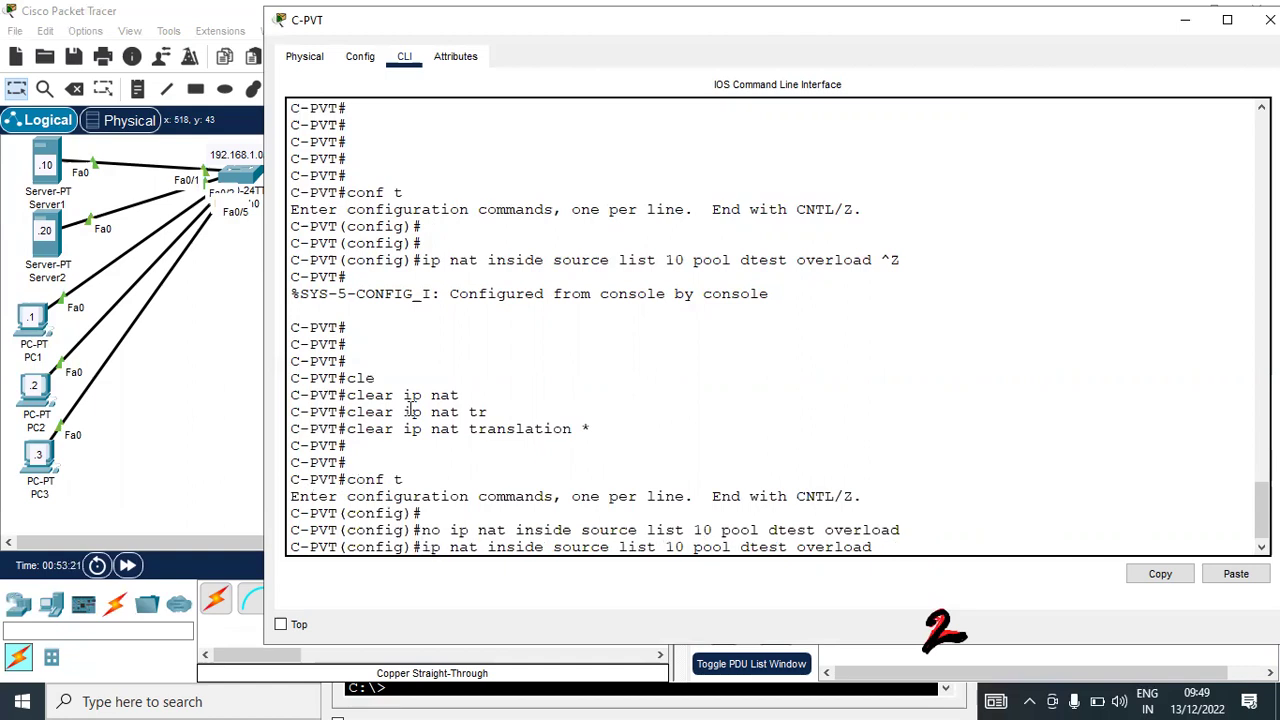
Delete the dtest address pool by prefixing its recalled definition with 'no'
{"action": "key", "text": "Up"}
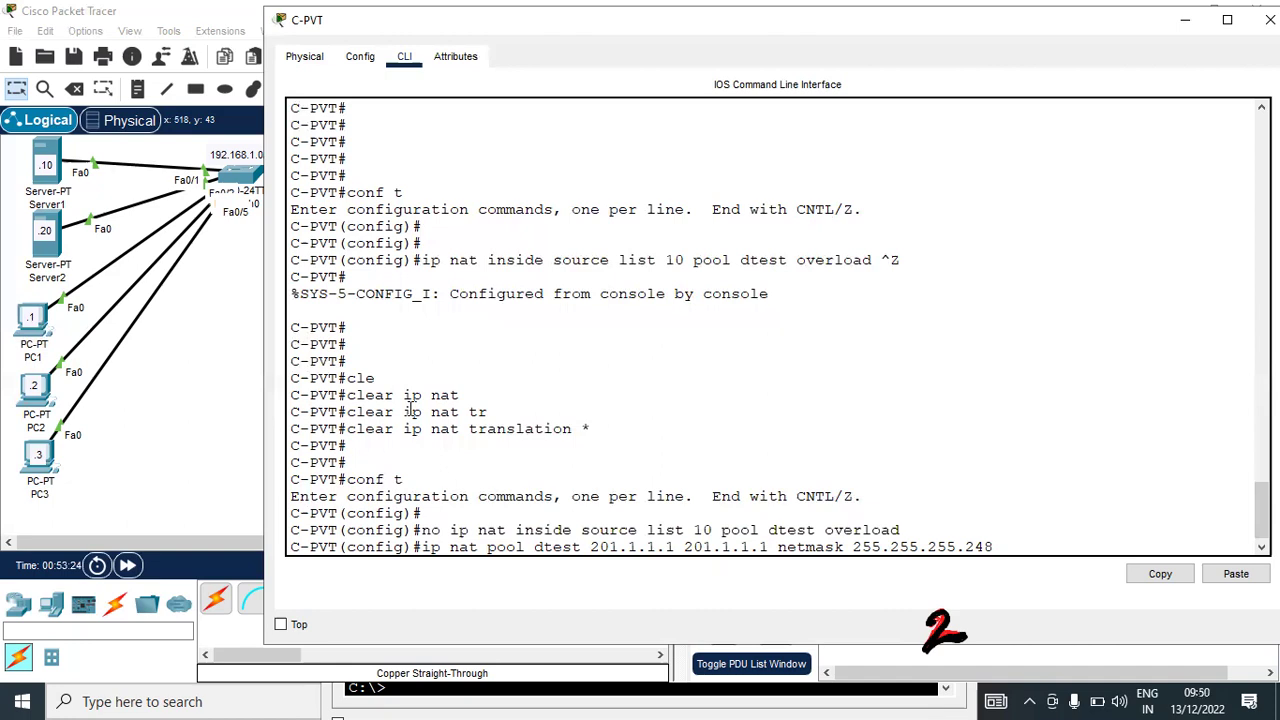
{"action": "key", "text": "Up"}
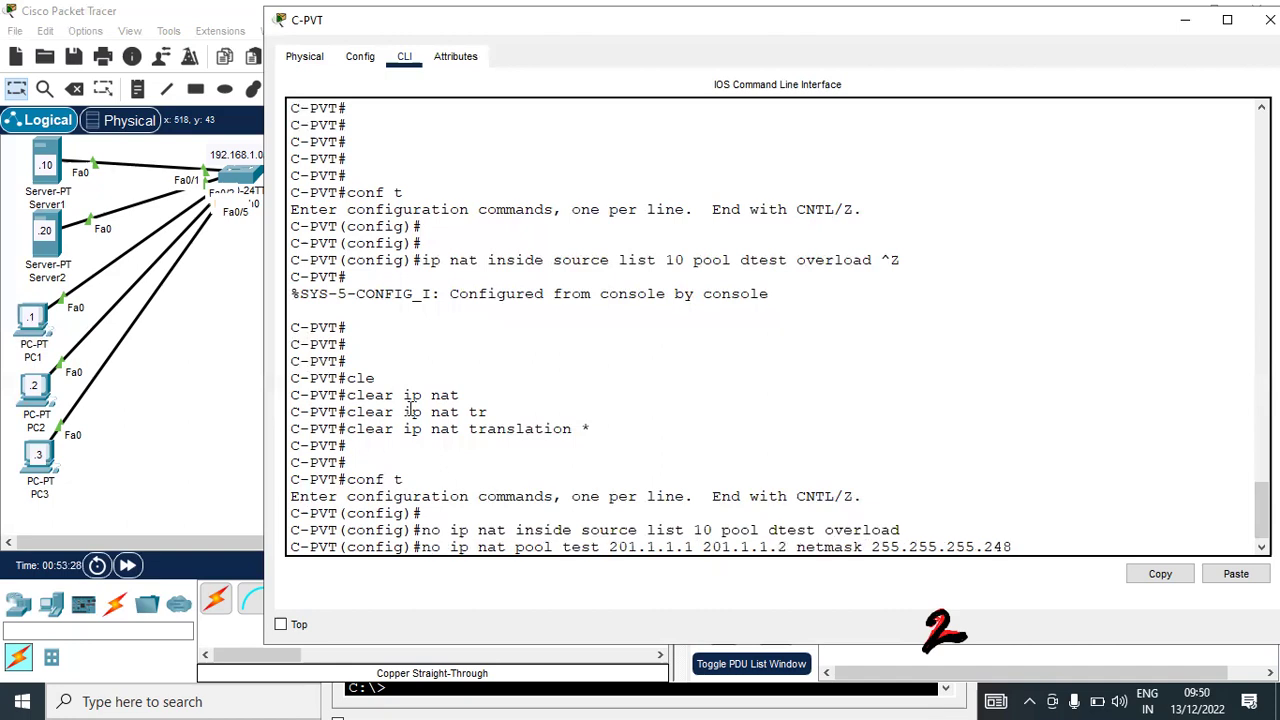
{"action": "key", "text": "Home"}
{"action": "key", "text": "Up"}
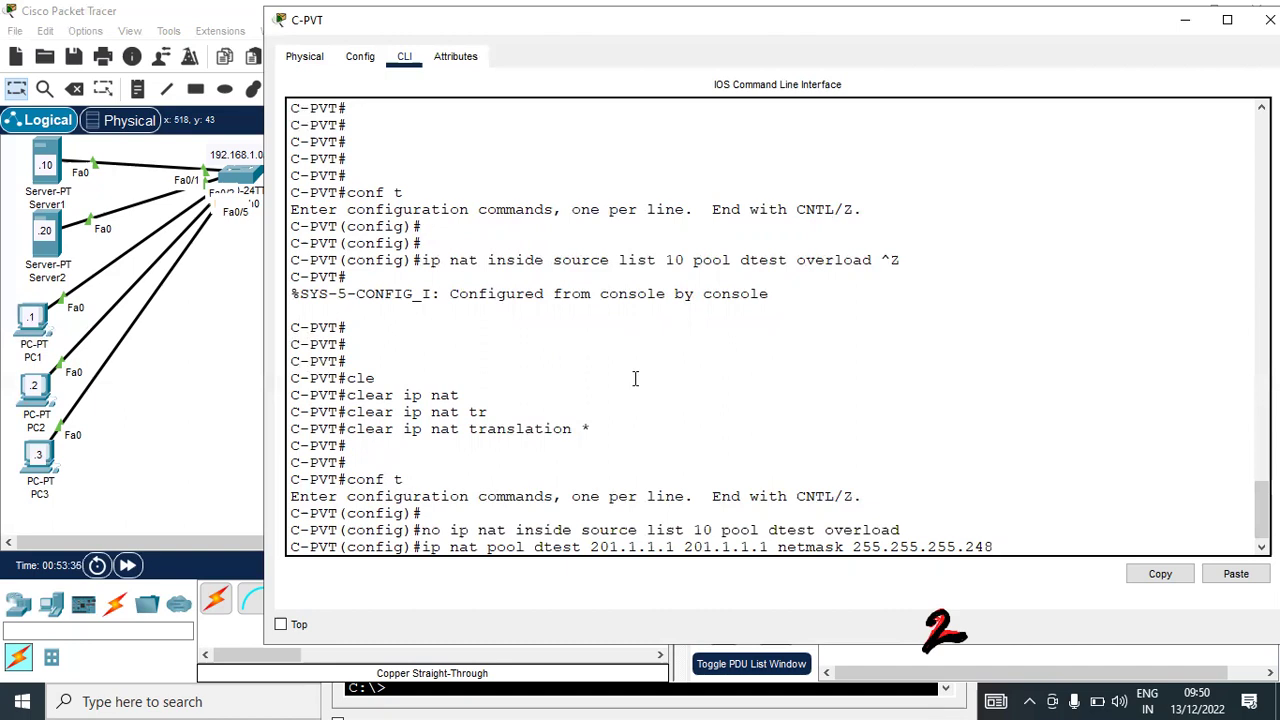
{"action": "key", "text": "Home"}
{"action": "type", "text": "no"}
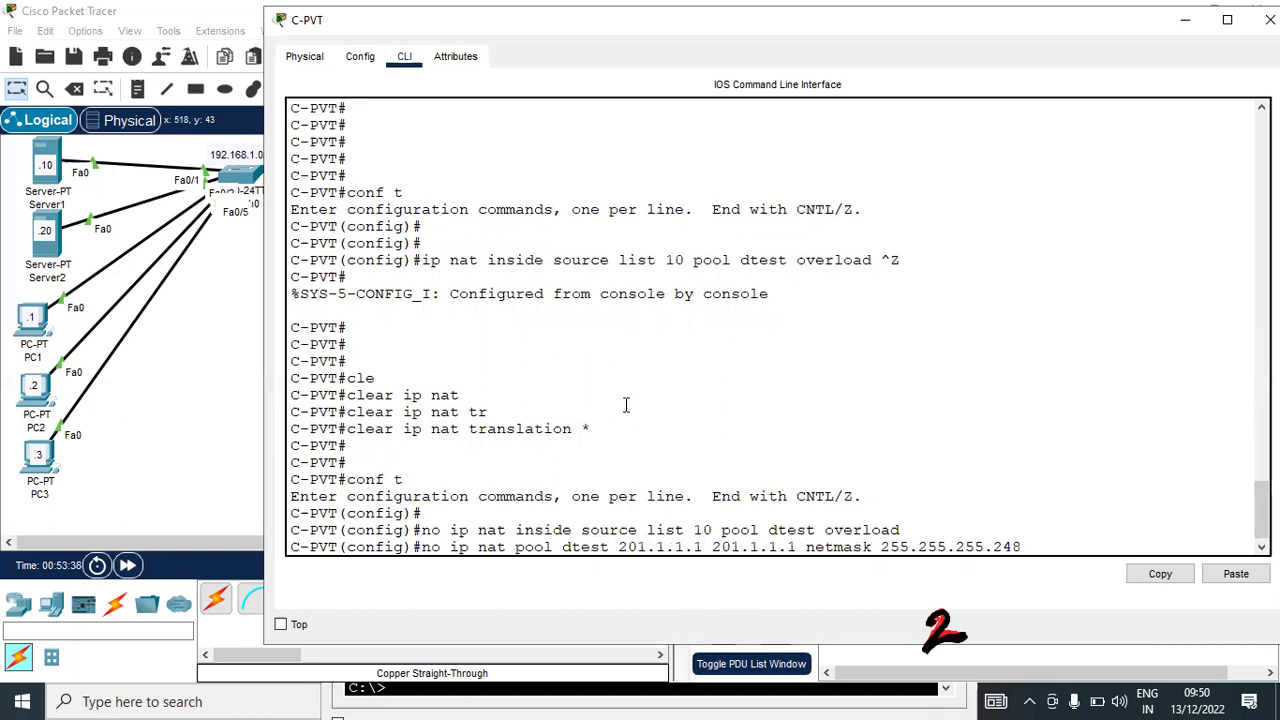
{"action": "key", "text": "Return"}
Return to the privileged prompt and start a show command
{"action": "key", "text": "Return"}
{"action": "key", "text": "Return"}
{"action": "key", "text": "Return"}
{"action": "key", "text": "Return"}
{"action": "key", "text": "Return"}
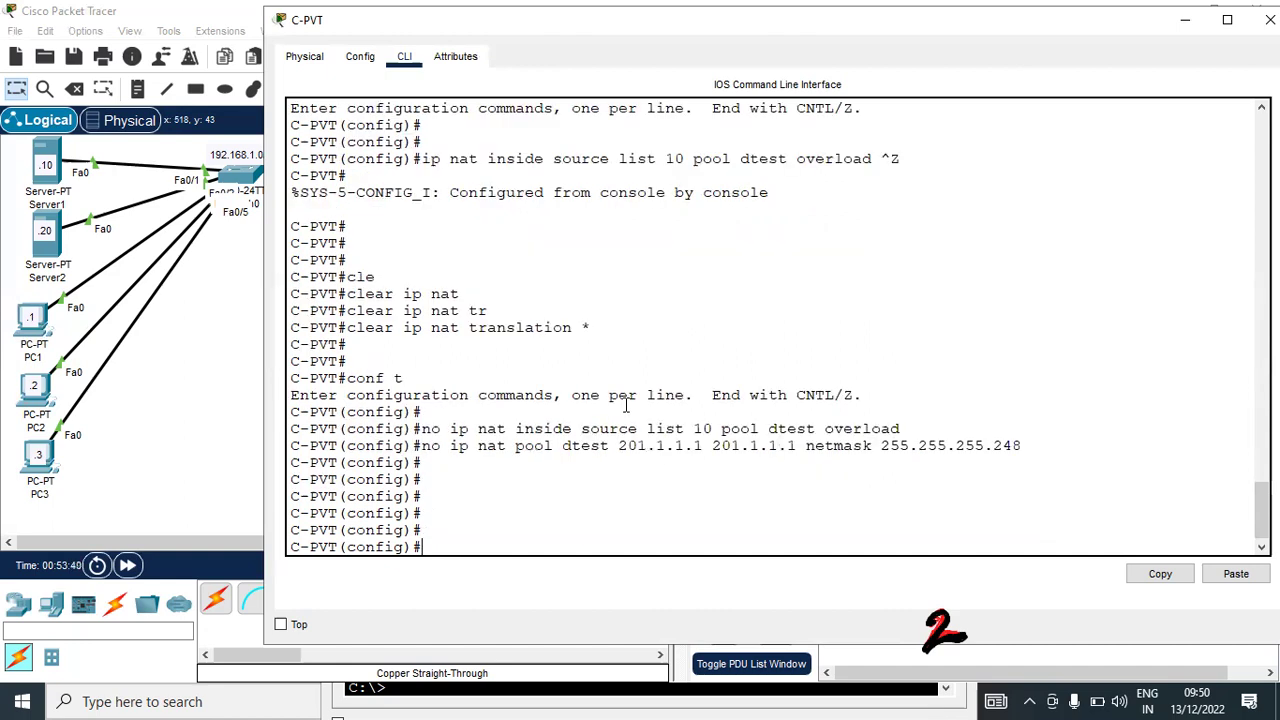
{"action": "key", "text": "Return"}
{"action": "key", "text": "Return"}
{"action": "key", "text": "Return"}
{"action": "key", "text": "Return"}
{"action": "key", "text": "Return"}
{"action": "key", "text": "Return"}
{"action": "key", "text": "Return"}
{"action": "key", "text": "Return"}
{"action": "key", "text": "Return"}
{"action": "key", "text": "ctrl+z"}
{"action": "key", "text": "Return"}
{"action": "key", "text": "Return"}
{"action": "key", "text": "Return"}
{"action": "key", "text": "Return"}
{"action": "key", "text": "Return"}
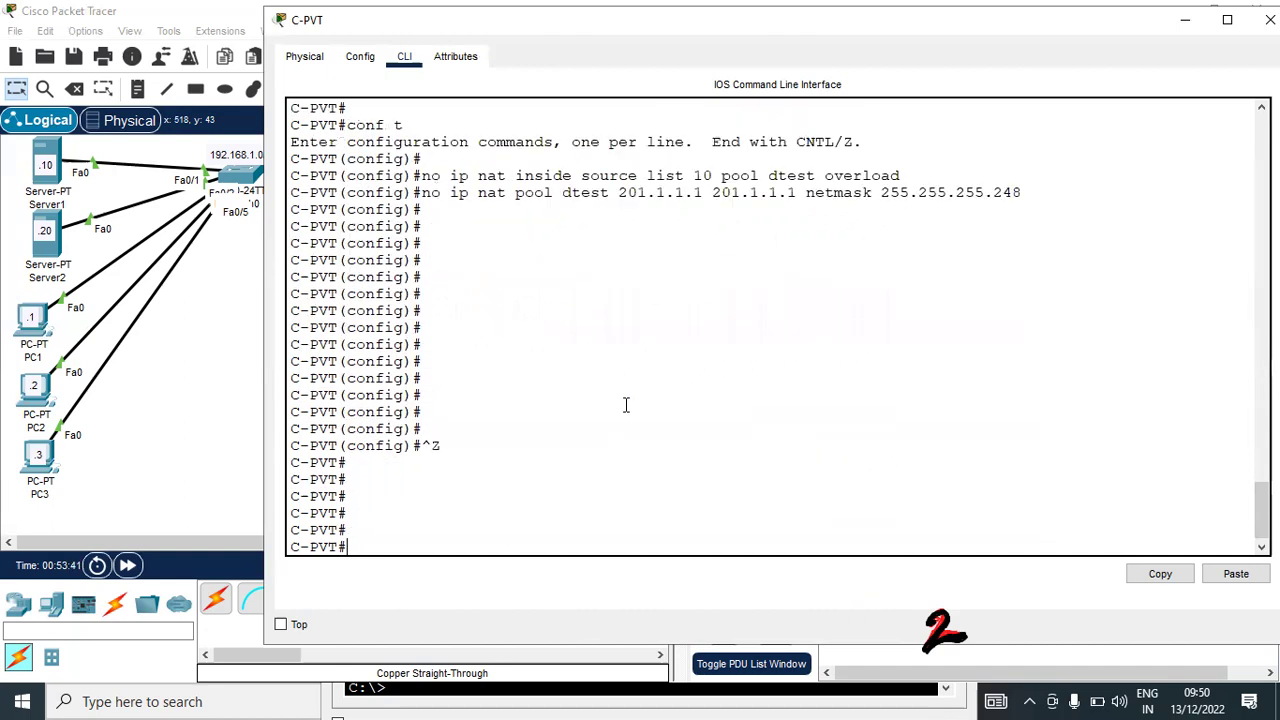
{"action": "key", "text": "Return"}
{"action": "key", "text": "Return"}
{"action": "key", "text": "Return"}
{"action": "type", "text": "sh"}
{"action": "key", "text": "Tab"}
Display the configured access lists, then enter global configuration mode
{"action": "type", "text": "acc"}
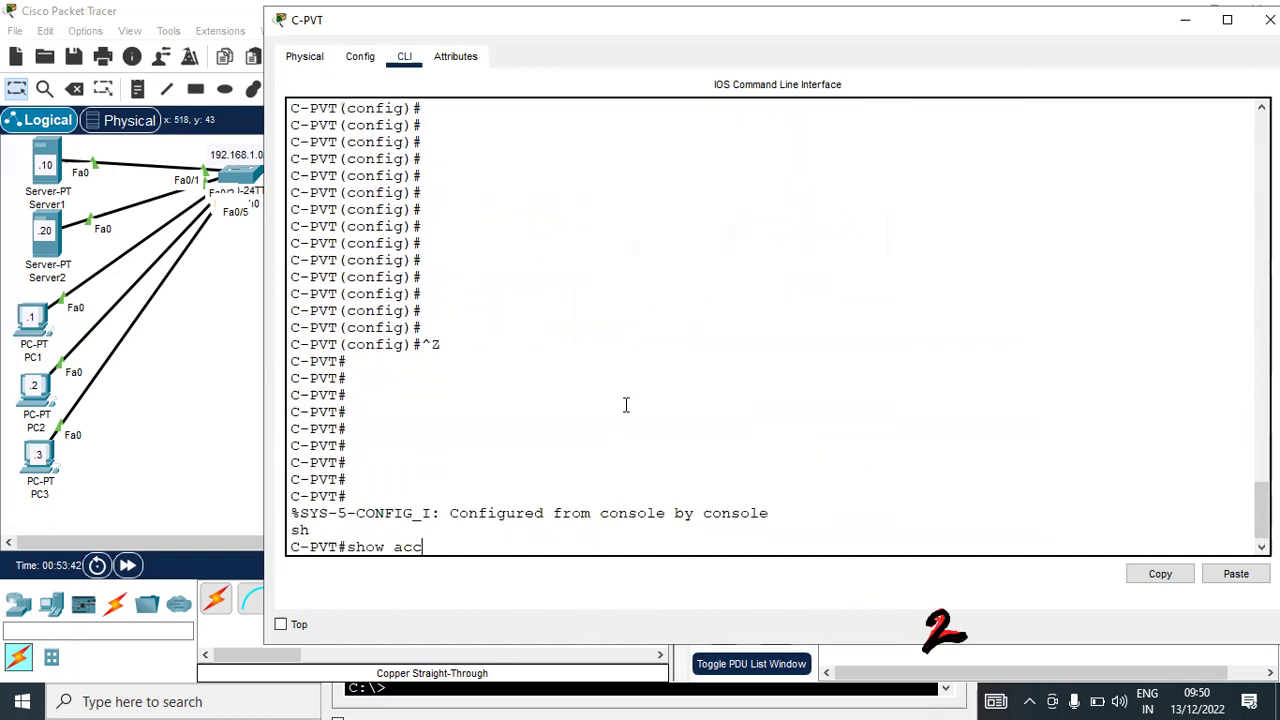
{"action": "type", "text": "e"}
{"action": "key", "text": "Tab"}
{"action": "key", "text": "Return"}
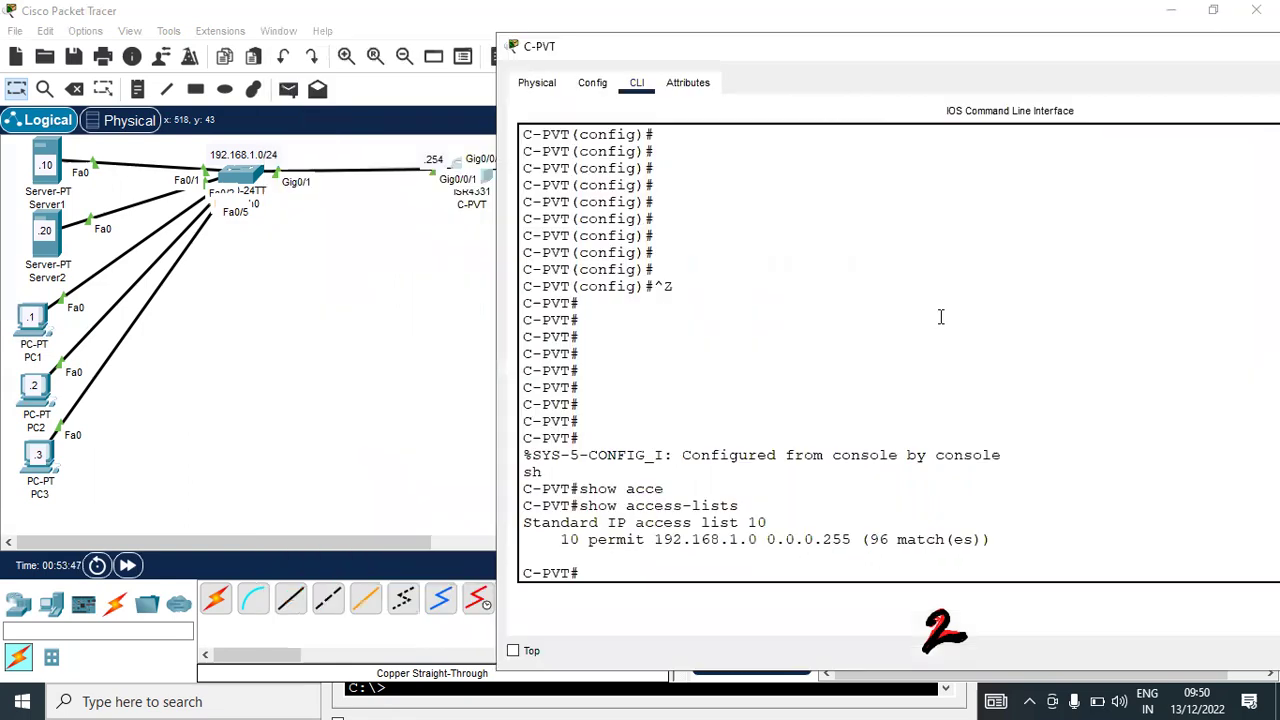
{"action": "type", "text": "conf t"}
{"action": "key", "text": "Return"}
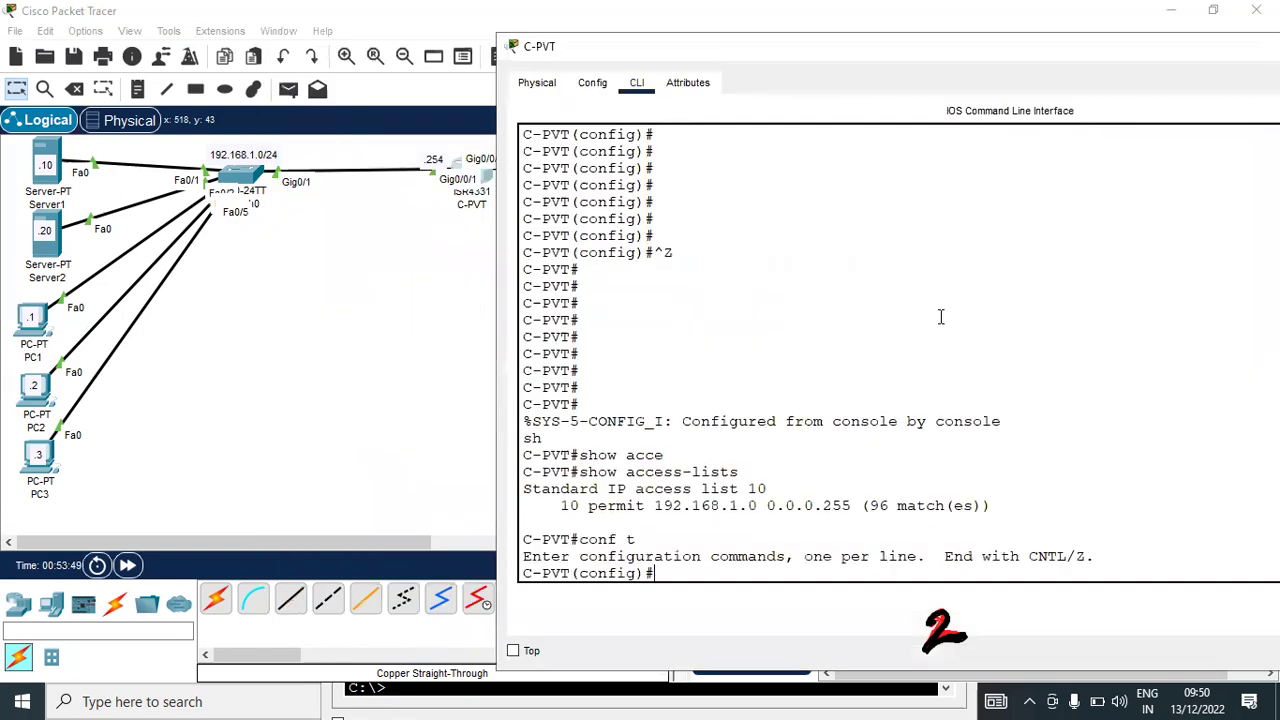
{"action": "key", "text": "Return"}
{"action": "key", "text": "Return"}
Add 'ip nat inside source list 10 interface gigabitEthernet 0/0/0 overload' and exit configuration
{"action": "type", "text": "ip nat"}
{"action": "key", "text": "Tab"}
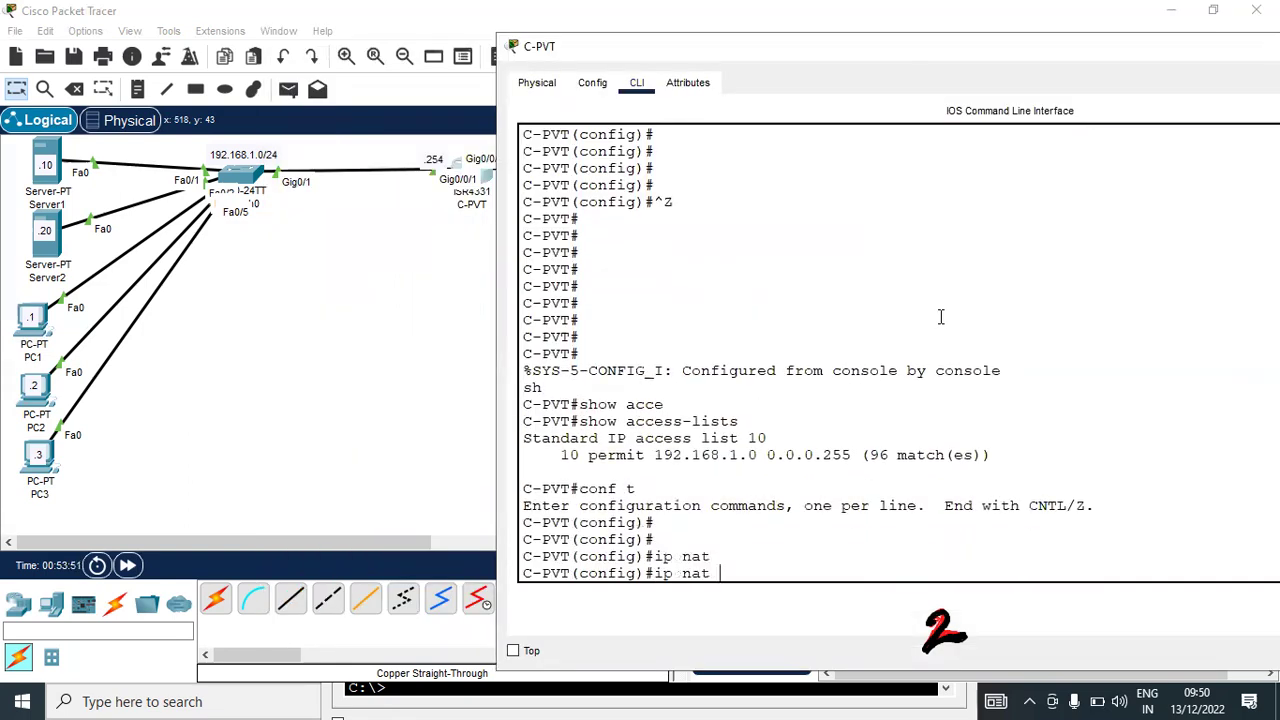
{"action": "type", "text": "ins"}
{"action": "key", "text": "Tab"}
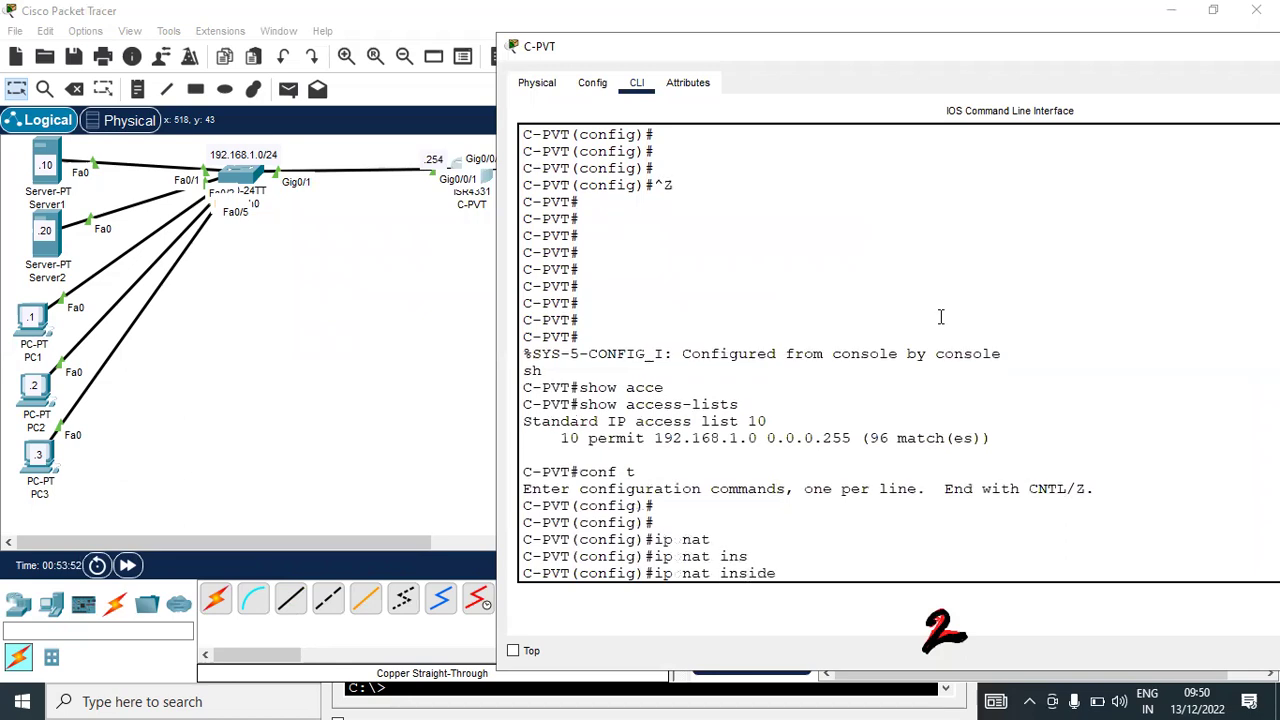
{"action": "type", "text": "so"}
{"action": "key", "text": "Tab"}
{"action": "type", "text": "l"}
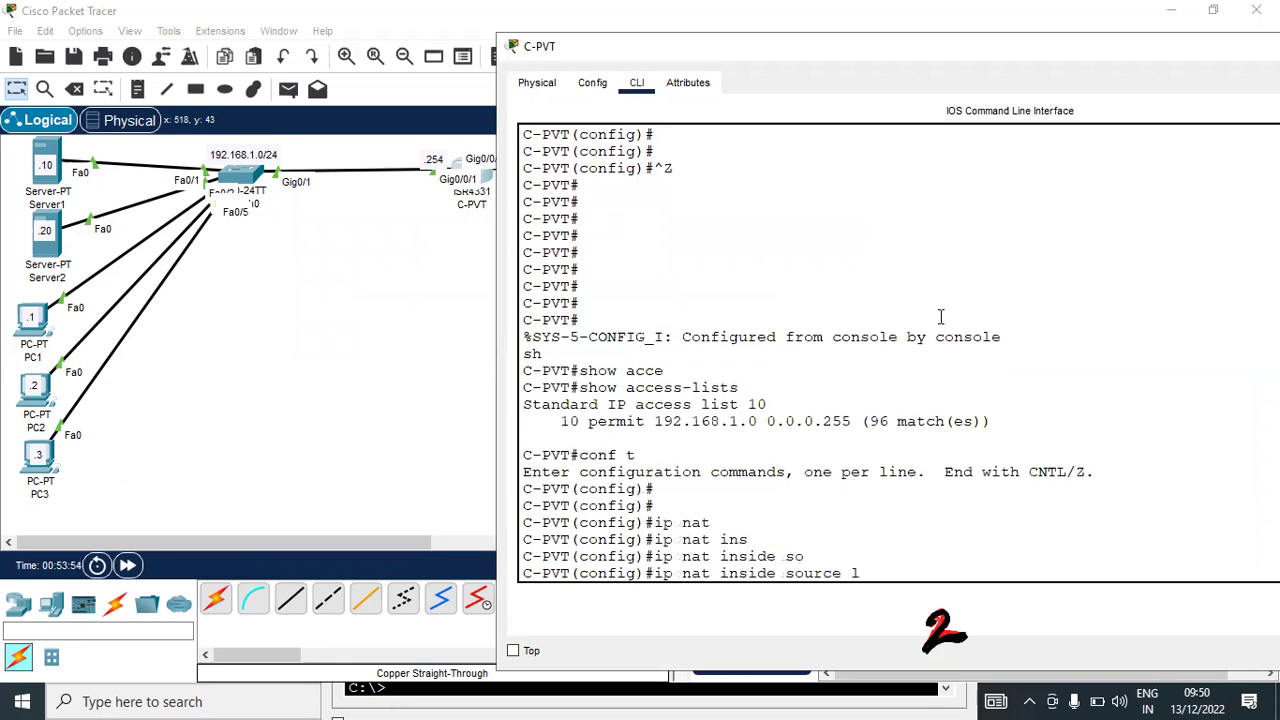
{"action": "type", "text": "i"}
{"action": "key", "text": "Tab"}
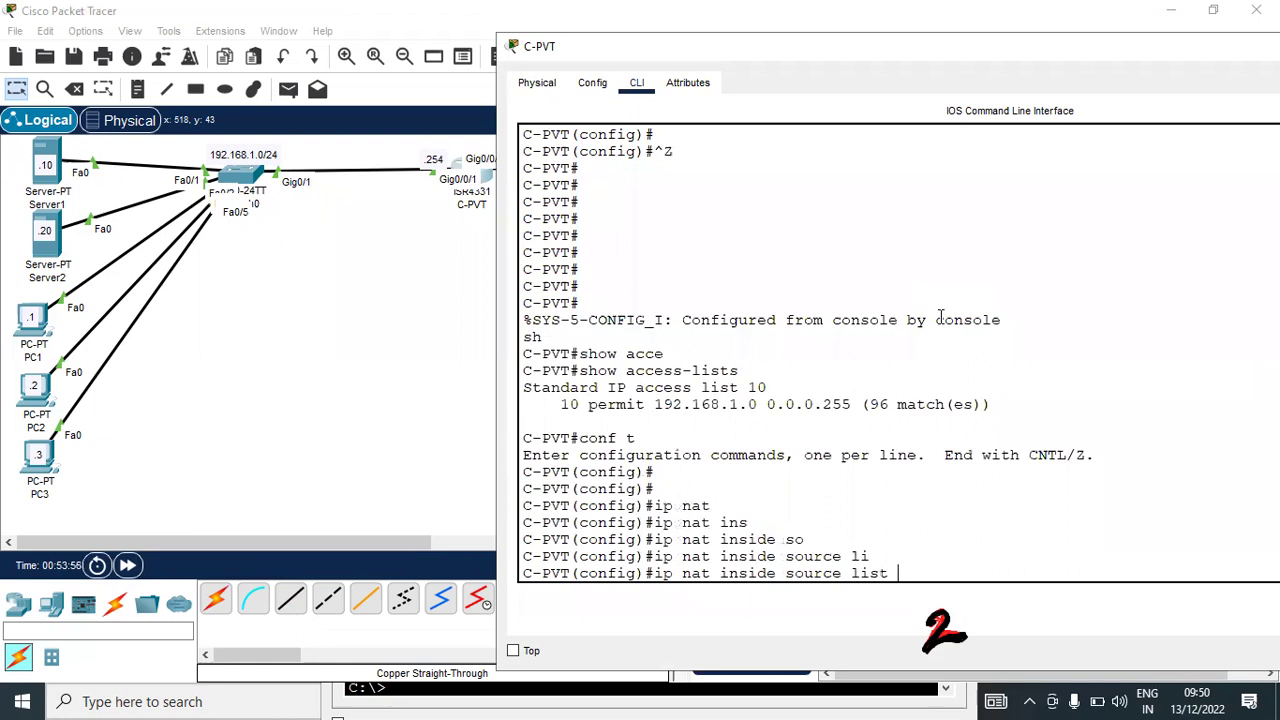
{"action": "type", "text": "10 inter"}
{"action": "key", "text": "Tab"}
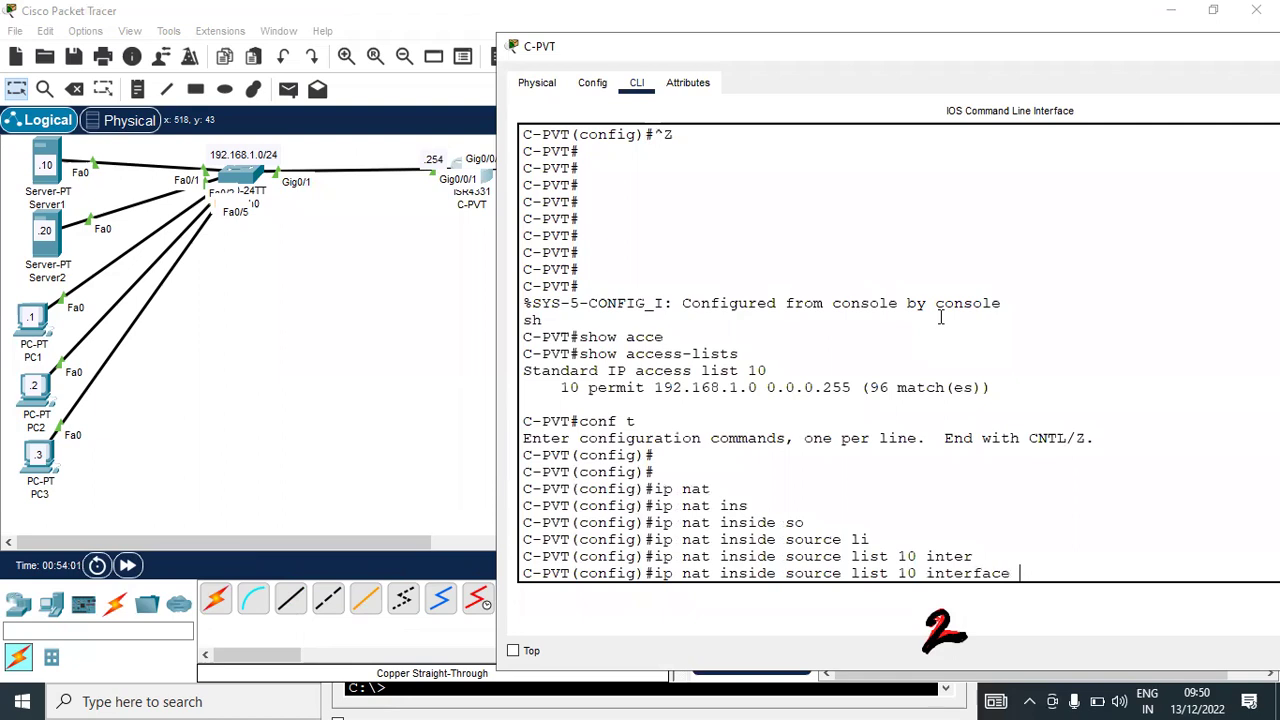
{"action": "type", "text": "gi"}
{"action": "key", "text": "Tab"}
{"action": "type", "text": "0/0/0 over"}
{"action": "key", "text": "Tab"}
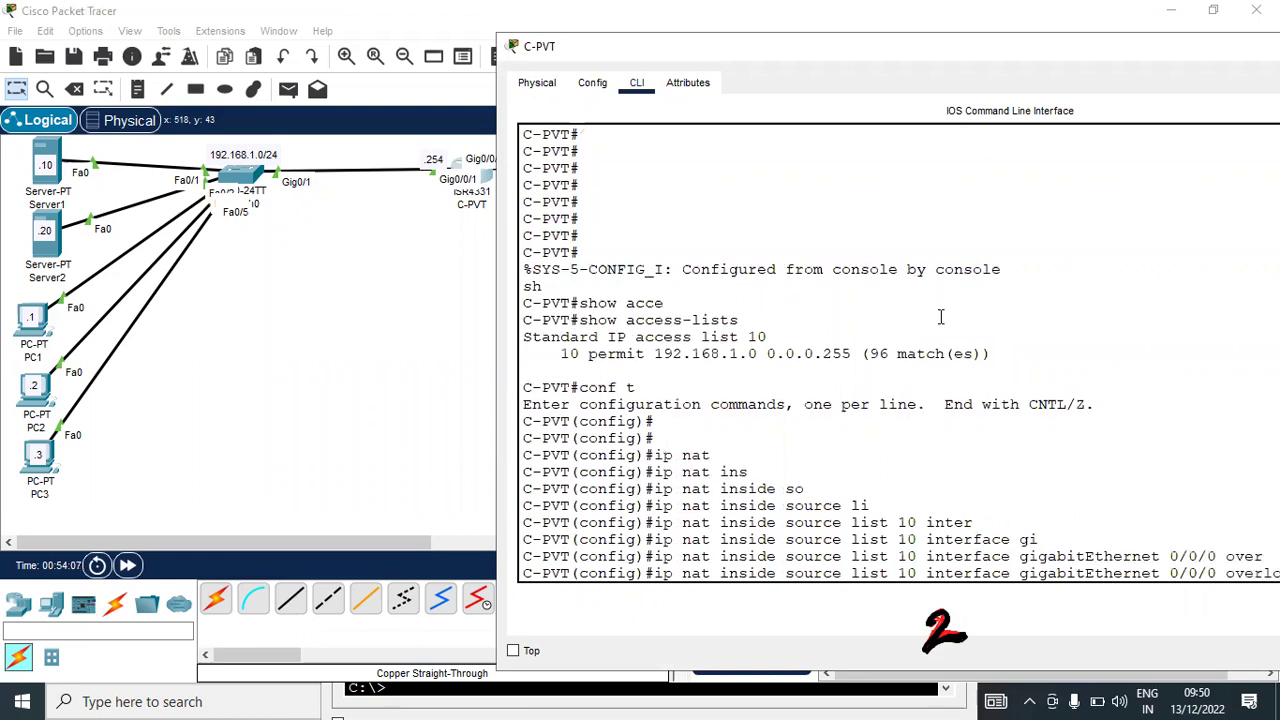
{"action": "key", "text": "Return"}
{"action": "key", "text": "ctrl+z"}
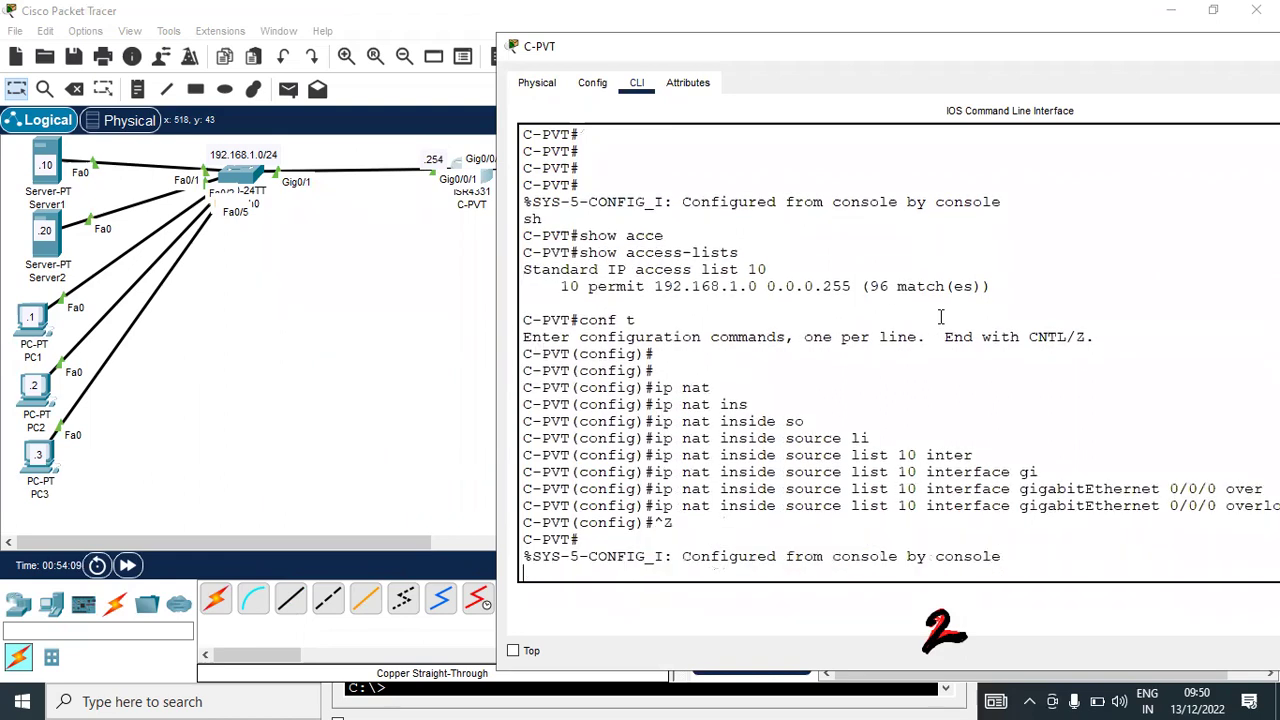
{"action": "key", "text": "Return"}
{"action": "key", "text": "Return"}
{"action": "key", "text": "Return"}
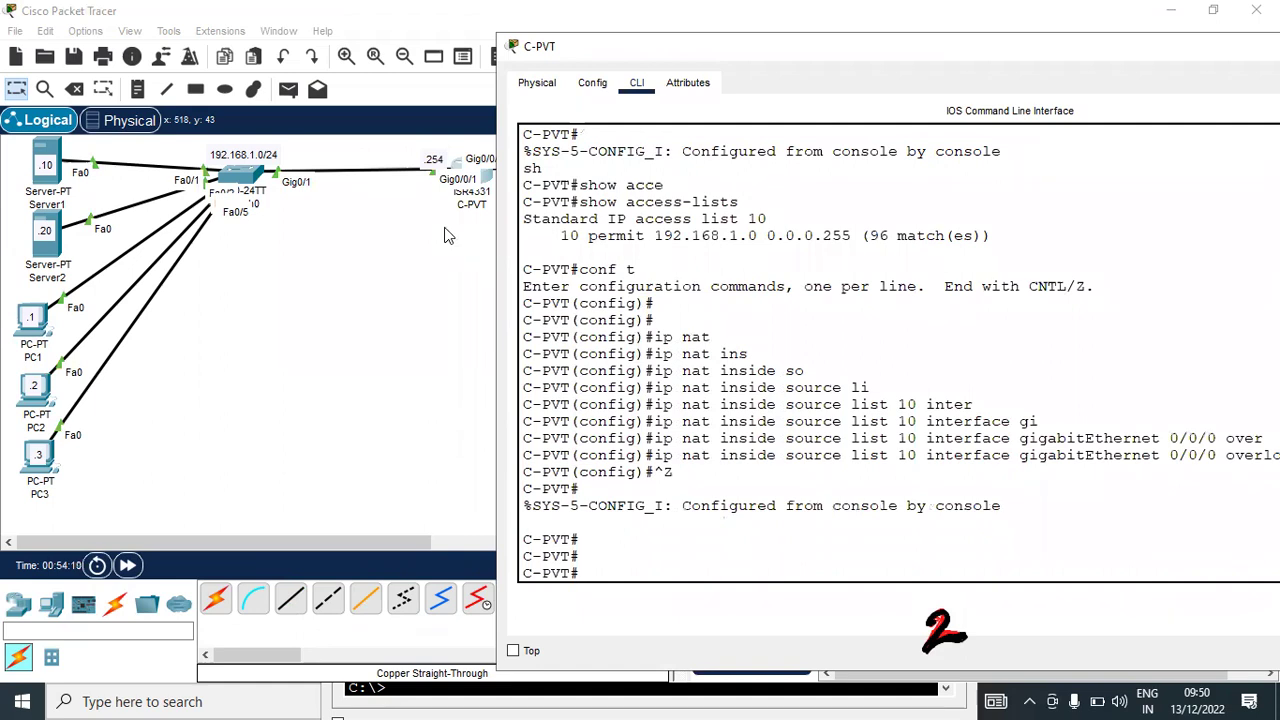
Reload the 100.1.1.1 web page in PC1's browser
{"action": "left_click", "coordinate": [445, 235]}
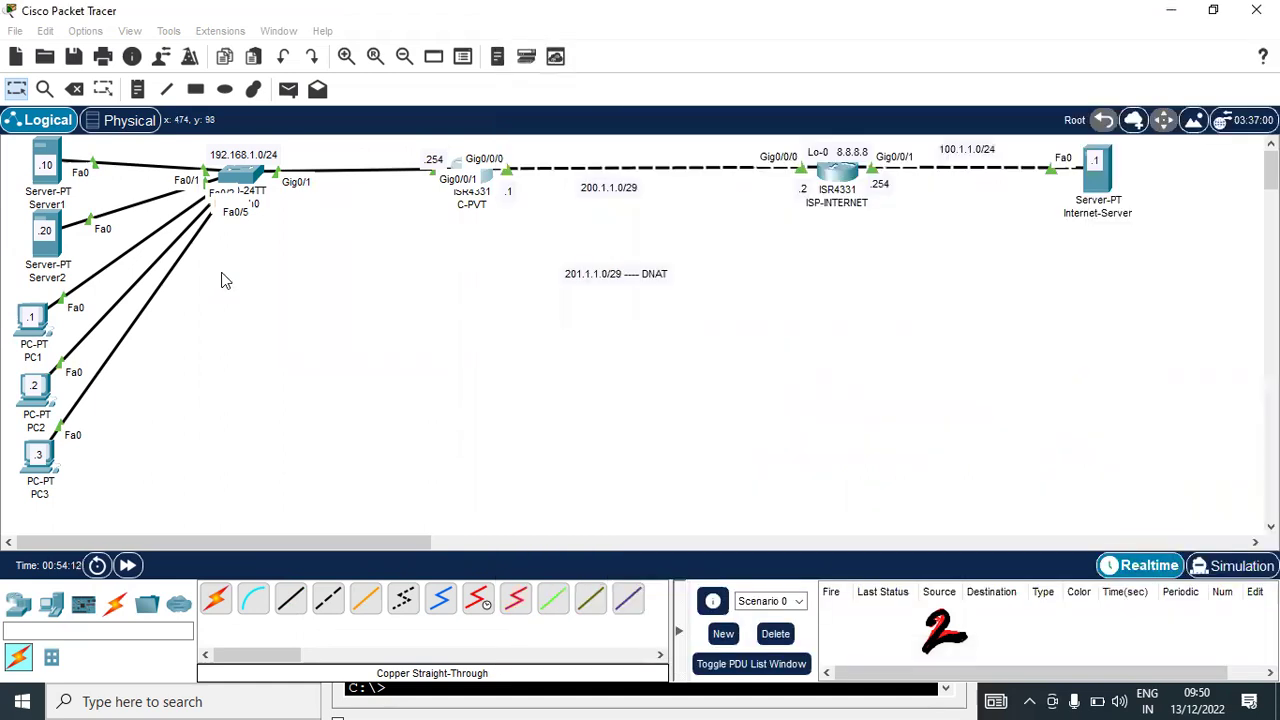
{"action": "left_click", "coordinate": [33, 318]}
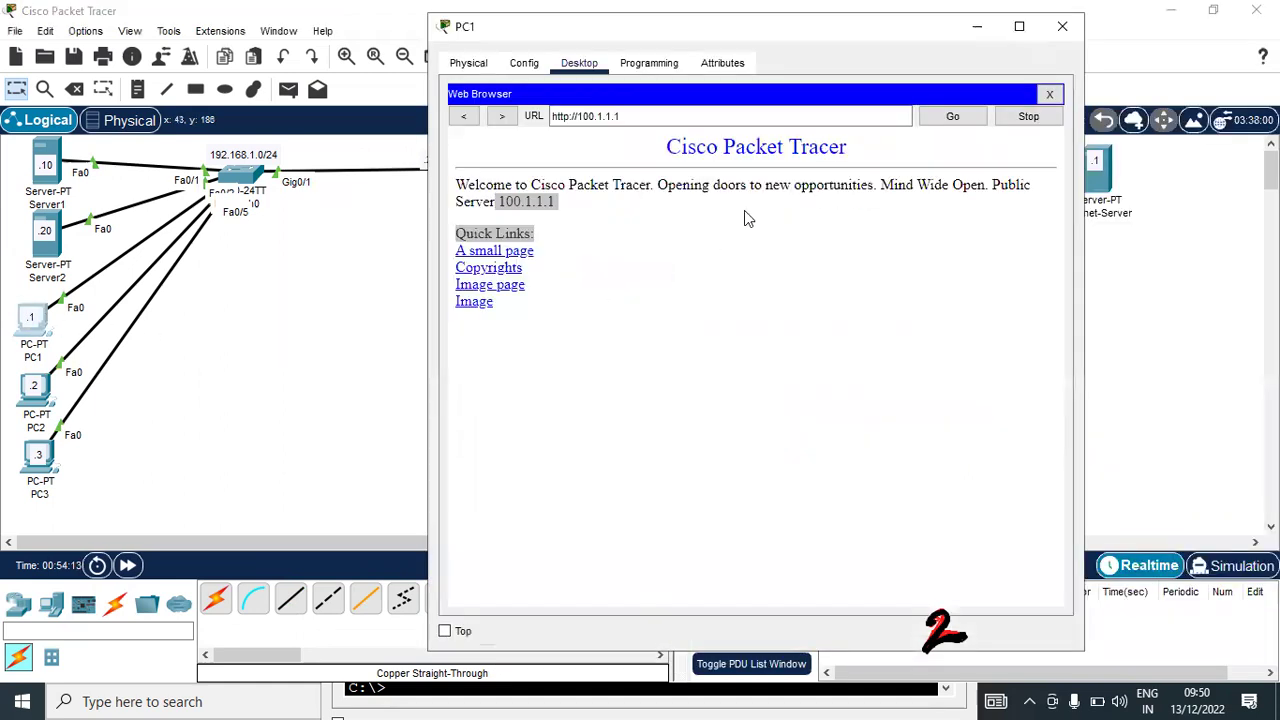
{"action": "left_click", "coordinate": [953, 117]}
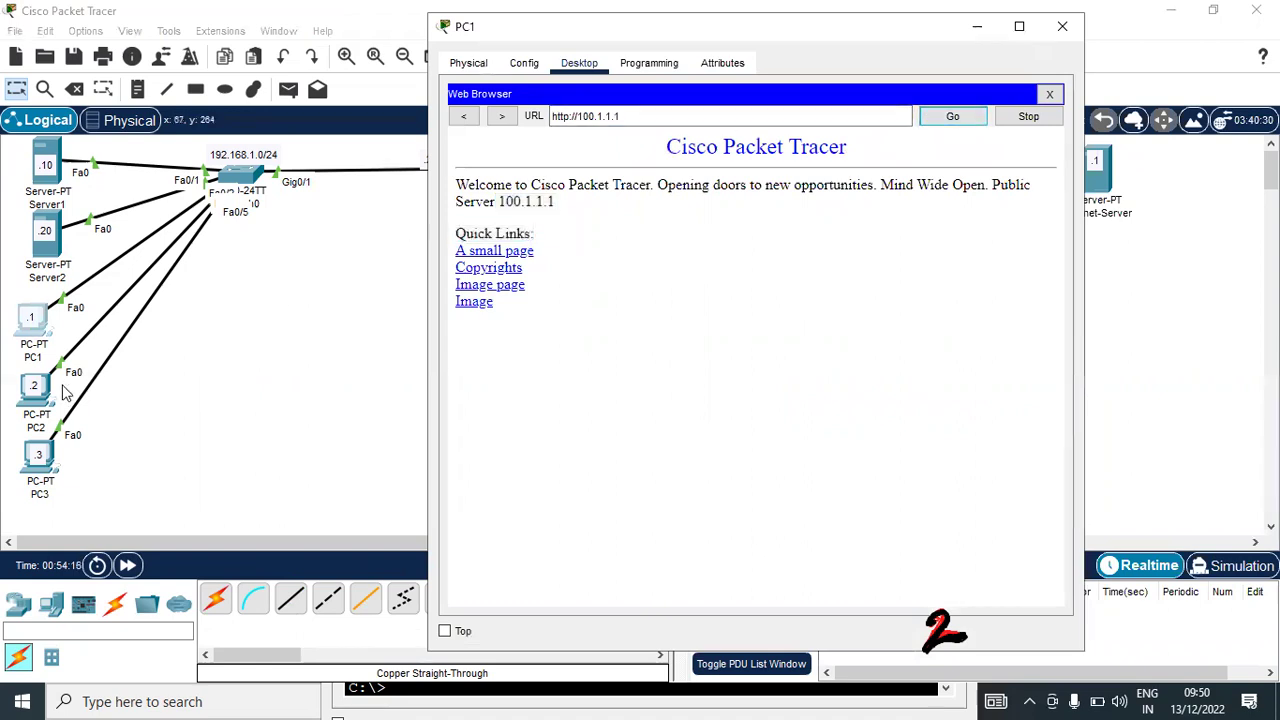
{"action": "left_click", "coordinate": [47, 400]}
Re-run ping 100.1.1.1 from PC2 and PC3, then bring up C-PVT's console
{"action": "key", "text": "alt+Tab"}
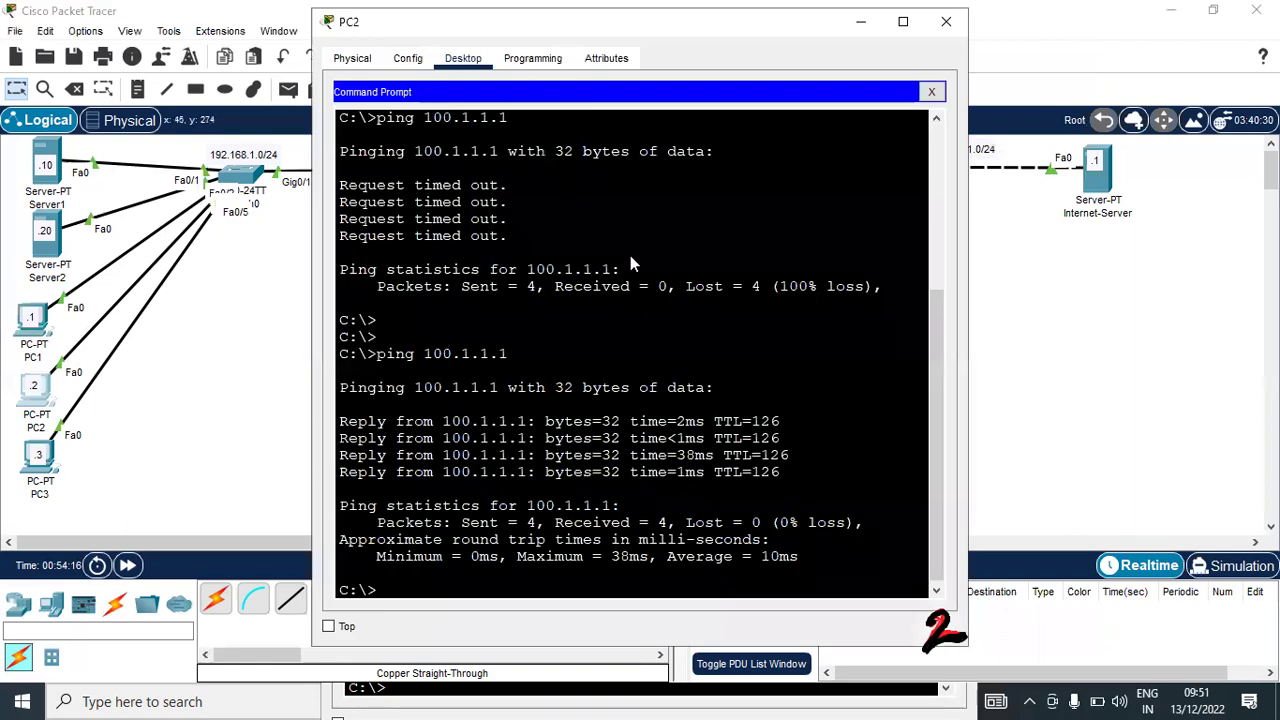
{"action": "key", "text": "Up"}
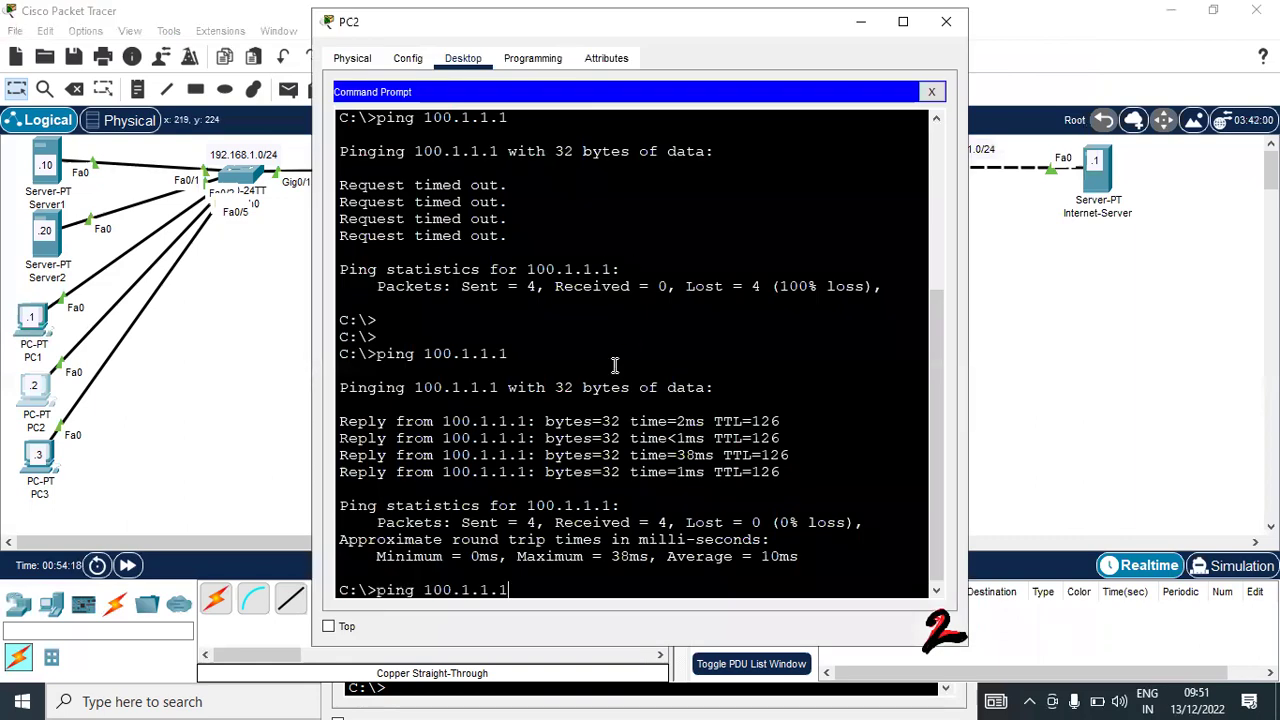
{"action": "key", "text": "Return"}
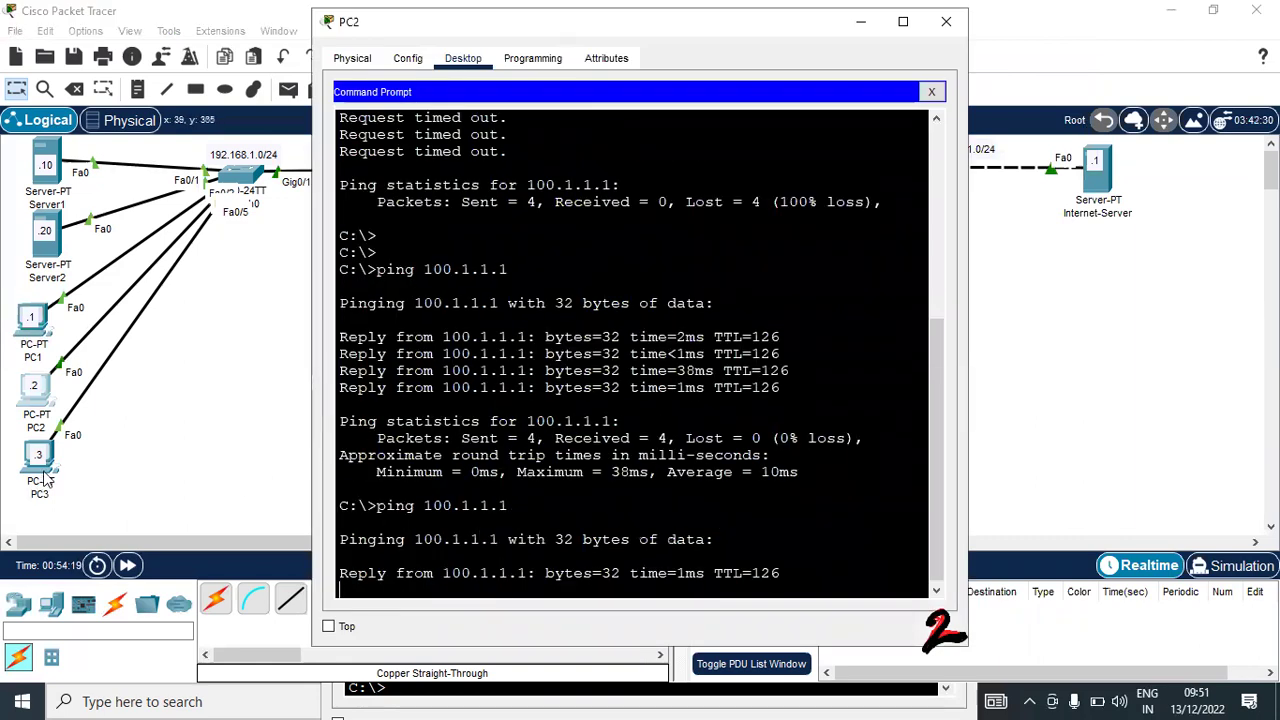
{"action": "left_click", "coordinate": [40, 485]}
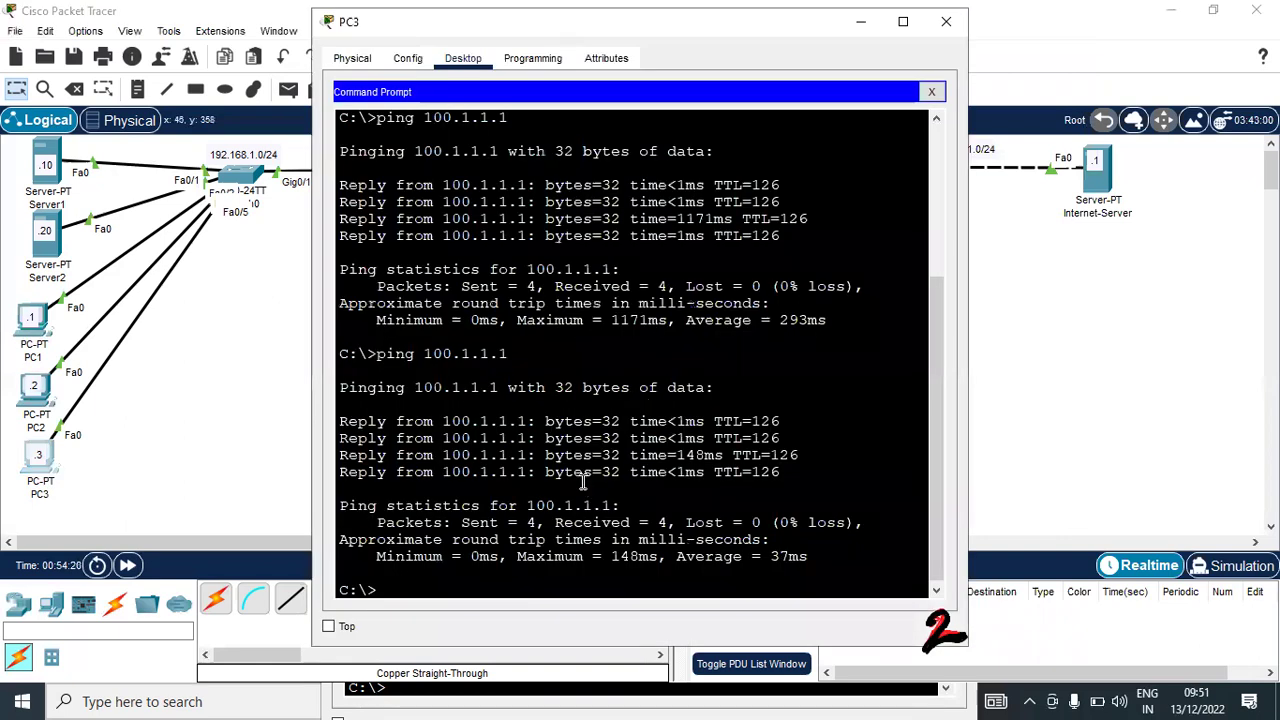
{"action": "key", "text": "Up"}
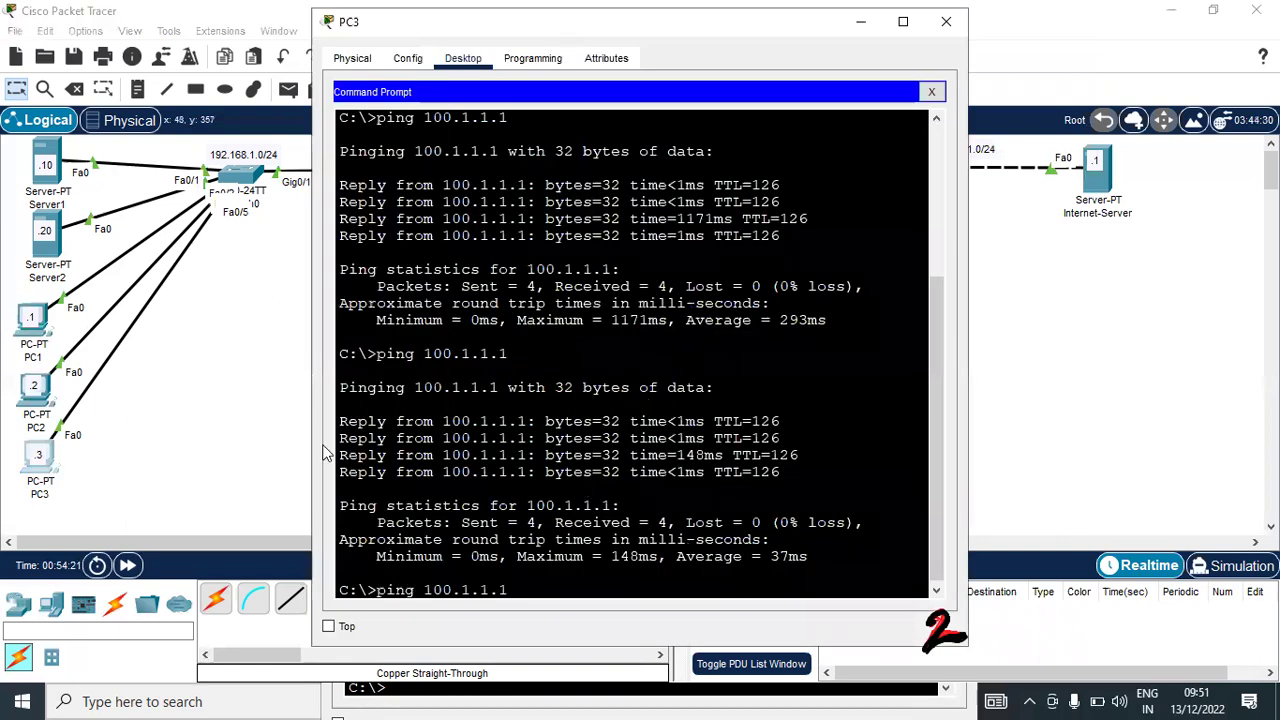
{"action": "key", "text": "Return"}
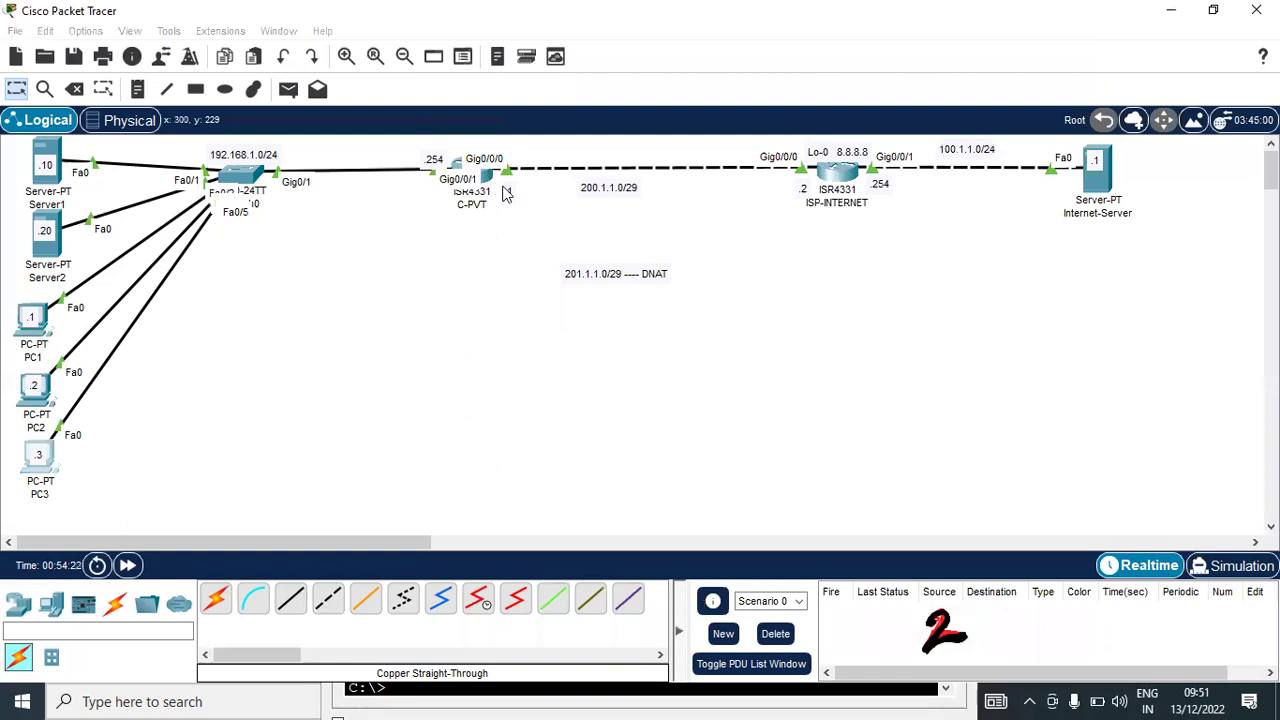
{"action": "left_click", "coordinate": [478, 180]}
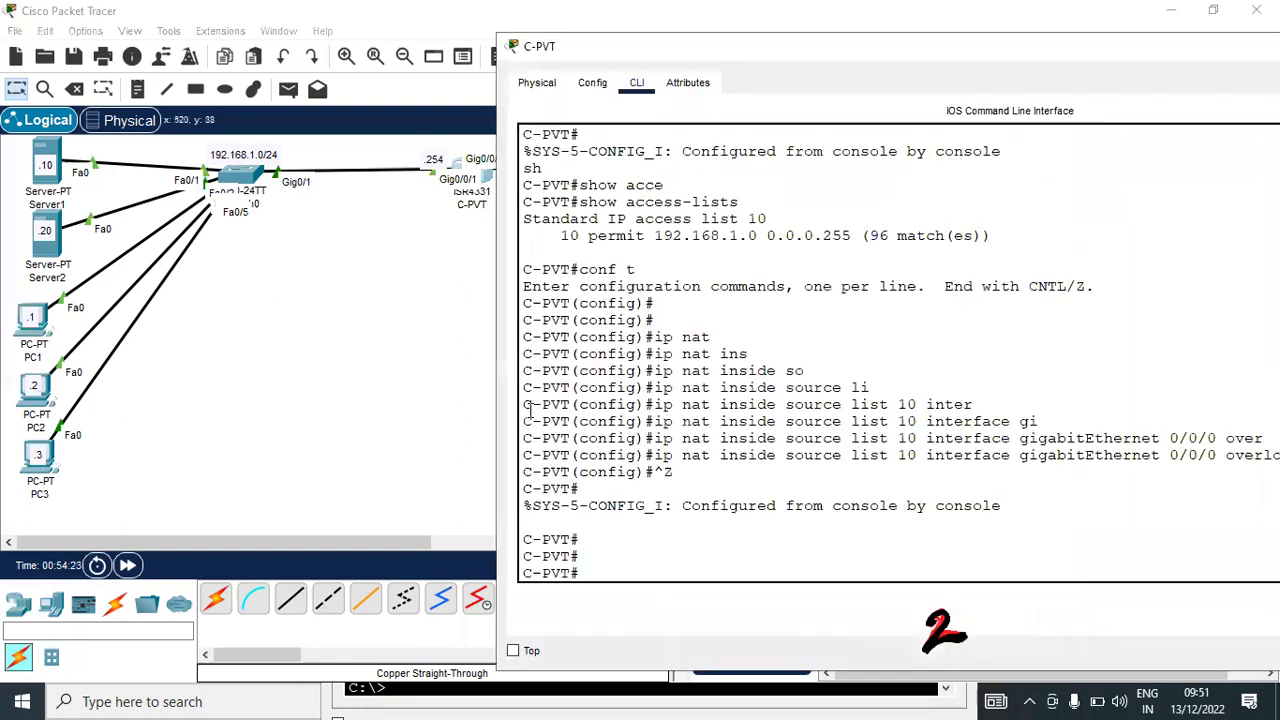
Run 'show ip nat translations' on C-PVT
{"action": "key", "text": "Return"}
{"action": "key", "text": "Return"}
{"action": "type", "text": "conf t"}
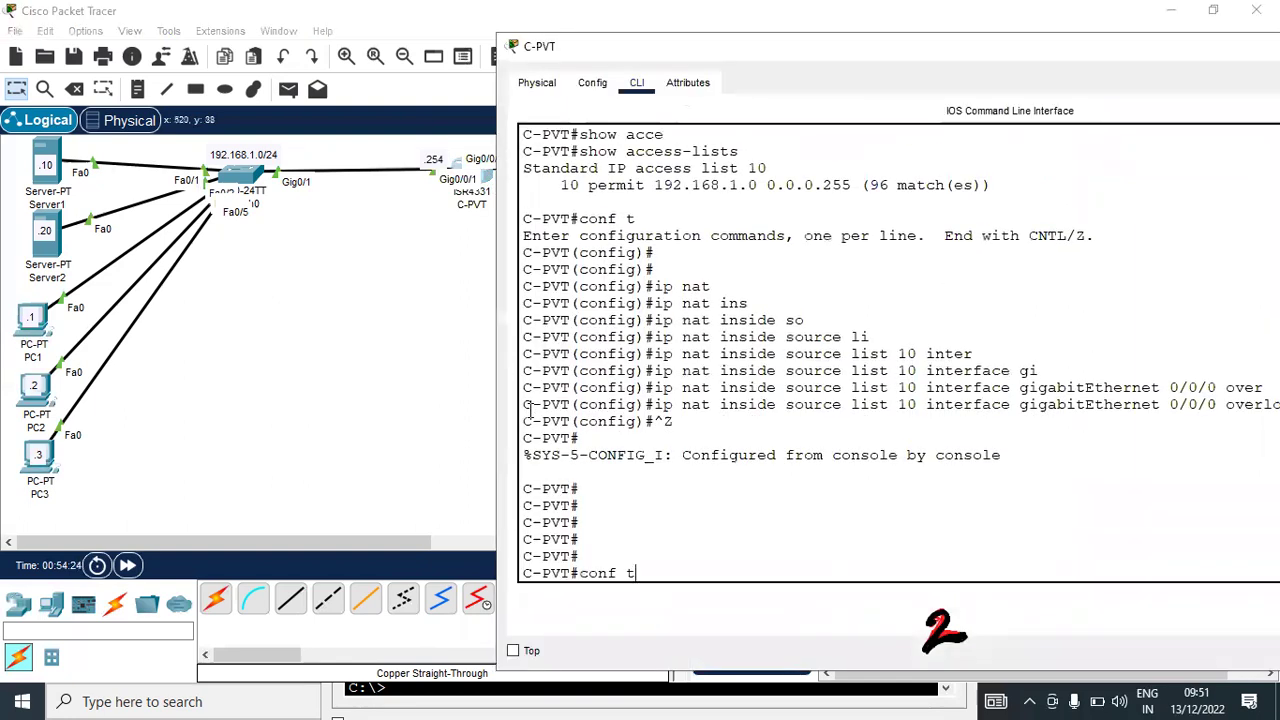
{"action": "key", "text": "Up"}
{"action": "key", "text": "Up"}
{"action": "key", "text": "Down"}
{"action": "key", "text": "Down"}
{"action": "type", "text": "sh"}
{"action": "key", "text": "Tab"}
{"action": "type", "text": "ip"}
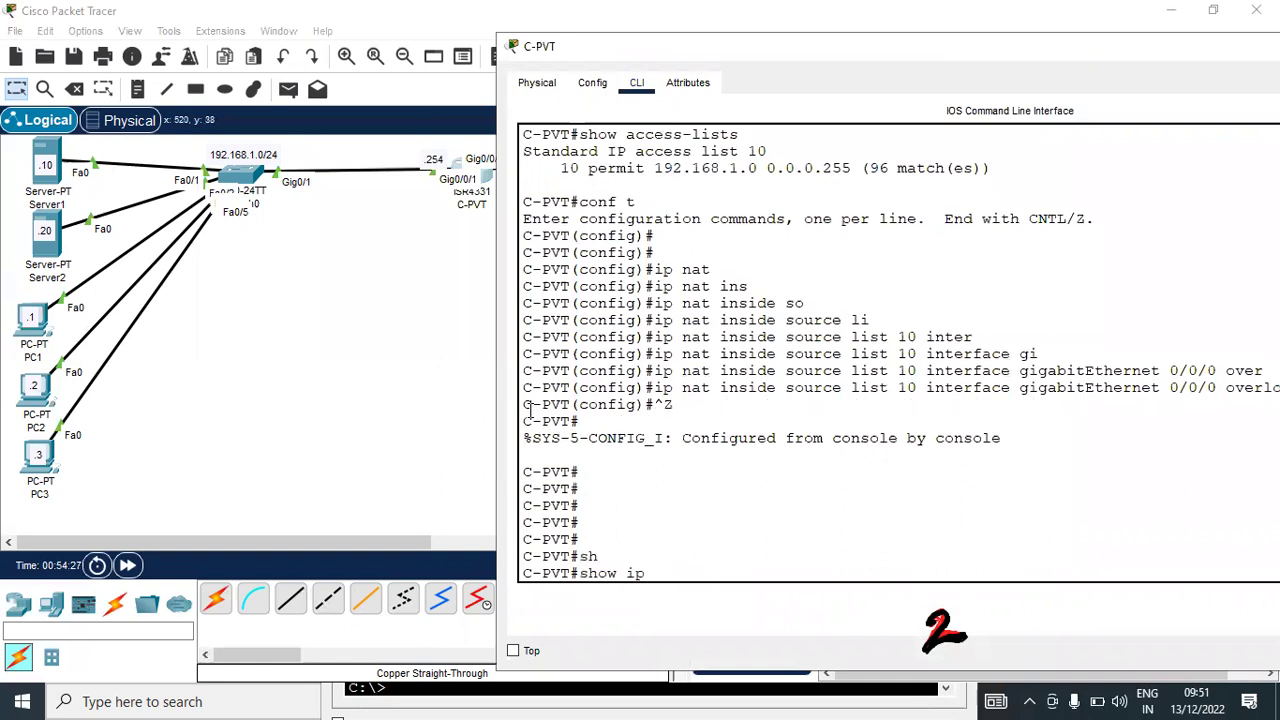
{"action": "type", "text": " nat"}
{"action": "key", "text": "Tab"}
{"action": "type", "text": "tr"}
{"action": "key", "text": "Tab"}
{"action": "key", "text": "Return"}
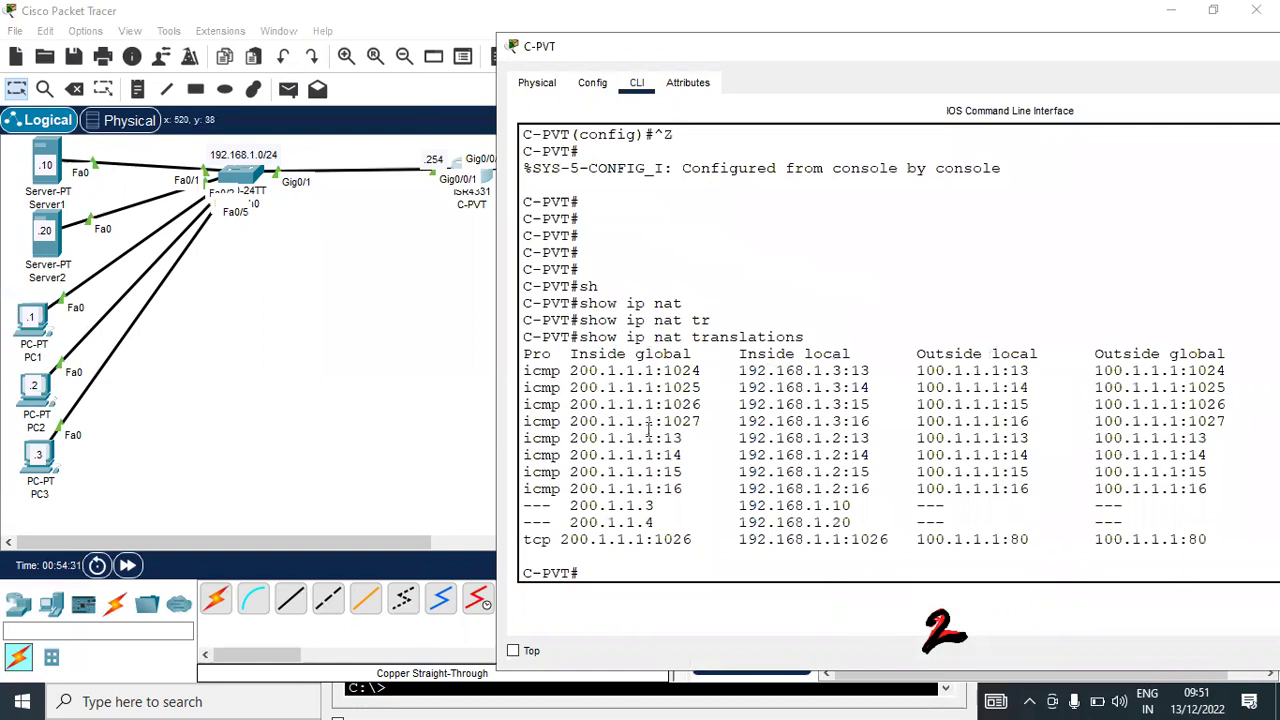
Highlight the 200.1.1.1 port mappings for 192.168.1.1–.3, then exit and close the console
{"action": "left_click_drag", "start_coordinate": [566, 372], "coordinate": [562, 421]}
{"action": "left_click_drag", "start_coordinate": [843, 372], "coordinate": [832, 455]}
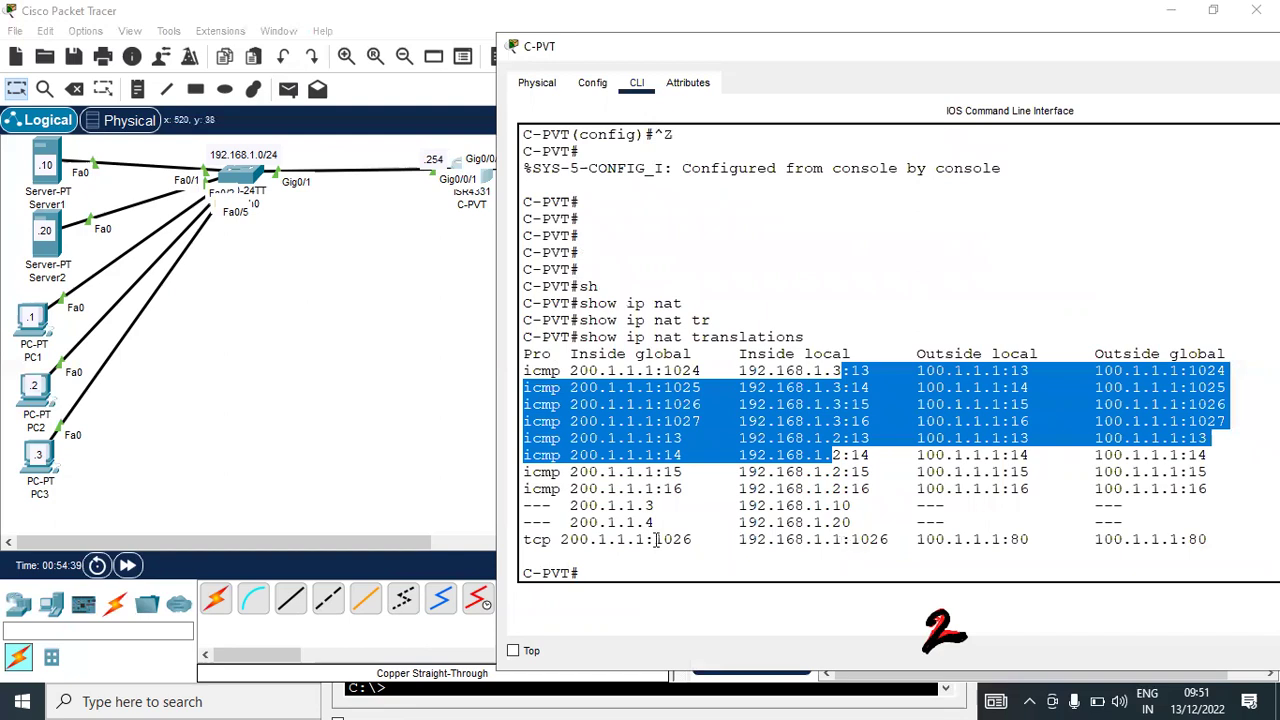
{"action": "left_click_drag", "start_coordinate": [842, 540], "coordinate": [663, 540]}
{"action": "left_click_drag", "start_coordinate": [572, 545], "coordinate": [553, 541]}
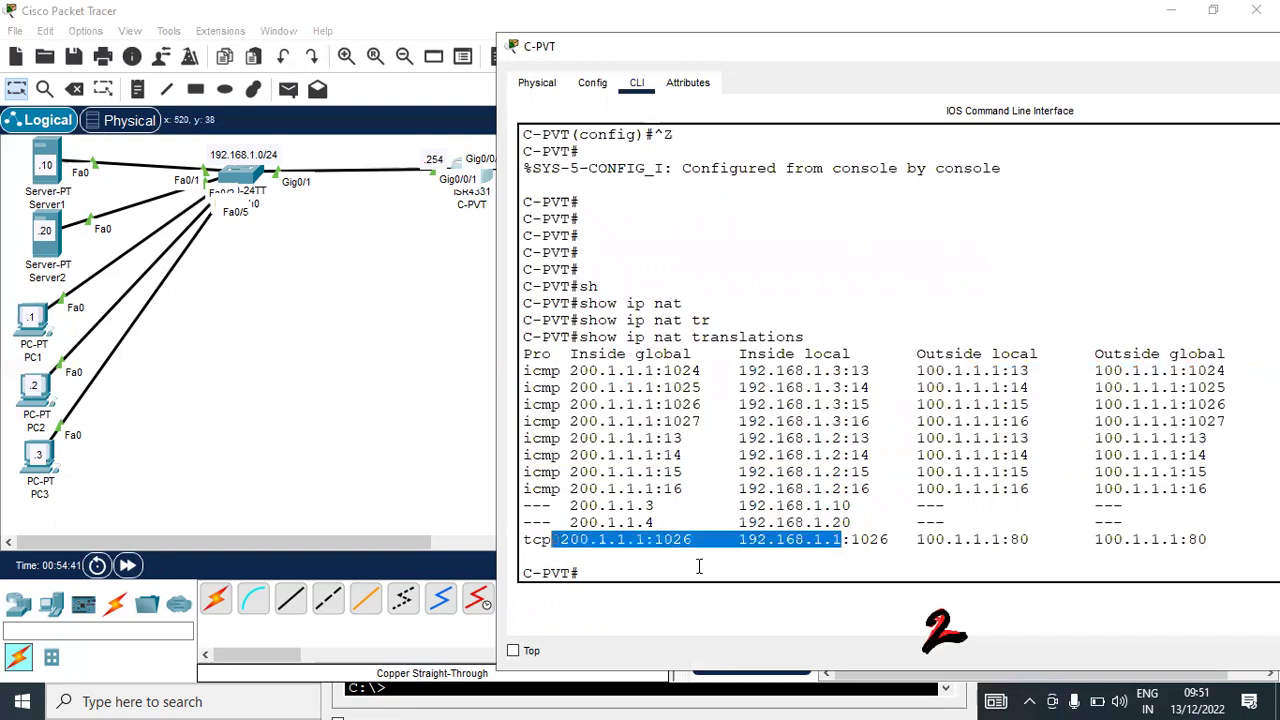
{"action": "left_click", "coordinate": [699, 567]}
{"action": "key", "text": "ctrl+z"}
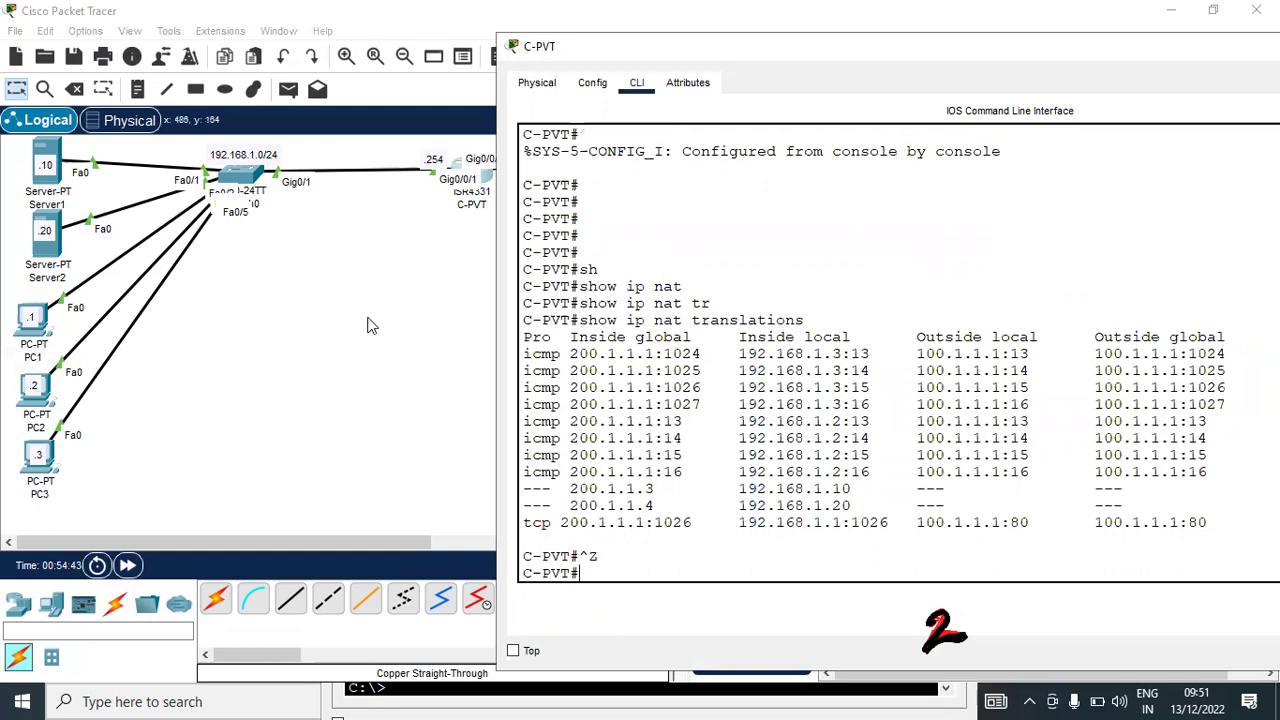
{"action": "left_click", "coordinate": [370, 325]}
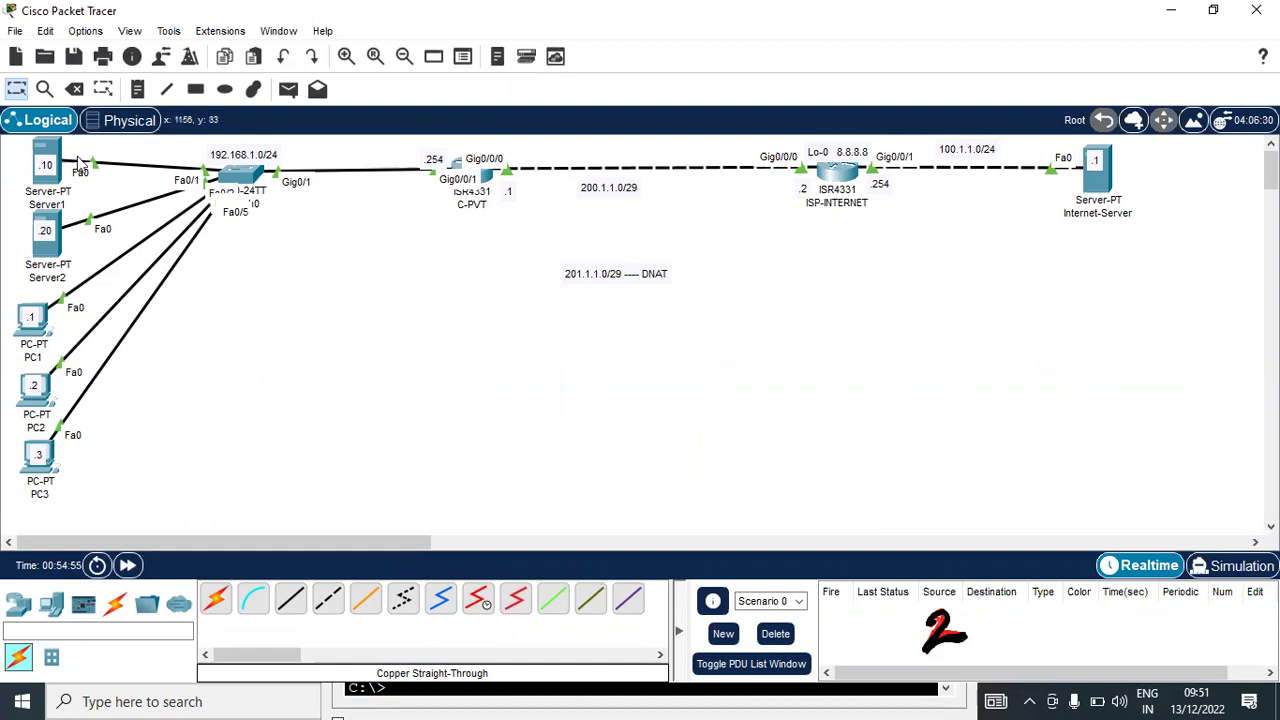
Open C-PVT's console and build 'show running-config' at a fresh prompt
{"action": "left_click", "coordinate": [485, 174]}
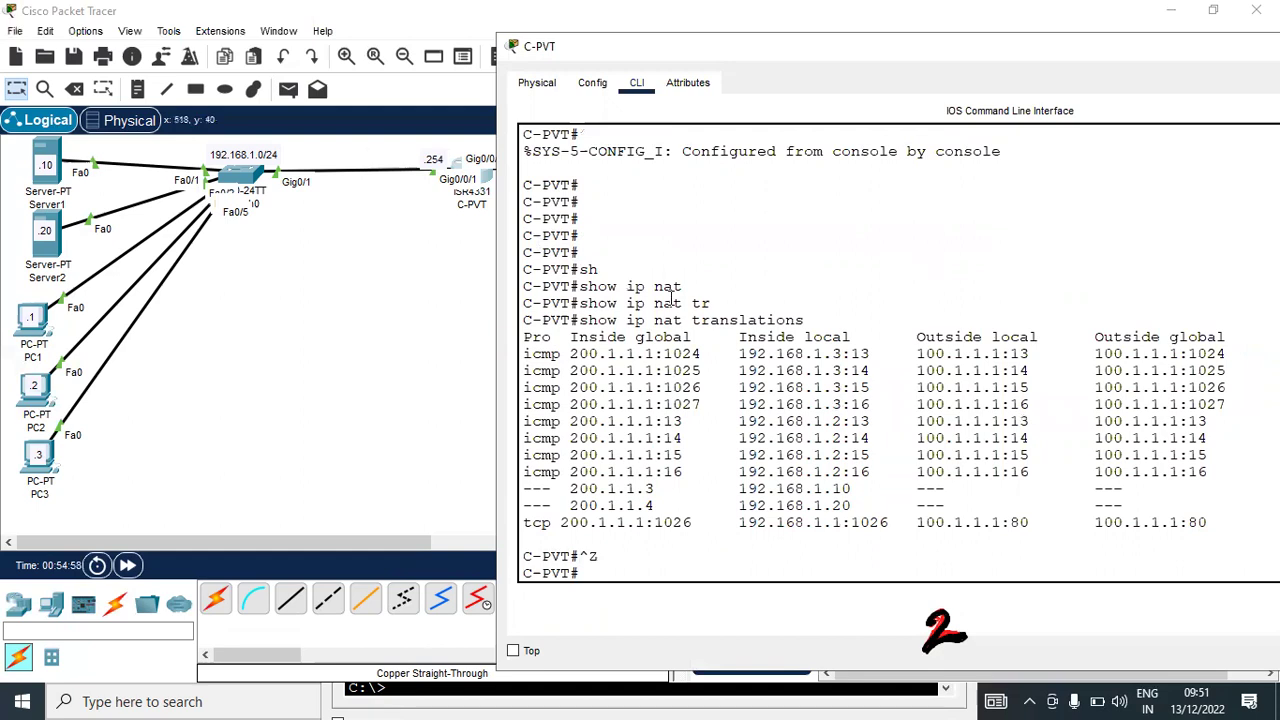
{"action": "key", "text": "Return"}
{"action": "key", "text": "Return"}
{"action": "key", "text": "Return"}
{"action": "key", "text": "Return"}
{"action": "key", "text": "Return"}
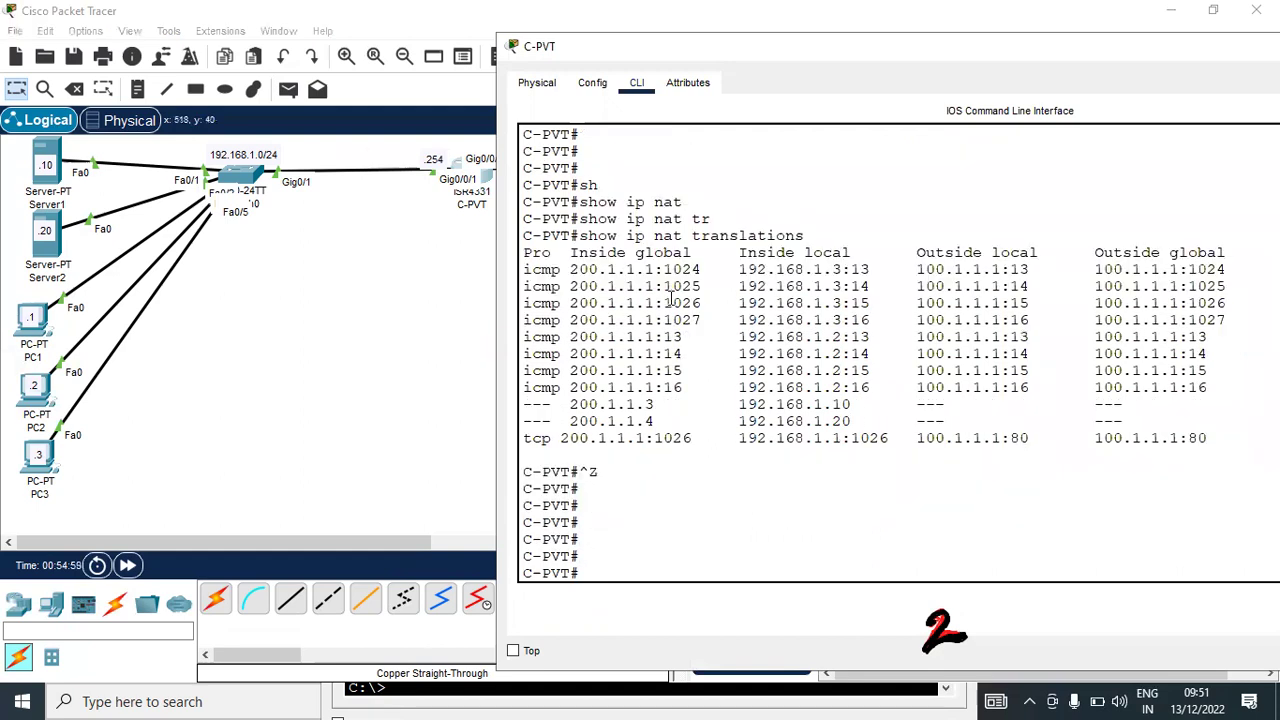
{"action": "type", "text": "sh"}
{"action": "key", "text": "Tab"}
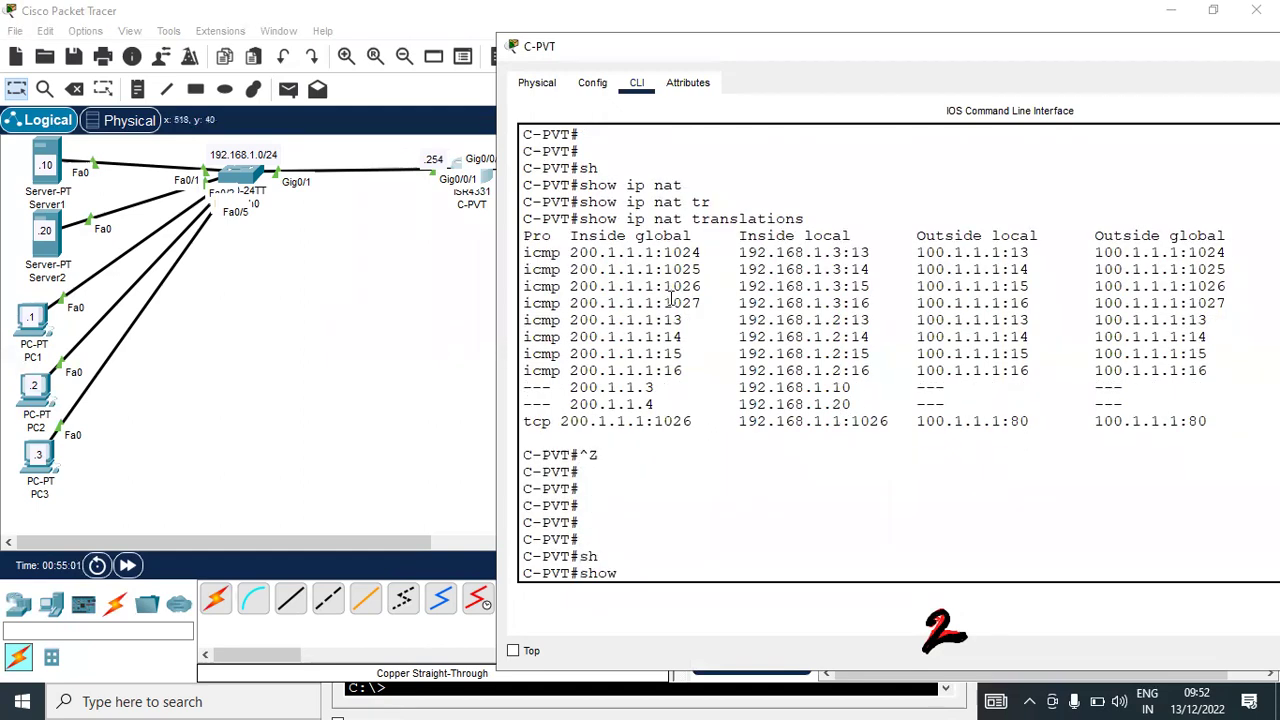
{"action": "type", "text": "run"}
{"action": "key", "text": "Tab"}
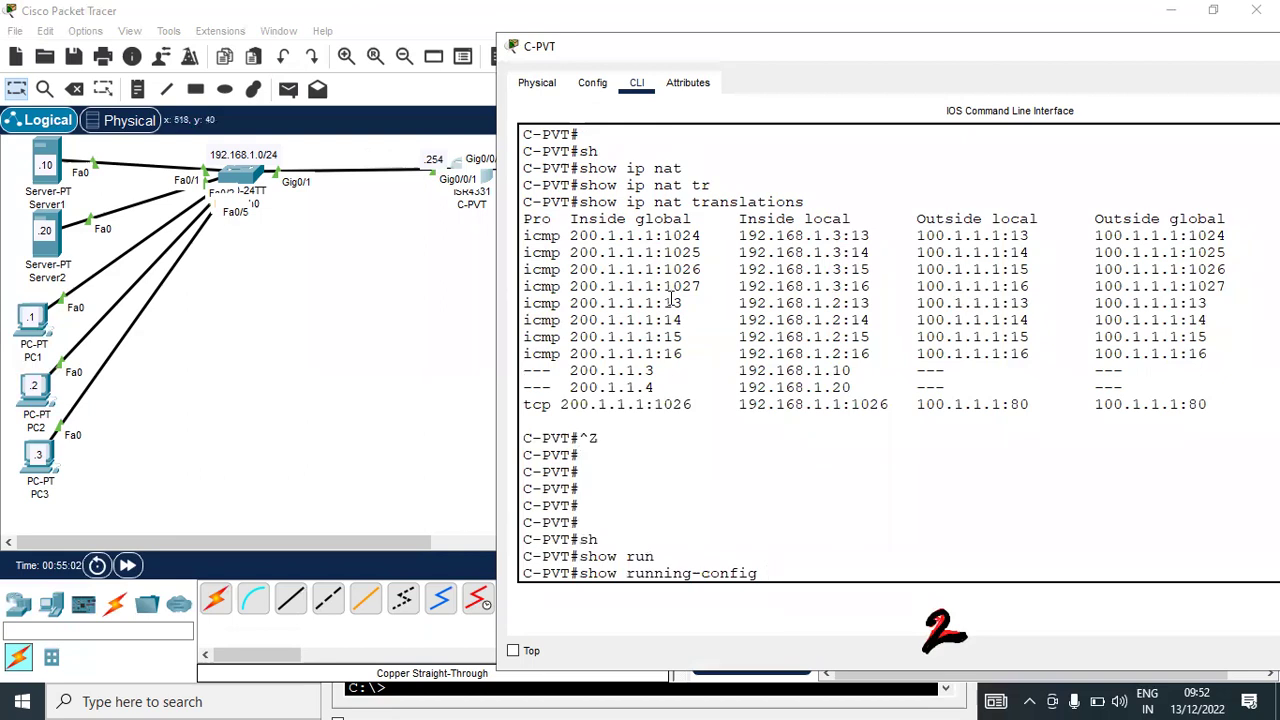
Page through C-PVT's running config and its static NAT rules, then enter 'conf t'
{"action": "key", "text": "Return"}
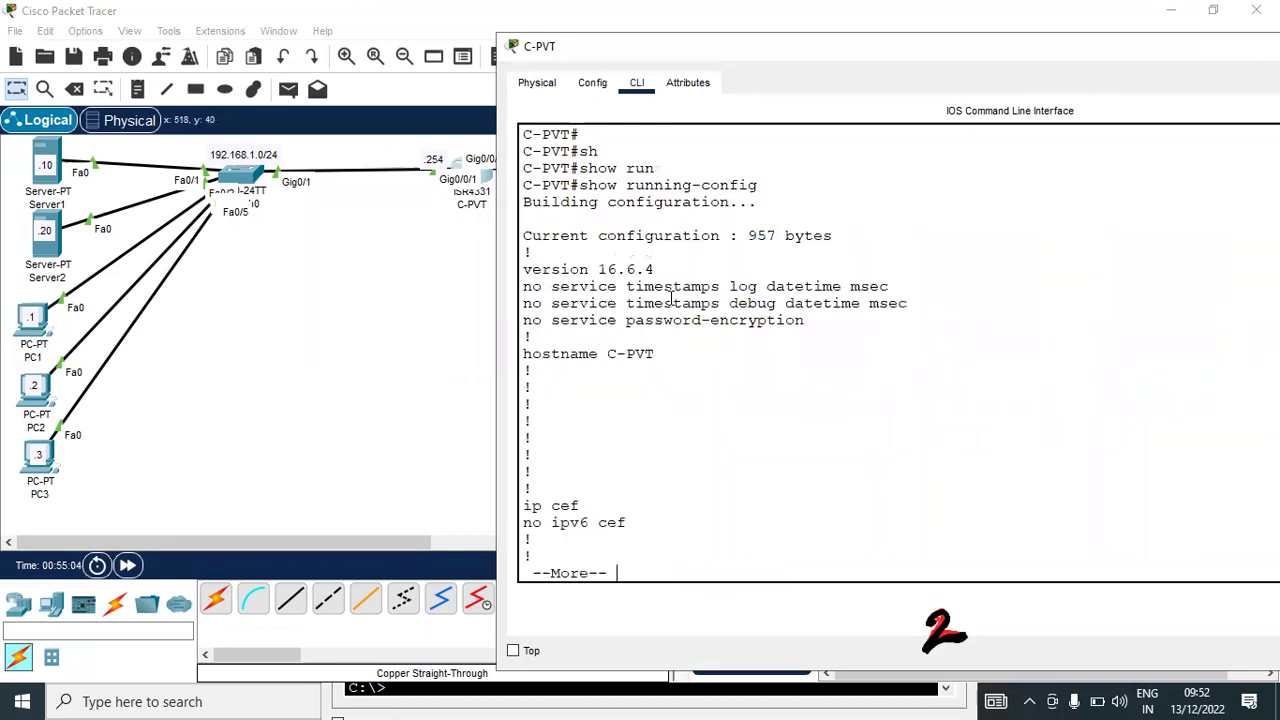
{"action": "key", "text": "space"}
{"action": "key", "text": "space"}
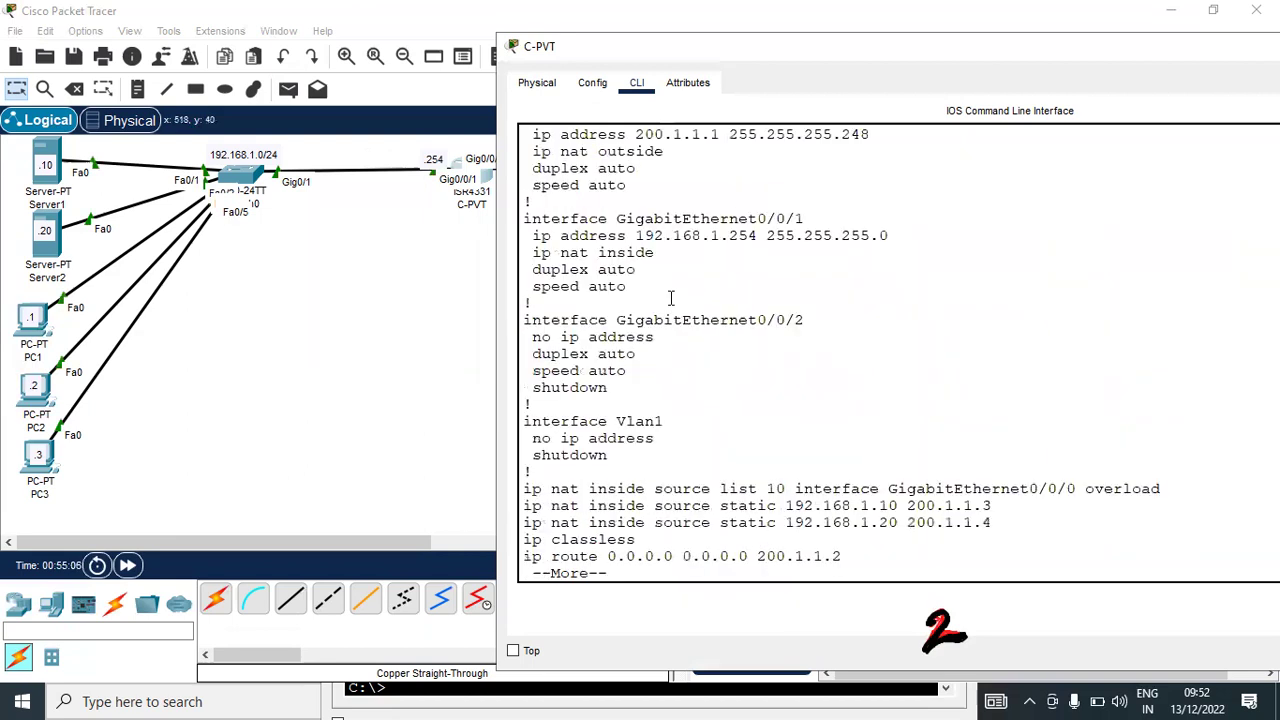
{"action": "key", "text": "space"}
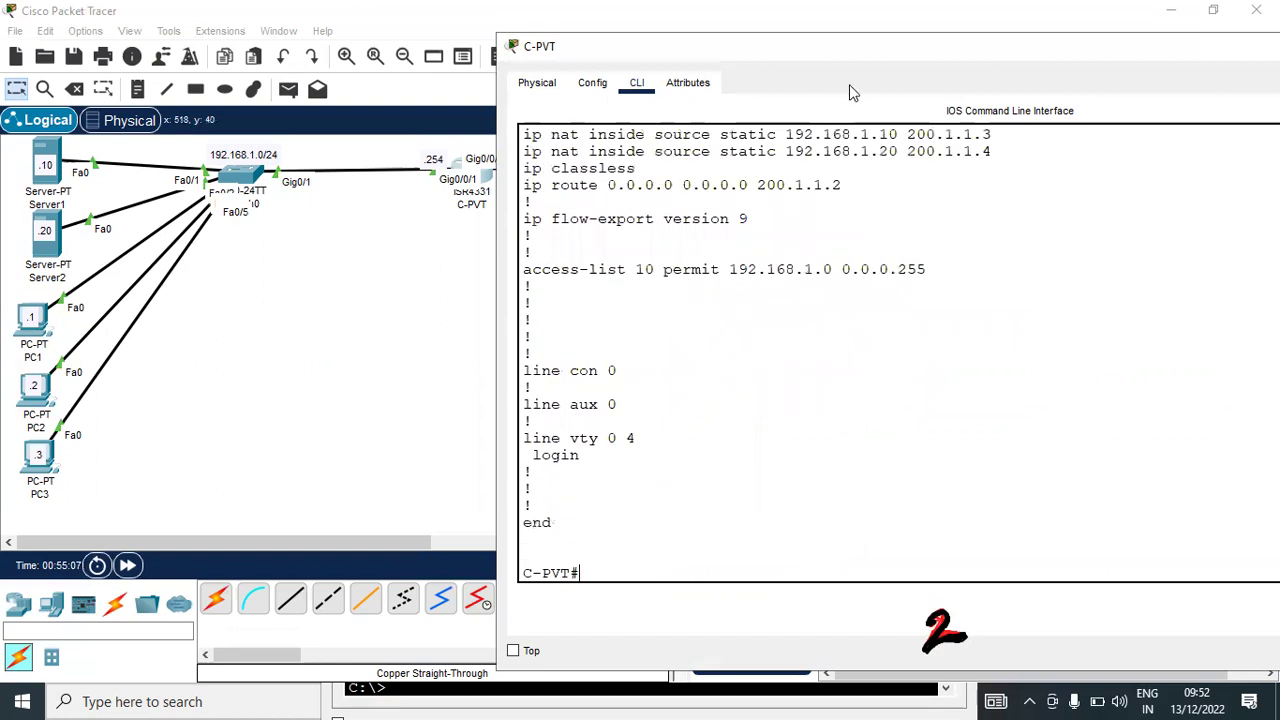
{"action": "key", "text": "ctrl+z"}
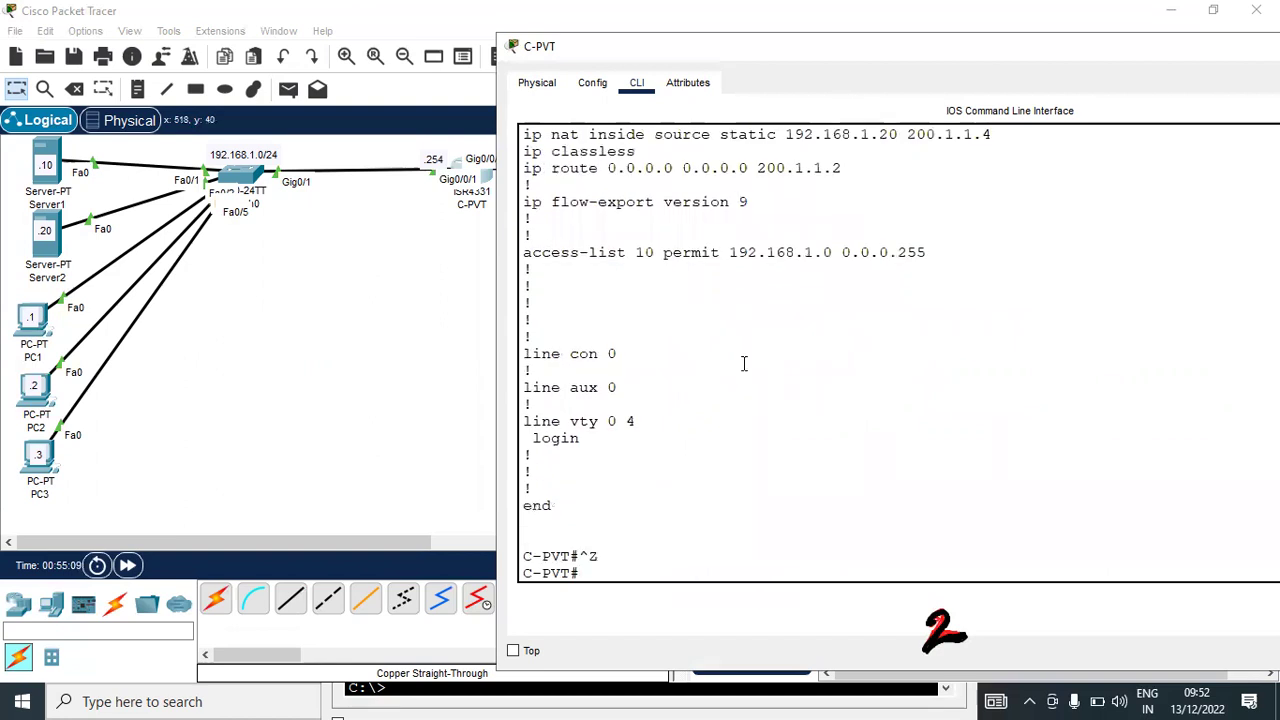
{"action": "type", "text": "conf t"}
{"action": "key", "text": "Return"}
{"action": "key", "text": "Return"}
Run 'no ip nat inside source static 192.168.1.10 200.1.1.3' to drop that mapping
{"action": "type", "text": "no ip natr"}
{"action": "key", "text": "Tab"}
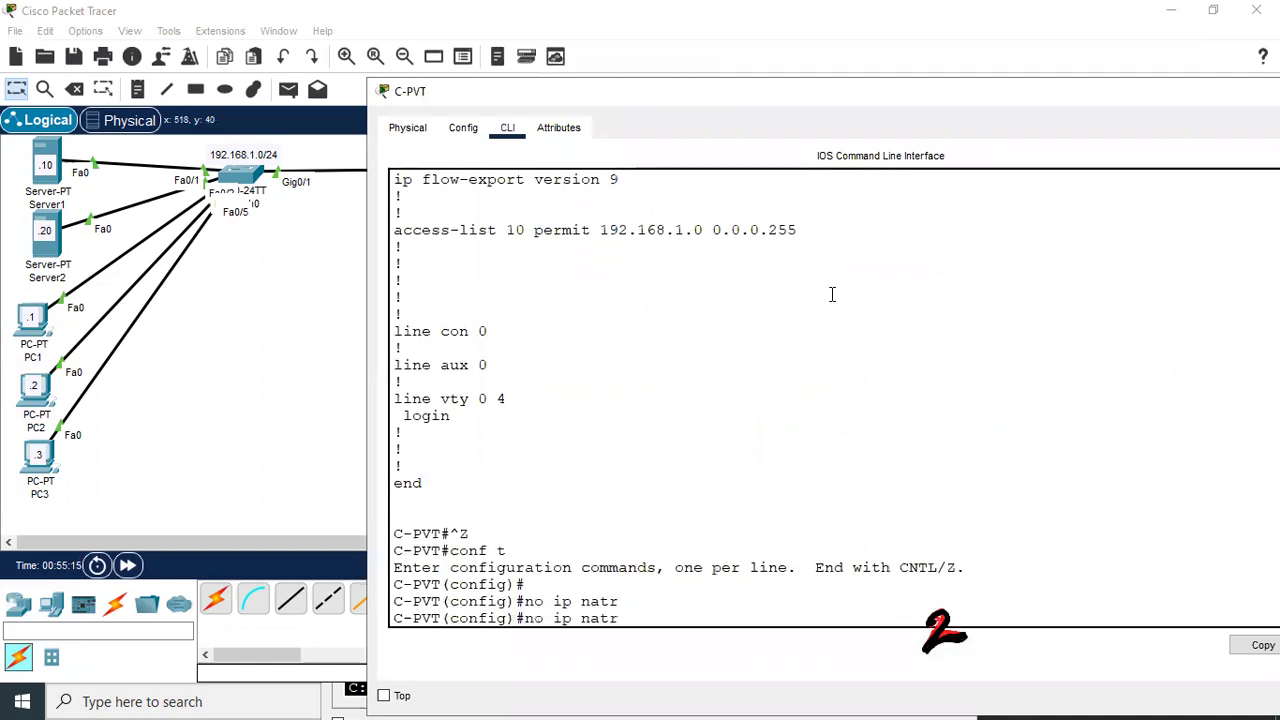
{"action": "left_click_drag", "start_coordinate": [834, 100], "coordinate": [674, 34]}
{"action": "key", "text": "BackSpace"}
{"action": "type", "text": "in"}
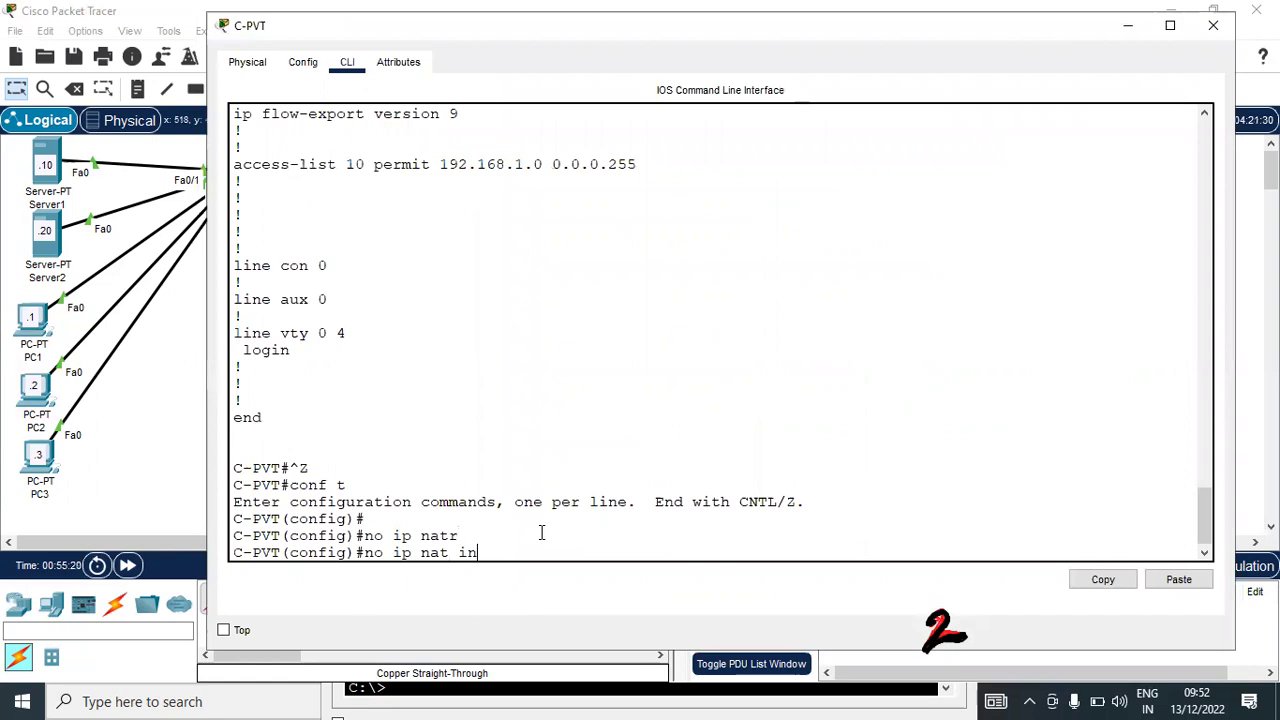
{"action": "type", "text": "side"}
{"action": "key", "text": "Tab"}
{"action": "type", "text": "so"}
{"action": "key", "text": "Tab"}
{"action": "type", "text": "s"}
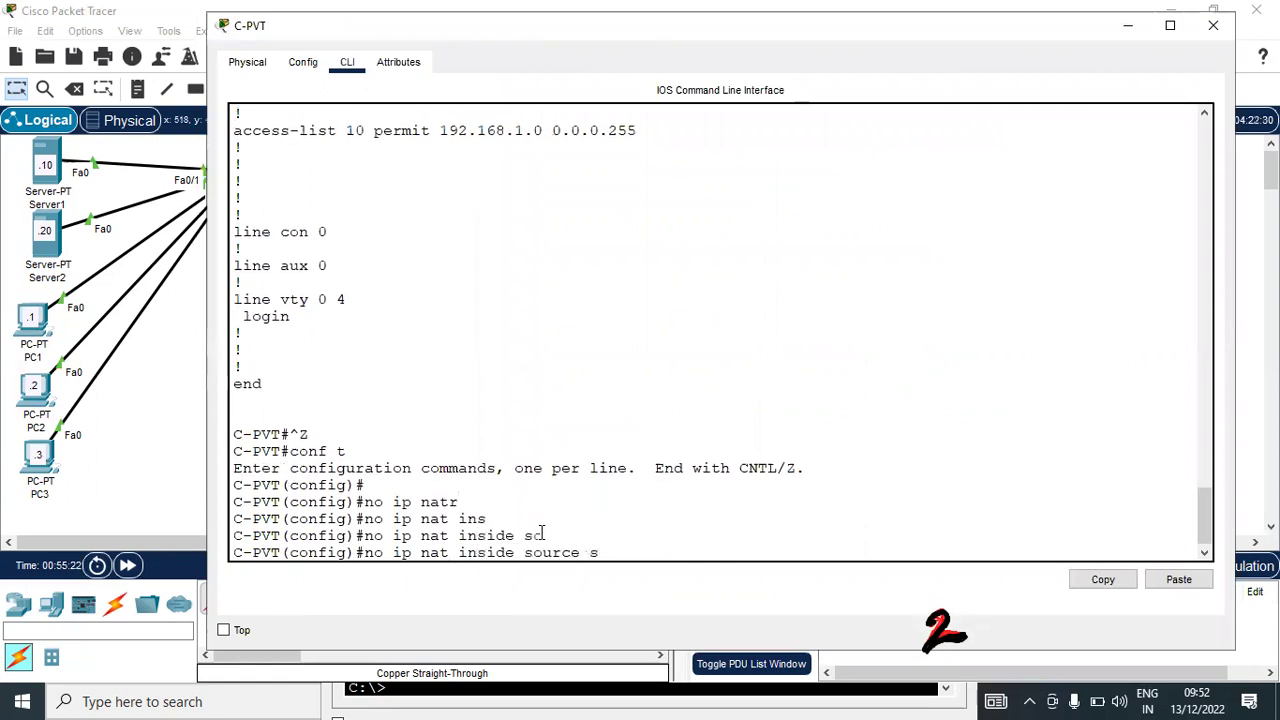
{"action": "type", "text": "ta"}
{"action": "key", "text": "Tab"}
{"action": "type", "text": "192.168.1.10 2"}
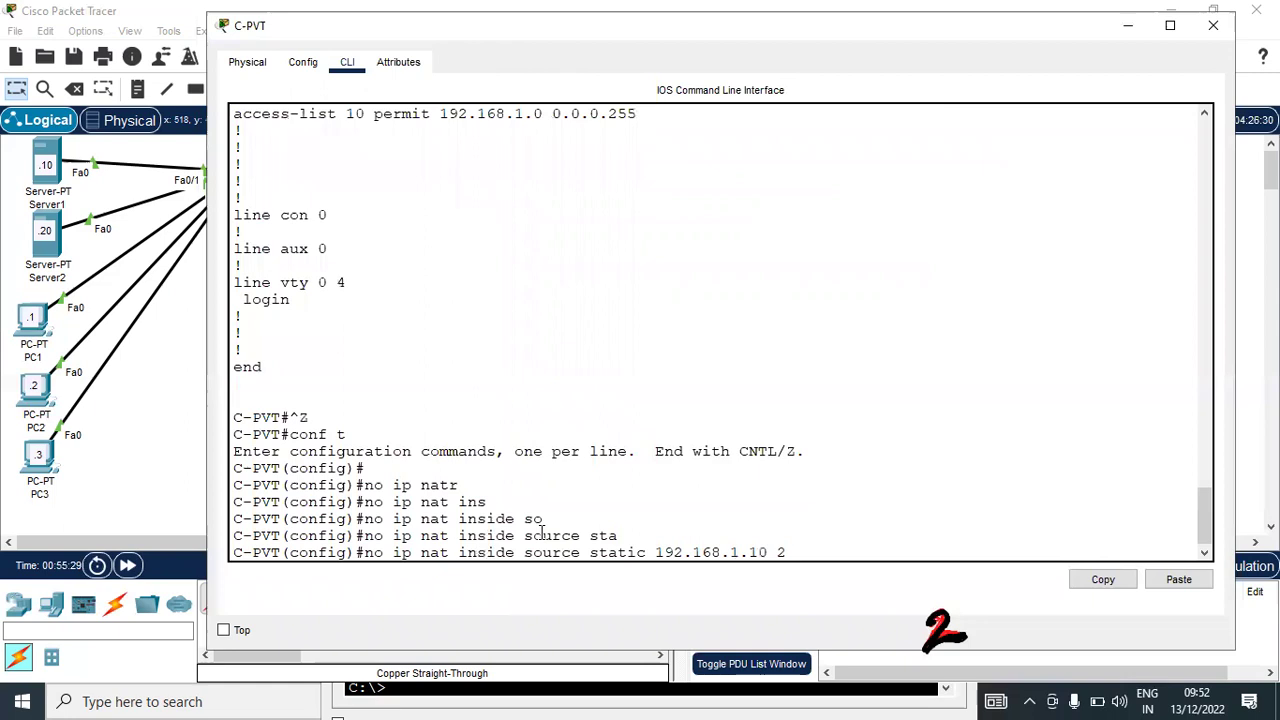
{"action": "type", "text": "00.1.1.3 ?"}
{"action": "key", "text": "Return"}
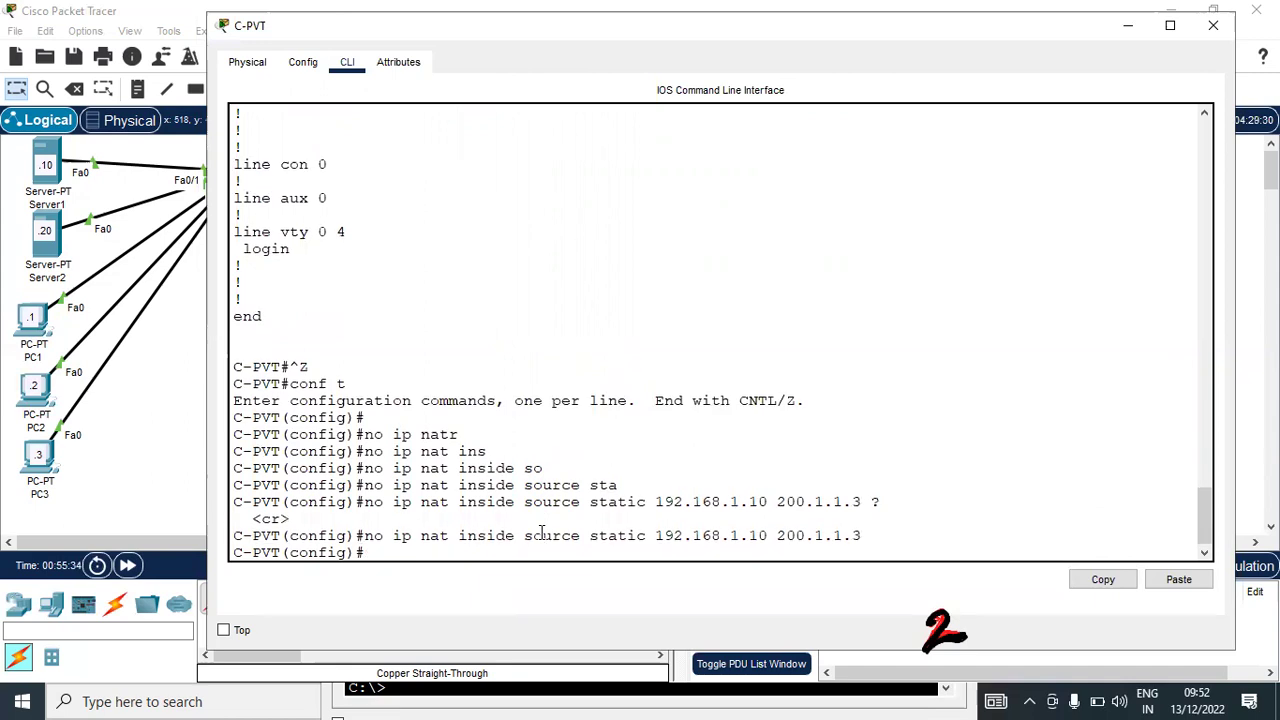
Exit configuration mode with Ctrl+Z and re-enter it with 'conf t'
{"action": "key", "text": "Return"}
{"action": "key", "text": "Return"}
{"action": "key", "text": "Return"}
{"action": "key", "text": "Return"}
{"action": "key", "text": "Return"}
{"action": "key", "text": "Return"}
{"action": "key", "text": "Return"}
{"action": "key", "text": "Return"}
{"action": "key", "text": "Return"}
{"action": "key", "text": "Return"}
{"action": "key", "text": "Return"}
{"action": "key", "text": "Return"}
{"action": "key", "text": "Return"}
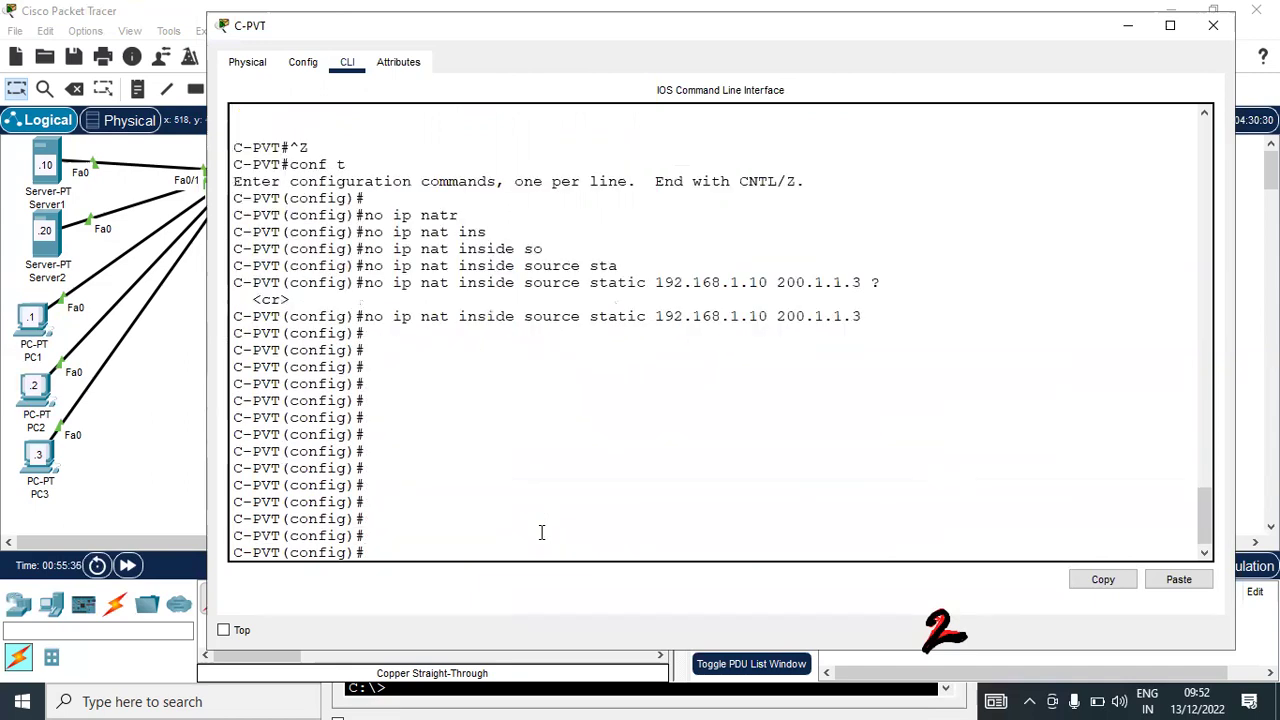
{"action": "key", "text": "ctrl+z"}
{"action": "key", "text": "Return"}
{"action": "key", "text": "Return"}
{"action": "key", "text": "Return"}
{"action": "key", "text": "Return"}
{"action": "key", "text": "Return"}
{"action": "key", "text": "Return"}
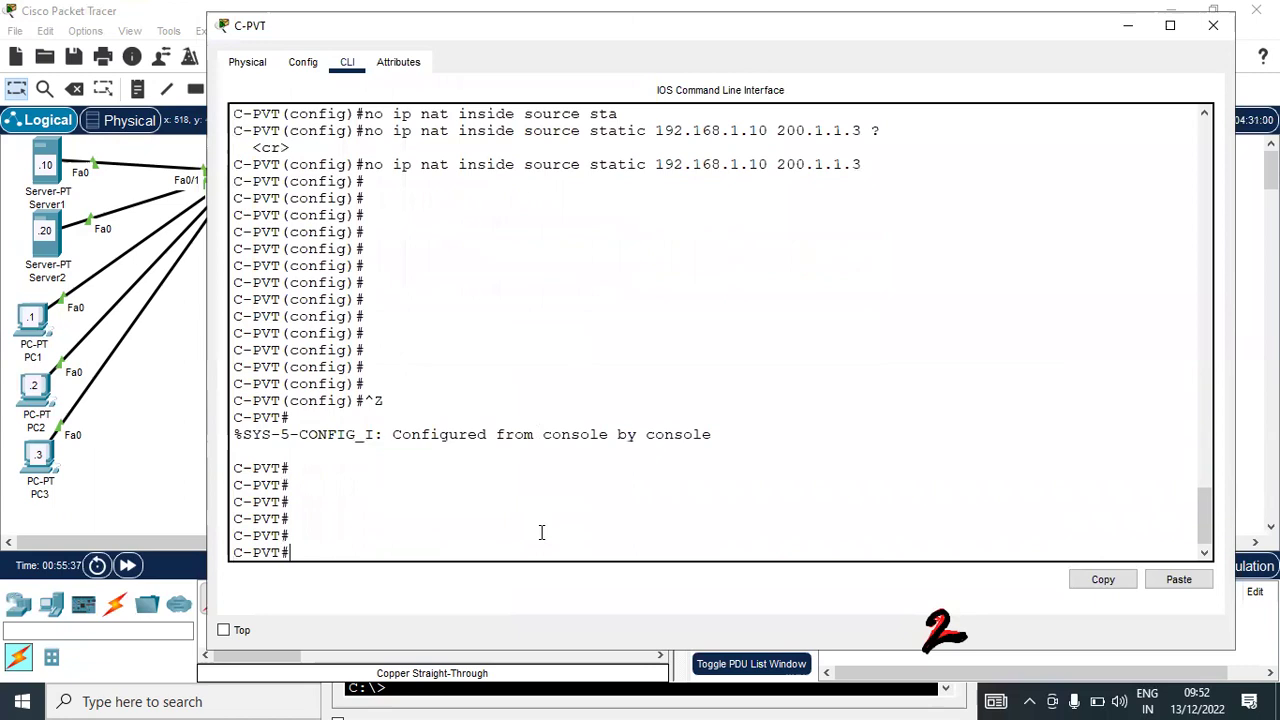
{"action": "key", "text": "Return"}
{"action": "type", "text": "conf t"}
{"action": "key", "text": "Return"}
{"action": "key", "text": "Return"}
Enter 'ip nat inside source static tcp 192.168.1.10 80 200.1.1.3 8080'
{"action": "type", "text": "ip nat"}
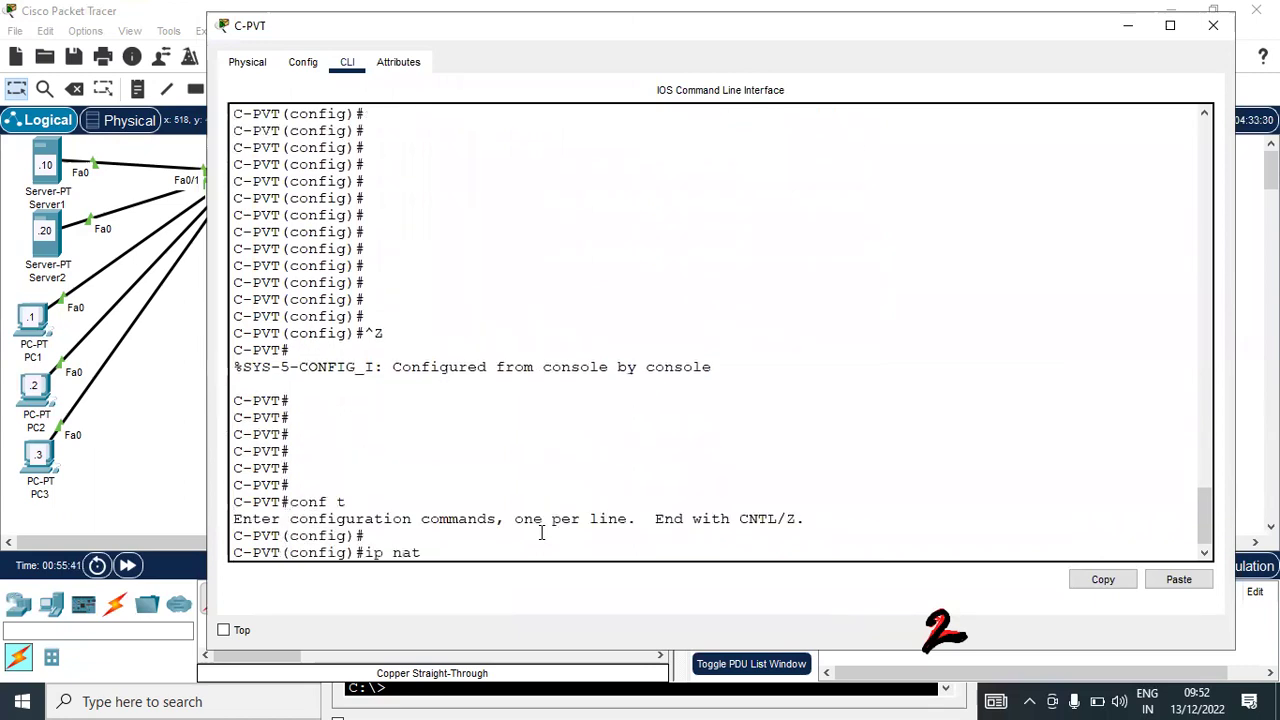
{"action": "key", "text": "Tab"}
{"action": "type", "text": "ins"}
{"action": "key", "text": "Tab"}
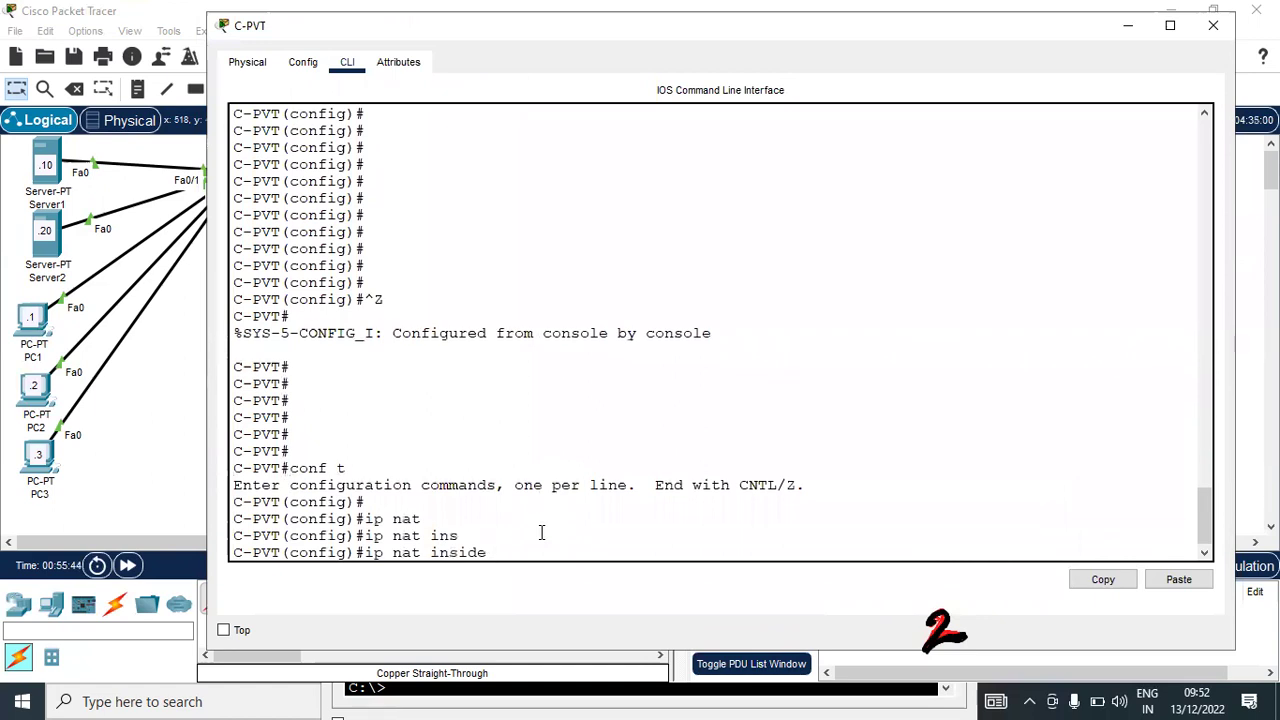
{"action": "type", "text": "?"}
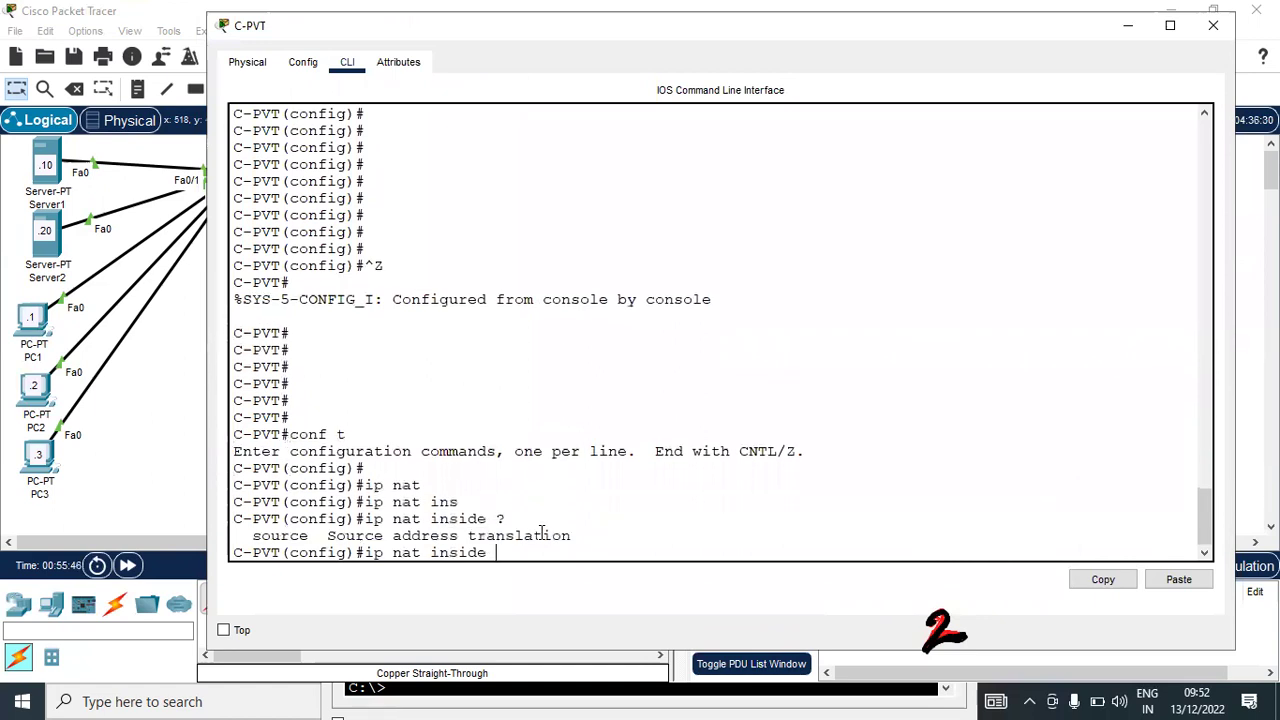
{"action": "type", "text": "so"}
{"action": "key", "text": "Tab"}
{"action": "type", "text": "at"}
{"action": "key", "text": "Tab"}
{"action": "key", "text": "BackSpace"}
{"action": "key", "text": "BackSpace"}
{"action": "type", "text": "?"}
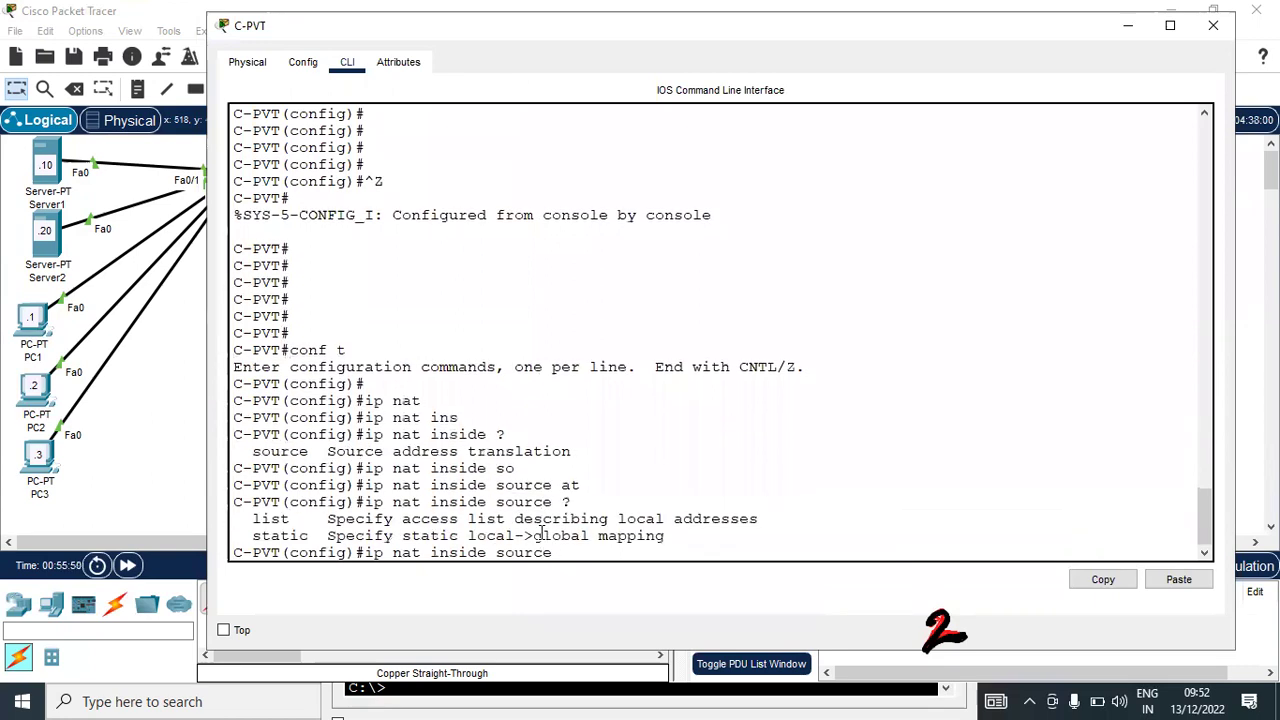
{"action": "type", "text": "st"}
{"action": "key", "text": "Tab"}
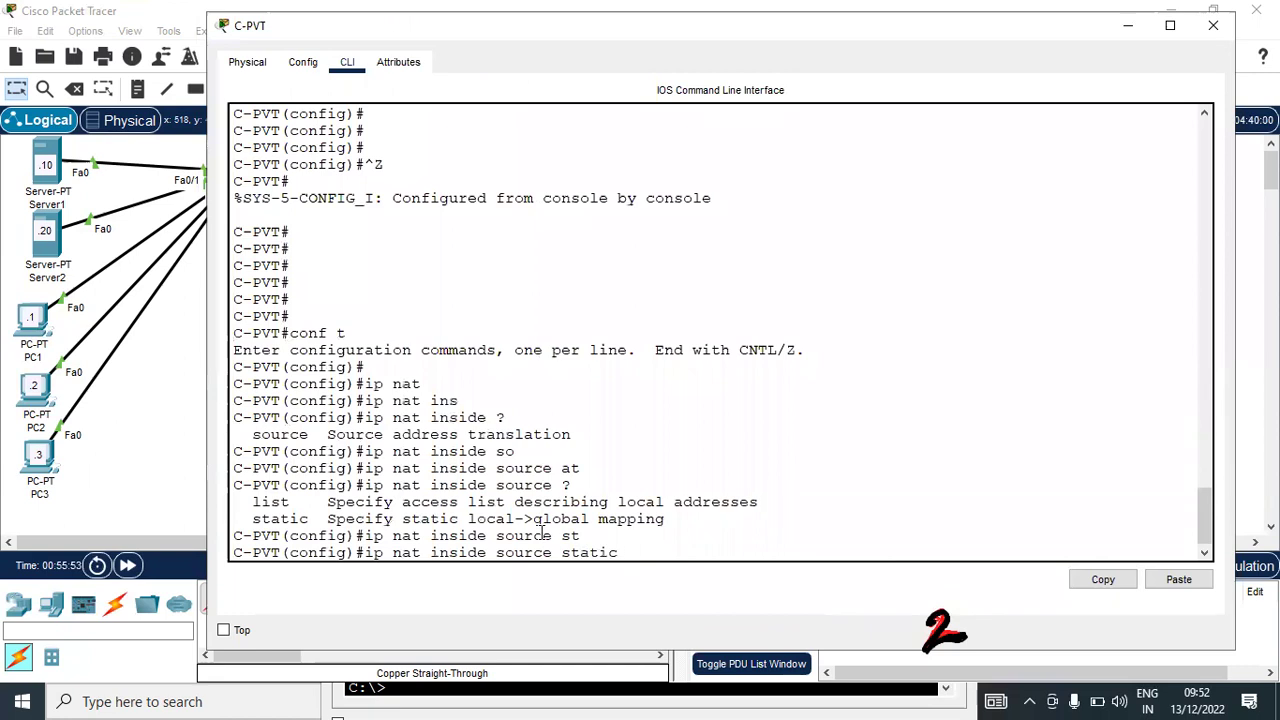
{"action": "type", "text": "?tc"}
{"action": "key", "text": "Tab"}
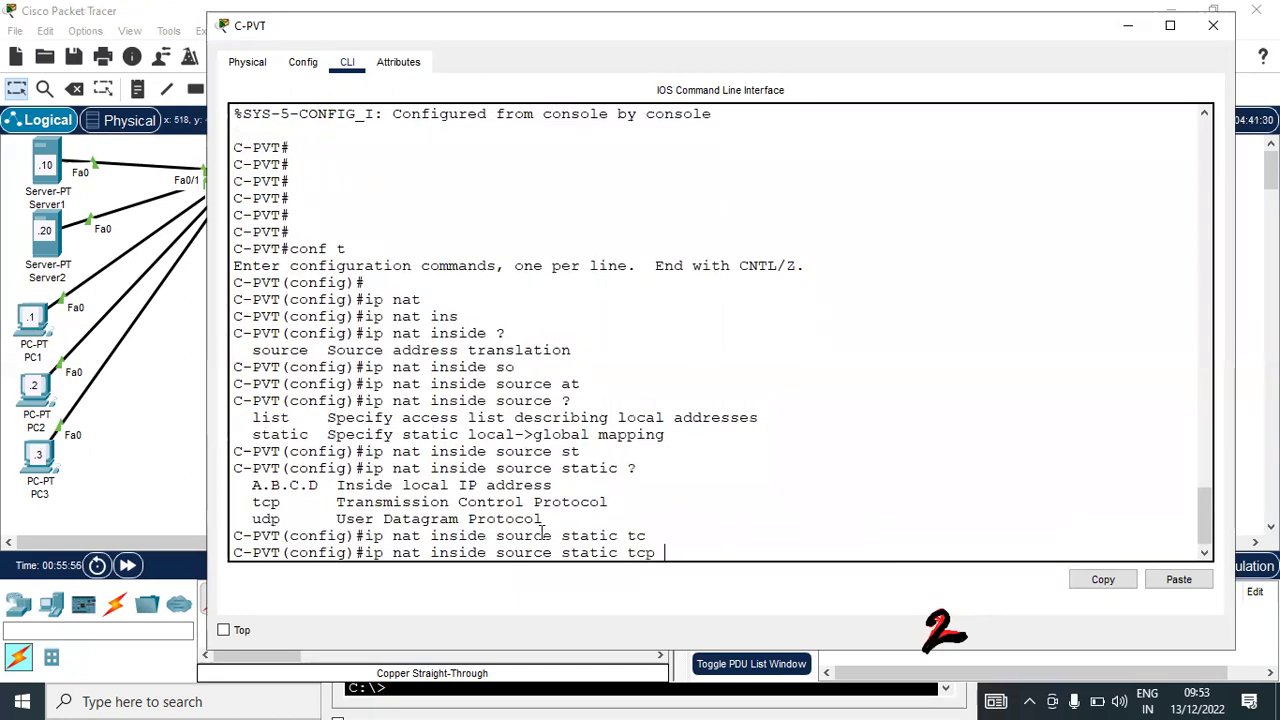
{"action": "type", "text": "?"}
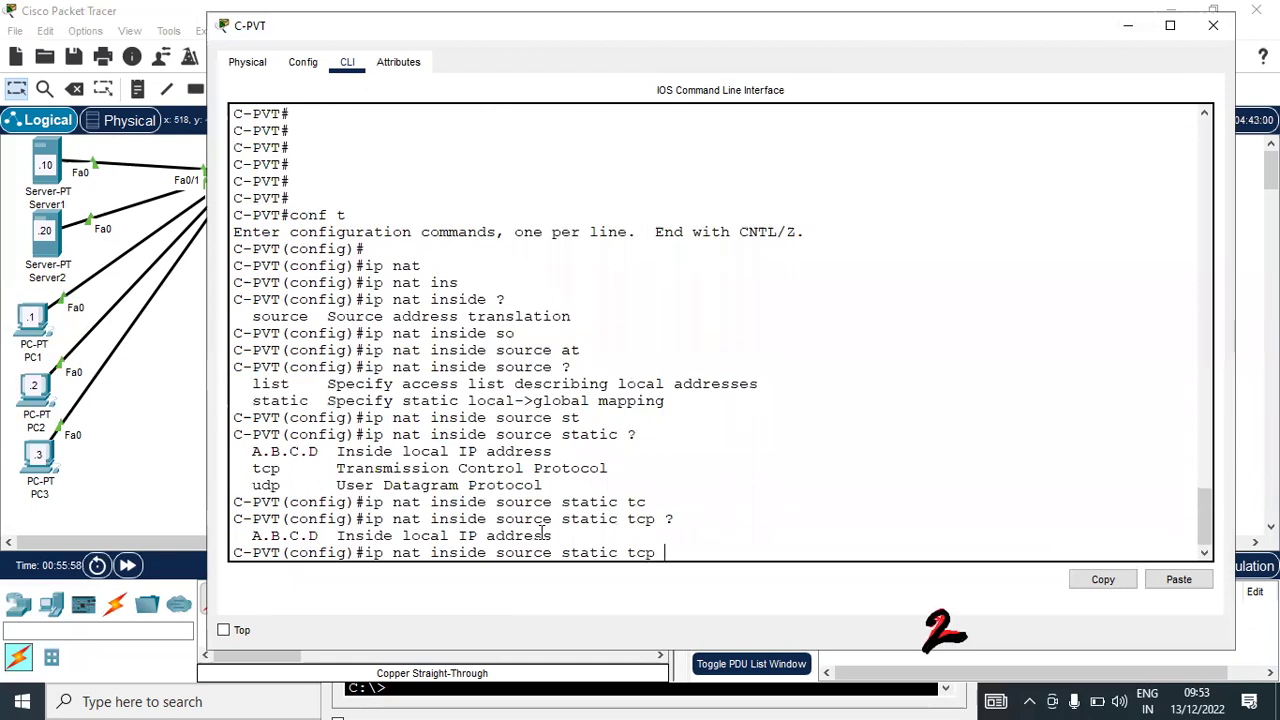
{"action": "type", "text": "192.168.1.10 ?"}
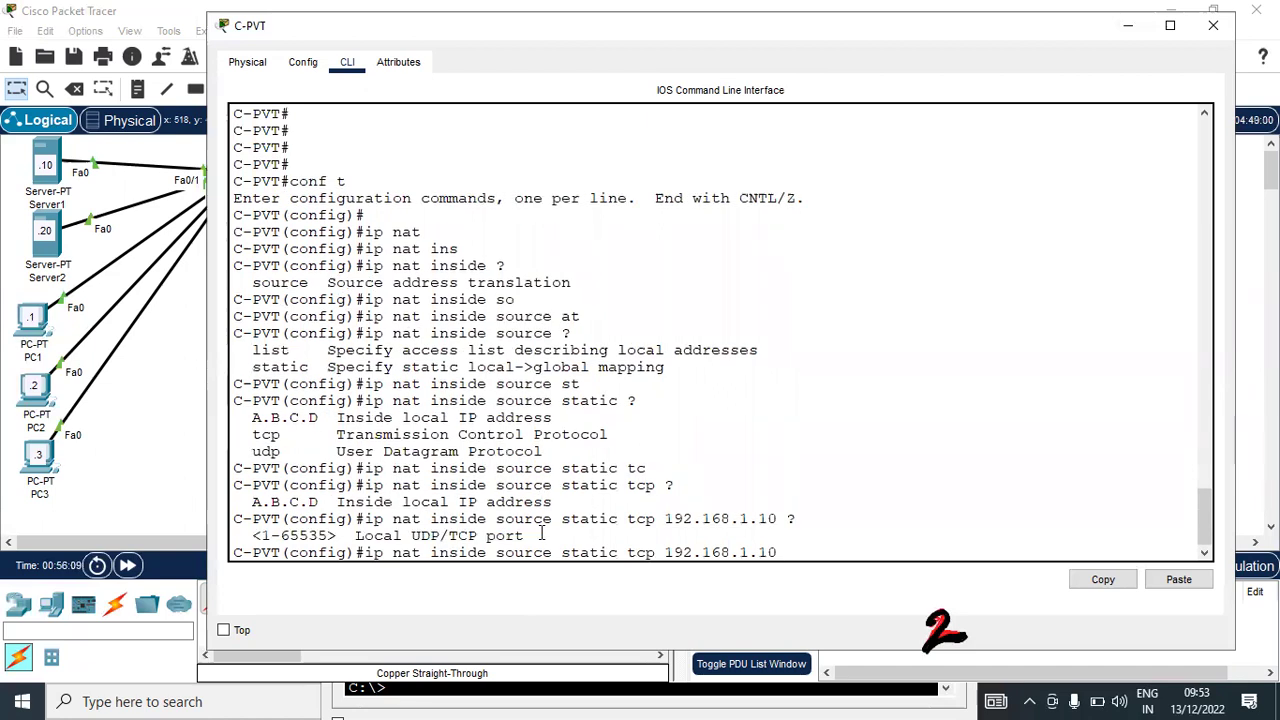
{"action": "type", "text": "80 ?"}
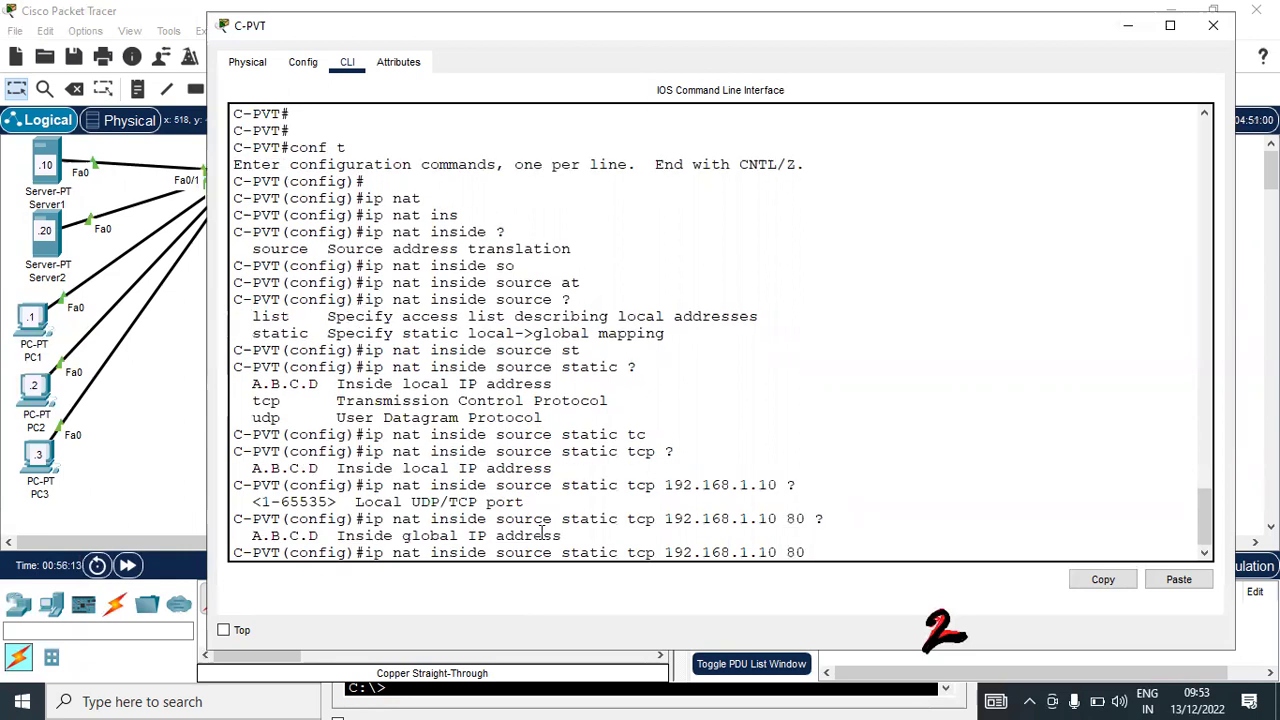
{"action": "type", "text": "200.1.1.3 ?"}
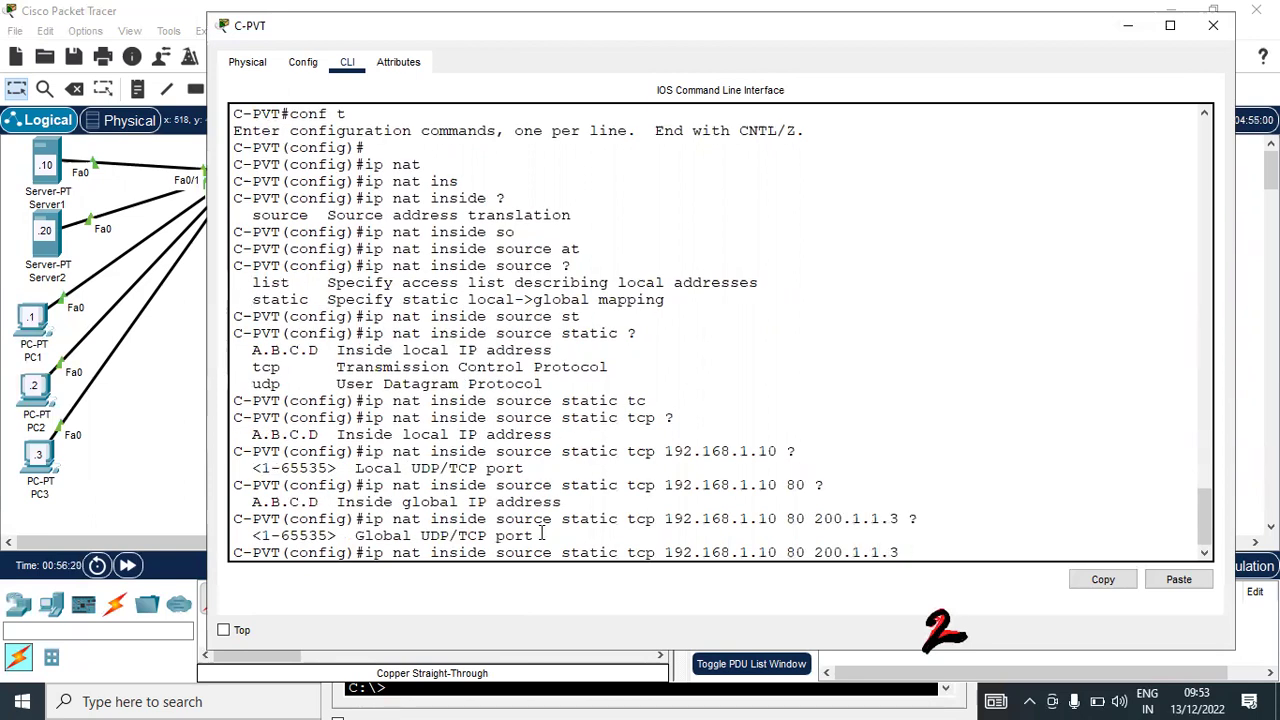
{"action": "type", "text": "8080 ?"}
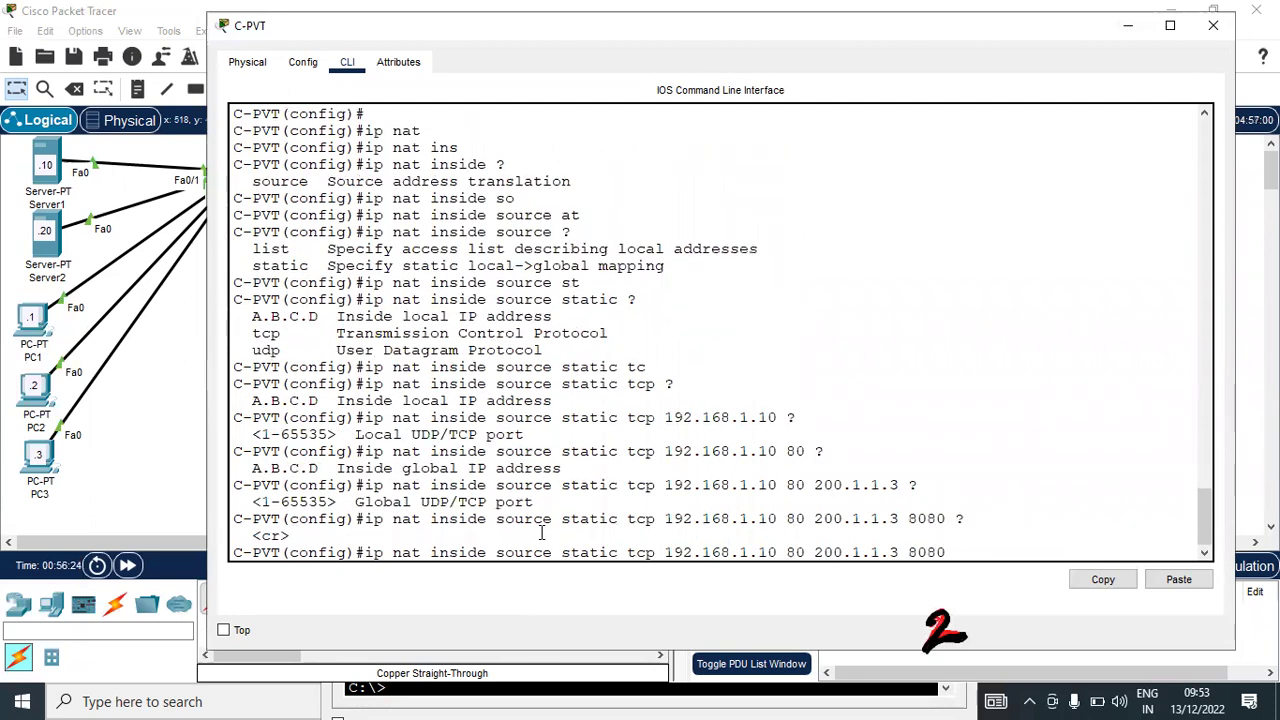
{"action": "key", "text": "Return"}
Leave configuration mode and save the configuration with 'write'
{"action": "key", "text": "Return"}
{"action": "key", "text": "ctrl+z"}
{"action": "key", "text": "Return"}
{"action": "key", "text": "Return"}
{"action": "key", "text": "Return"}
{"action": "key", "text": "Return"}
{"action": "key", "text": "Return"}
{"action": "key", "text": "Return"}
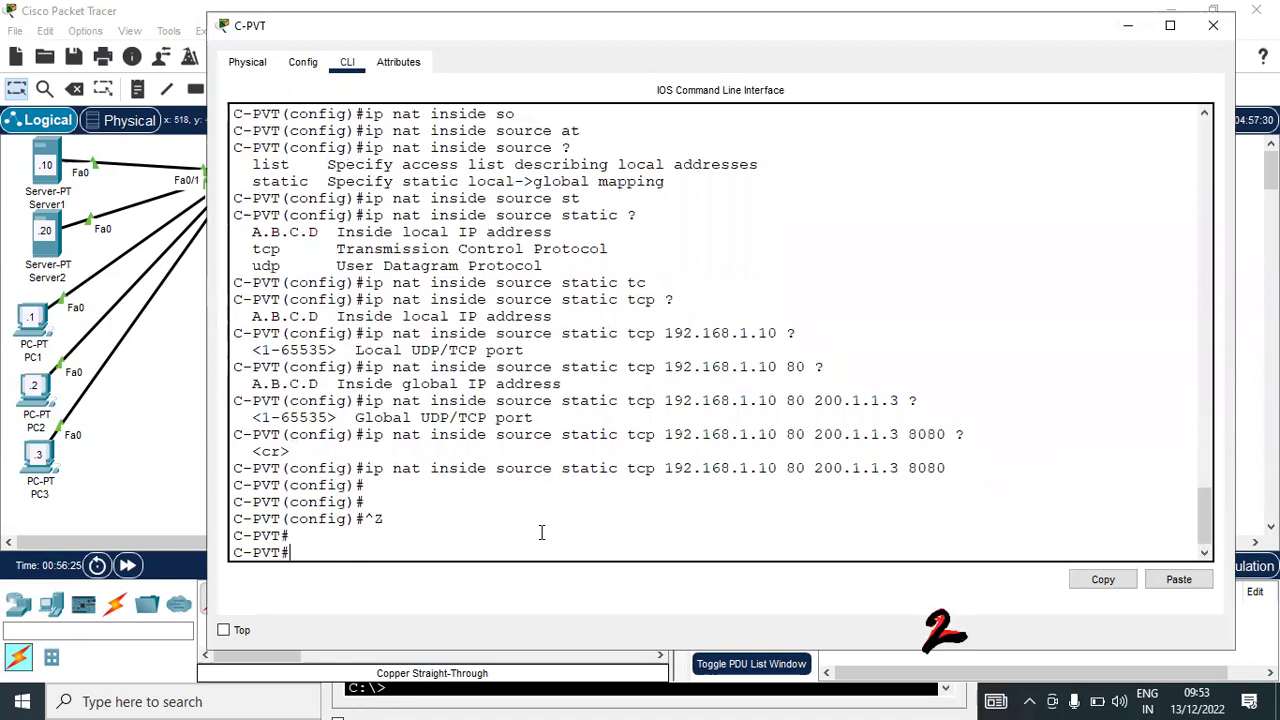
{"action": "type", "text": "wr"}
{"action": "key", "text": "Tab"}
{"action": "key", "text": "Return"}
{"action": "key", "text": "Return"}
{"action": "key", "text": "Return"}
{"action": "key", "text": "Return"}
Show the running config and highlight the static tcp 192.168.1.10 80 to 200.1.1.3 8080 line
{"action": "type", "text": "sh"}
{"action": "key", "text": "Tab"}
{"action": "type", "text": "run"}
{"action": "key", "text": "Tab"}
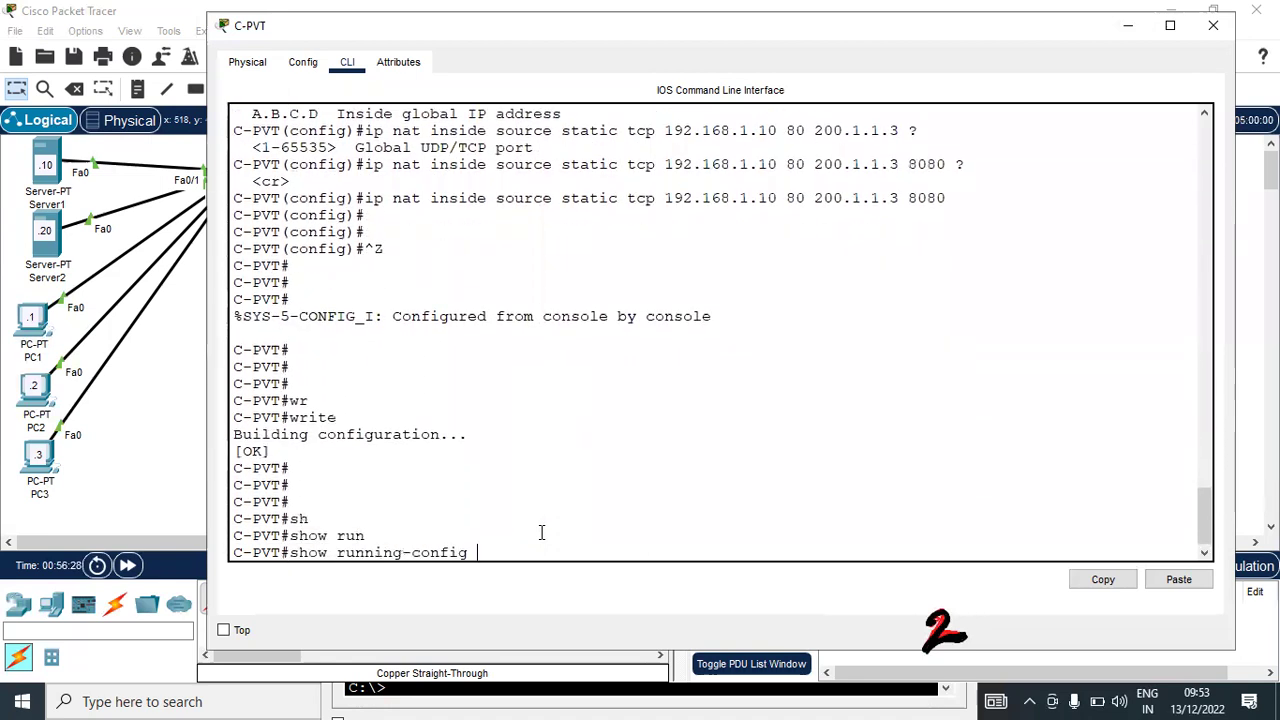
{"action": "key", "text": "Return"}
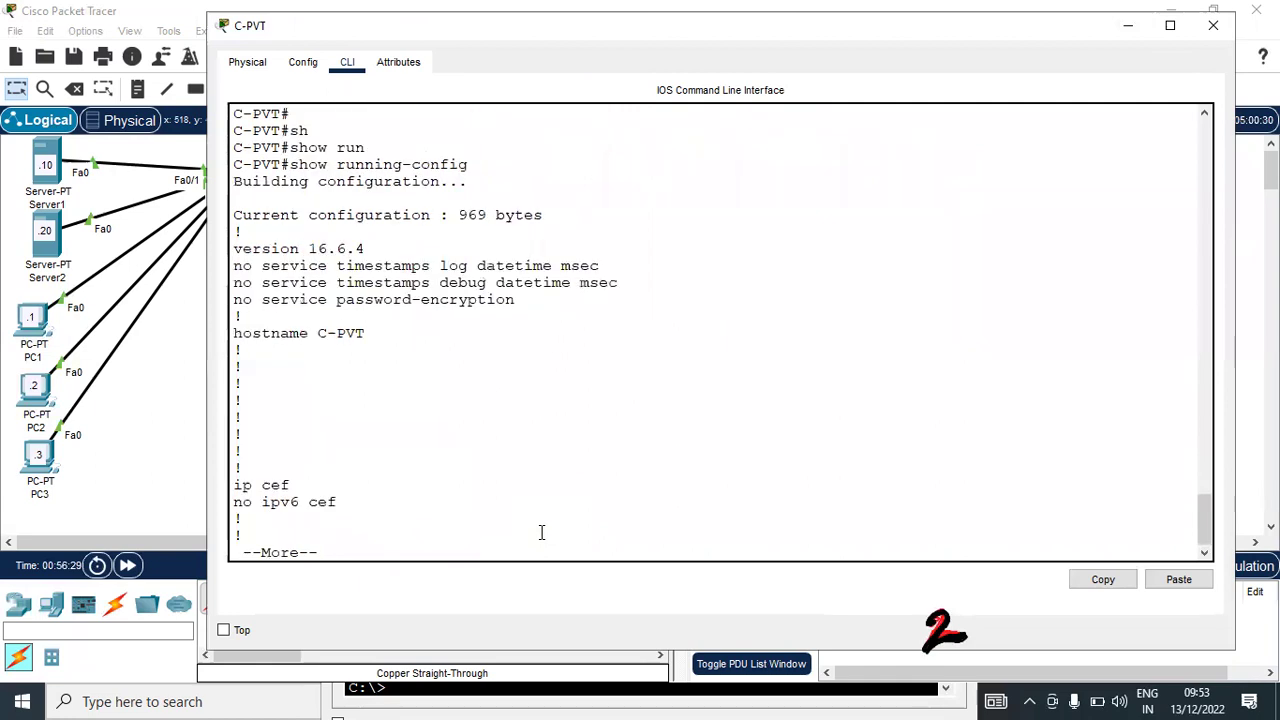
{"action": "key", "text": "space"}
{"action": "key", "text": "space"}
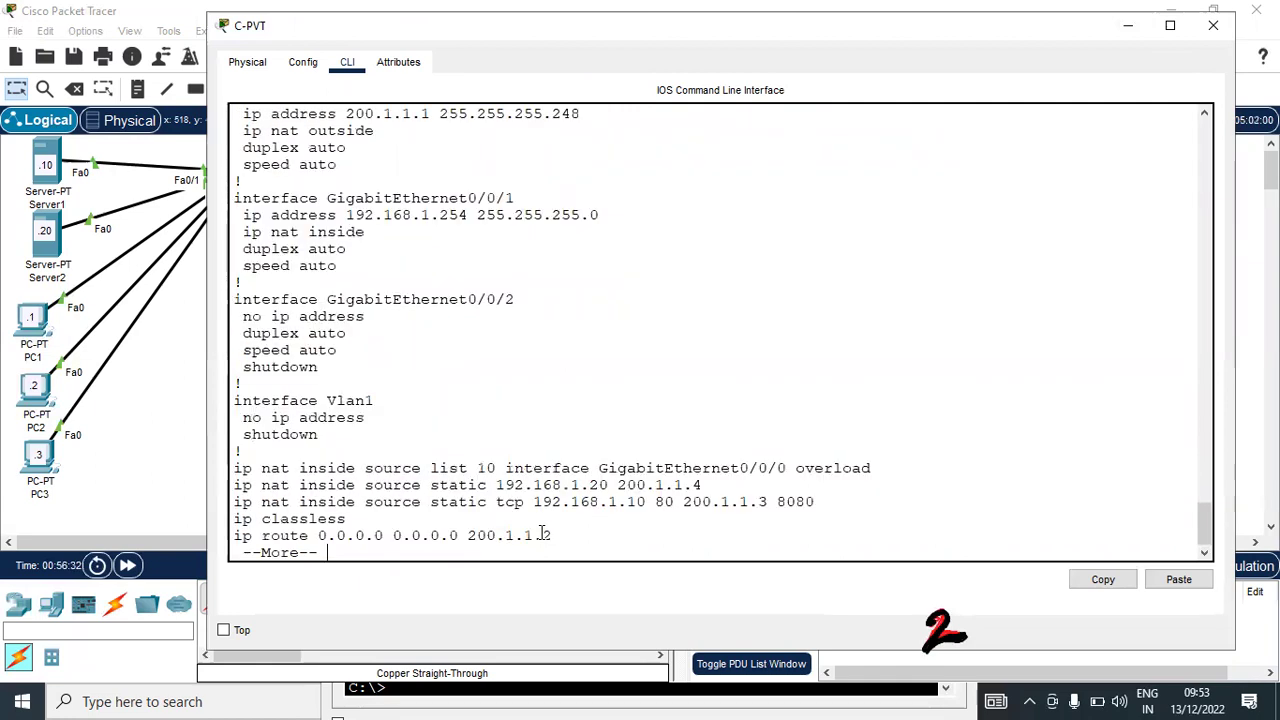
{"action": "left_click_drag", "start_coordinate": [828, 501], "coordinate": [225, 512]}
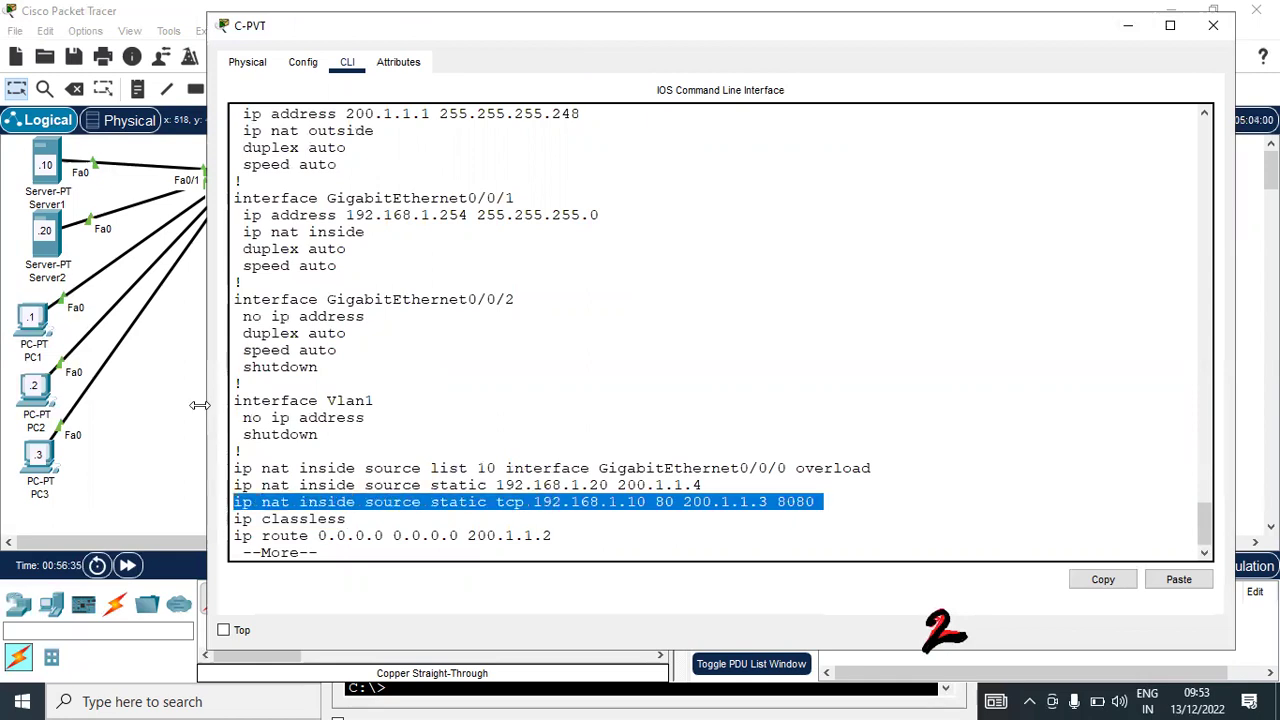
{"action": "left_click", "coordinate": [181, 410]}
In Internet-Server's web browser, append :8080 to the address and load it
{"action": "left_click", "coordinate": [1105, 181]}
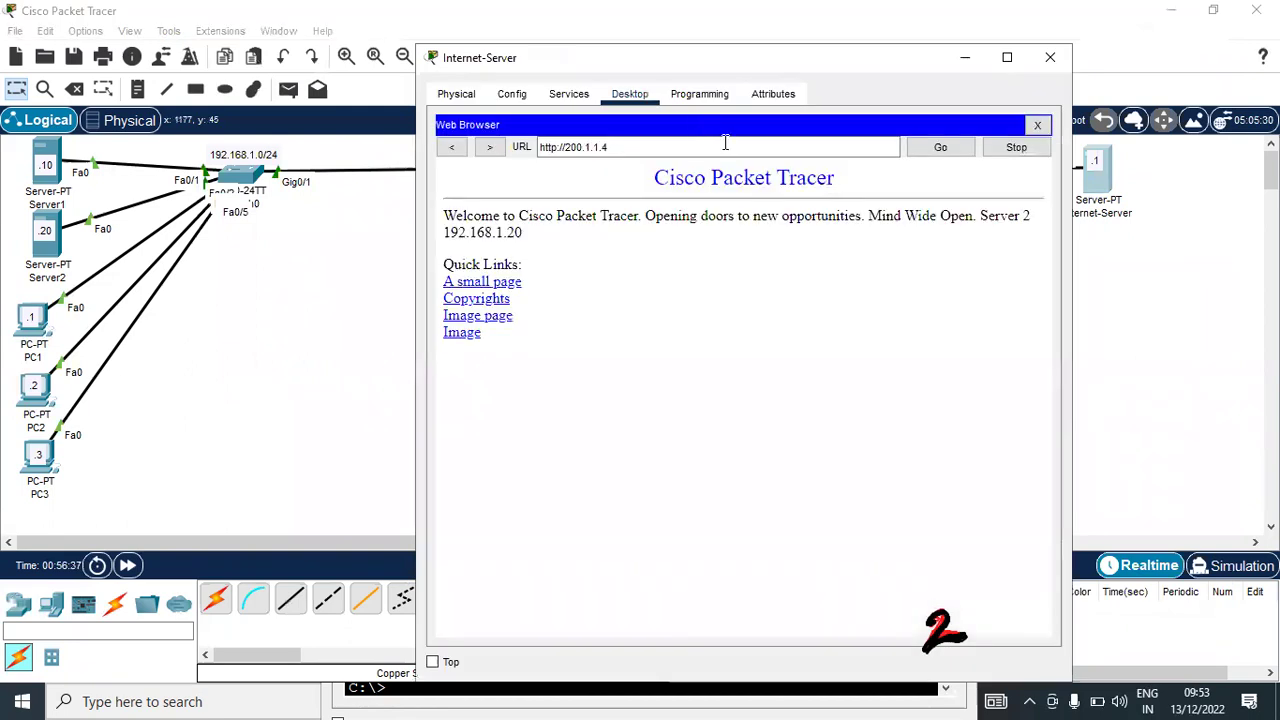
{"action": "left_click", "coordinate": [670, 147]}
{"action": "type", "text": "://200.1.1.4"}
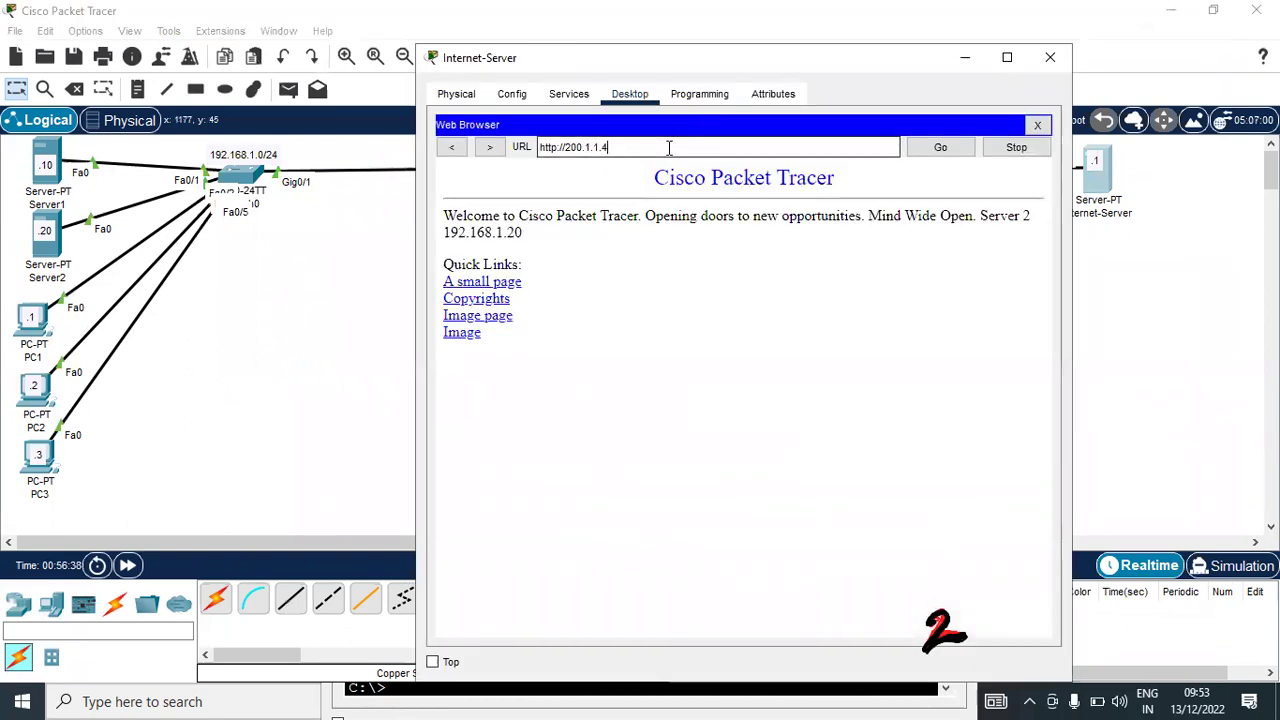
{"action": "type", "text": "8080"}
{"action": "key", "text": "Return"}
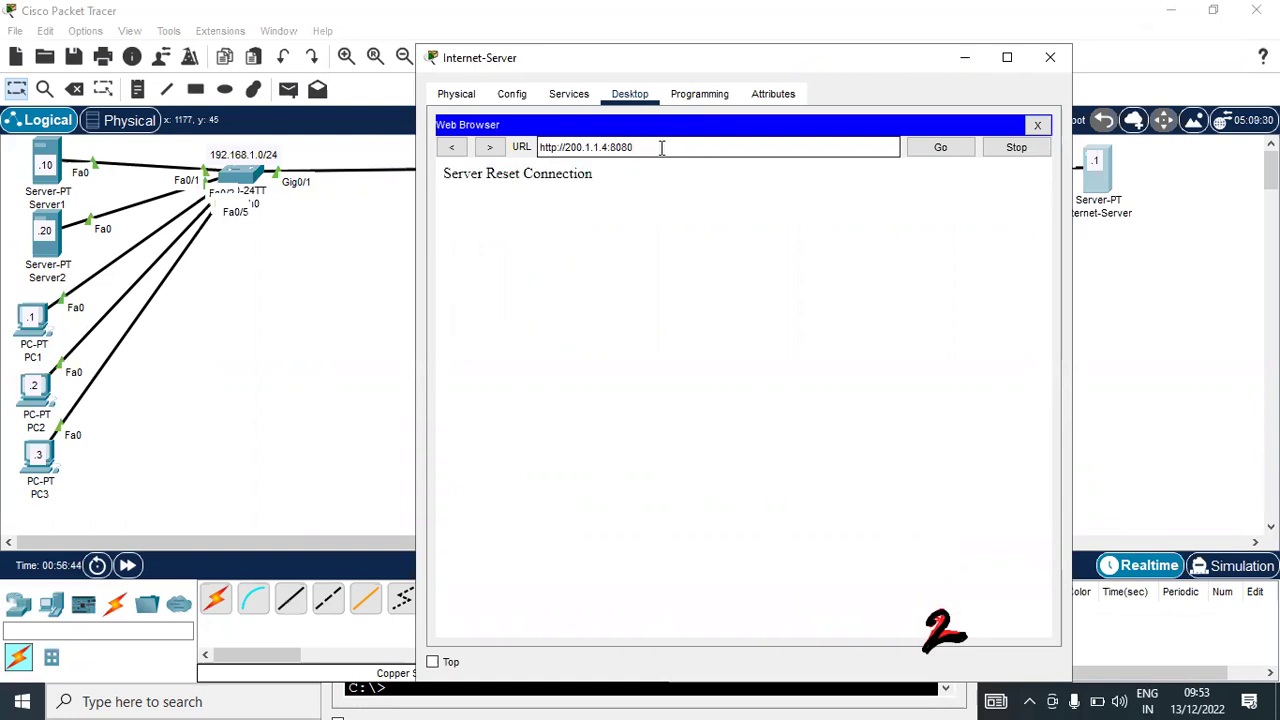
{"action": "key", "text": "Left"}
{"action": "key", "text": "Left"}
{"action": "key", "text": "Left"}
{"action": "key", "text": "Left"}
{"action": "key", "text": "BackSpace"}
{"action": "type", "text": "3"}
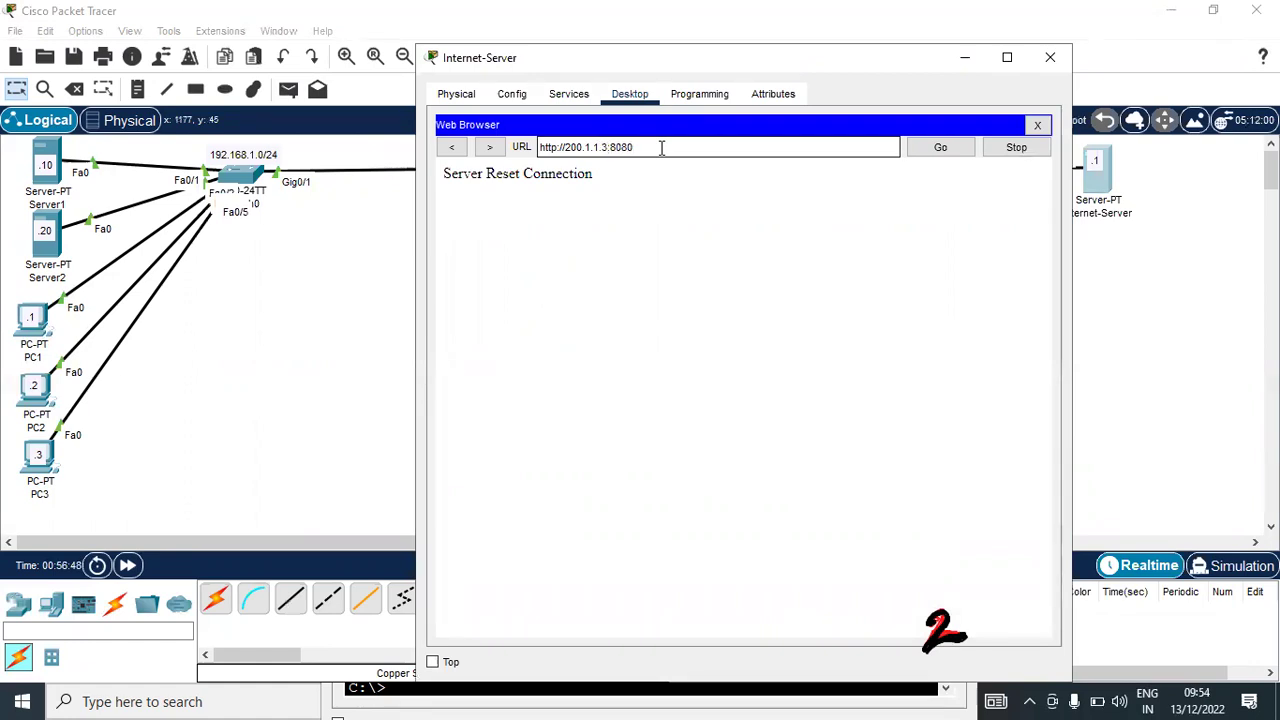
{"action": "key", "text": "Return"}
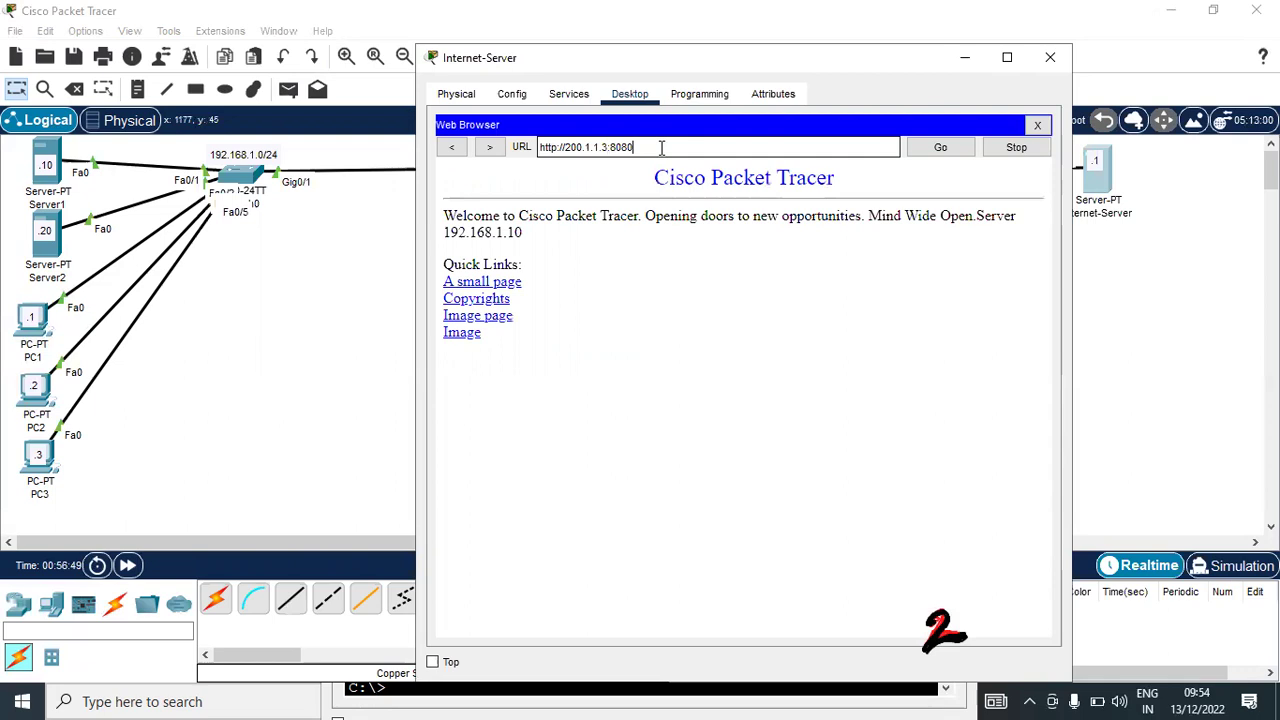
{"action": "left_click_drag", "start_coordinate": [447, 212], "coordinate": [617, 402]}
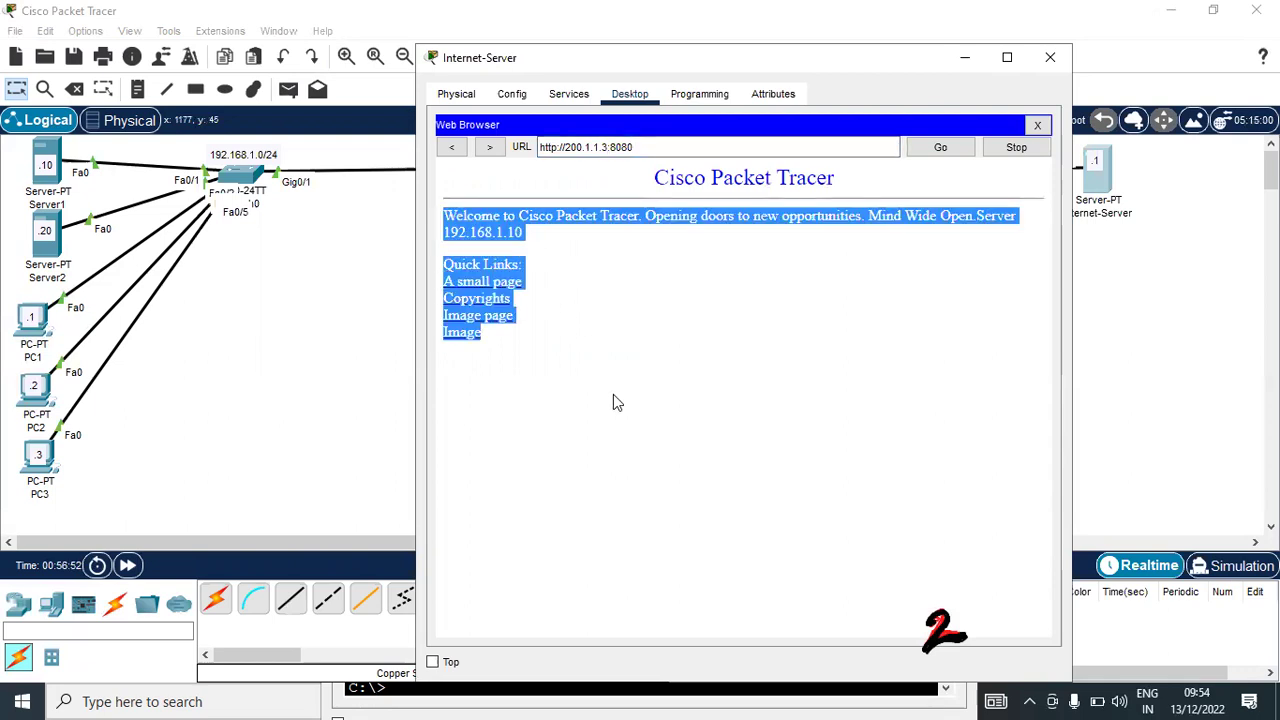
{"action": "left_click", "coordinate": [1050, 57]}
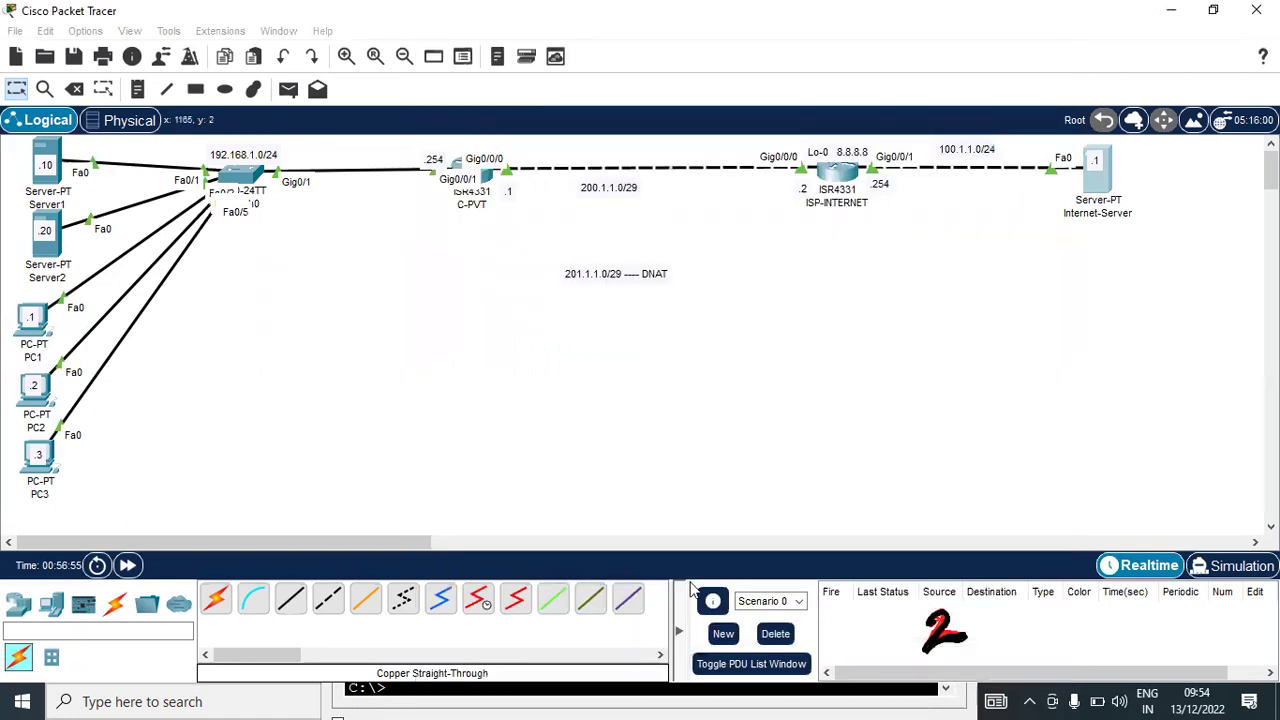